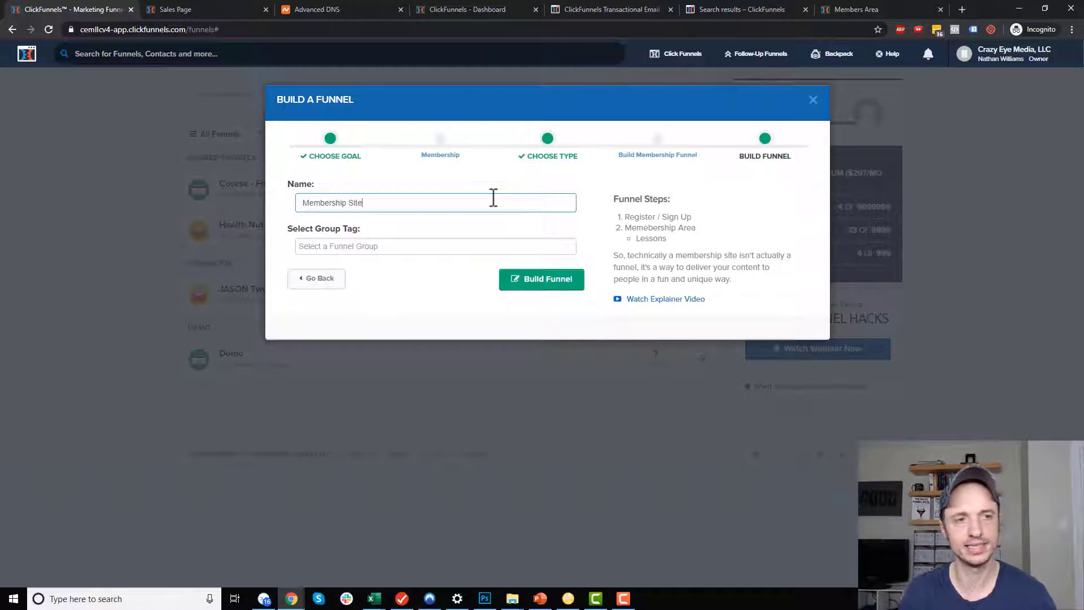
Tag the new Membership Site funnel with the Demo group and build it.
click(482, 244)
text(Dem)
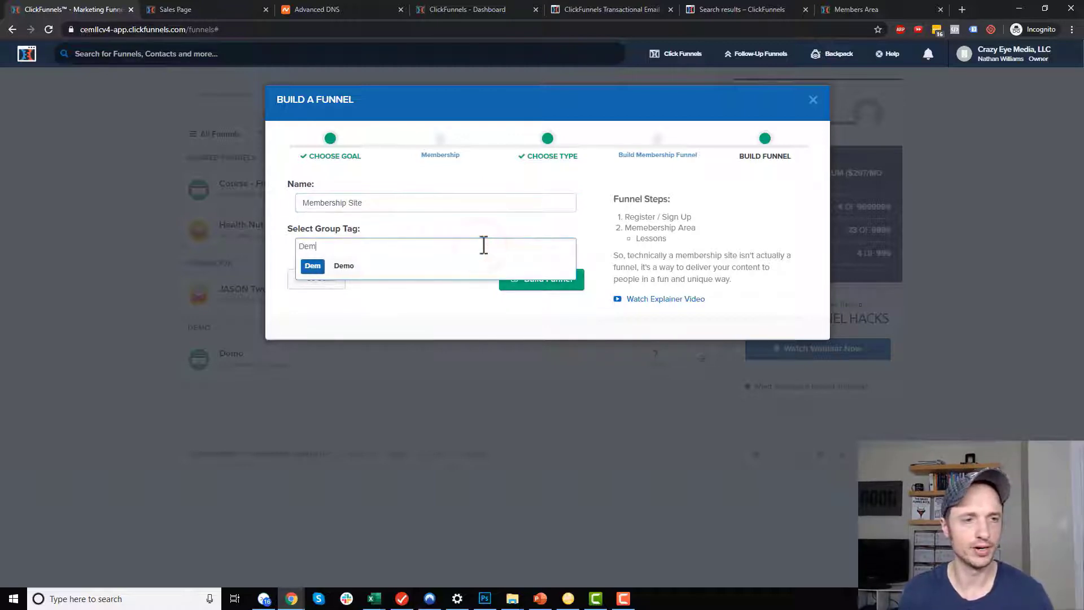
text(o)
click(348, 268)
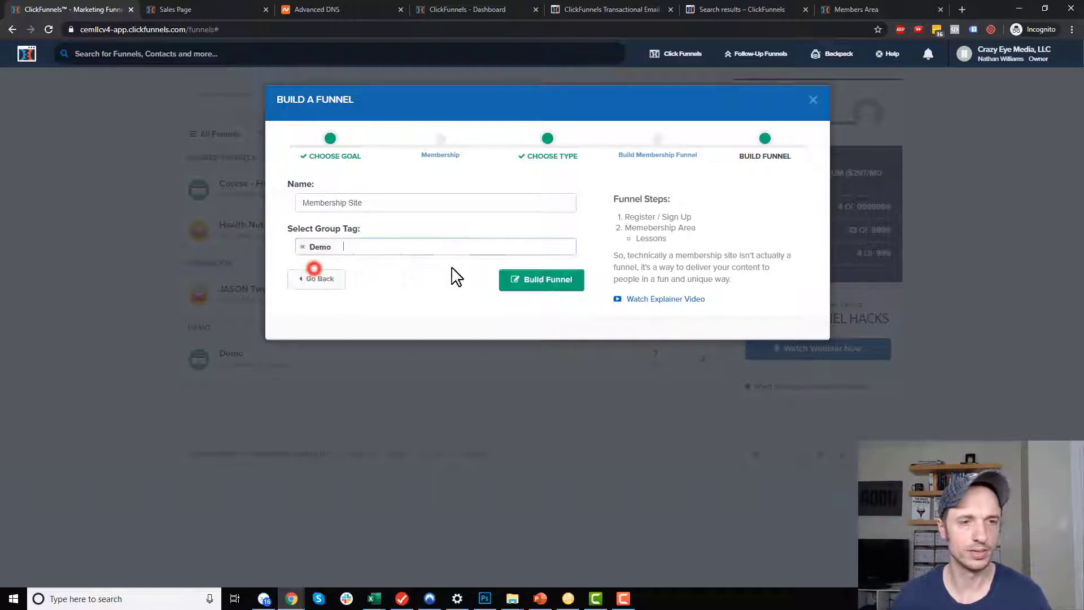
click(554, 279)
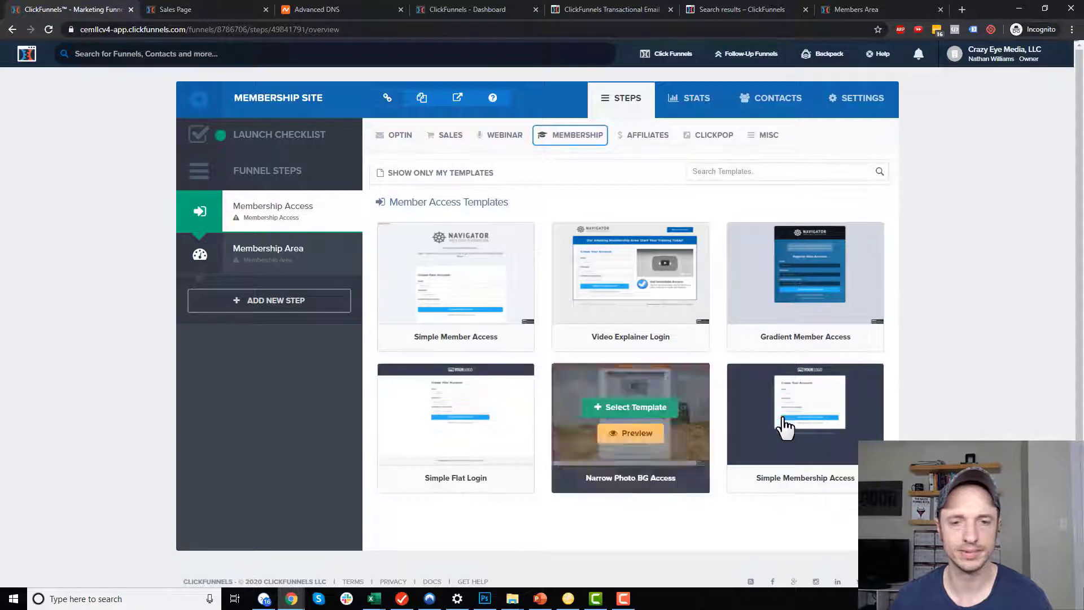
Apply the Simple Member Access template to the Membership Access step.
mouse_move(601, 420)
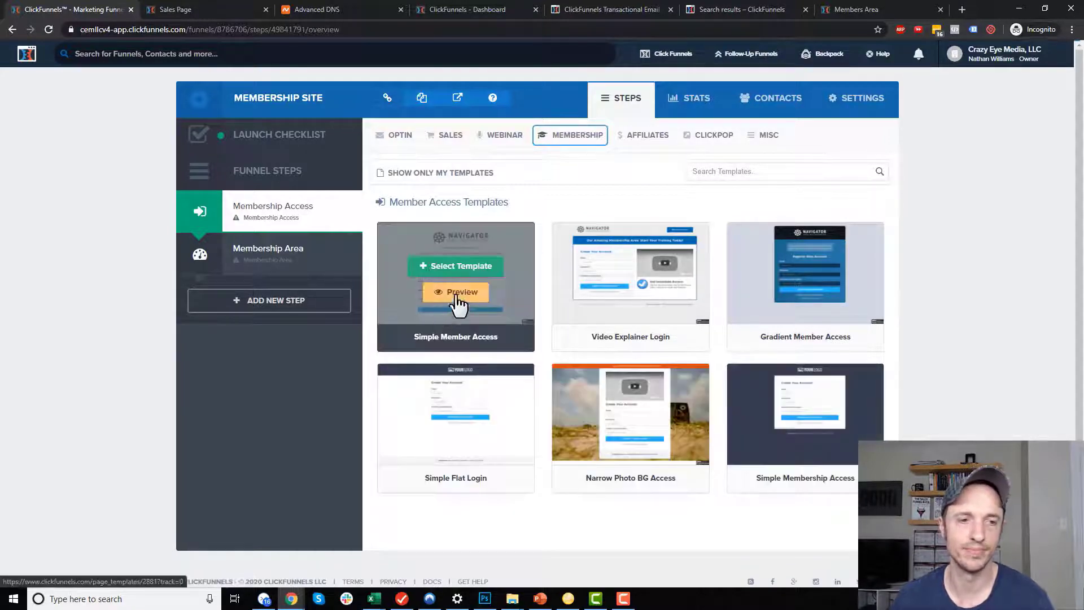
click(467, 266)
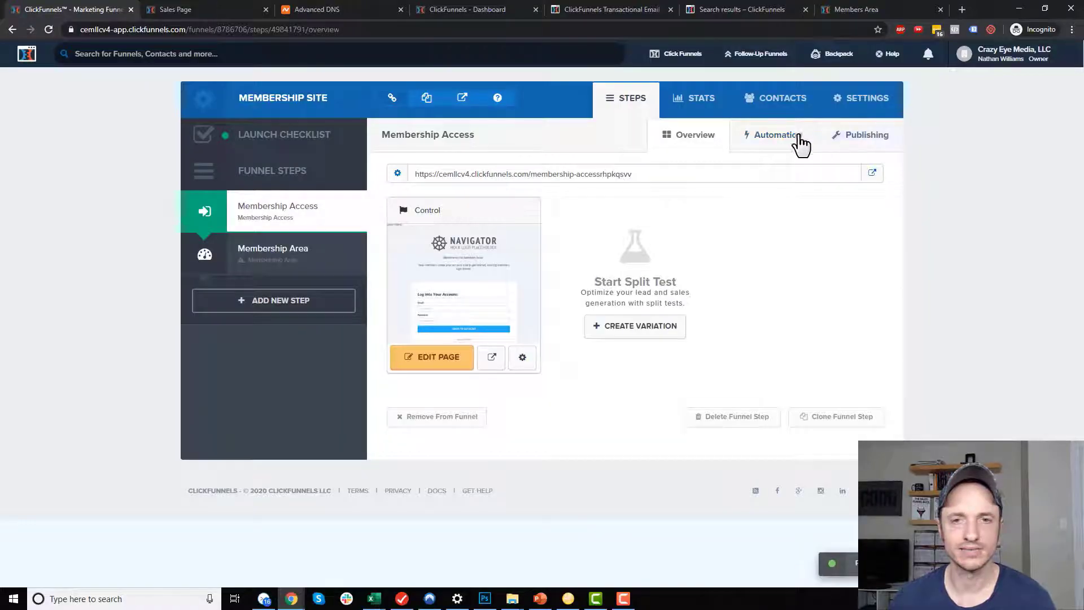
click(844, 101)
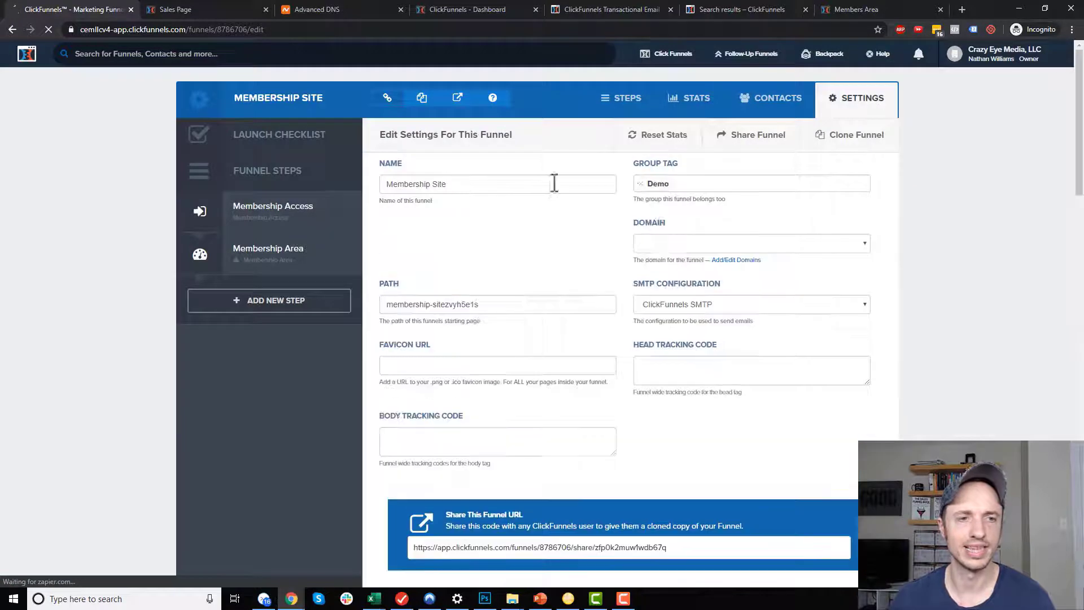
click(772, 245)
click(706, 269)
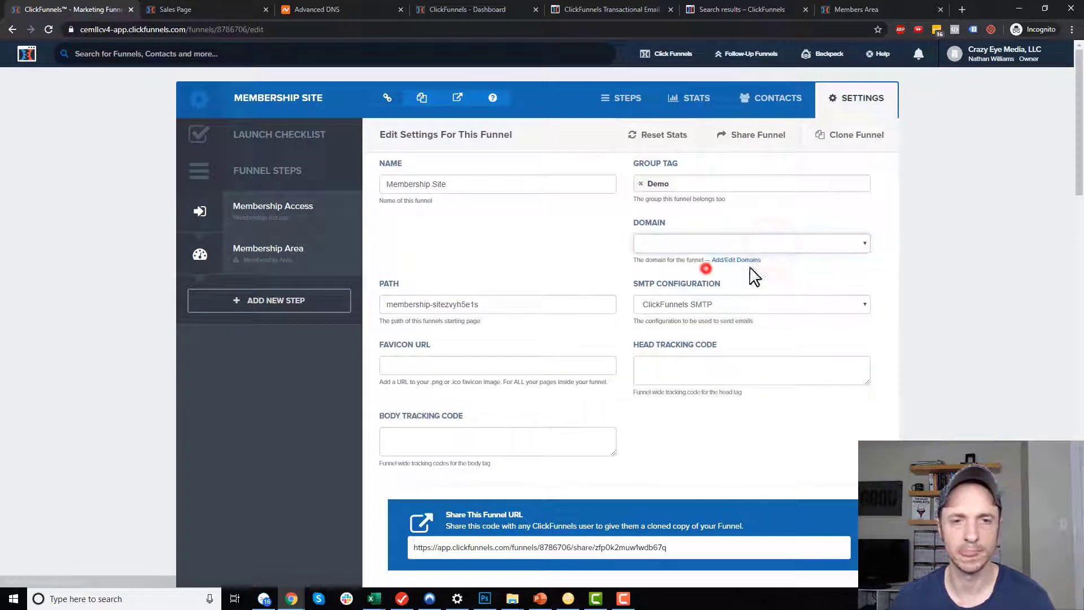
triple_click(542, 305)
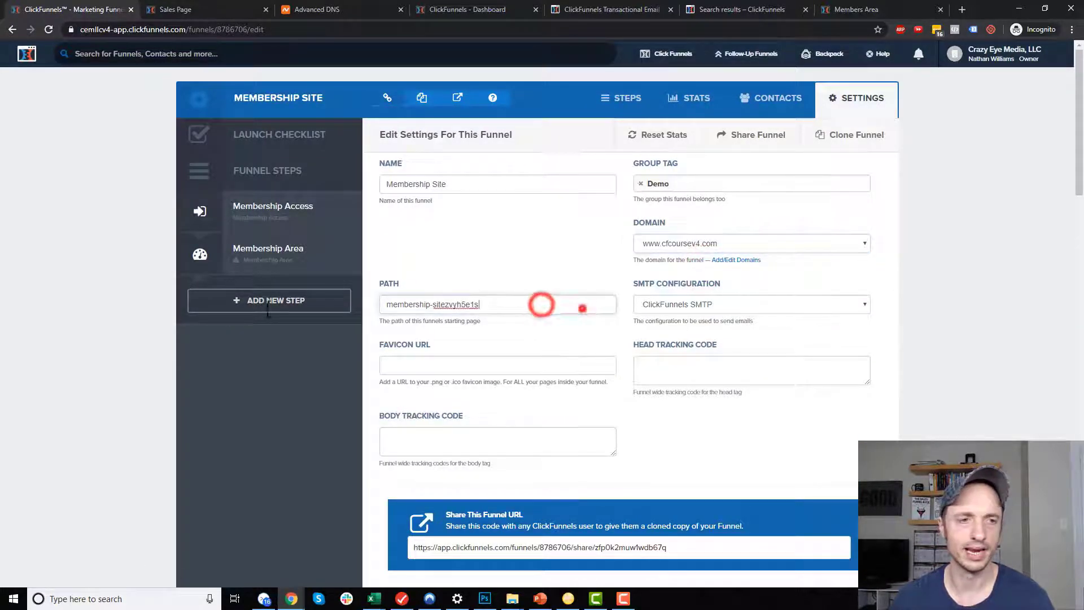
text(mem)
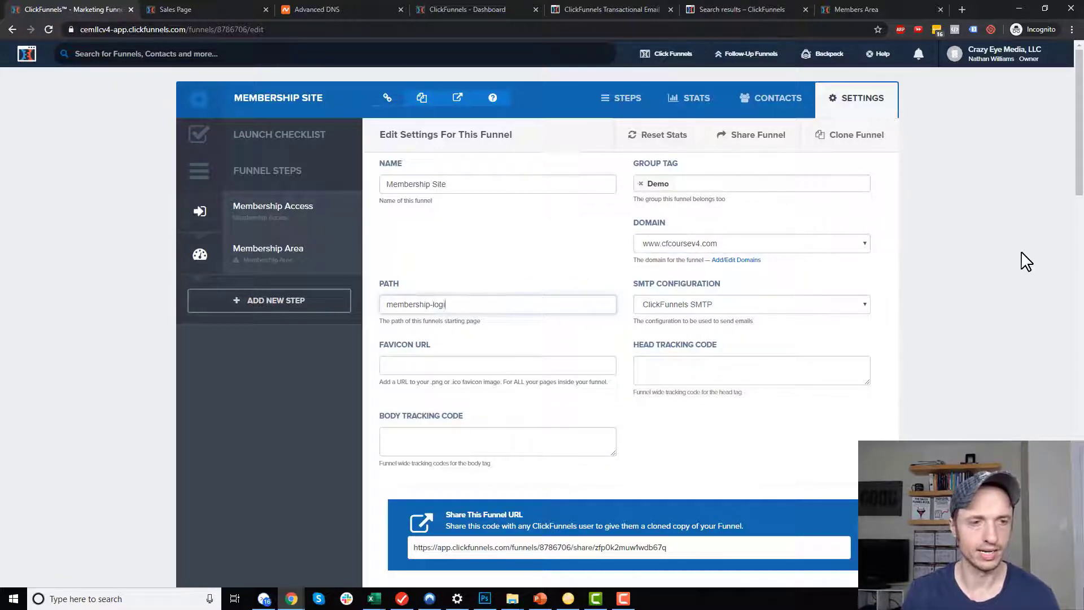
scroll(598, 322, down, 20)
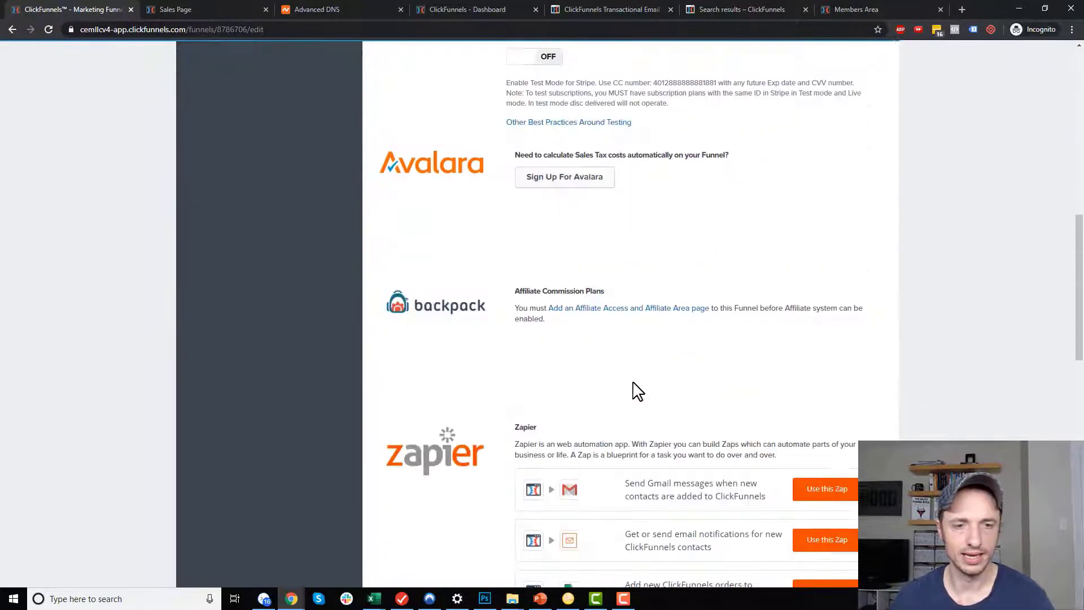
scroll(800, 500, down, 3)
click(803, 498)
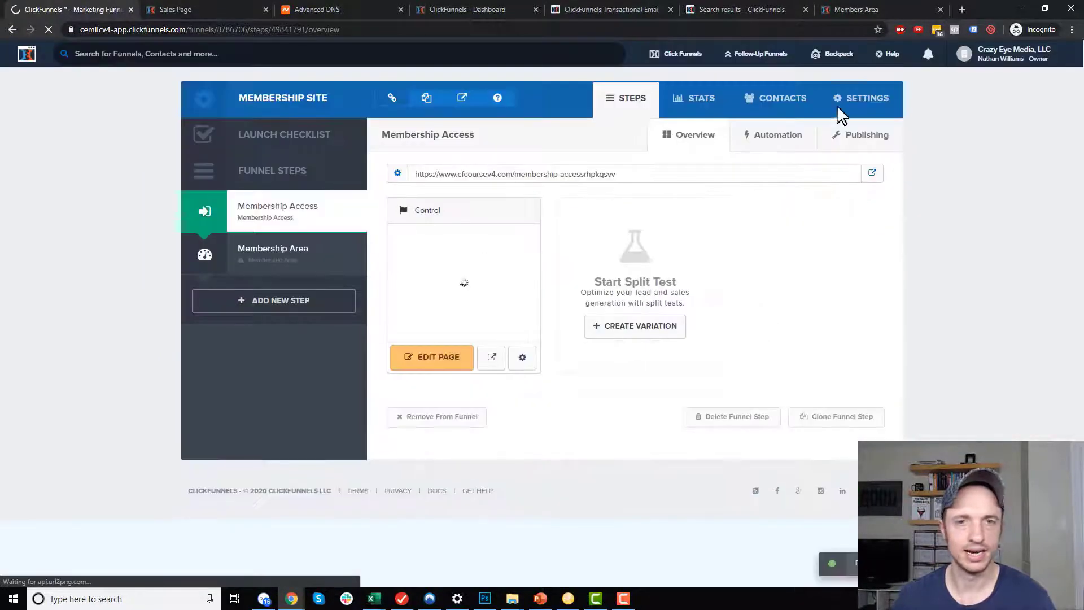
Set the Membership Access step path to membership-login and update the step.
click(877, 139)
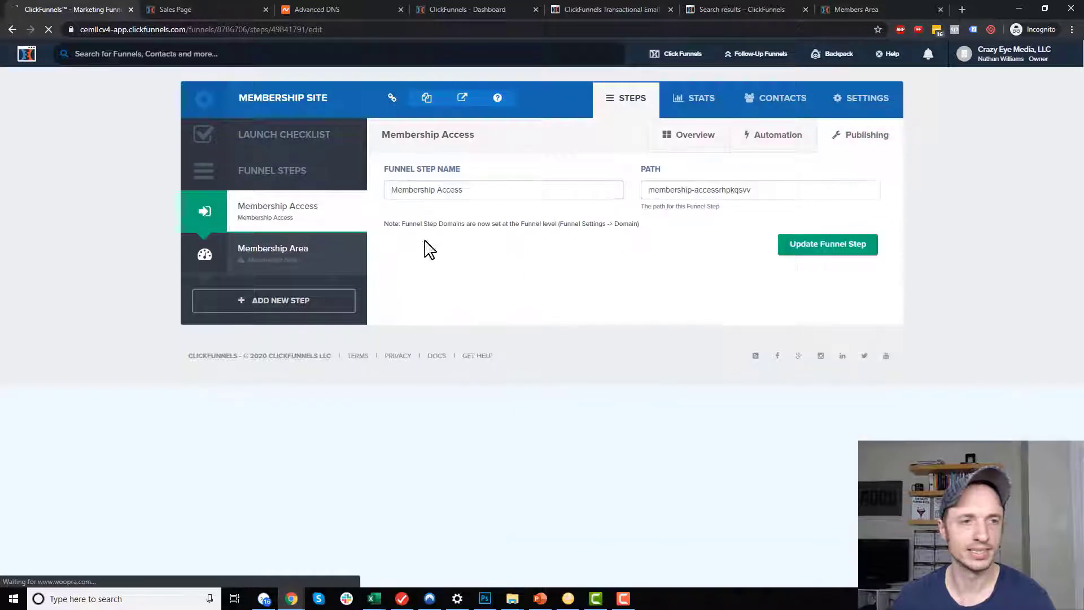
triple_click(806, 191)
text(me)
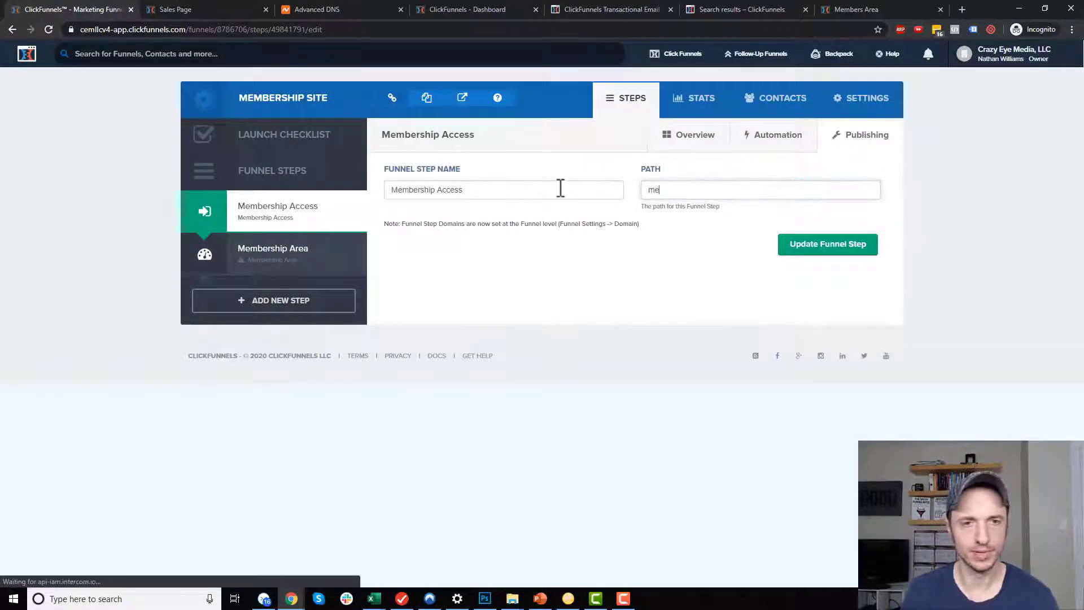
text(mbership-login)
key(ctrl+a)
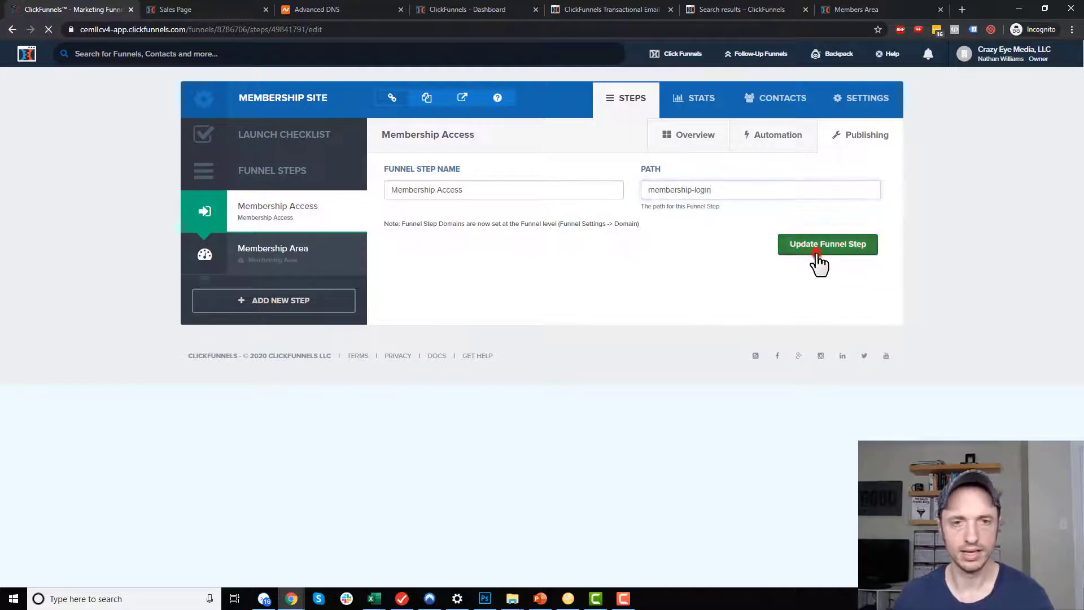
click(816, 248)
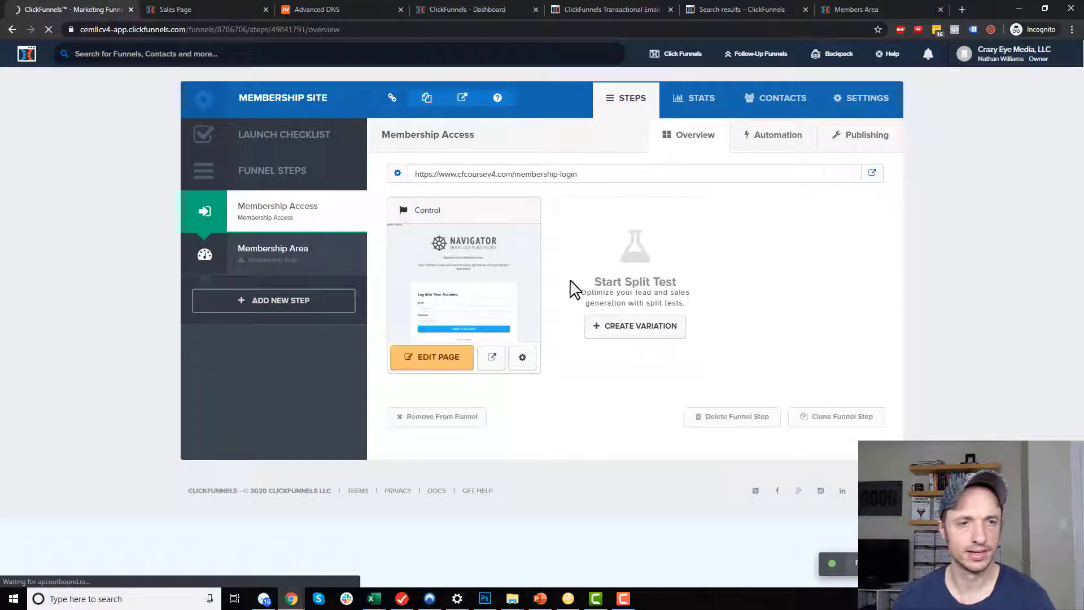
Append '-a' to the access page's own path and save the page settings.
click(521, 361)
click(536, 233)
text(-a)
click(680, 256)
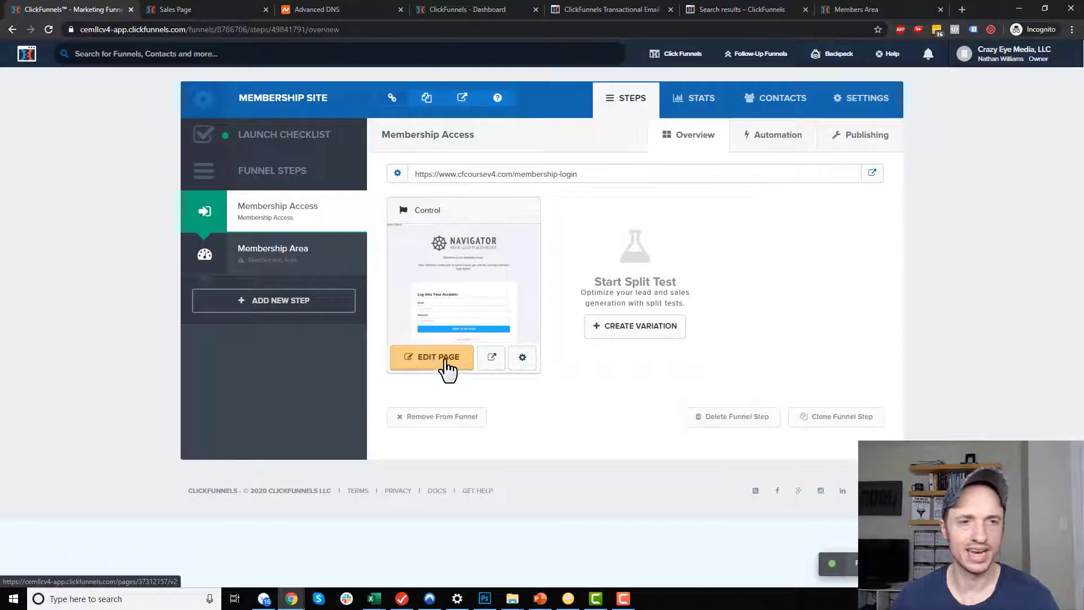
click(440, 362)
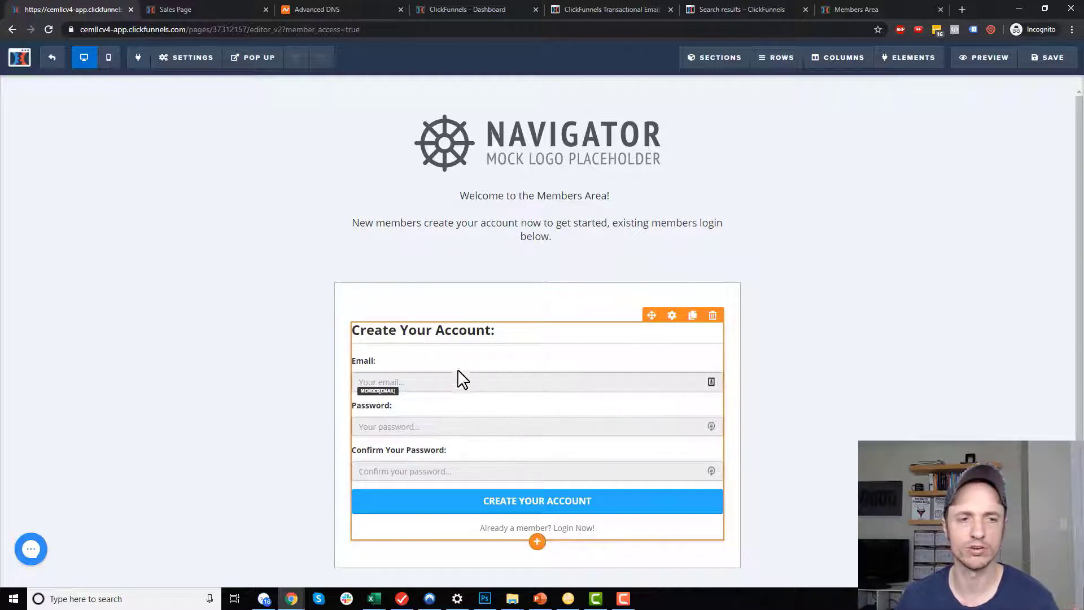
Add a User Login form element below the existing account form.
mouse_move(936, 59)
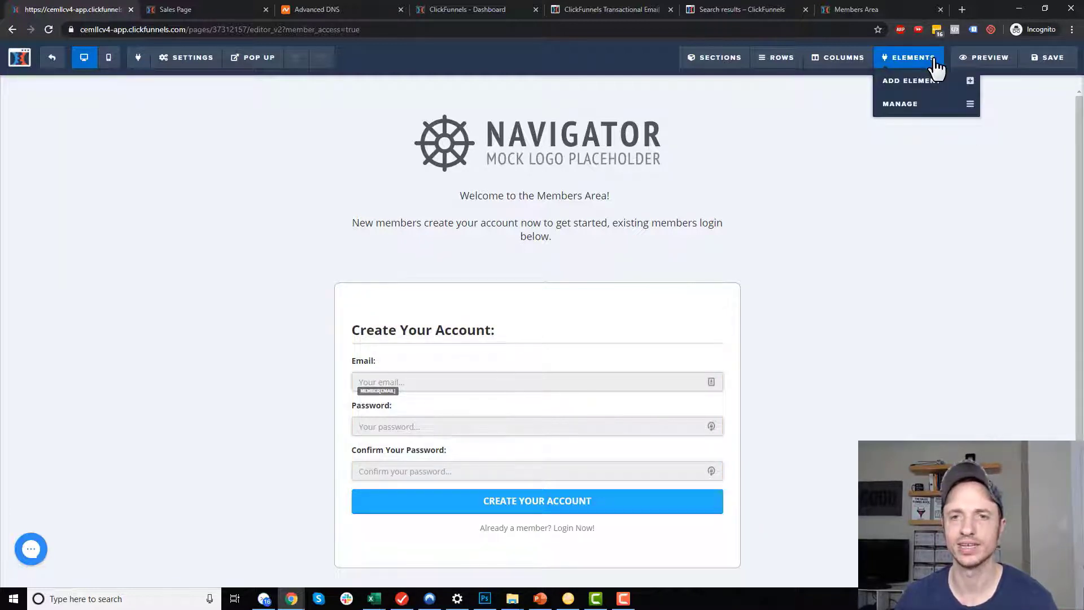
click(922, 80)
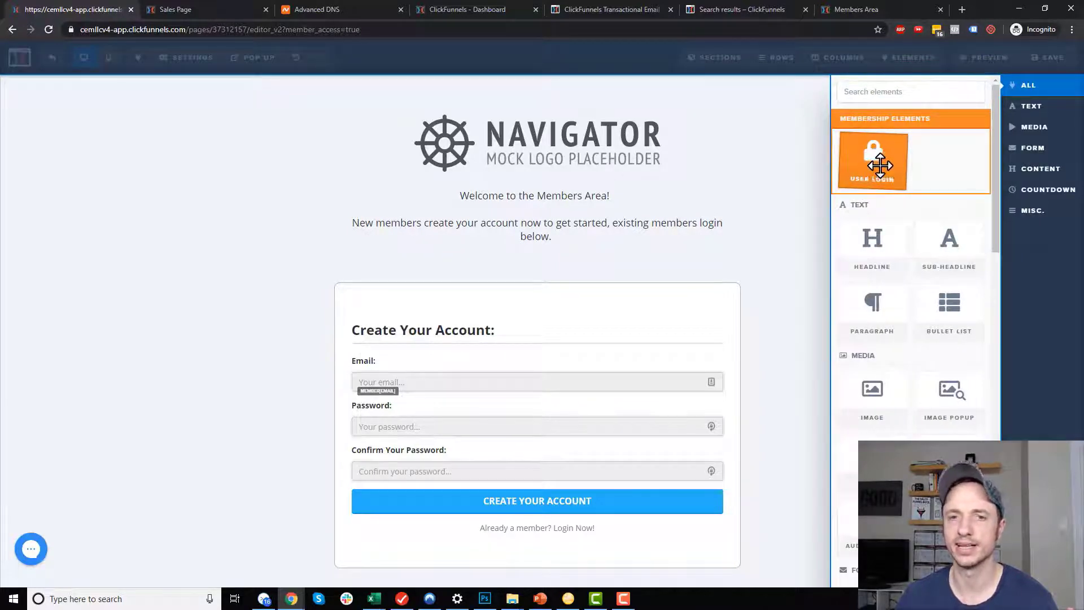
drag(872, 162, 593, 358)
scroll(599, 357, down, 4)
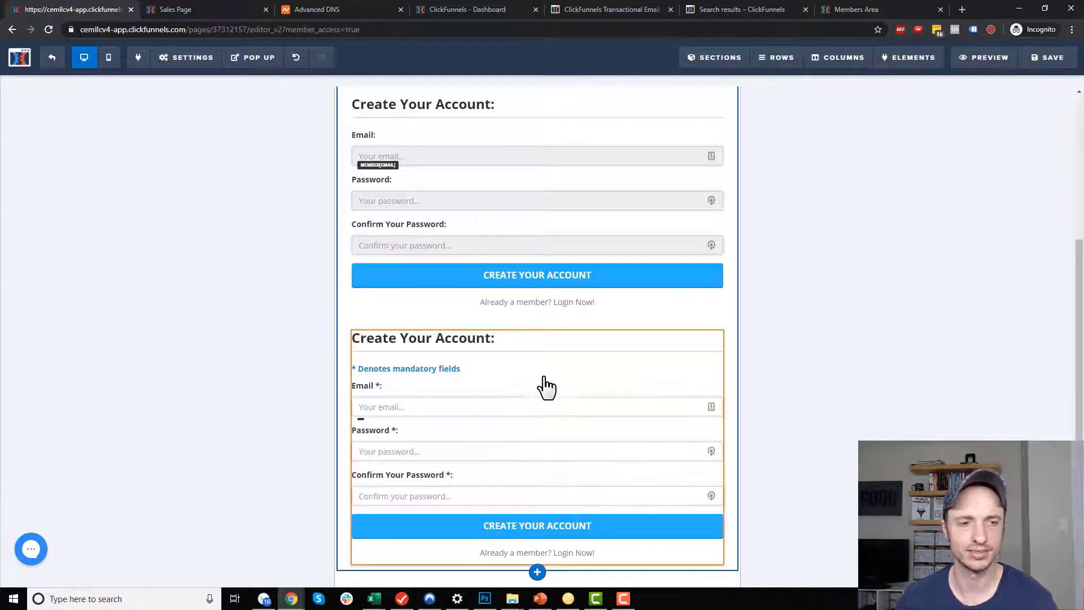
scroll(545, 387, up, 2)
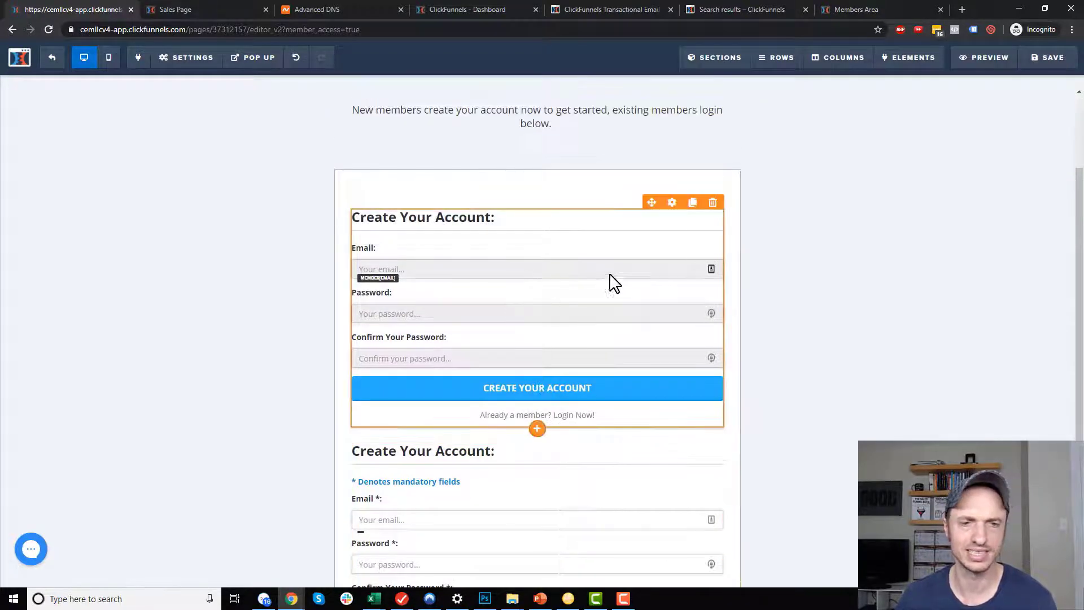
Delete the original account form and the logo and welcome section.
click(713, 203)
click(595, 92)
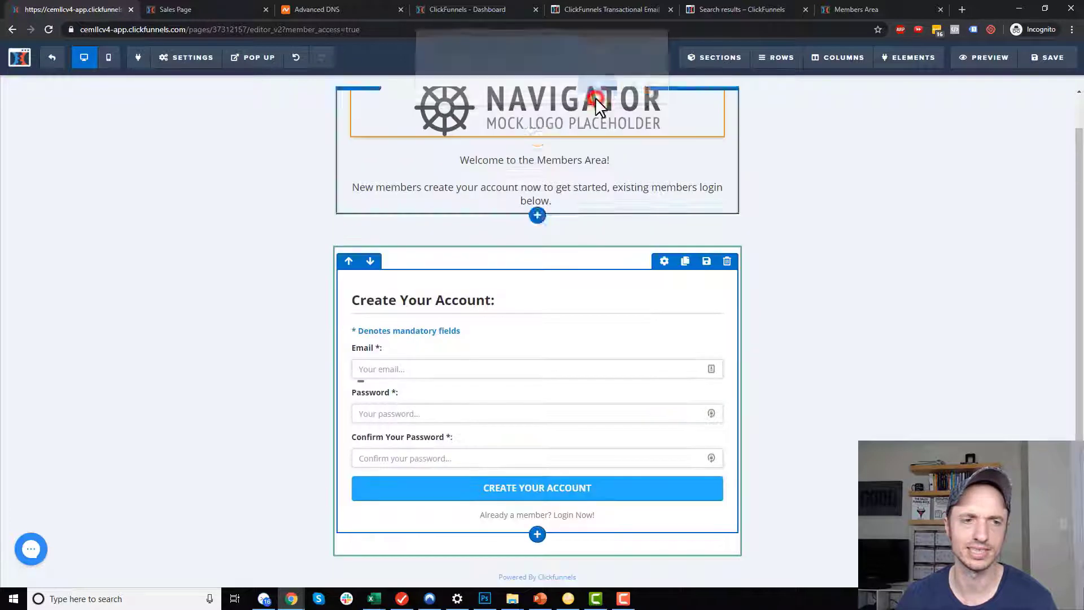
click(851, 344)
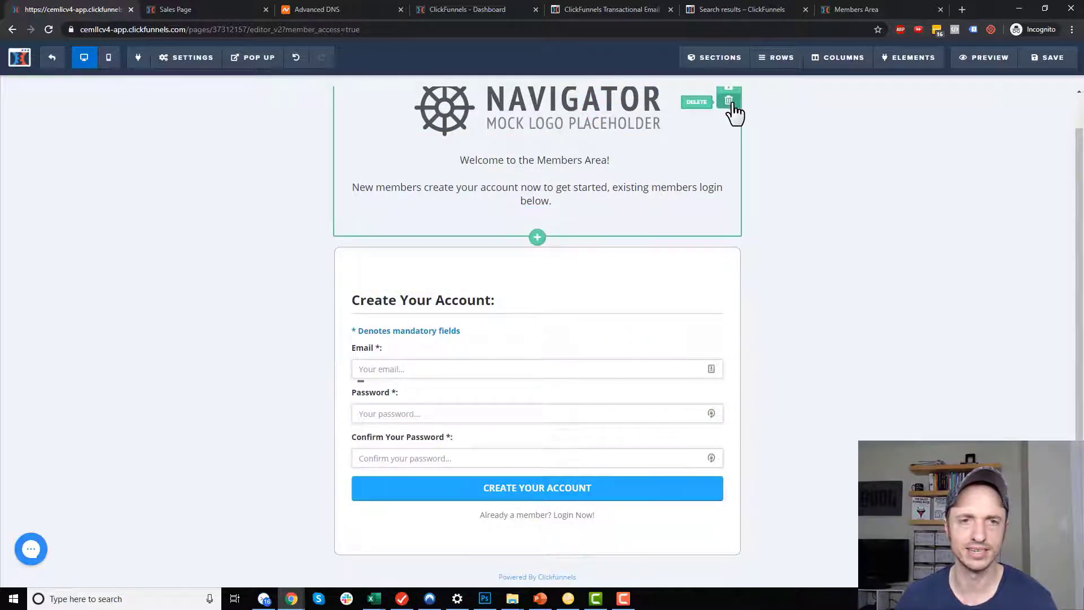
click(729, 102)
click(597, 93)
click(920, 246)
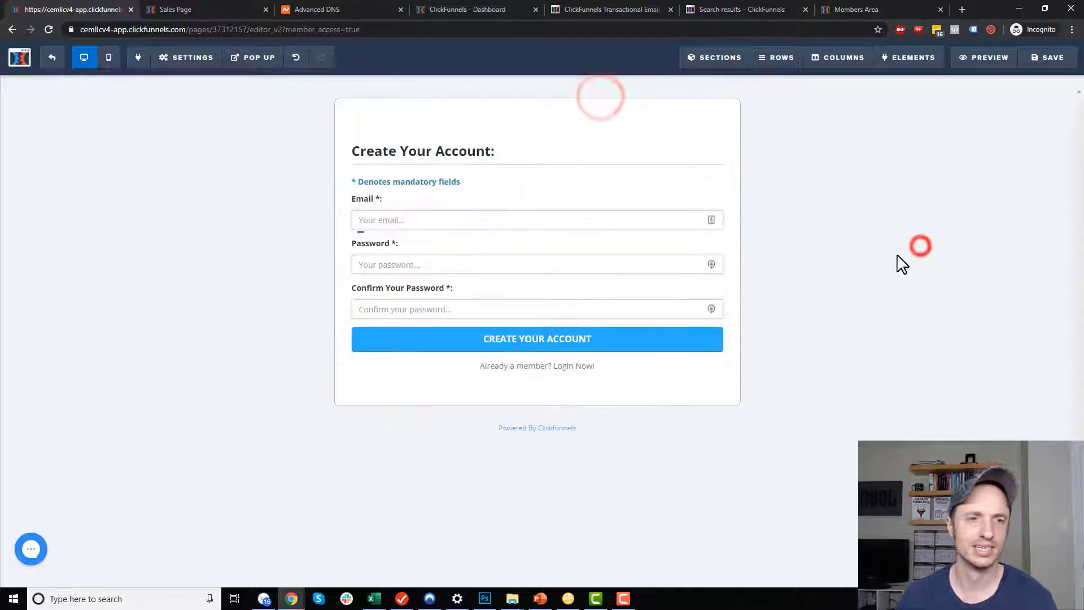
Make the login form's Create Your Account button orange and return to the funnel overview.
click(552, 186)
scroll(977, 360, down, 1)
scroll(977, 360, down, 2)
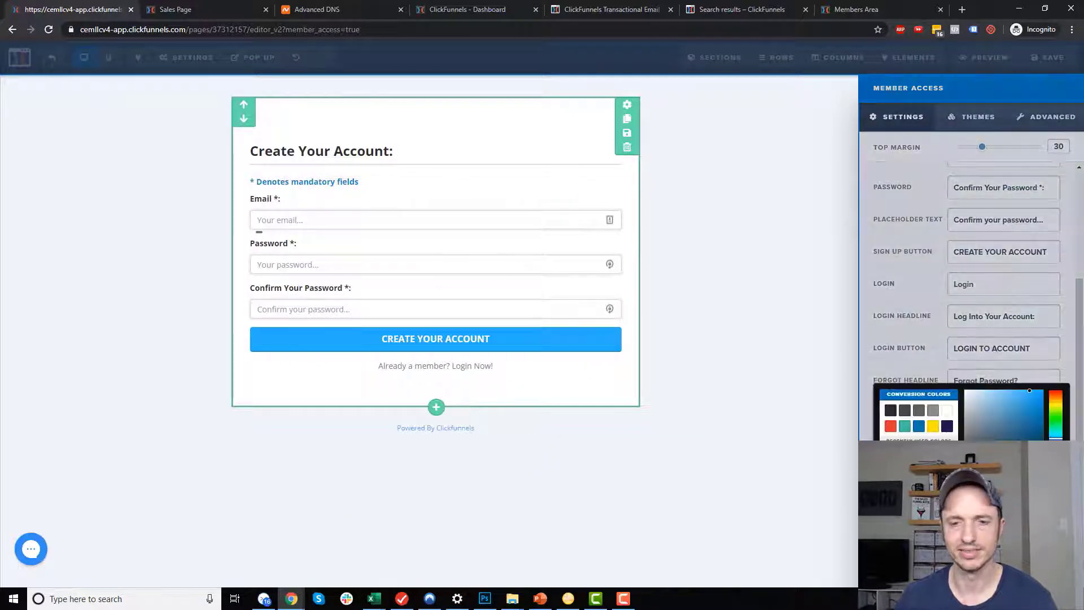
click(891, 456)
click(776, 429)
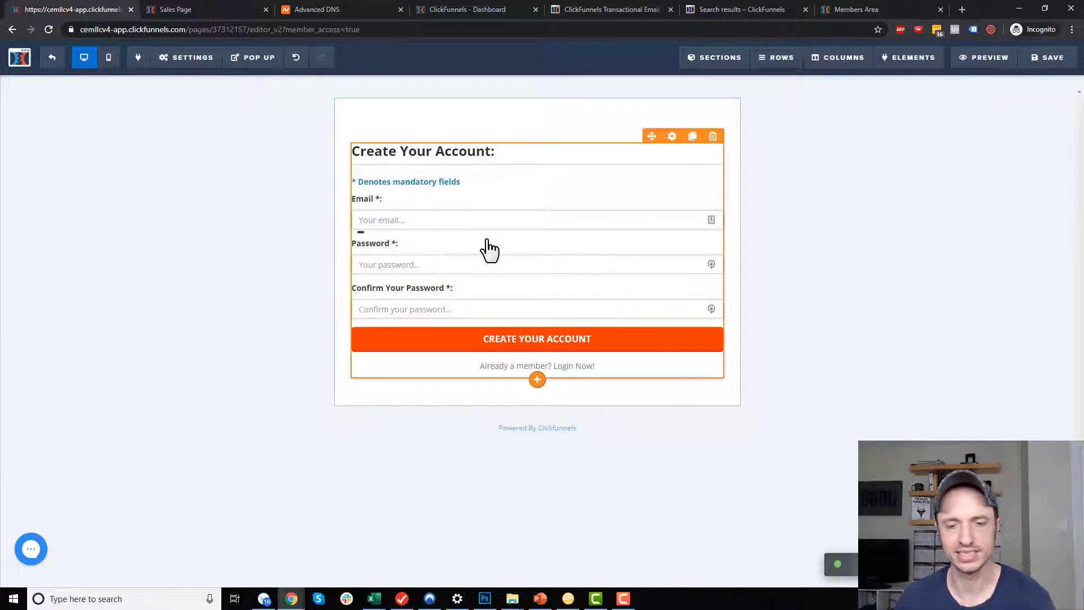
click(53, 59)
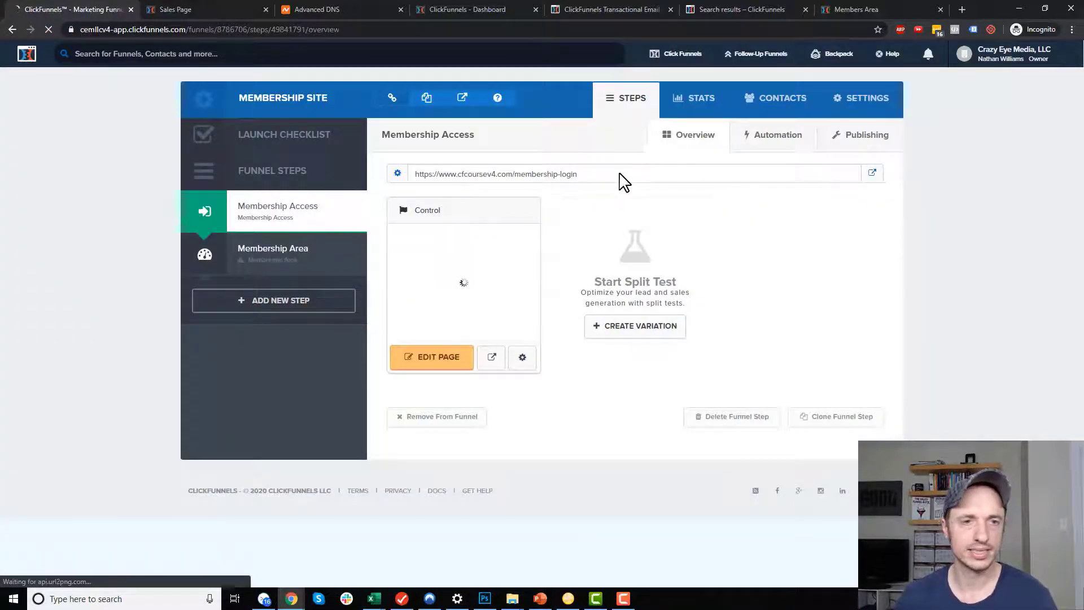
Copy the membership-login URL and load it in the Members Area tab to test the login page.
drag(637, 182, 435, 182)
right_click(446, 177)
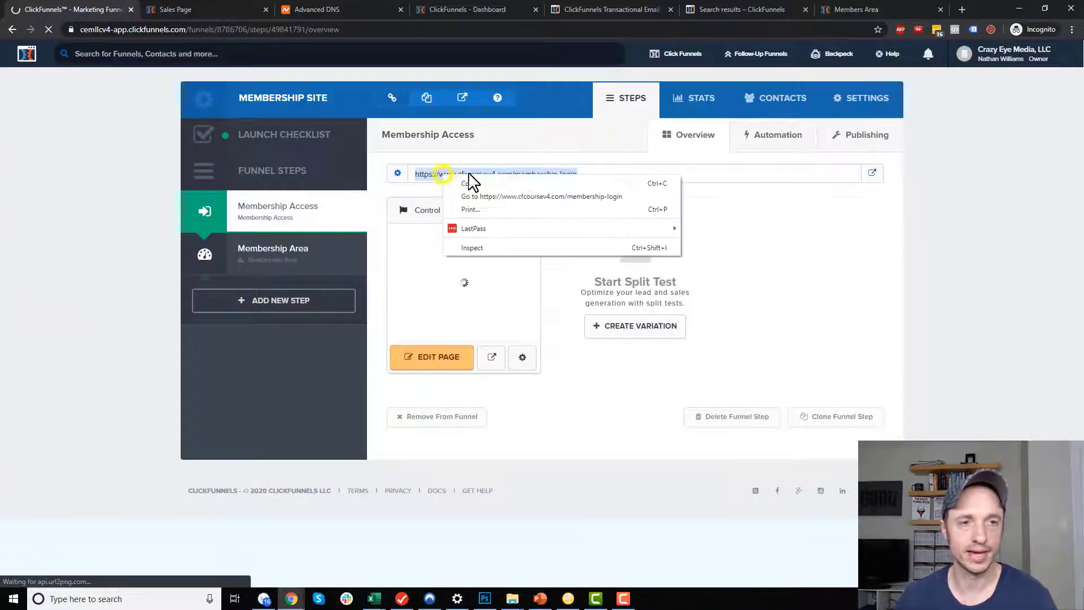
click(472, 184)
click(853, 9)
click(788, 29)
key(ctrl+v)
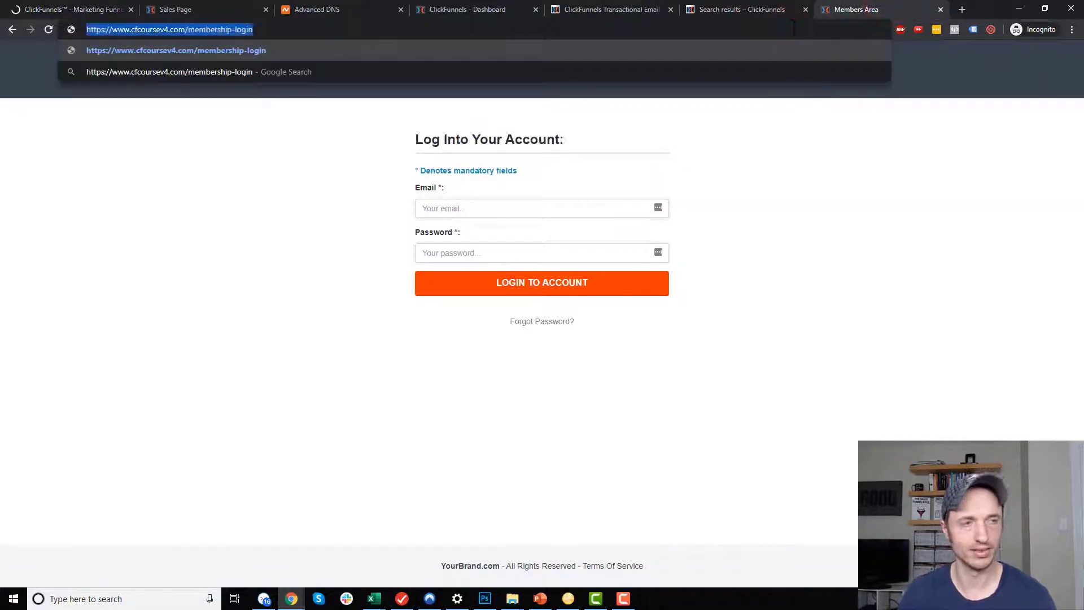
key(Return)
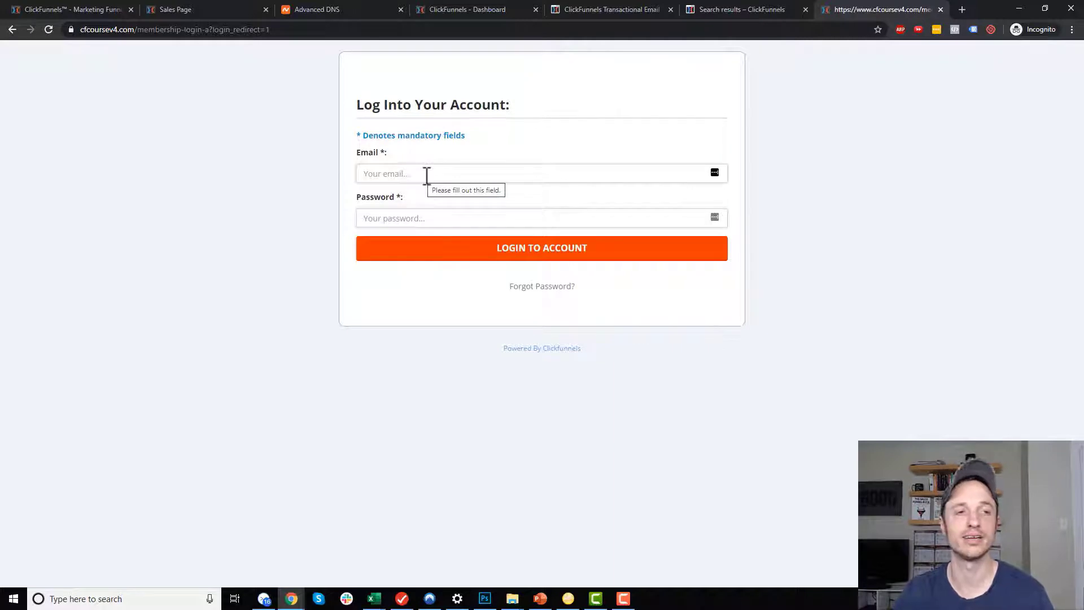
click(425, 178)
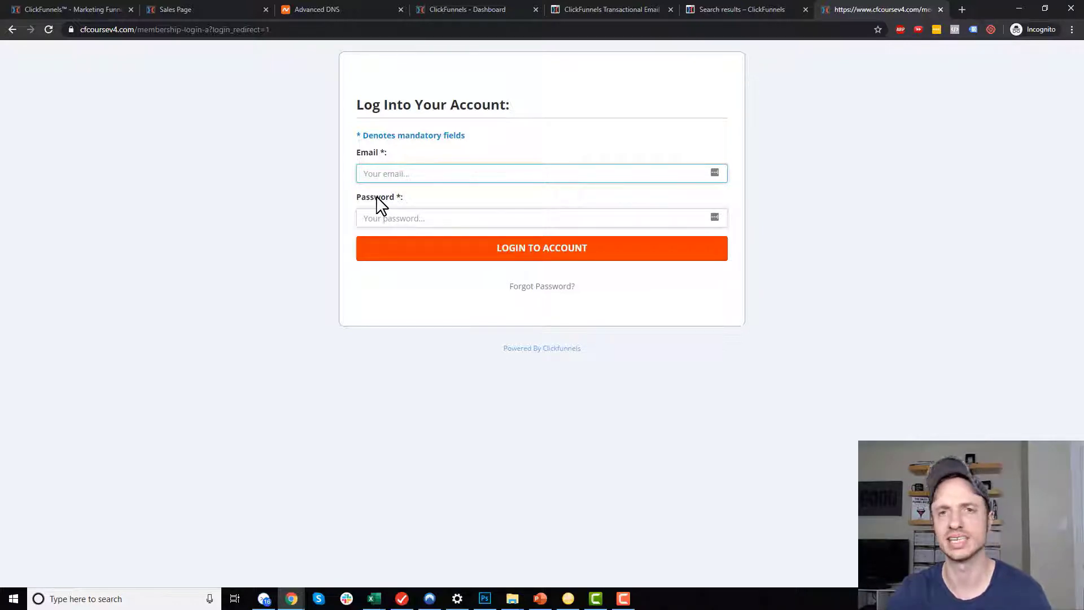
click(425, 173)
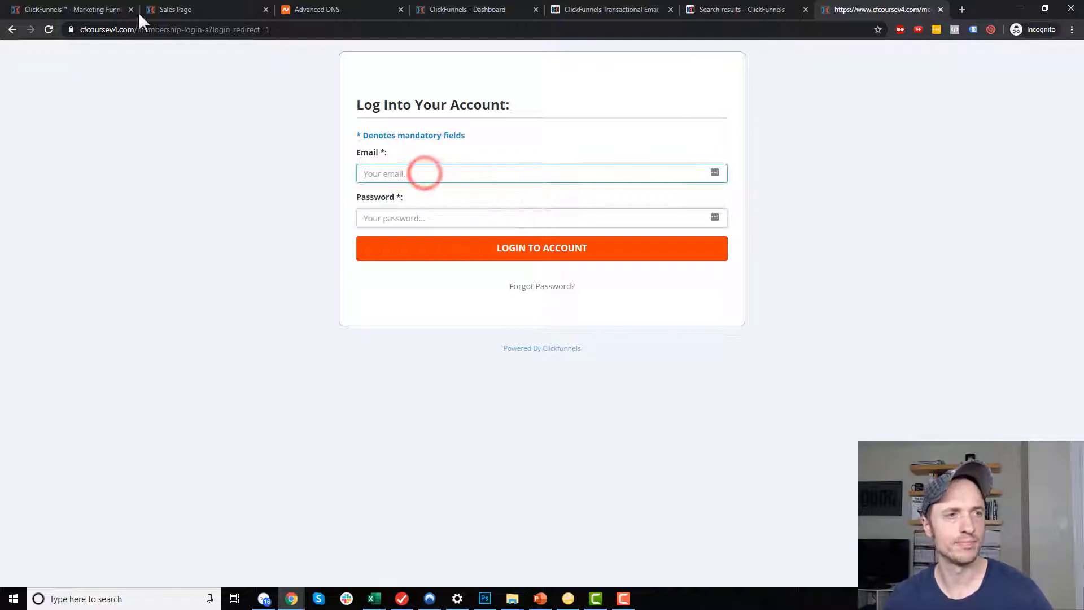
click(362, 31)
Back in ClickFunnels, review the Membership Access URL and open the Membership Area step.
click(110, 9)
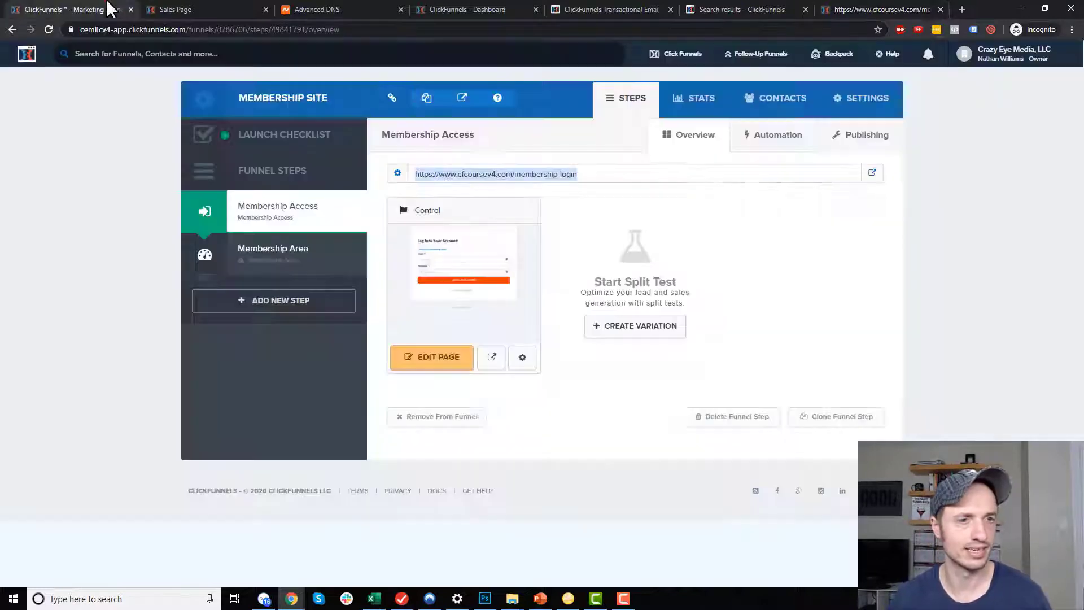
drag(627, 174, 395, 174)
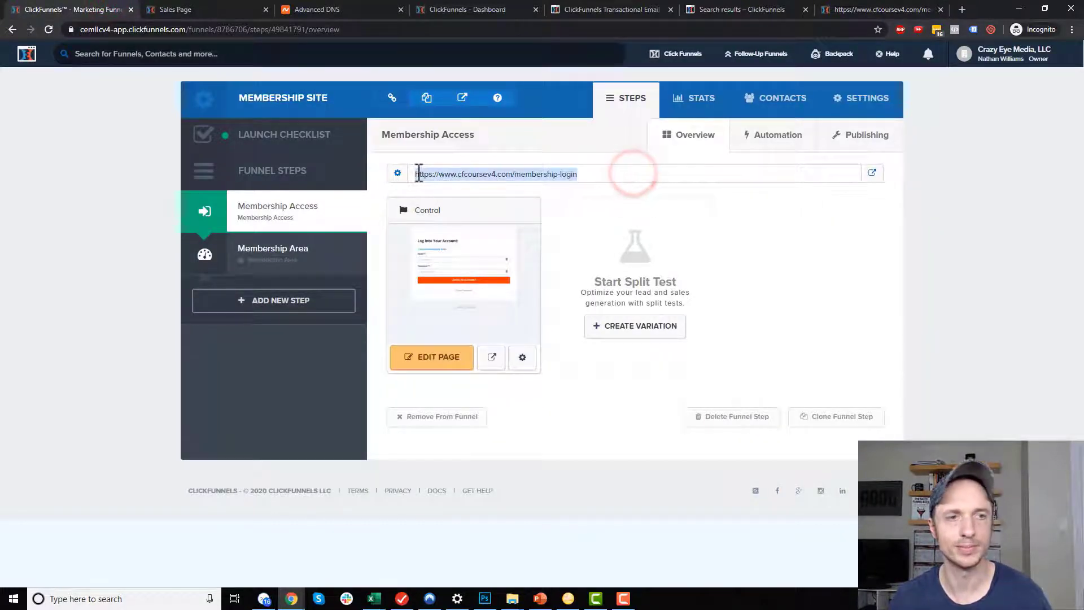
click(592, 174)
drag(603, 174, 463, 175)
click(539, 172)
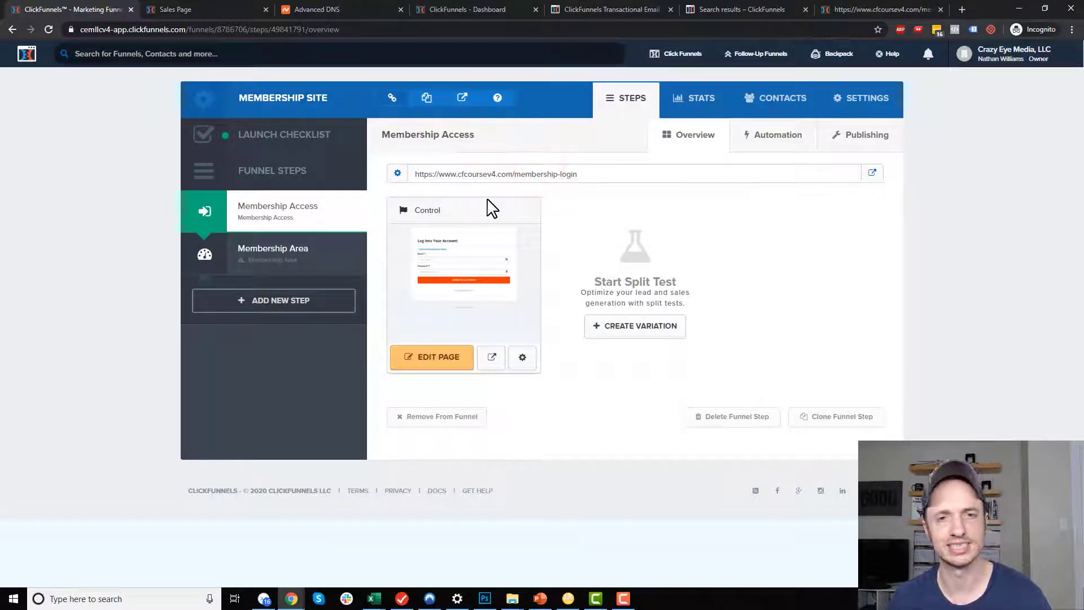
click(281, 262)
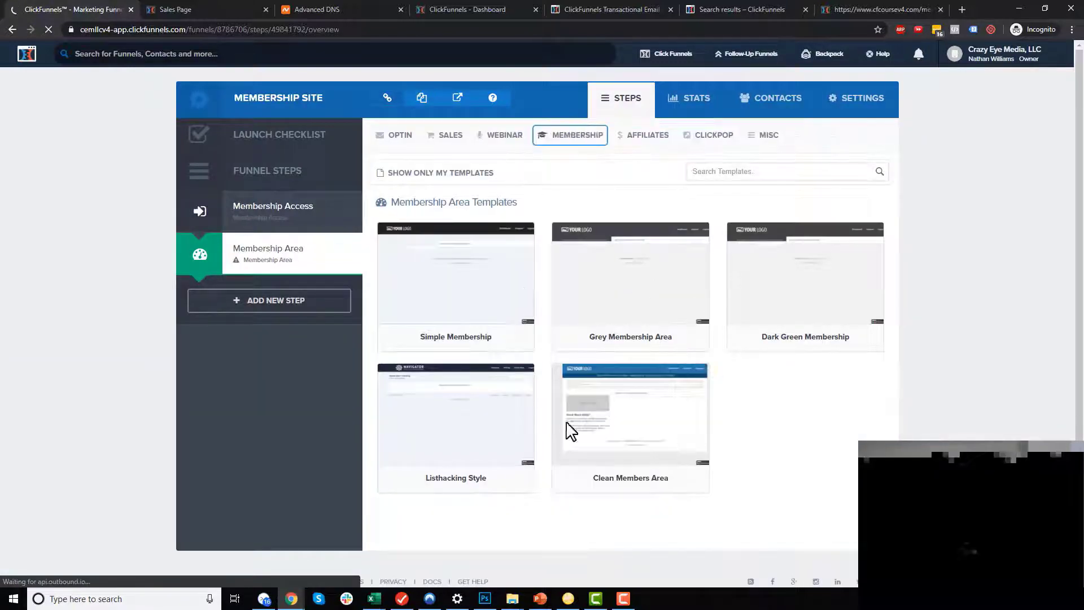
Apply the Clean Members Area template and set the step path to member-area.
click(624, 408)
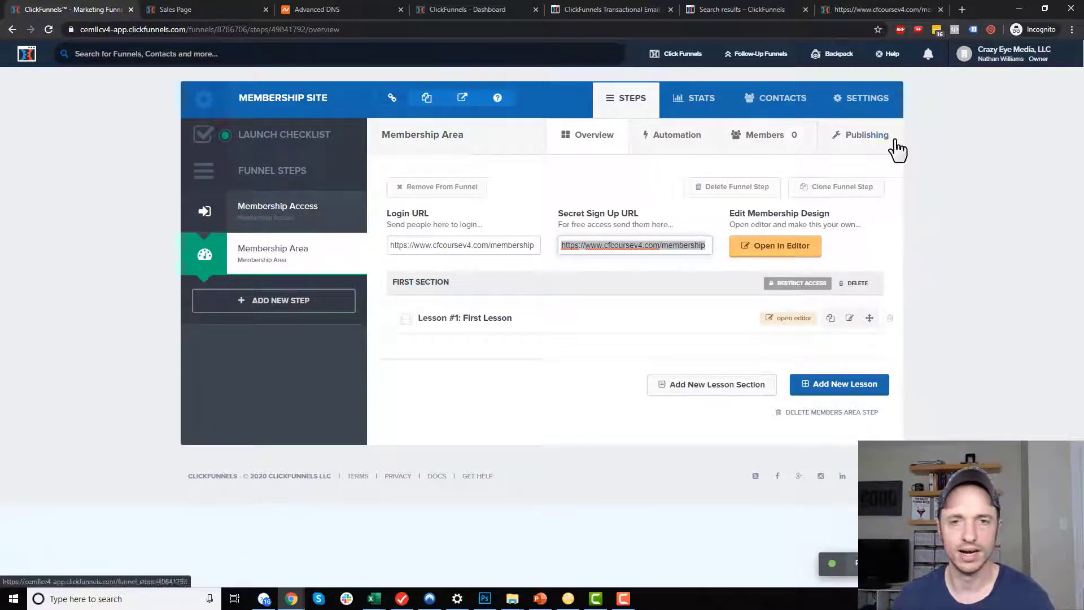
click(868, 142)
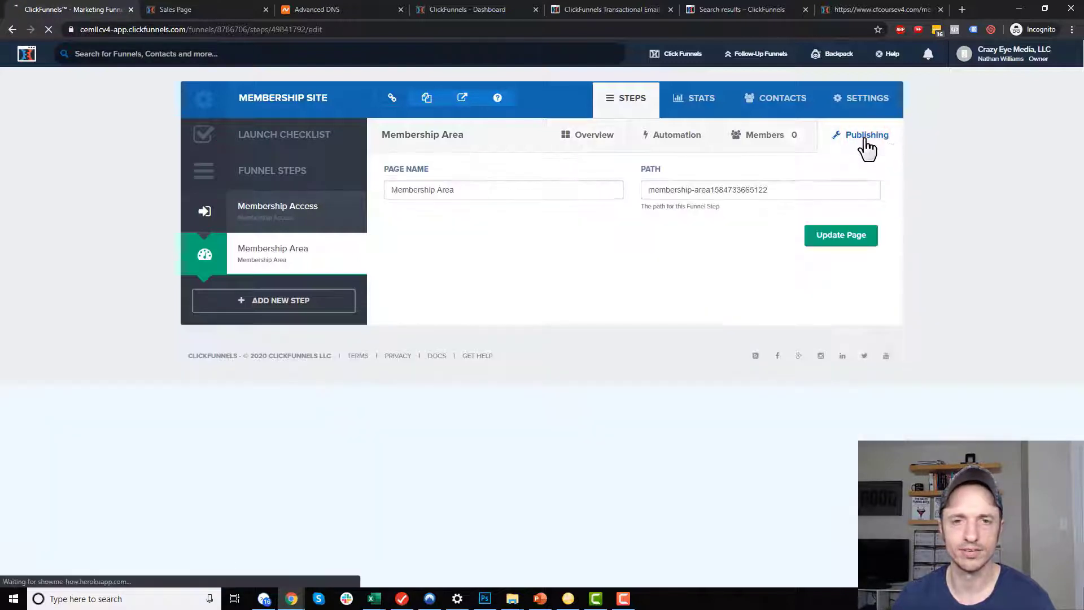
triple_click(782, 187)
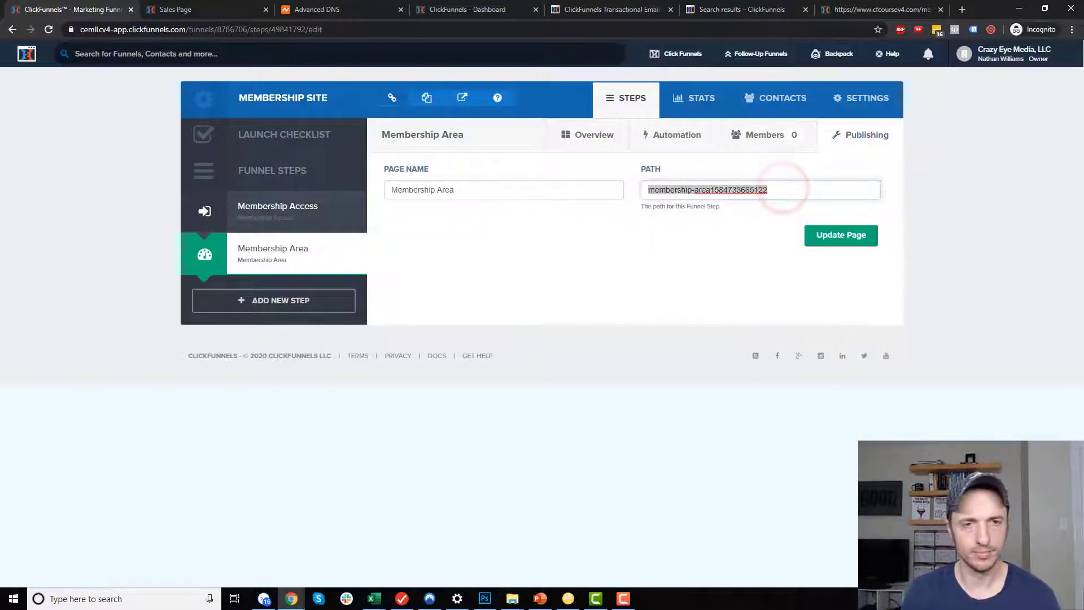
text(Me)
key(BackSpace)
key(BackSpace)
text(member)
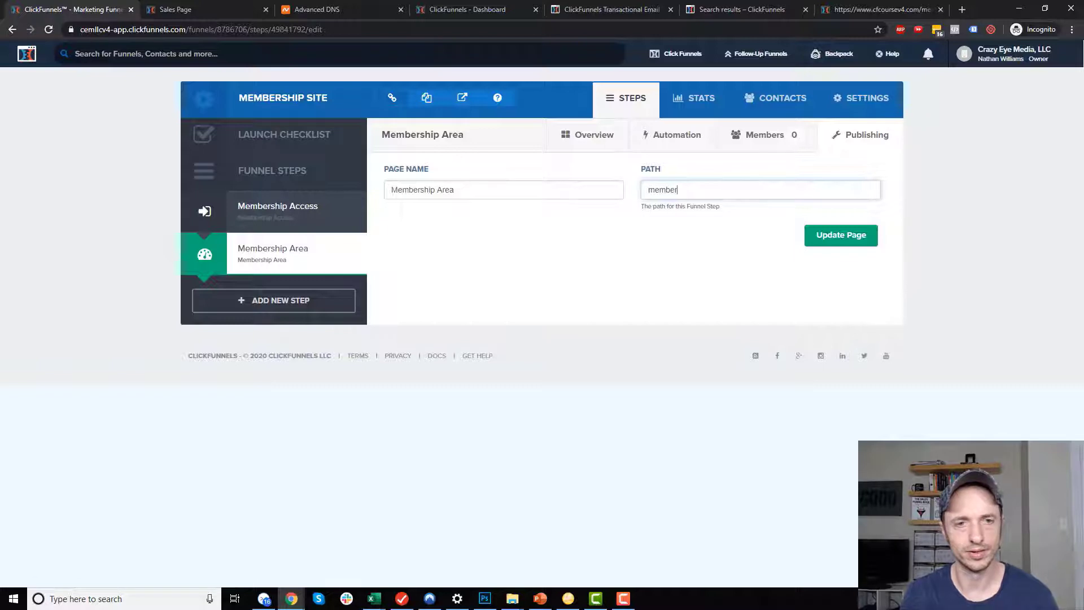
text(-area)
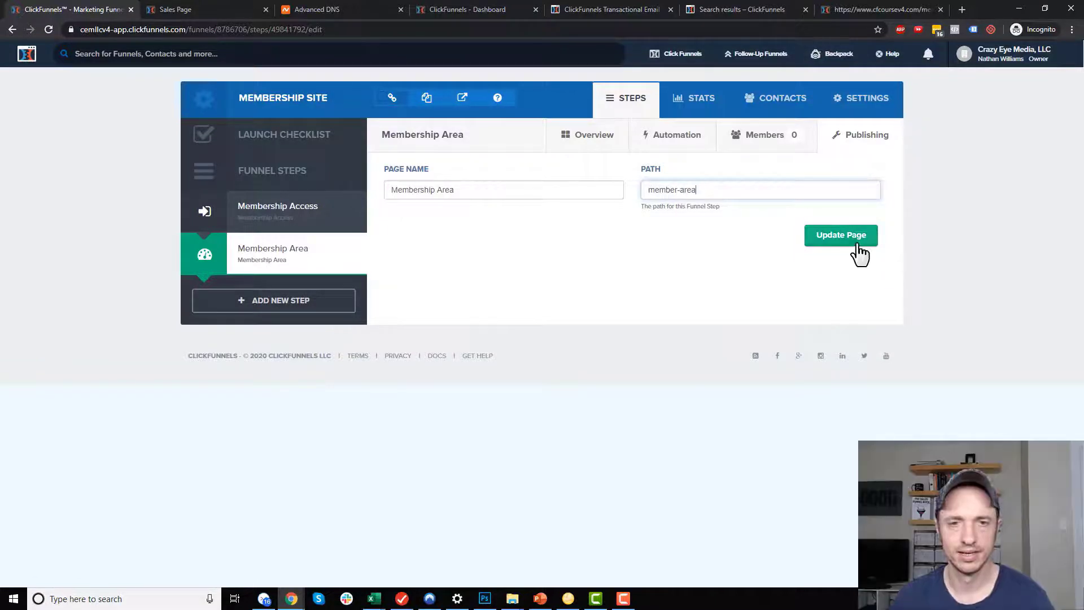
triple_click(723, 189)
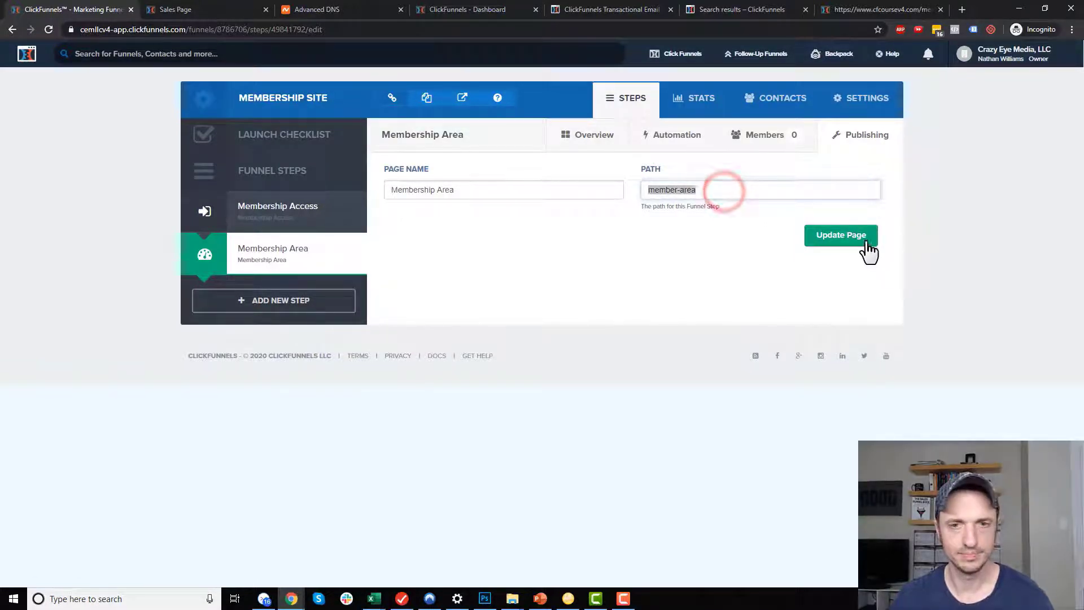
click(863, 238)
click(424, 246)
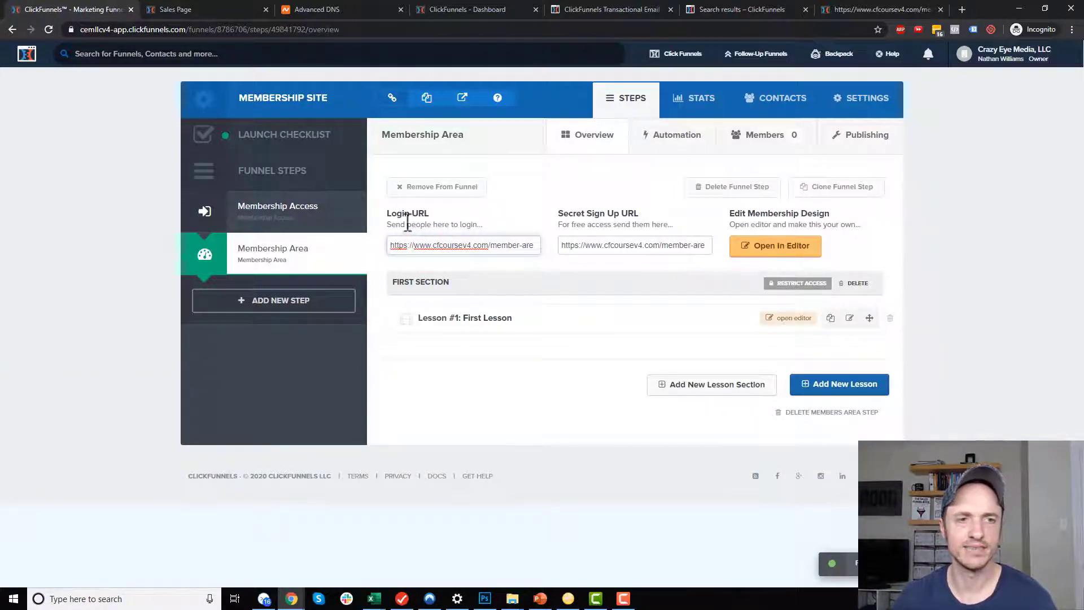
drag(436, 243, 552, 259)
key(ctrl+c)
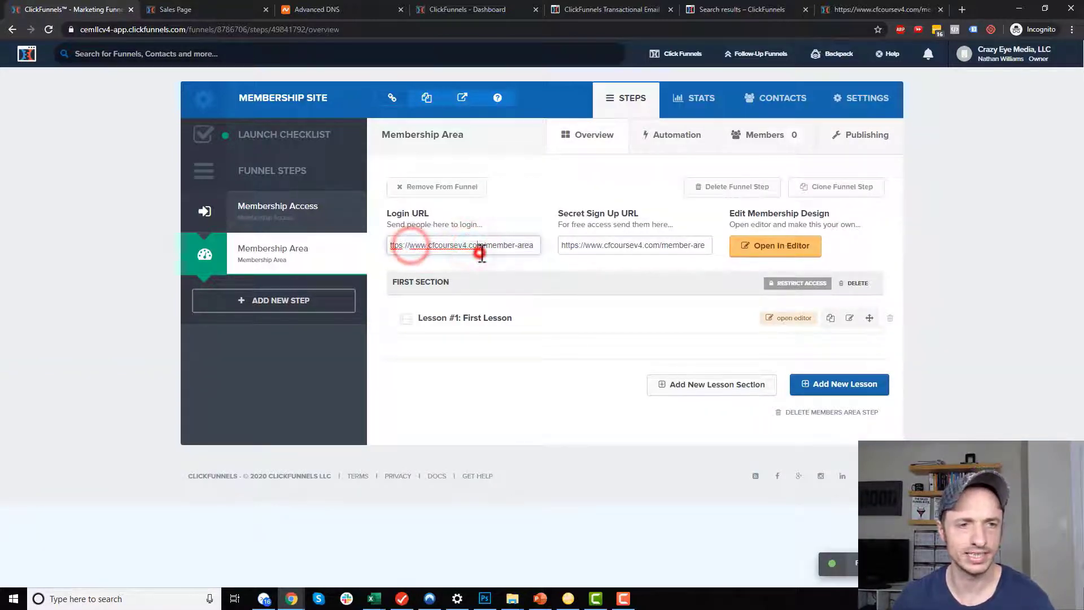
click(854, 12)
click(673, 30)
key(ctrl+v)
key(Return)
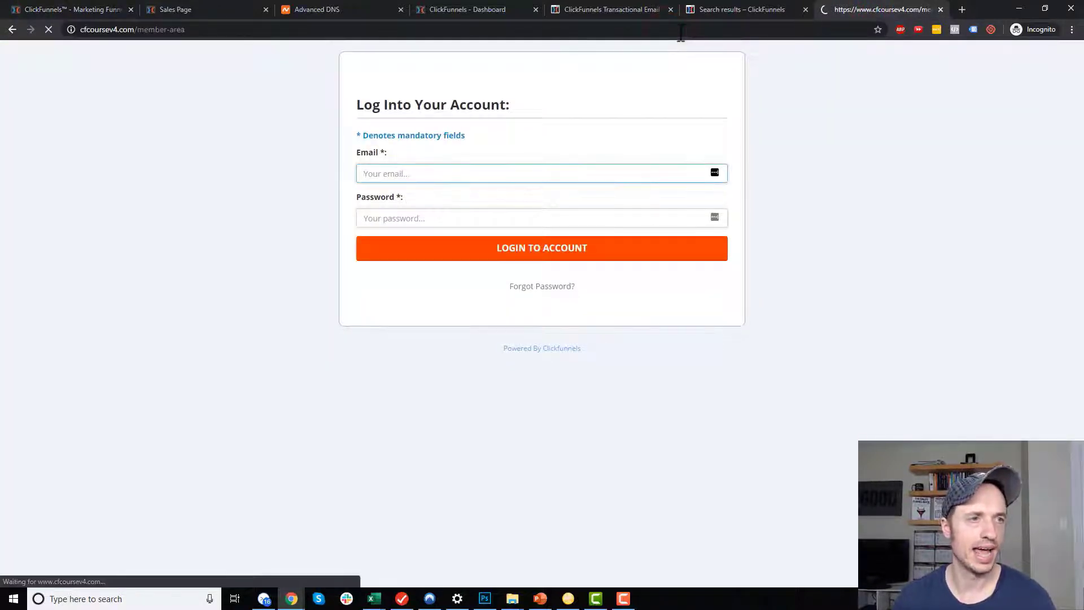
drag(136, 30, 208, 30)
click(208, 30)
click(187, 31)
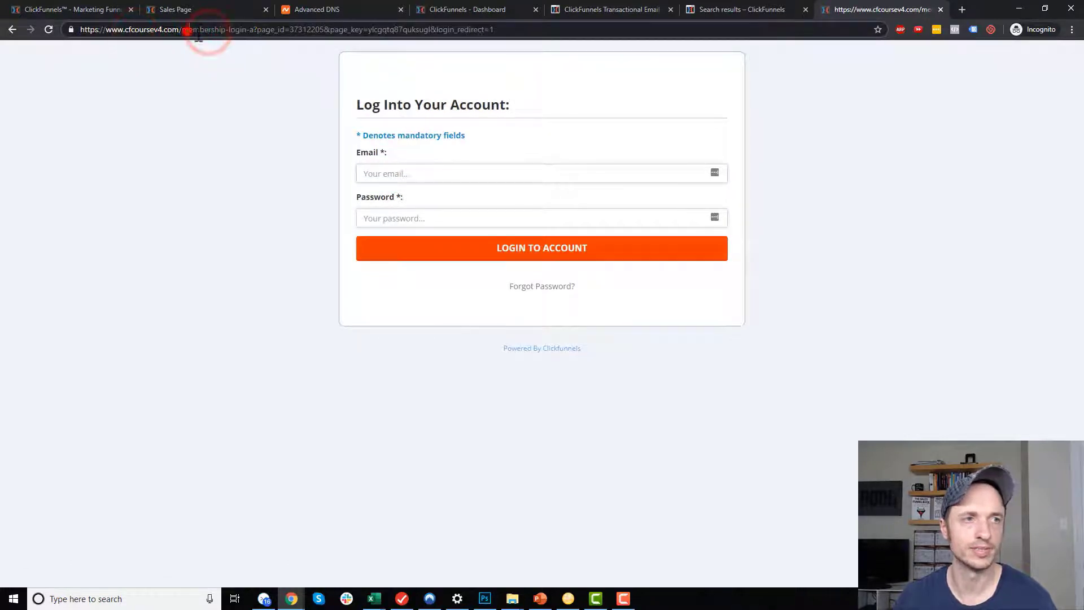
drag(257, 30, 188, 32)
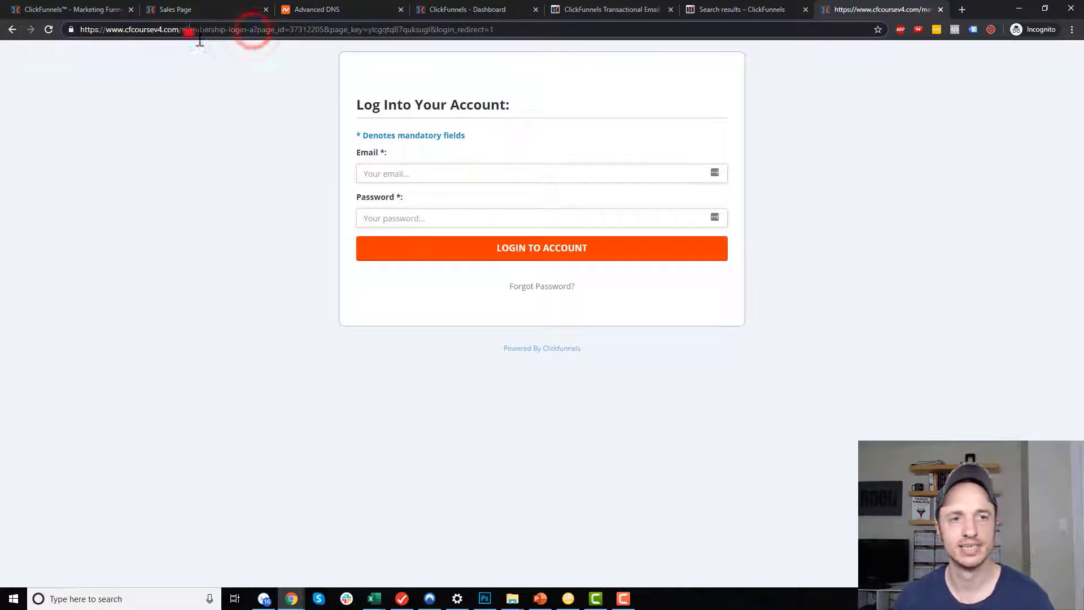
click(70, 9)
Compare the Membership Access step's membership-login URL with the Membership Area login URL.
click(464, 250)
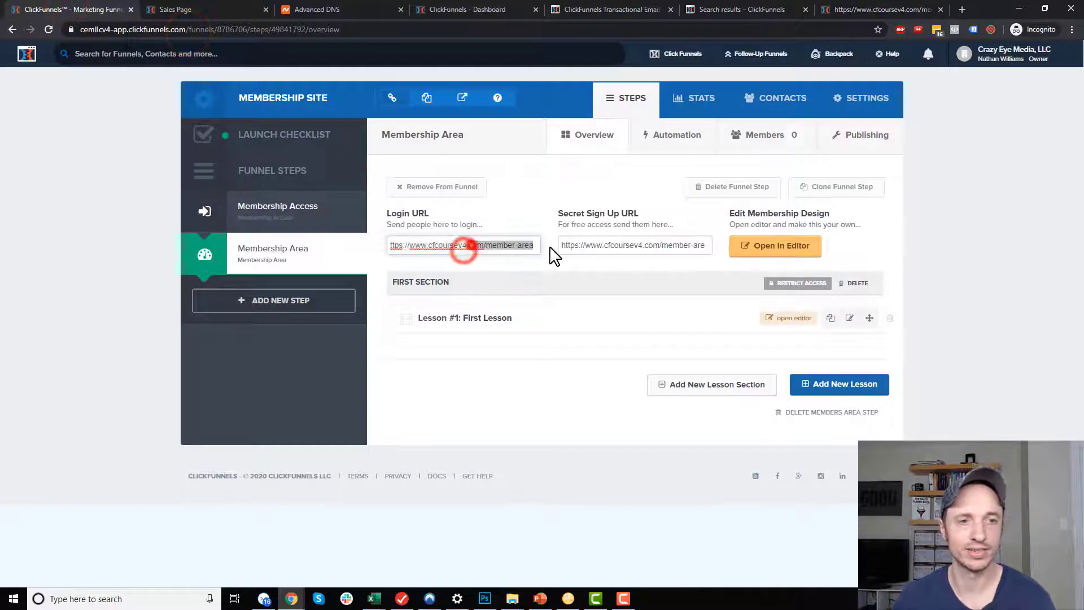
click(263, 213)
drag(595, 175, 495, 174)
click(565, 175)
click(262, 256)
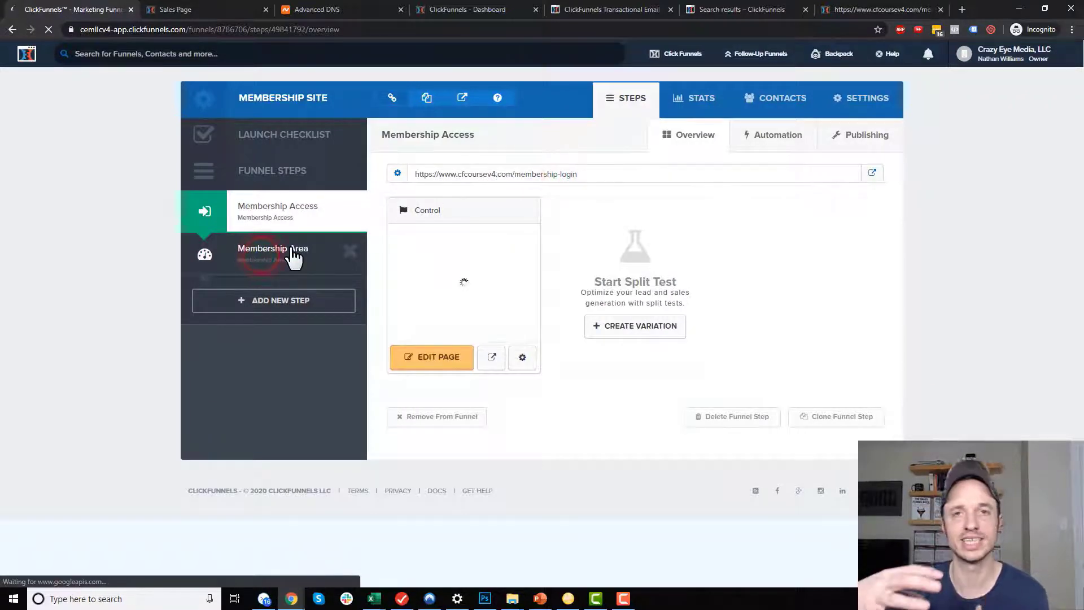
Copy the Secret Sign Up URL and load it in the member site tab.
click(565, 244)
click(604, 247)
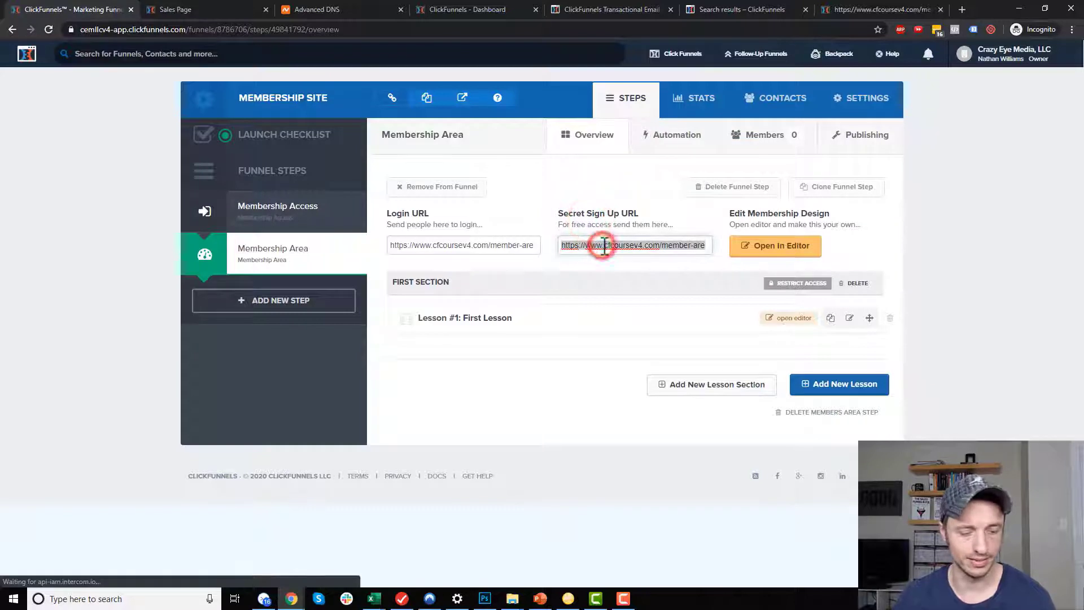
click(833, 12)
click(701, 34)
key(Return)
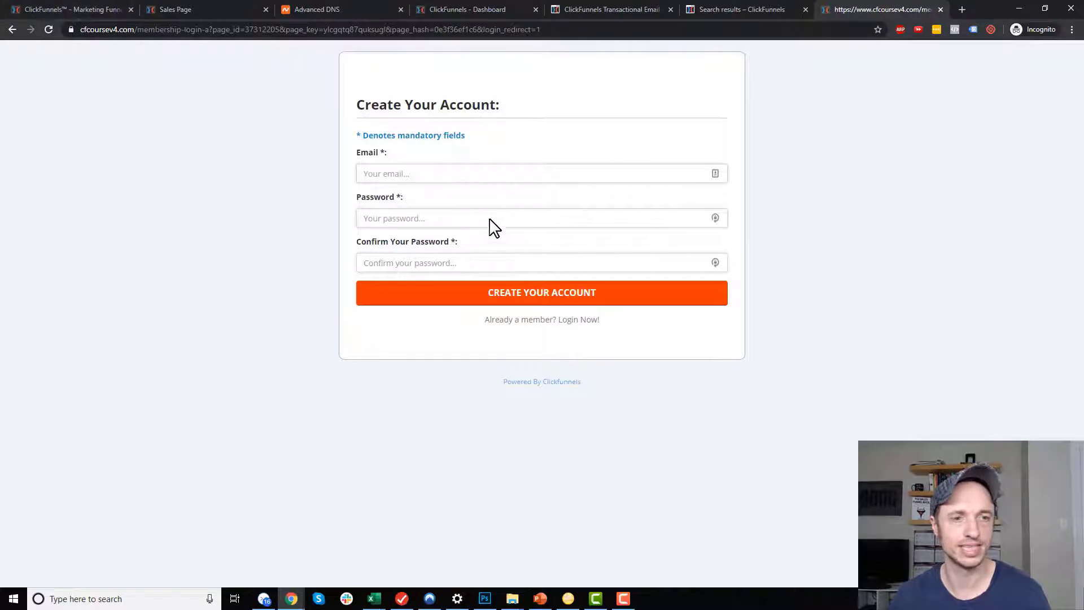
Back in ClickFunnels, select the Secret Sign Up URL and open the Membership Area page in the editor.
click(94, 8)
click(505, 244)
click(448, 244)
drag(576, 247, 682, 252)
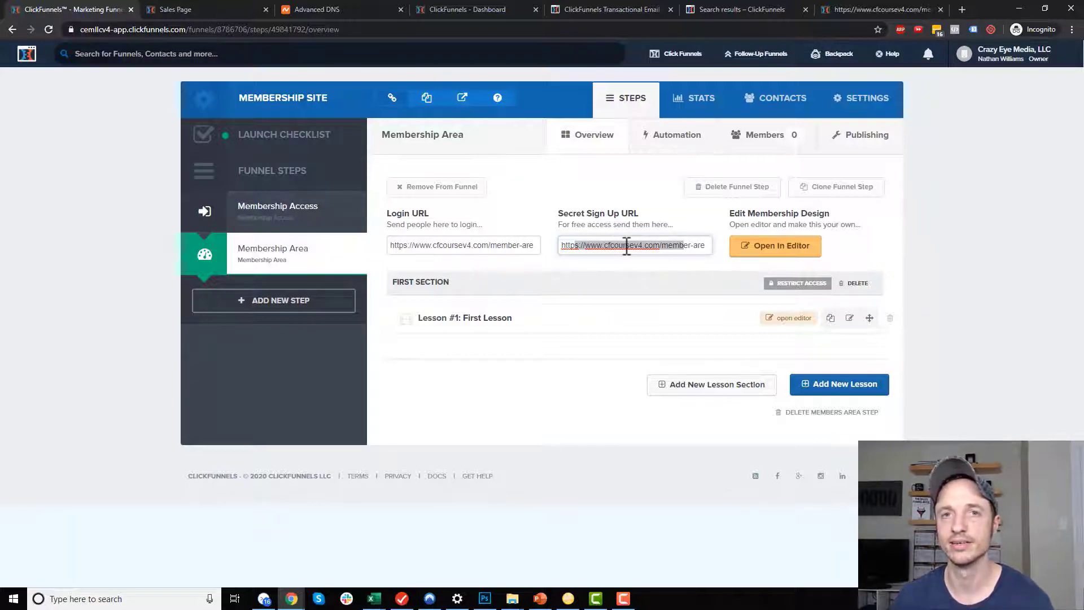
click(784, 260)
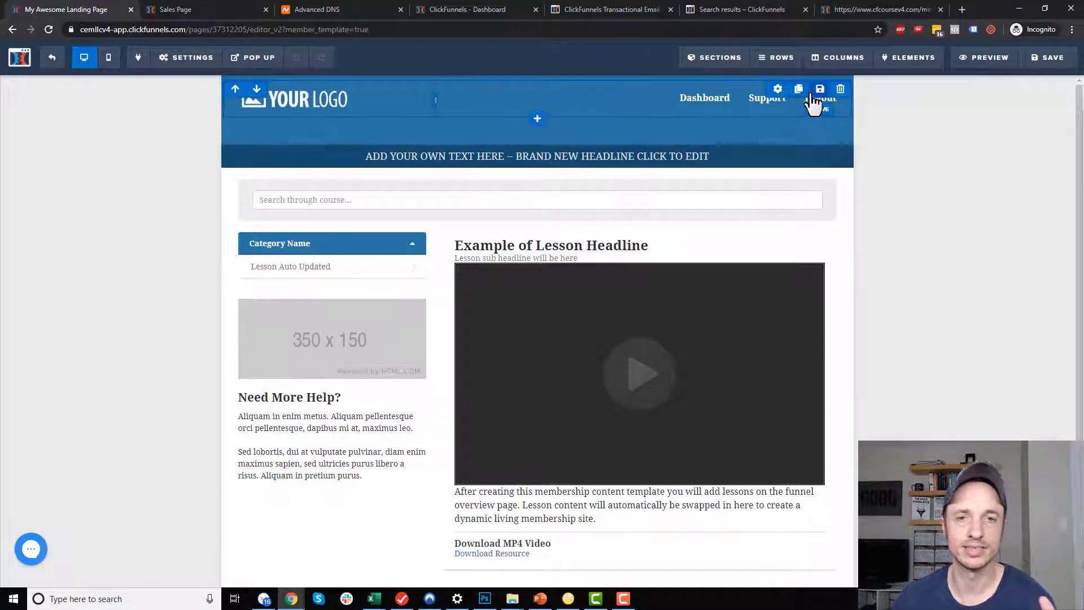
Set the member area header's background colour to orange.
click(842, 83)
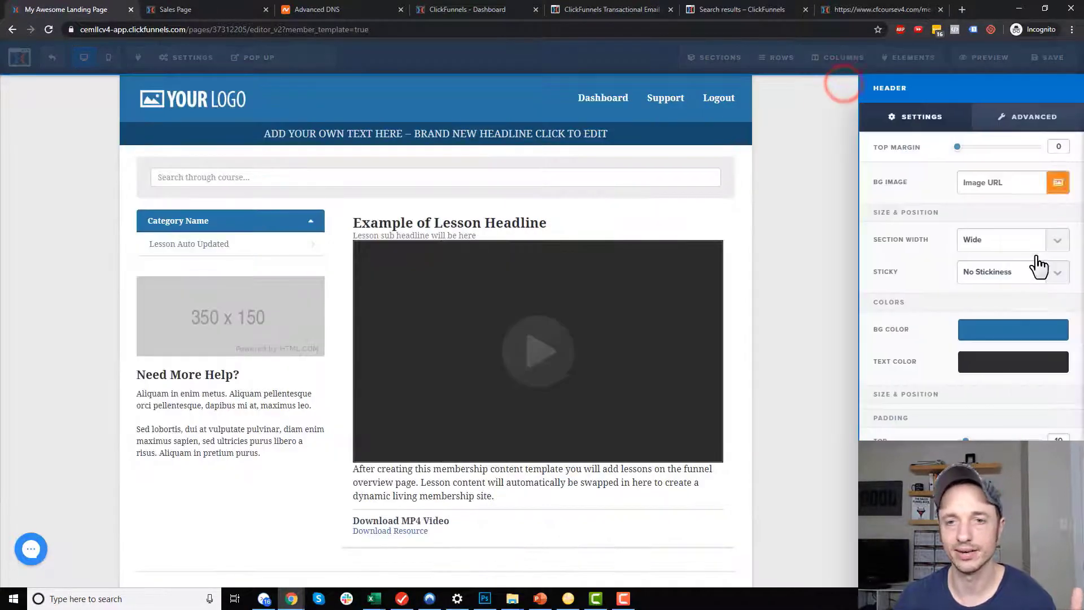
click(1011, 331)
click(919, 431)
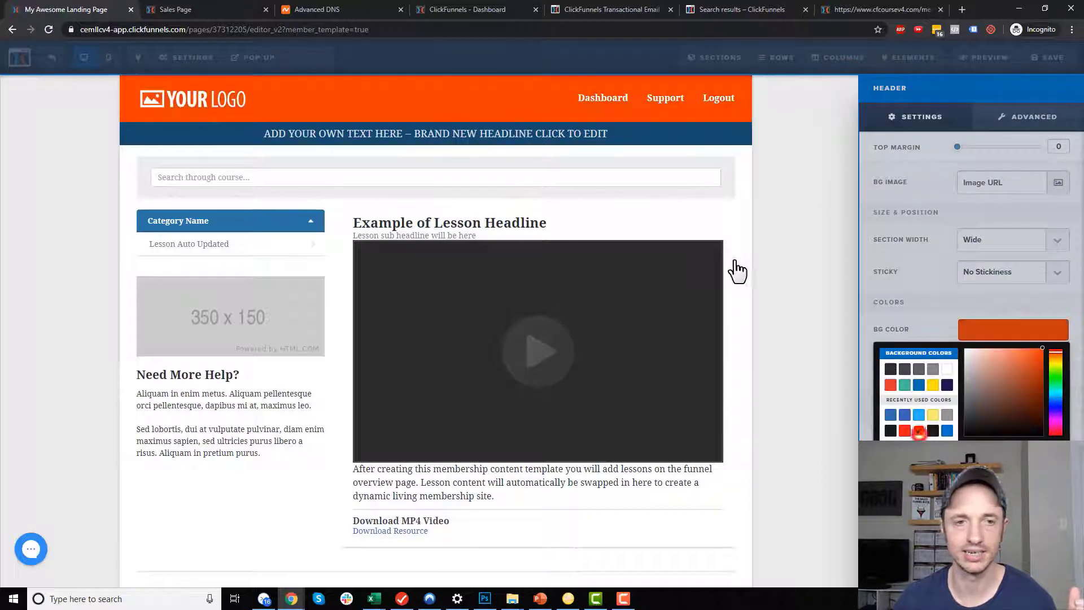
click(736, 259)
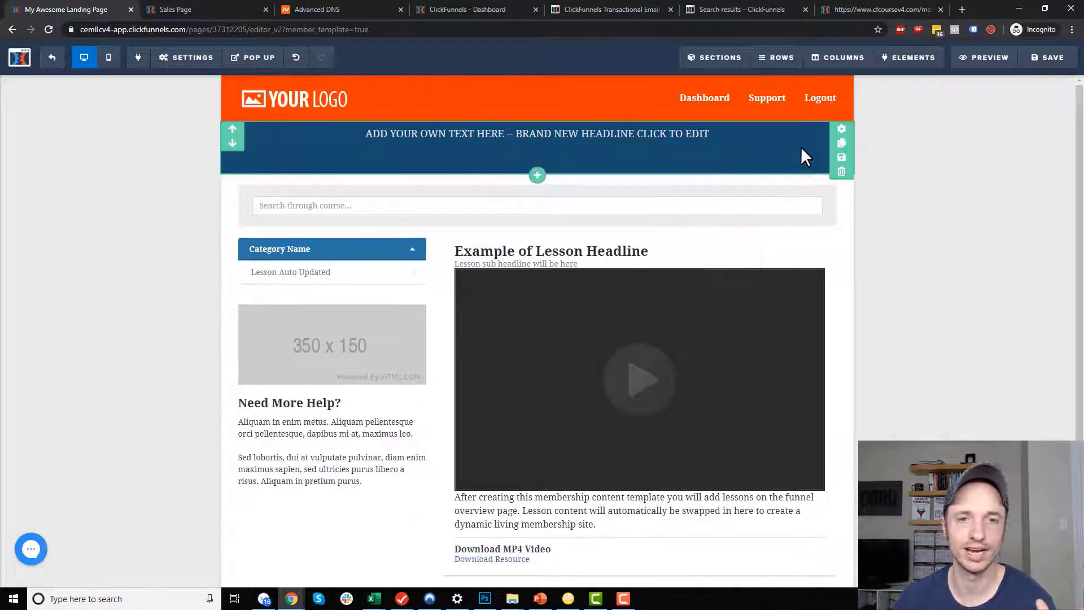
Delete the headline bar section and the course search row.
click(842, 171)
click(593, 92)
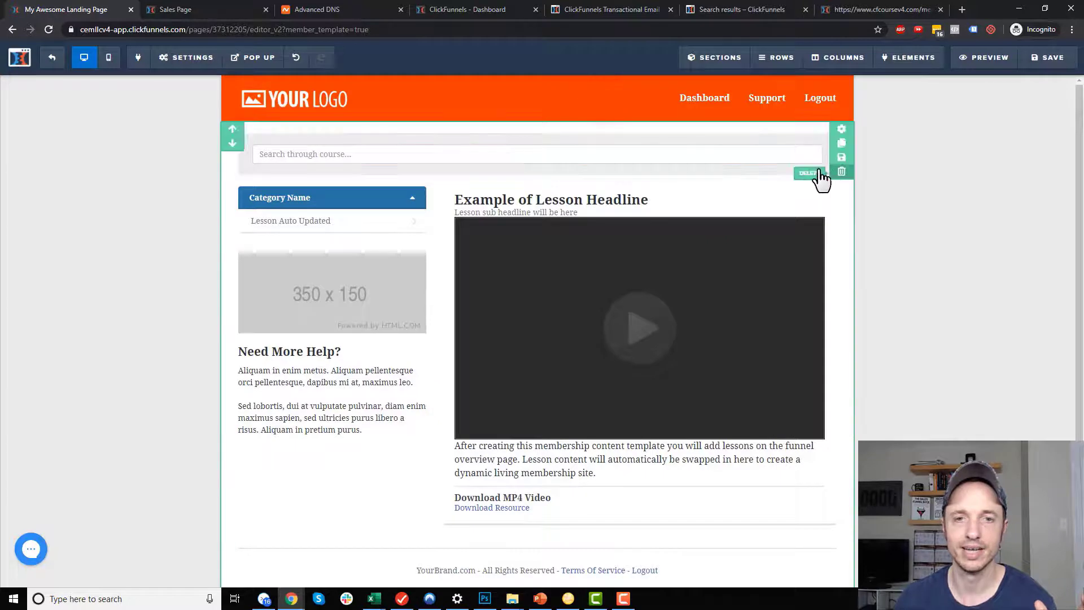
click(825, 121)
click(592, 92)
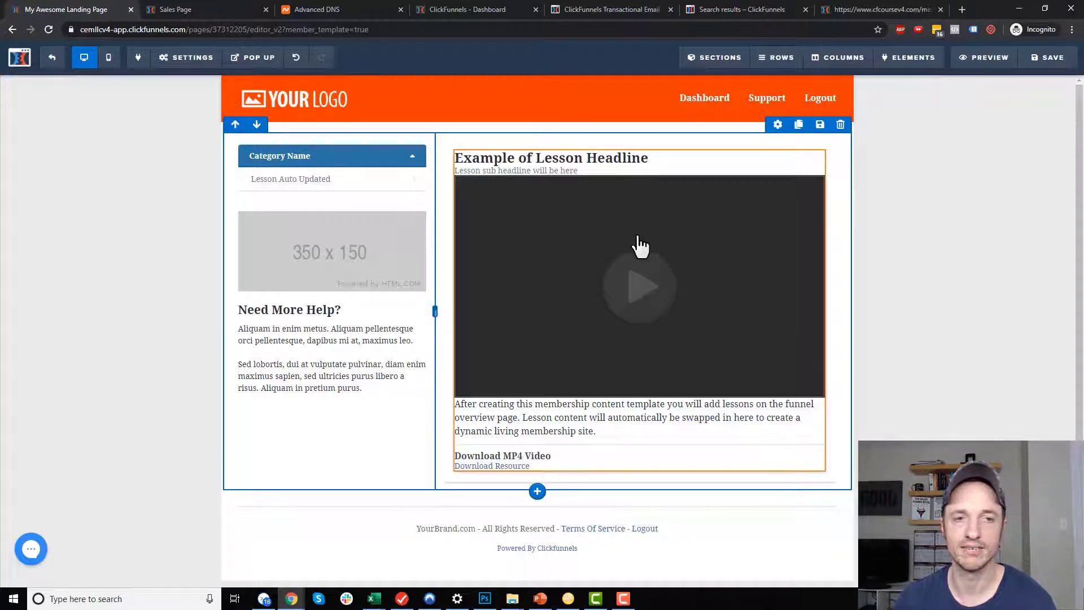
After checking the elements list and Membership Nav settings, delete the 350x150 image above Need More Help.
mouse_move(909, 63)
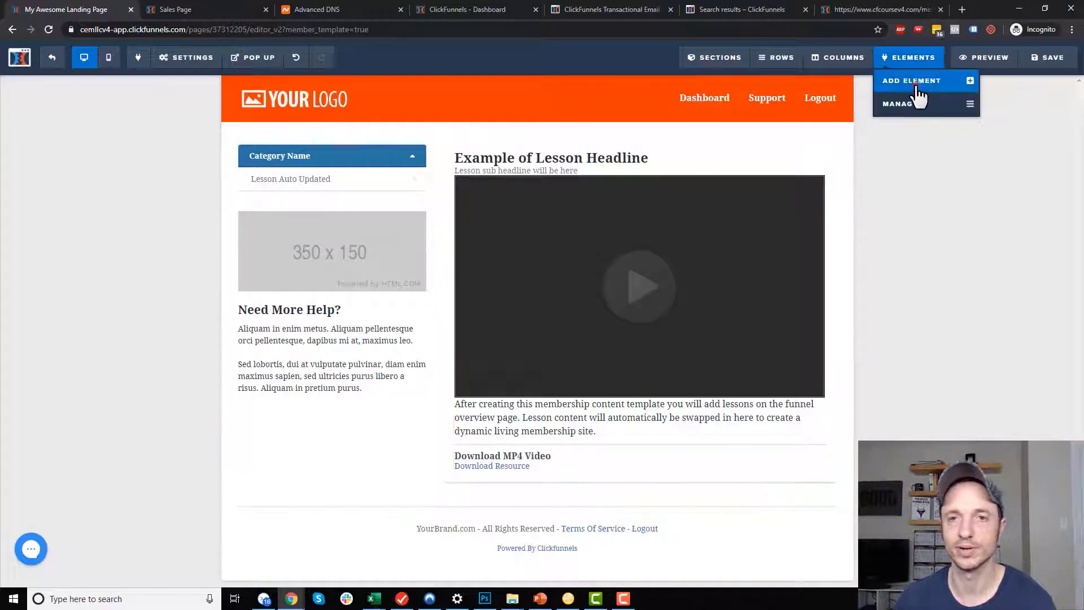
click(916, 85)
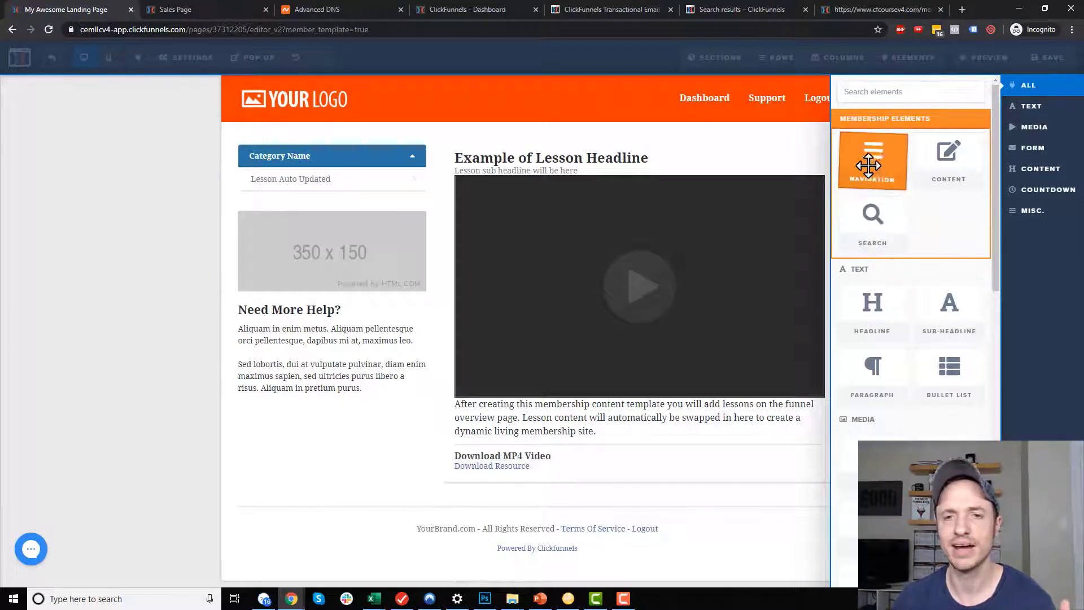
click(720, 163)
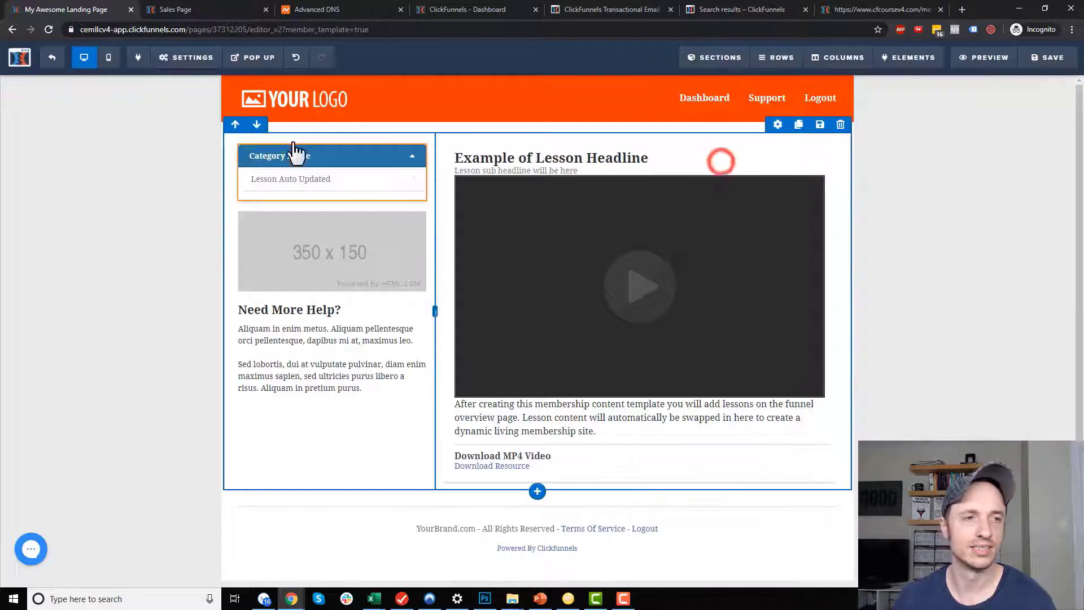
click(314, 174)
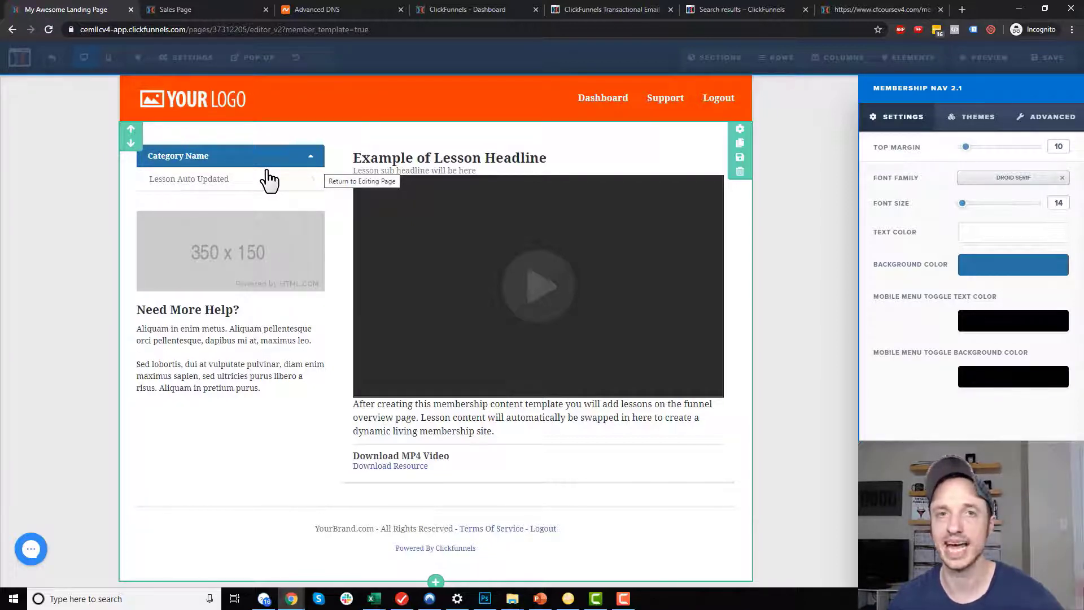
click(577, 233)
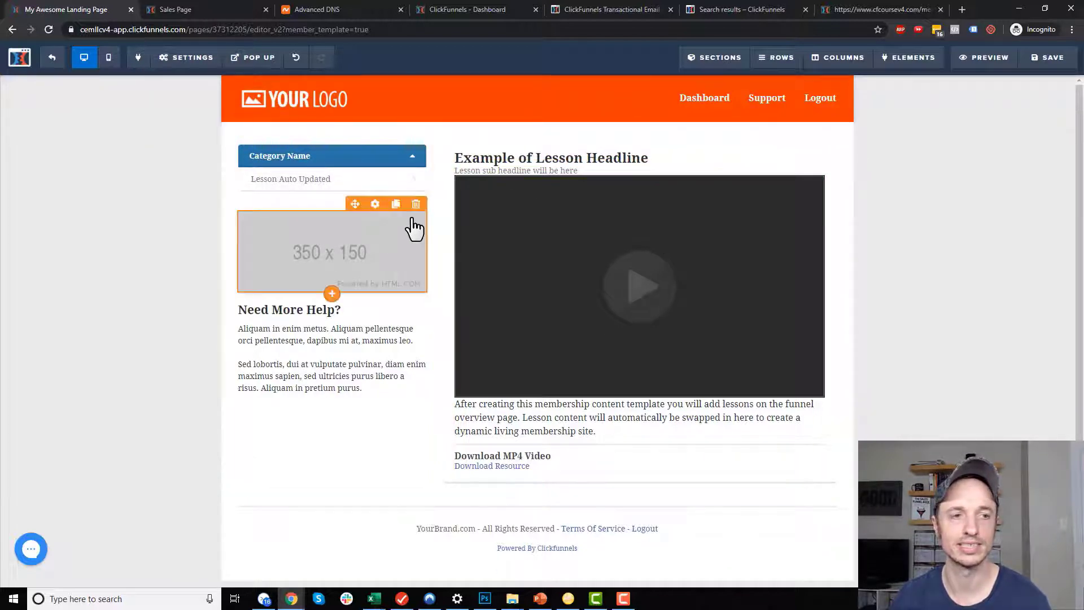
click(416, 204)
click(582, 93)
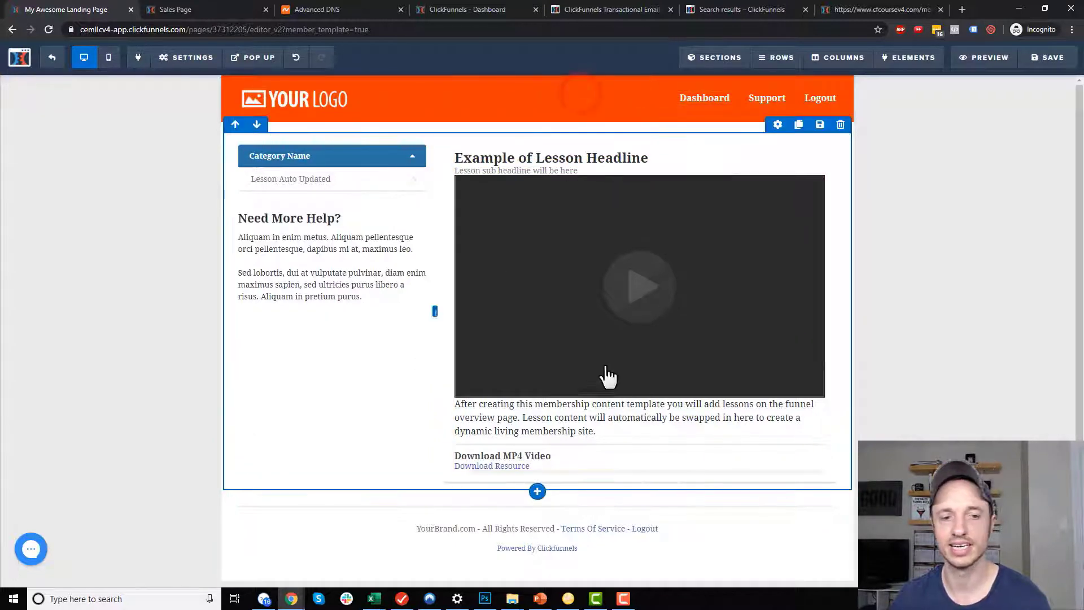
Set the page title to 'Membership Area', save the template, and preview it.
click(1050, 59)
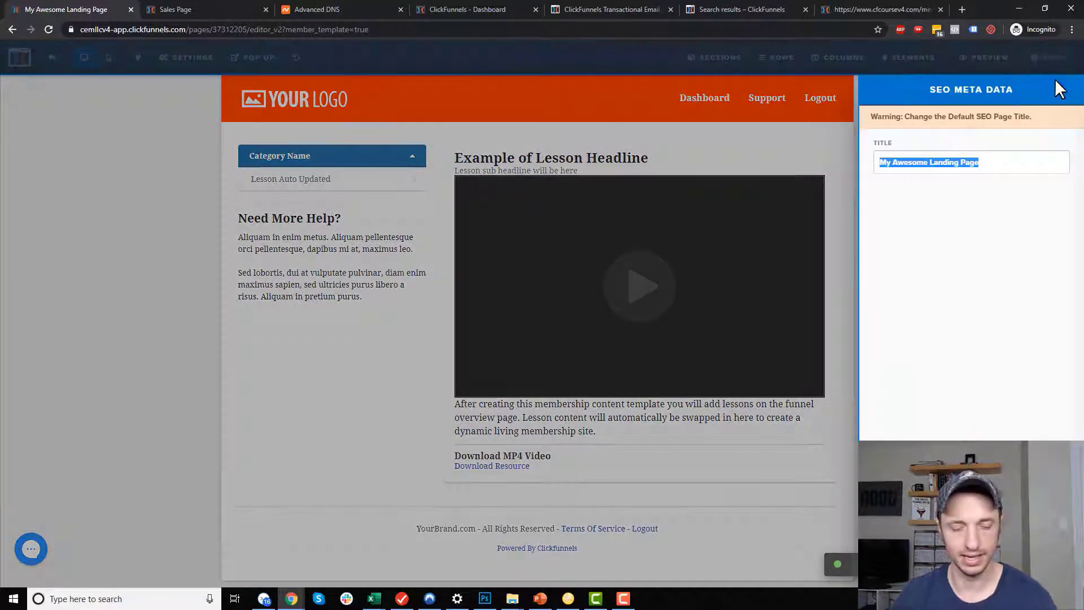
text(Membership Area)
click(762, 234)
click(1044, 59)
click(986, 71)
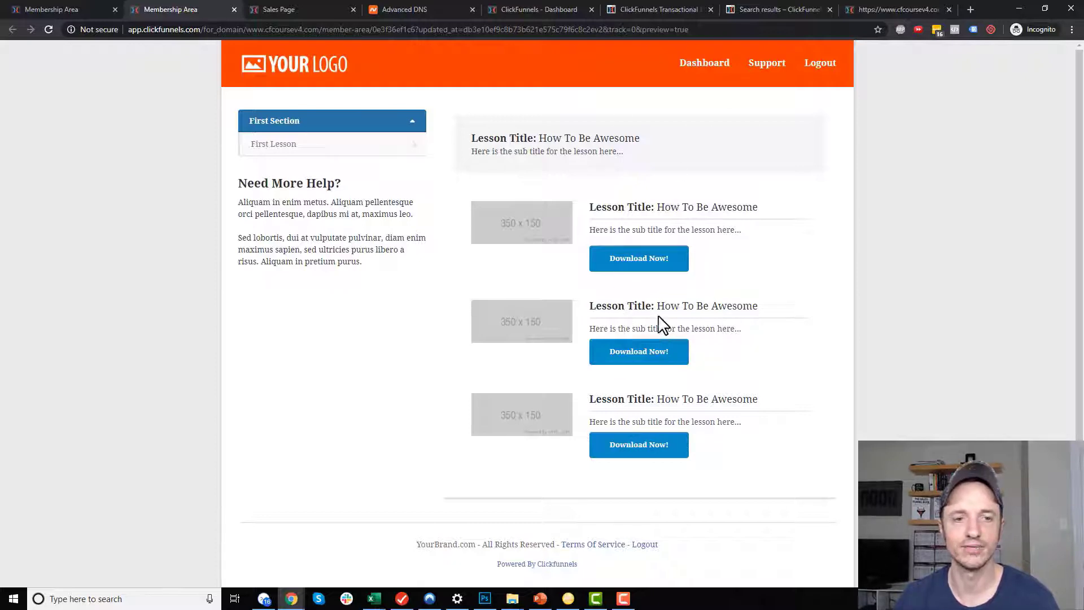
Close the membership area preview tab and switch to the PowerPoint slides.
click(234, 9)
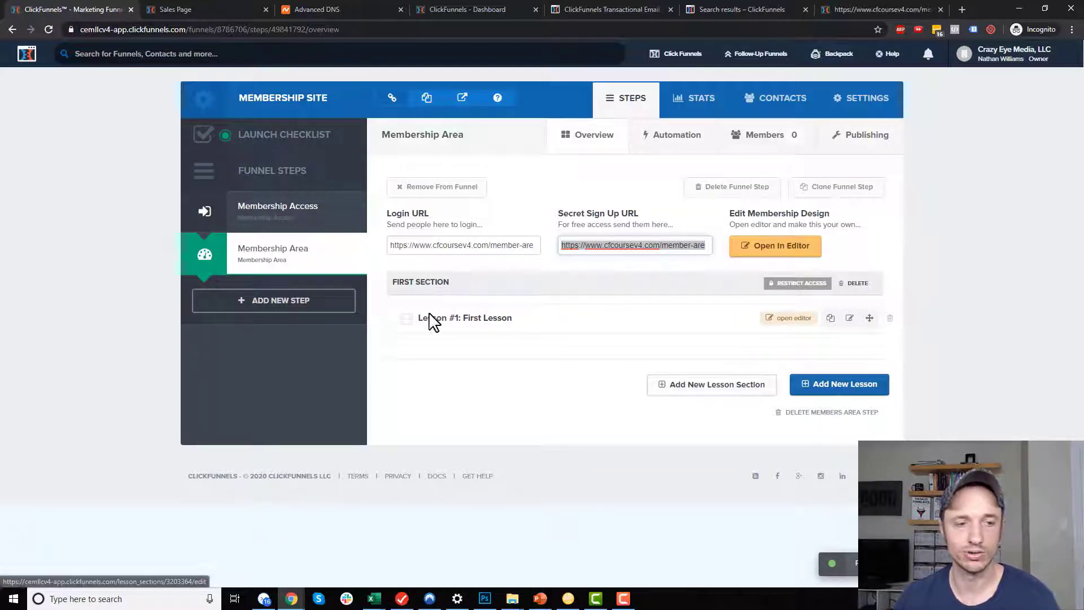
click(539, 598)
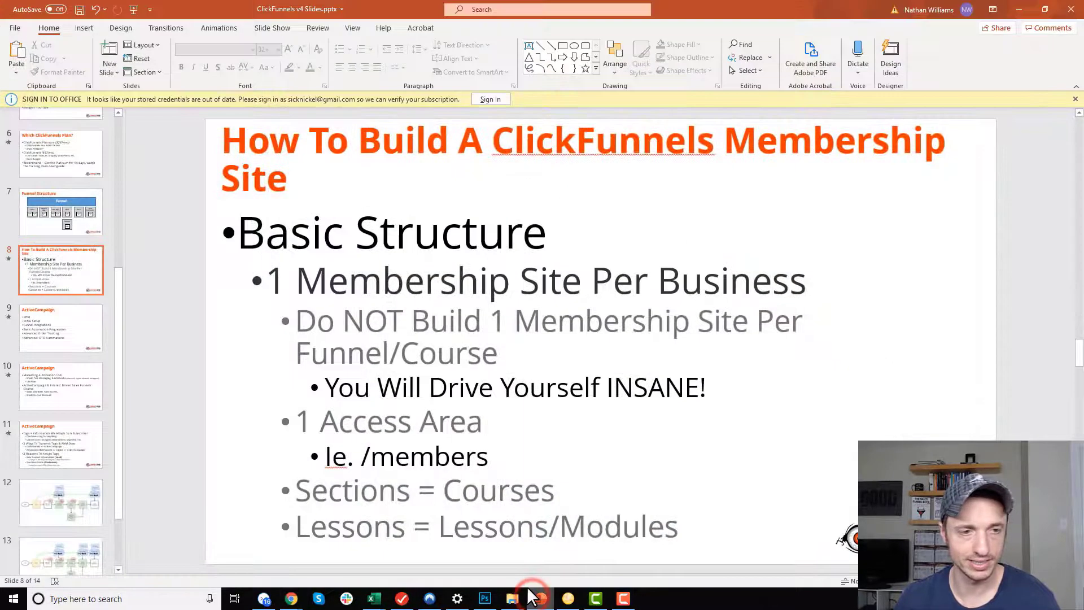
Highlight the 'Sections = Courses' and 'Lessons' lines on slide 8, then minimize PowerPoint.
drag(295, 492, 531, 497)
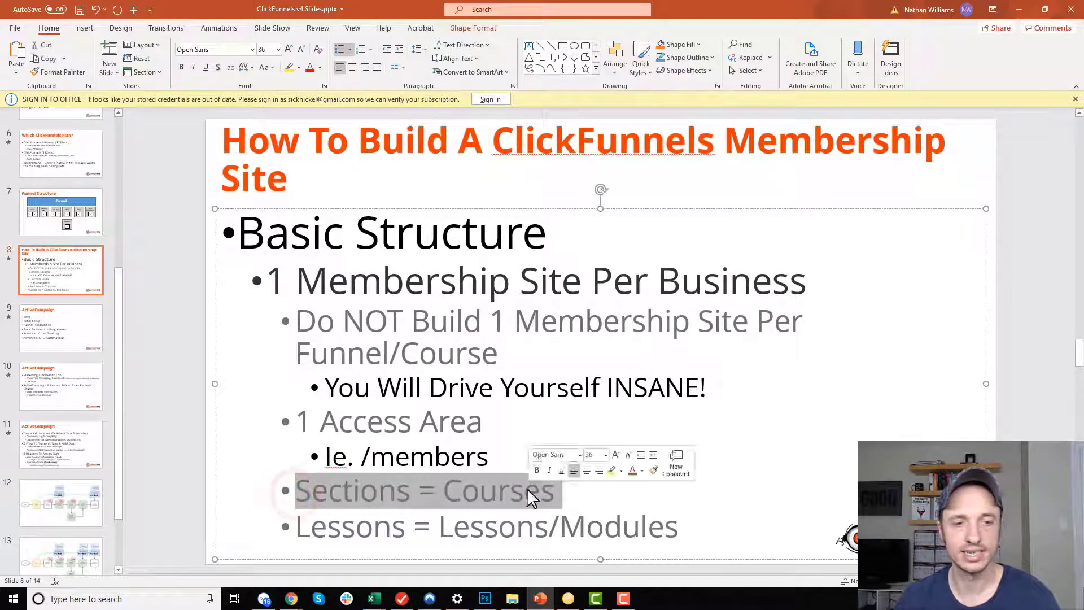
click(351, 517)
click(305, 530)
double_click(455, 525)
click(560, 525)
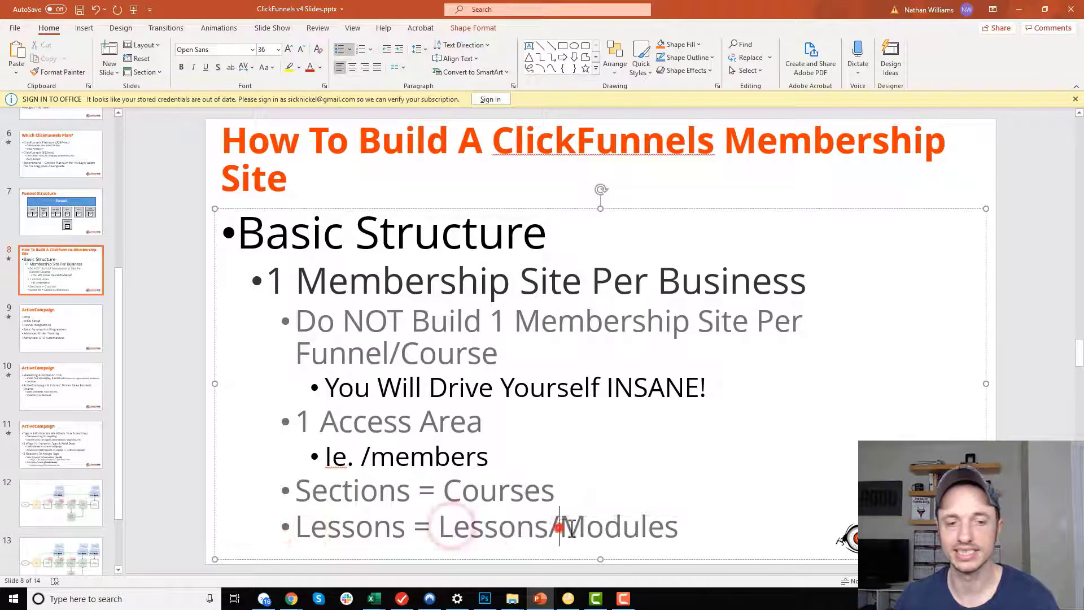
click(1020, 9)
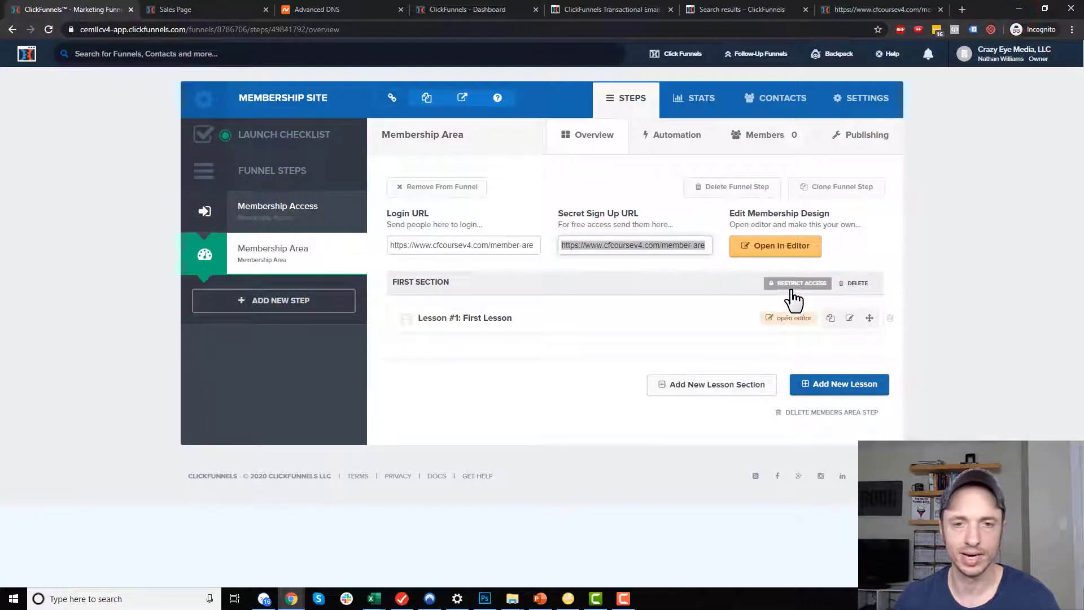
Rename 'First Section' to 'Facebook Ads' and require the Red Shoes product for access.
click(442, 281)
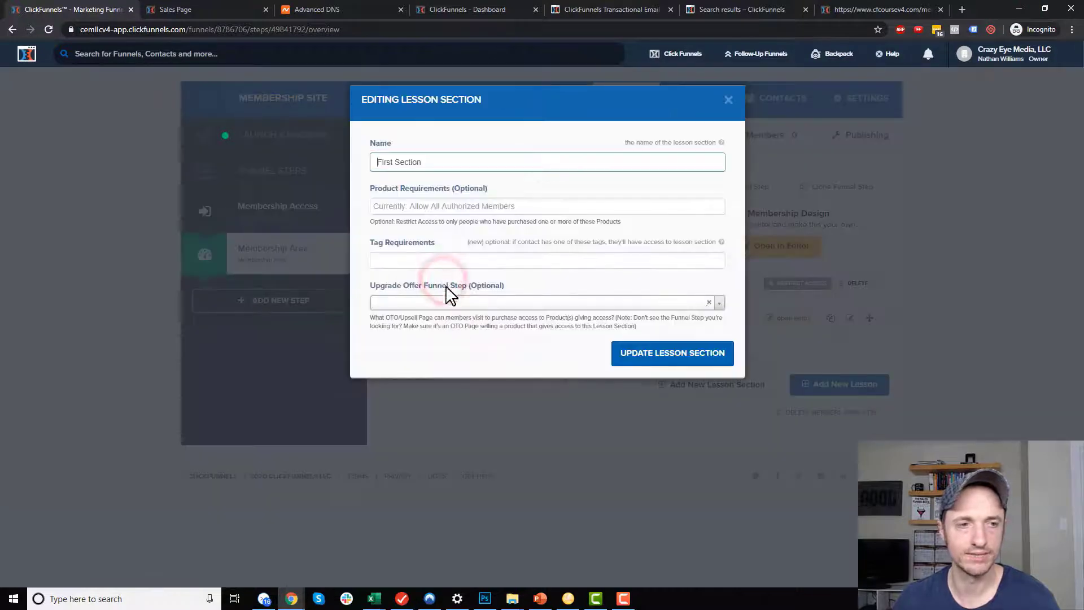
triple_click(497, 162)
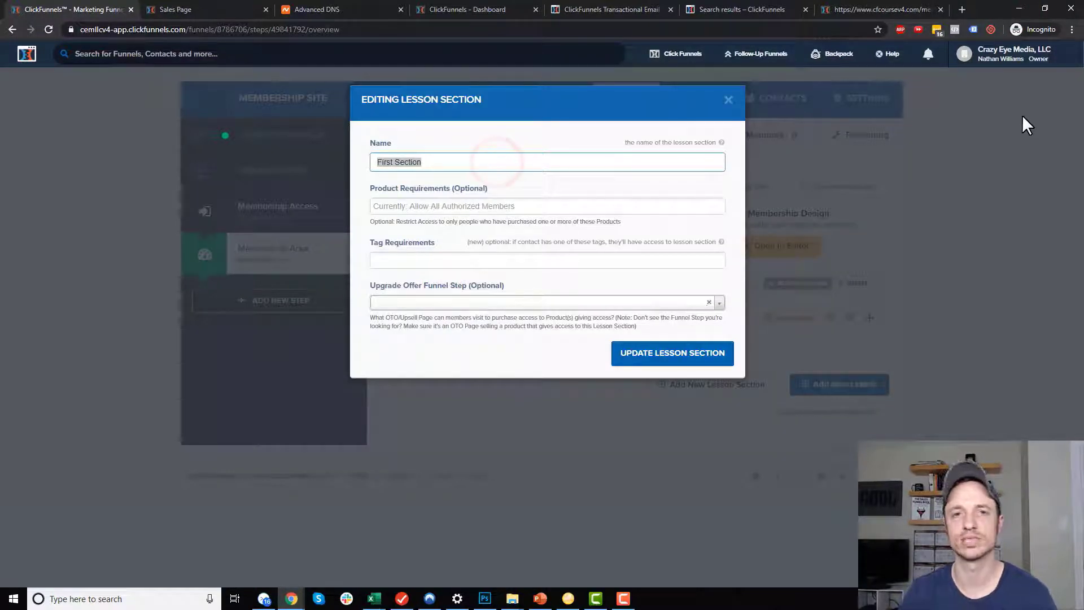
text(Facebook Ads)
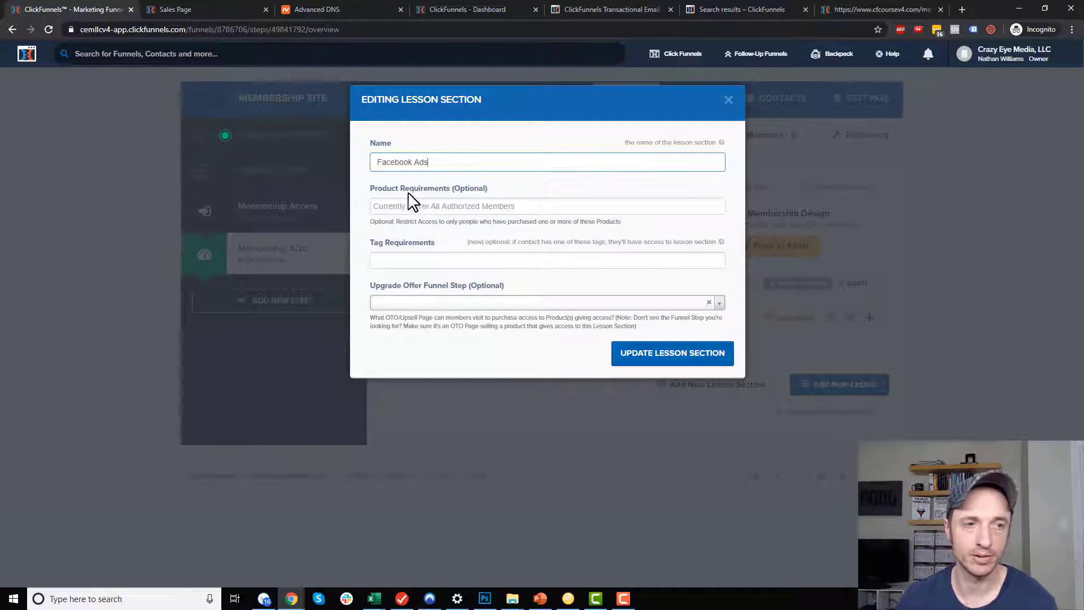
click(440, 204)
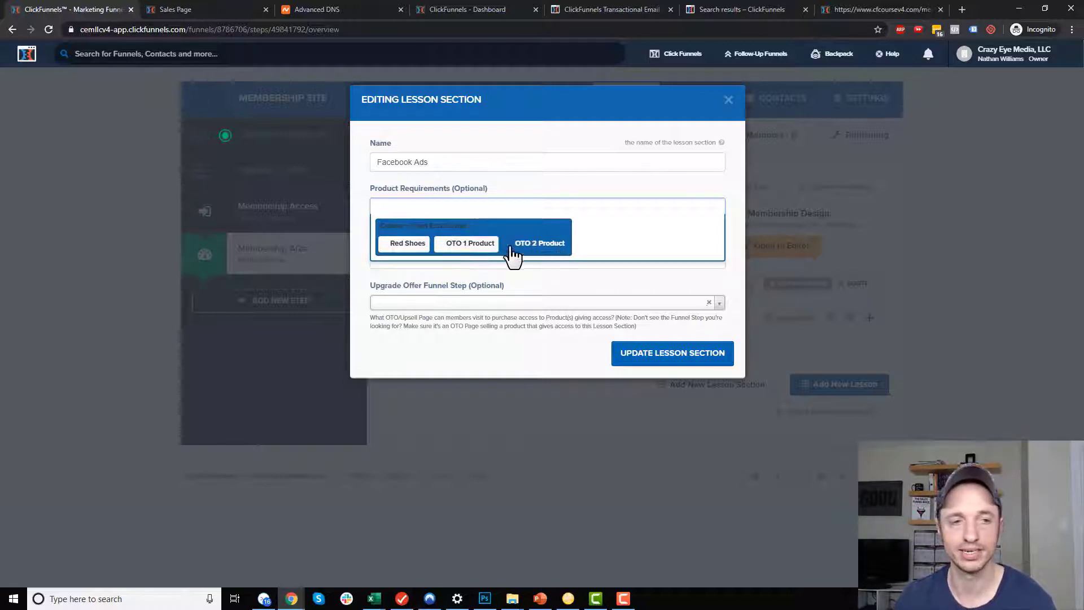
click(406, 247)
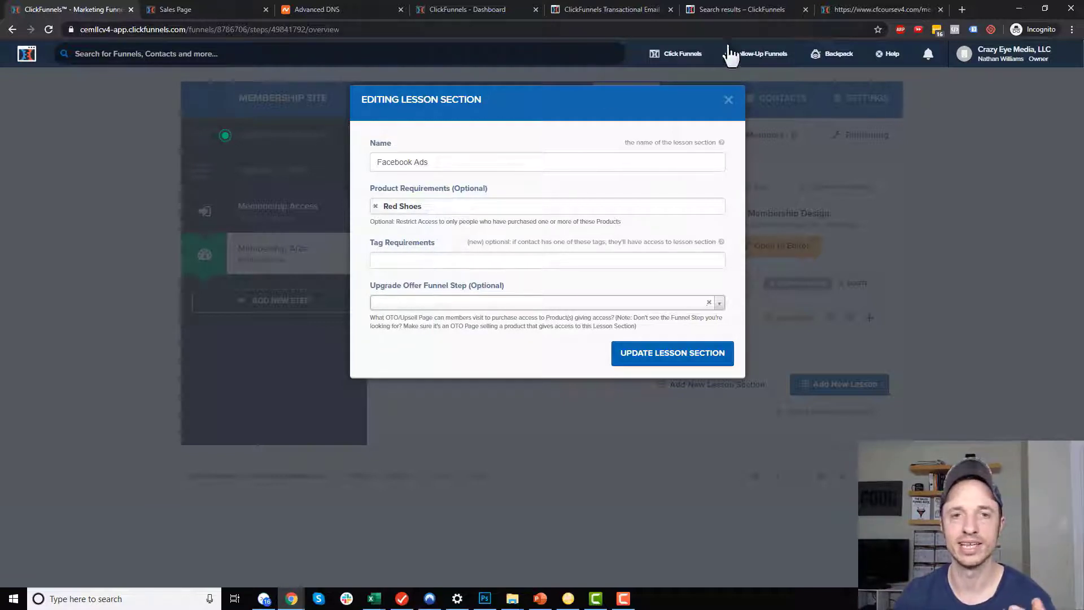
mouse_move(768, 63)
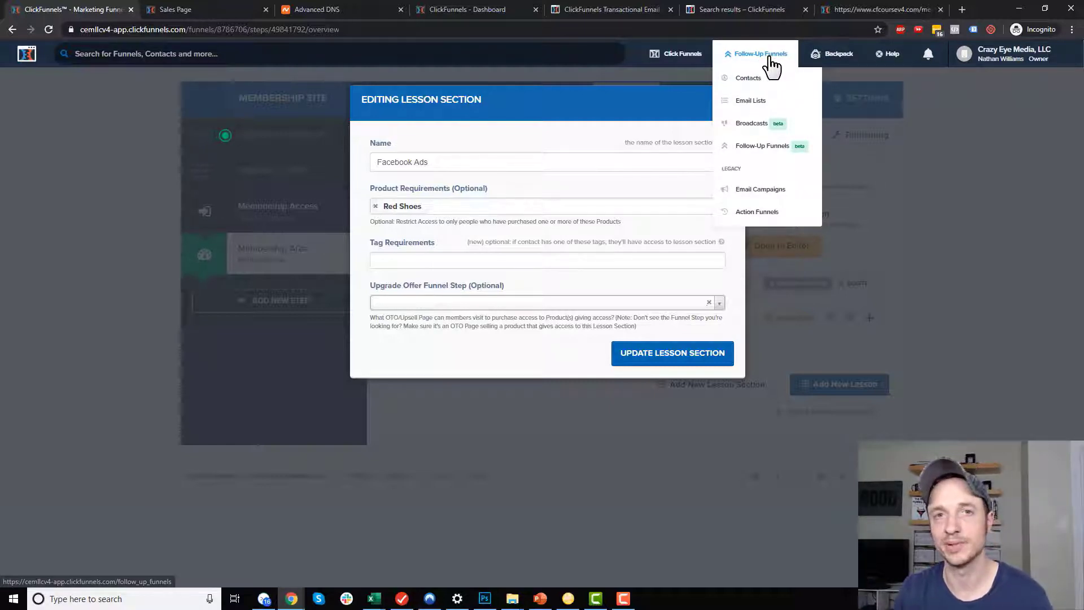
click(503, 257)
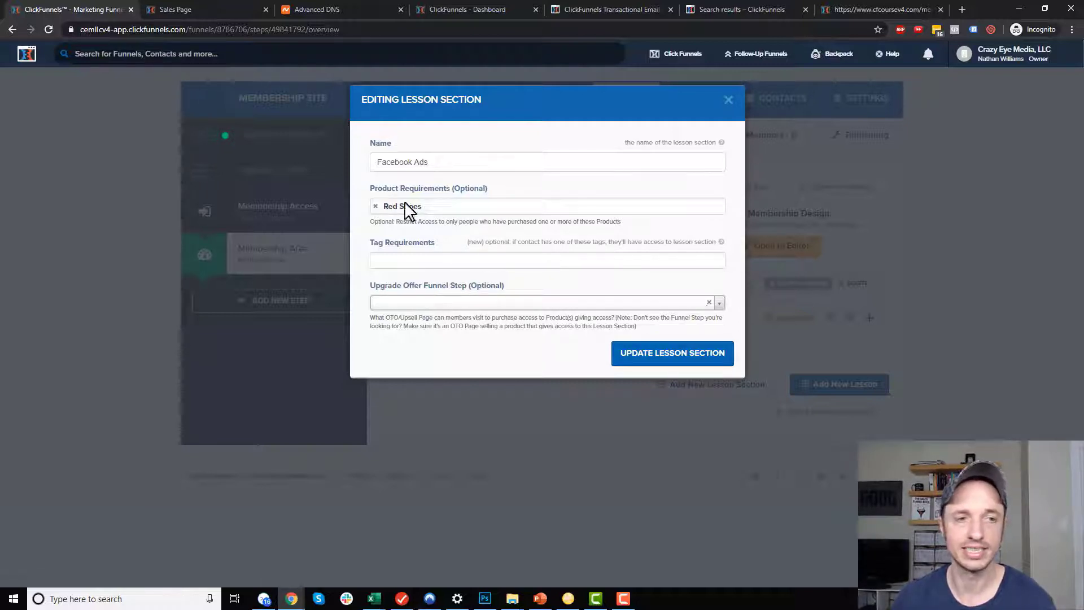
click(656, 354)
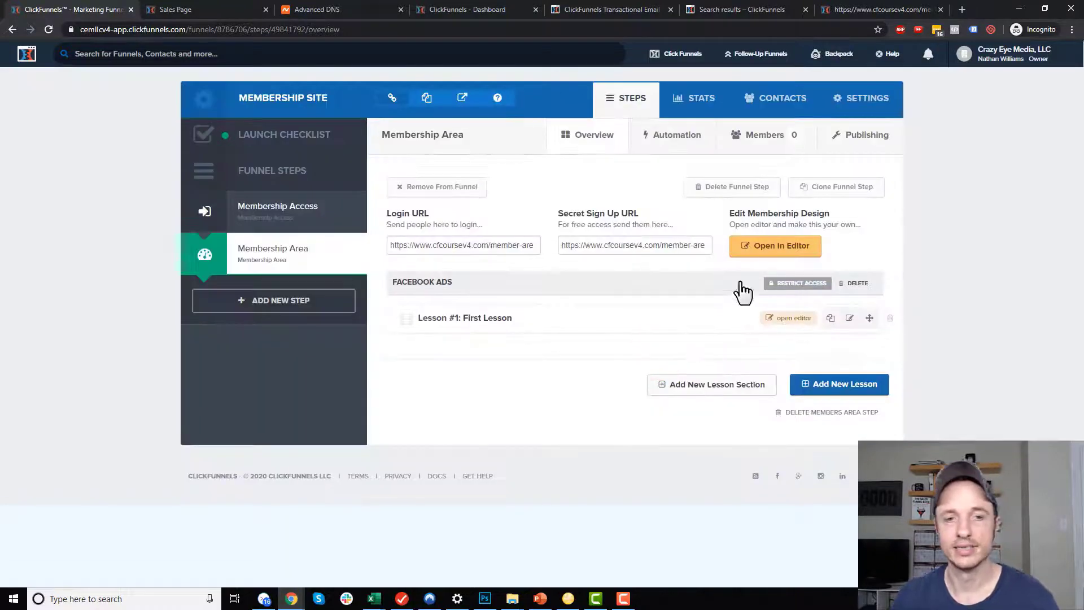
Open Lesson #1 in the editor and add a one-column row under the 'How To Be Awesome' title.
click(789, 320)
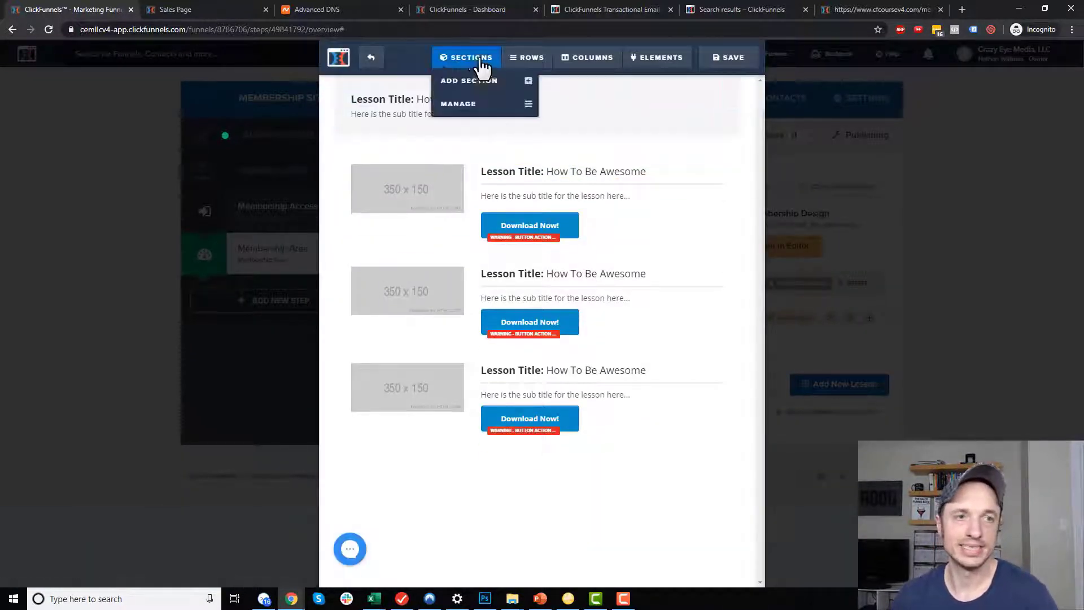
mouse_move(539, 68)
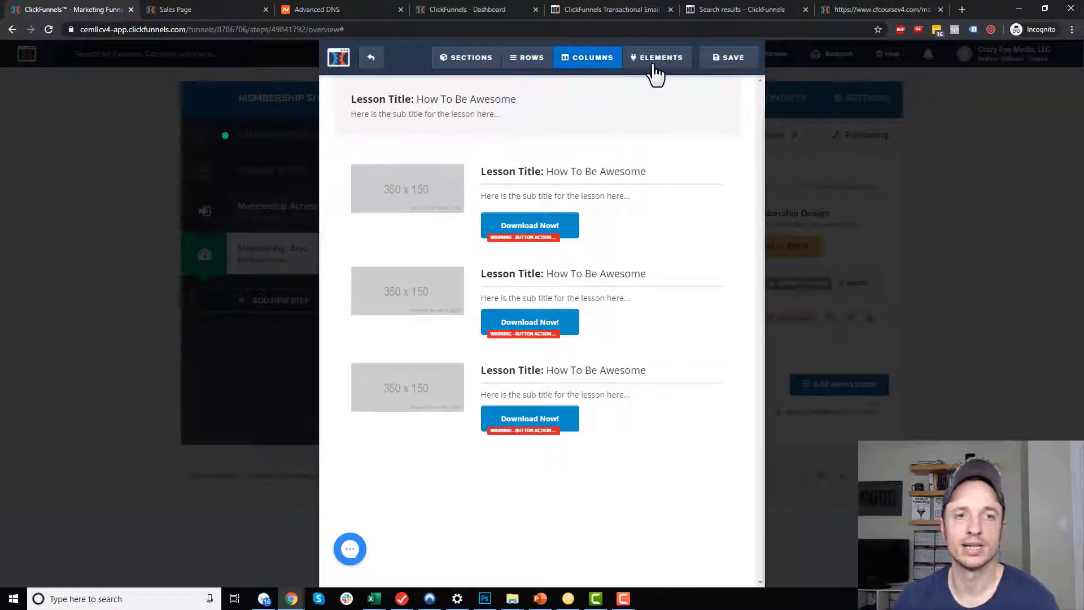
mouse_move(672, 70)
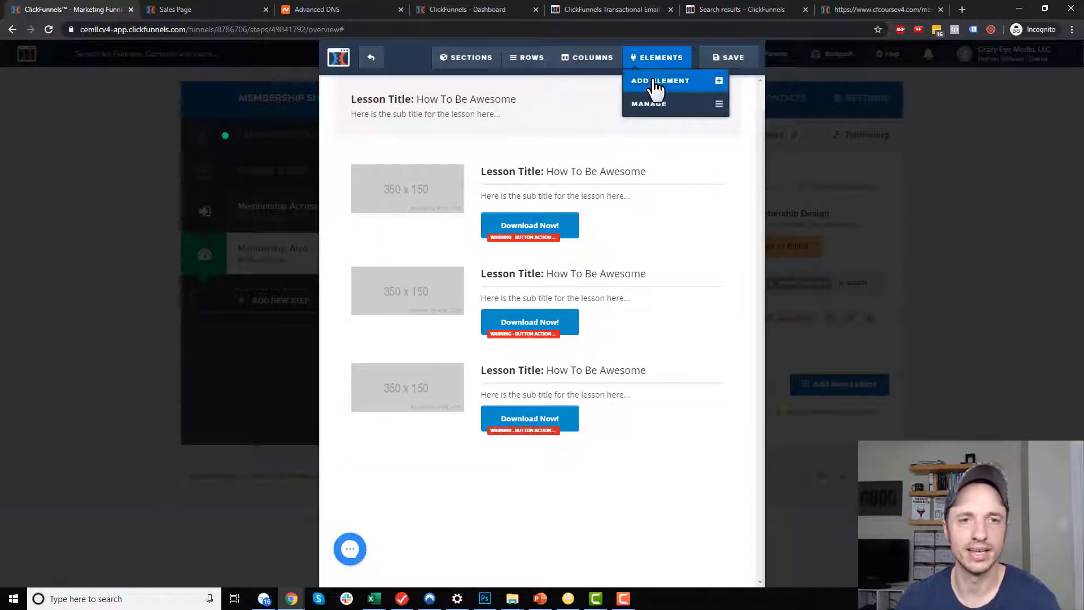
click(653, 82)
scroll(590, 356, down, 1)
mouse_move(567, 314)
mouse_down()
mouse_move(494, 160)
mouse_move(501, 202)
mouse_move(458, 126)
mouse_move(468, 162)
mouse_move(429, 219)
mouse_up()
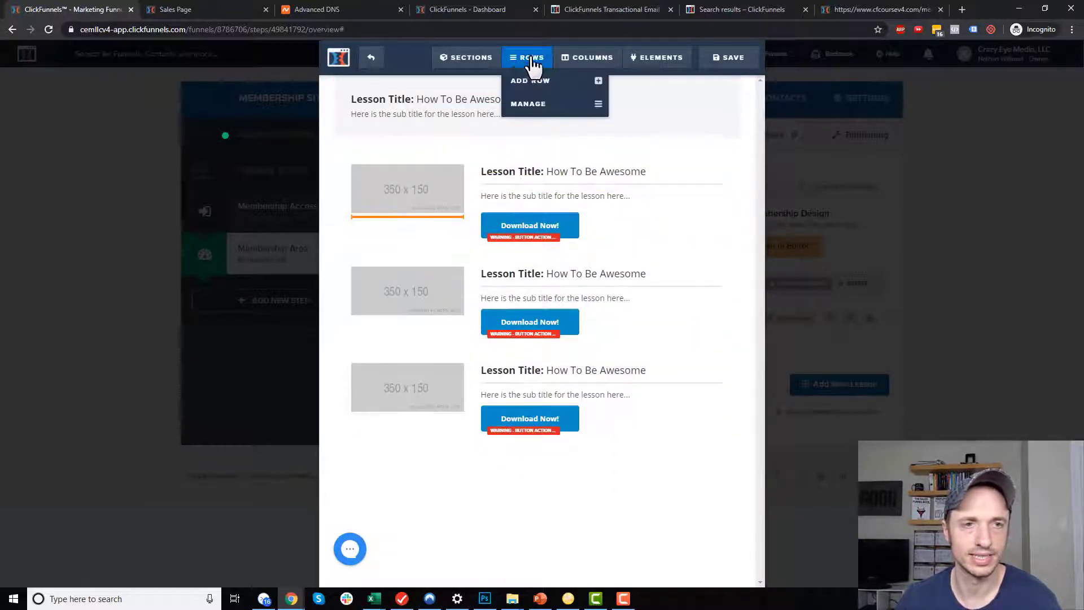
click(541, 85)
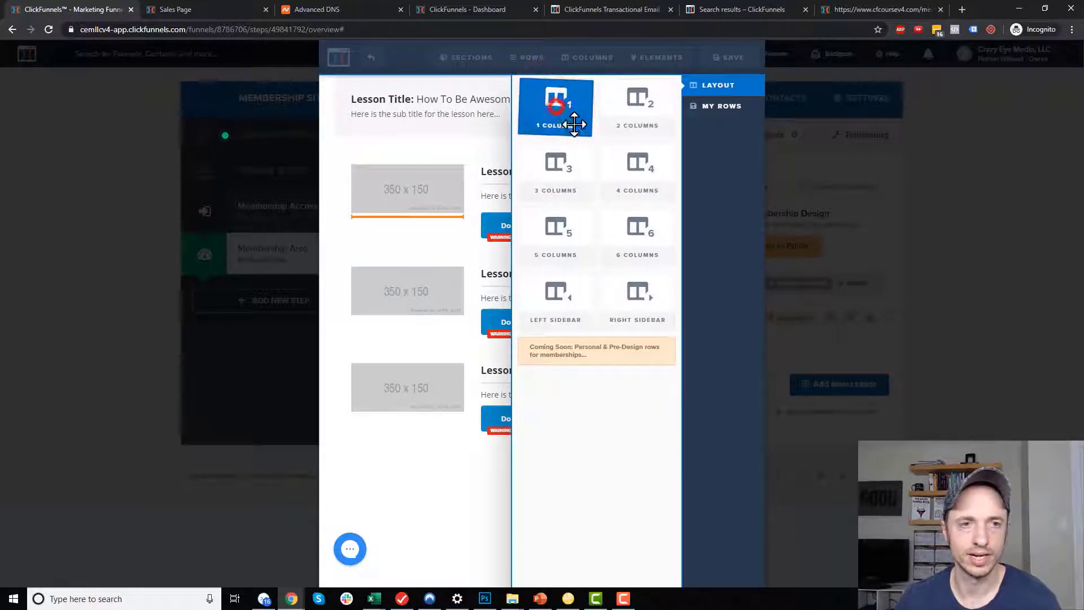
drag(559, 121, 460, 158)
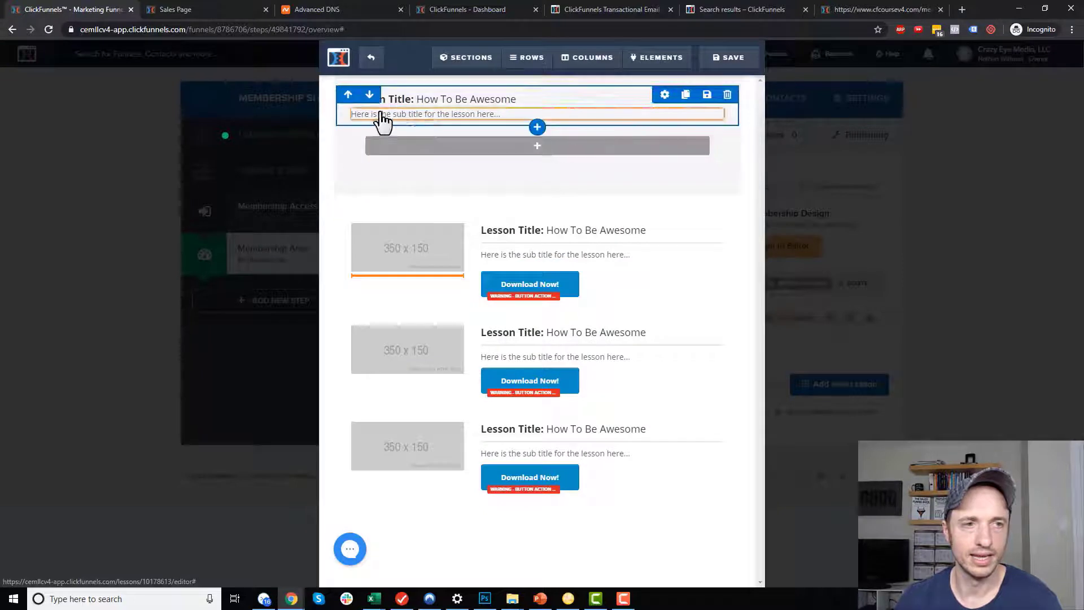
Add a video to the new row and change the headline to 'Lesson 1: Facebook Pixel'.
click(376, 116)
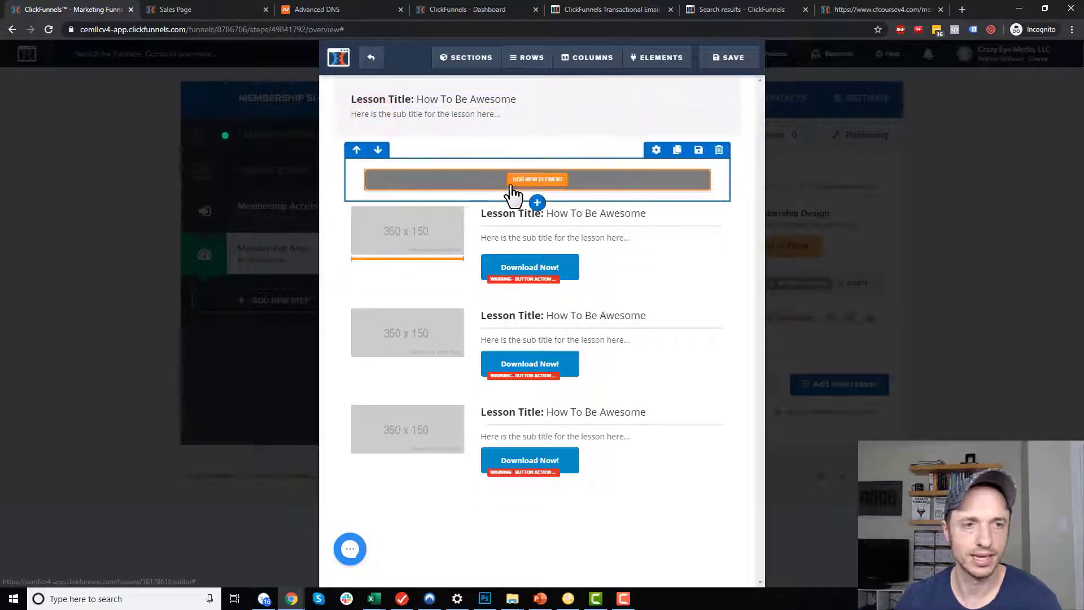
click(535, 182)
click(553, 365)
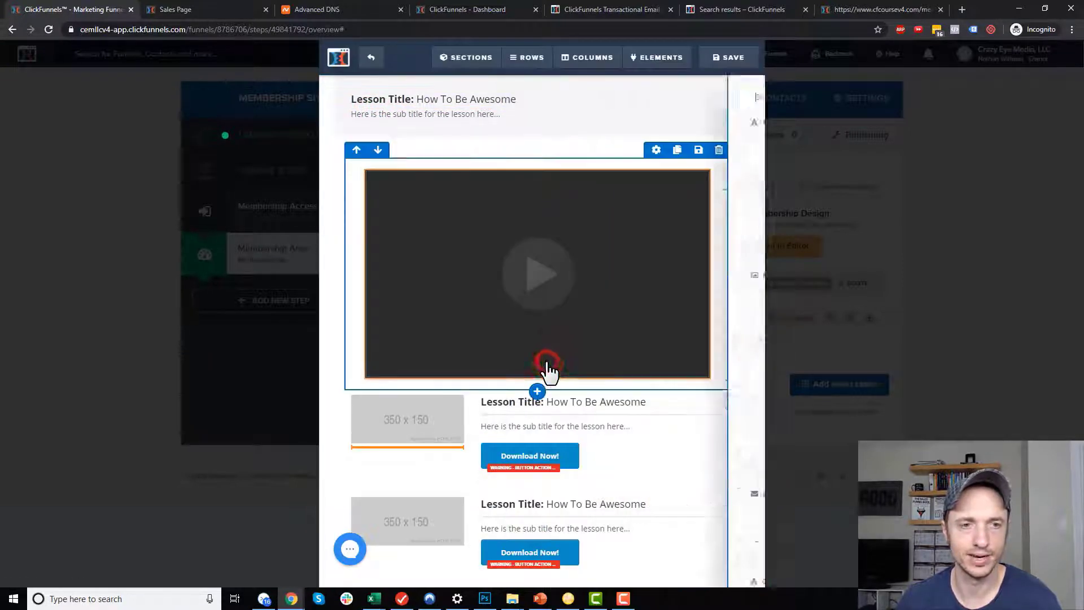
drag(559, 407, 463, 171)
click(458, 105)
triple_click(567, 106)
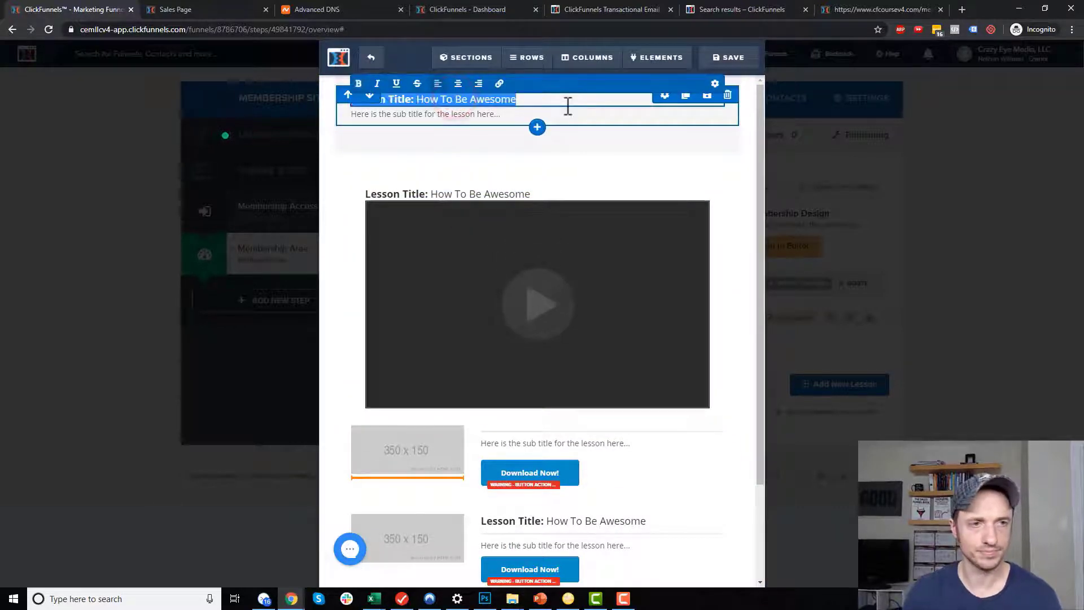
key(BackSpace)
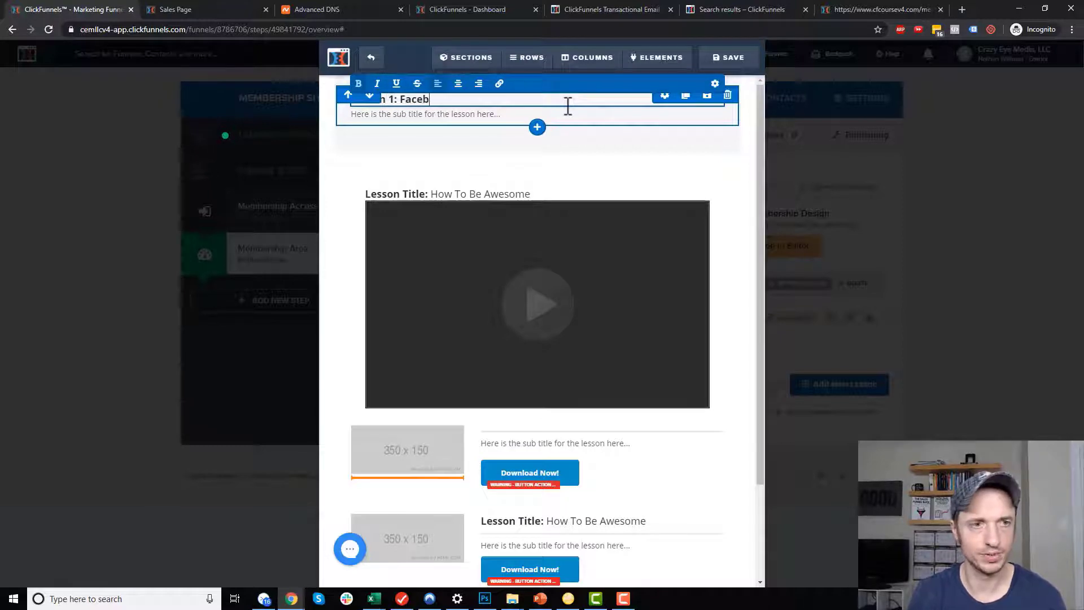
text(Lesson 1: Facebook Pixel)
click(595, 173)
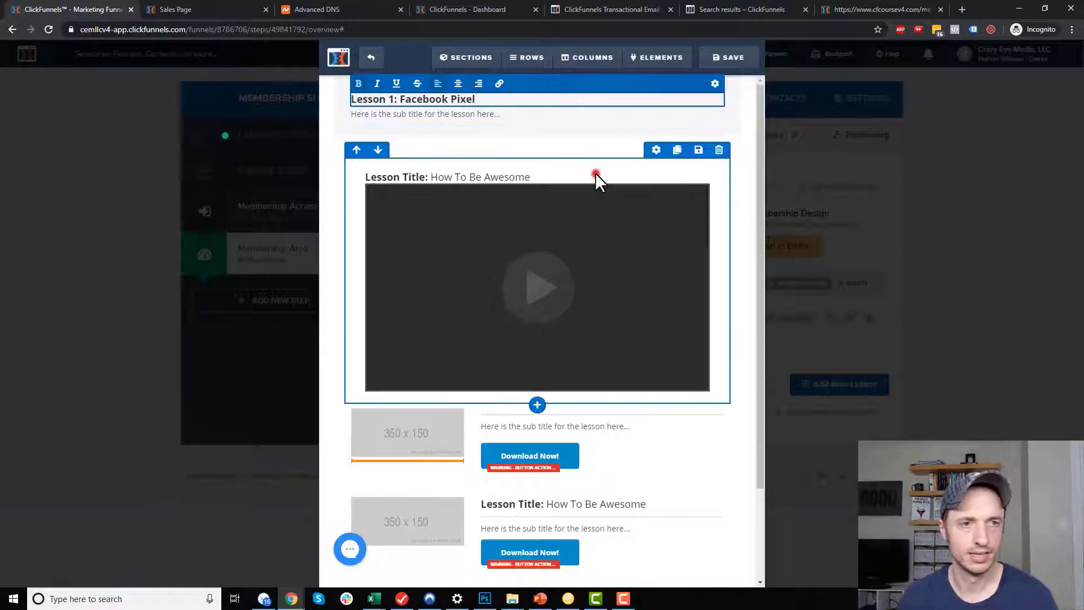
Title the video 'Video 1.1 - What Is The Pixel?', add caption text, and move Download Now beneath it.
drag(483, 114, 429, 395)
click(525, 165)
key(ctrl+a)
text(Video 1.)
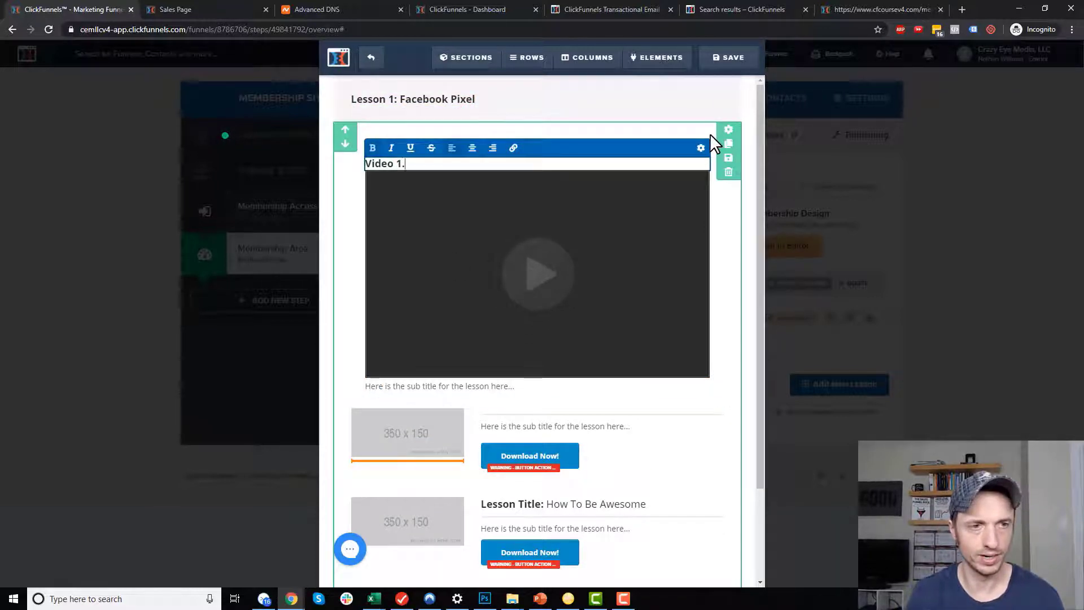
text(1 - What )
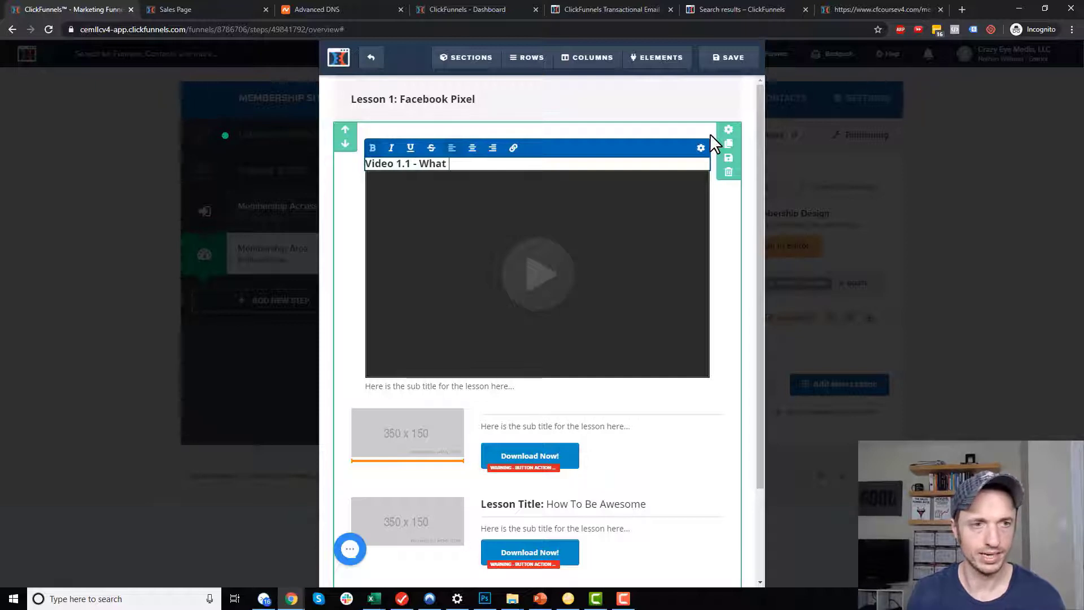
text(Is The Pixel?)
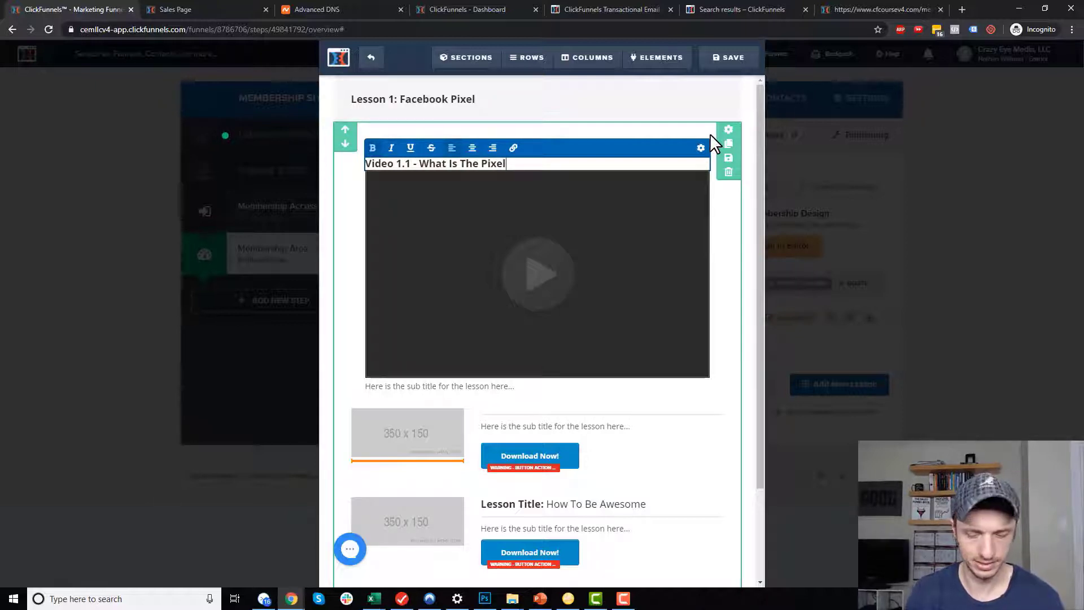
click(489, 390)
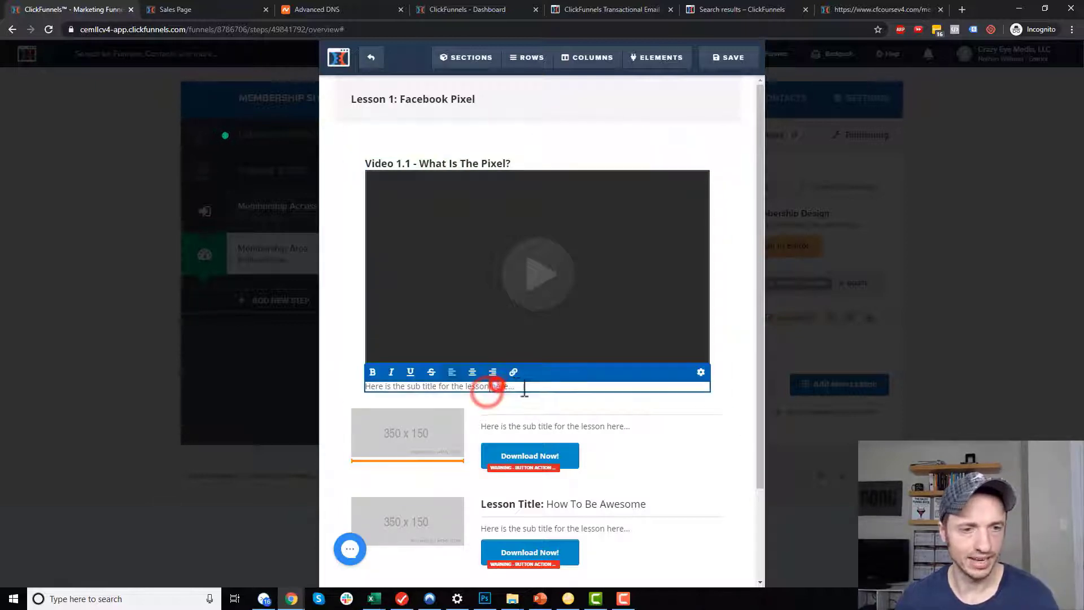
key(ctrl+a)
text(fdjask fjdklsjf idjasklf jkldas j)
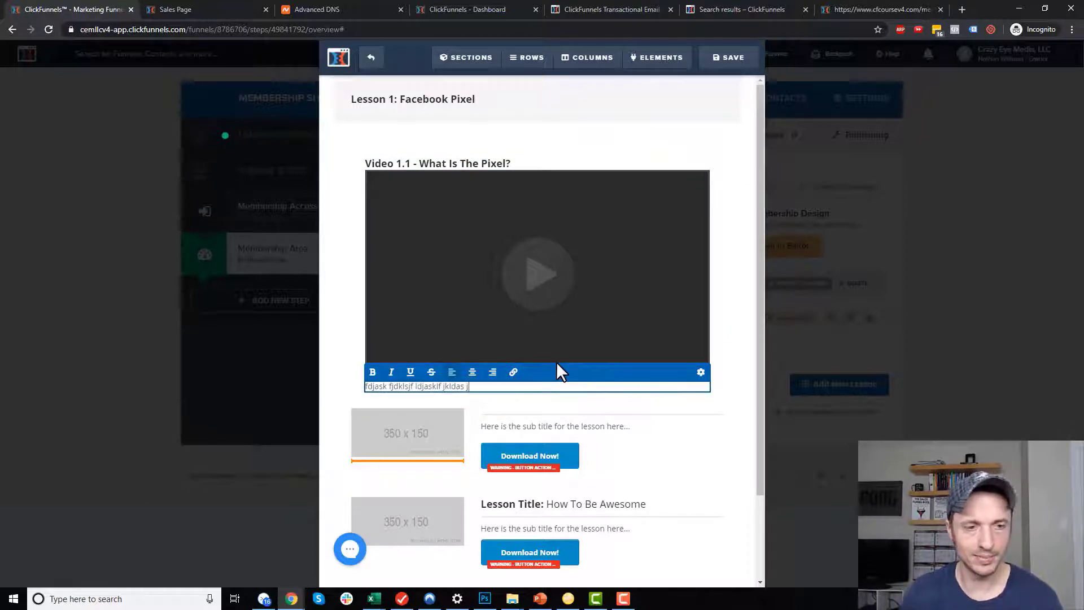
click(687, 465)
drag(542, 458, 424, 418)
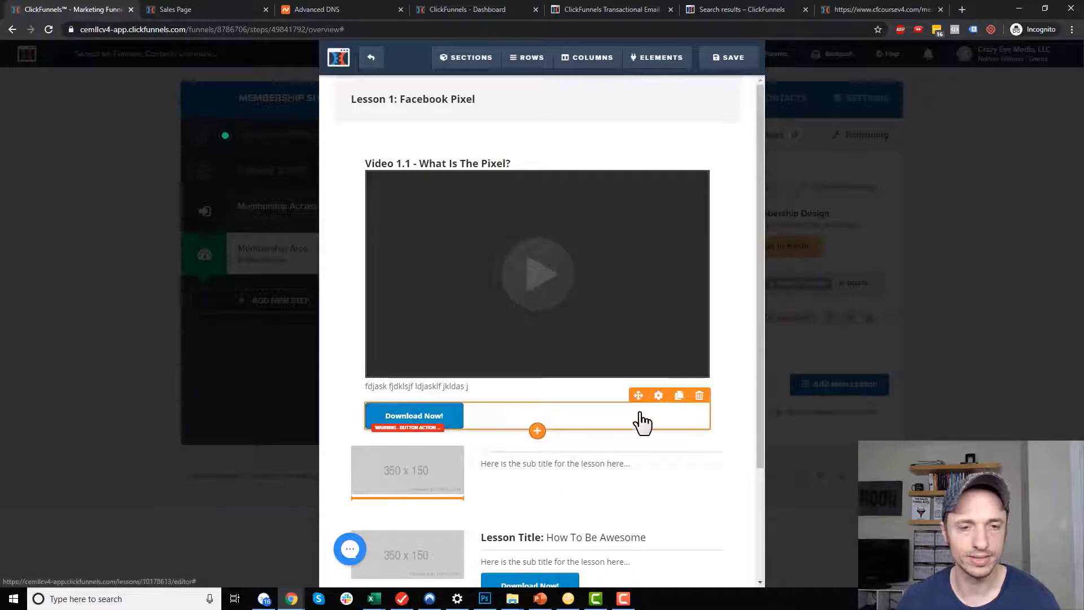
Delete the three leftover template lesson rows below the video.
click(650, 392)
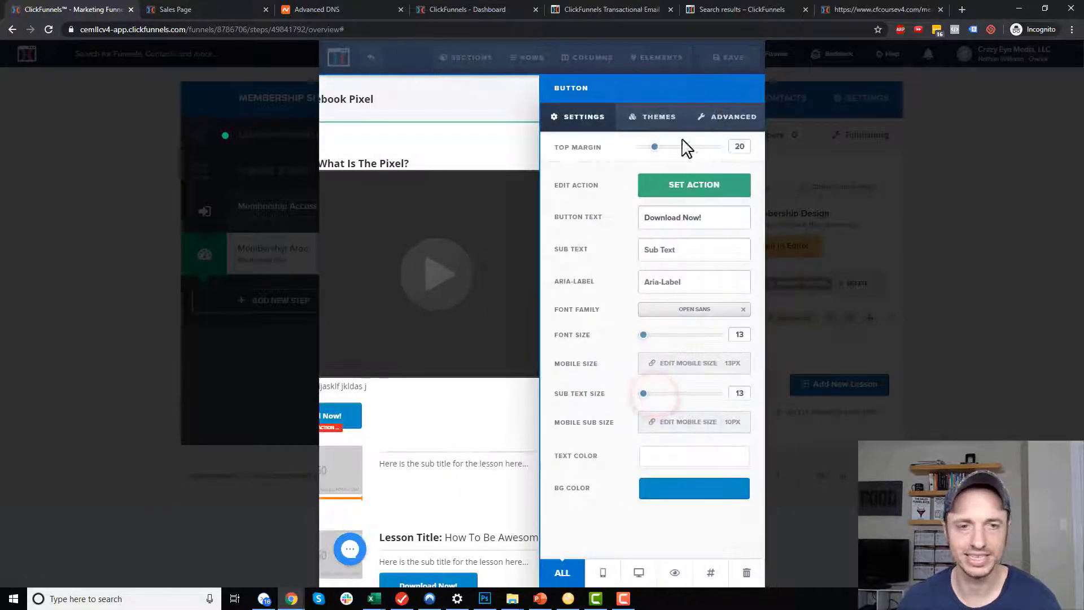
click(456, 345)
scroll(588, 333, up, 3)
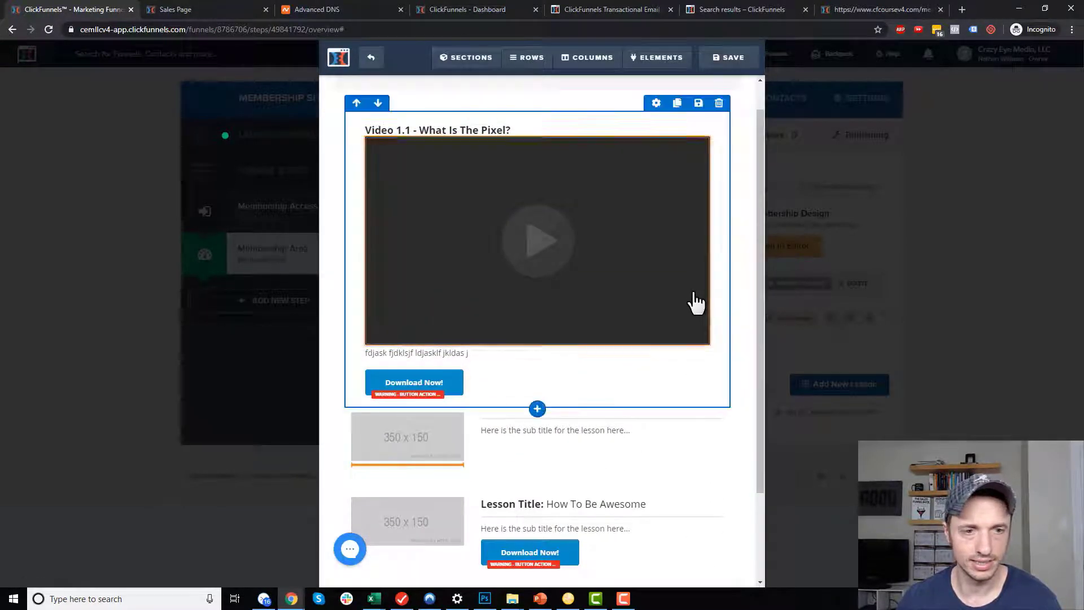
click(728, 398)
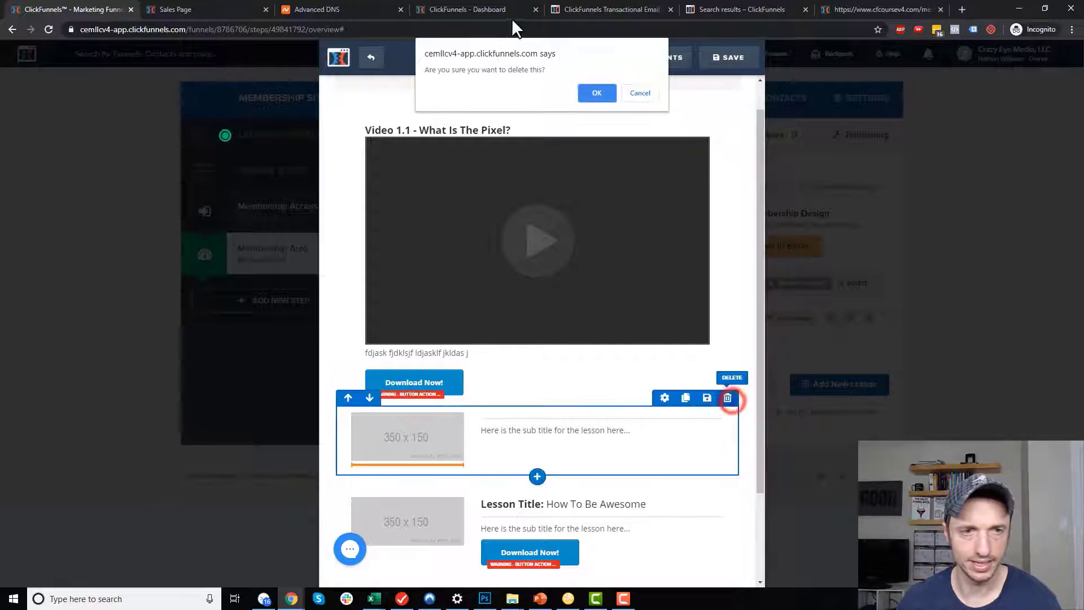
click(596, 93)
click(727, 398)
click(600, 98)
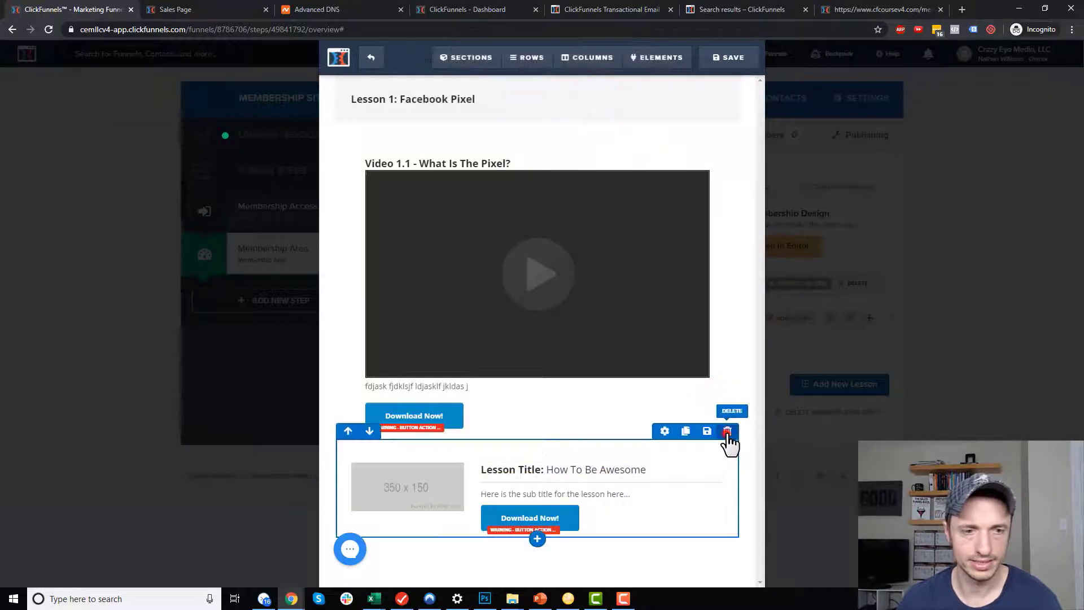
click(729, 438)
click(598, 91)
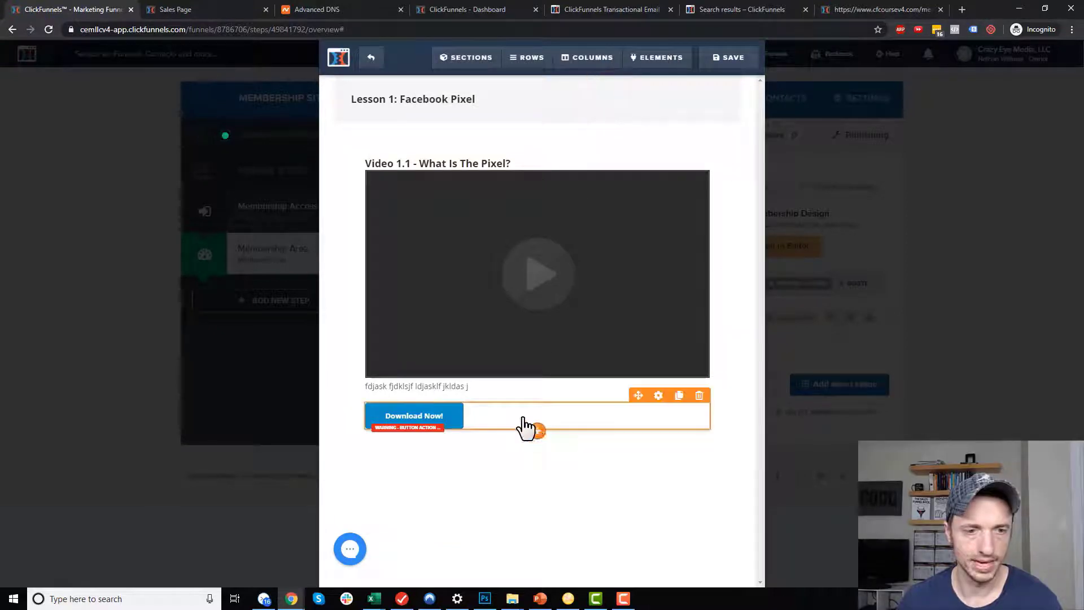
Insert a divider line under the Download Now button.
click(541, 432)
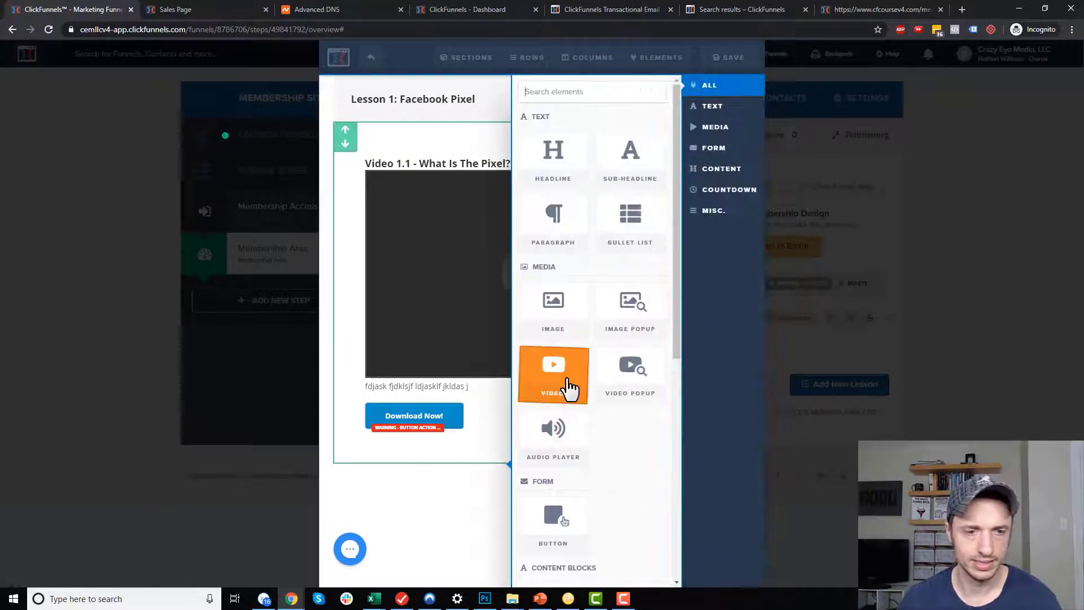
scroll(569, 387, down, 6)
click(570, 398)
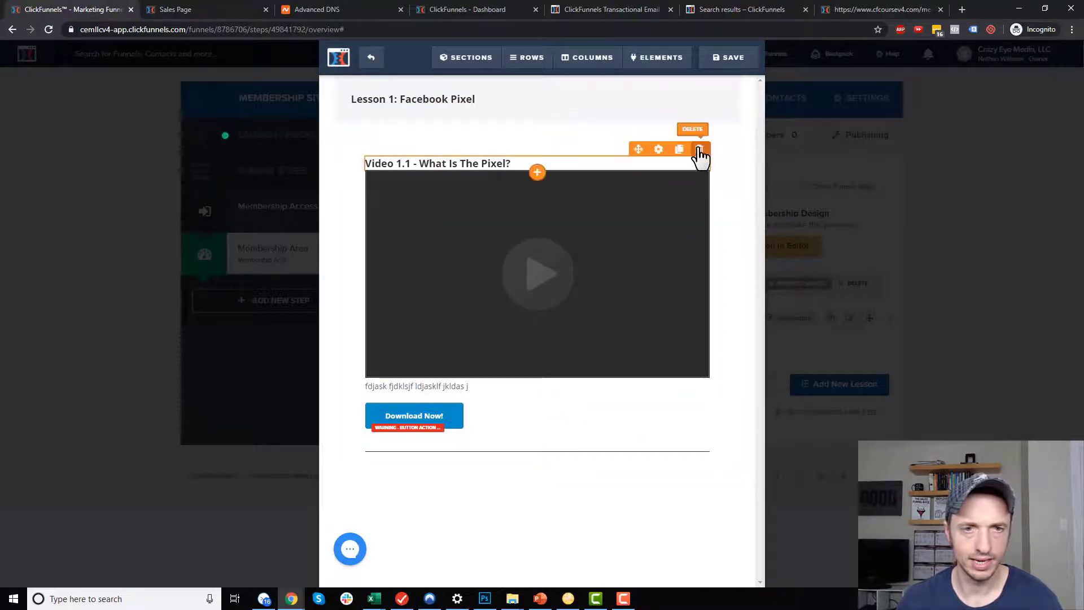
Duplicate the video row and retitle the copy 'Video 1.2 - How to instal the pixel'.
click(676, 139)
scroll(530, 525, down, 2)
click(410, 374)
double_click(410, 374)
text(1.2 - What Is The Pixel?)
drag(418, 374, 568, 363)
text(How to )
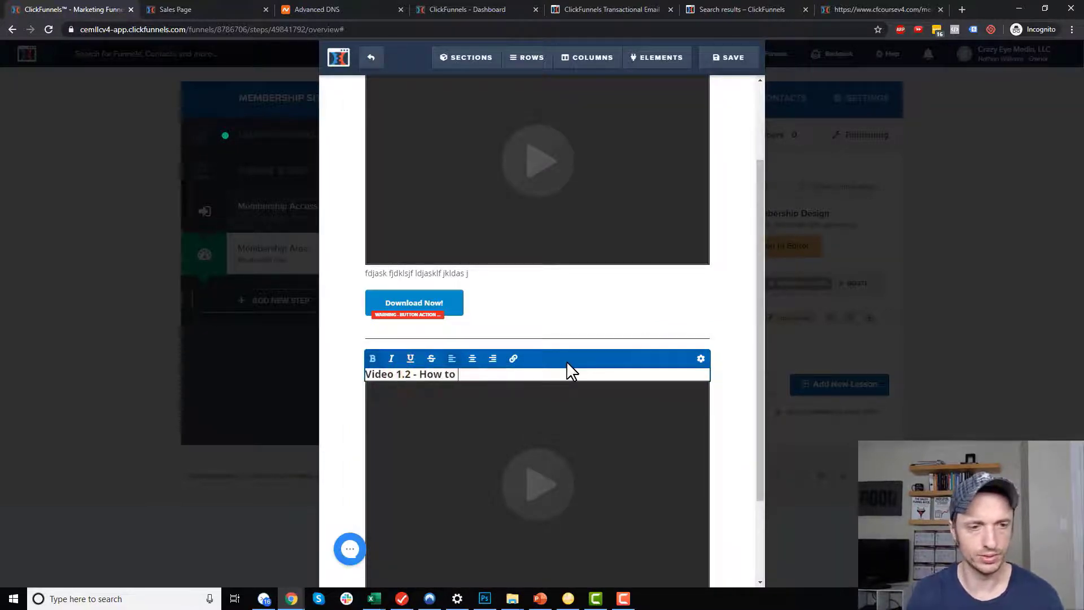
text(instal the pixel)
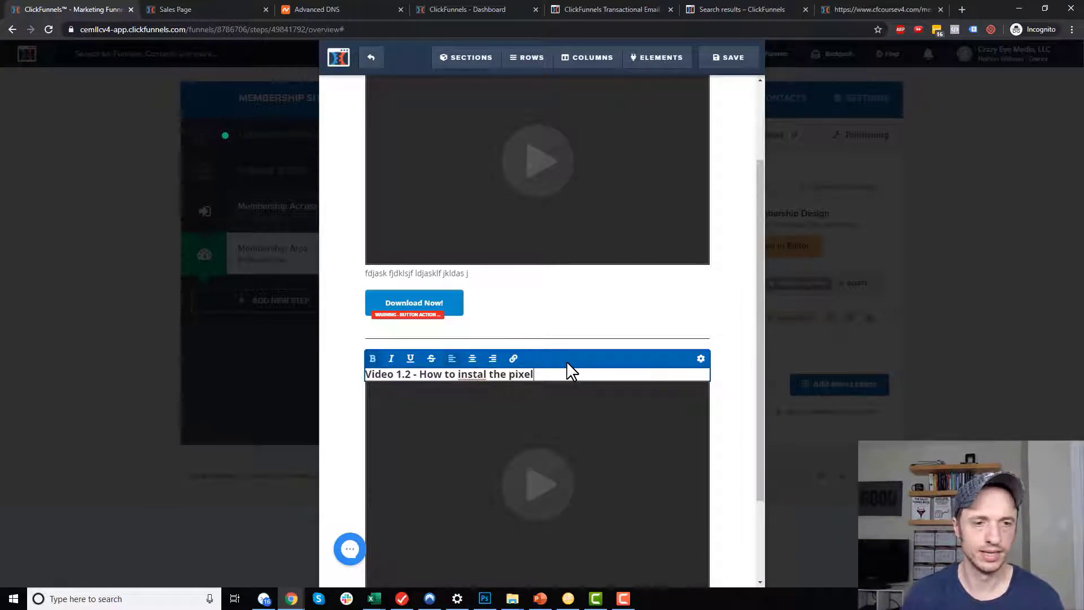
click(663, 310)
Review the first video's source settings, save the lesson page, and exit the editor.
scroll(666, 309, up, 2)
click(586, 287)
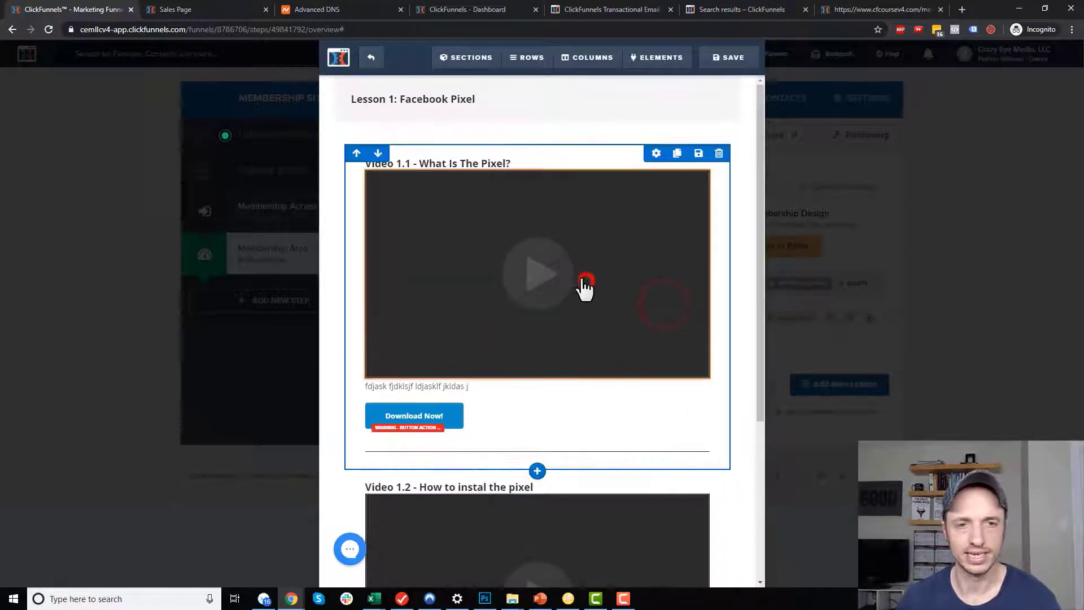
click(712, 182)
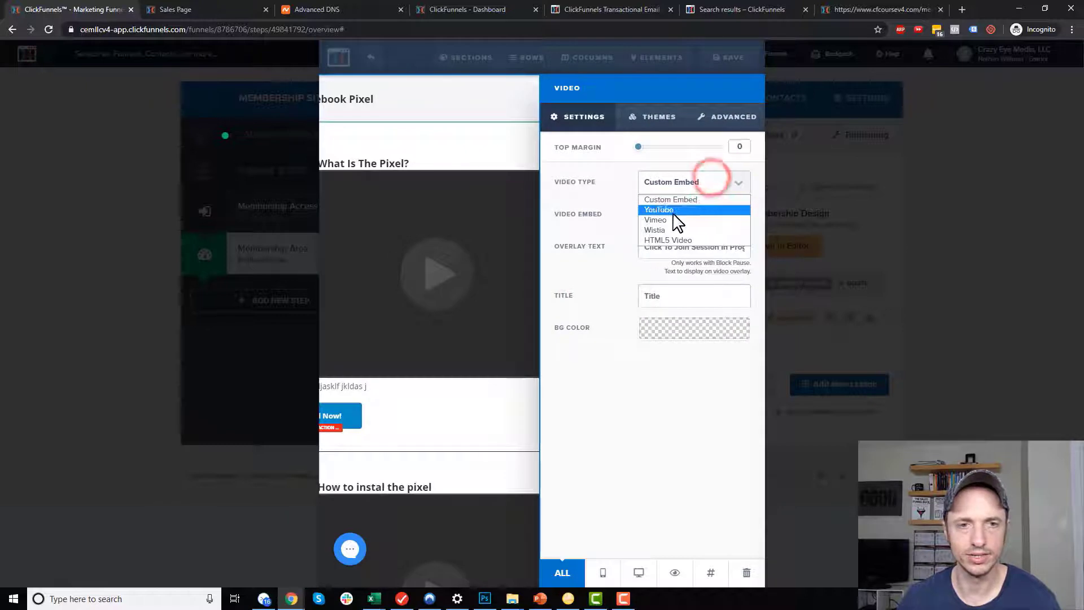
click(500, 281)
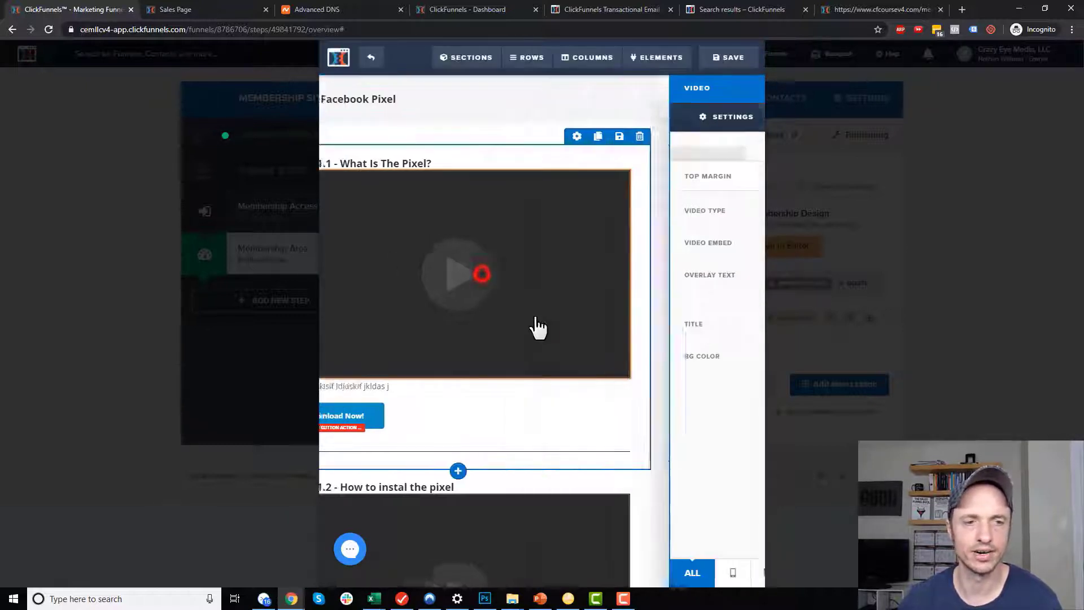
click(729, 62)
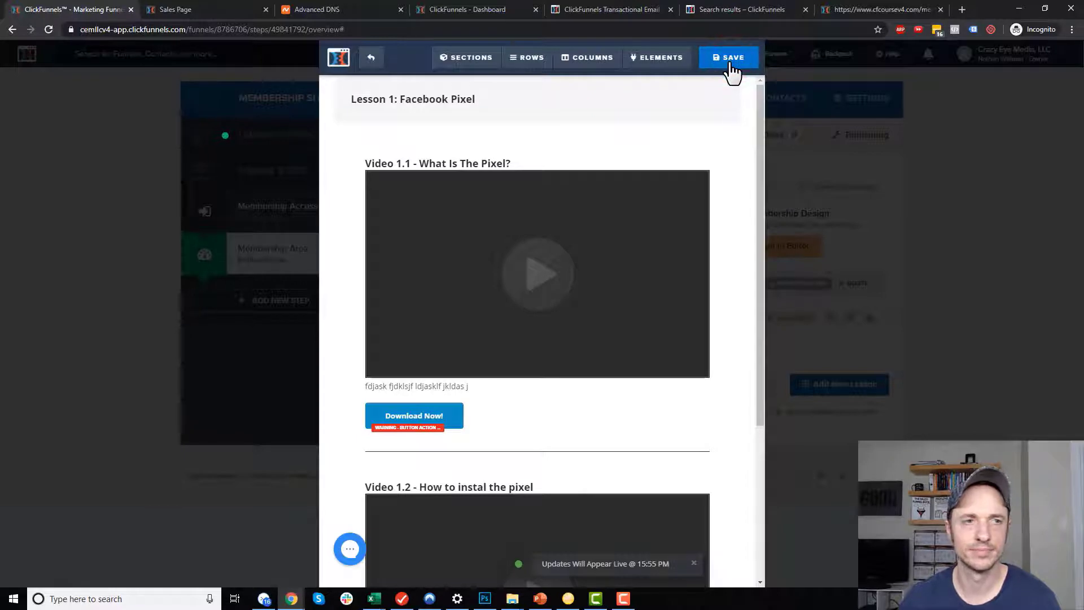
click(371, 57)
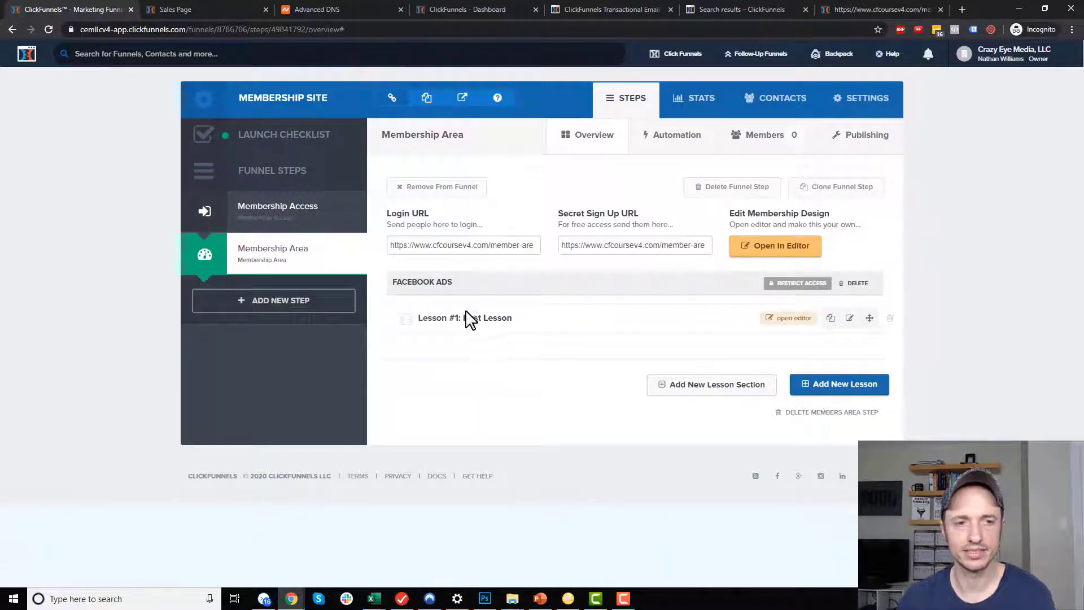
Change the first lesson's name to '1 - The Facebook Pixel', leaving no drip delay.
click(850, 319)
click(458, 213)
triple_click(558, 212)
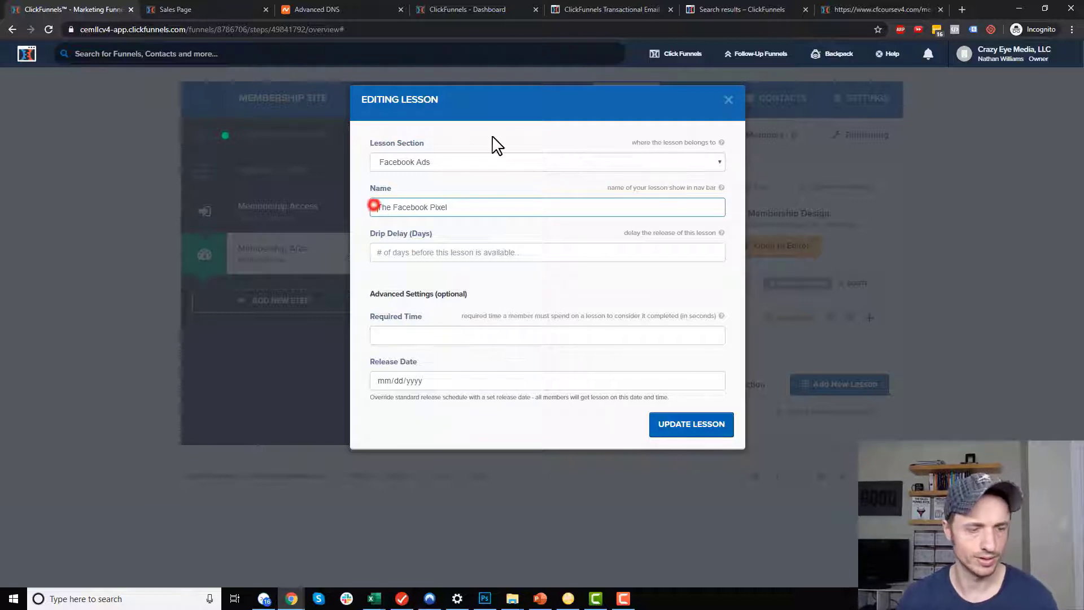
text(1)
key(BackSpace)
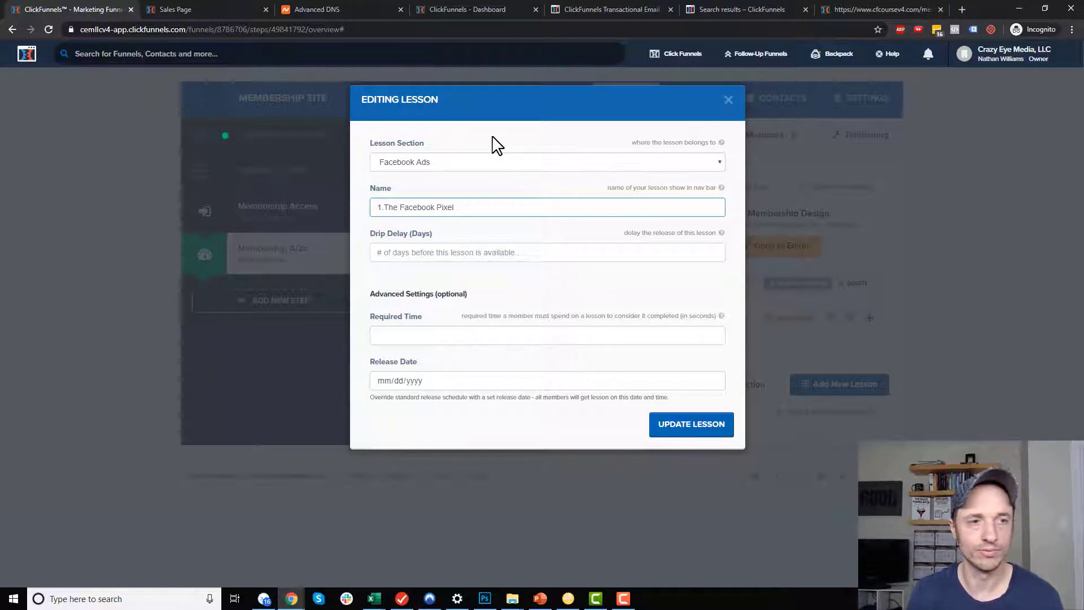
key(BackSpace)
text(-)
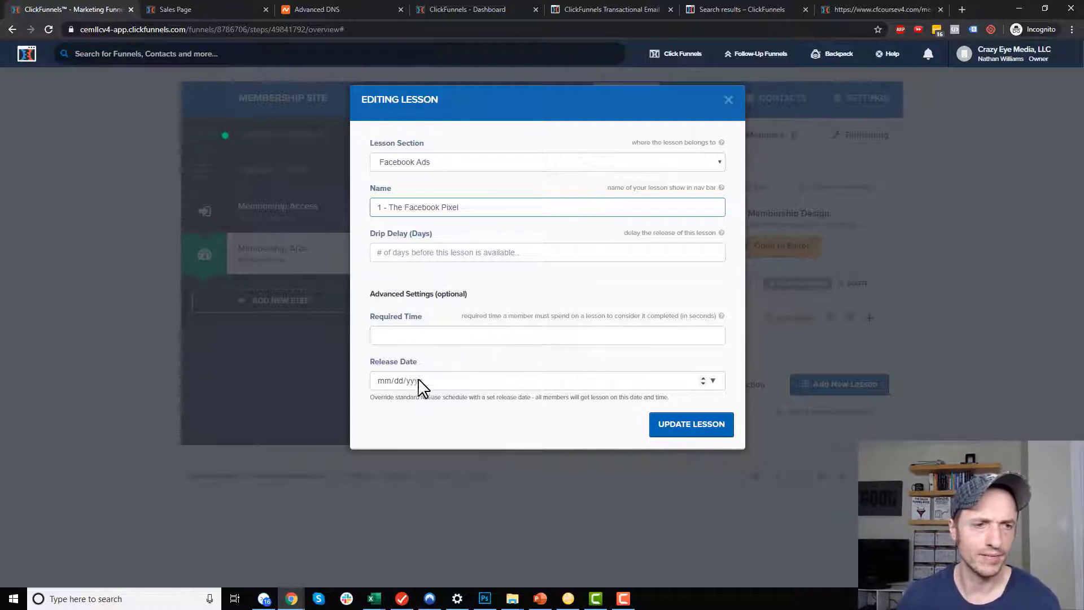
click(406, 250)
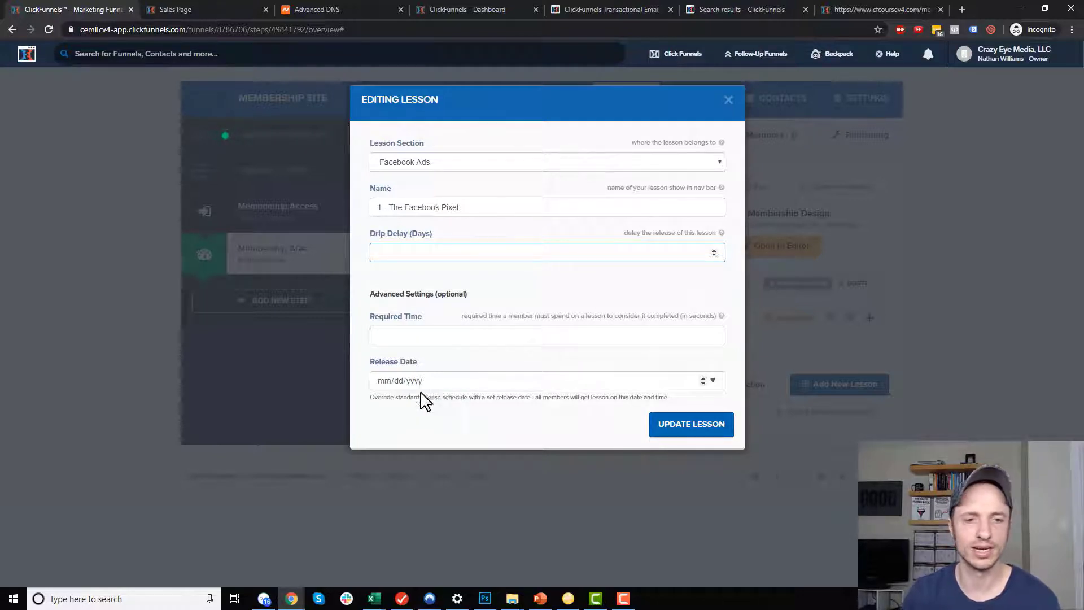
click(690, 435)
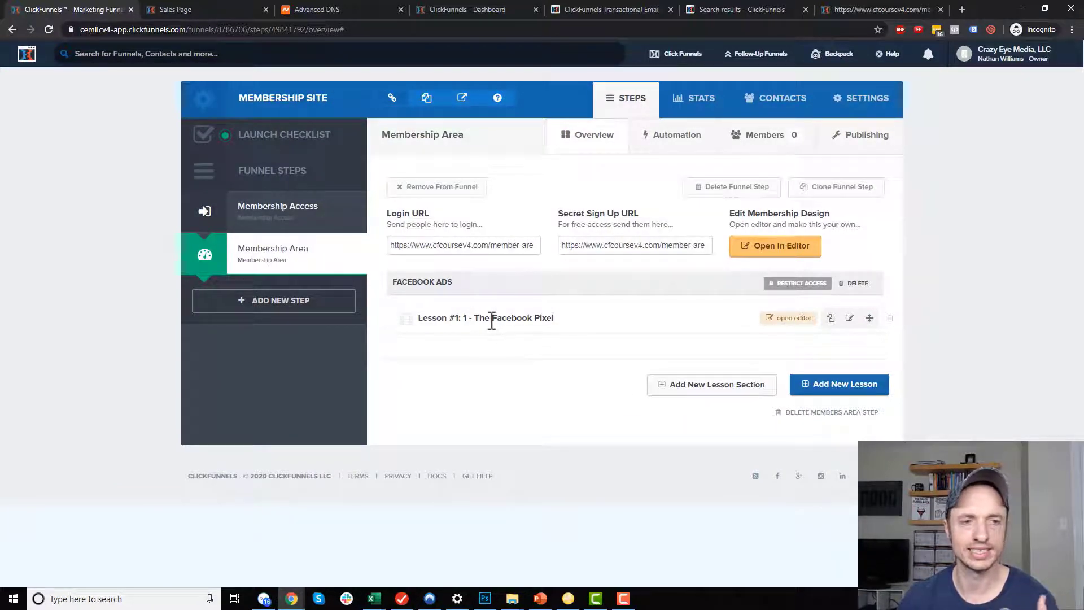
Duplicate the first Facebook Ads lesson to make three lesson copies.
click(831, 320)
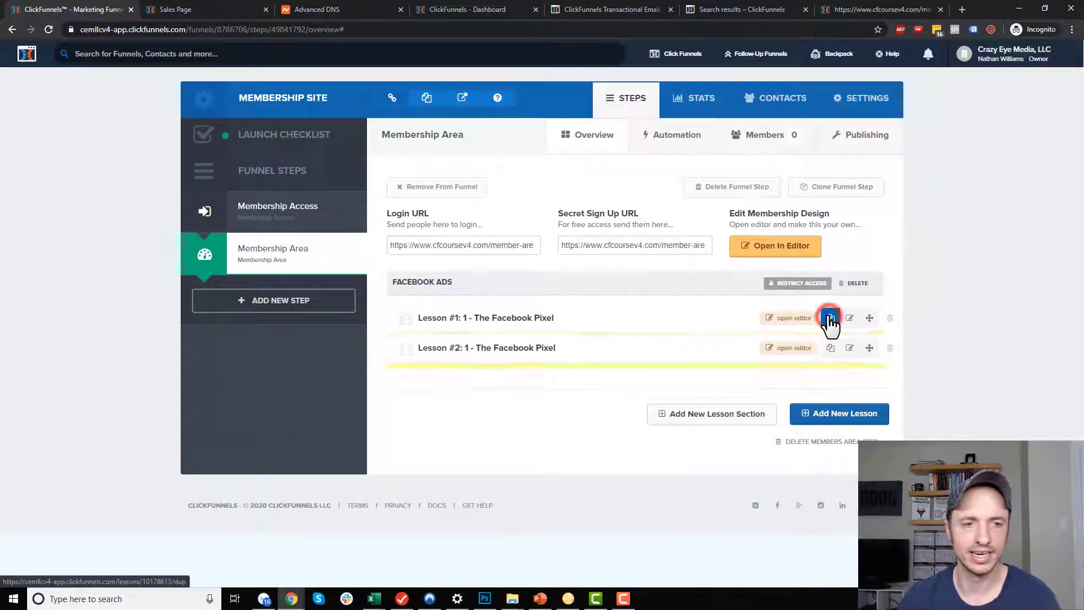
click(832, 355)
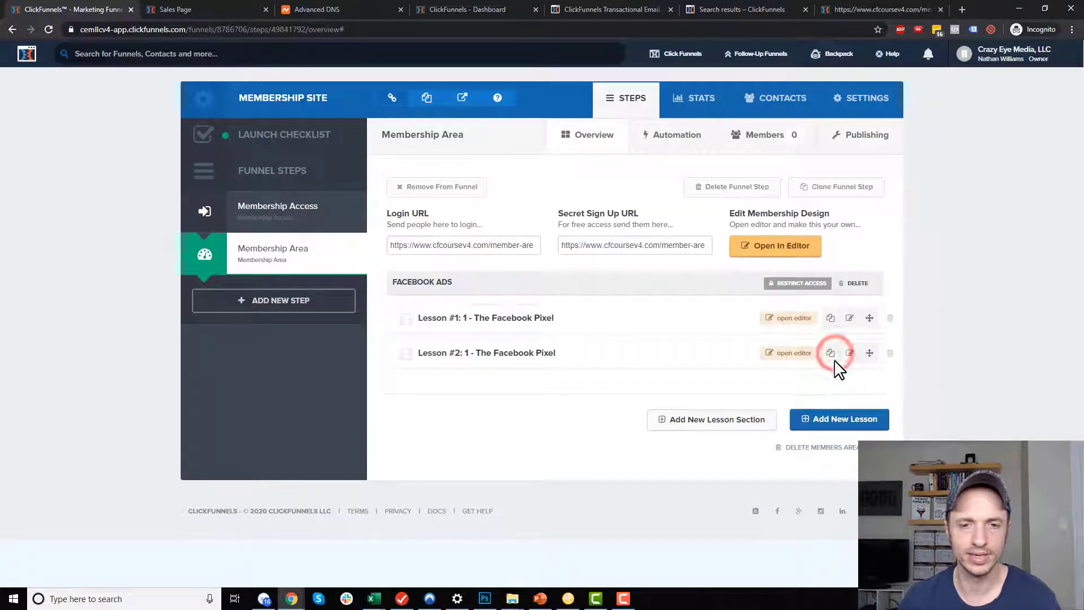
click(831, 361)
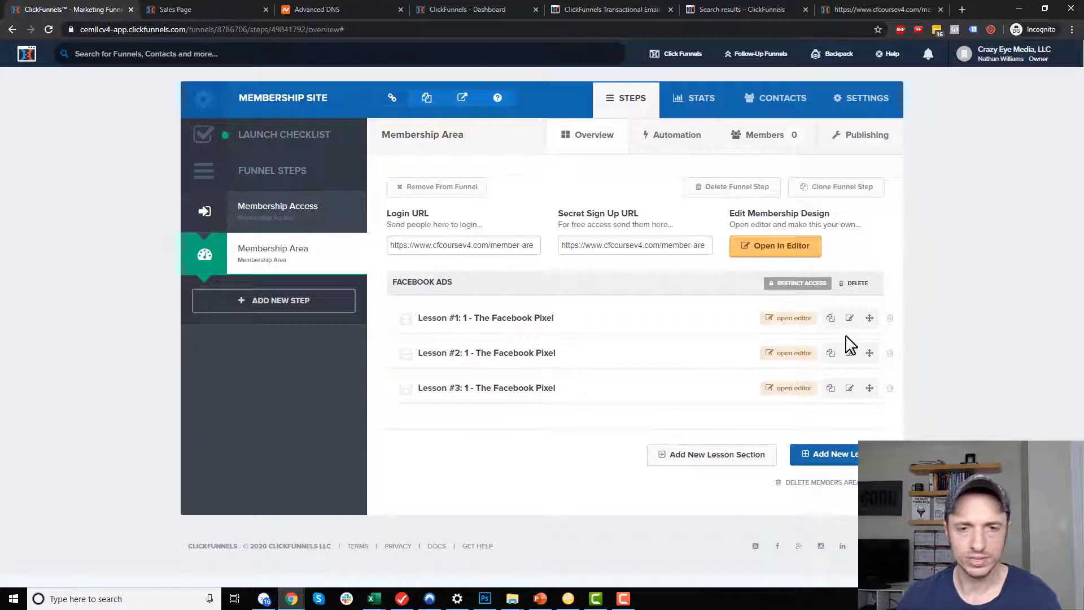
Rename lesson #2 to '2 - Setting up a campaign', save it, and open its page in the editor.
click(852, 356)
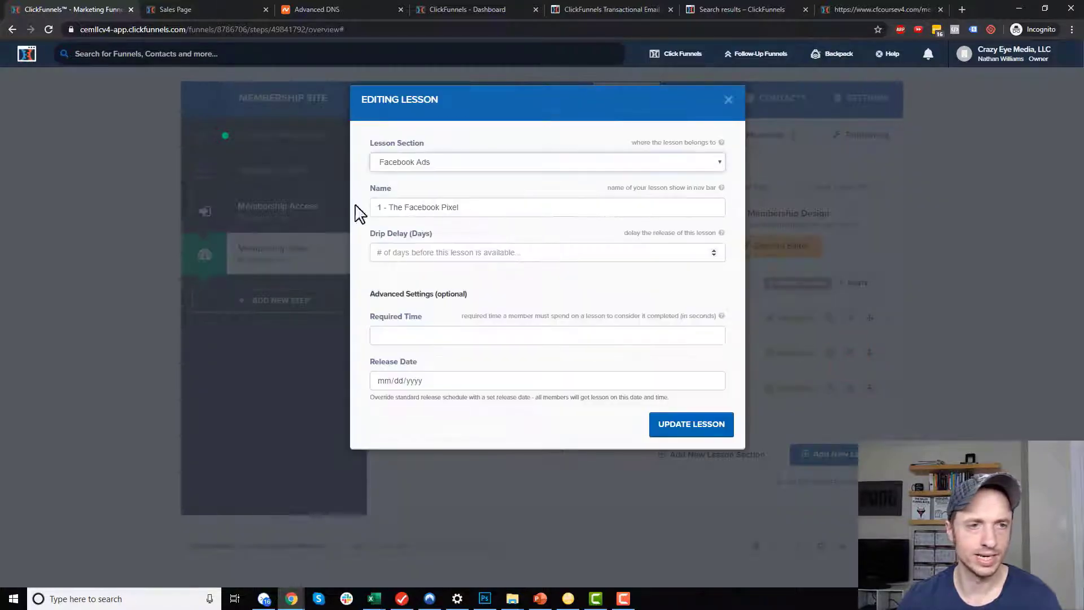
click(377, 207)
key(ctrl+a)
text(2 - Setti)
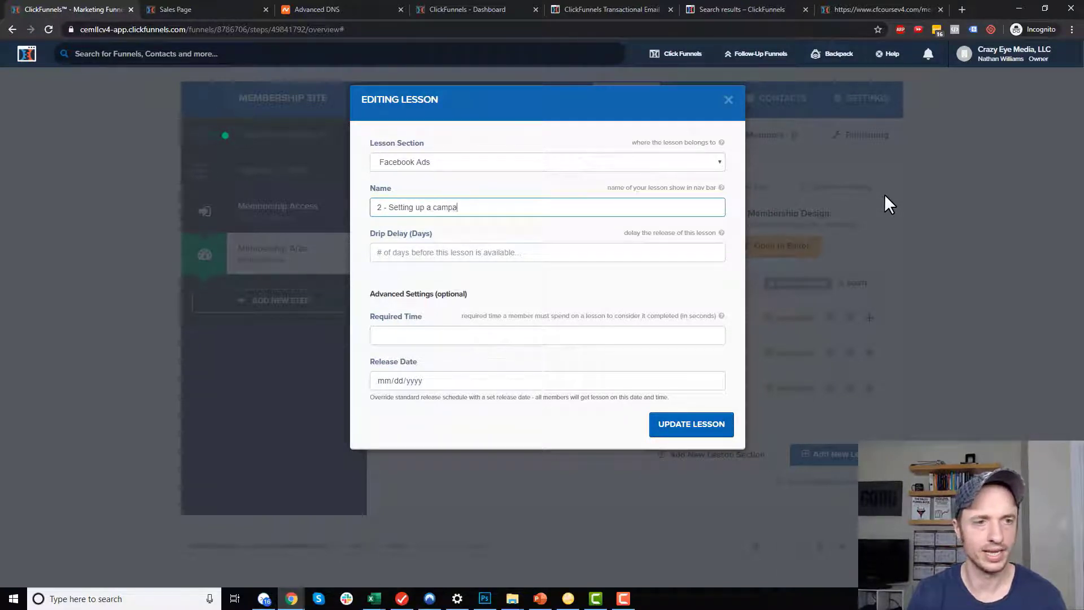
text(ng up a campaign)
click(690, 428)
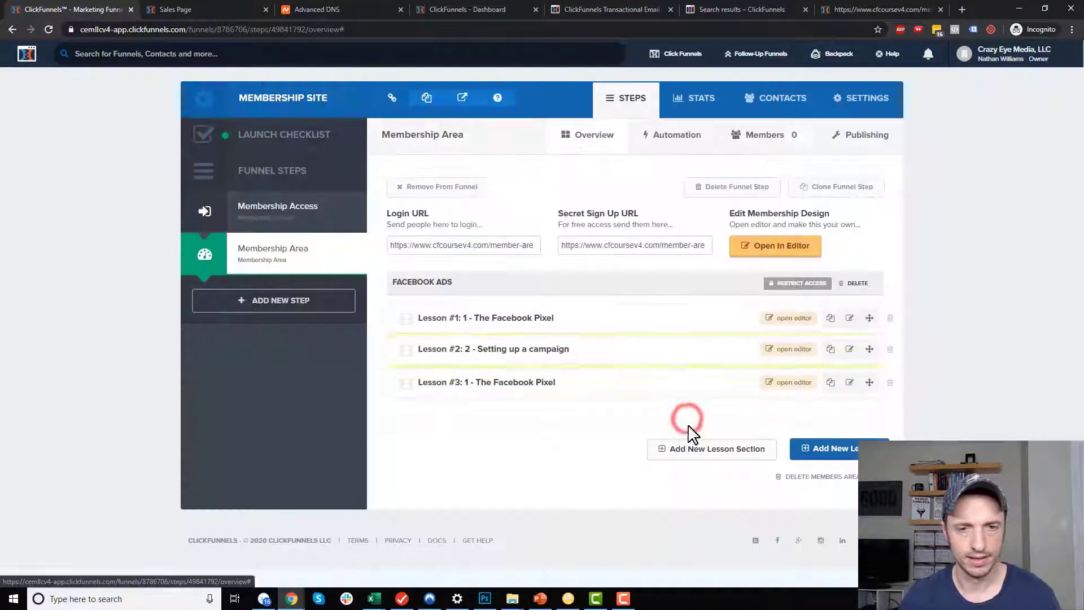
click(791, 354)
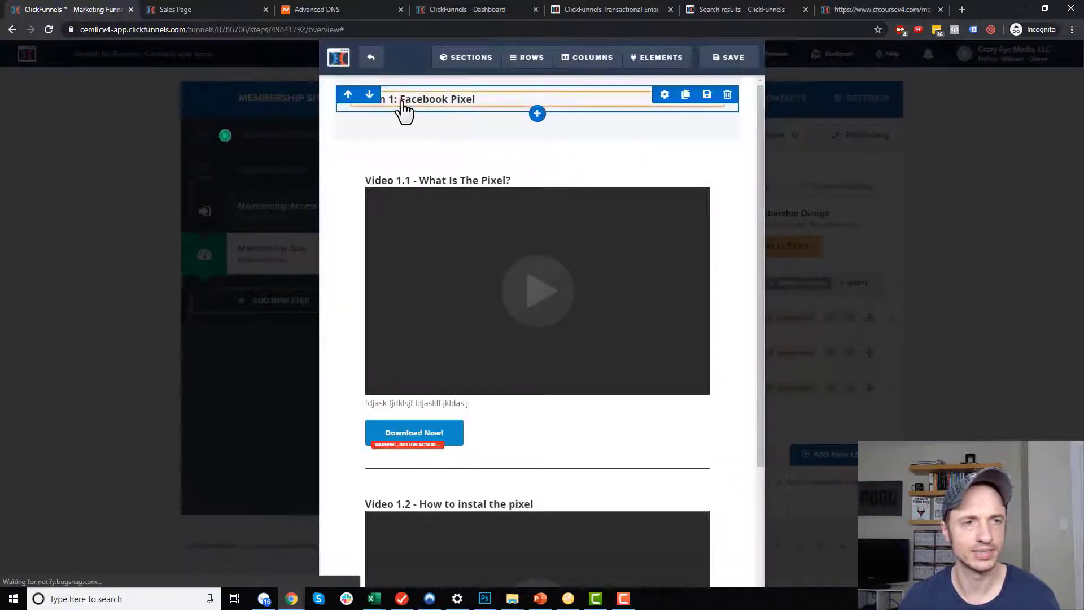
Change the page headline to 'Lesson 2: Setting Up A campaign'.
double_click(398, 98)
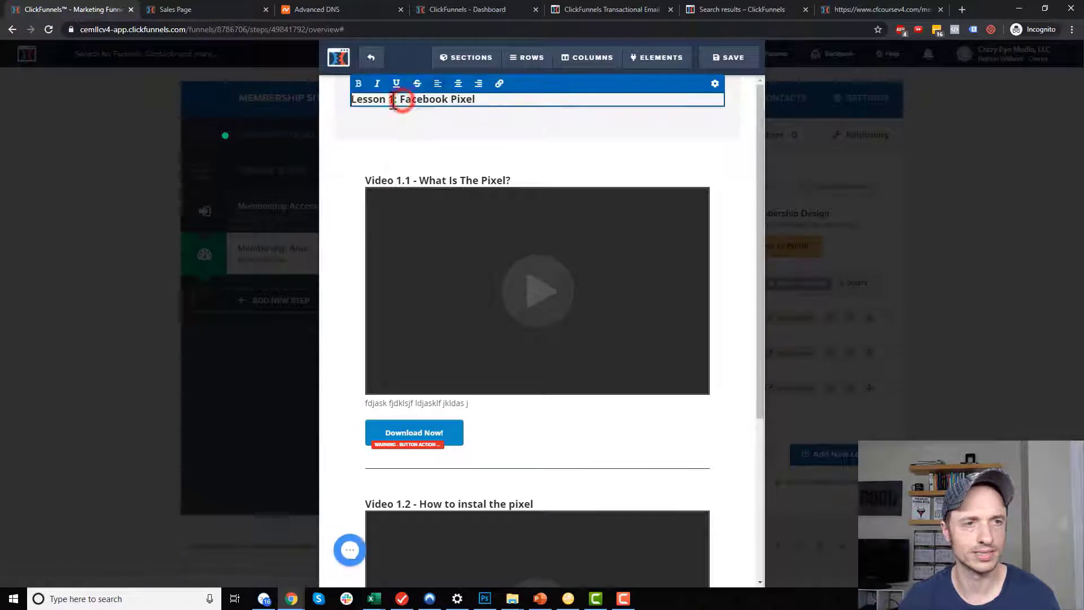
text(2)
drag(402, 99, 617, 105)
text(esson 2: Setting Up A campaign)
Retitle the first video 'Video 2.1 - Where to go?!?!', save the page, and exit the editor.
click(461, 164)
click(401, 164)
key(BackSpace)
text(2)
drag(419, 163, 631, 167)
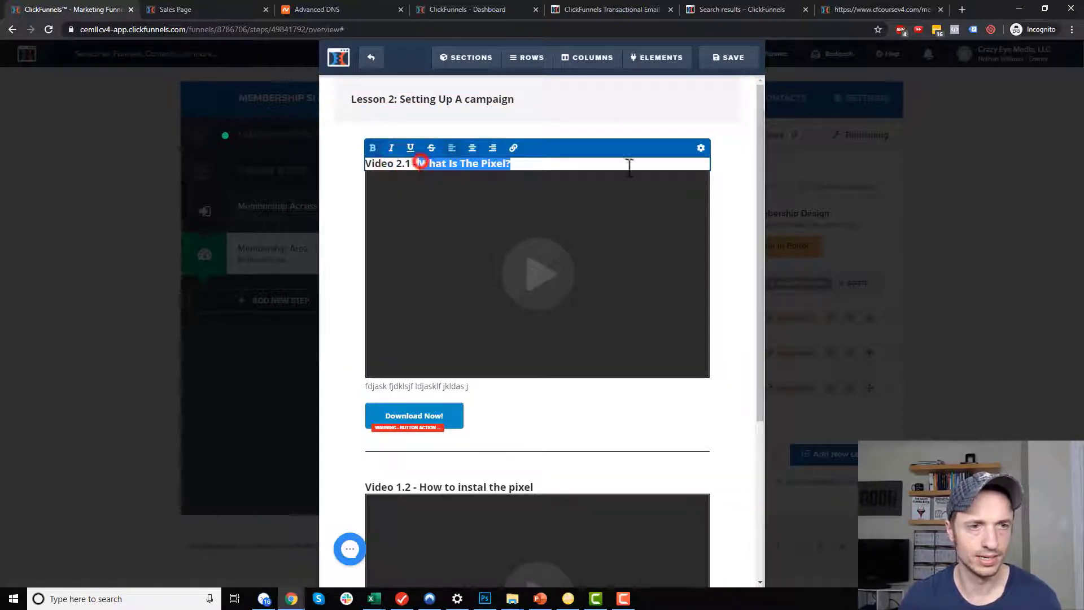
text(Where to go)
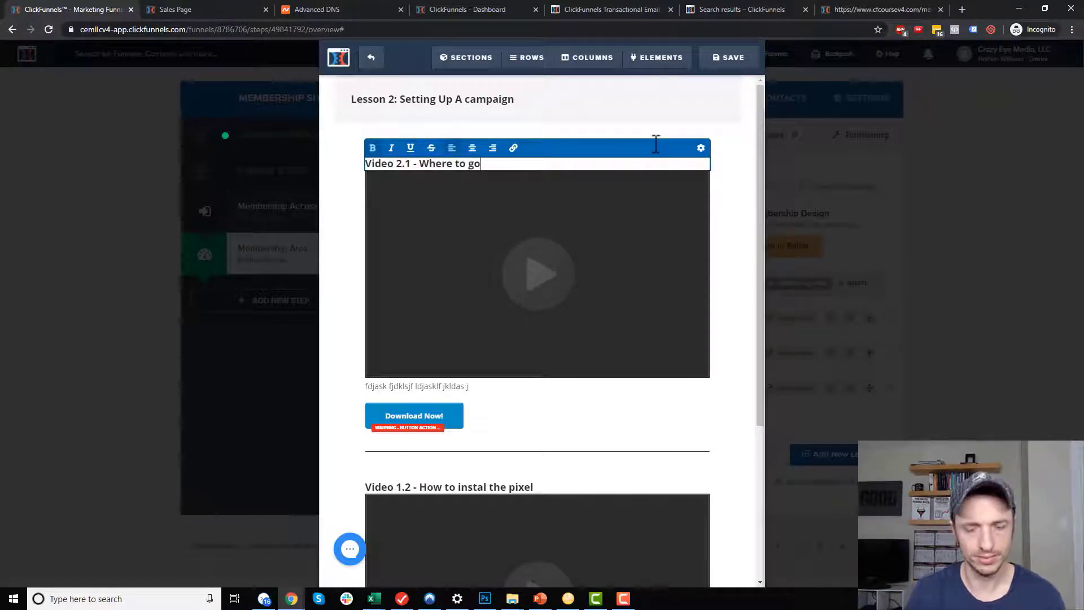
click(731, 195)
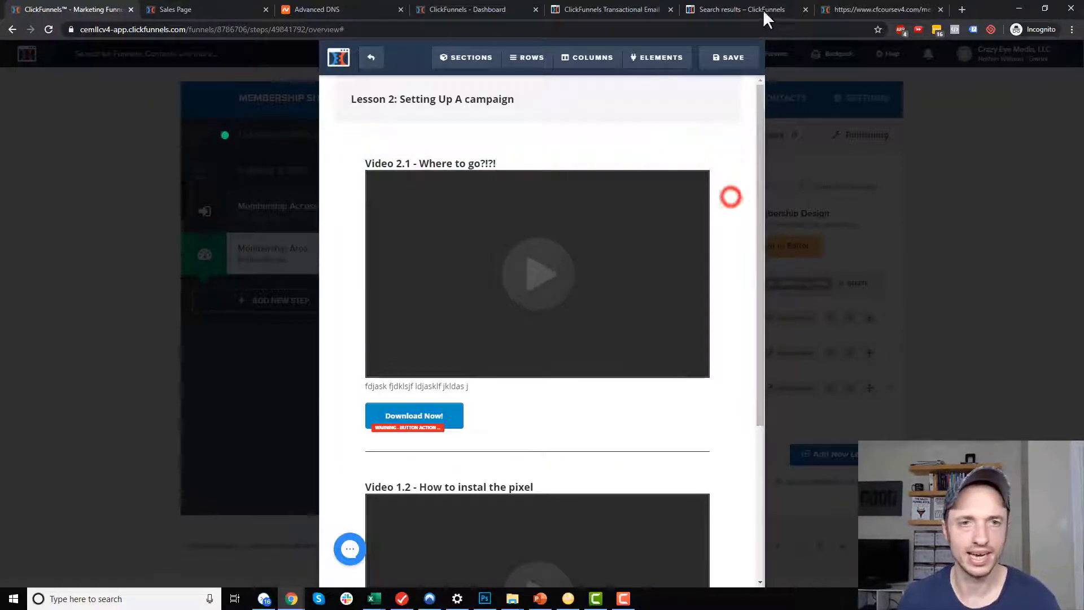
click(750, 54)
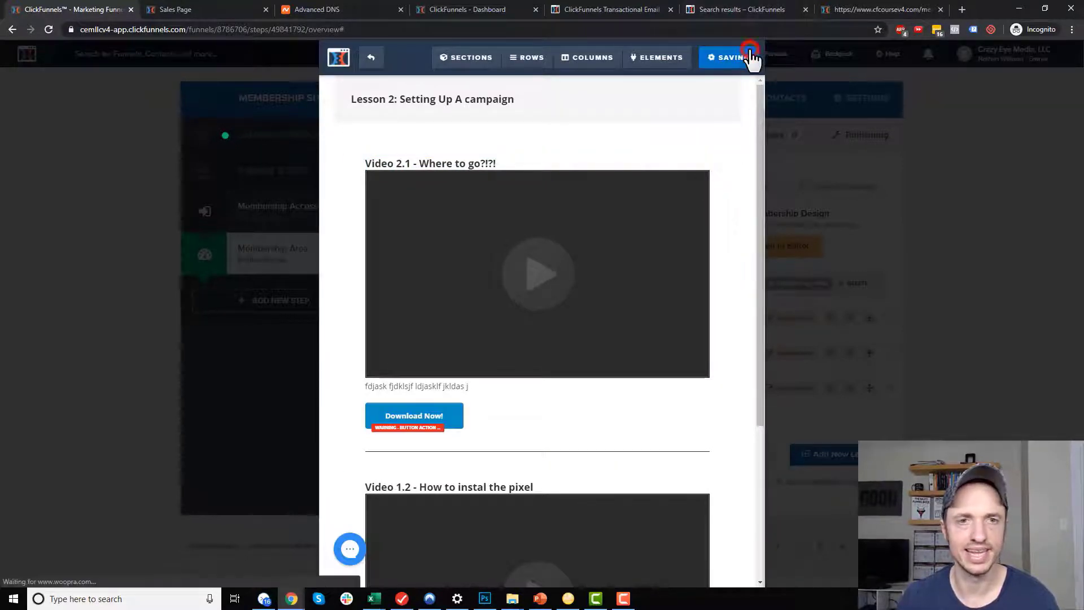
click(372, 57)
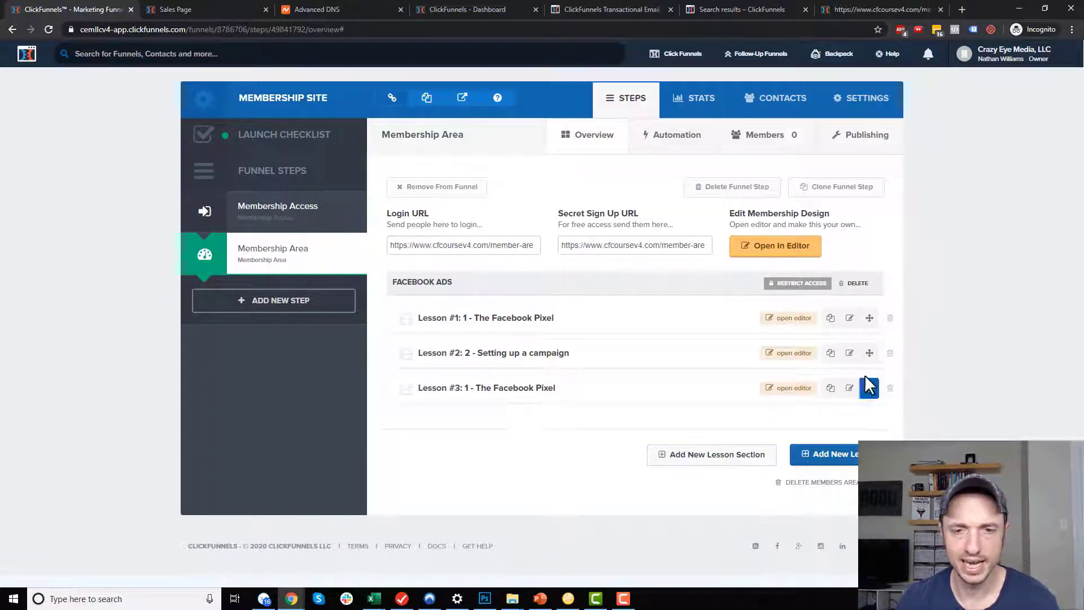
Rename lesson #3 to '3 - Optimizing A Campaign' and save it.
click(850, 387)
triple_click(460, 207)
text(3 - Optimizing A Campaign)
click(685, 432)
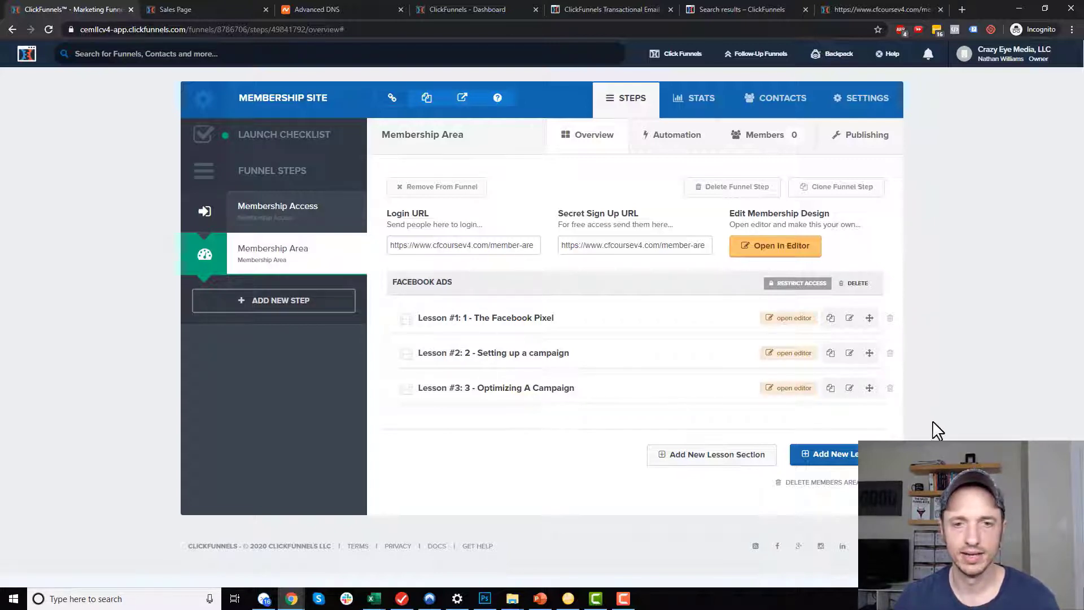
Review the Facebook Ads section's access settings and close them unchanged.
click(799, 283)
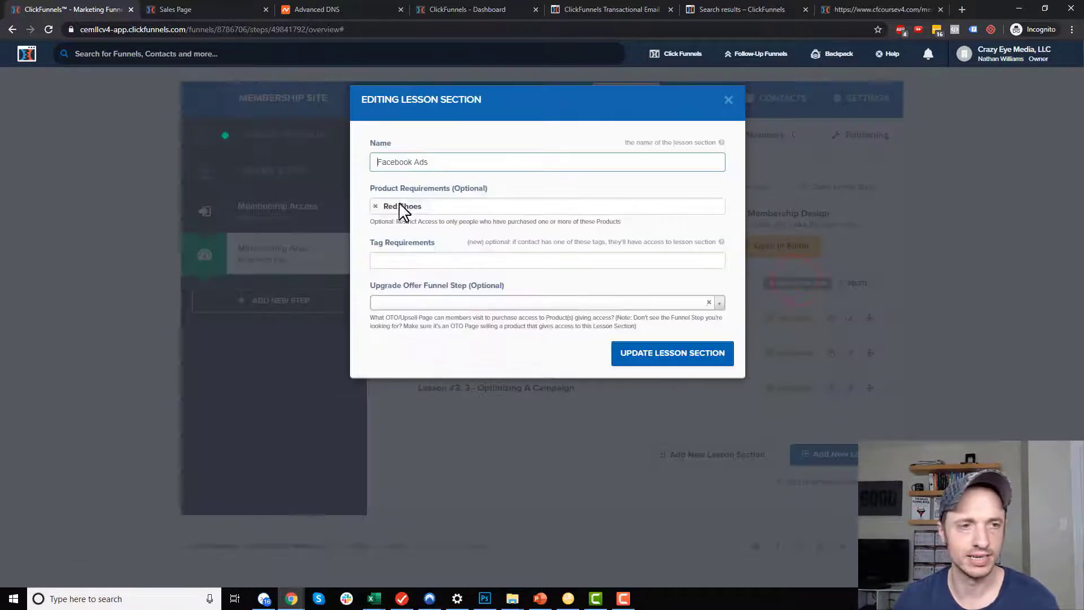
click(728, 100)
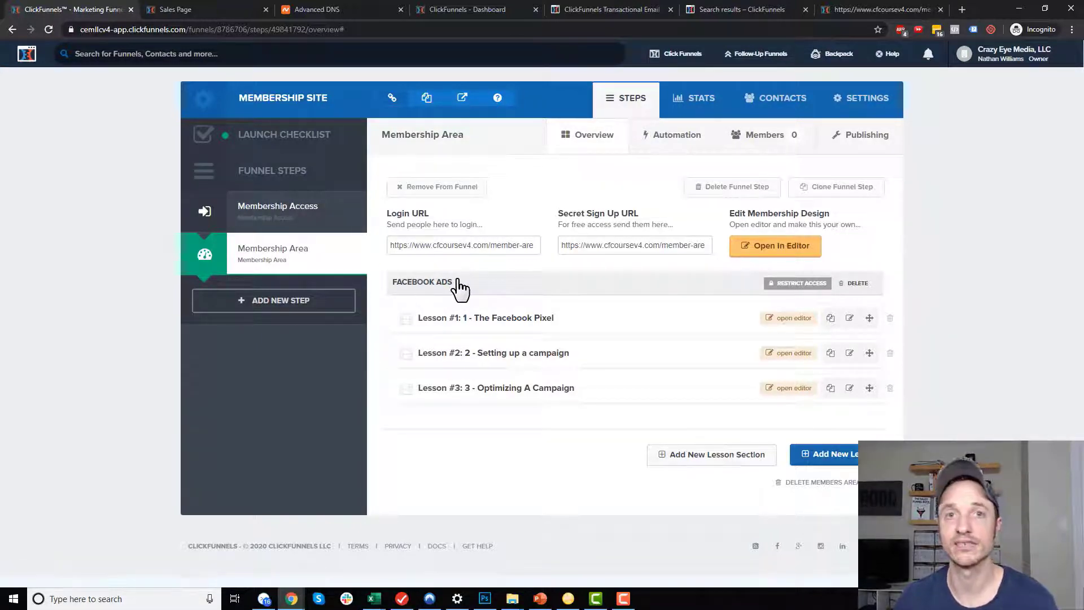
click(707, 469)
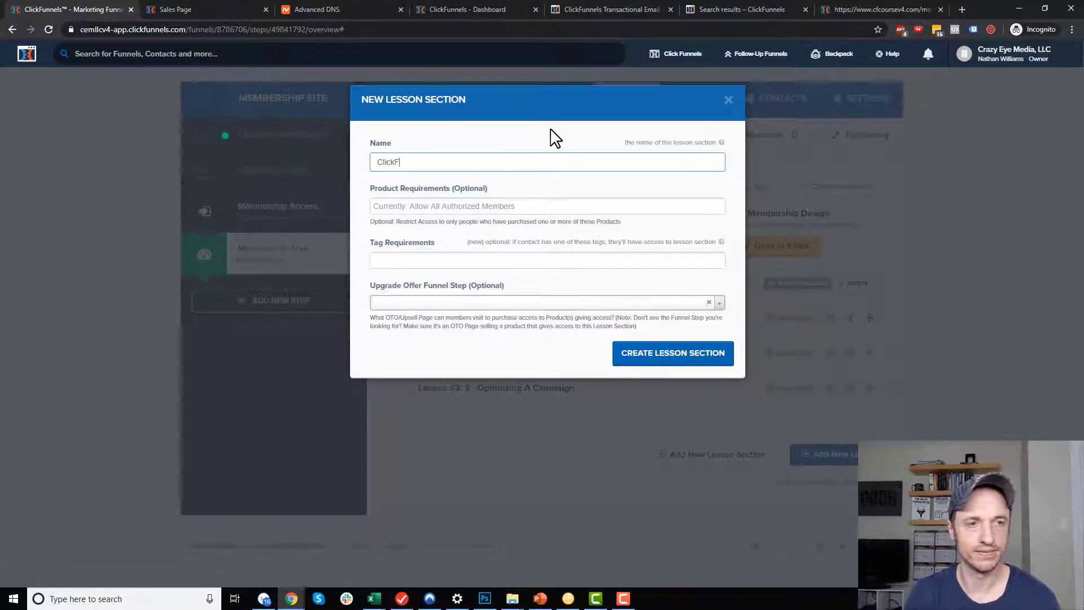
Name the new section 'ClickFunnels Course', require OTO 1 Product for access, and create it.
text(ClickFunnels Course)
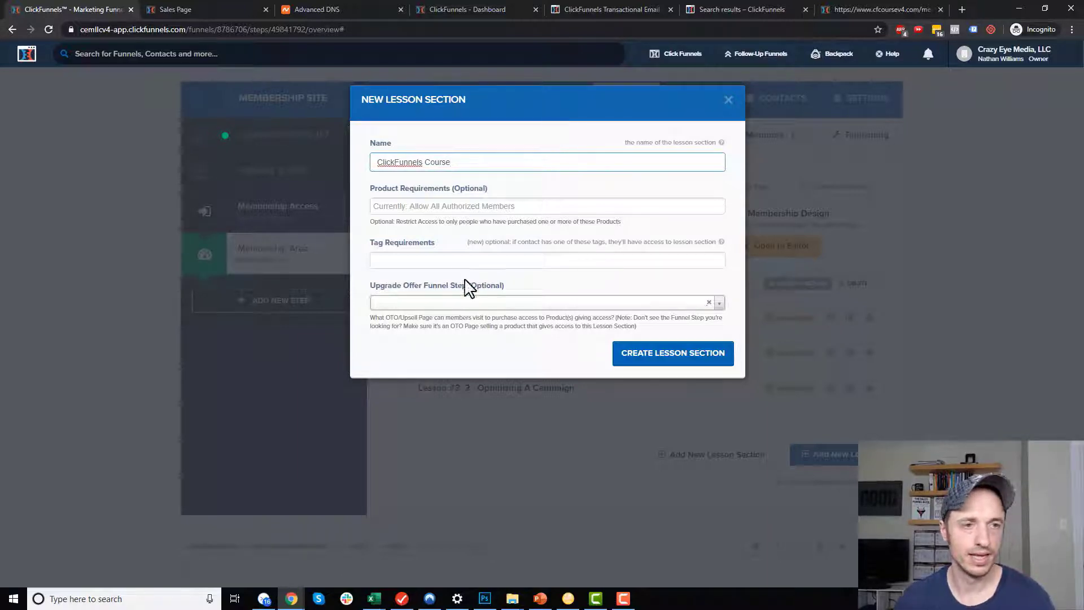
click(497, 210)
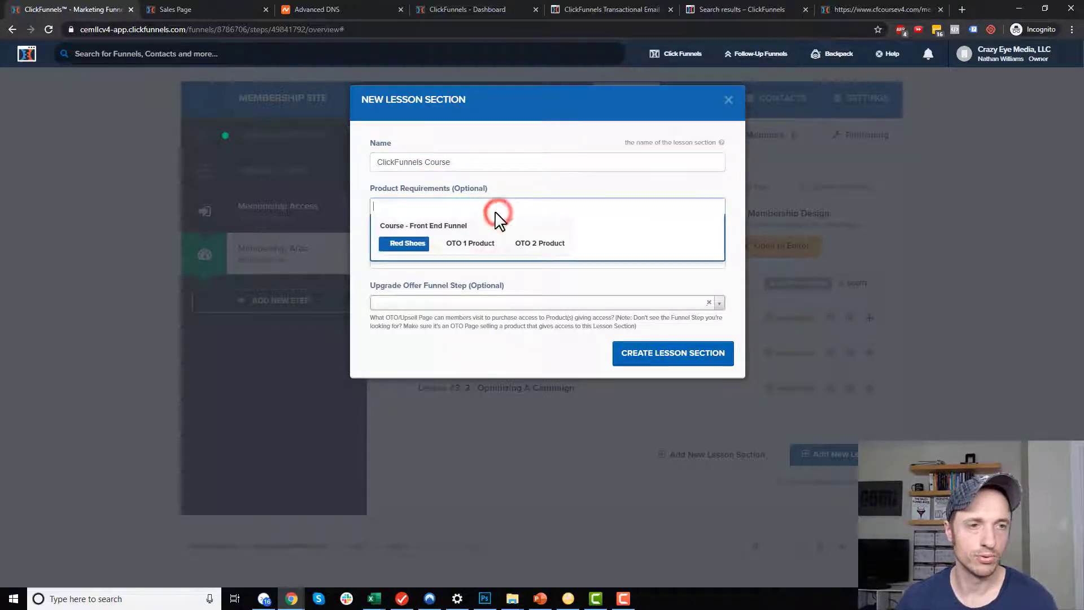
click(476, 246)
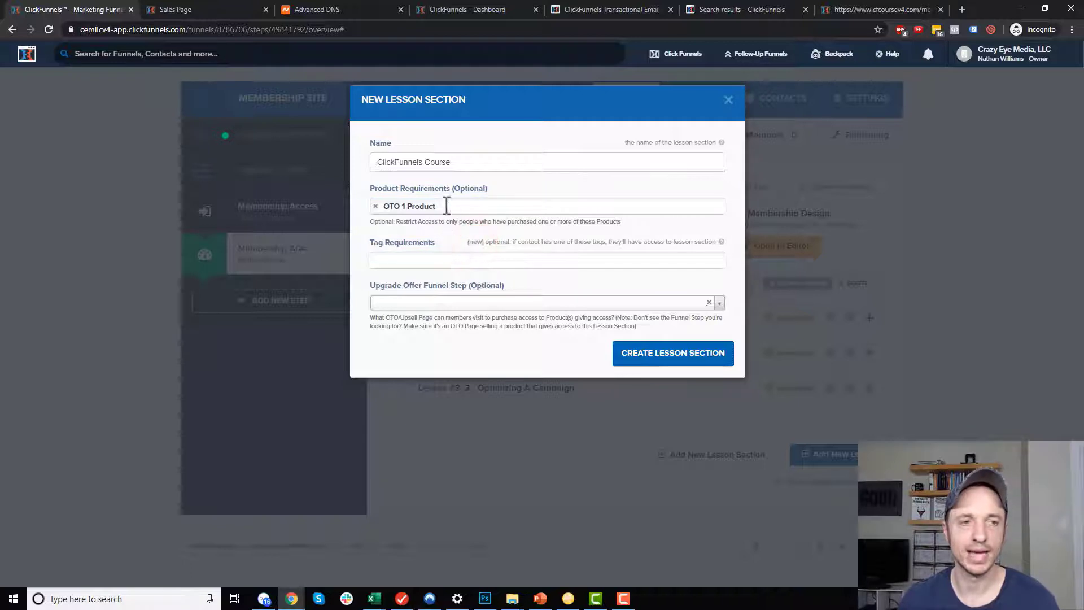
click(435, 260)
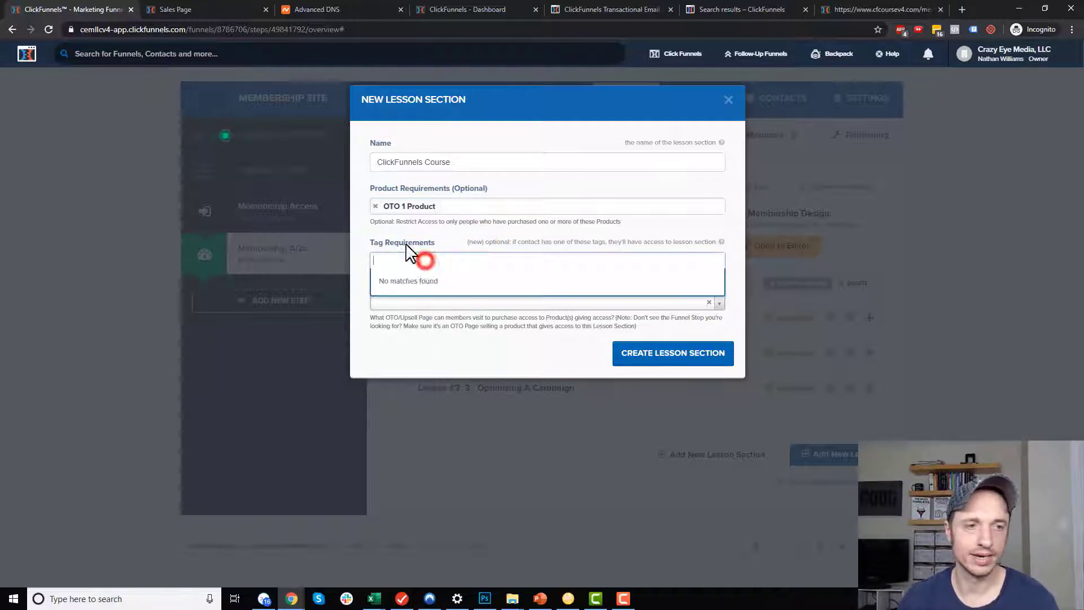
click(487, 242)
click(695, 354)
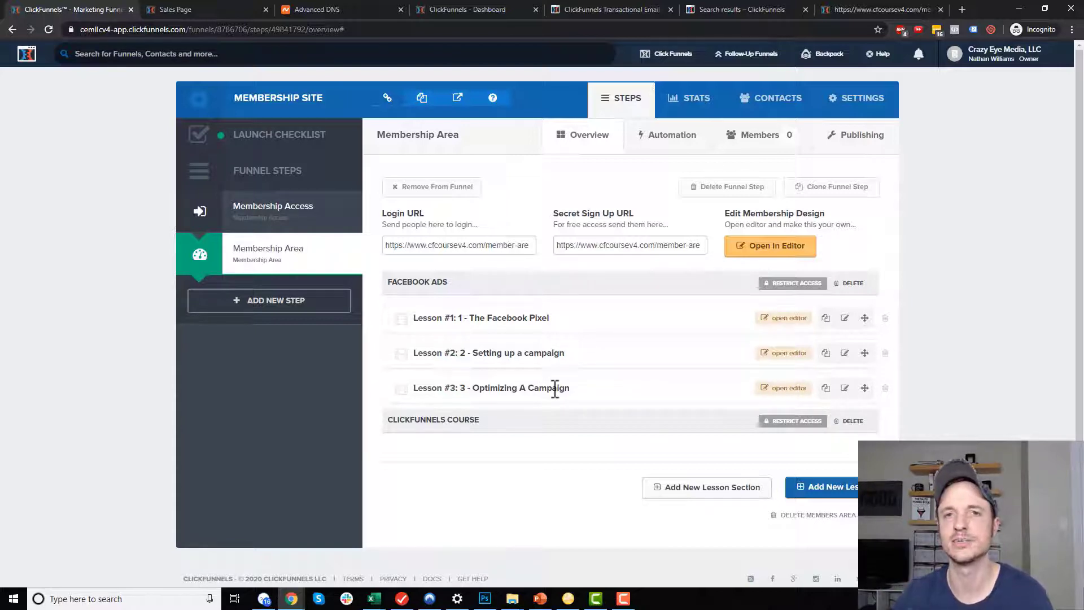
Duplicate lesson #3, move the copy to ClickFunnels Course, and rename it '1 - Intro to ClickFunnels'.
click(826, 389)
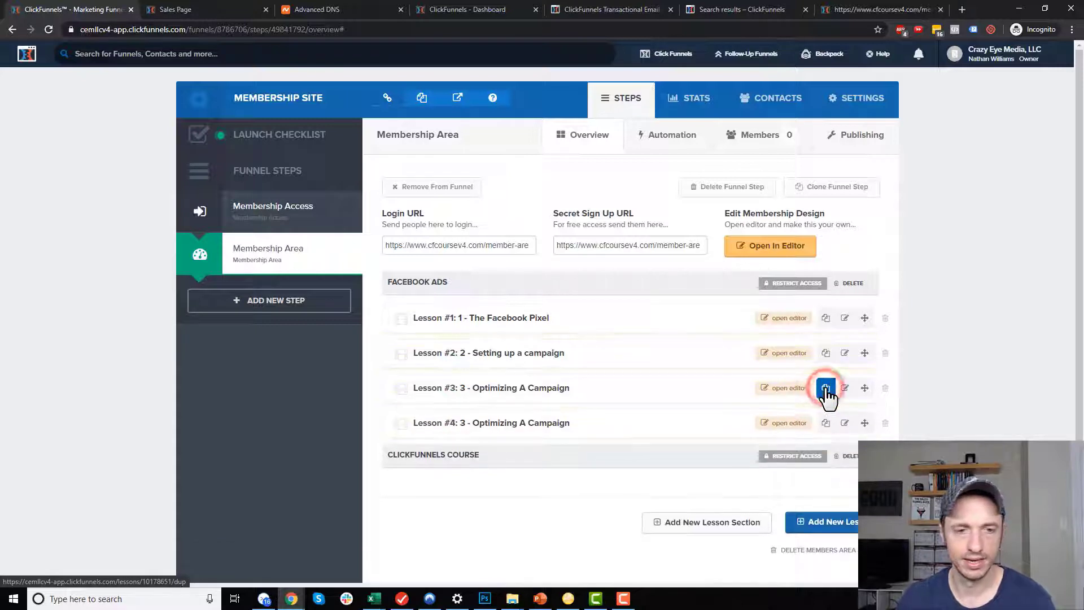
click(845, 423)
click(515, 153)
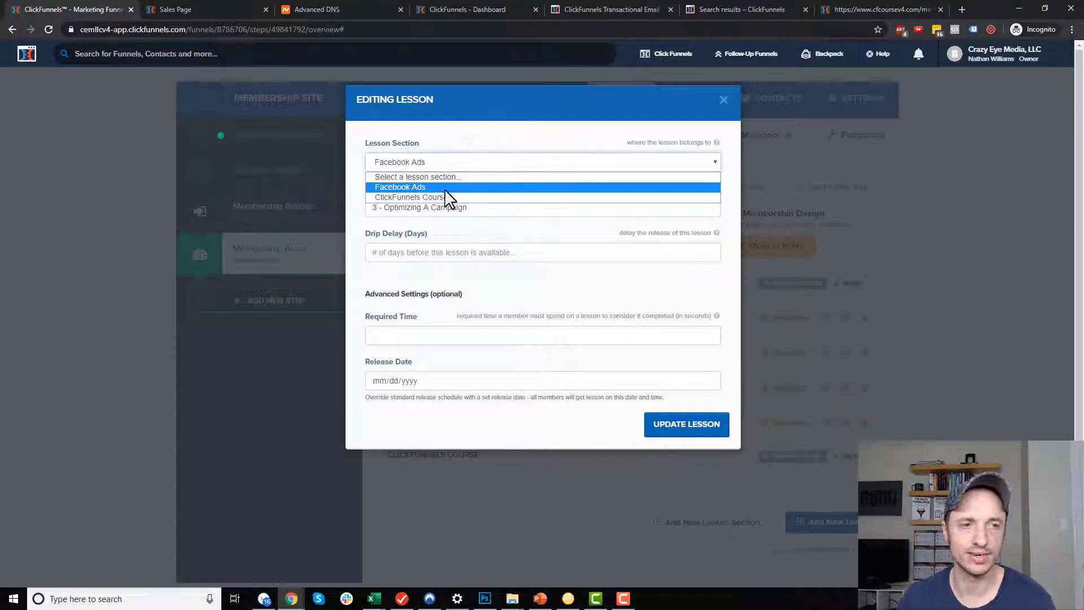
click(445, 197)
click(375, 209)
key(BackSpace)
text(1)
drag(539, 210, 648, 189)
text(Intro to ClickFunnels)
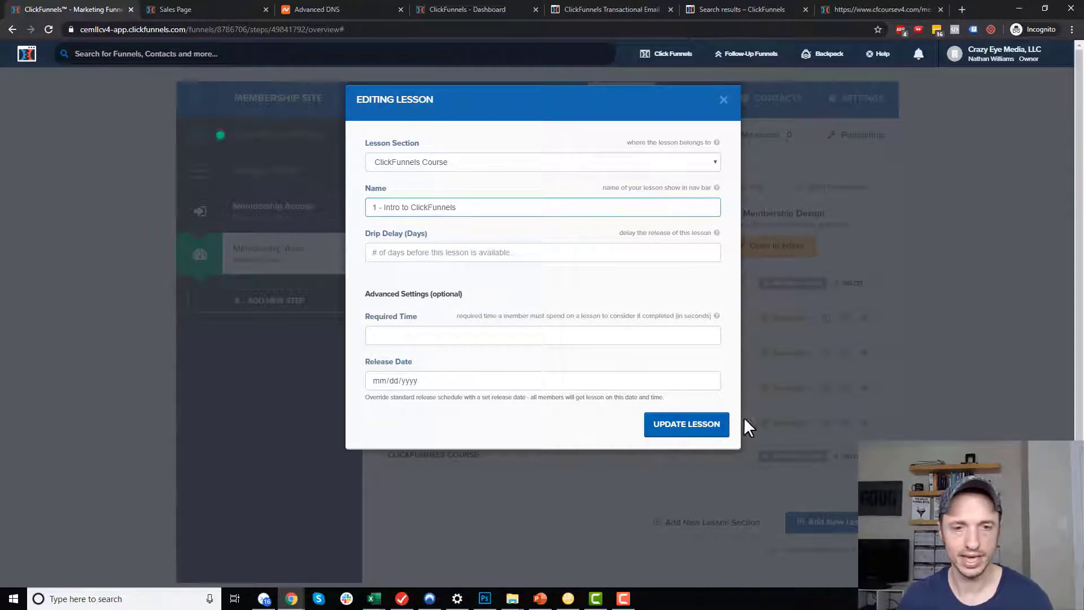
click(716, 429)
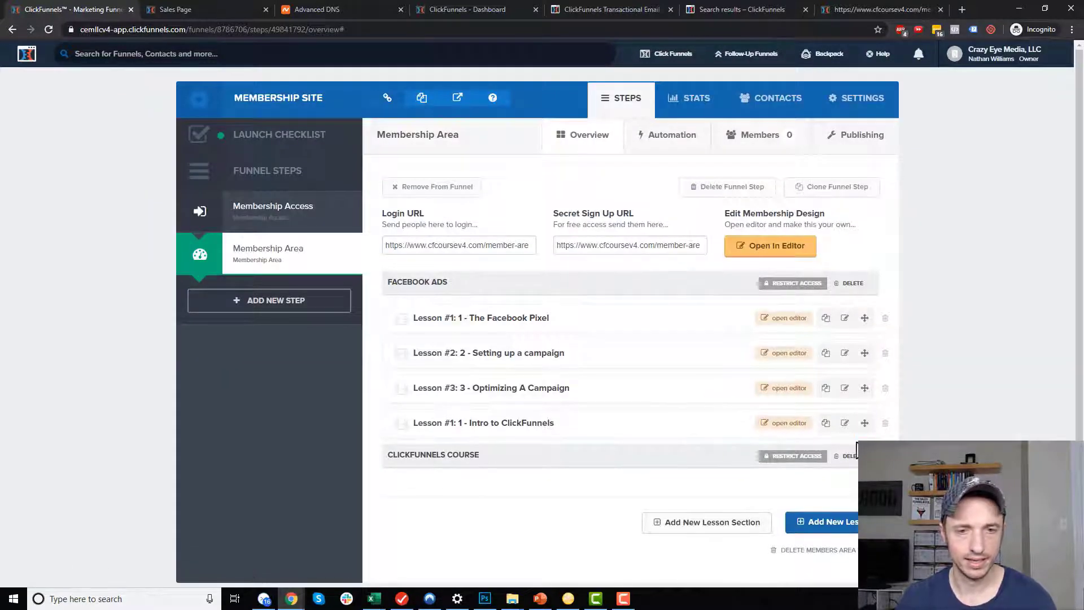
Re-save the Intro to ClickFunnels lesson and reload the page to refresh the lesson list.
click(845, 425)
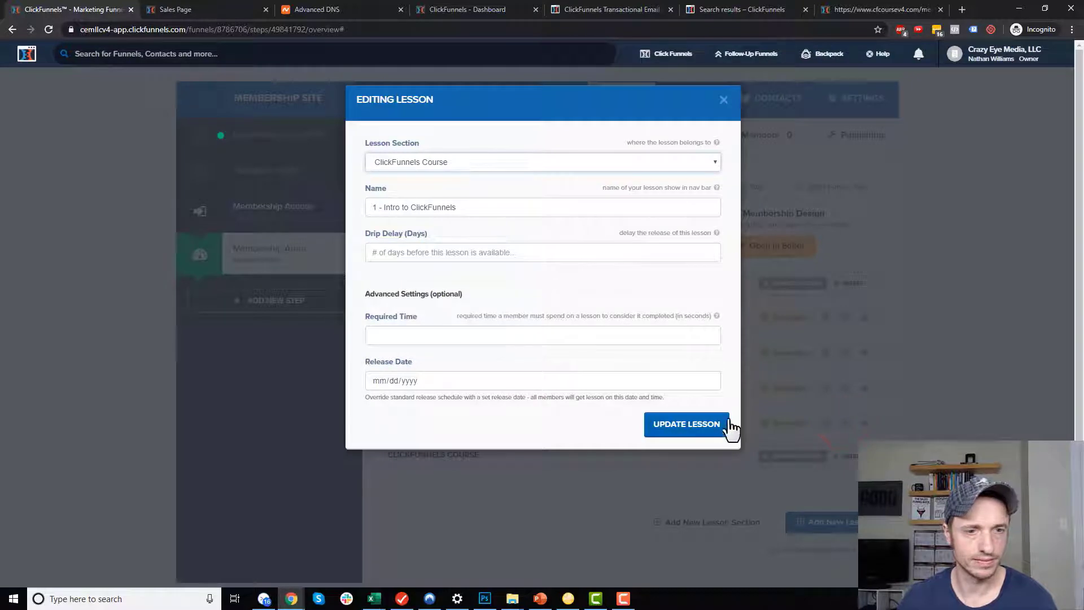
click(706, 439)
scroll(847, 362, down, 1)
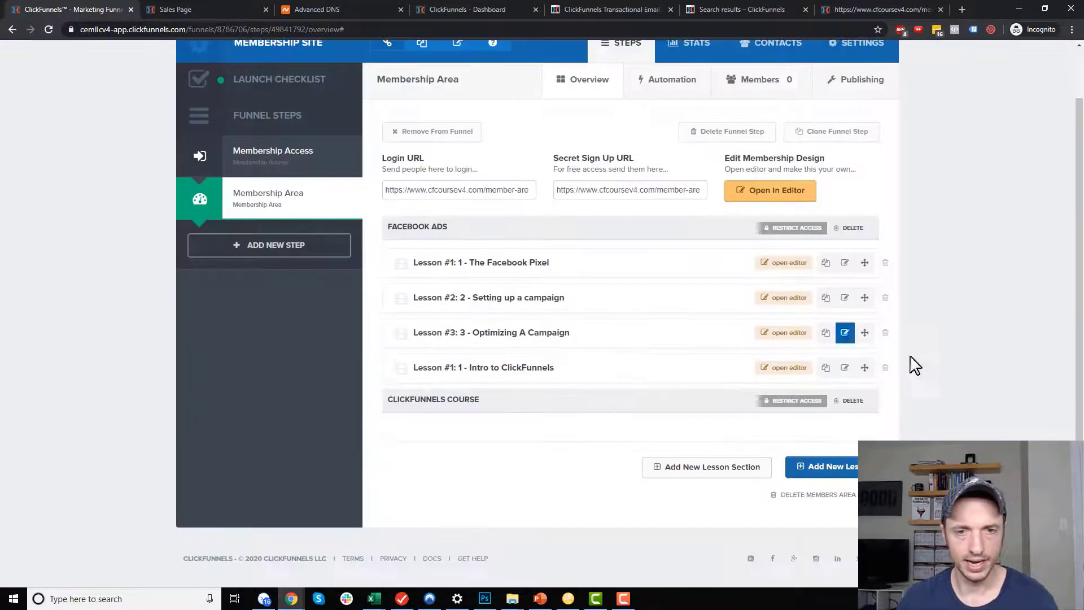
click(477, 365)
scroll(938, 389, up, 1)
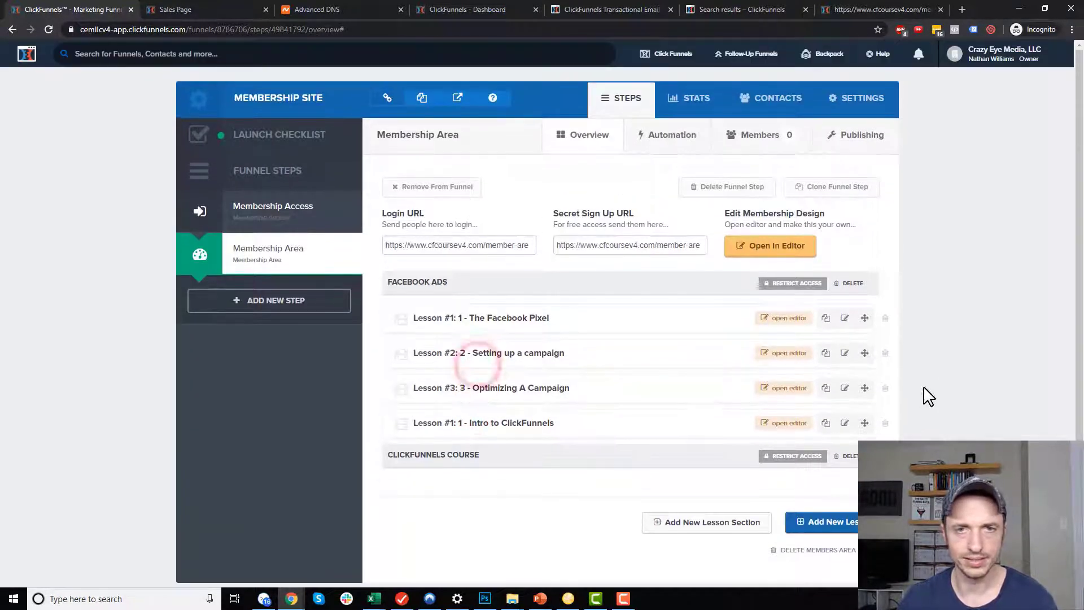
scroll(621, 339, down, 1)
scroll(339, 141, up, 1)
click(48, 30)
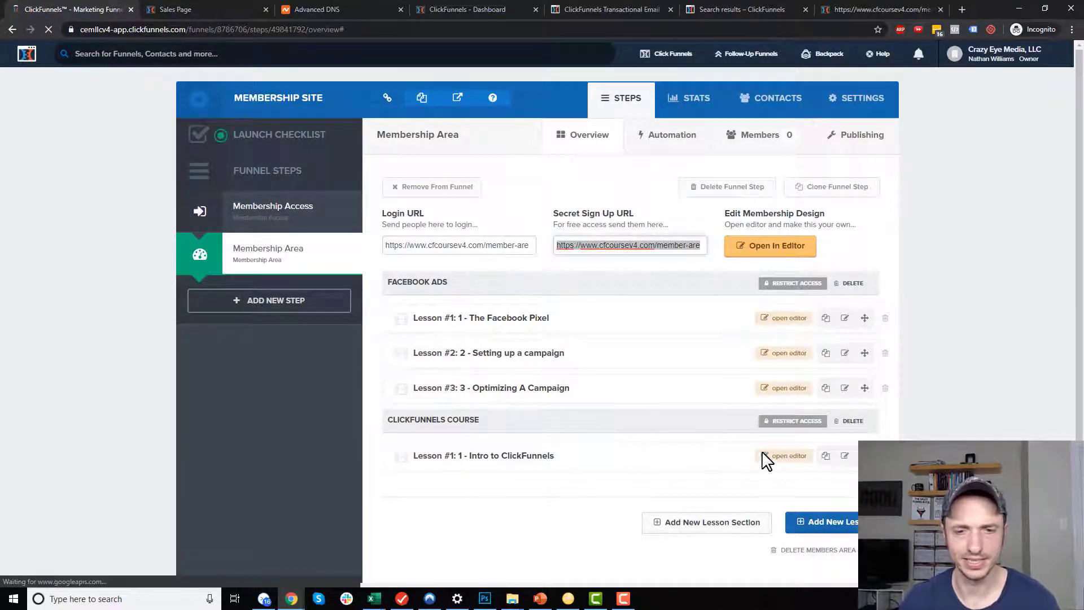
Reposition lesson 3 by dragging it below Intro to ClickFunnels.
scroll(678, 458, down, 1)
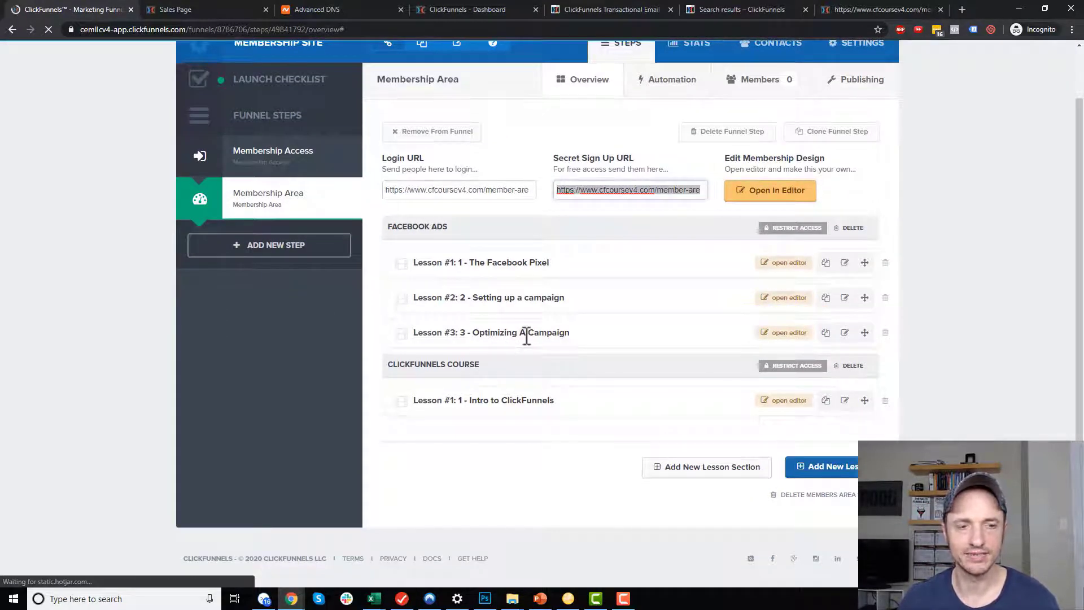
click(845, 332)
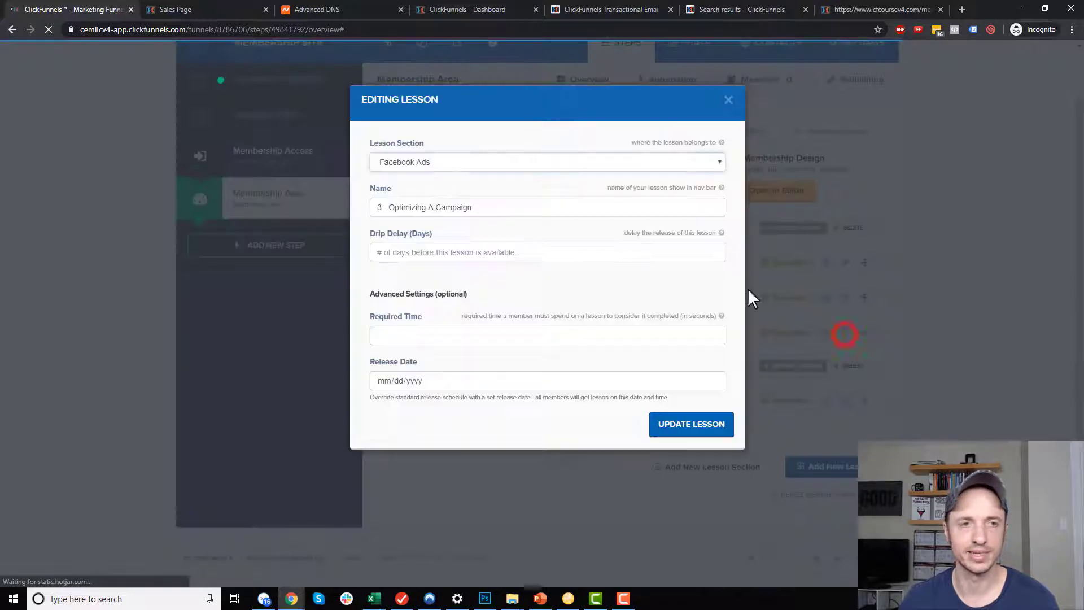
click(729, 100)
drag(865, 332, 845, 419)
drag(865, 333, 854, 431)
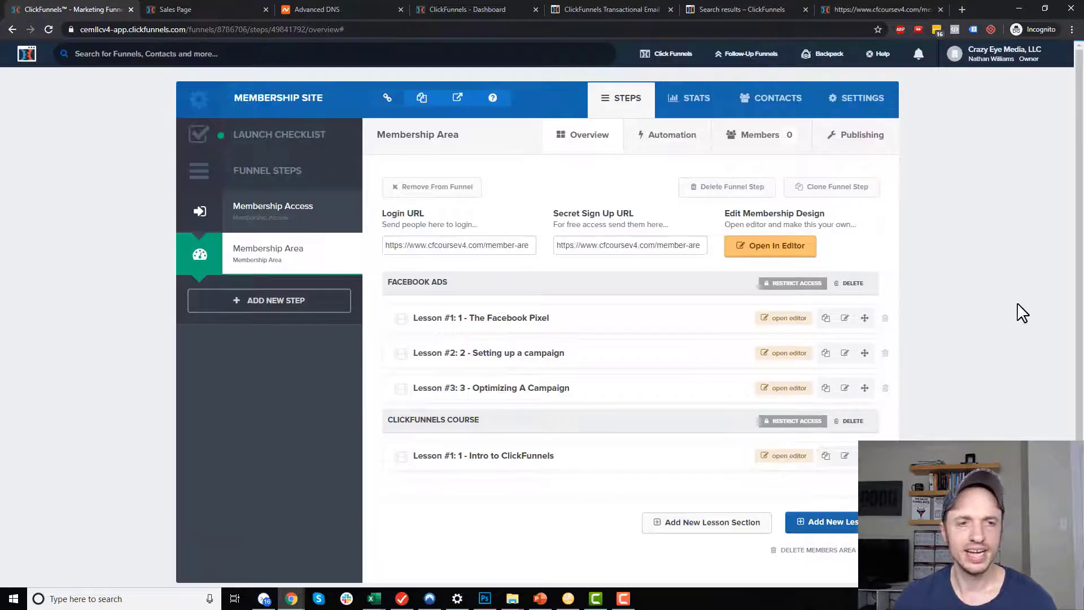
Copy the membership area's secret sign-up link and search for Microsoft Edge.
click(646, 244)
key(ctrl+a)
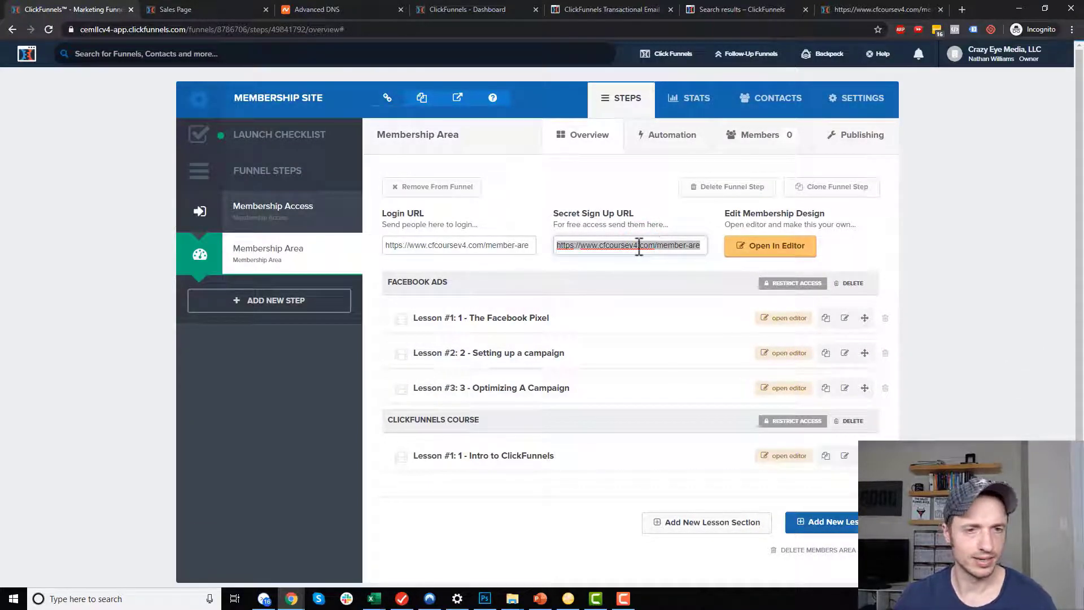
click(118, 590)
Open the pasted member-area link in Edge and register a test member with an email and password.
text(edg)
click(117, 296)
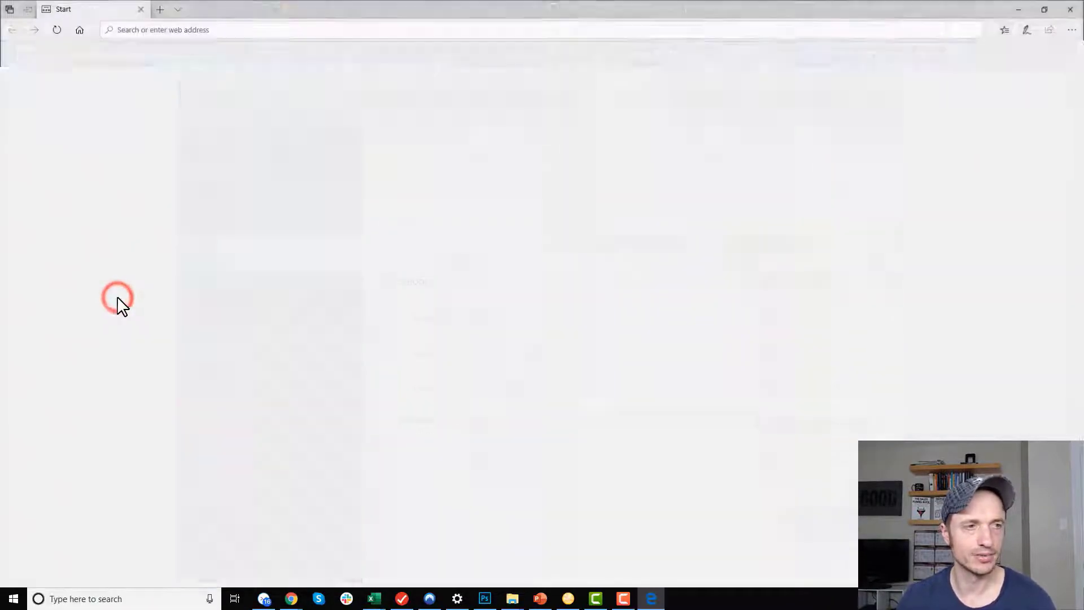
click(259, 30)
key(Return)
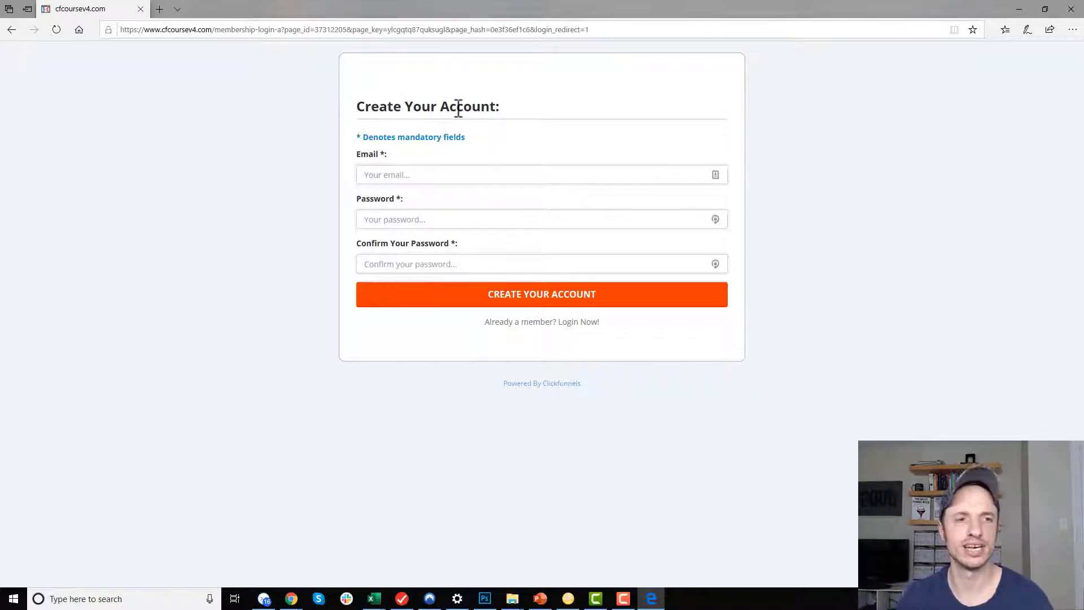
click(480, 176)
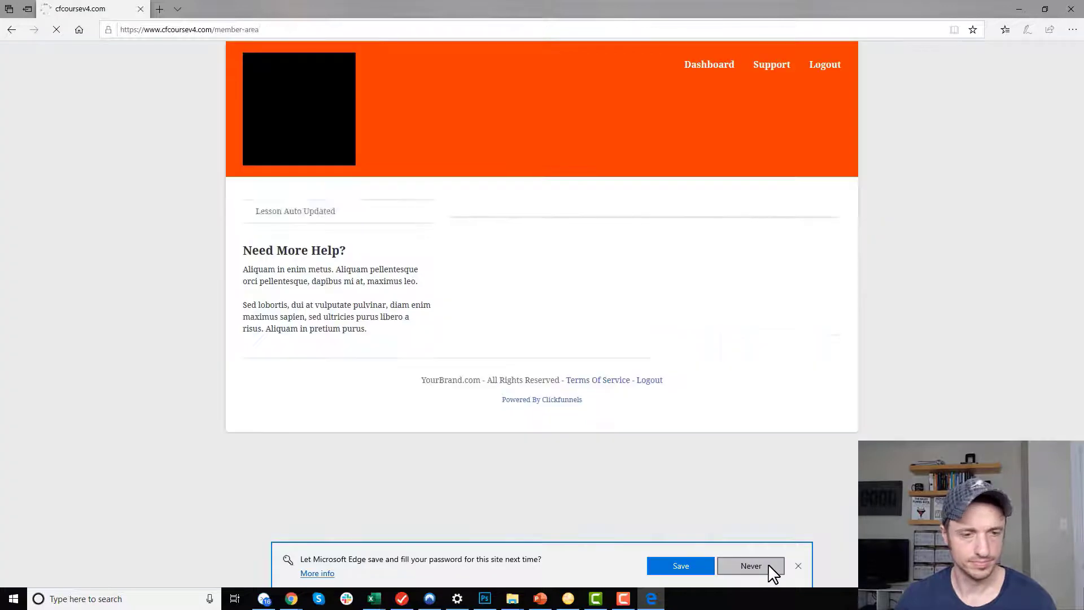
click(798, 566)
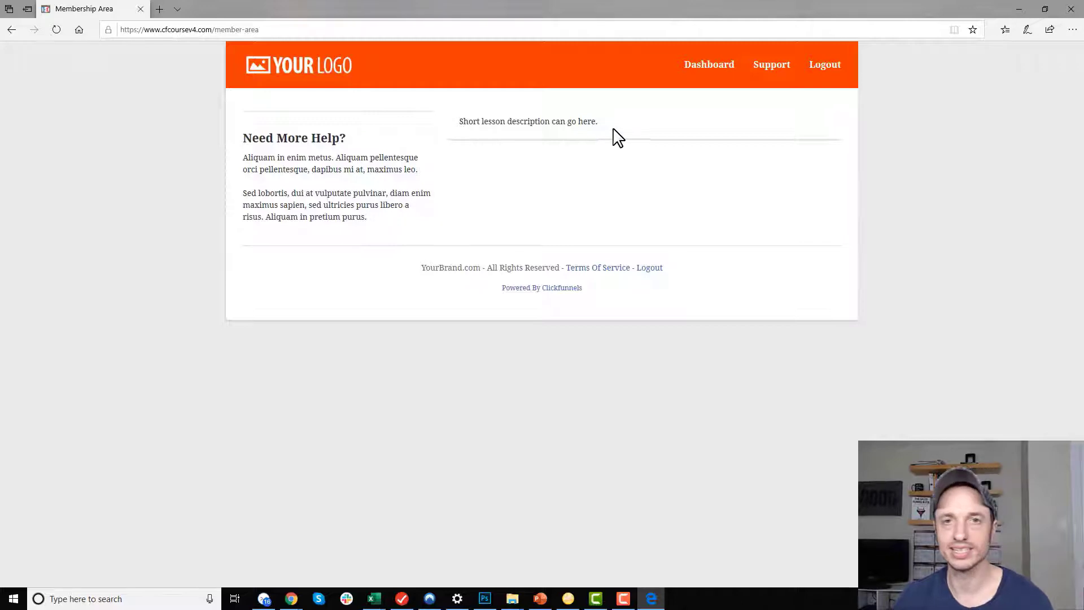
Create an unrestricted 'Welcome' lesson section and drag it to the top of the list.
click(1020, 9)
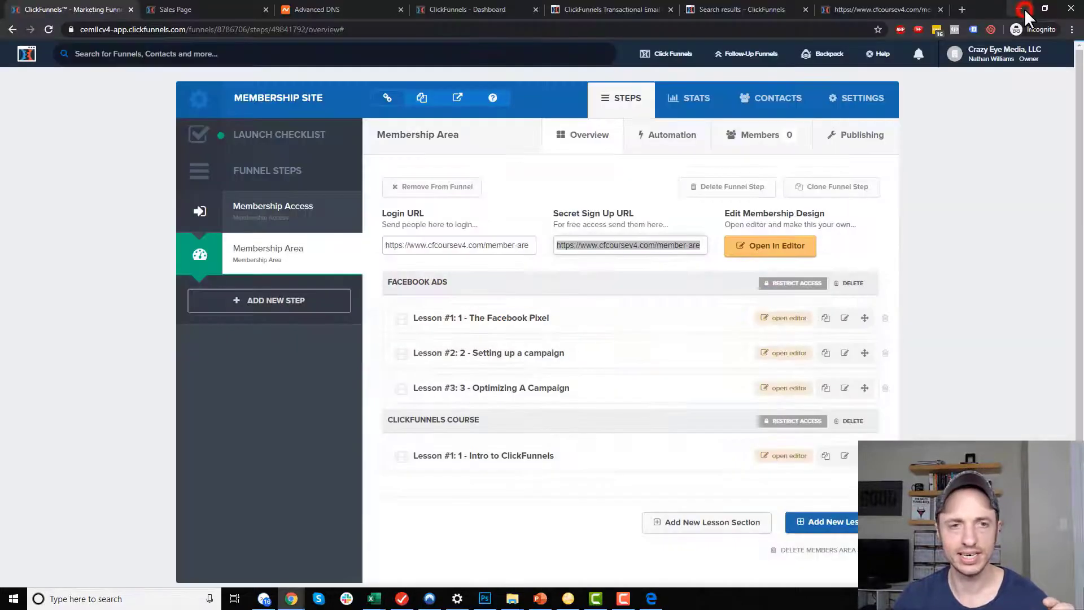
click(983, 308)
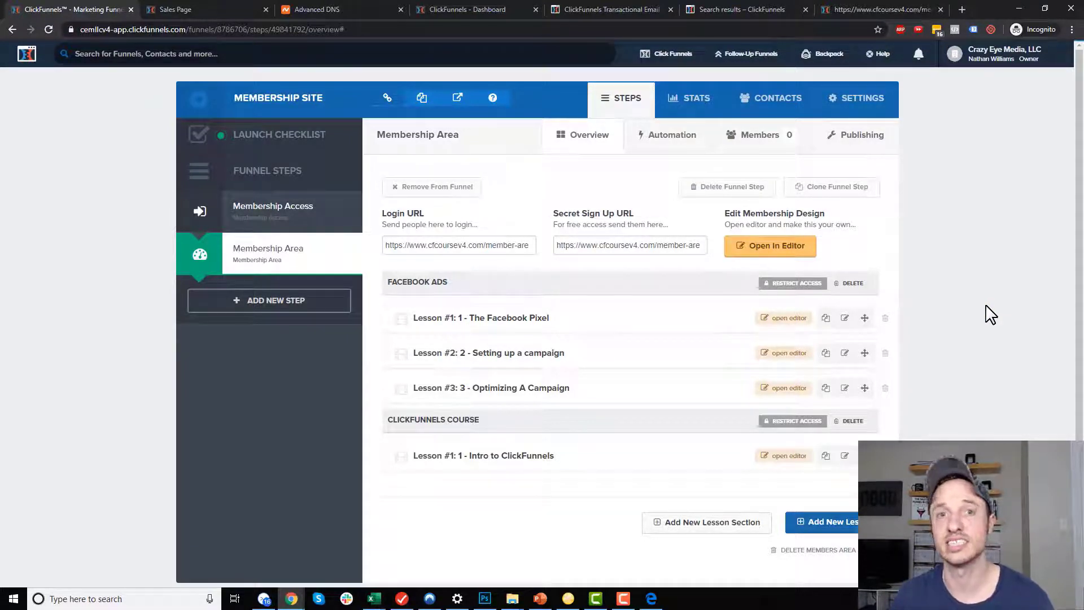
click(704, 526)
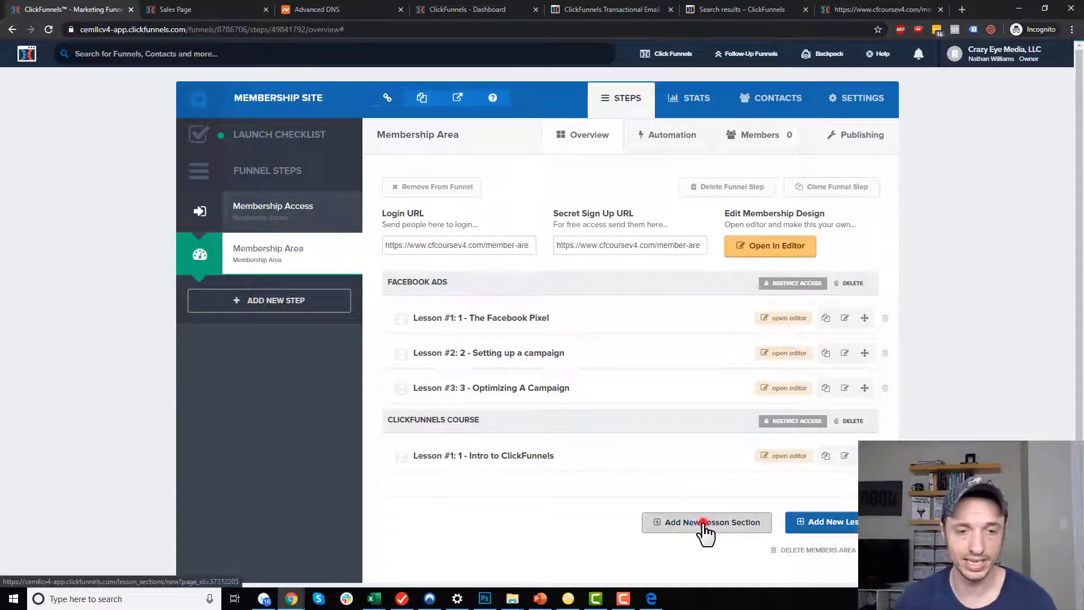
text(Welcome)
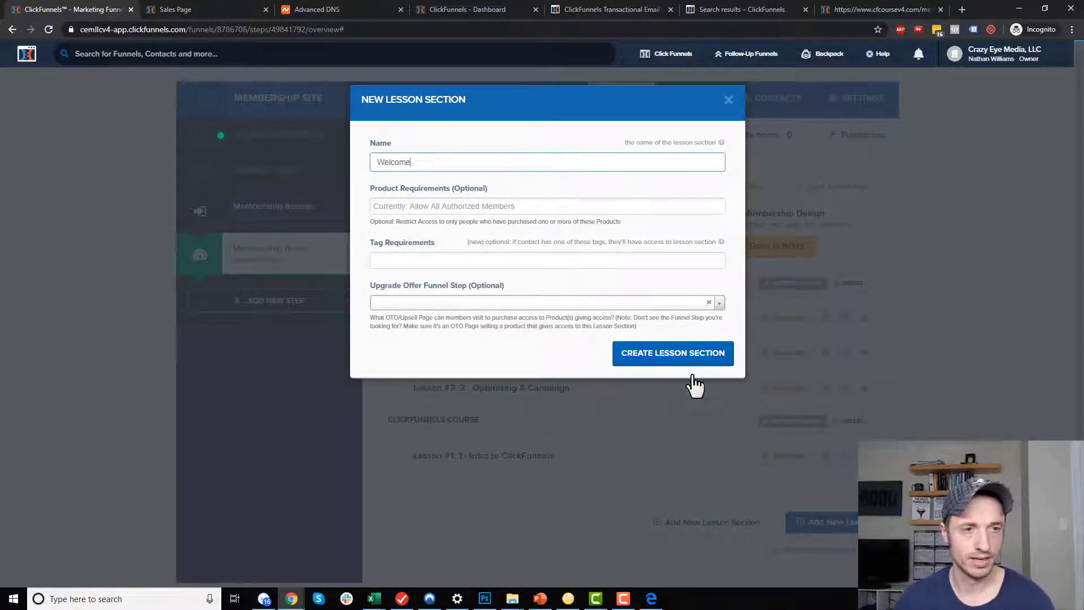
click(471, 207)
click(562, 182)
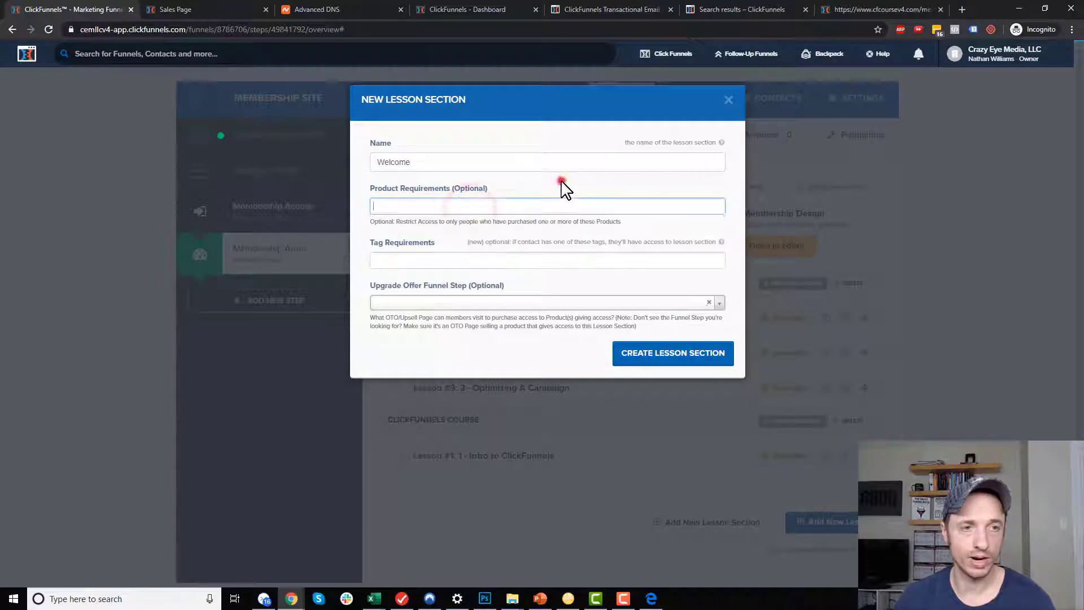
click(701, 351)
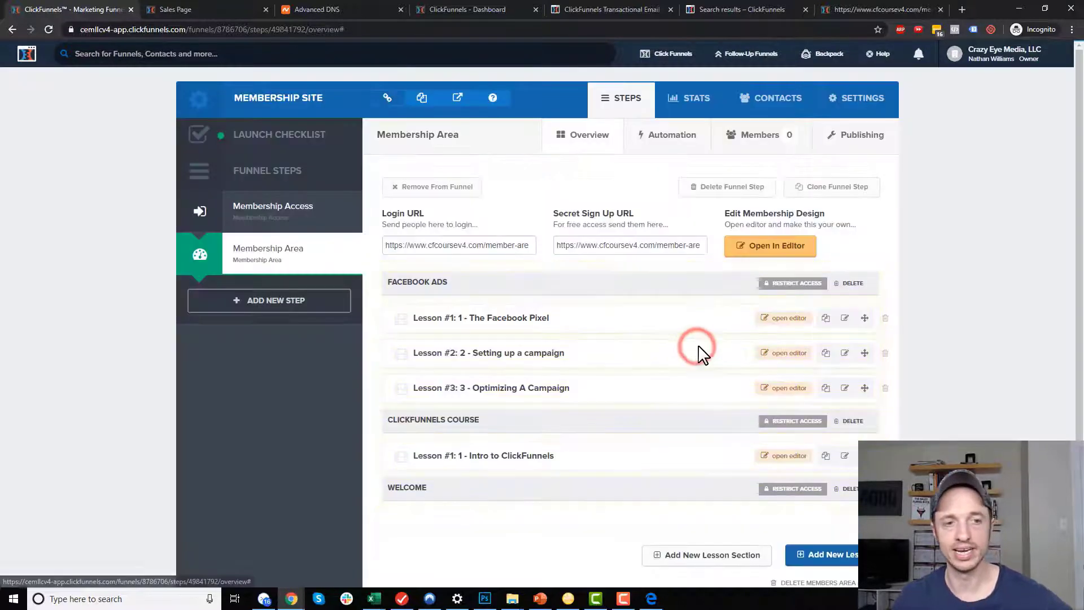
scroll(630, 442, down, 2)
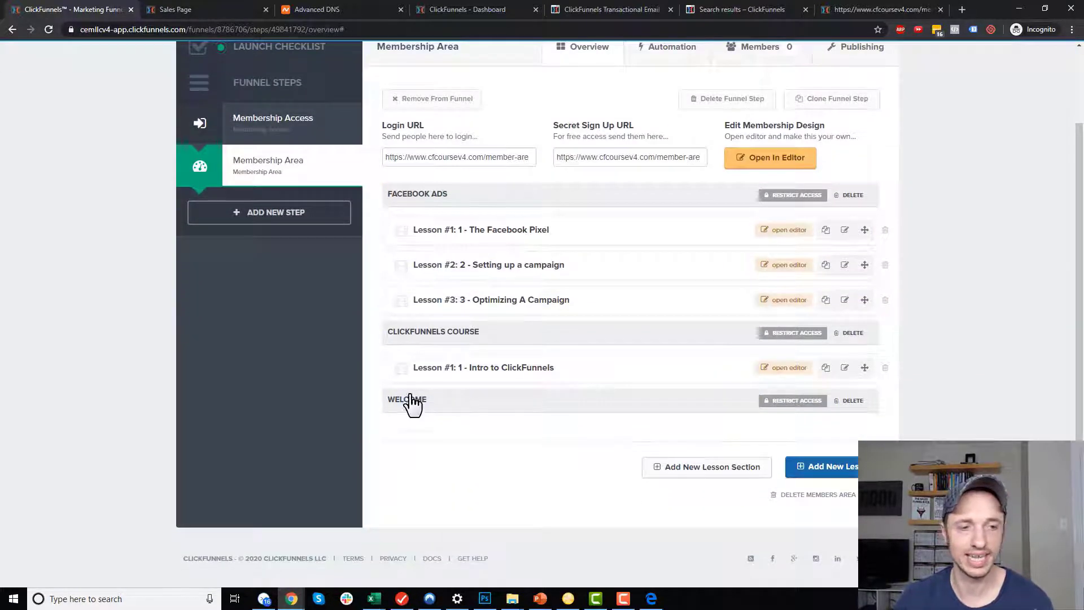
drag(364, 399, 454, 210)
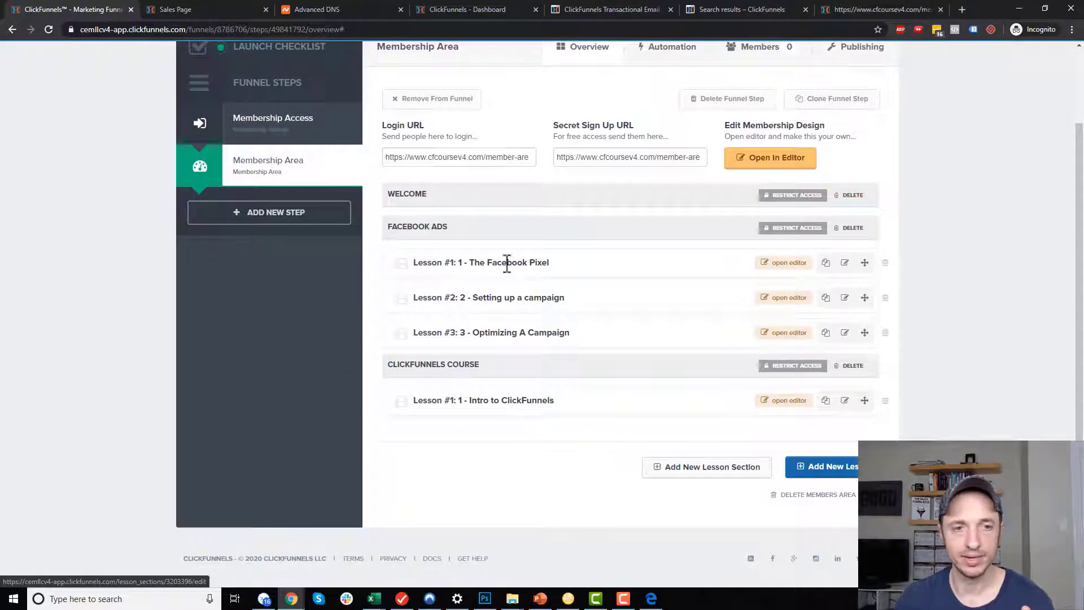
Duplicate the Facebook Pixel lesson into the Welcome section as 'Welcome Message' and reload.
click(827, 264)
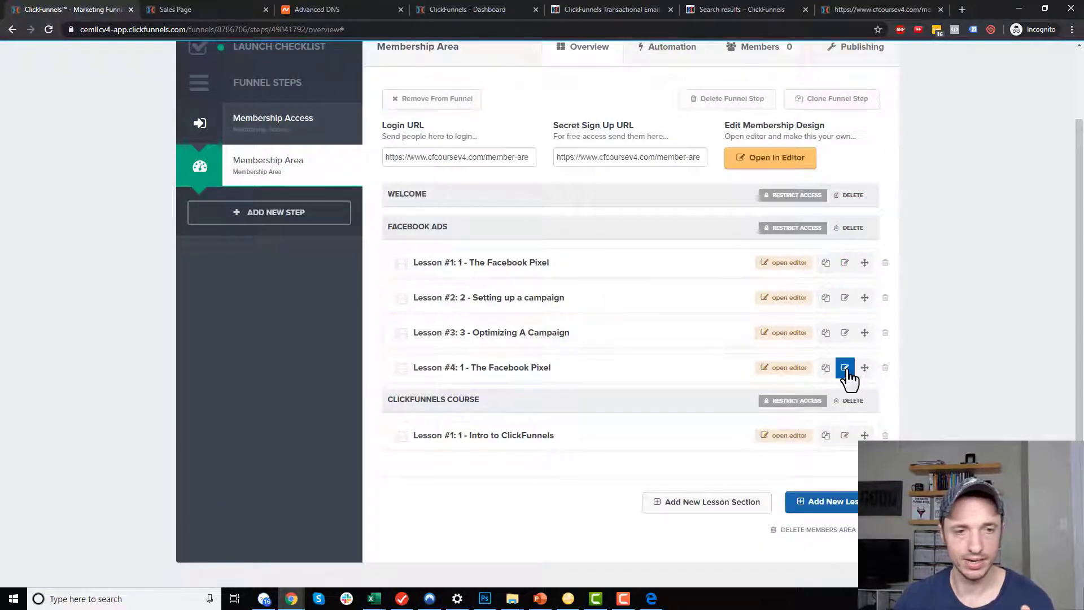
click(845, 369)
click(480, 167)
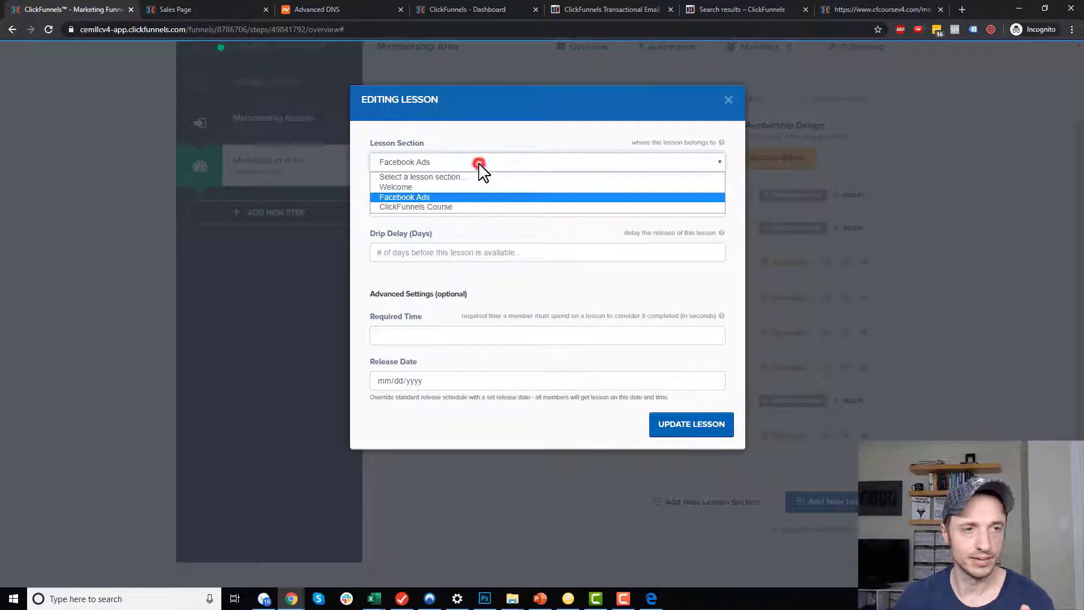
click(467, 184)
triple_click(498, 209)
text(Welcome Message)
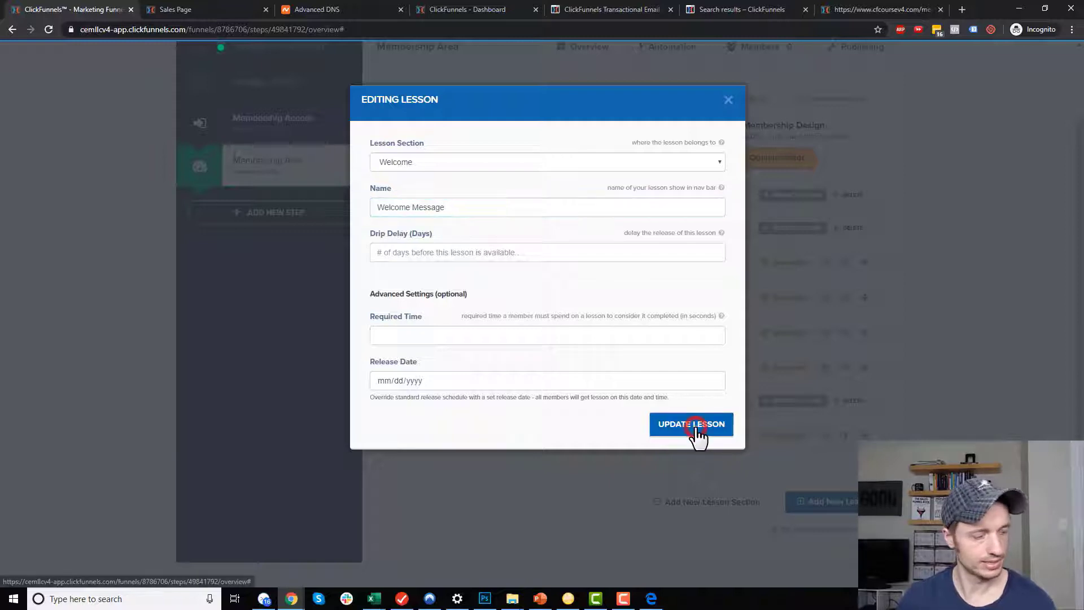
click(697, 430)
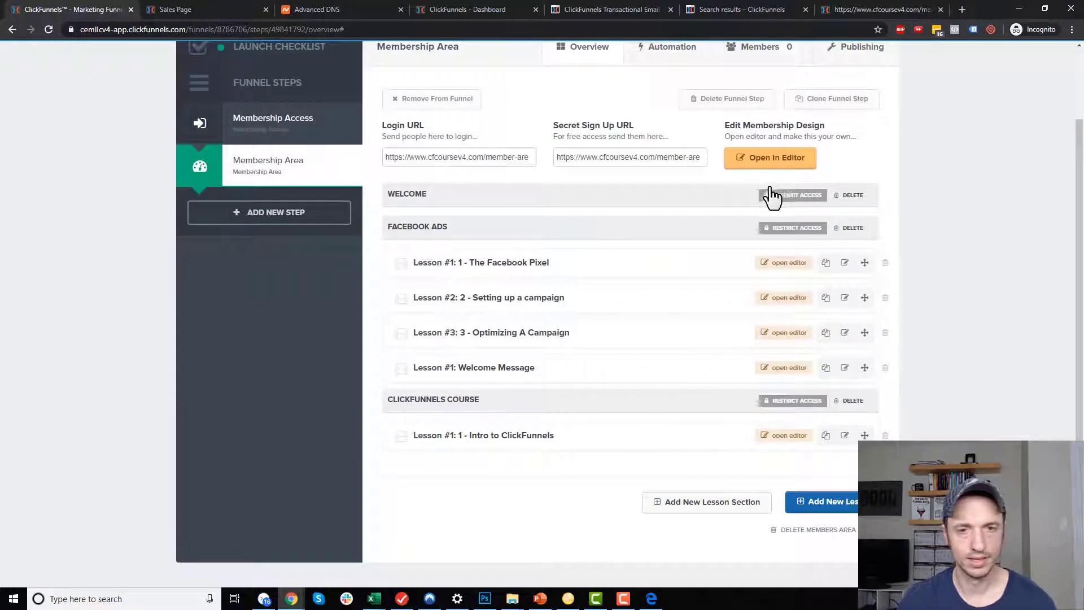
click(49, 28)
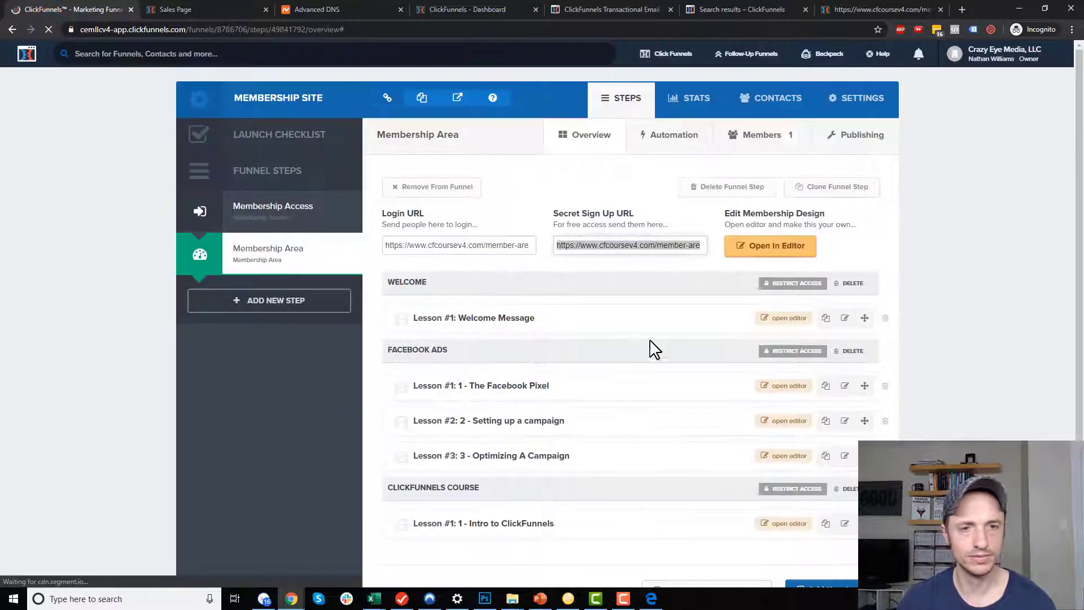
Set the Welcome Message page heading to 'WELCOME!!!' and video title 'WELCOME TO MY SITE!!!', then save.
click(789, 317)
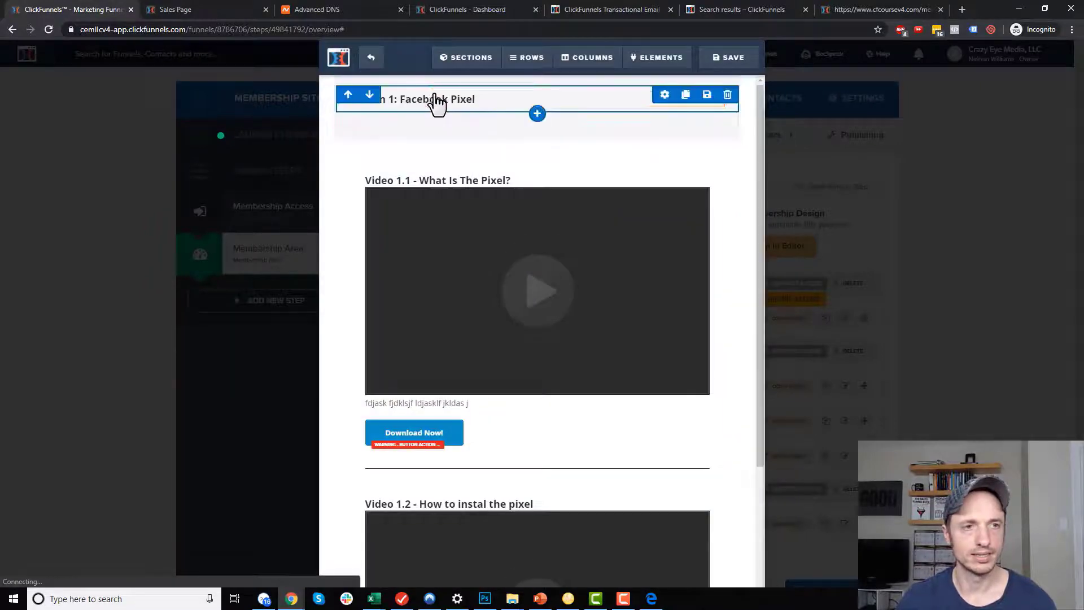
click(435, 96)
triple_click(496, 99)
text(WLE)
text(COME!!!)
triple_click(528, 163)
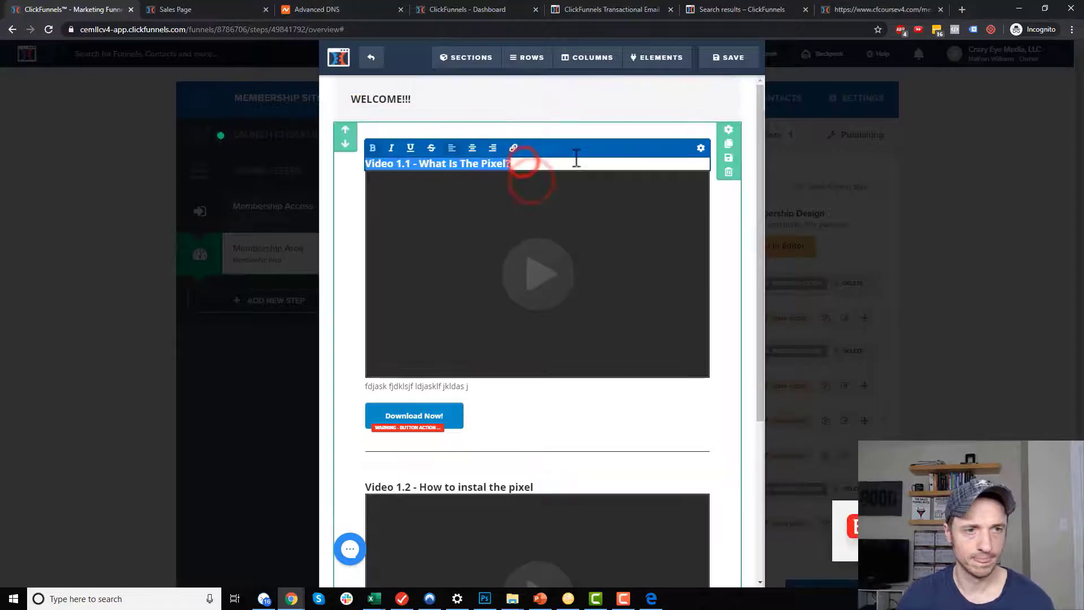
text(WELCOME TO M)
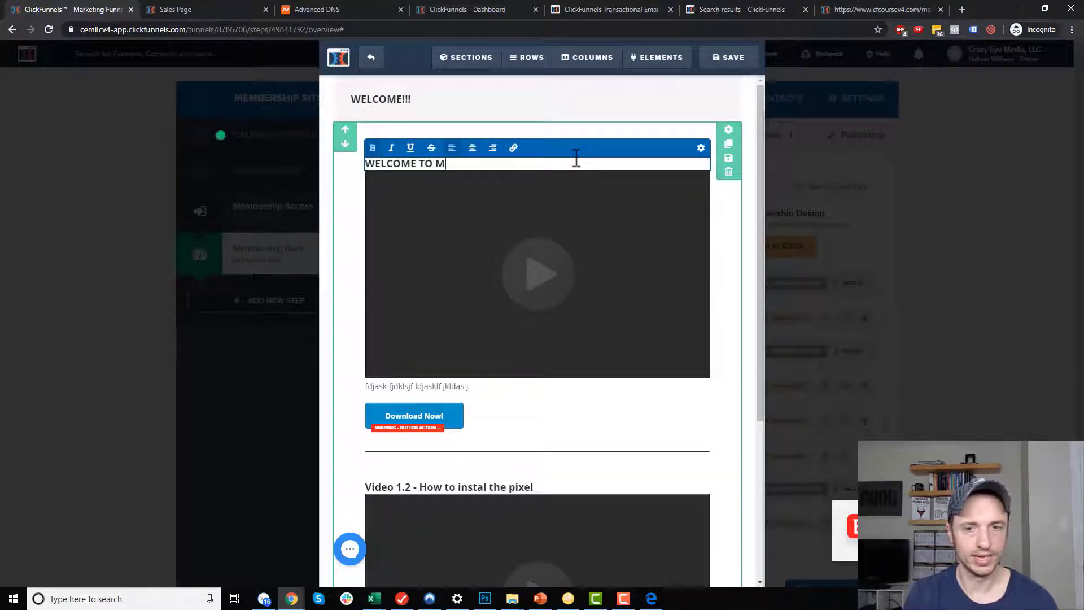
text(Y SITE!!!)
click(734, 58)
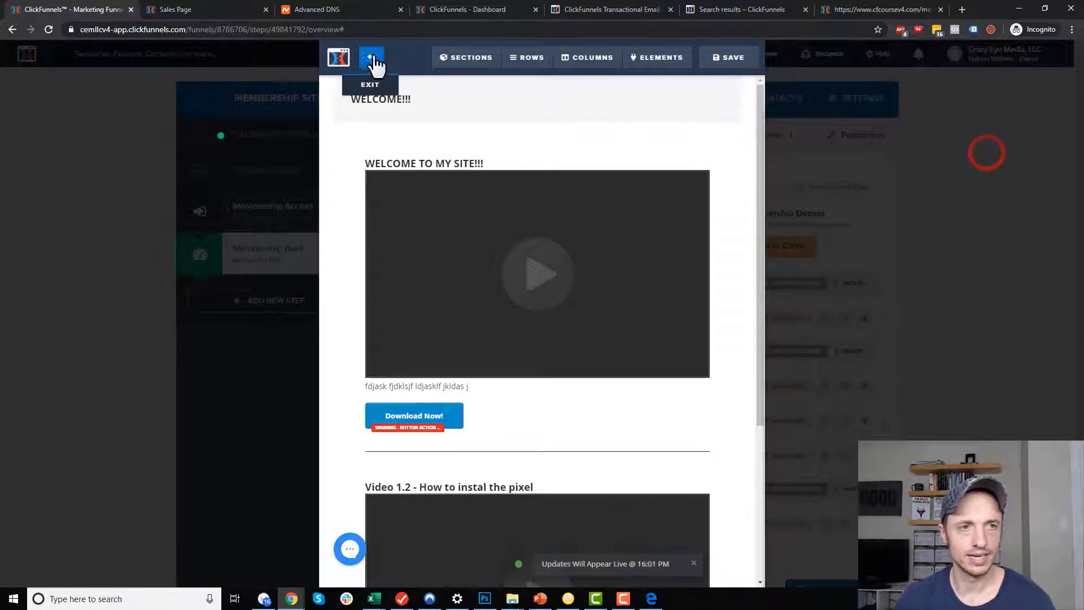
click(374, 58)
Refresh the member area in Edge to show the Welcome section and its Welcome Message lesson.
click(650, 598)
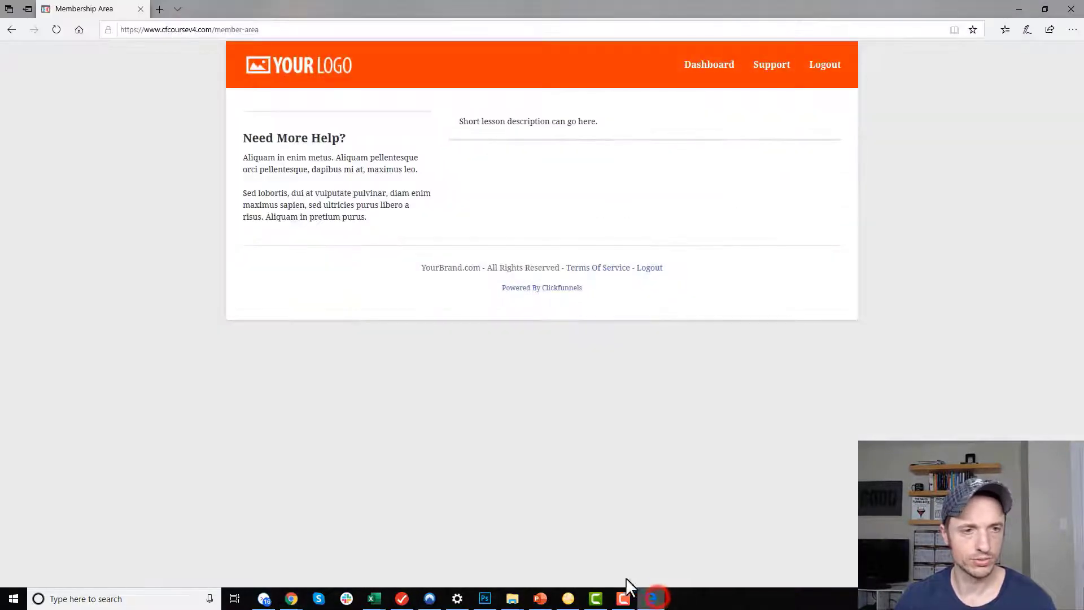
click(279, 427)
key(F5)
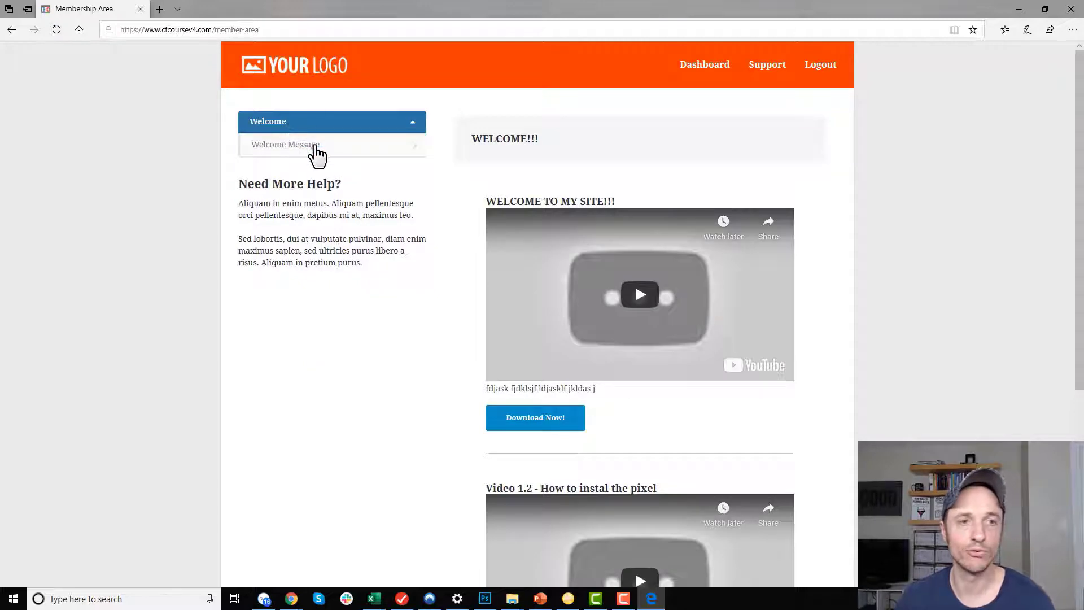
click(511, 138)
scroll(559, 232, down, 3)
scroll(570, 234, up, 3)
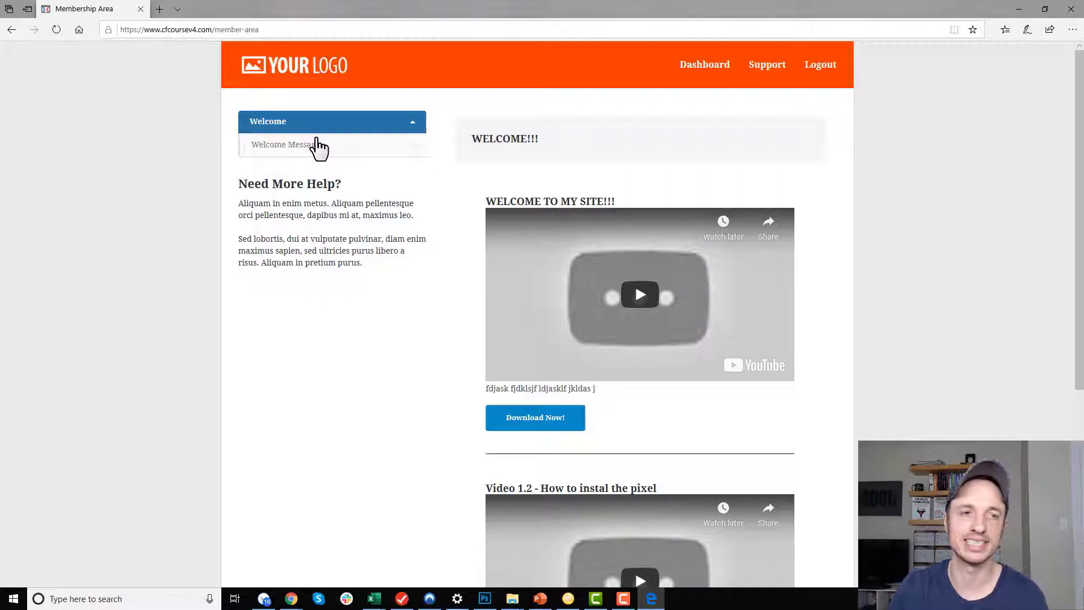
Add a paid Red Shoes purchase ($50.00) to the test member's contact profile.
click(1020, 9)
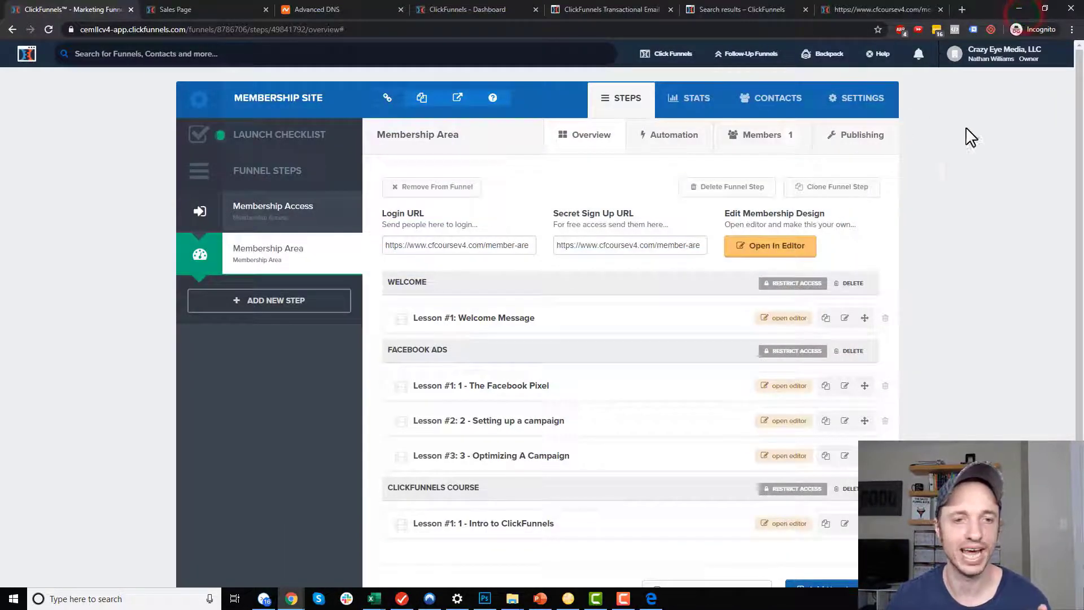
click(771, 139)
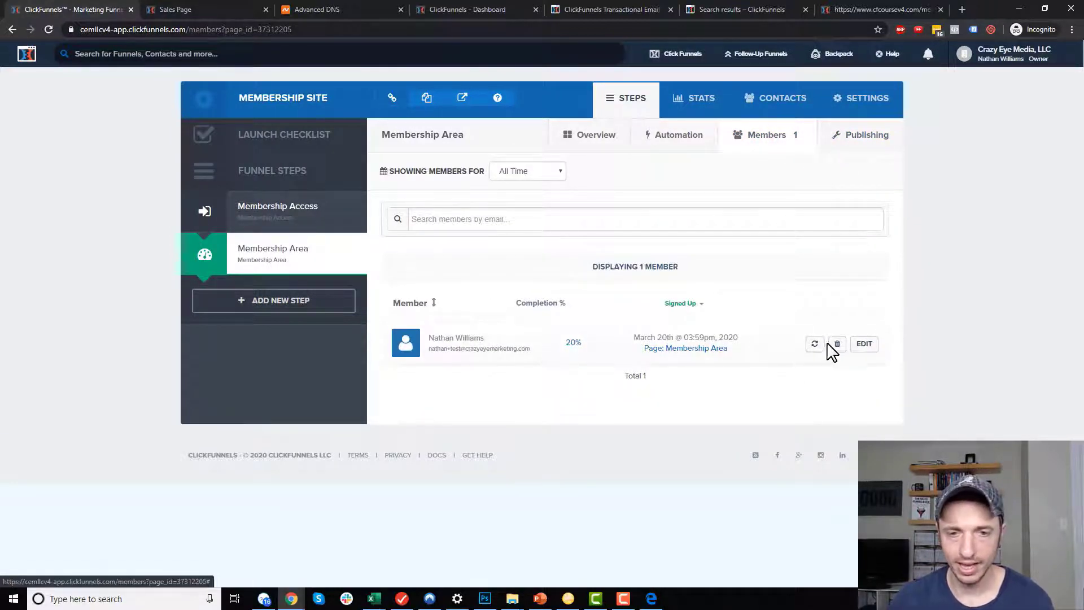
click(864, 345)
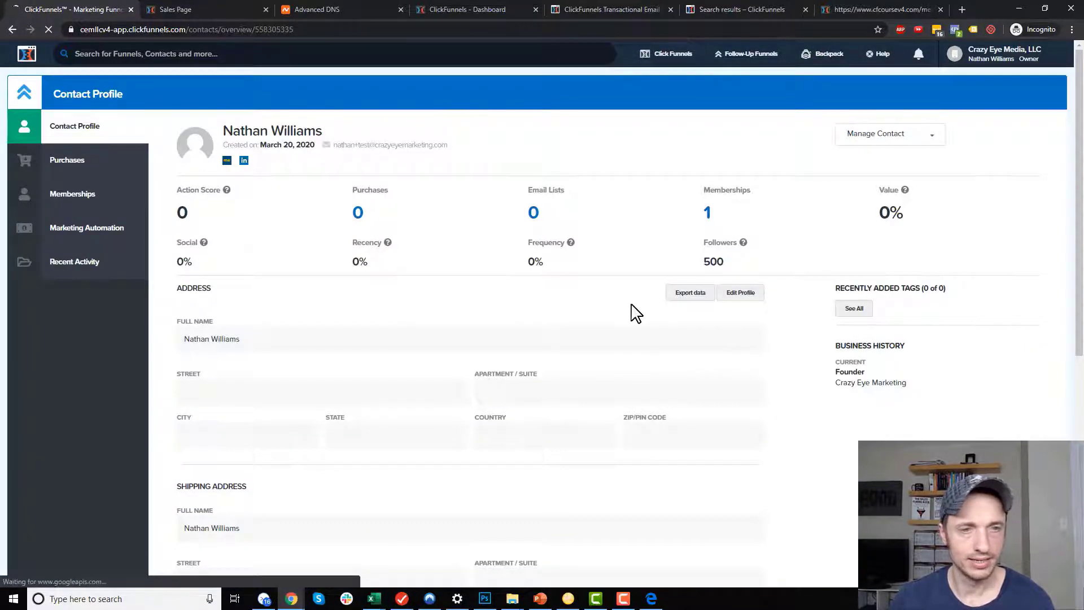
click(71, 163)
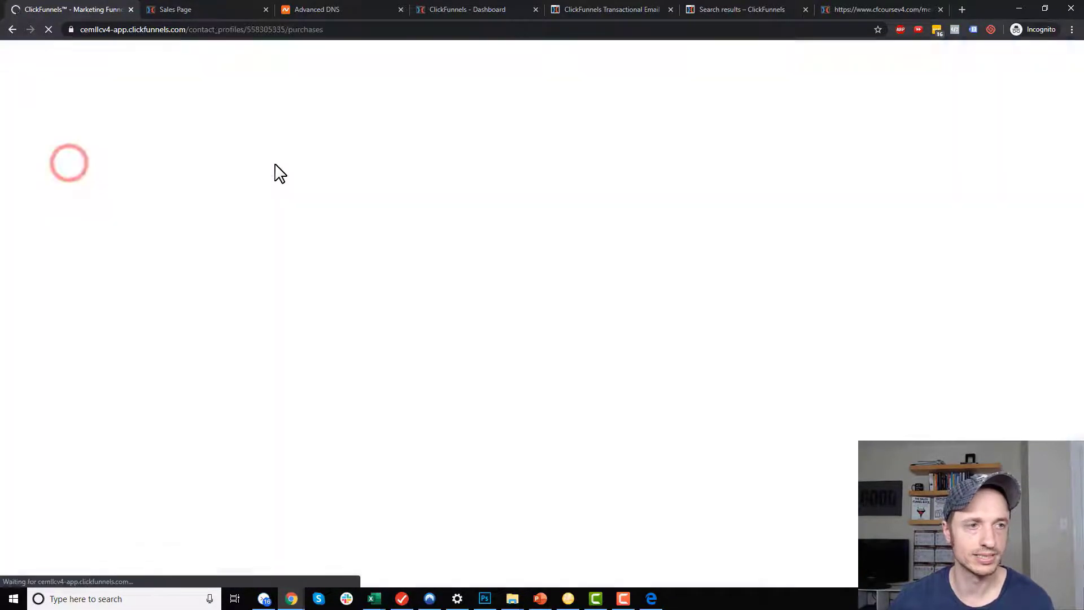
click(1004, 145)
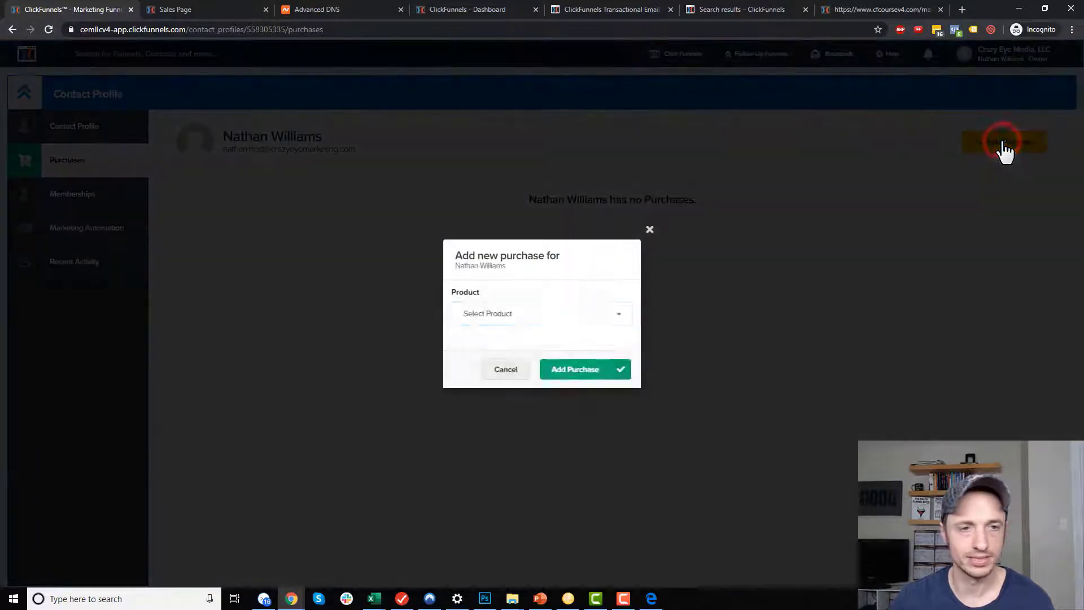
click(559, 314)
click(493, 376)
click(580, 372)
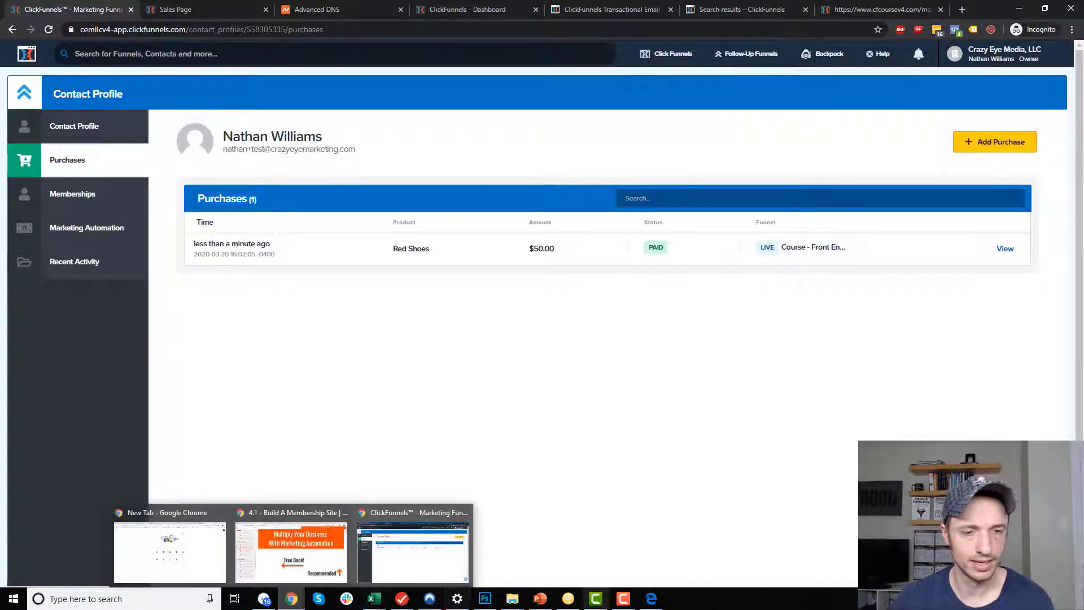
click(652, 599)
Reload the member area, log out, and sign back in with the test account's email.
click(412, 451)
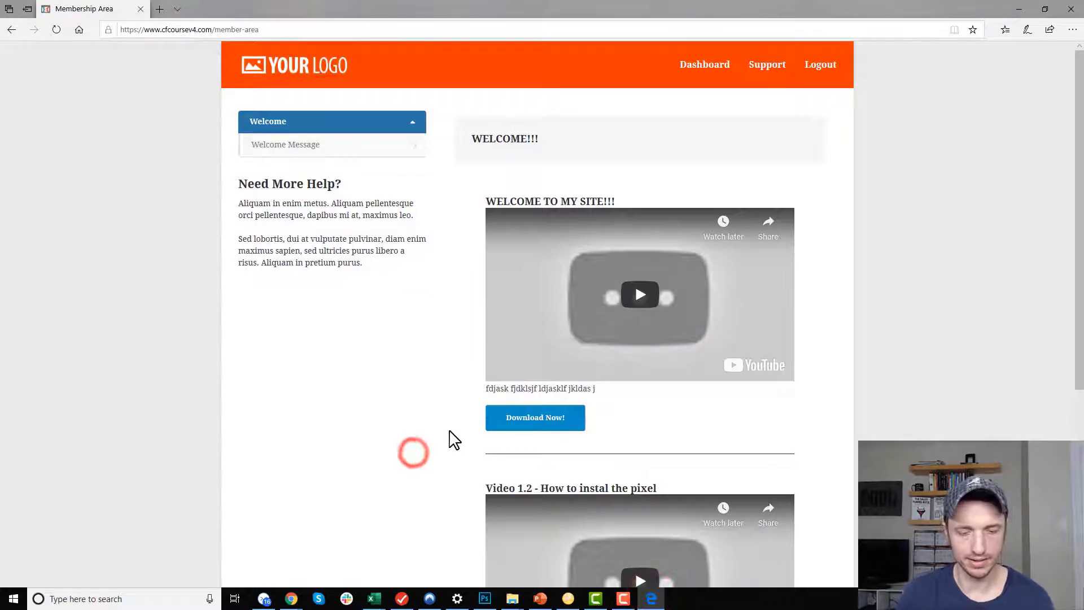
key(F5)
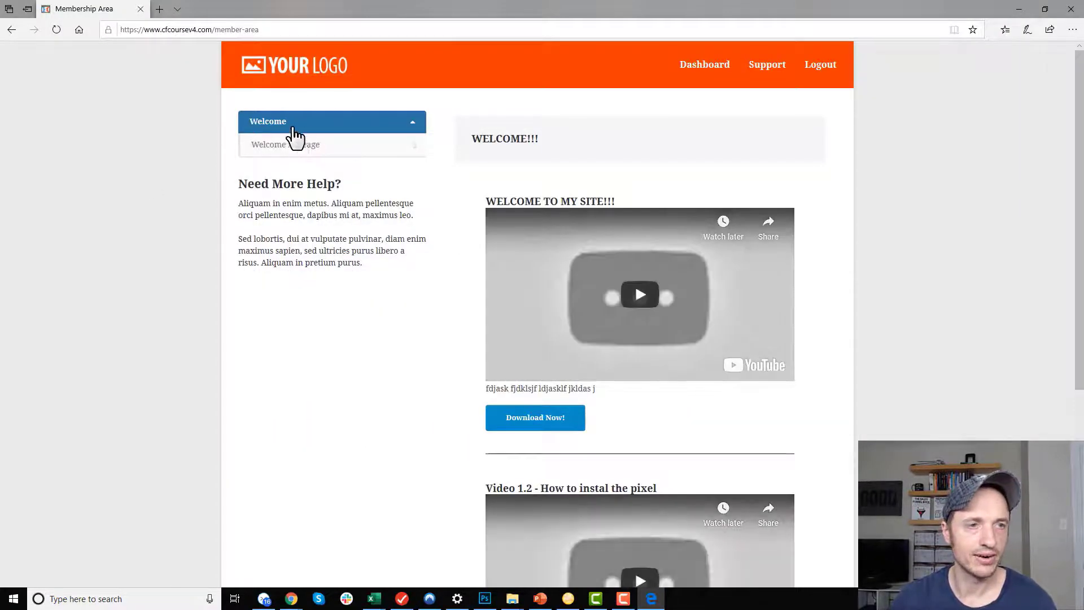
click(822, 70)
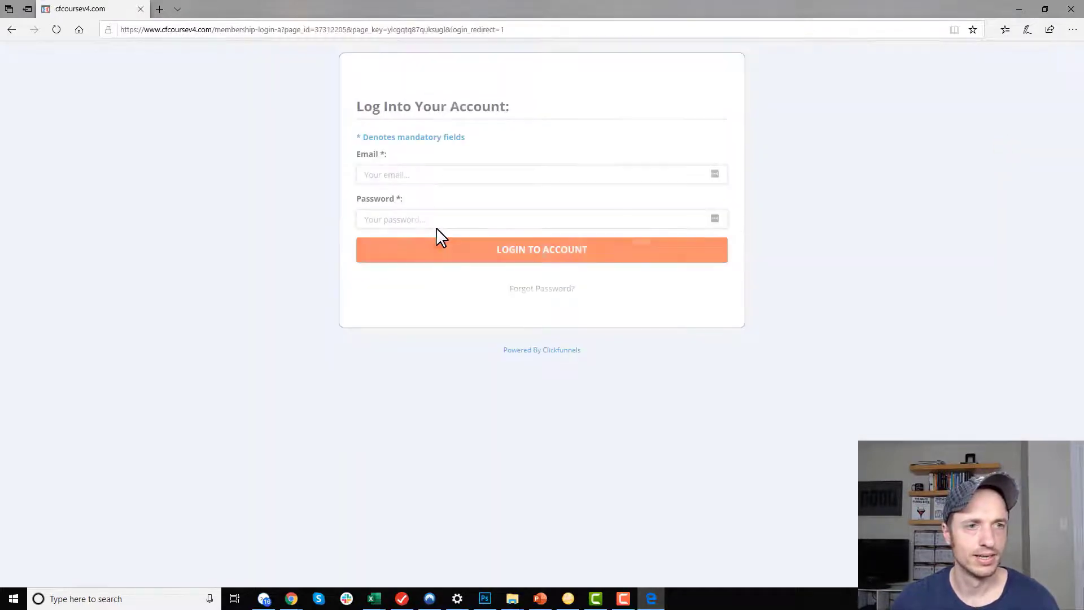
click(564, 173)
text(nathan)
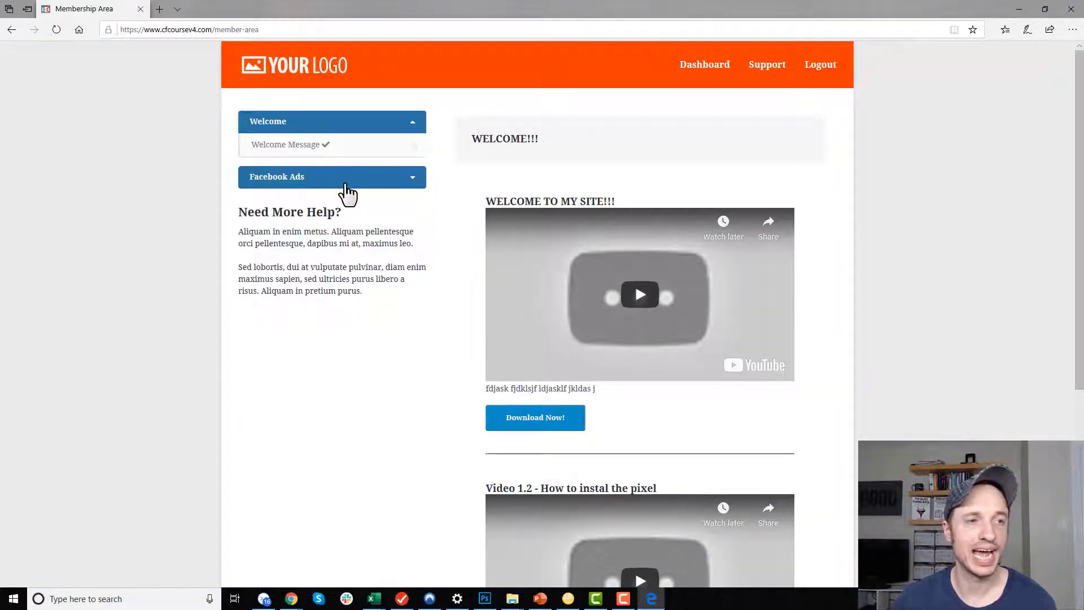
Expand Facebook Ads and view its three lessons, ending on Lesson 1: Facebook Pixel.
click(381, 183)
click(342, 201)
click(387, 220)
click(384, 249)
click(375, 224)
click(375, 207)
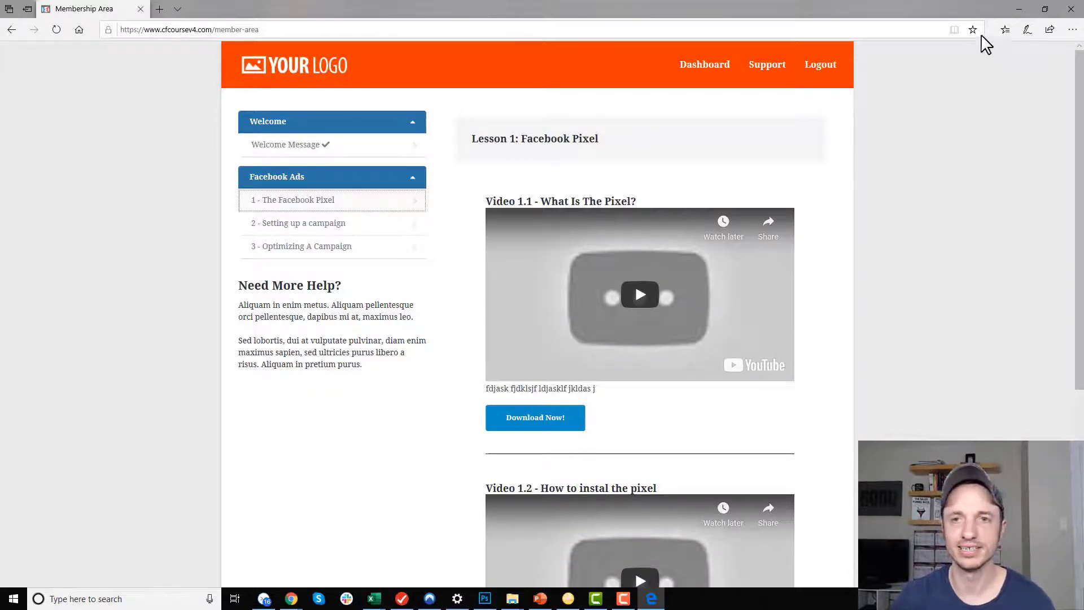
Add an OTO 1 Product purchase ($10.00) to the test contact, then log out of the member area.
click(1020, 8)
click(995, 142)
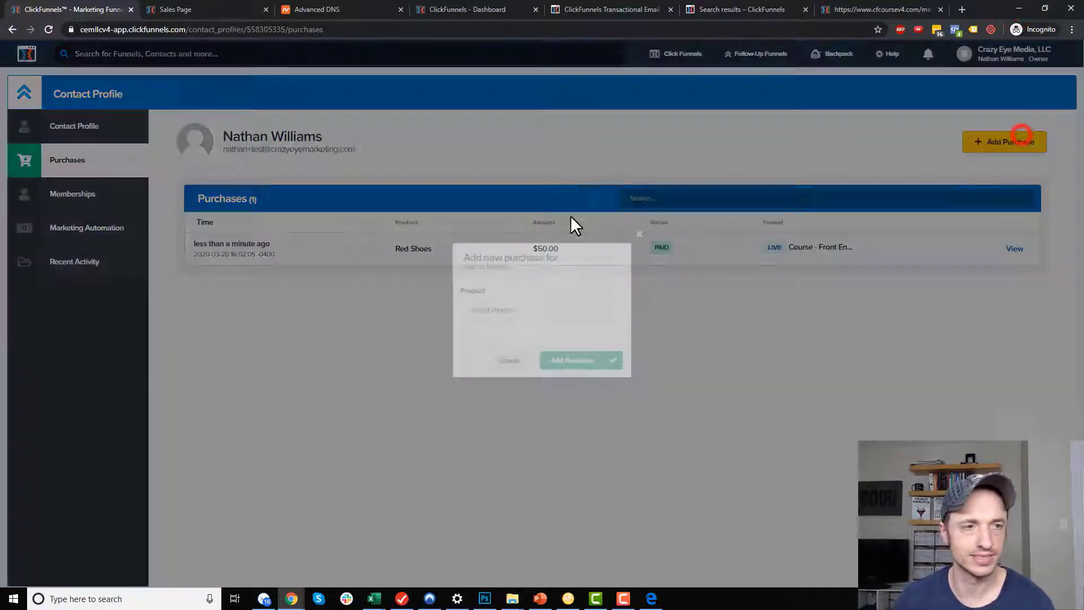
click(534, 314)
click(512, 339)
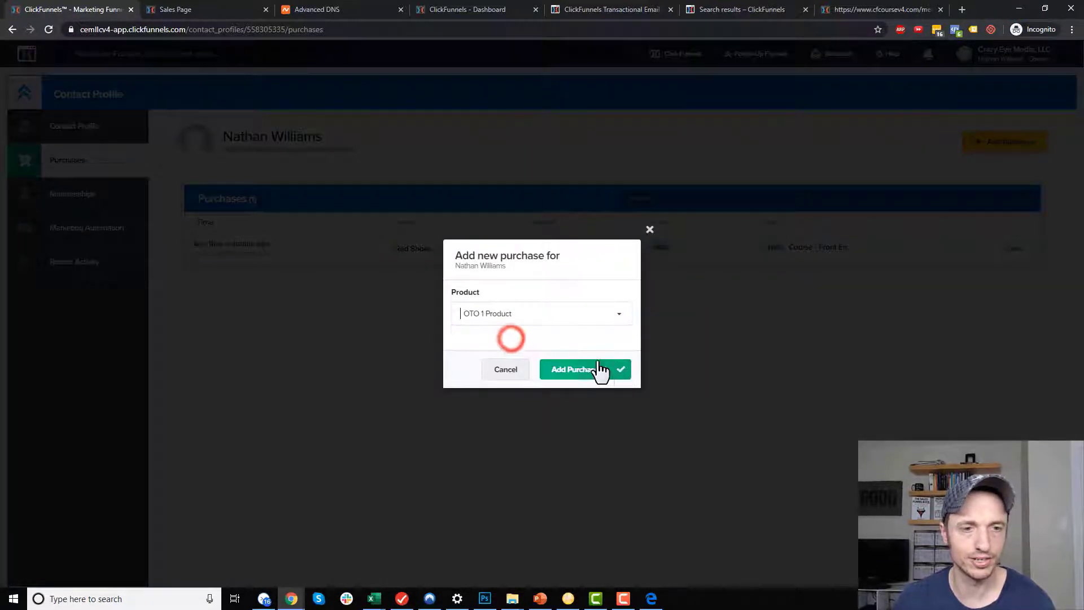
click(601, 370)
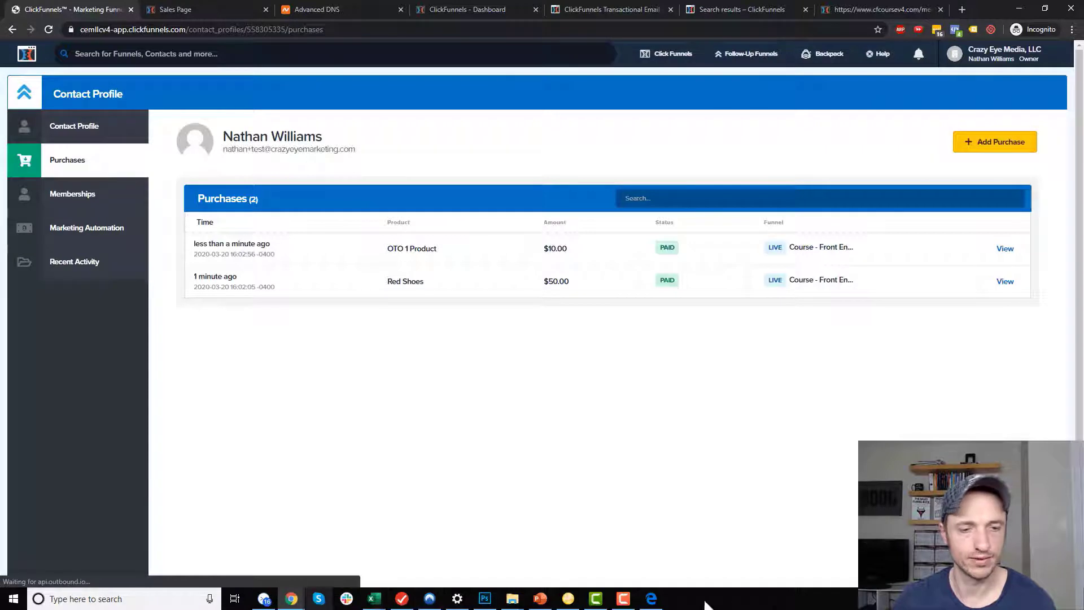
click(651, 598)
click(825, 68)
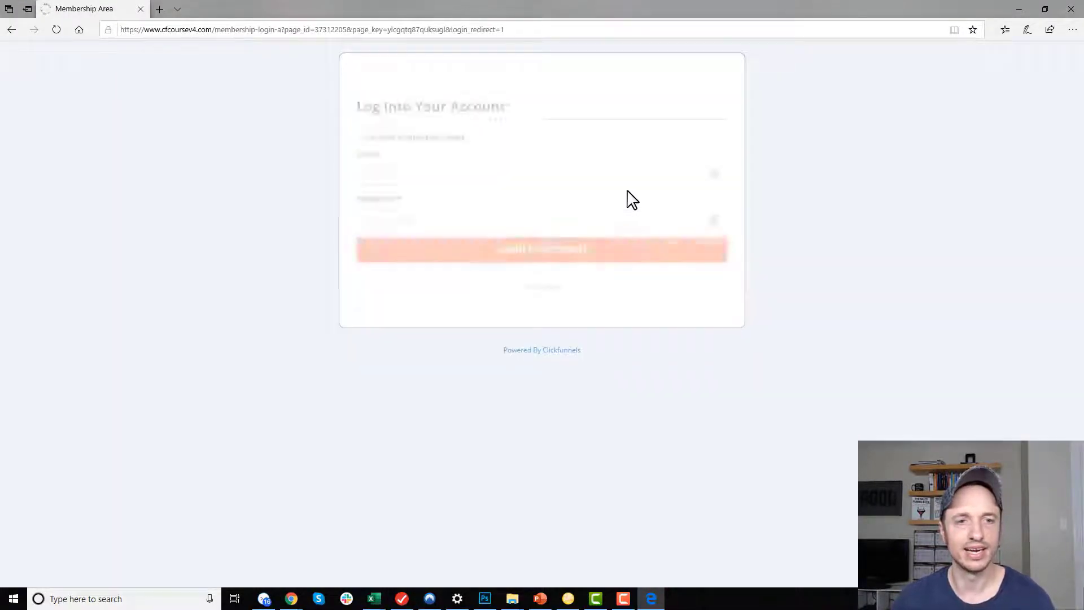
Log back in, open '1 - Intro to ClickFunnels' under ClickFunnels Course, then close Edge.
click(637, 172)
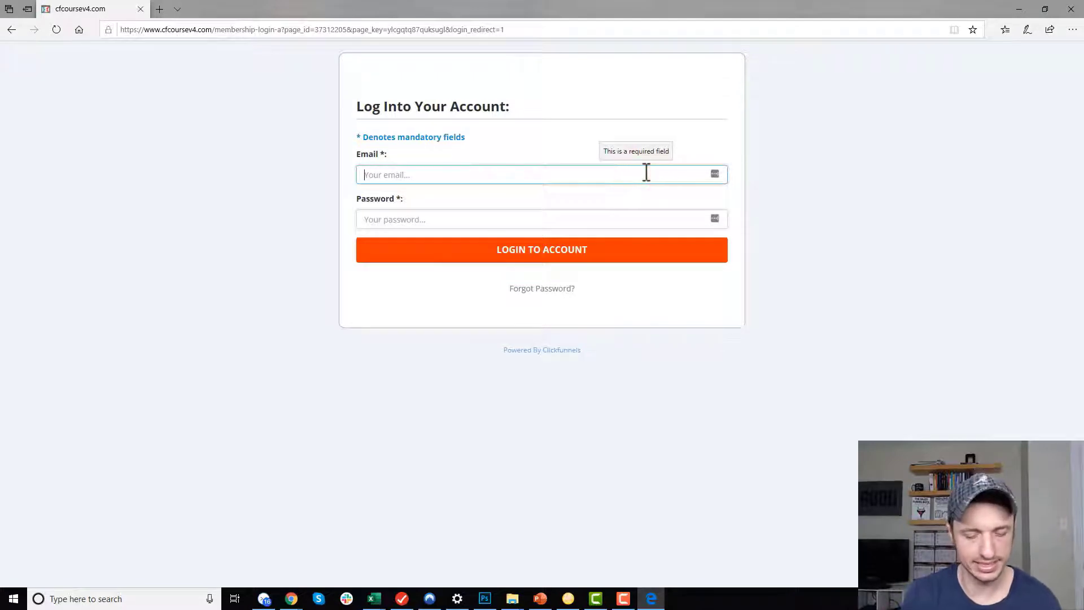
text(natha)
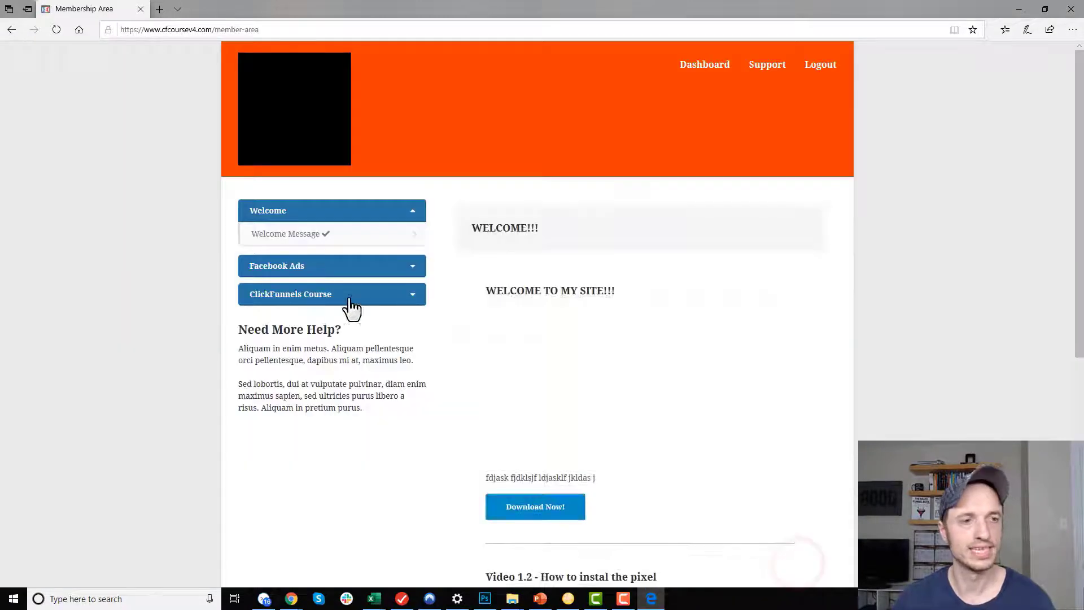
click(339, 295)
click(319, 230)
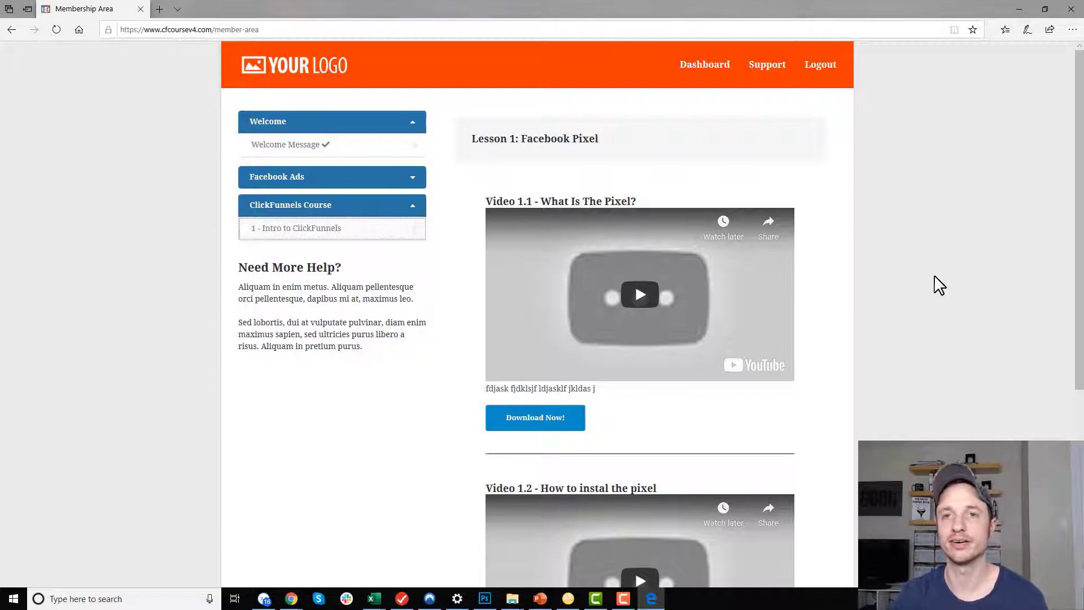
click(1071, 9)
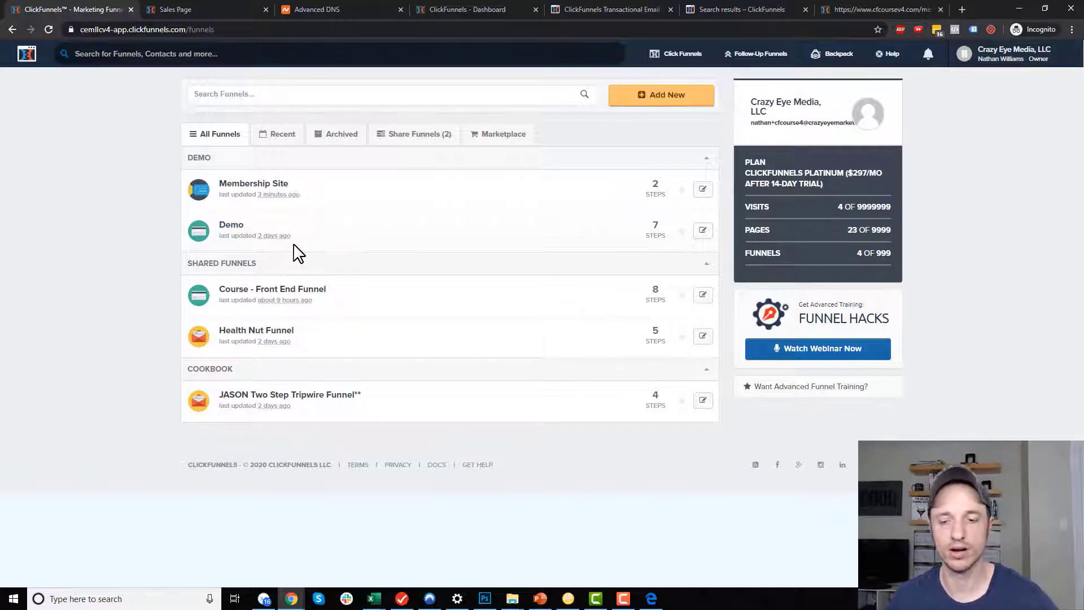
Show the products of Course - Front End Funnel's Order Form step: Red Shoes at $50.00.
click(280, 289)
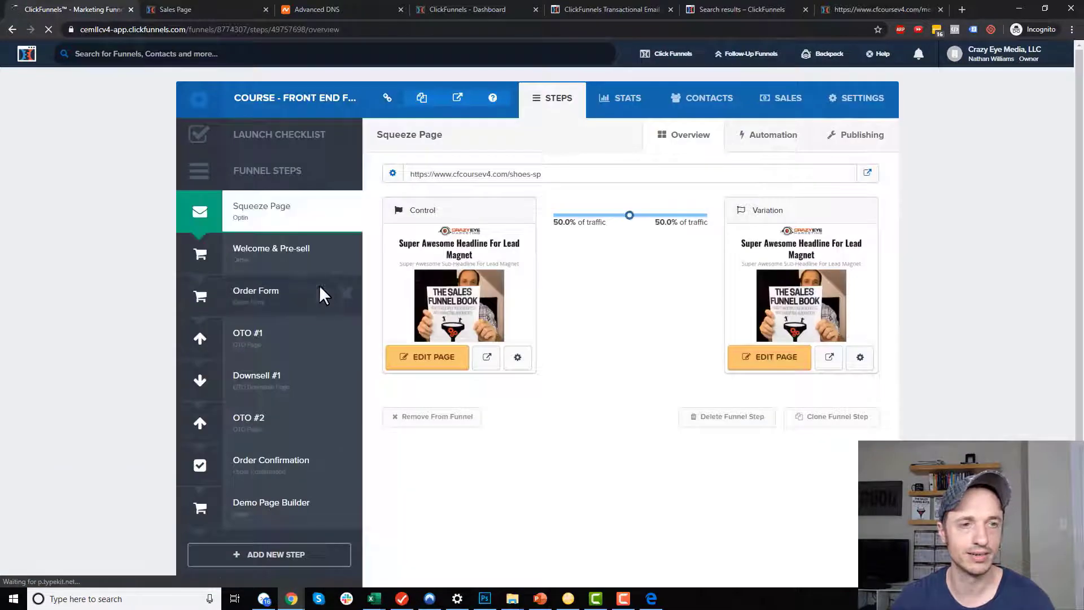
click(286, 297)
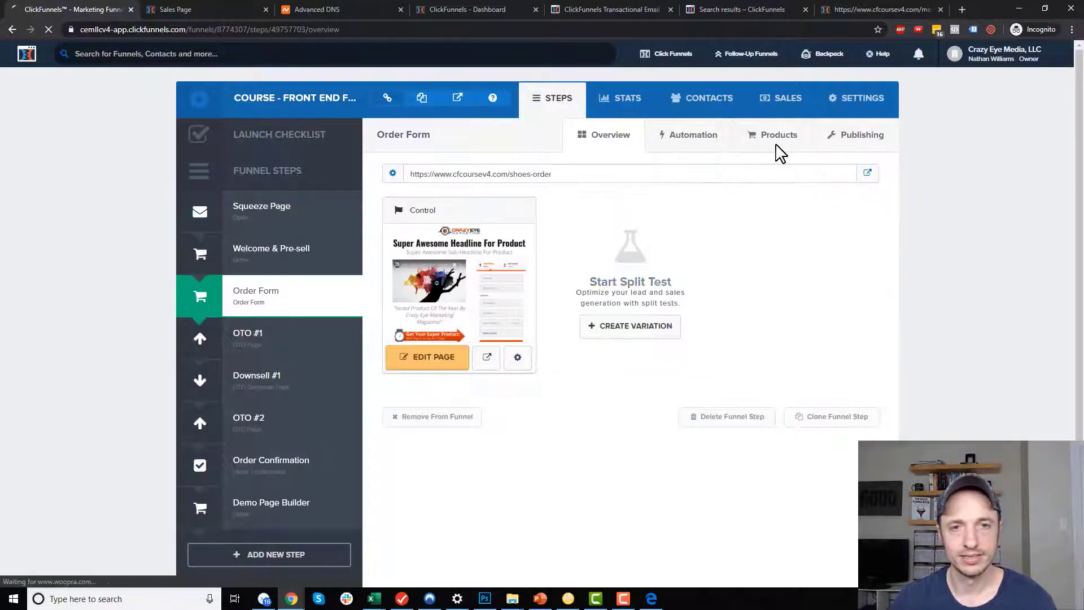
click(775, 139)
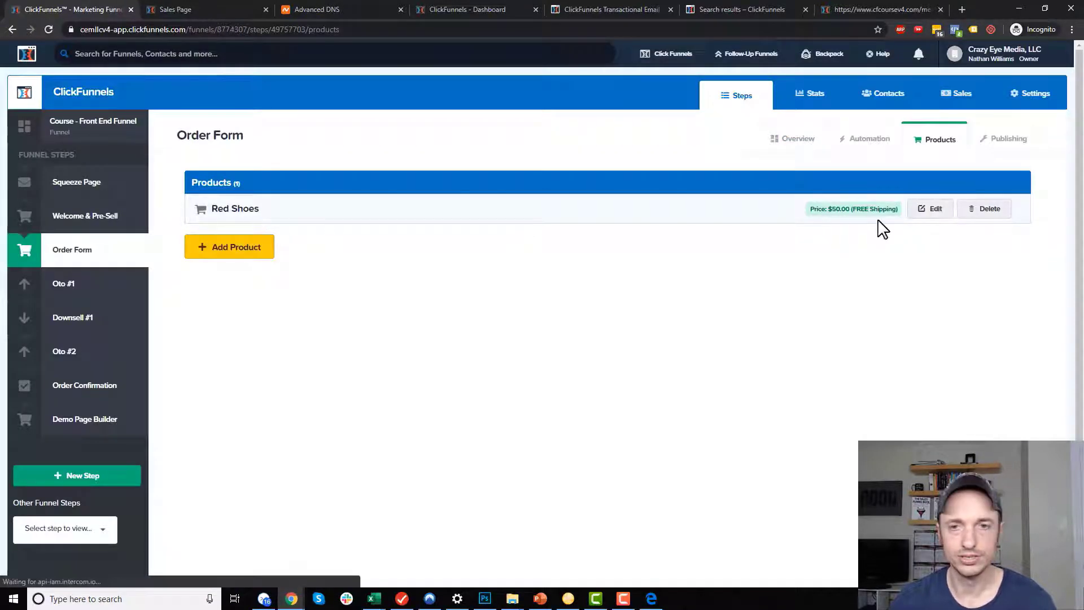
Edit Red Shoes and set its fulfillment thank-you page to Membership Site: Membership Area.
click(935, 214)
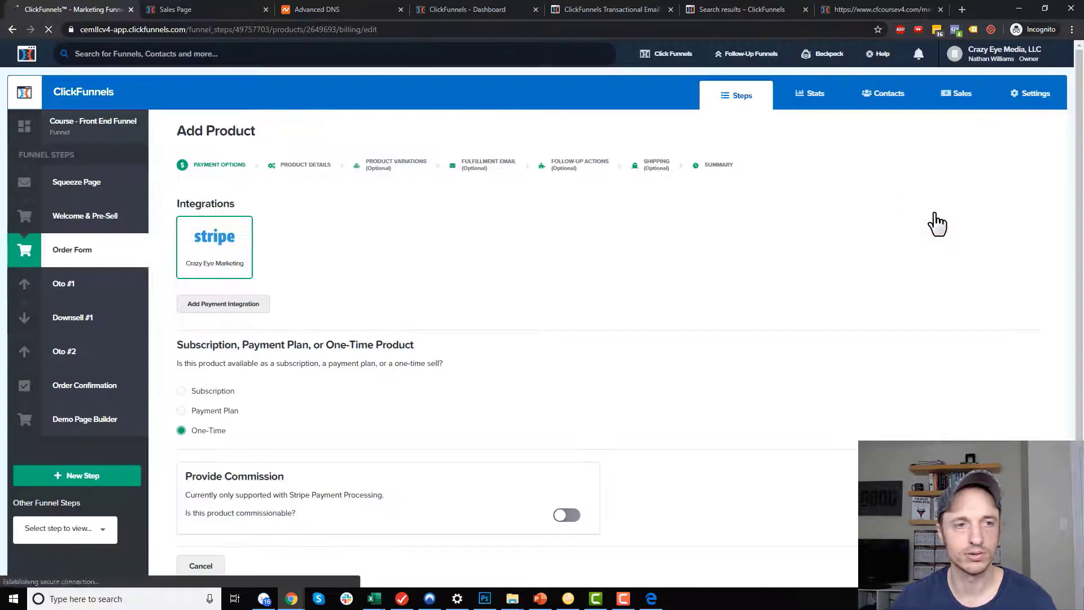
click(498, 169)
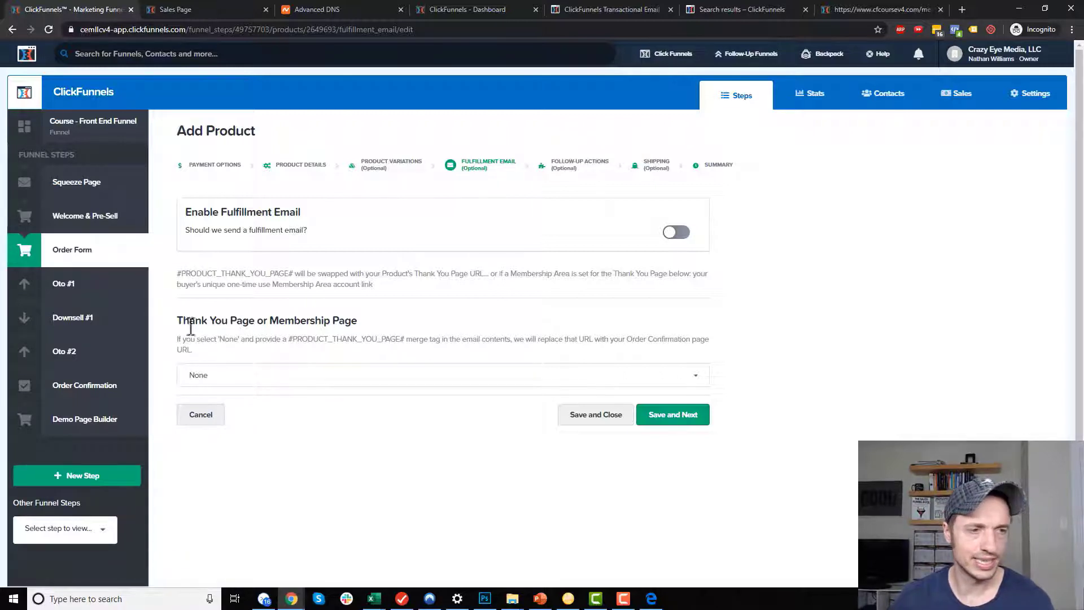
click(353, 375)
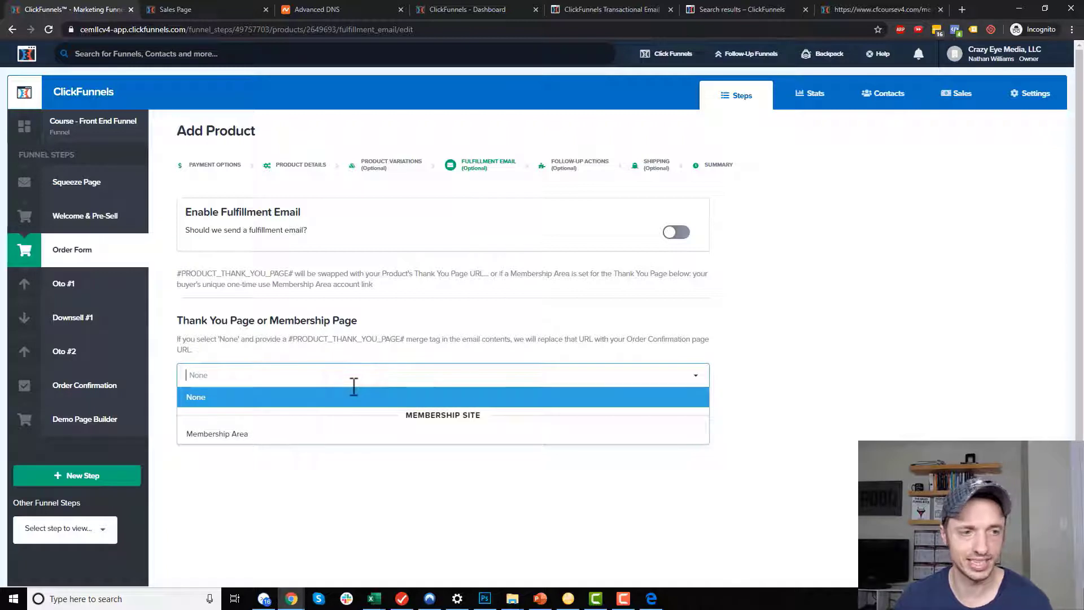
click(270, 438)
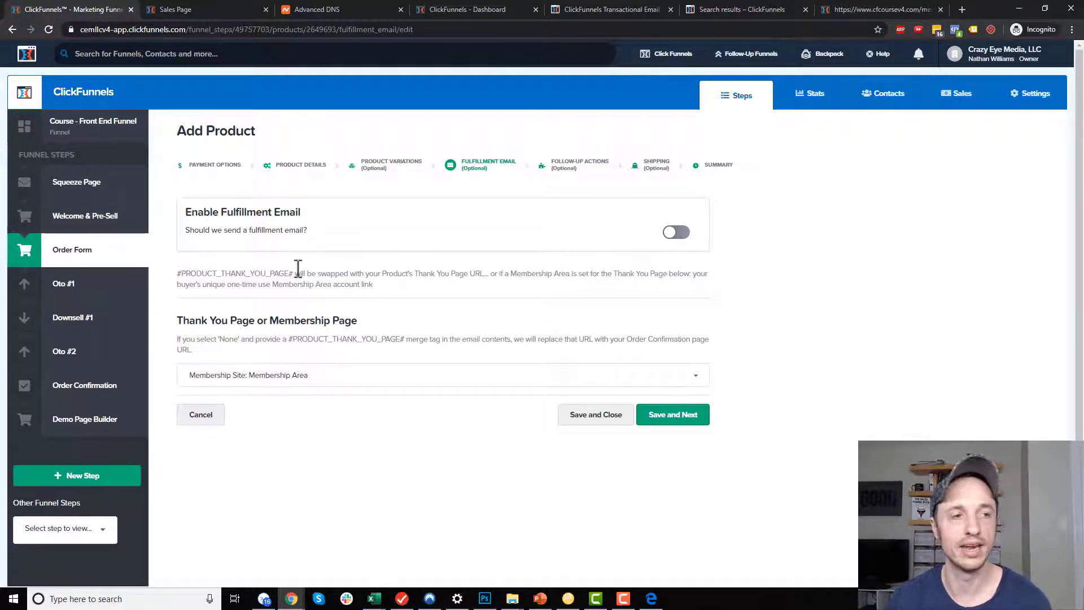
Enable the fulfillment email with subject 'Access your purchase here' and repeat it in the body with '!'.
click(674, 234)
scroll(621, 237, down, 1)
click(547, 241)
text(Access your purchase here)
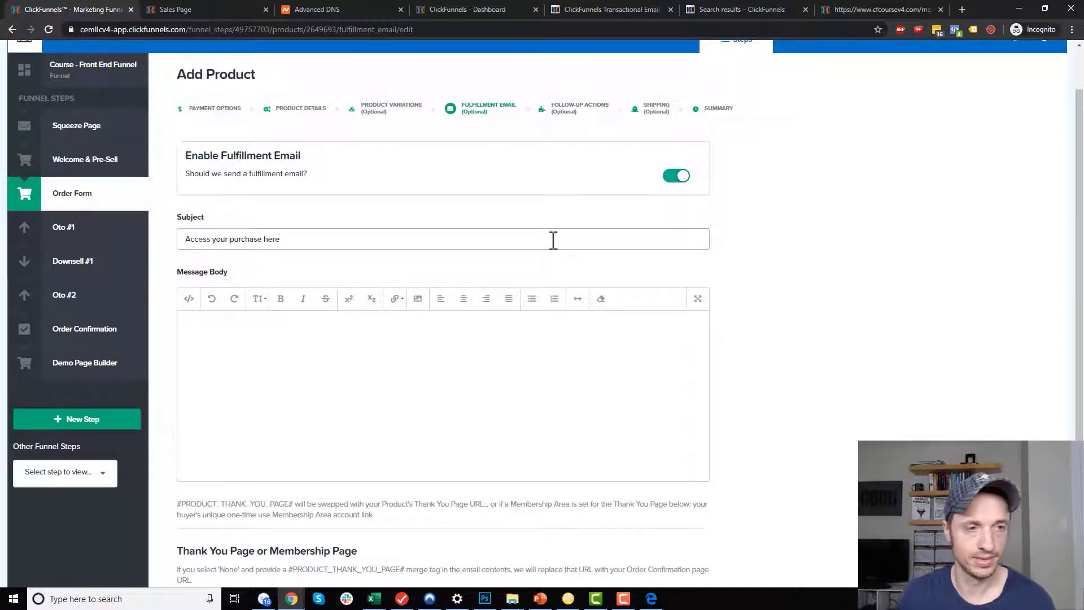
key(ctrl+a)
key(ctrl+c)
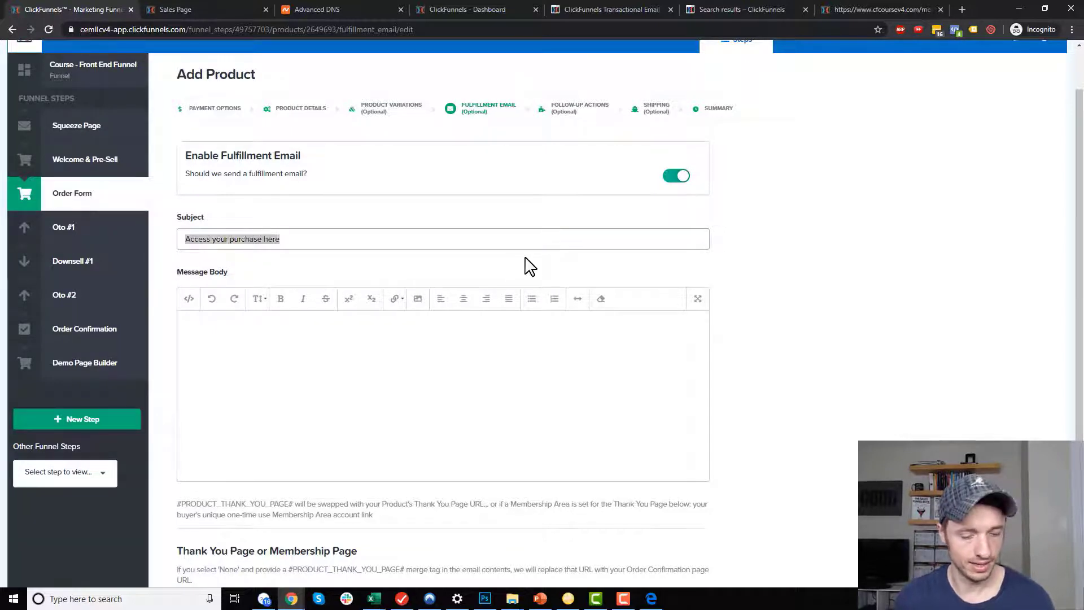
click(418, 339)
key(ctrl+v)
text(!)
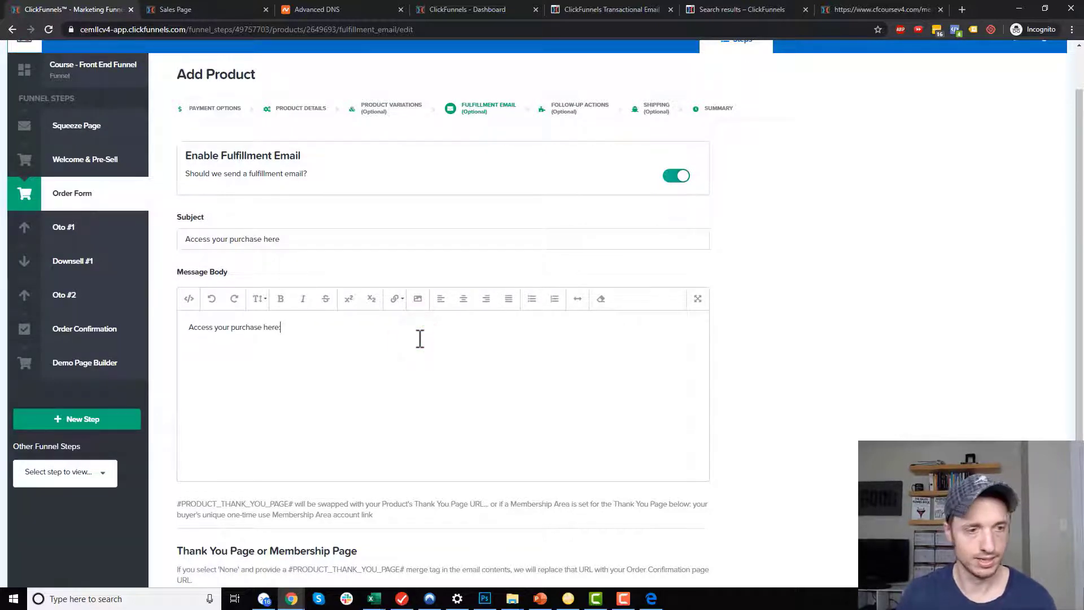
Copy the #PRODUCT_THANK_YOU_PAGE# merge tag into the message body and select it.
scroll(256, 360, down, 2)
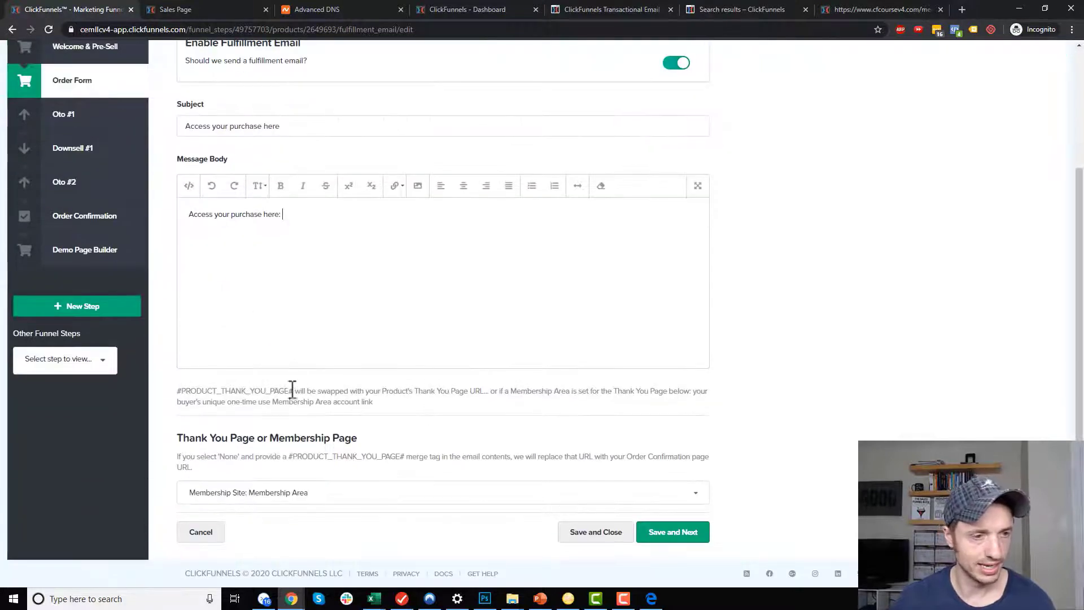
drag(177, 391, 294, 391)
key(ctrl+c)
click(375, 214)
key(ctrl+v)
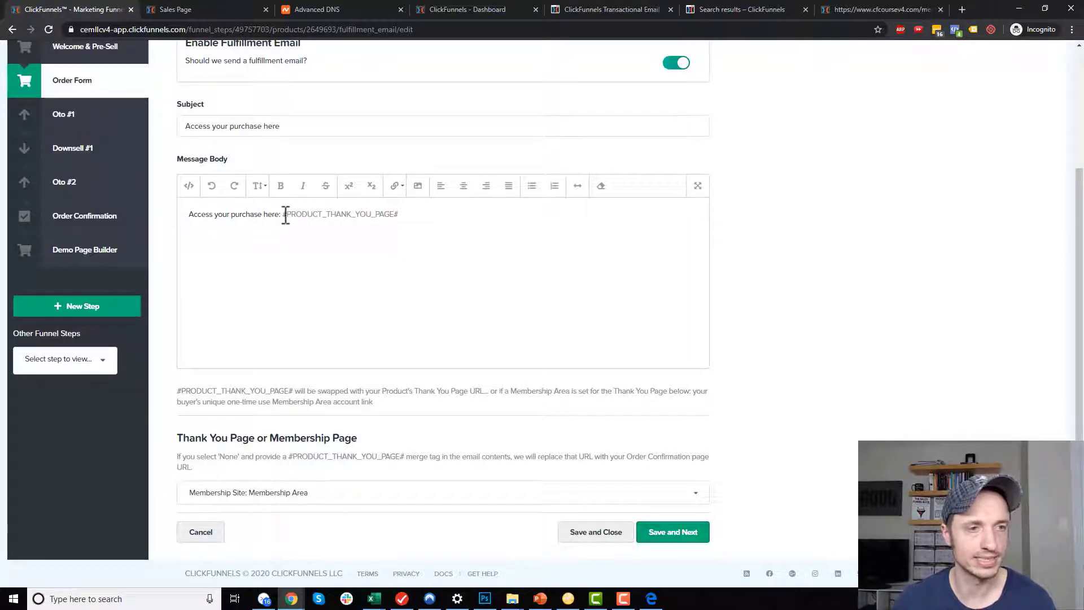
drag(283, 214, 331, 214)
click(328, 214)
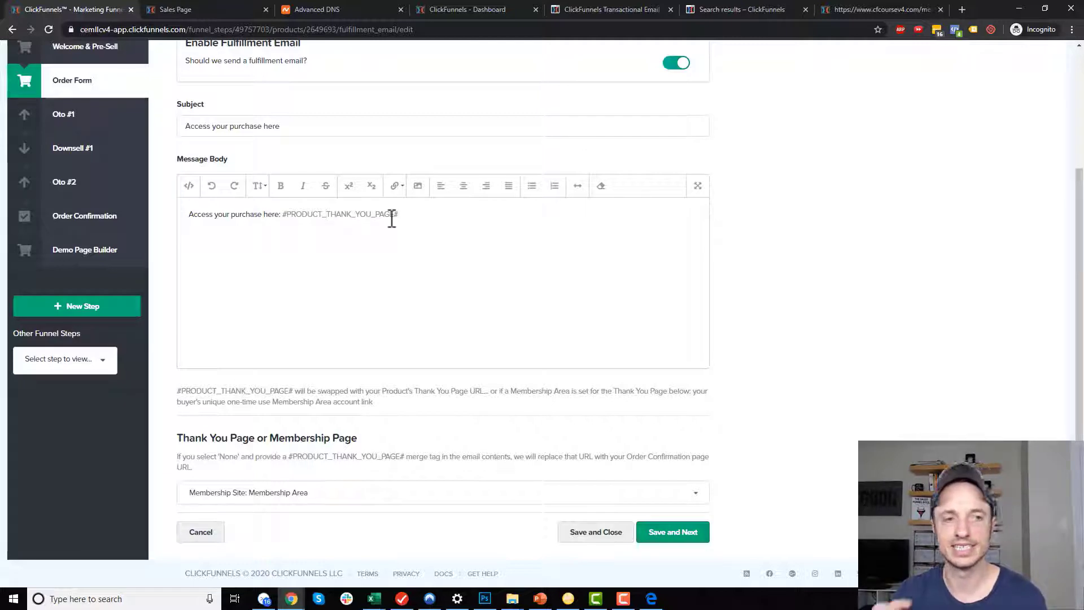
click(408, 214)
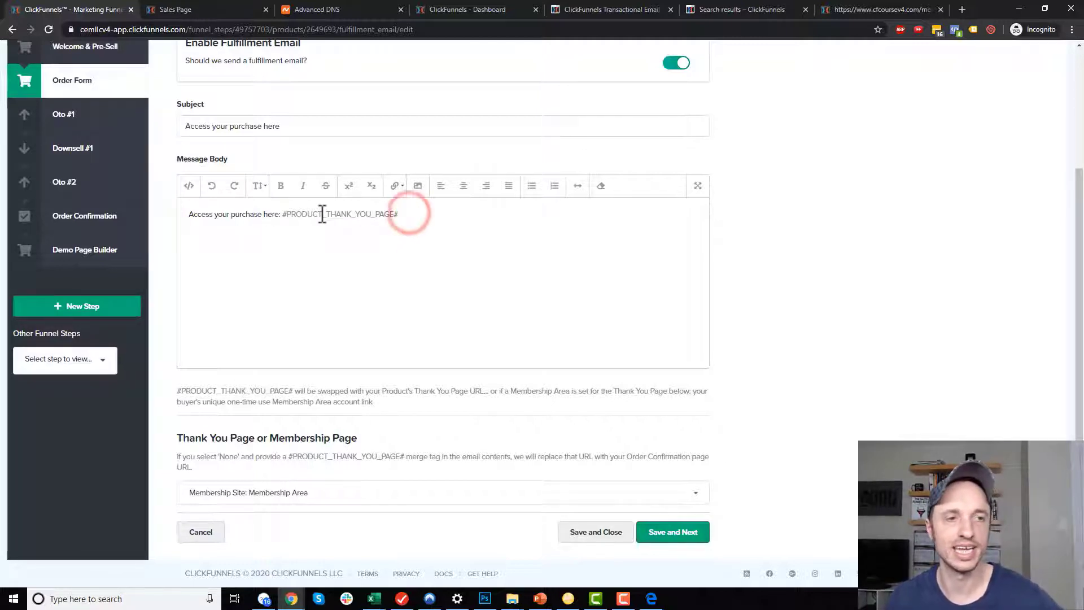
drag(283, 214, 411, 214)
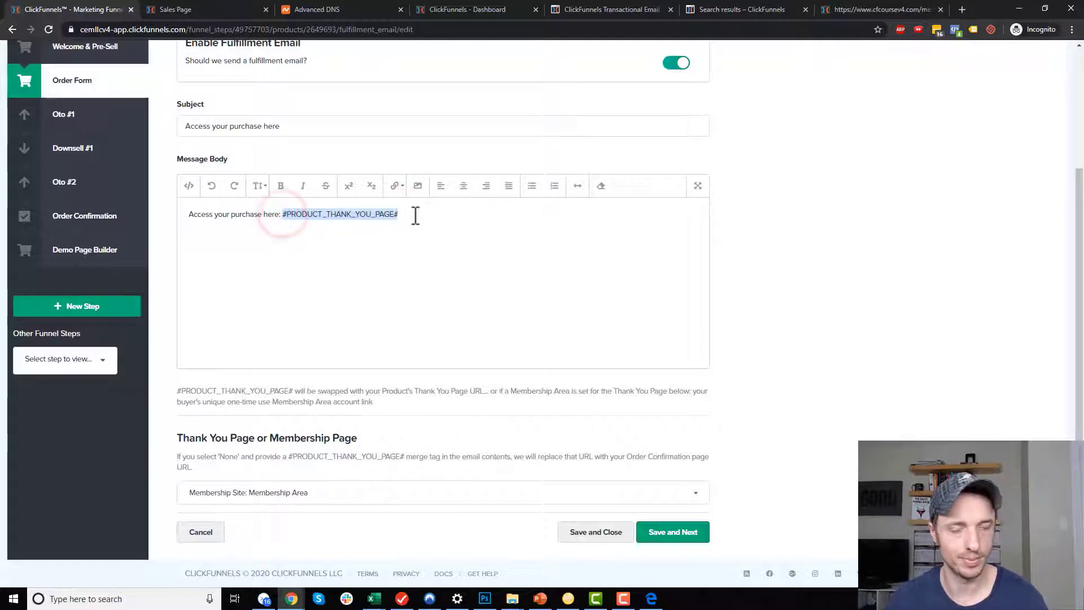
Turn the merge tag into a link, then save the email and the product.
click(397, 186)
click(422, 215)
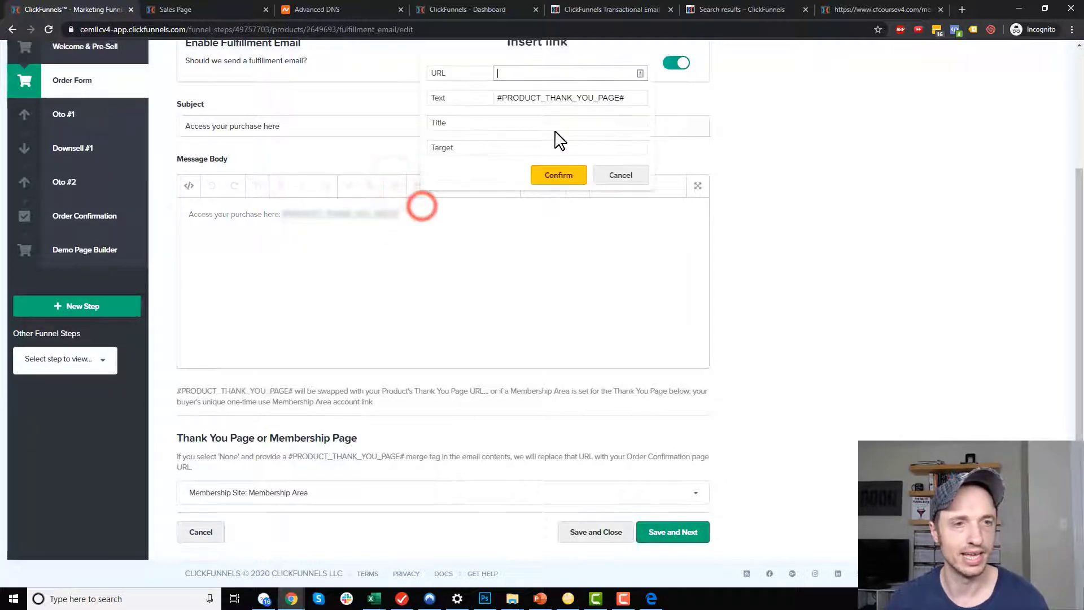
click(570, 176)
click(923, 334)
click(484, 263)
click(673, 535)
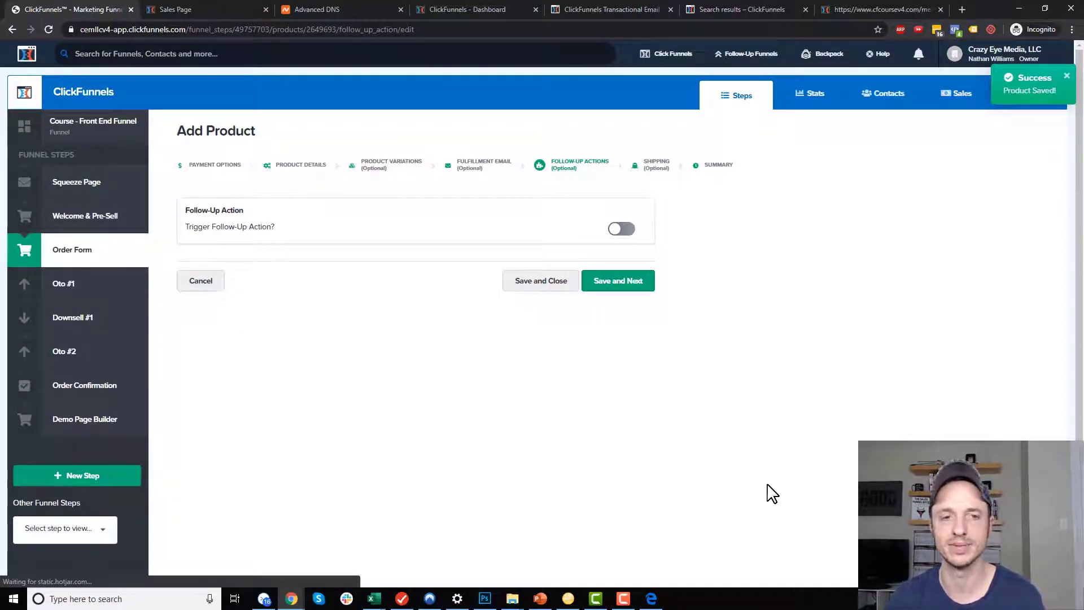
click(541, 280)
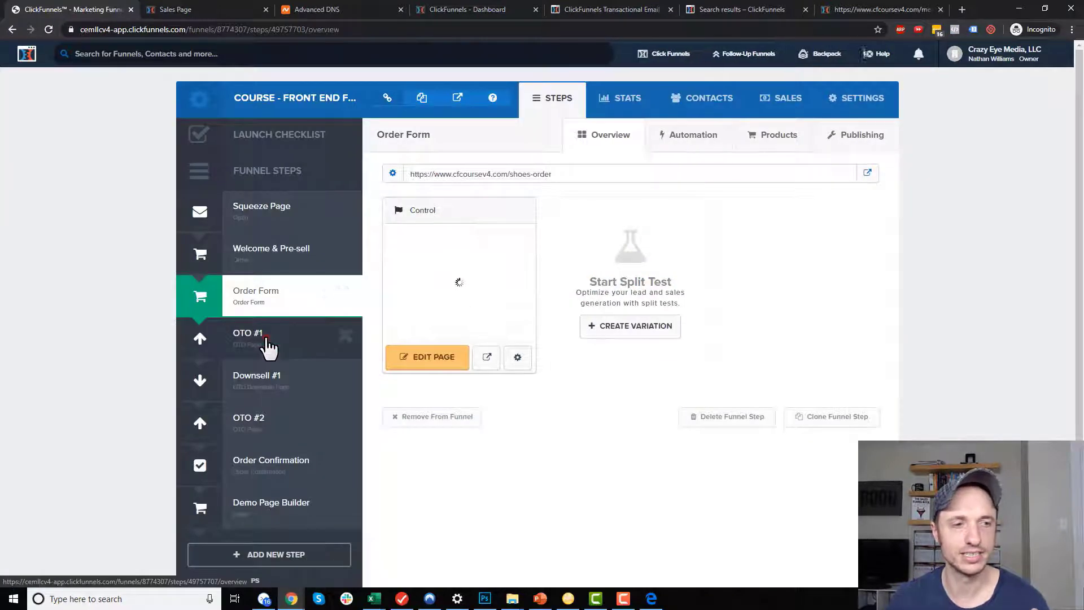
In OTO #1, edit OTO 1 Product's fulfillment to send buyers to the Membership Area.
click(265, 337)
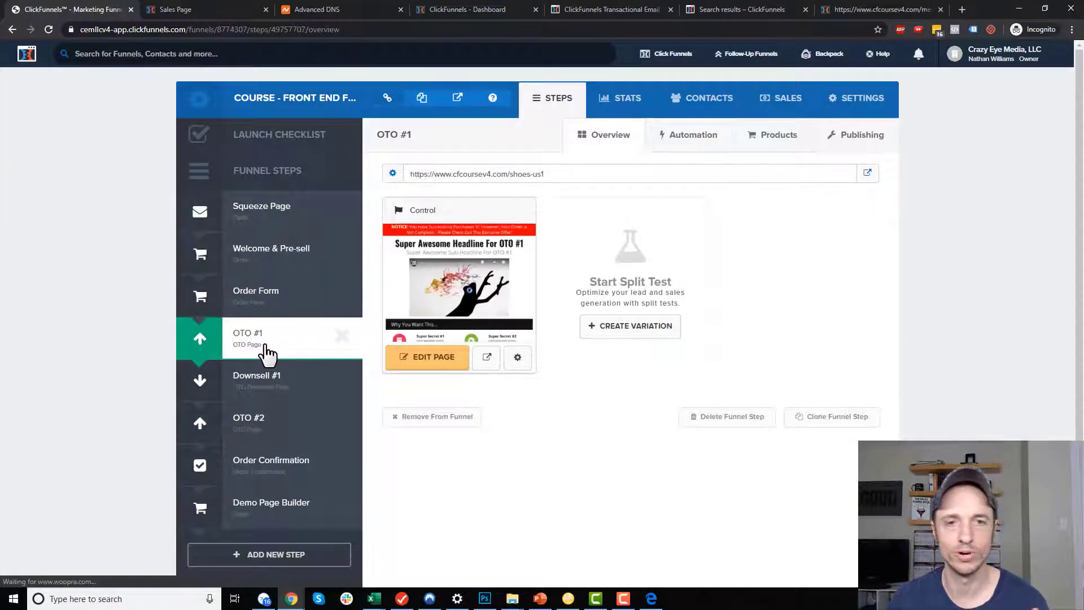
click(779, 148)
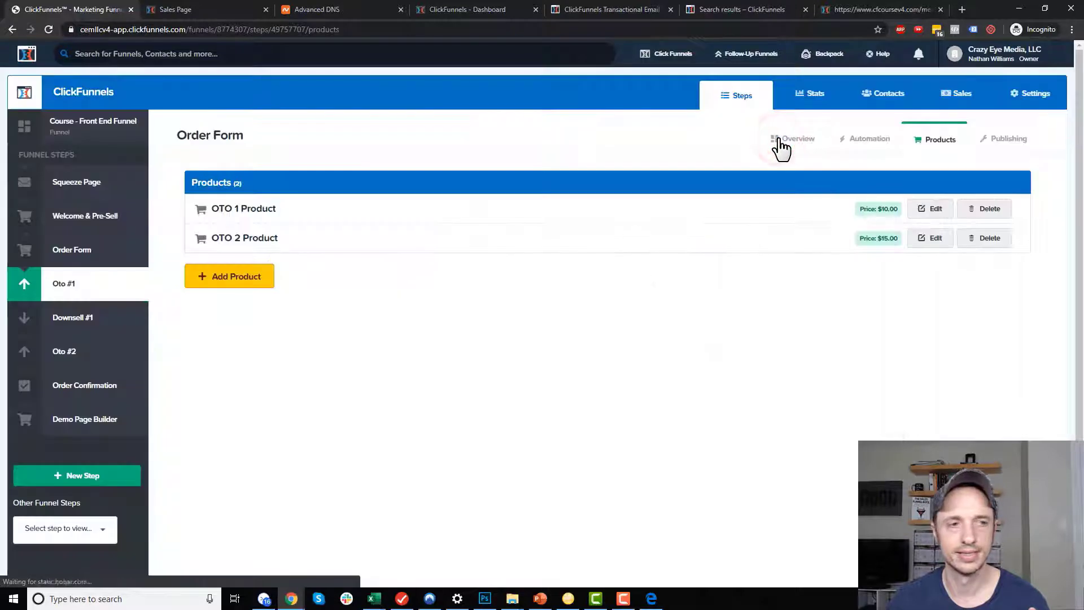
click(223, 209)
click(314, 211)
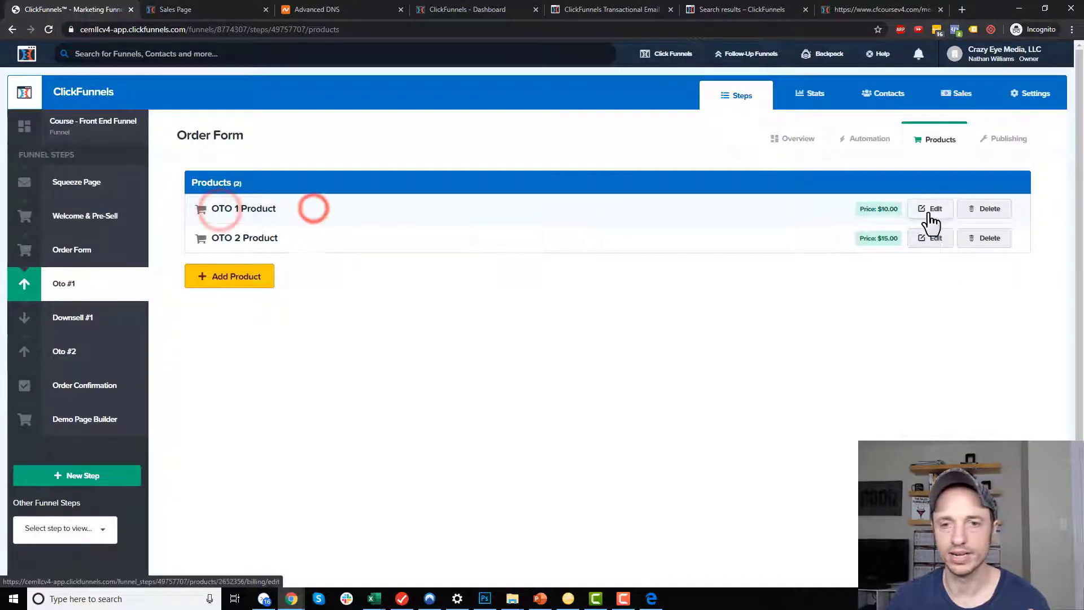
click(932, 210)
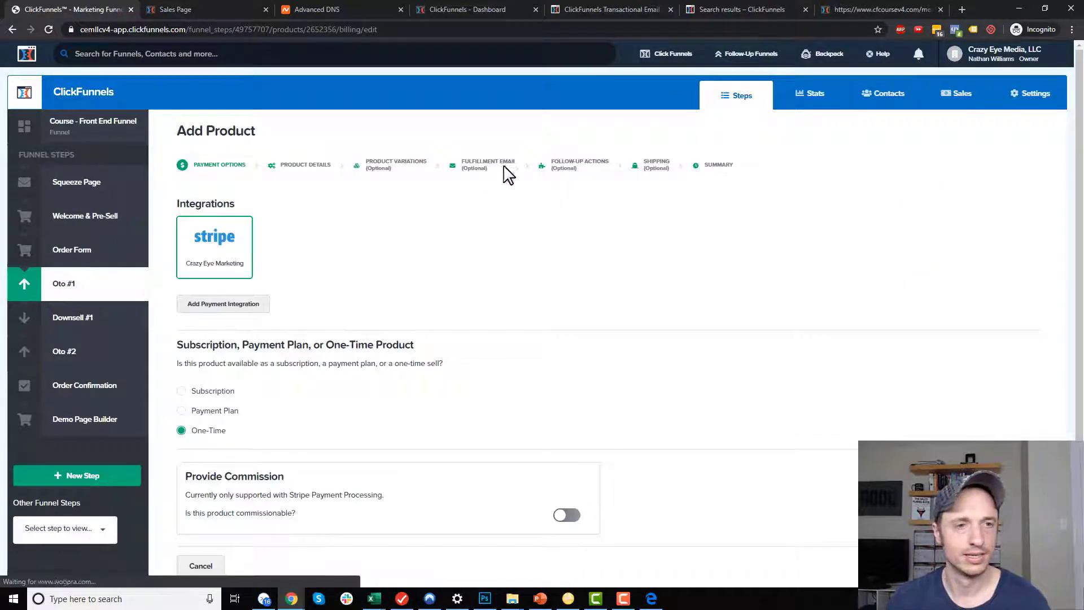
click(483, 169)
scroll(486, 199, down, 4)
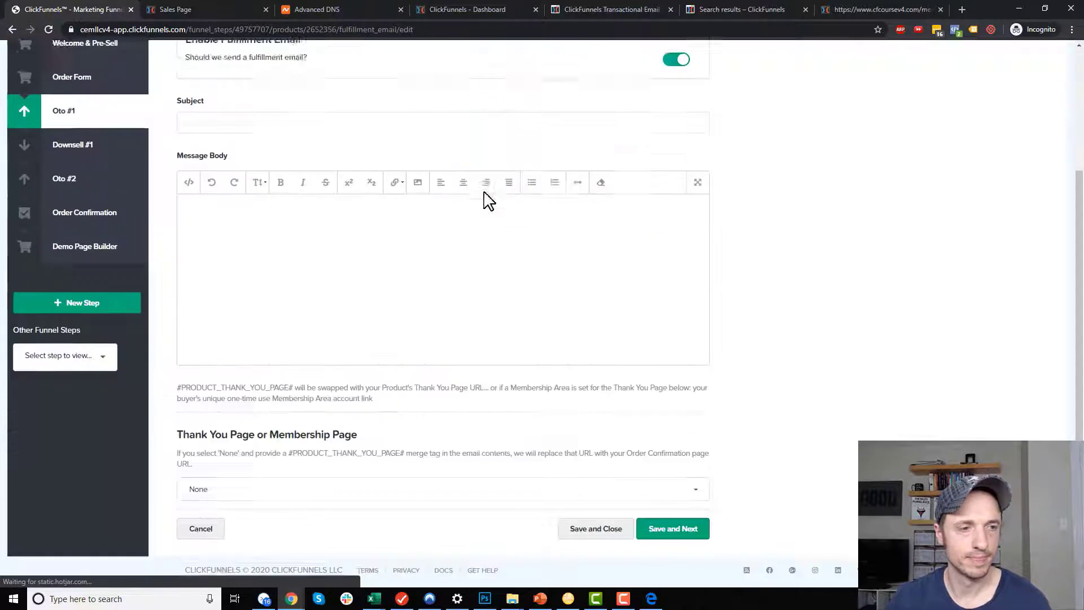
click(405, 454)
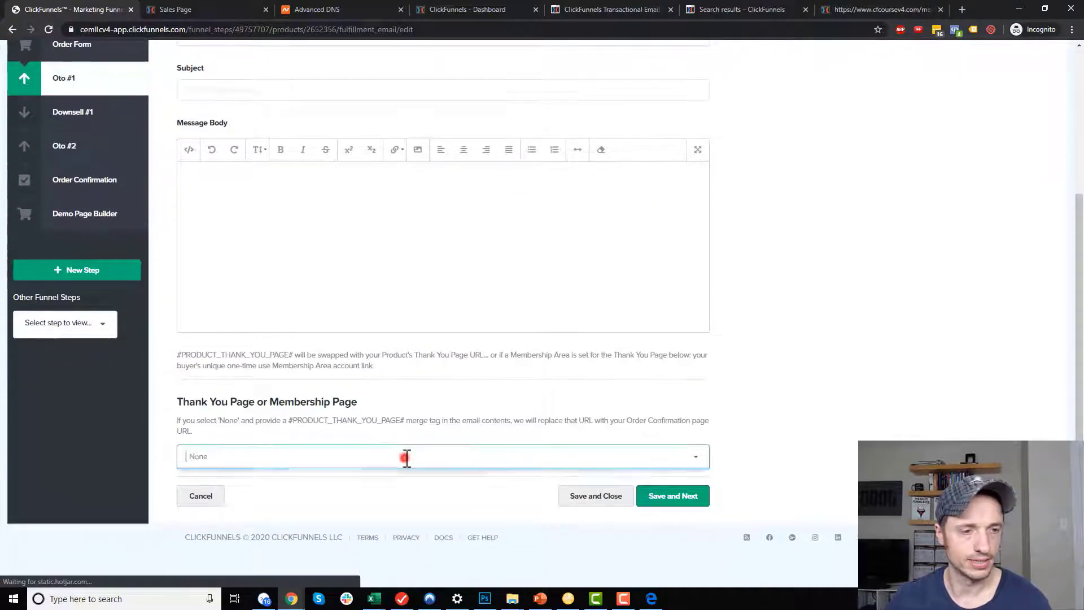
click(340, 519)
Set the email subject to 'Access the ClickFunnels Course' and start the body with it plus ':'.
click(410, 188)
scroll(411, 181, up, 1)
click(419, 149)
text(Access the ClickFunnels Course)
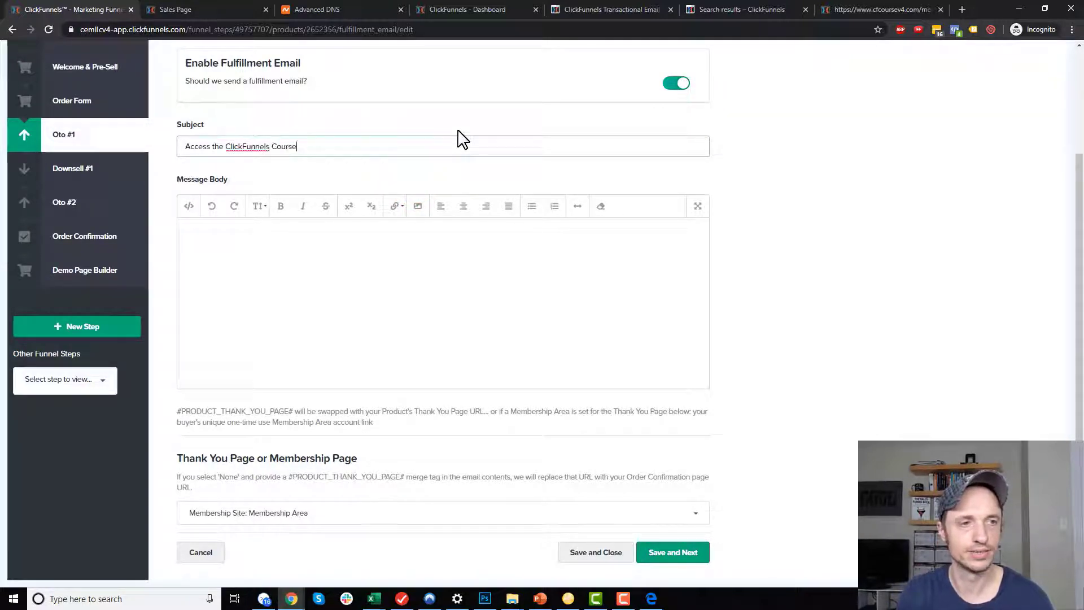
click(527, 257)
click(185, 232)
triple_click(387, 145)
key(ctrl+c)
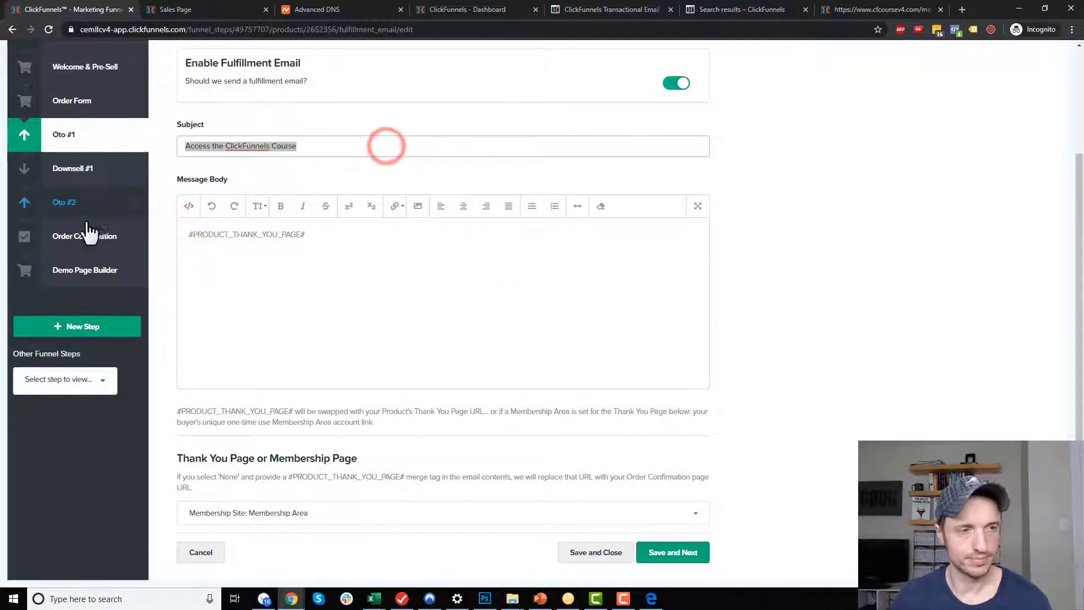
click(184, 234)
key(ctrl+v)
text(:)
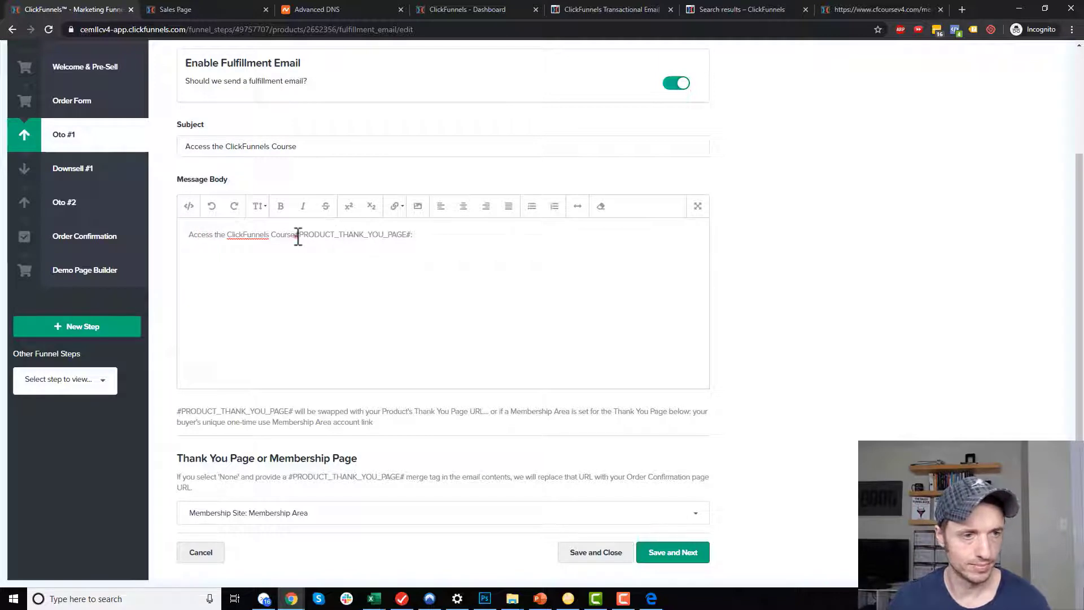
Link the #PRODUCT_THANK_YOU_PAGE# merge tag in the body and save the fulfillment email.
drag(297, 234, 416, 235)
click(396, 207)
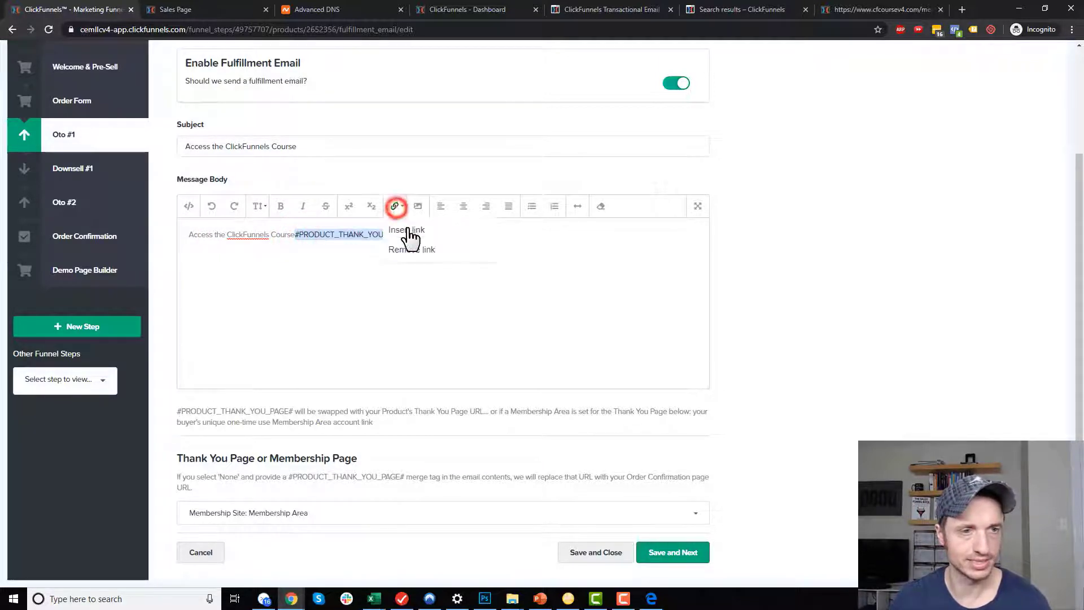
click(407, 229)
key(ctrl+v)
click(577, 215)
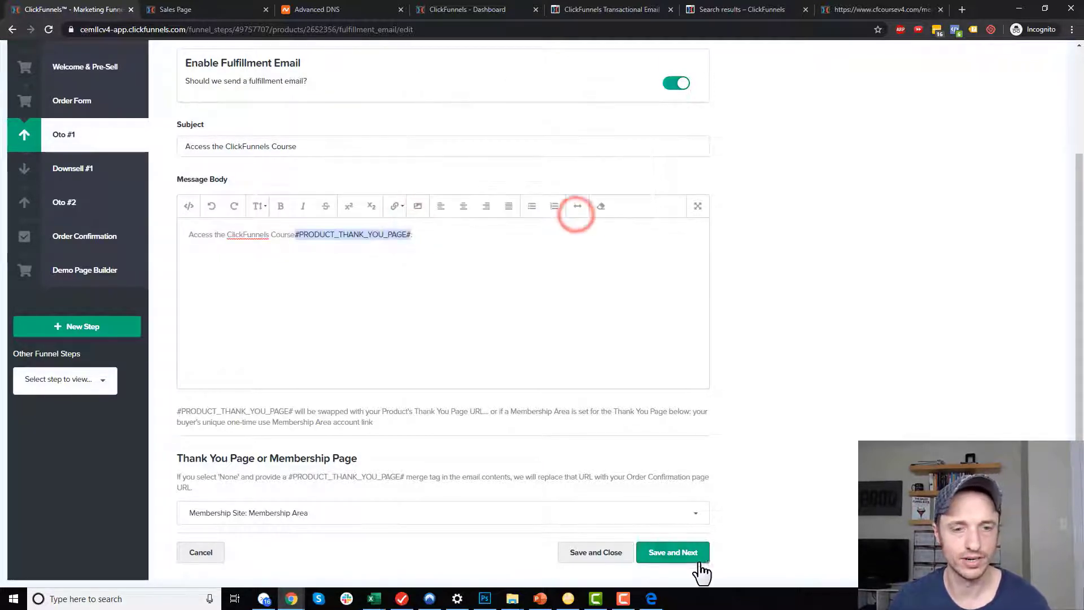
click(594, 553)
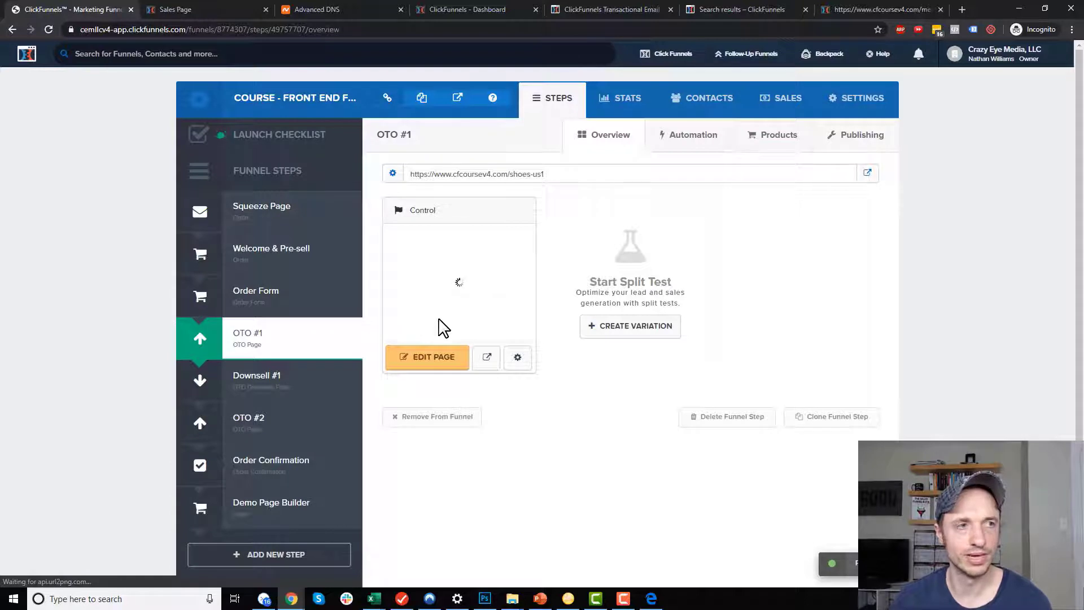
Go to the Click Funnels > Funnels list.
mouse_move(672, 53)
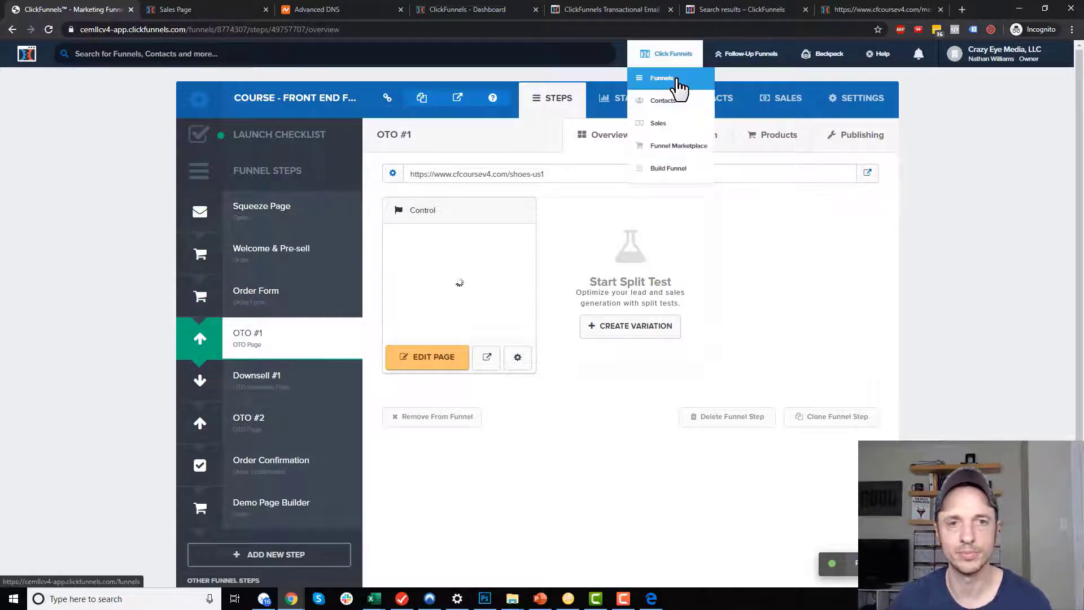
click(677, 79)
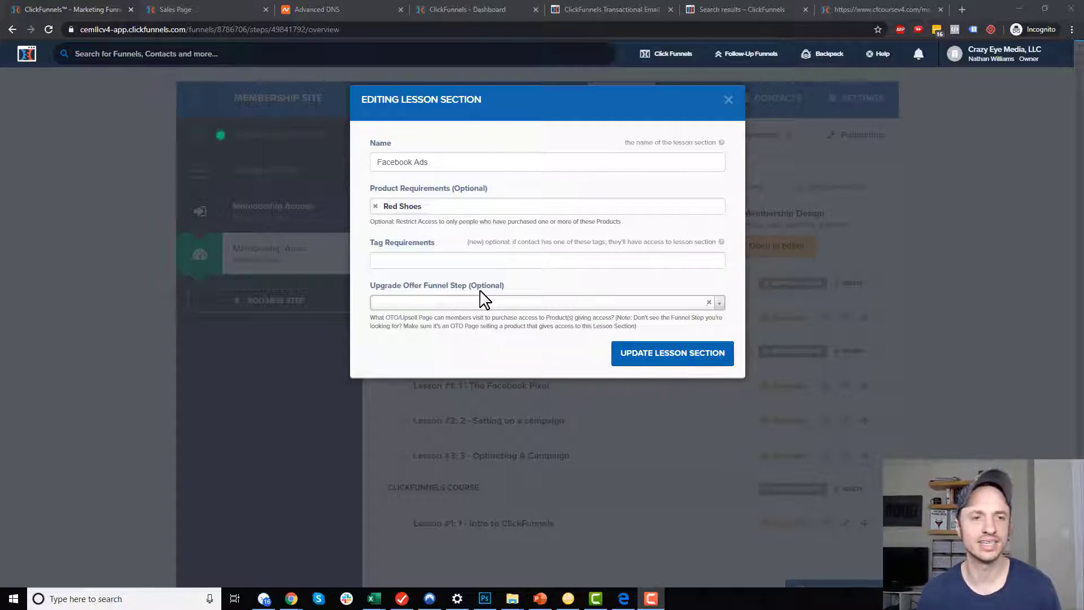
Review the access restrictions of the Facebook Ads and ClickFunnels Course sections.
click(729, 100)
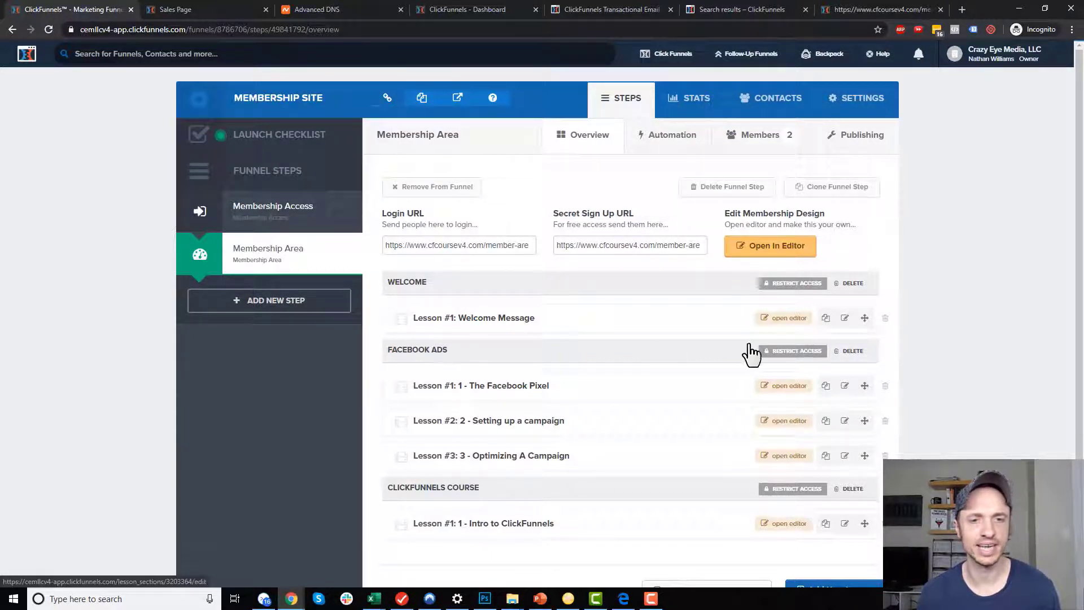
click(799, 350)
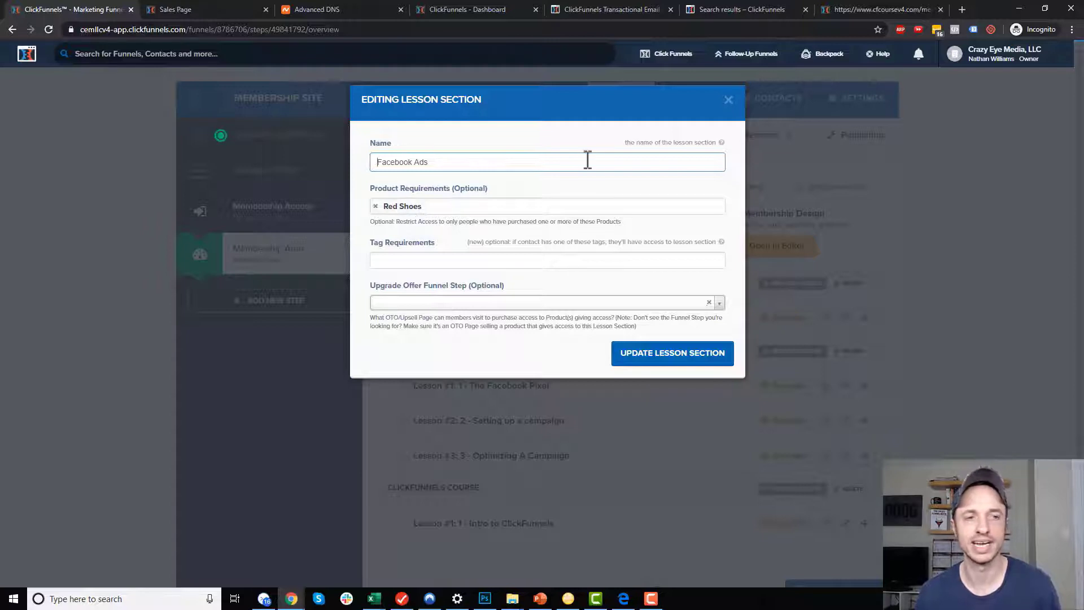
click(729, 100)
scroll(710, 340, down, 1)
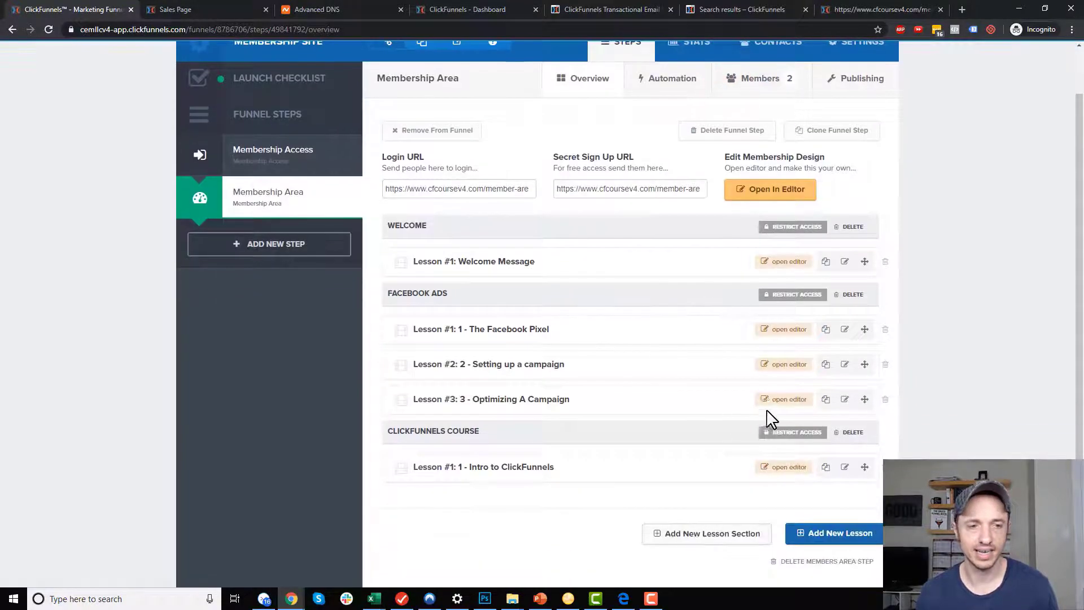
click(786, 434)
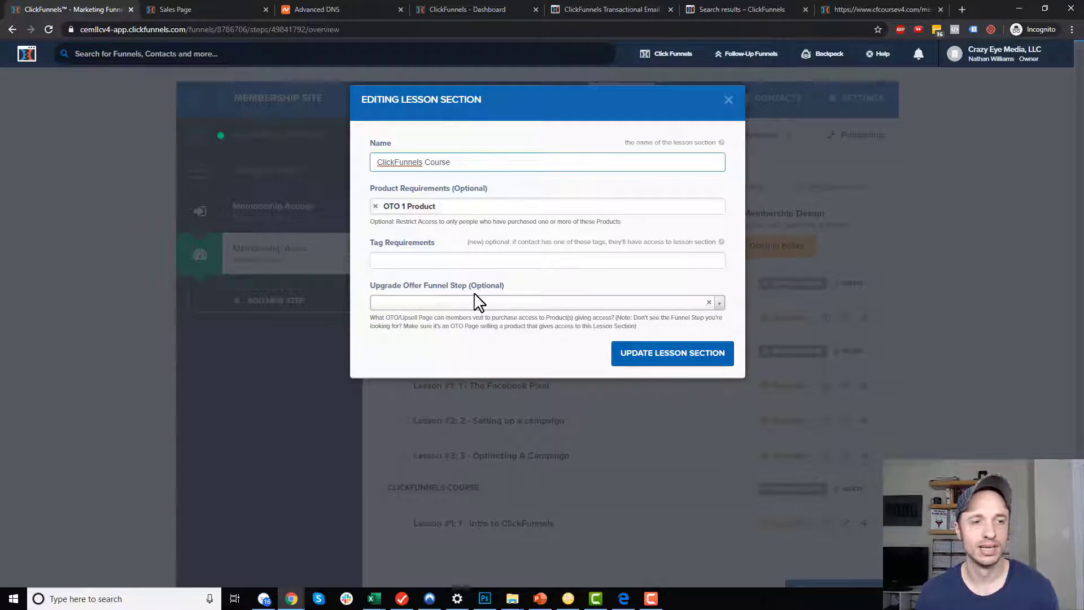
click(729, 100)
scroll(621, 316, down, 2)
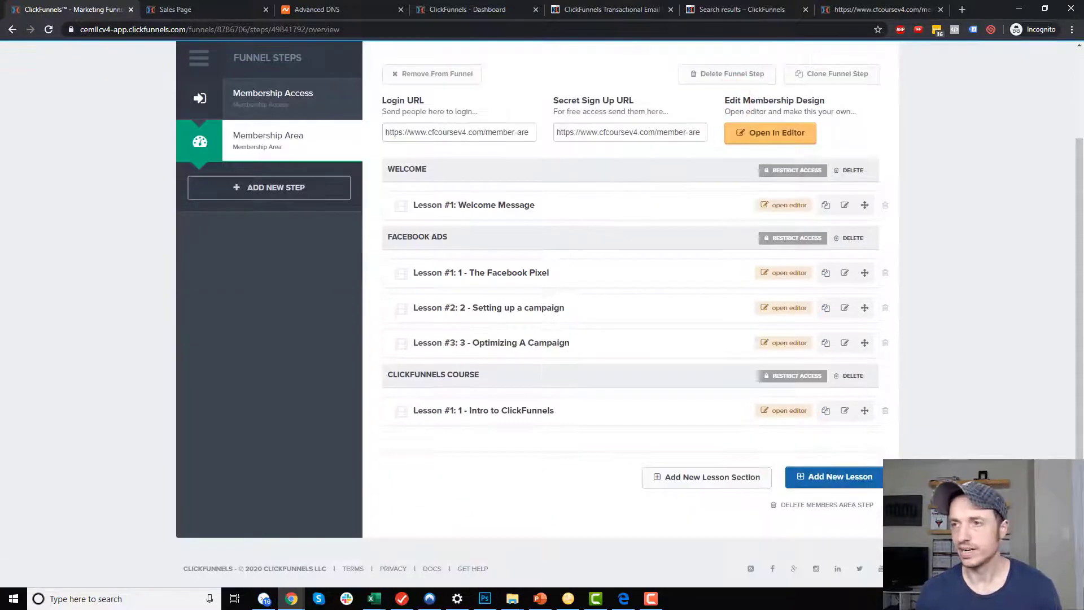
Refresh the member site in Edge to confirm only Welcome is unlocked, then minimize it.
drag(1083, 33, 543, 1)
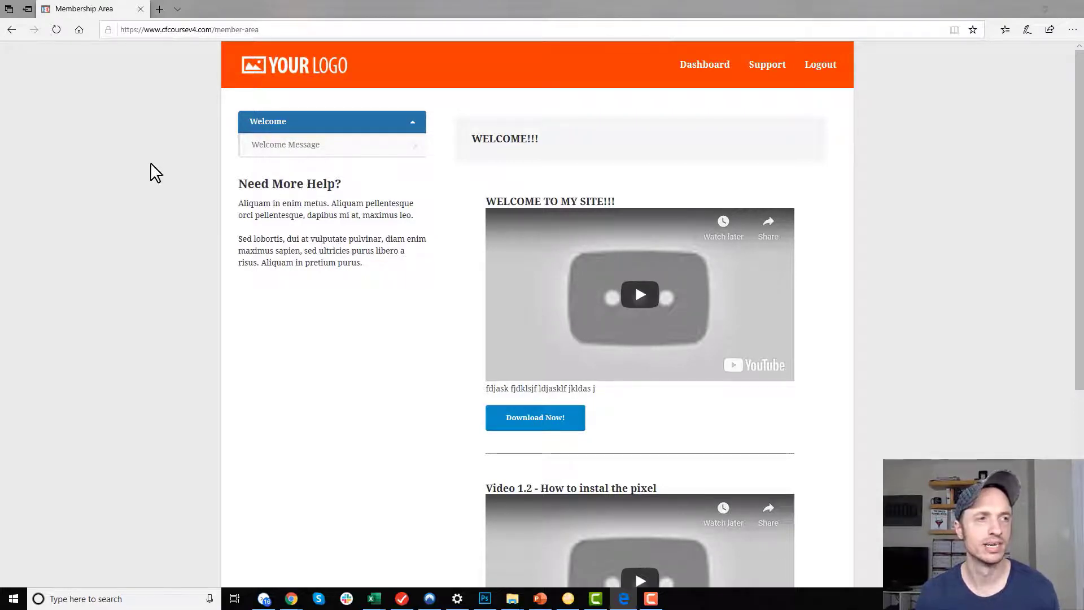
click(57, 30)
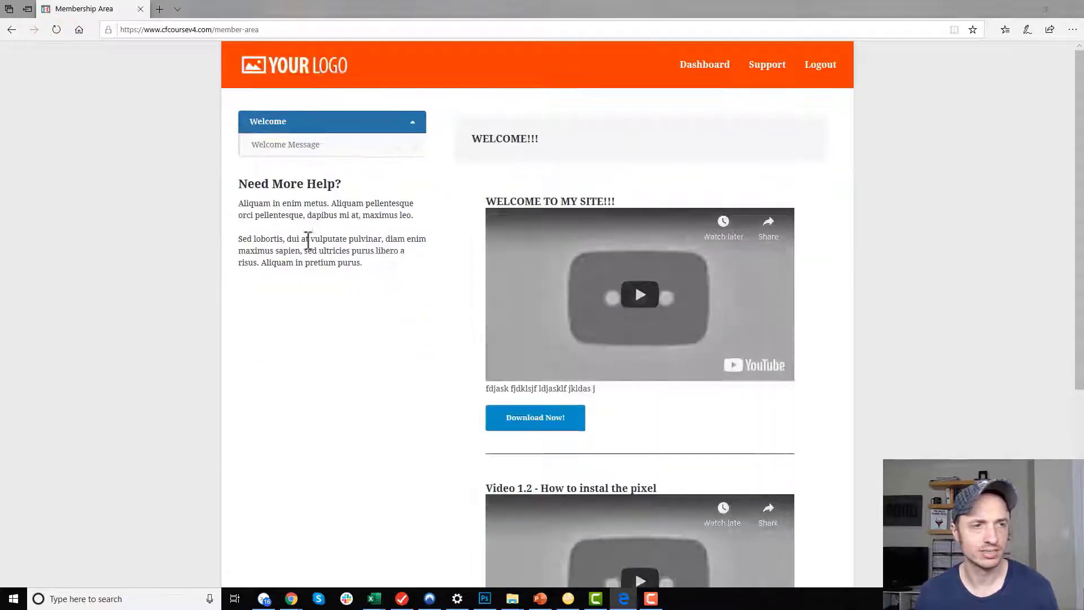
click(1020, 9)
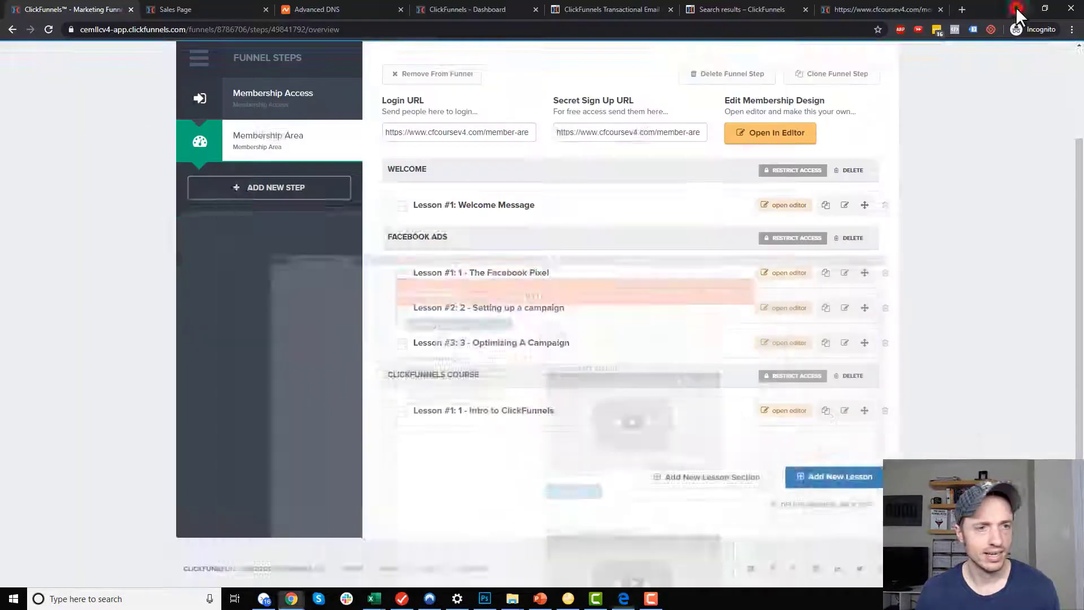
Open Facebook Ads' restrictions, highlight the OTO help notes, and list the upgrade offer steps.
click(794, 351)
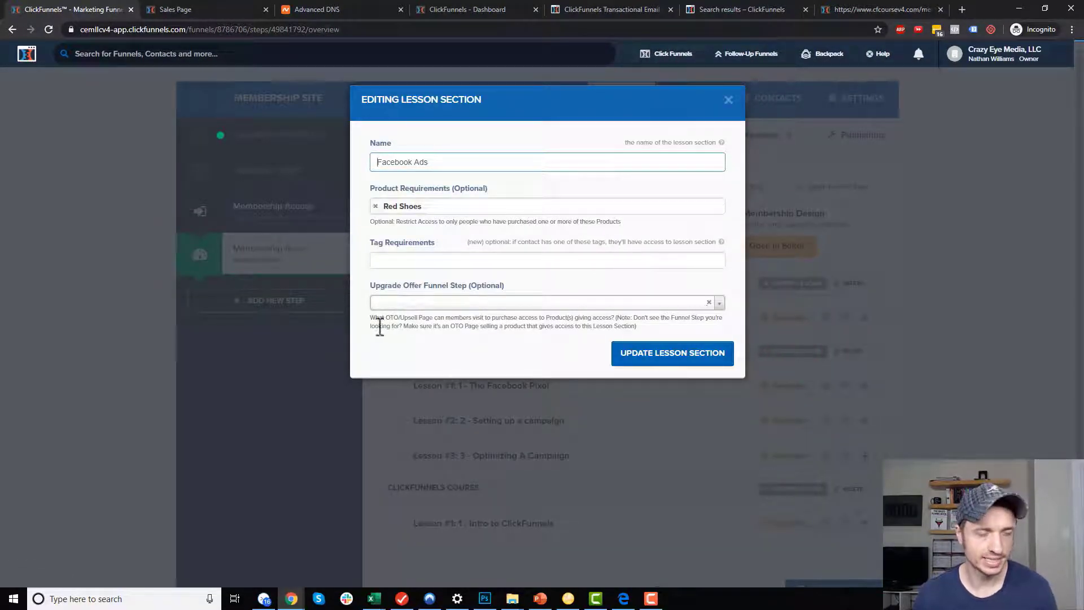
drag(387, 319, 416, 317)
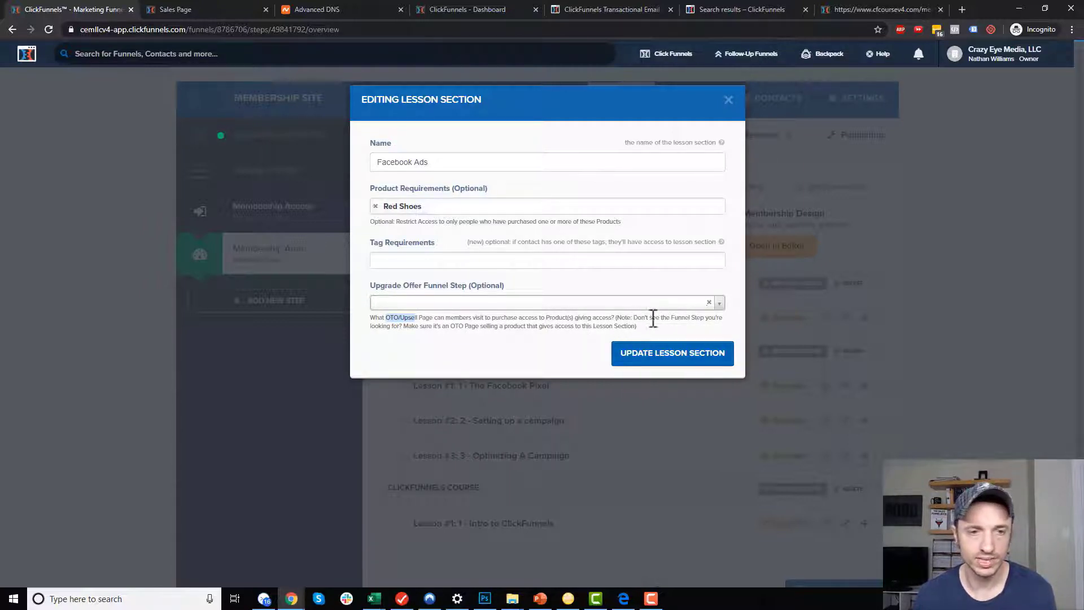
drag(405, 327, 483, 328)
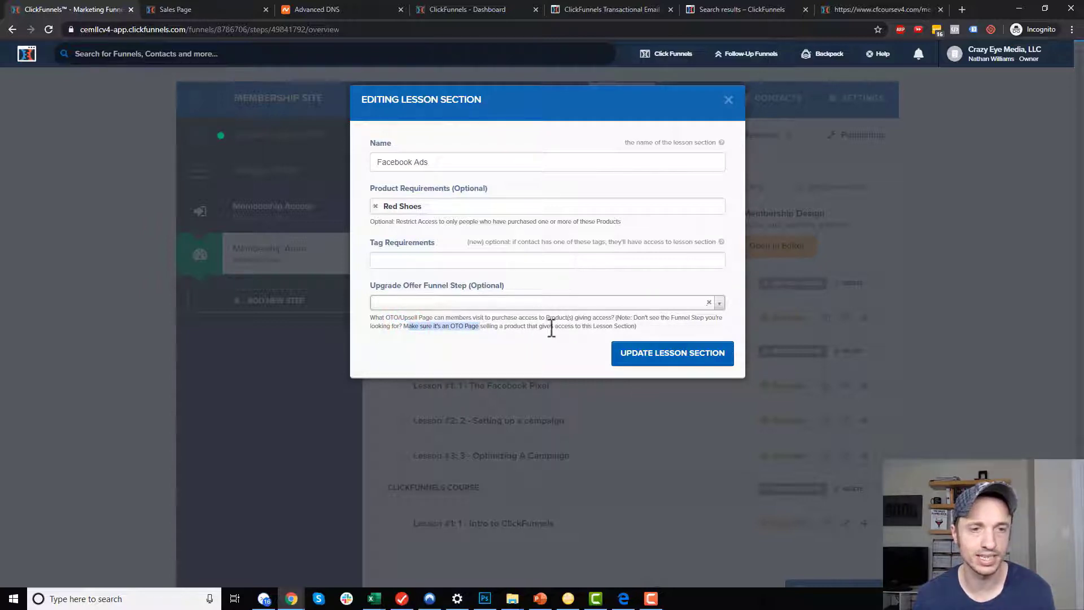
drag(585, 330, 611, 320)
click(634, 322)
click(652, 323)
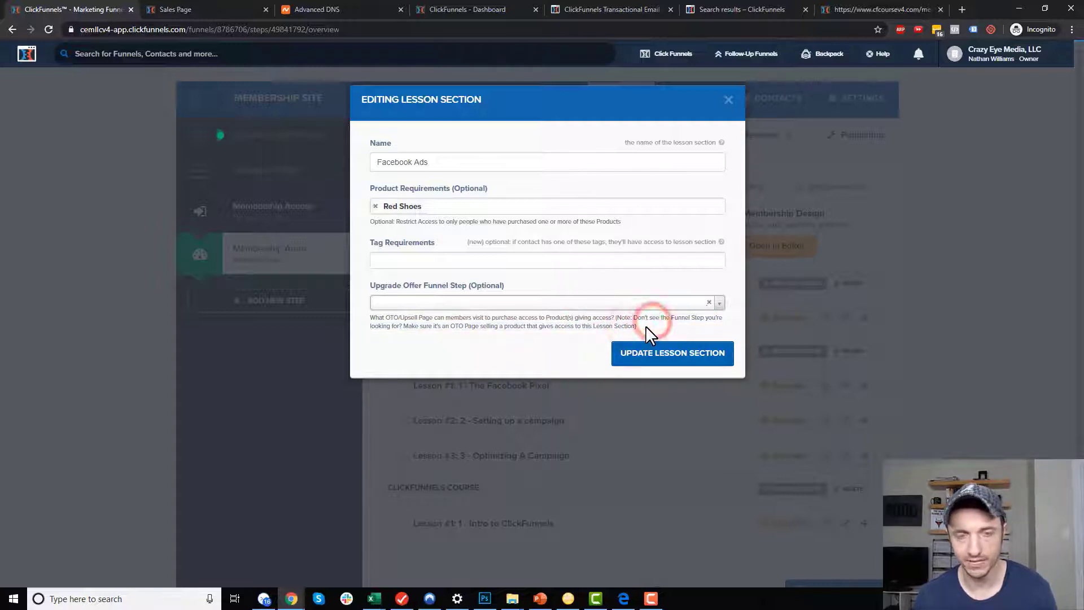
click(717, 305)
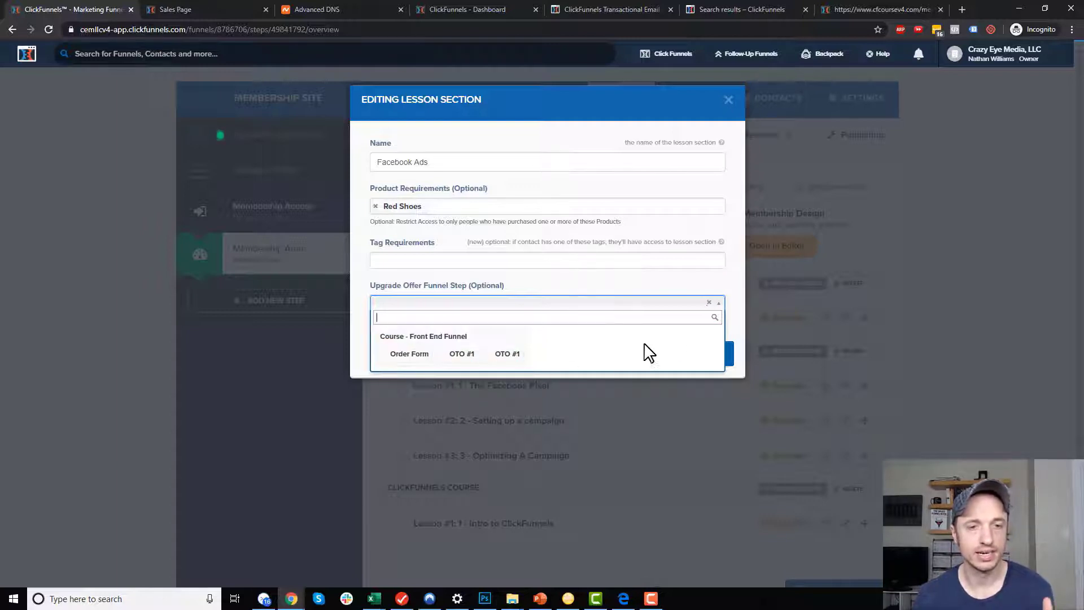
click(733, 317)
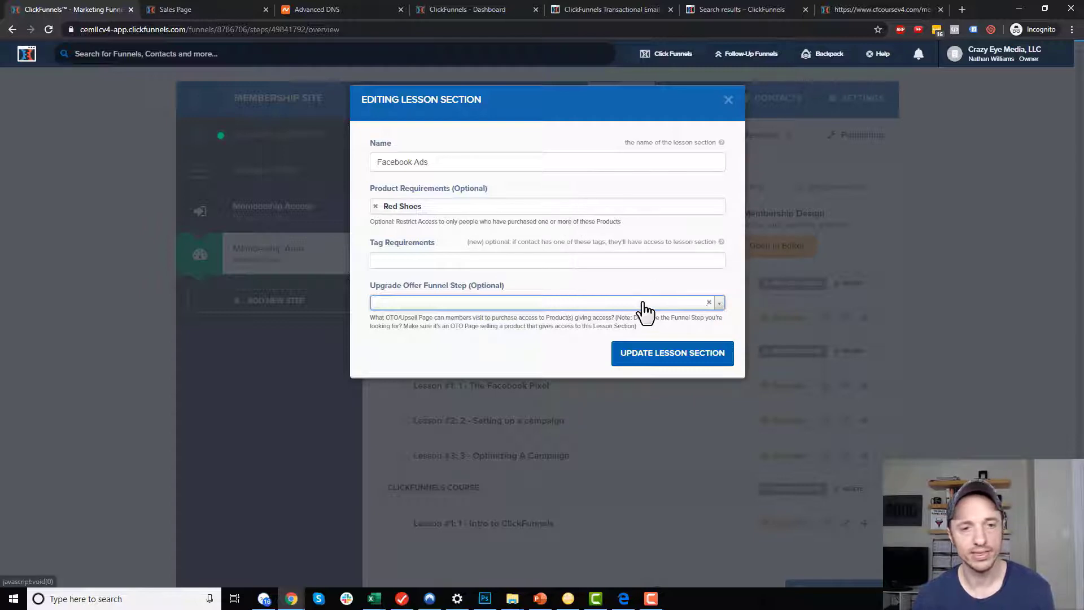
click(719, 305)
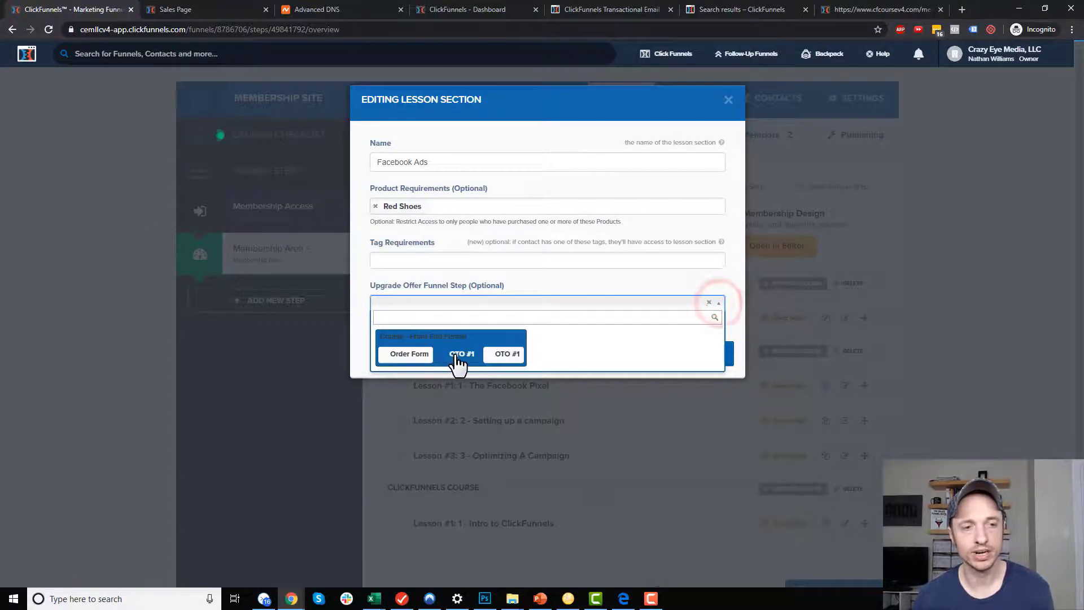
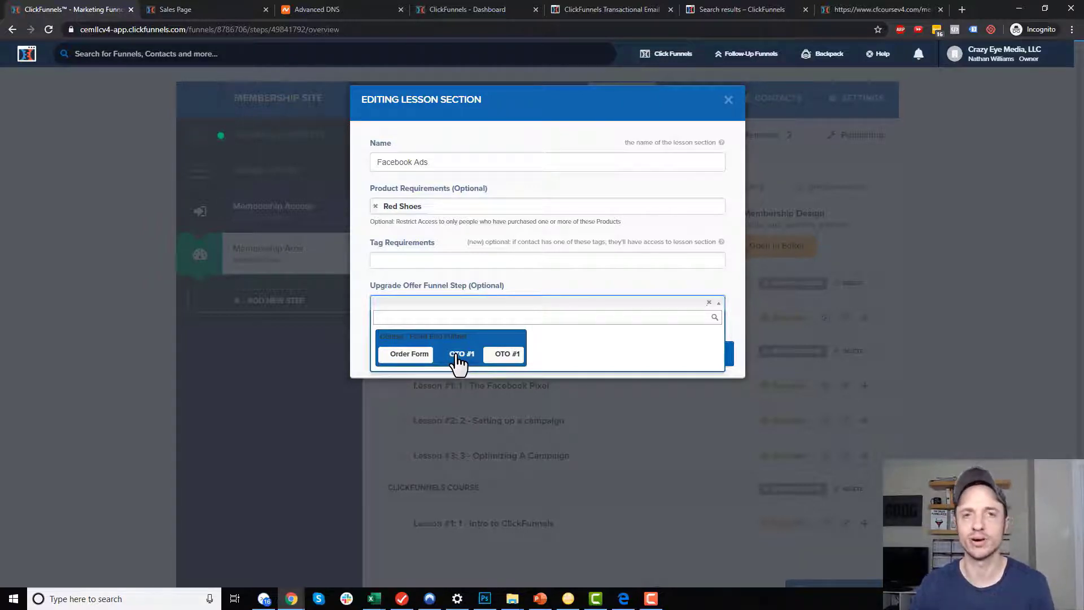
Dismiss the upgrade offer list and close the Editing Lesson Section dialog.
click(729, 102)
click(728, 101)
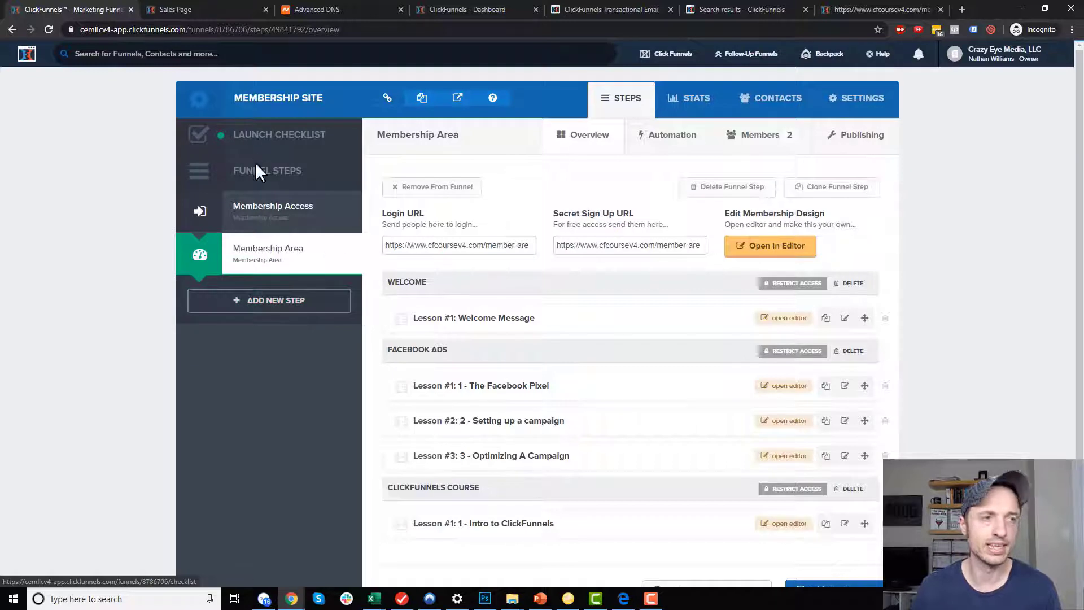
Add a new funnel step named Facebook Ads Course (OTO).
click(285, 305)
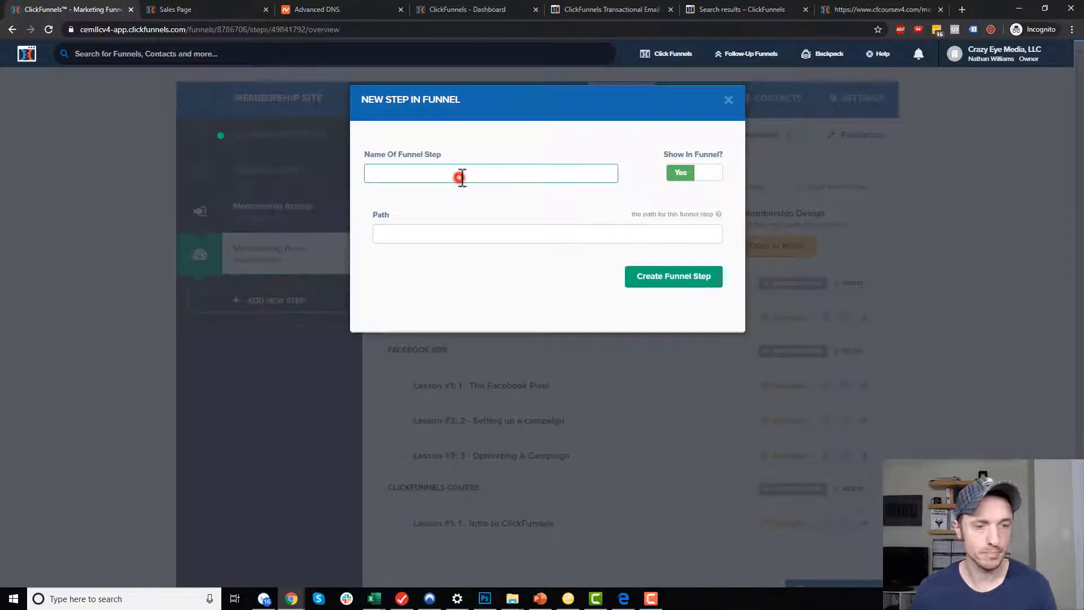
text(Facebook Ads Course (OTO)
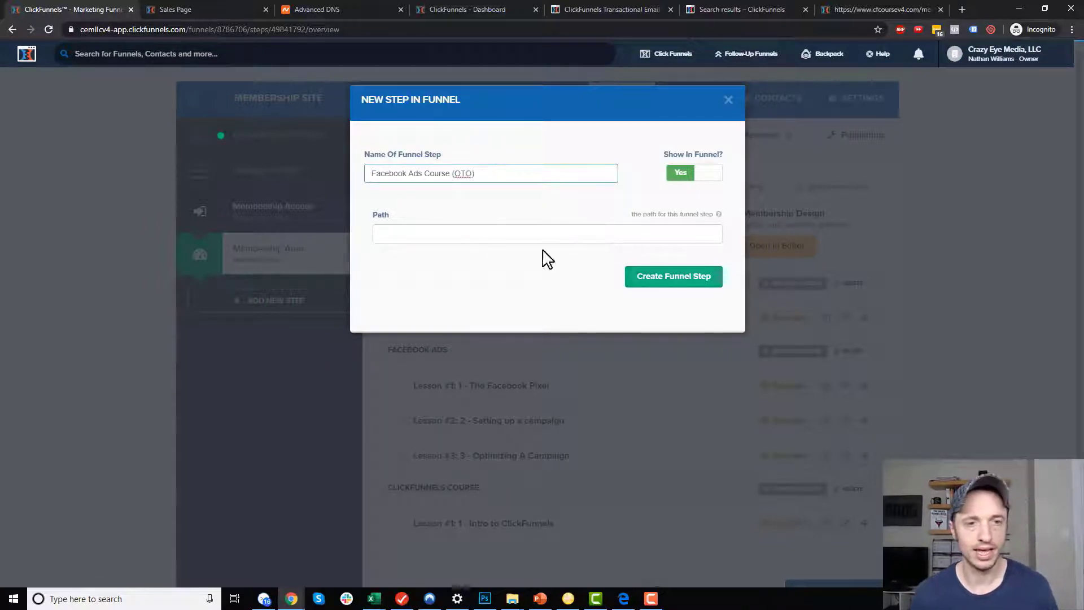
click(684, 281)
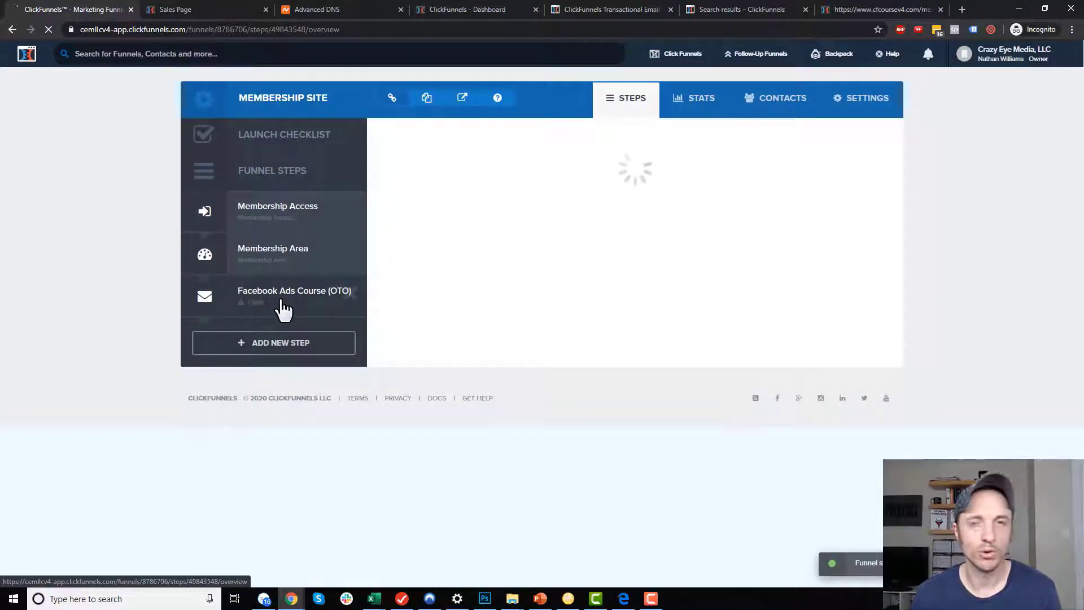
Build the step from the first One Click Upsell (OTO) template and open its page editor.
click(449, 136)
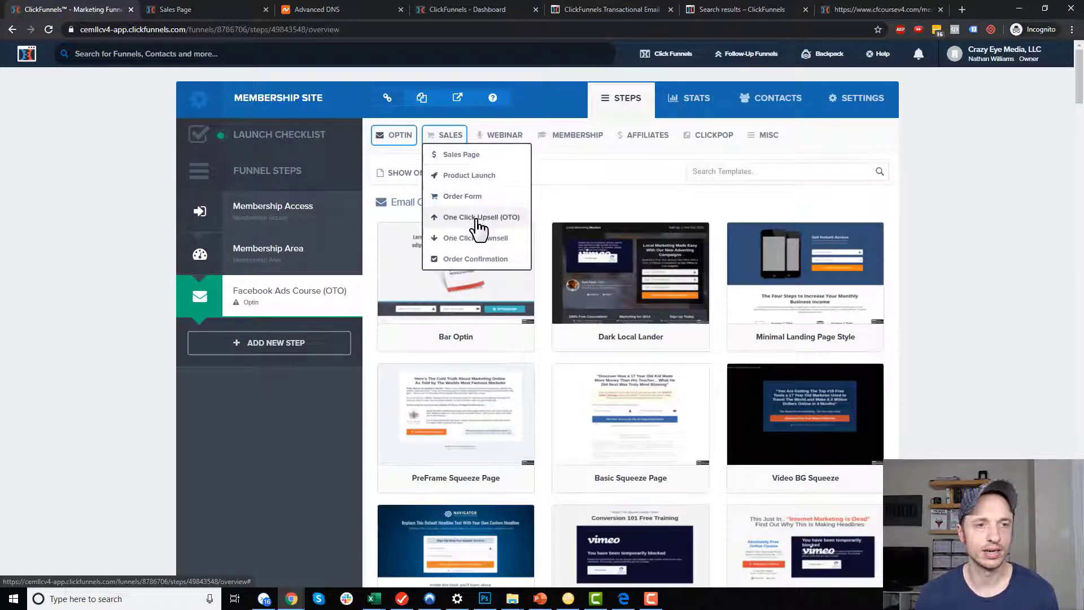
click(505, 220)
mouse_move(503, 263)
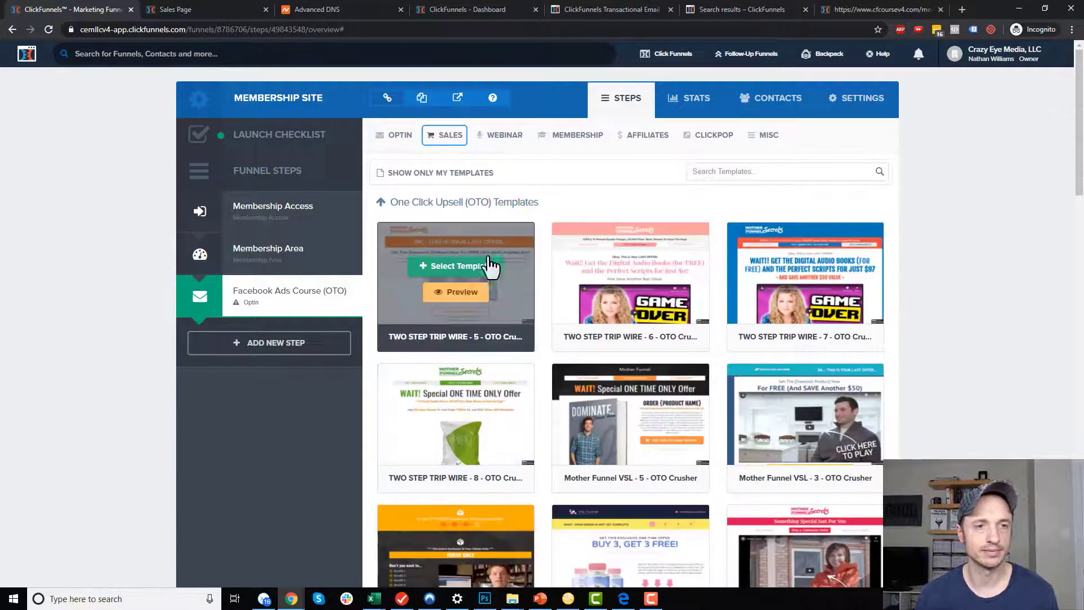
click(467, 270)
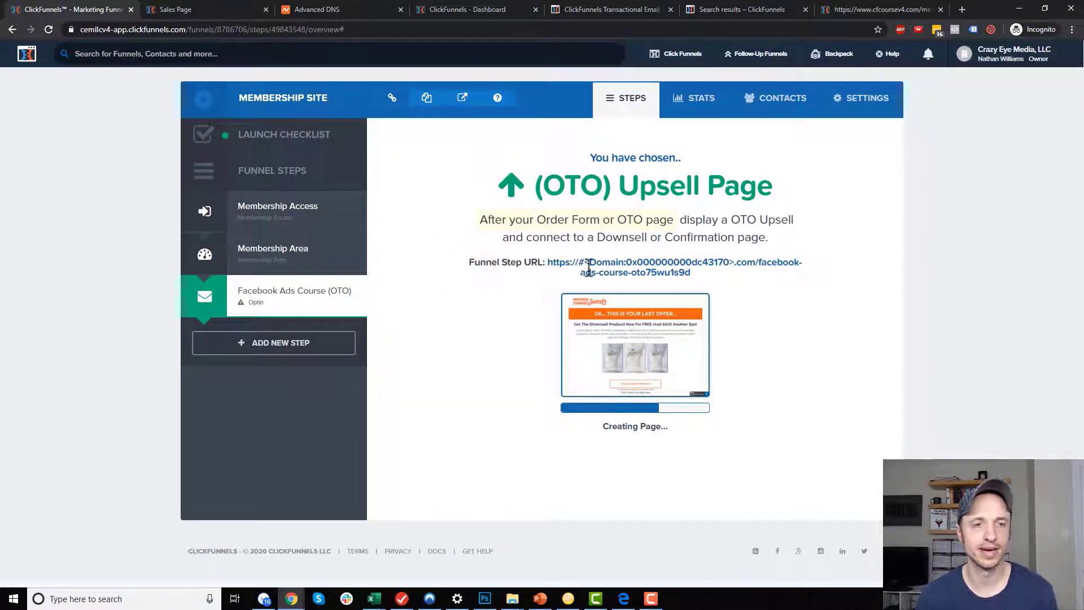
click(458, 360)
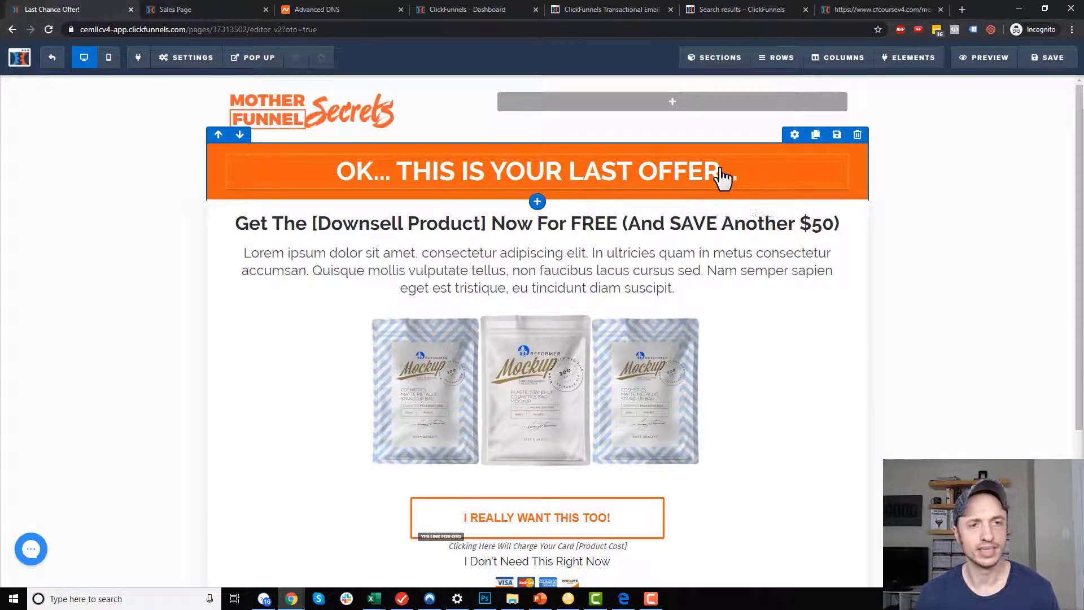
Replace the headline with 'Purchase the Facebook Ads Course by clicking the button below. You'll automatically be charged $97.'.
click(812, 170)
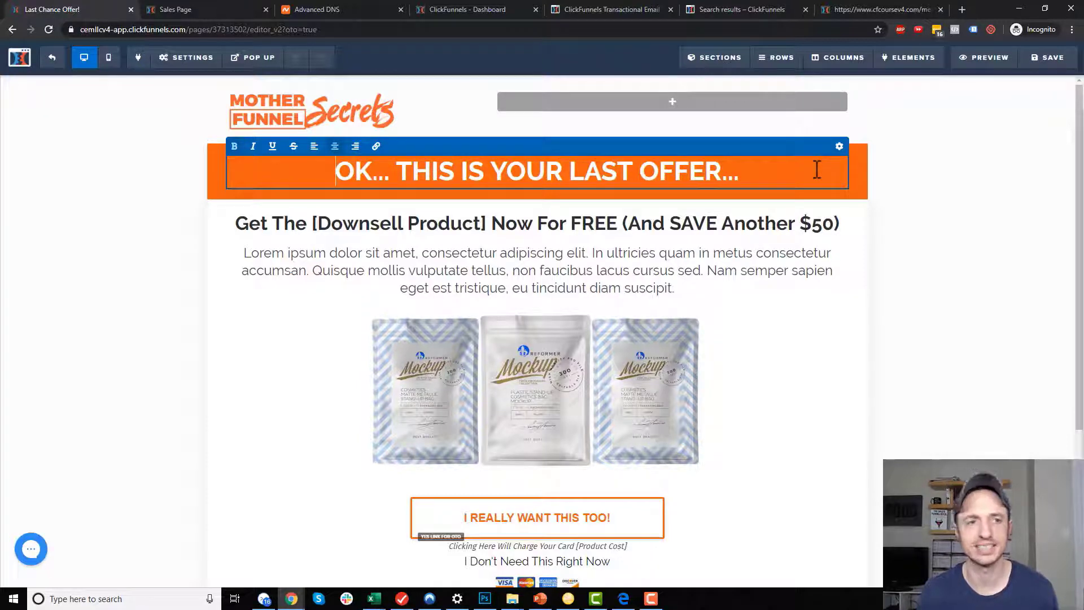
key(ctrl+a)
text(Burchase the F)
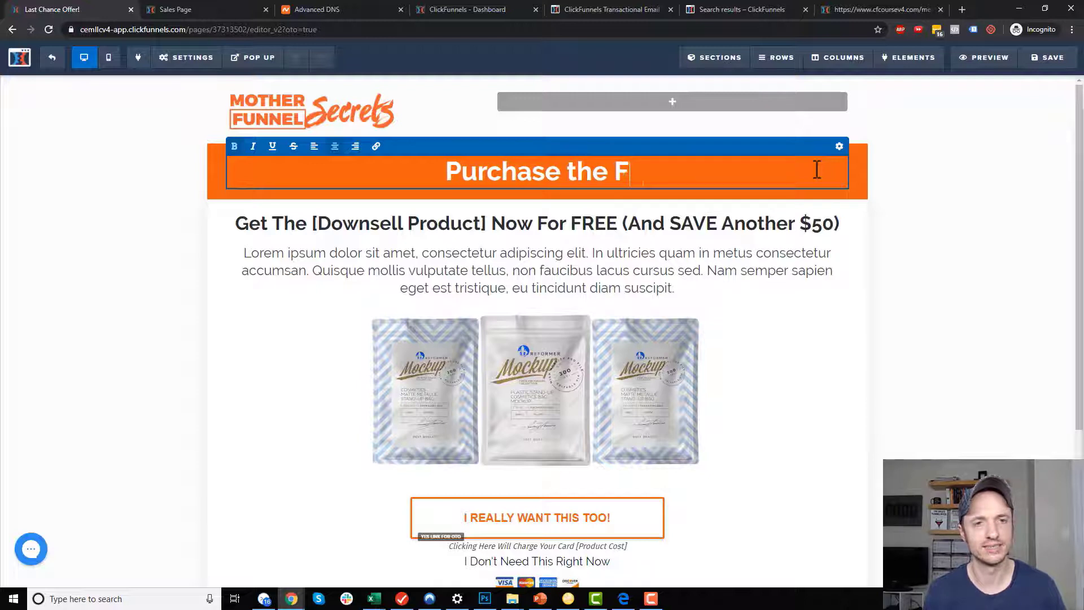
text(acebook Ads)
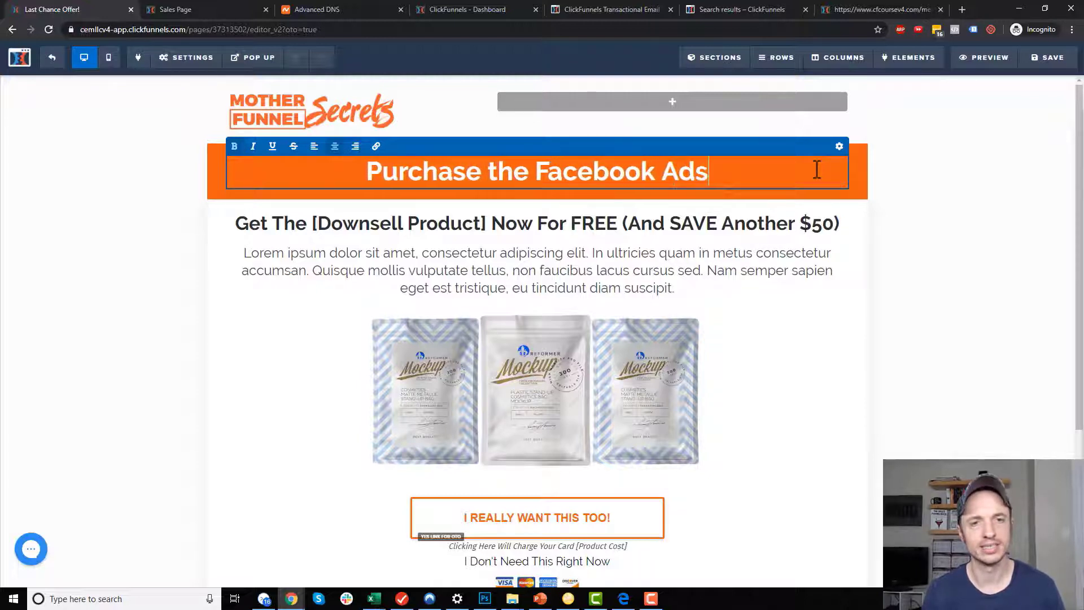
text( Course by clicki)
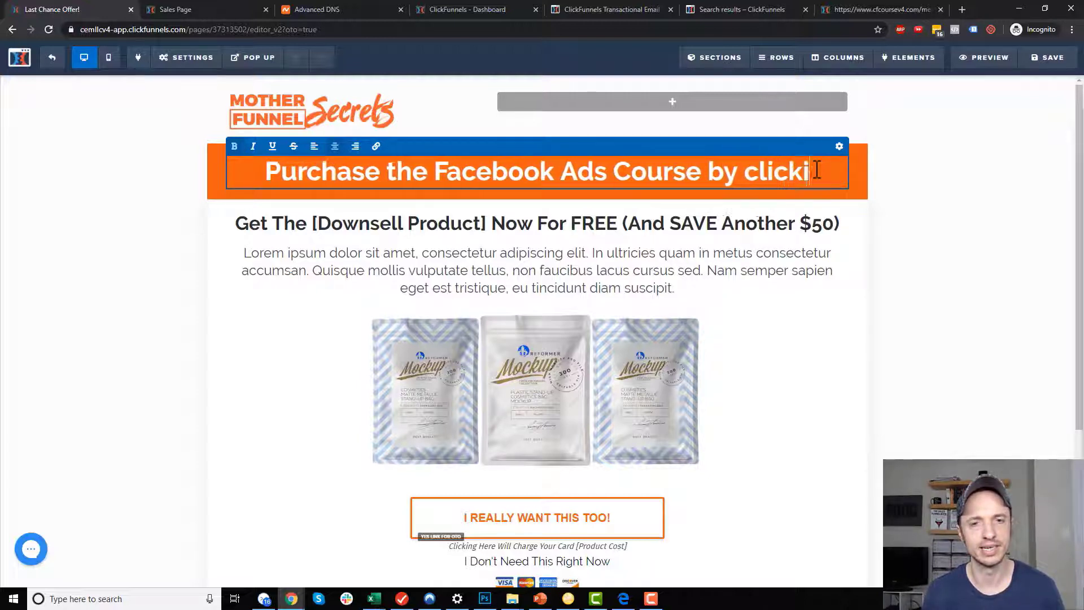
text(ng he but)
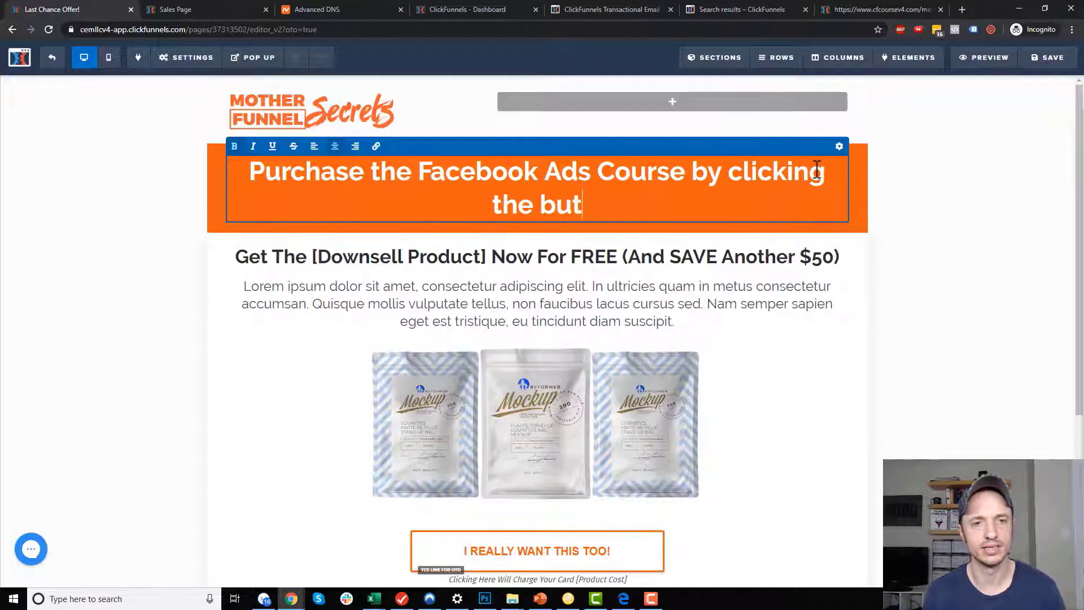
text(ton belo)
key(BackSpace)
text(l)
key(BackSpace)
text(w)
key(BackSpace)
text(ow. Y)
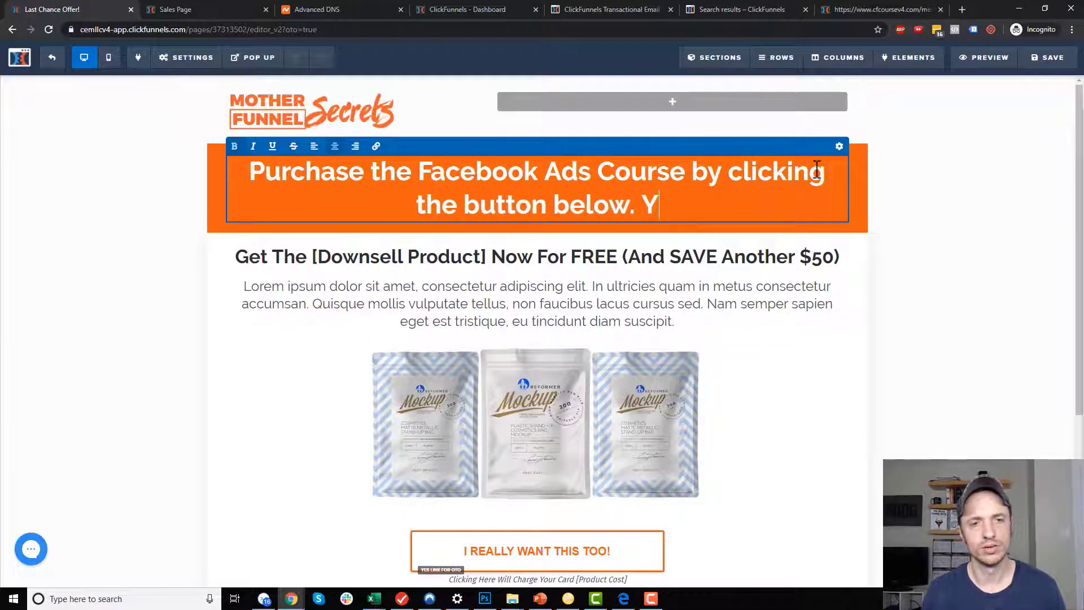
text(ou'll automatically be charged $97.)
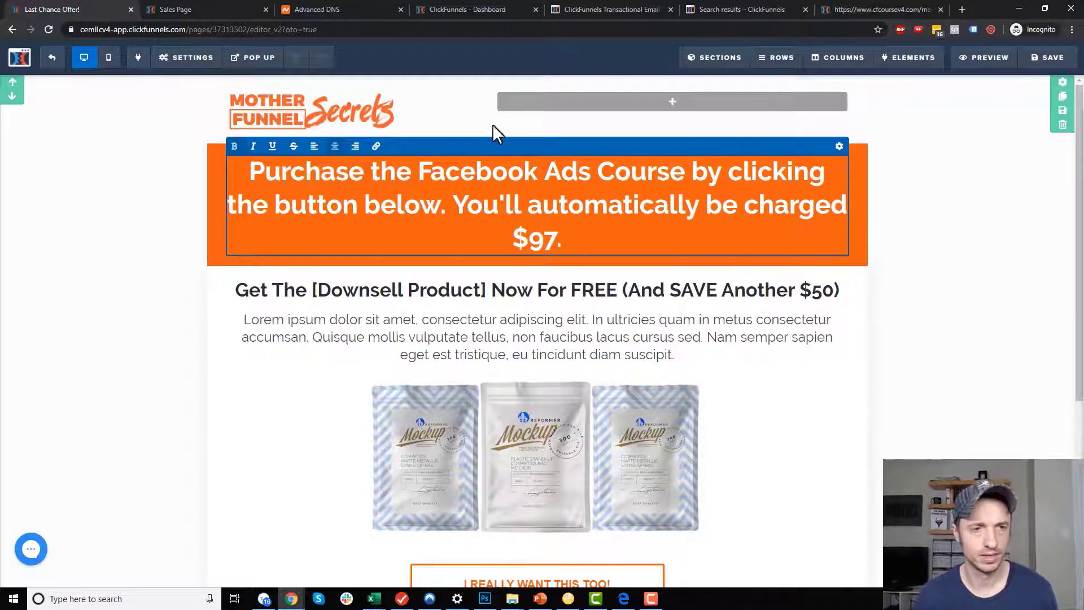
Underline the sentence about the automatic $97 charge.
drag(455, 205, 574, 224)
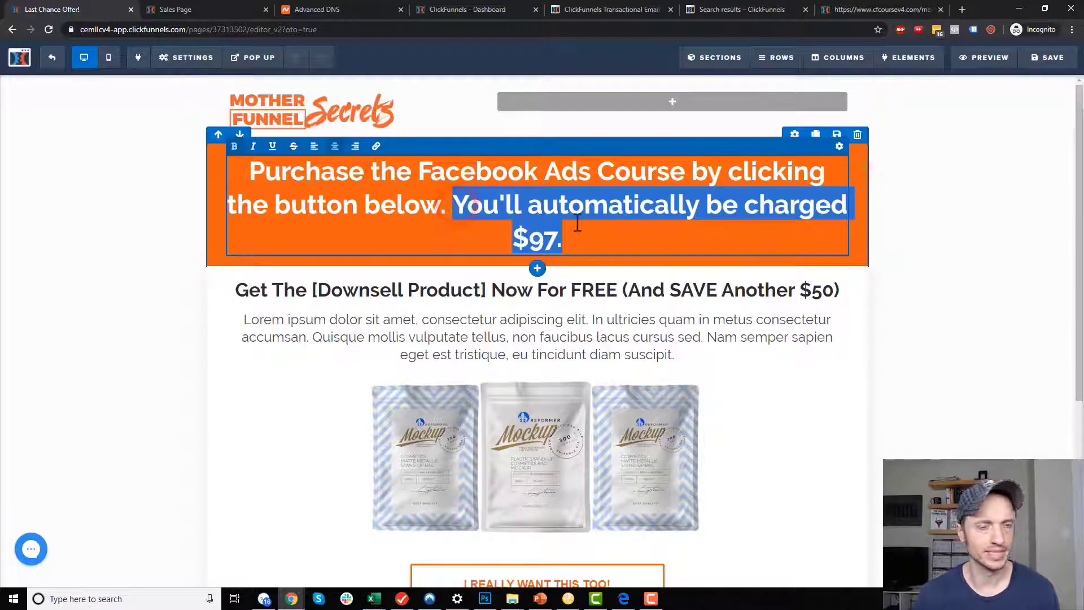
key(ctrl+u)
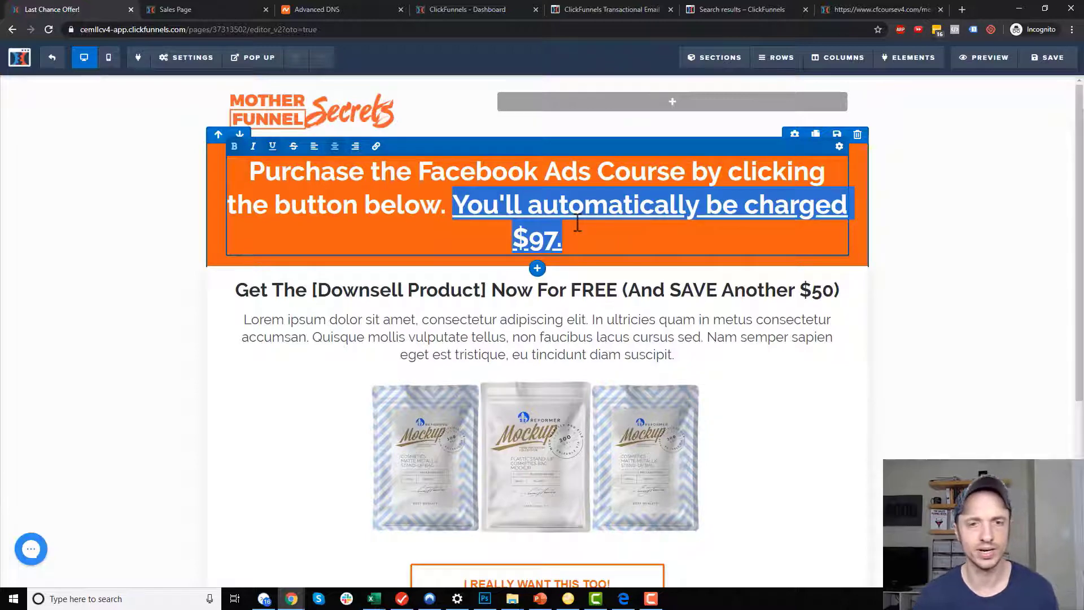
click(929, 282)
Move the I REALLY WANT THIS TOO! button directly under the headline.
scroll(615, 263, down, 4)
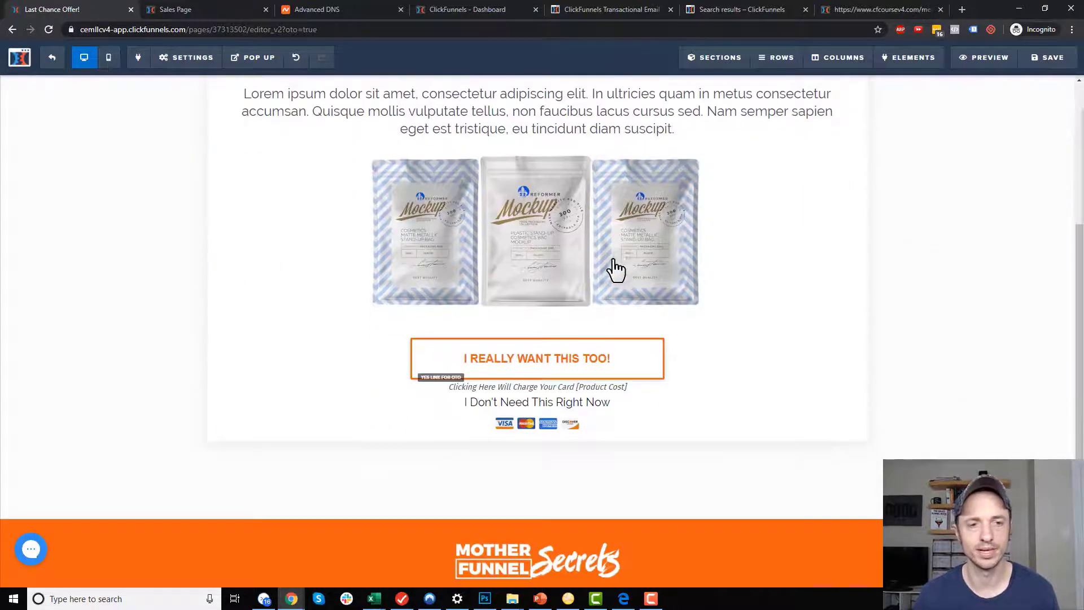
scroll(607, 362, up, 3)
drag(592, 122, 601, 239)
drag(582, 276, 571, 330)
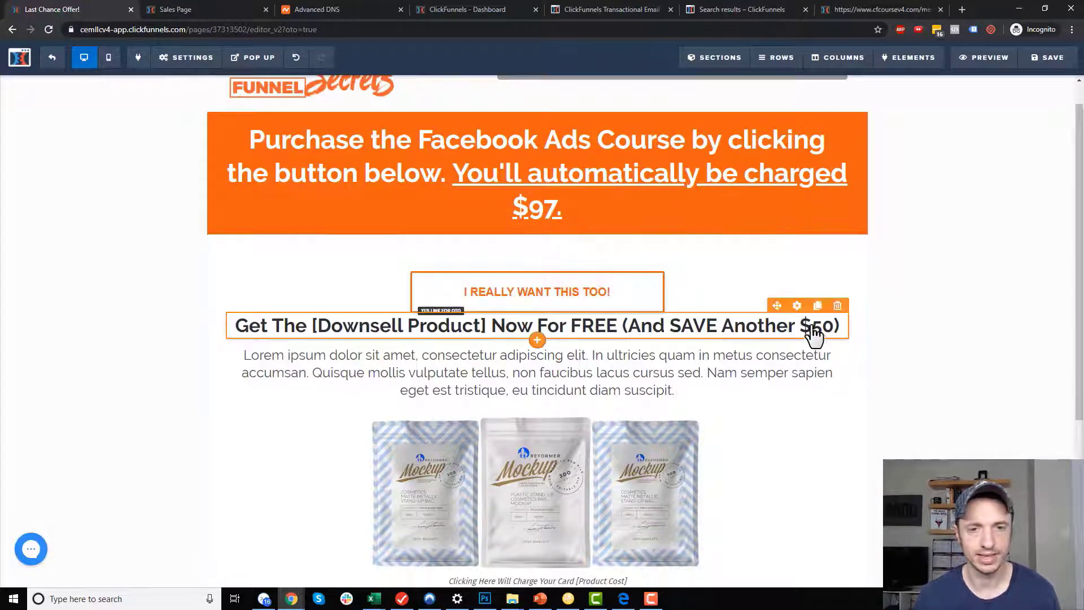
Delete the downsell heading, Lorem ipsum paragraph, product images and card-charge disclaimer.
click(838, 306)
click(594, 93)
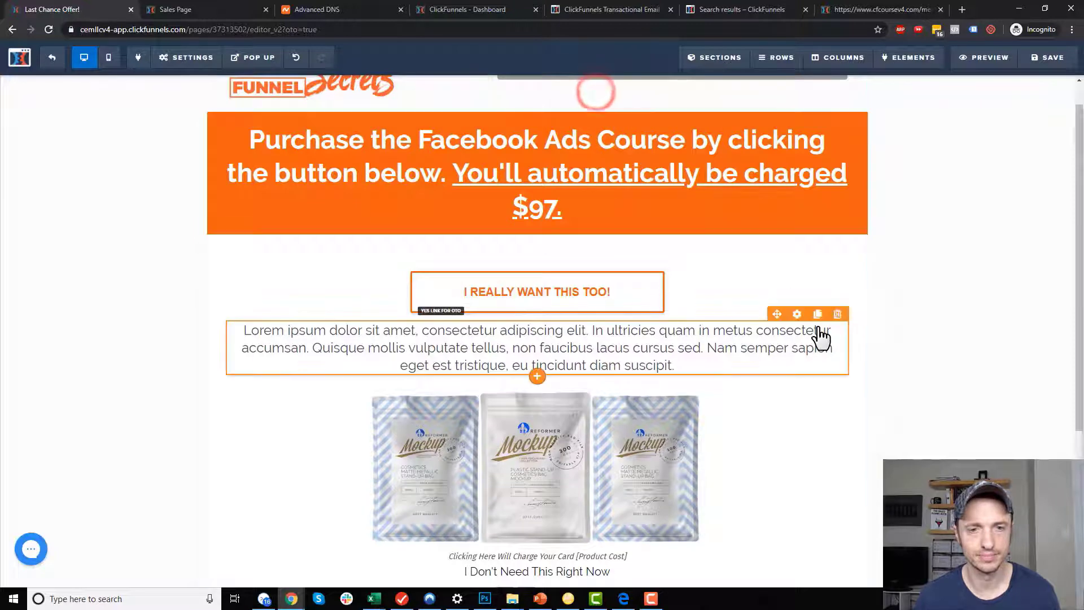
click(839, 314)
click(596, 94)
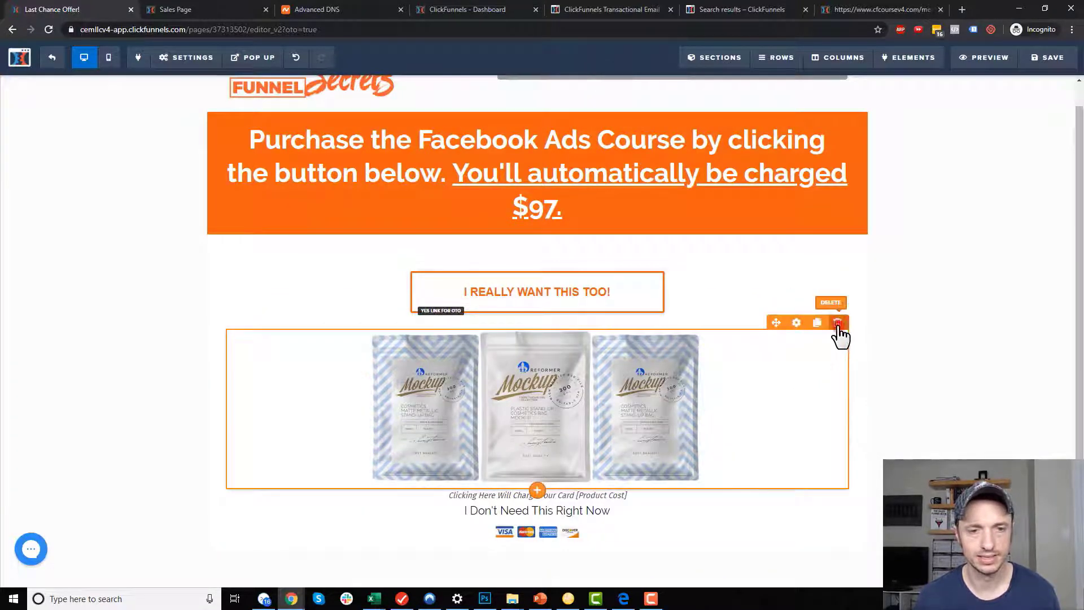
click(838, 324)
click(593, 99)
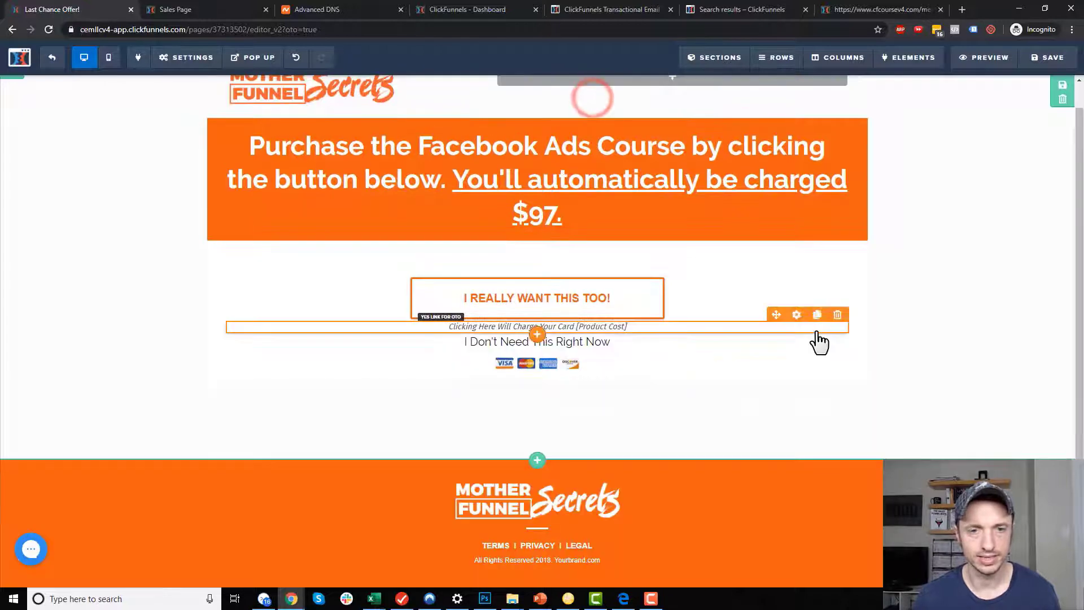
click(838, 316)
click(605, 95)
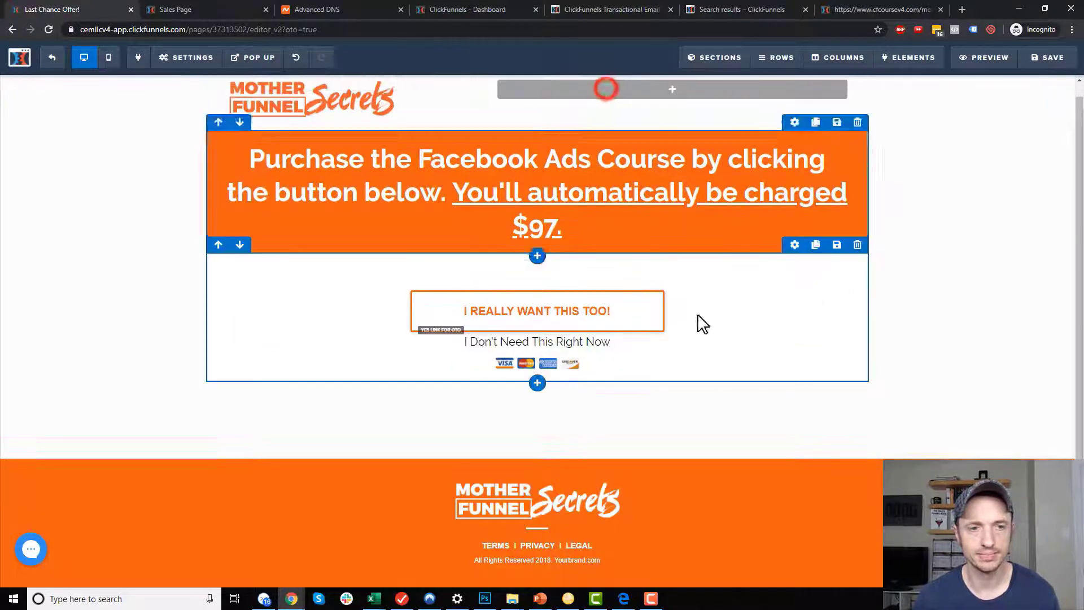
Delete the 'I Don't Need This Right Now' link, save the page and exit the editor.
click(840, 325)
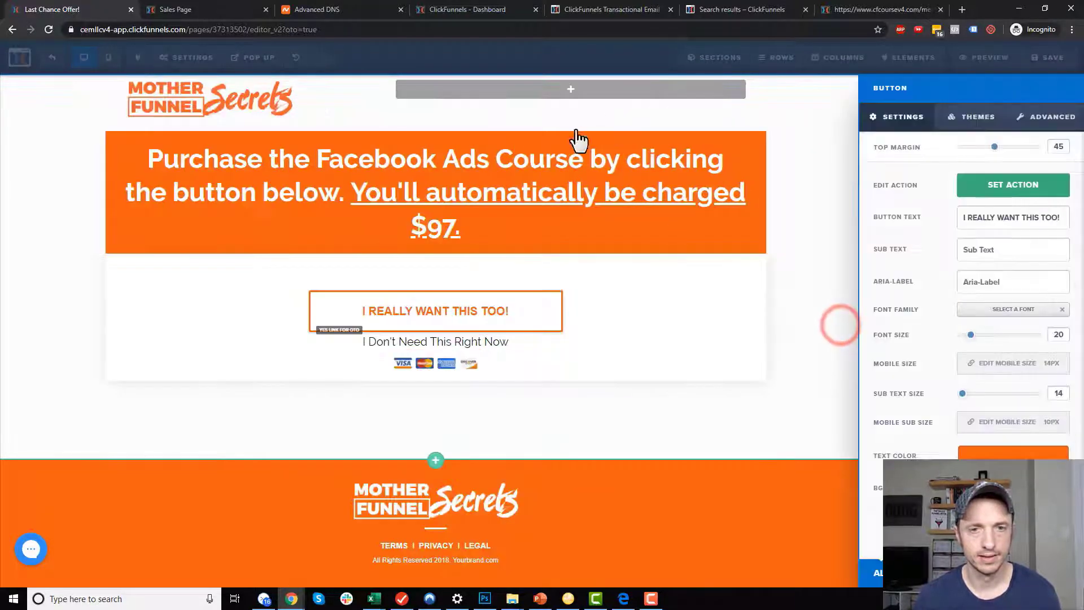
click(719, 368)
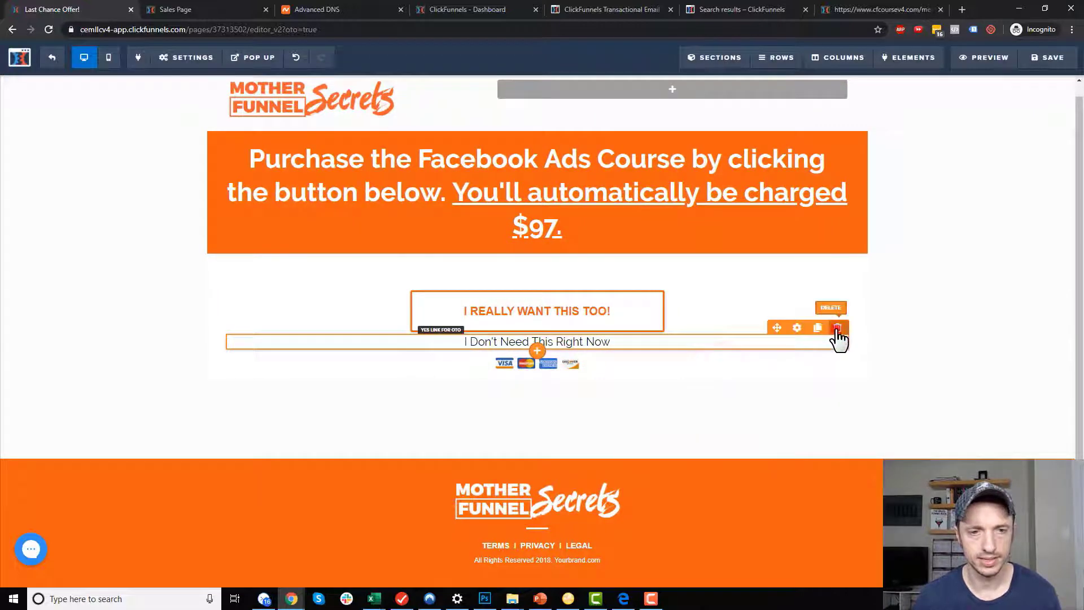
click(837, 328)
click(609, 100)
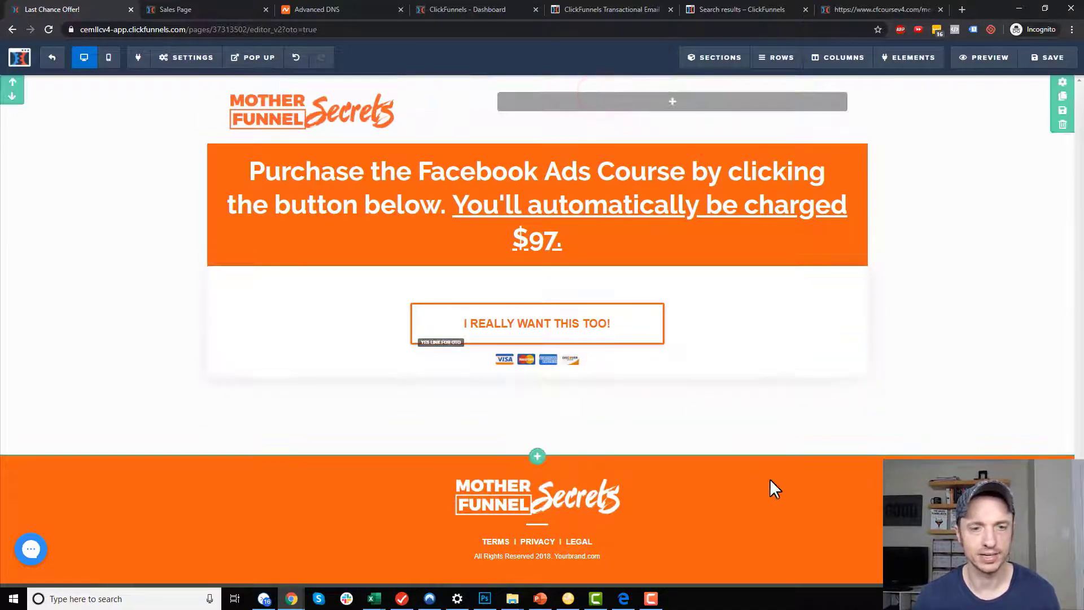
click(1034, 62)
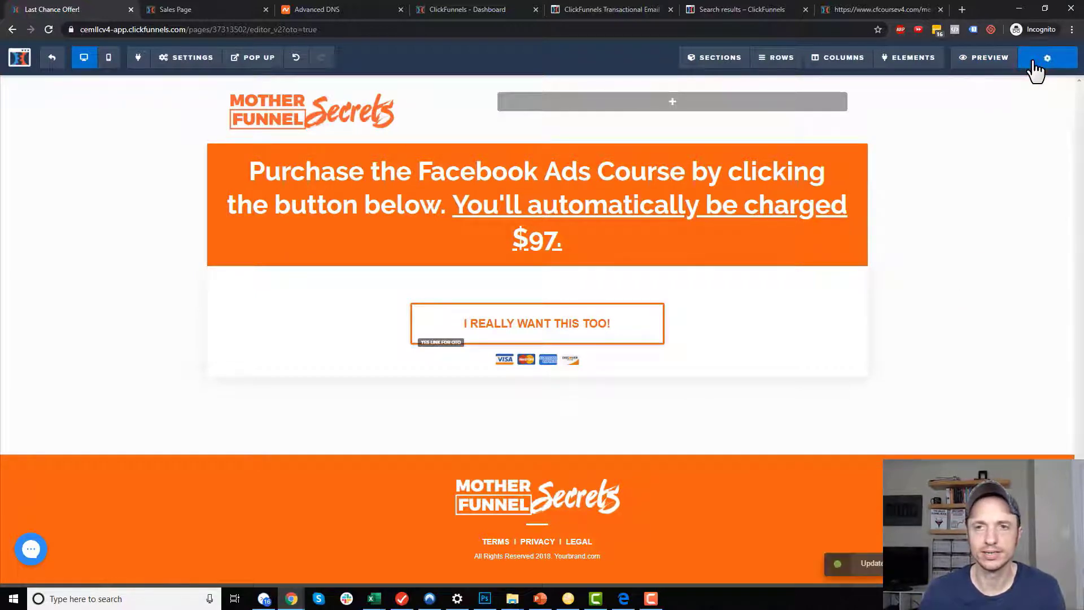
click(54, 59)
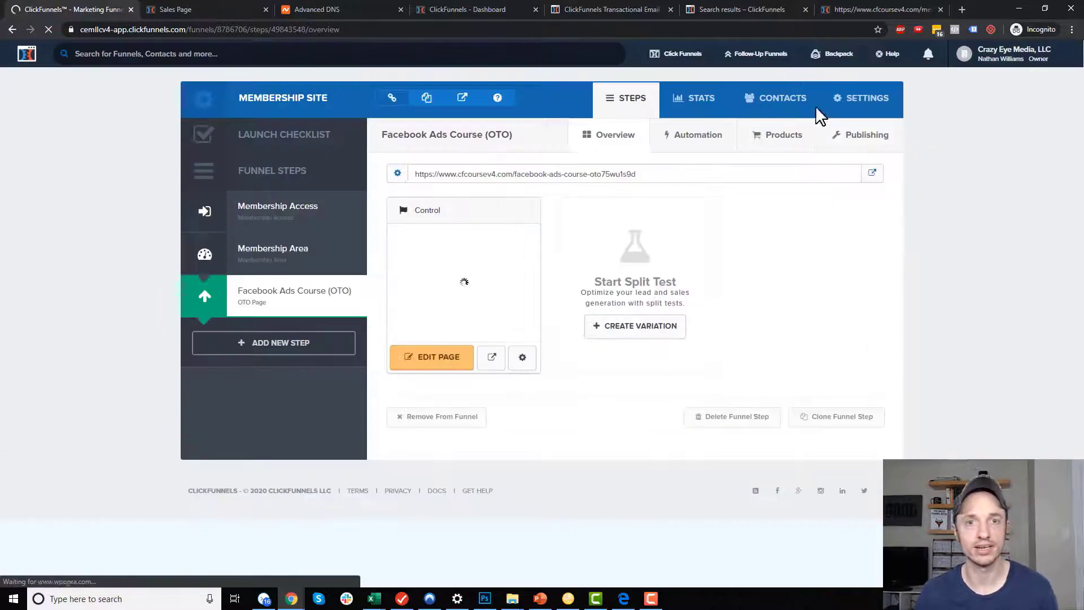
Add a new product to the OTO step using the Stripe payment account.
click(792, 142)
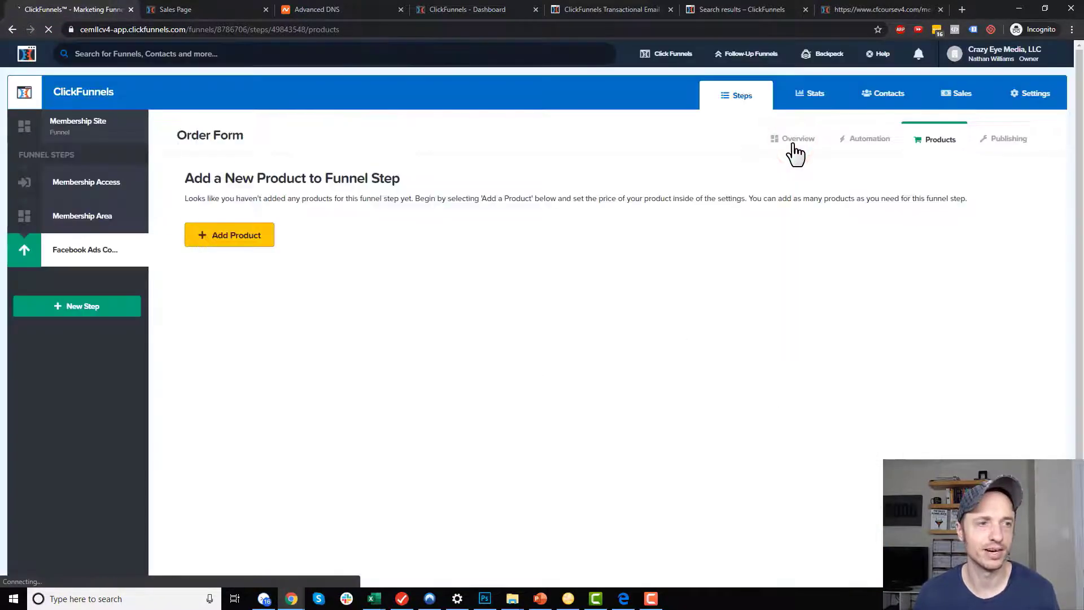
click(247, 239)
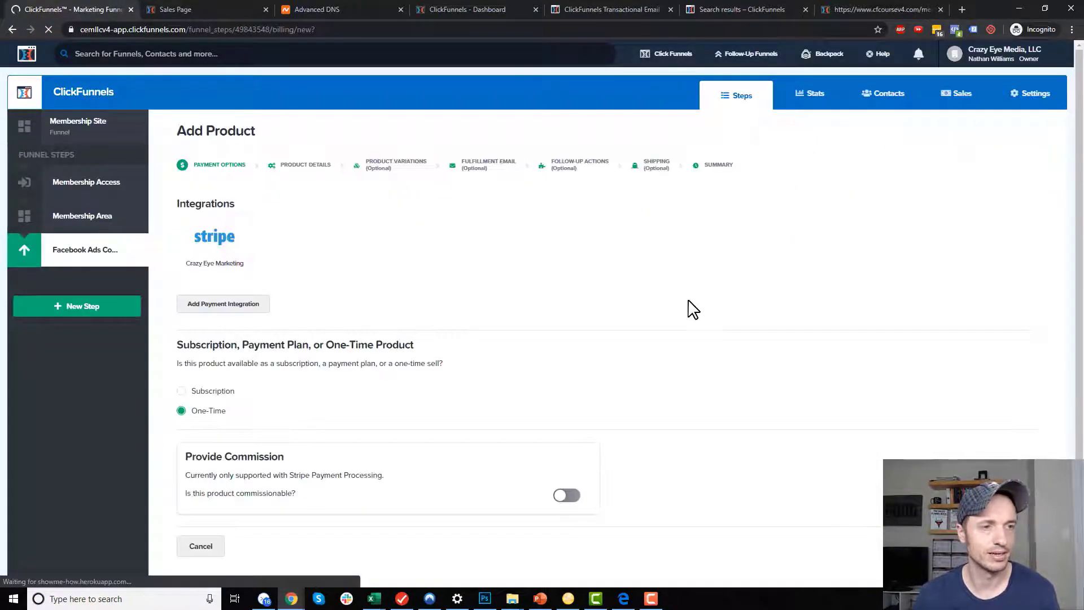
click(234, 241)
scroll(211, 259, down, 2)
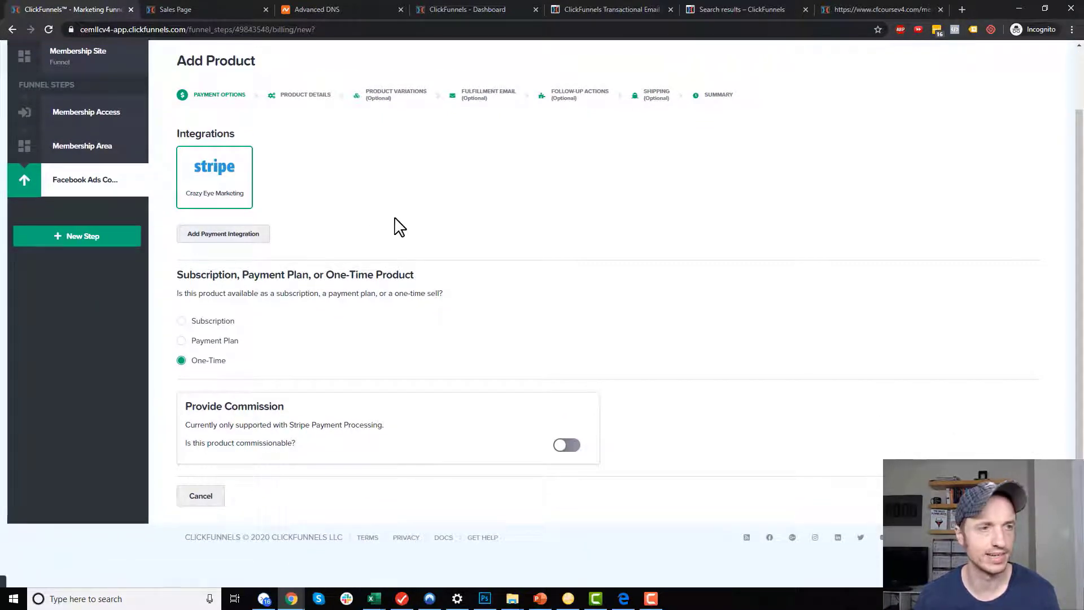
Name the product Facebook Ads Course, price it at 97, and save past variations.
drag(356, 223, 71, 225)
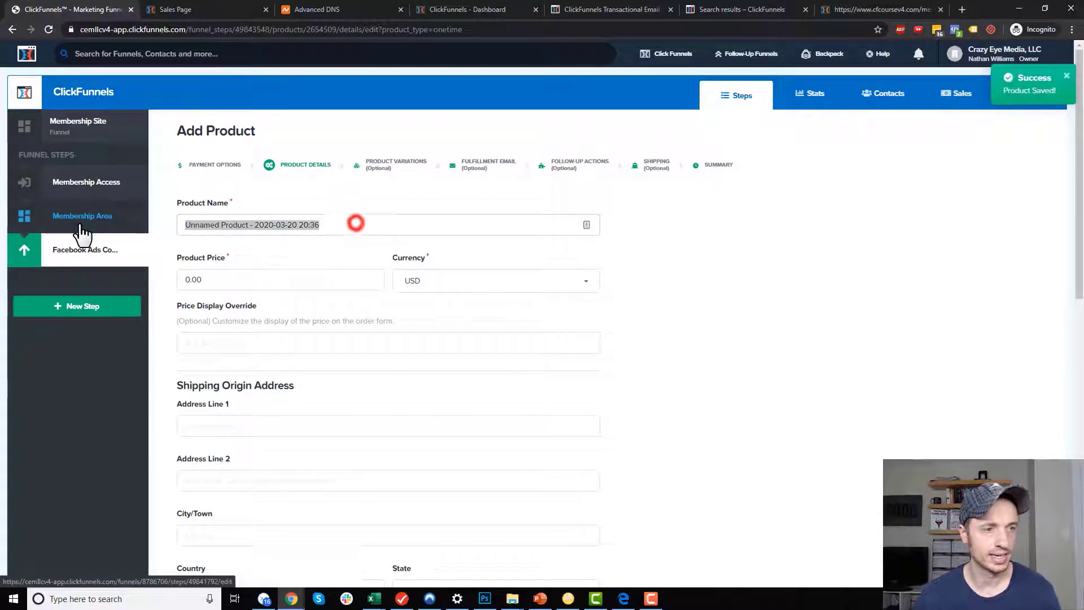
text(Facebook Ads)
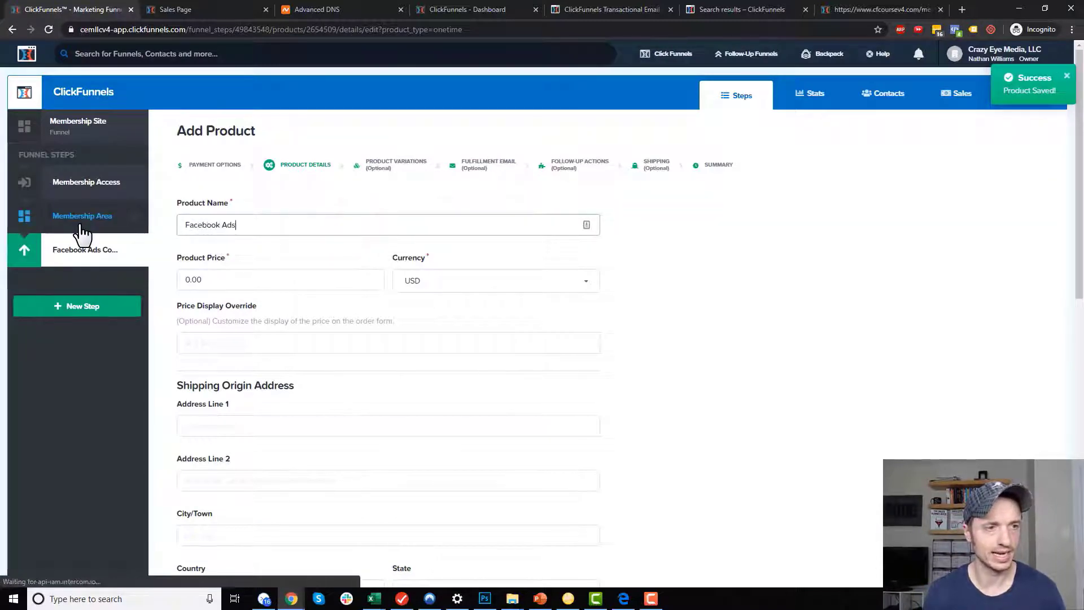
text( Course)
click(228, 280)
text(97)
click(714, 333)
scroll(261, 332, down, 7)
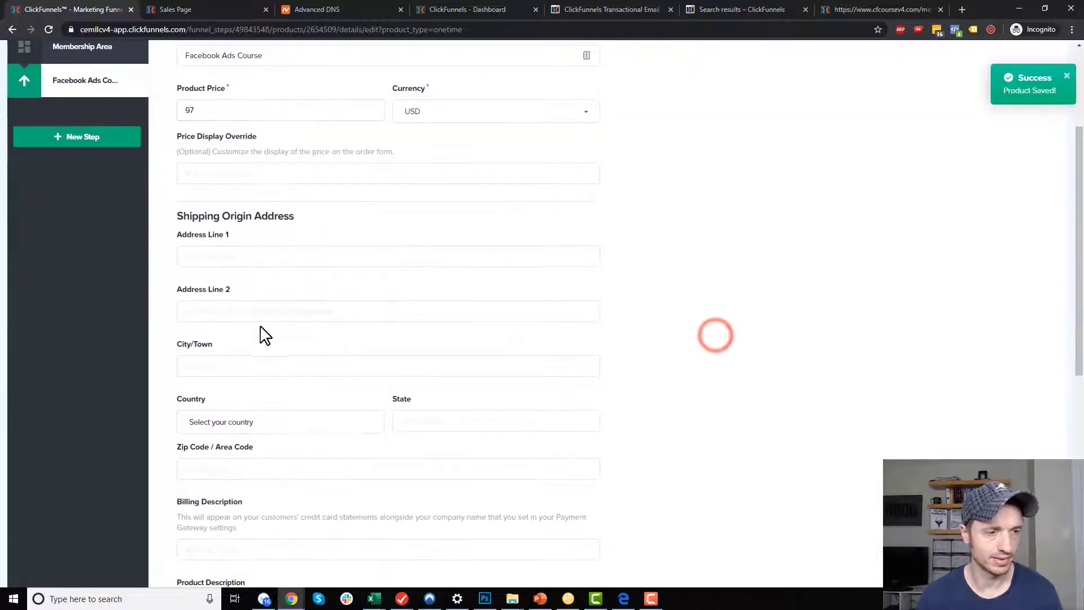
scroll(262, 330, down, 2)
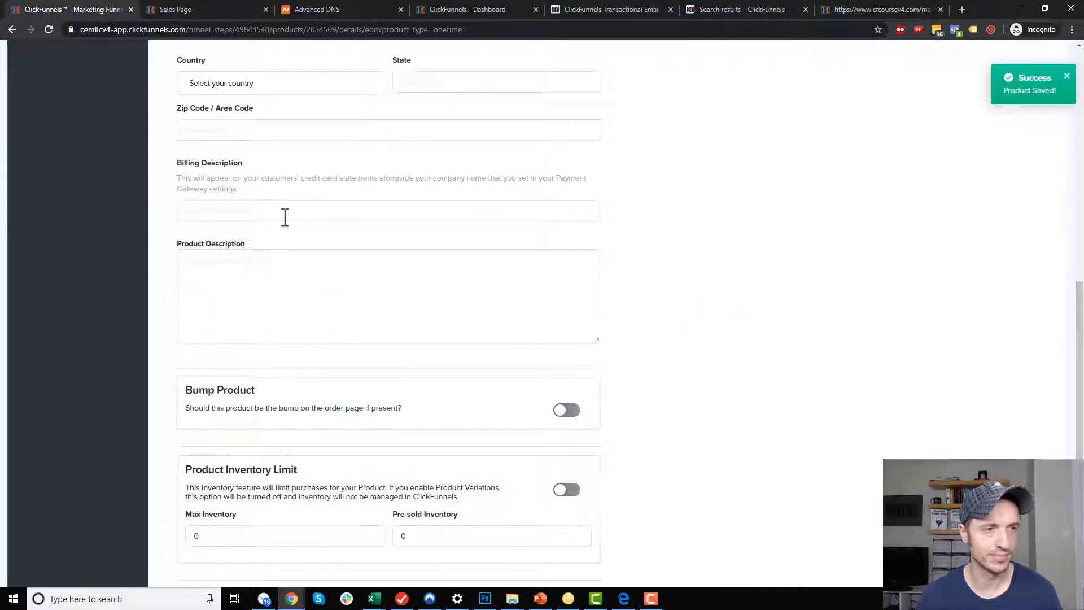
scroll(279, 217, down, 2)
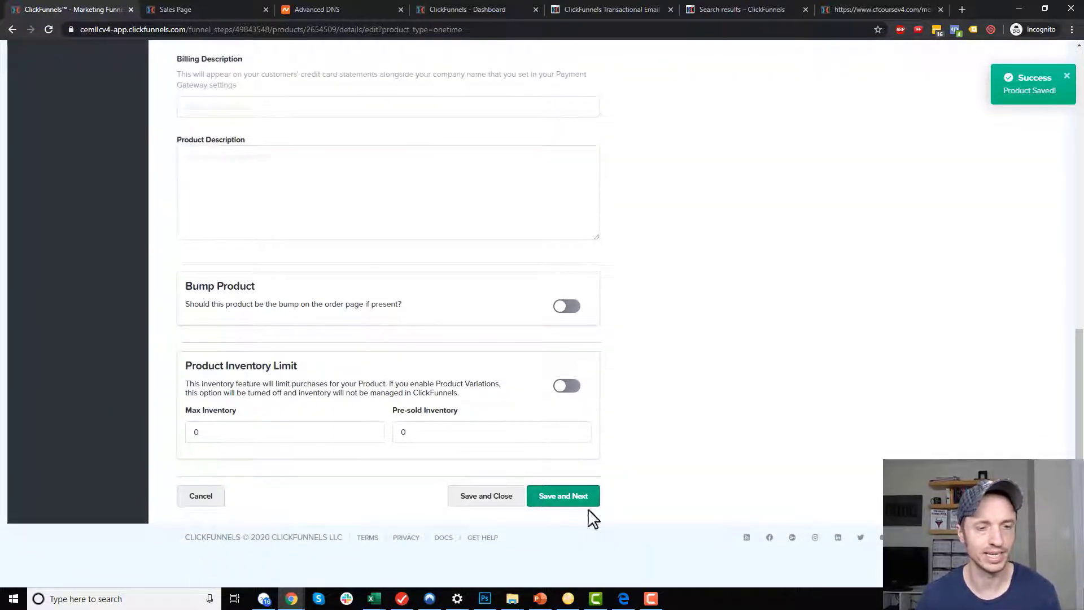
click(559, 498)
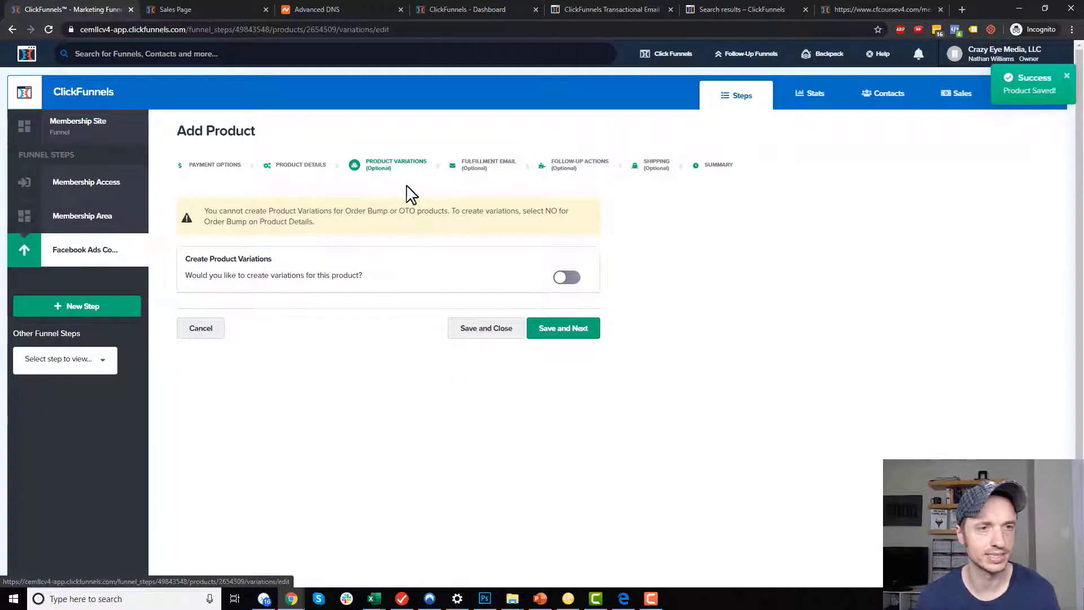
click(579, 333)
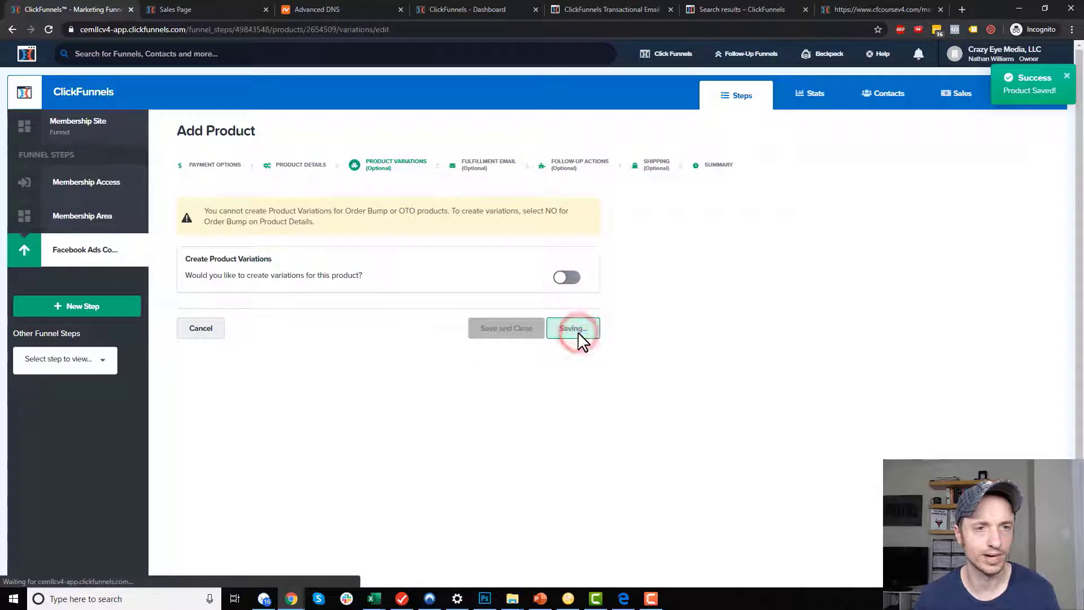
Enable the fulfillment email and reuse its subject as the body's opening line.
click(675, 233)
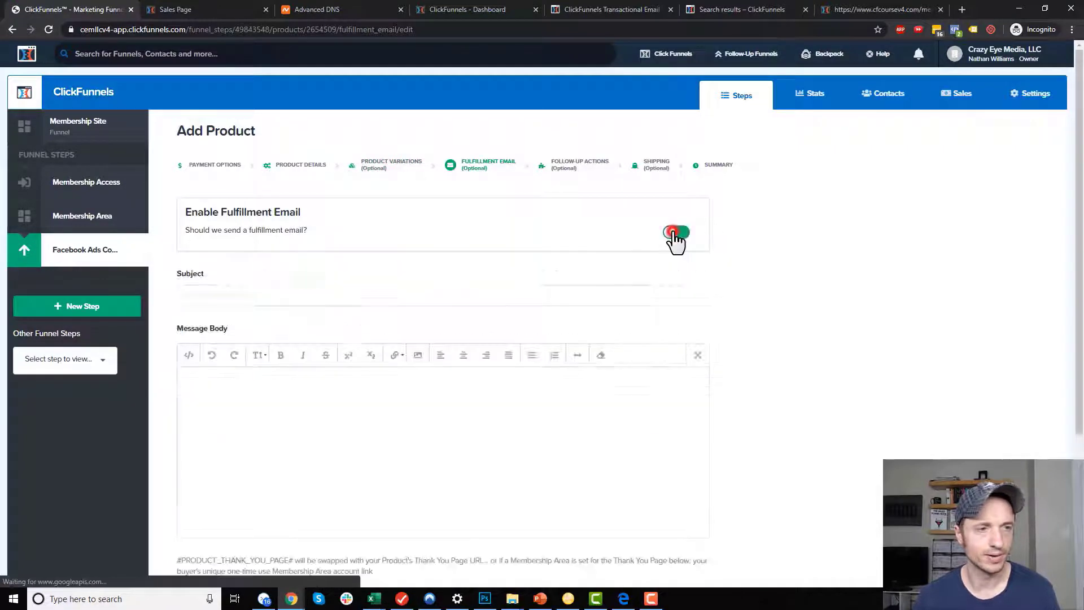
click(527, 297)
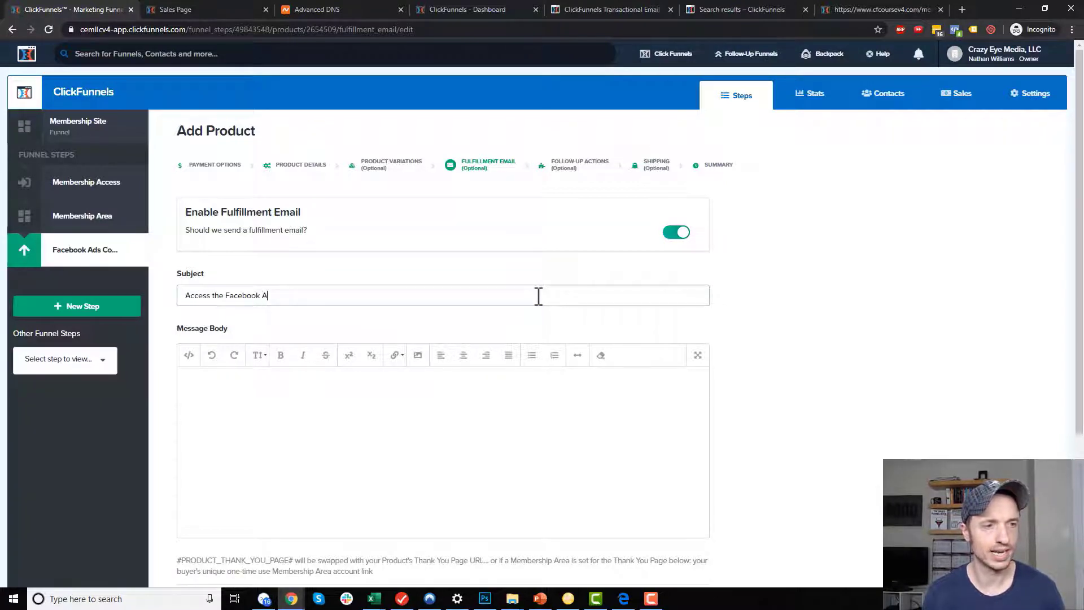
key(ctrl+a)
key(ctrl+c)
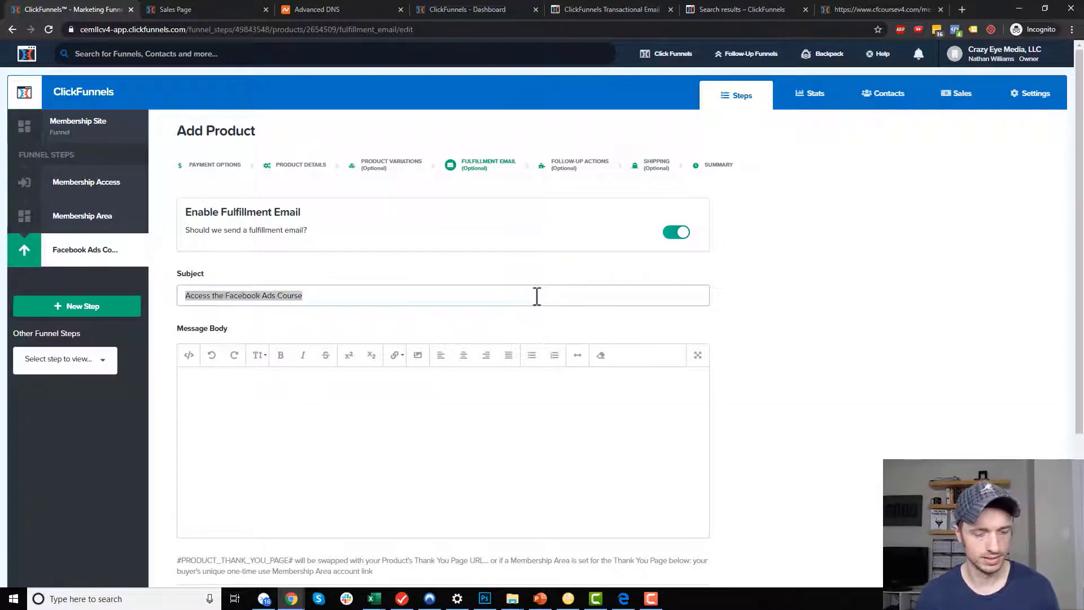
click(318, 387)
key(ctrl+v)
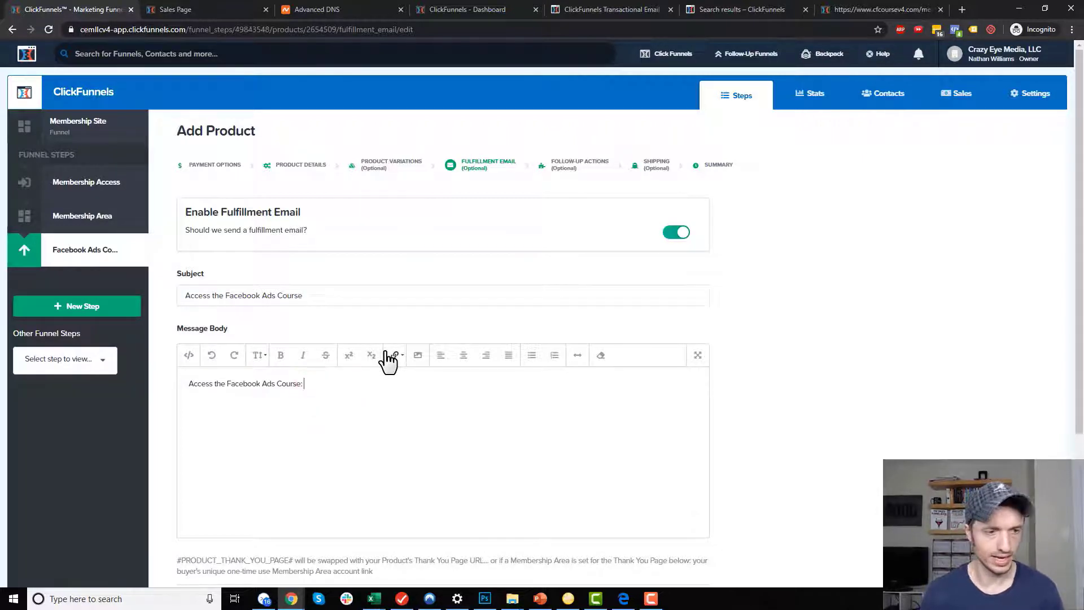
text(:)
scroll(350, 394, down, 2)
scroll(350, 394, down, 1)
Insert the #PRODUCT_THANK_YOU_PAGE# merge tag into the body as a link.
drag(191, 391, 296, 390)
key(ctrl+c)
click(352, 216)
key(ctrl+v)
drag(373, 216, 306, 214)
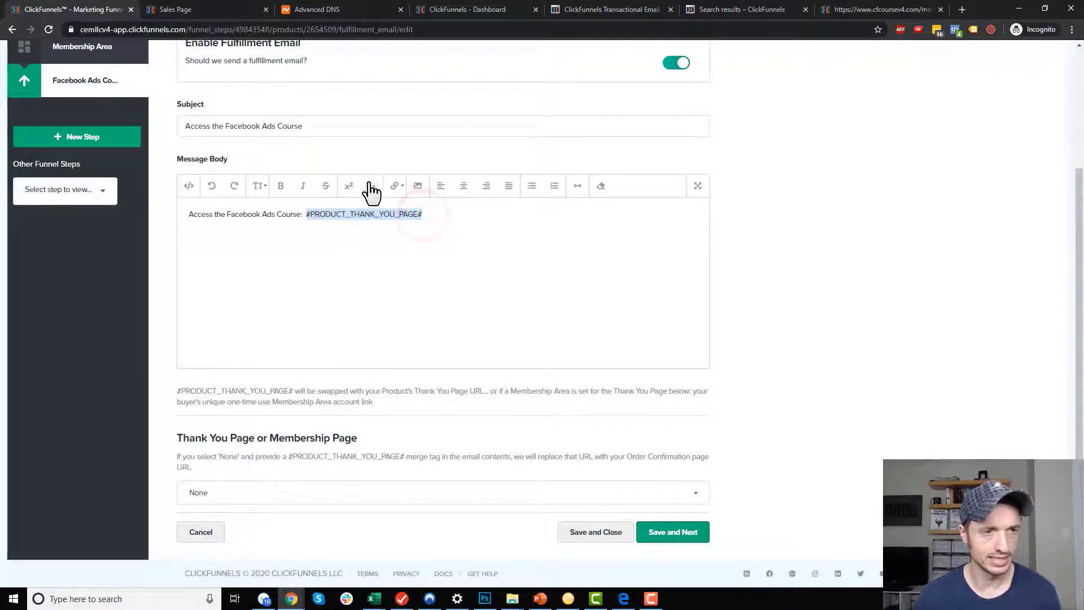
click(394, 189)
click(402, 214)
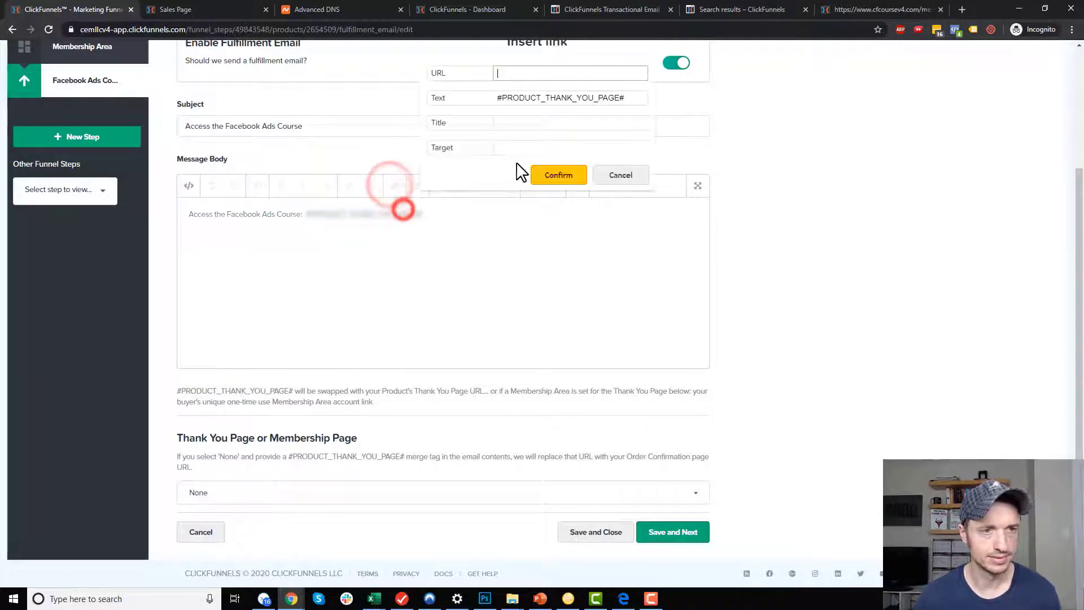
click(558, 177)
click(842, 362)
scroll(423, 399, down, 1)
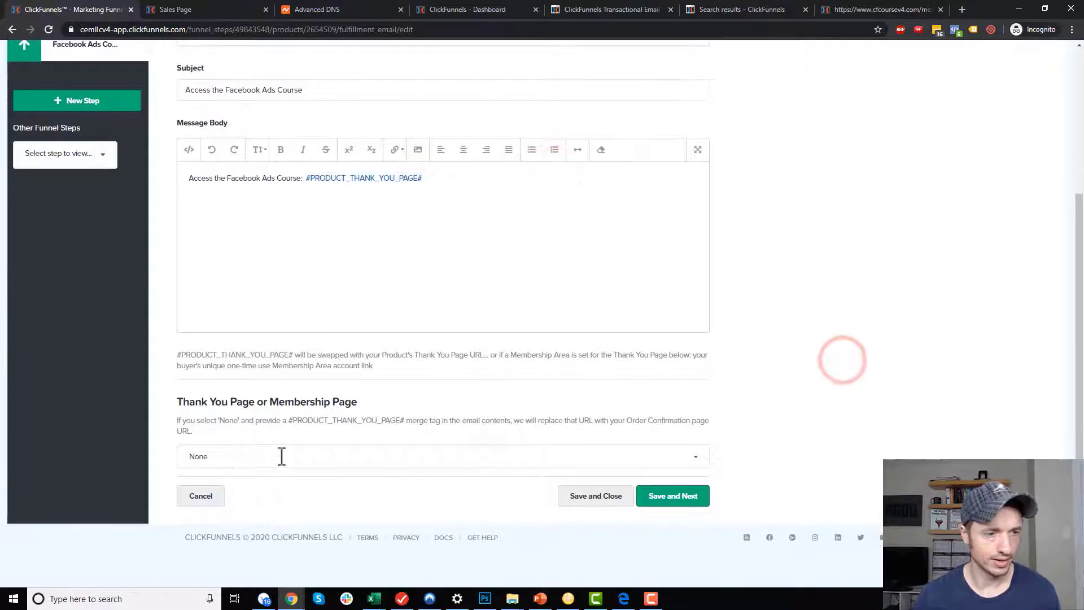
Set the Membership Area as the thank-you page, then save and close the product.
click(279, 455)
click(241, 515)
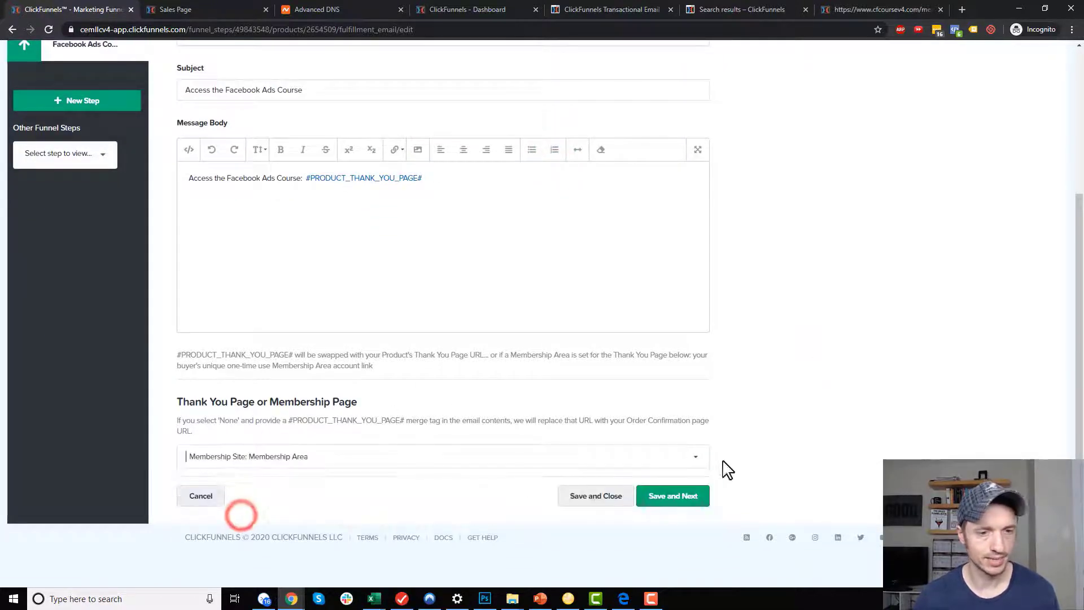
click(689, 498)
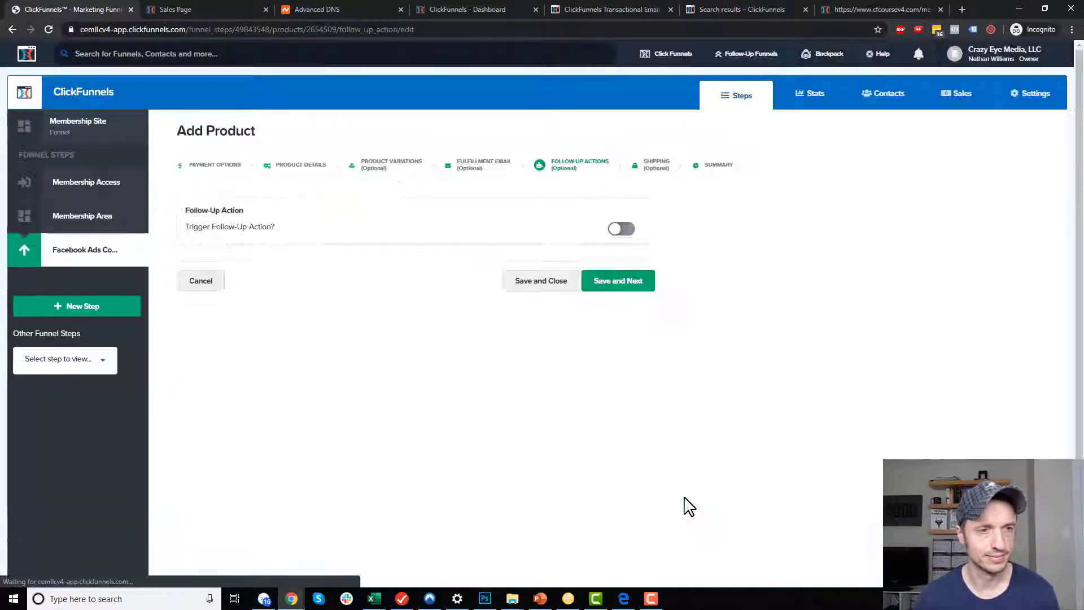
click(544, 287)
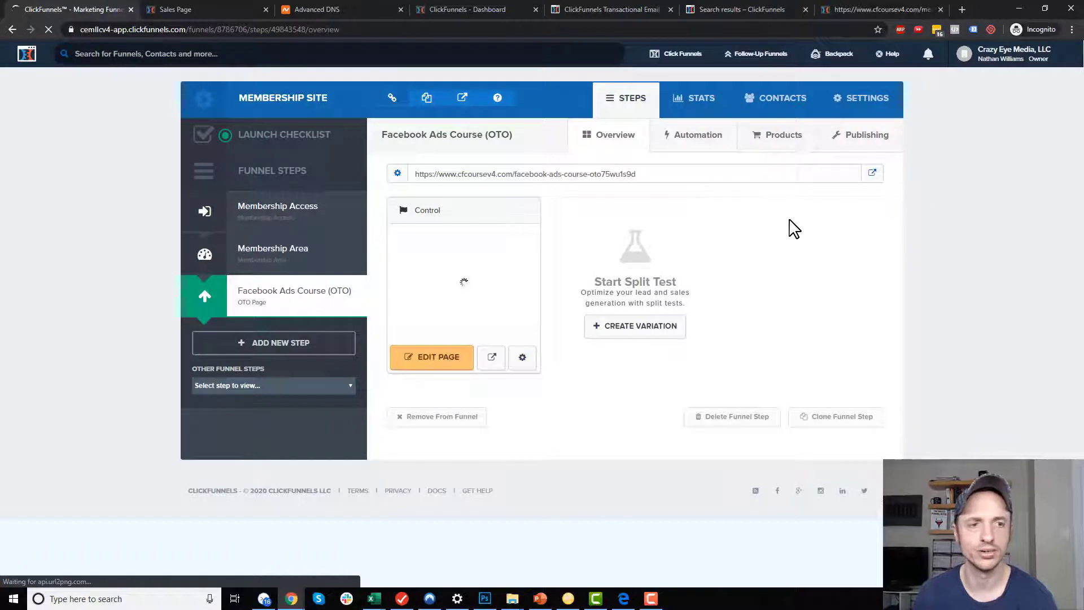
Set the I REALLY WANT THIS TOO! button action to 1-Click-Upsell – Facebook Ads Course.
click(447, 355)
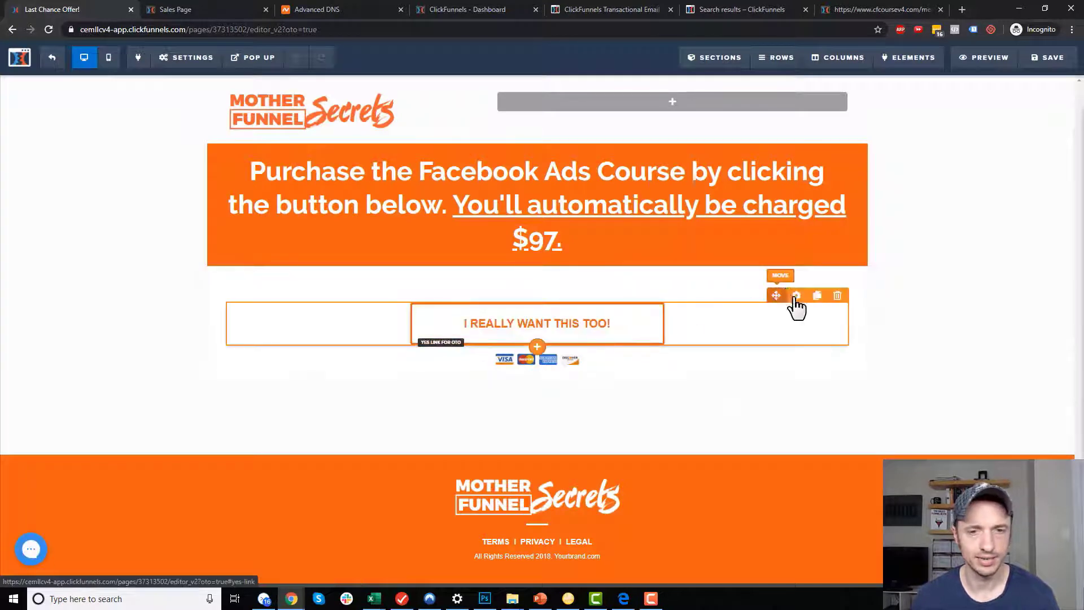
click(795, 296)
click(996, 184)
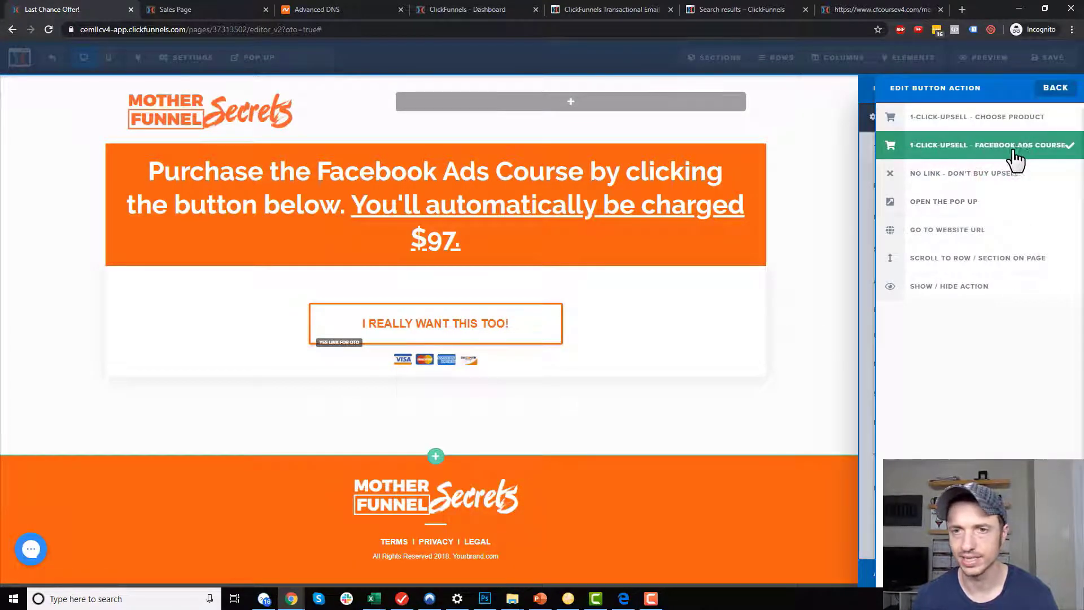
click(743, 203)
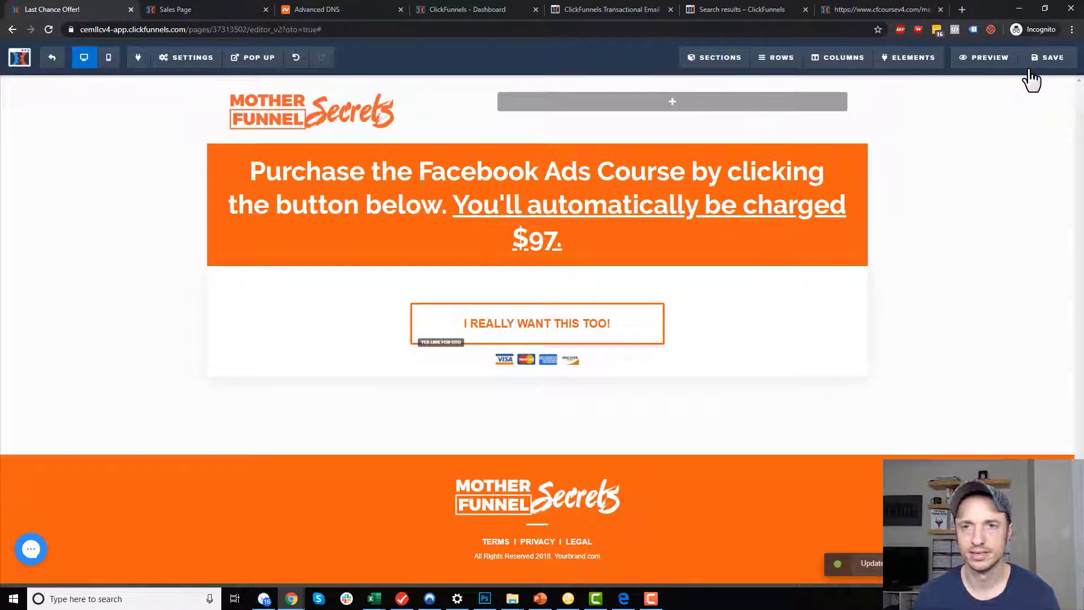
click(52, 57)
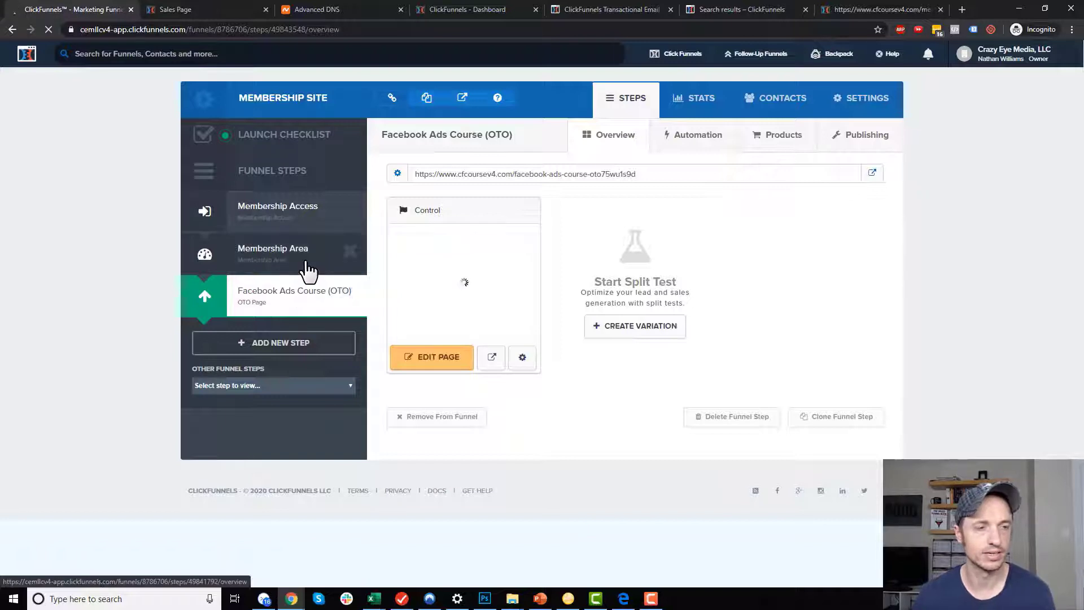
Make Facebook Ads Course (OTO) the Facebook Ads section's upgrade offer step and update it.
click(298, 264)
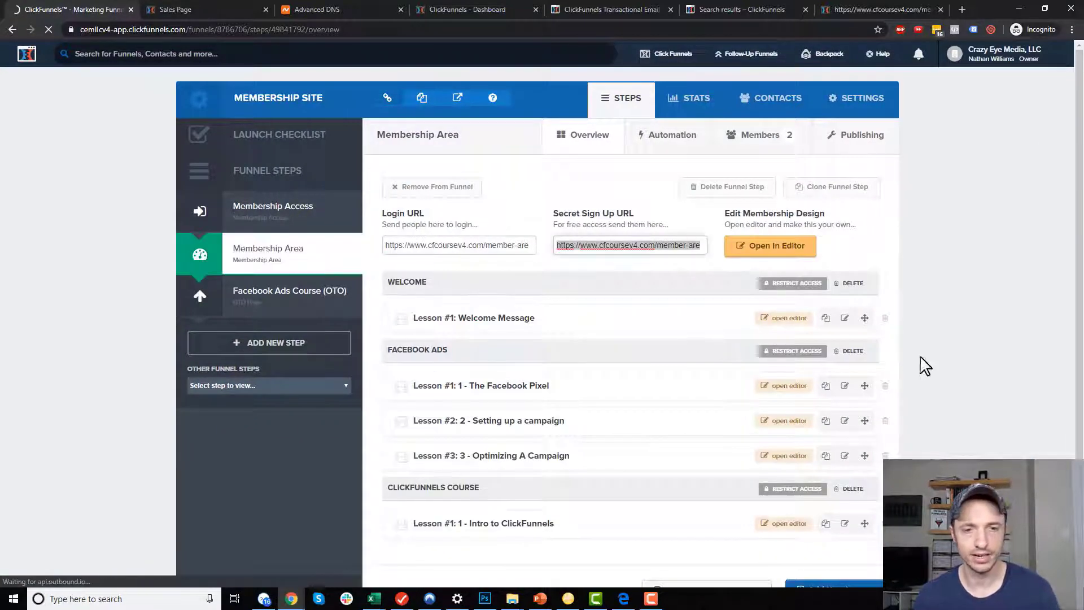
click(801, 359)
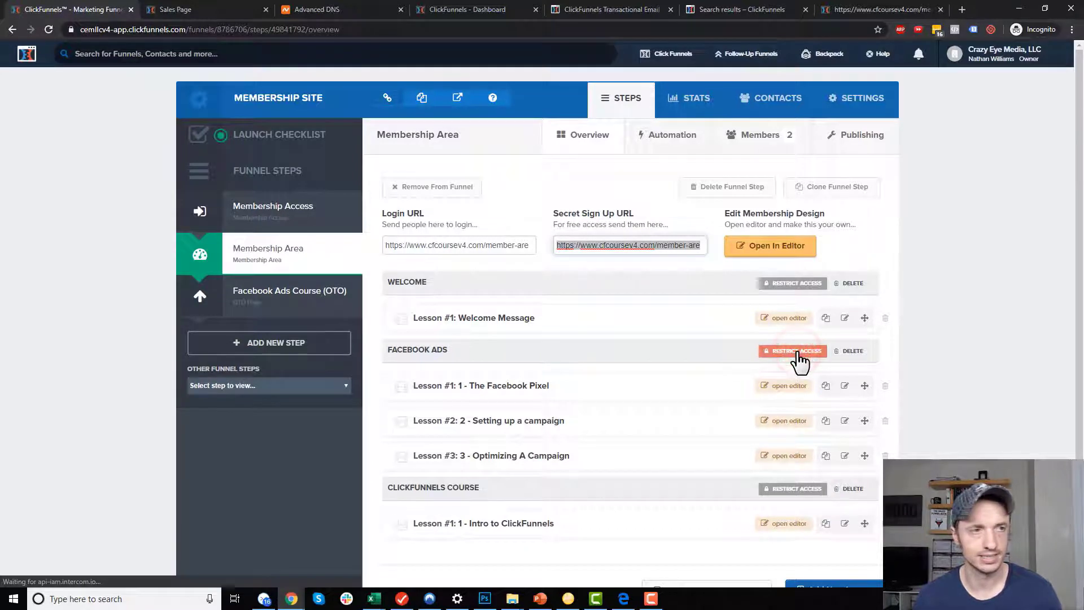
click(802, 354)
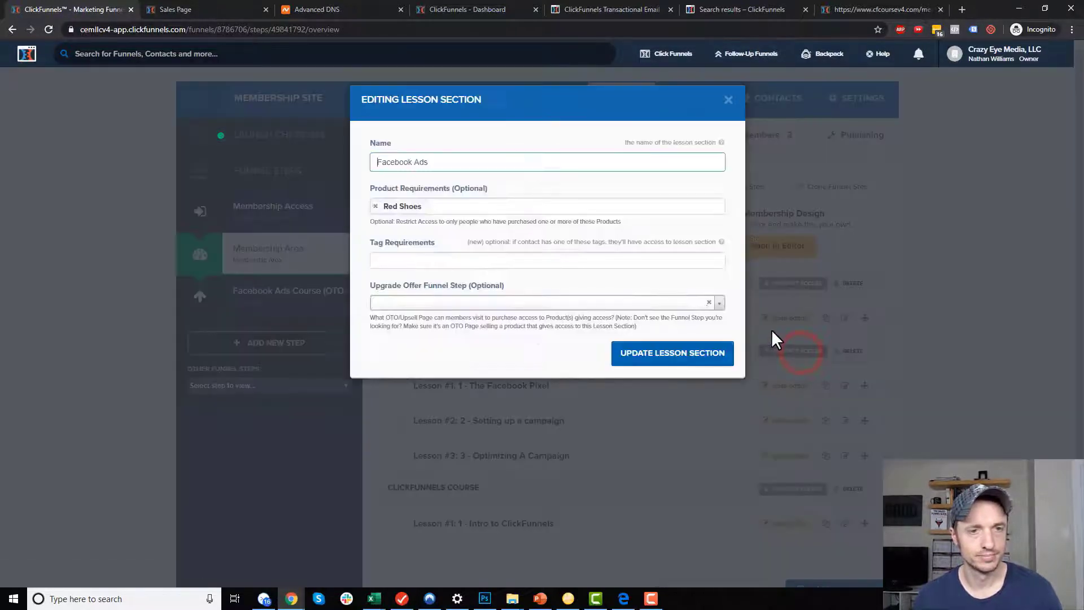
click(432, 304)
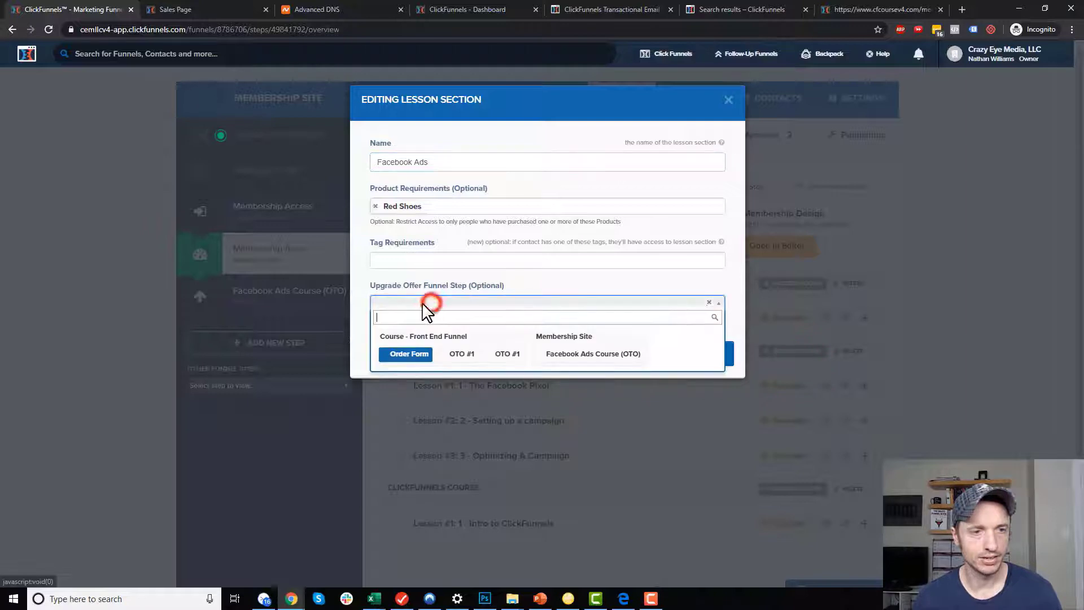
click(587, 361)
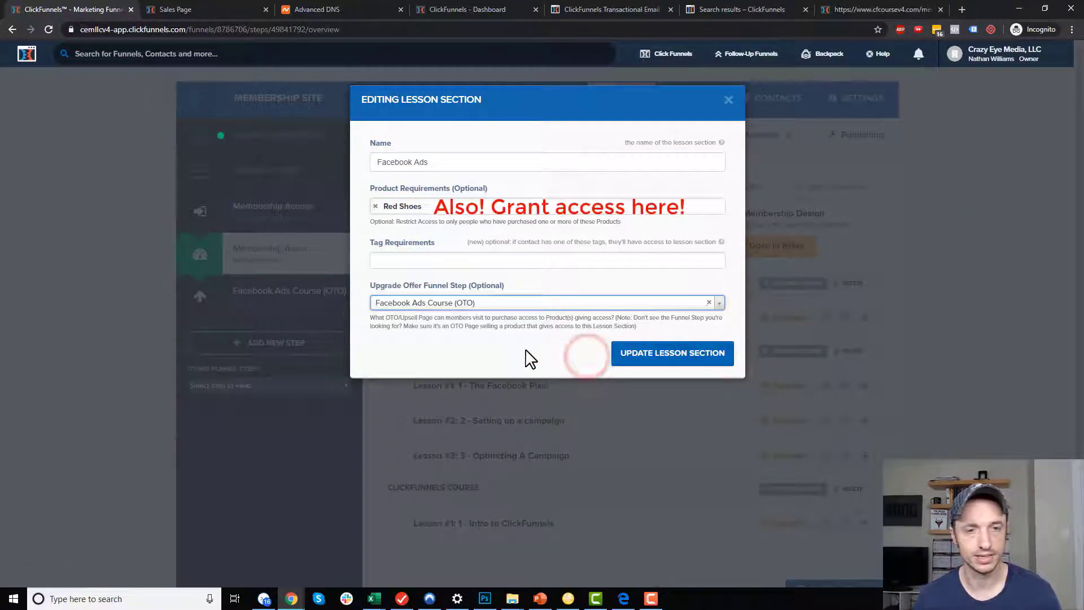
click(673, 356)
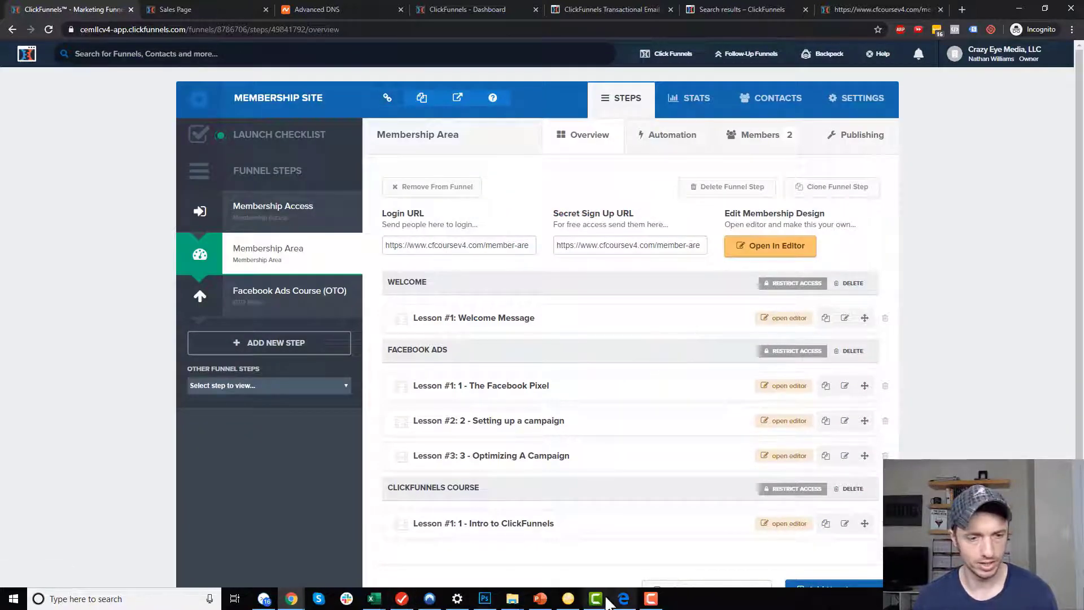
click(624, 599)
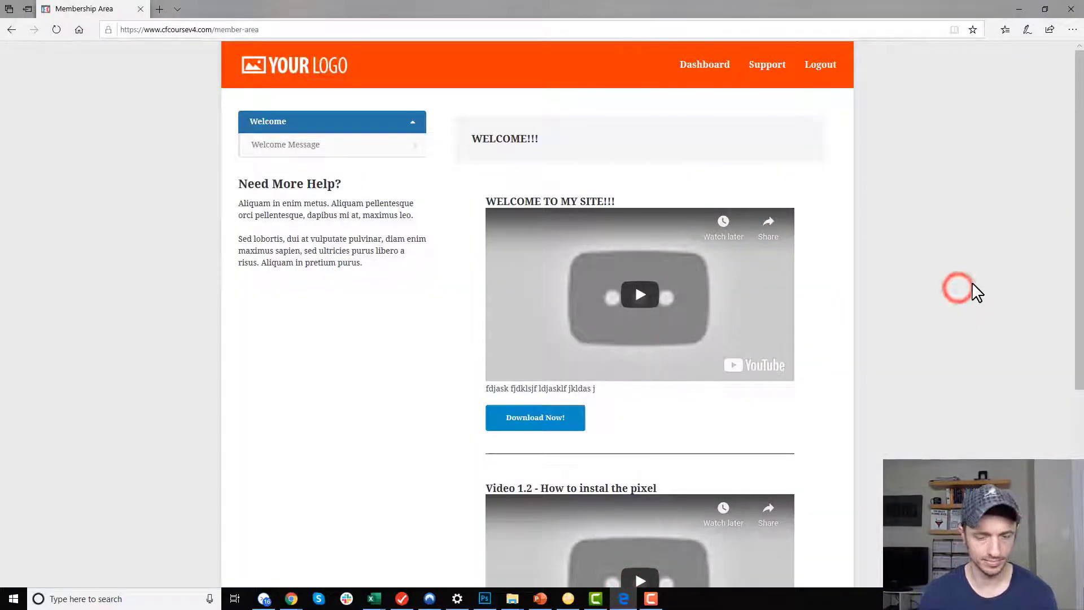
Reload the member site and follow the Facebook Ads upgrade link to the $97 offer page.
key(F5)
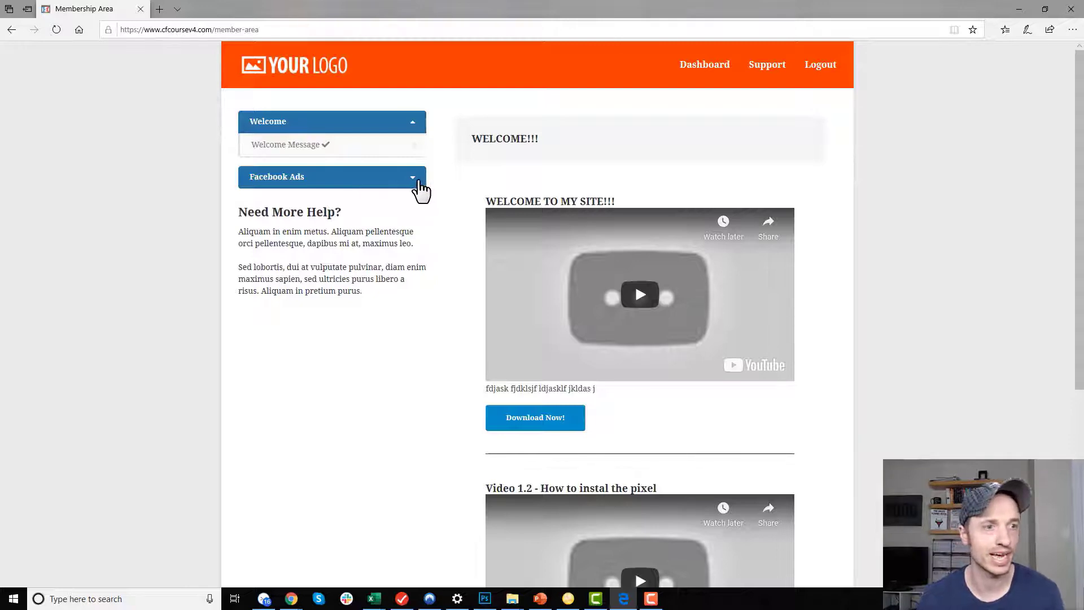
click(414, 189)
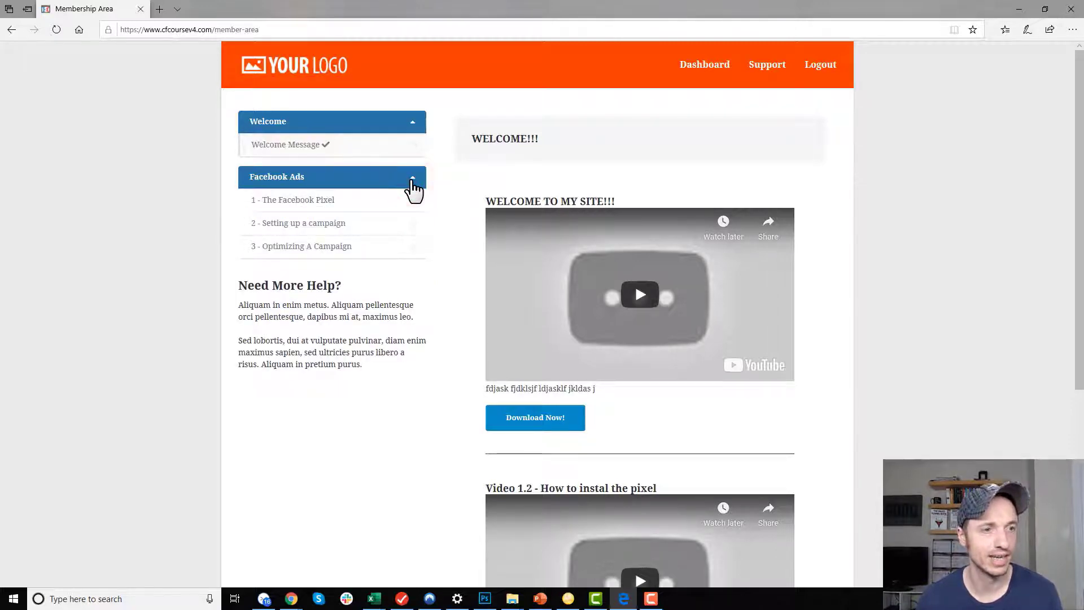
mouse_move(341, 220)
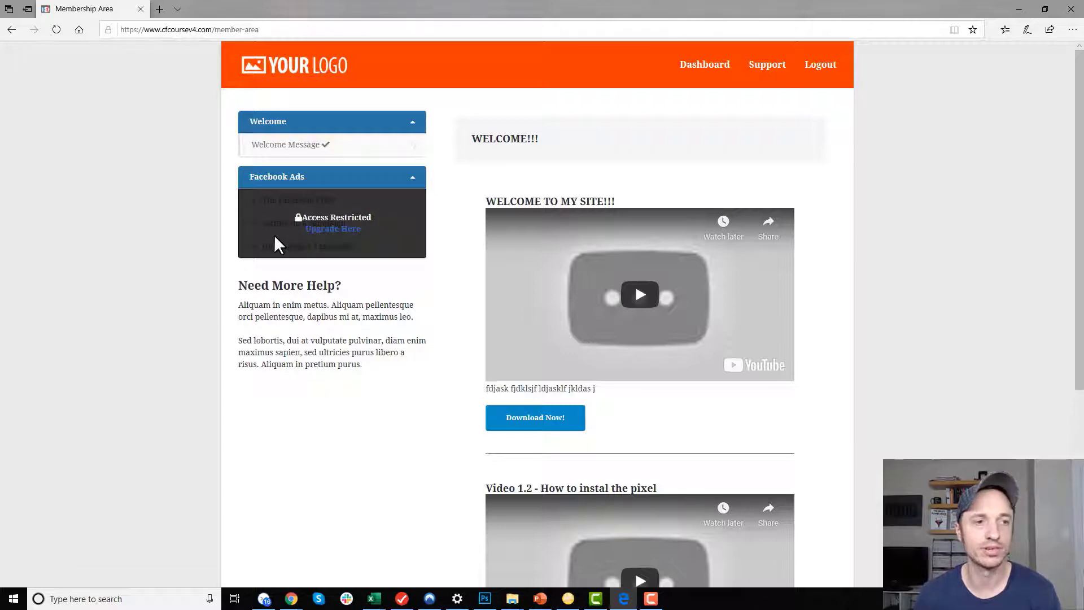
click(331, 231)
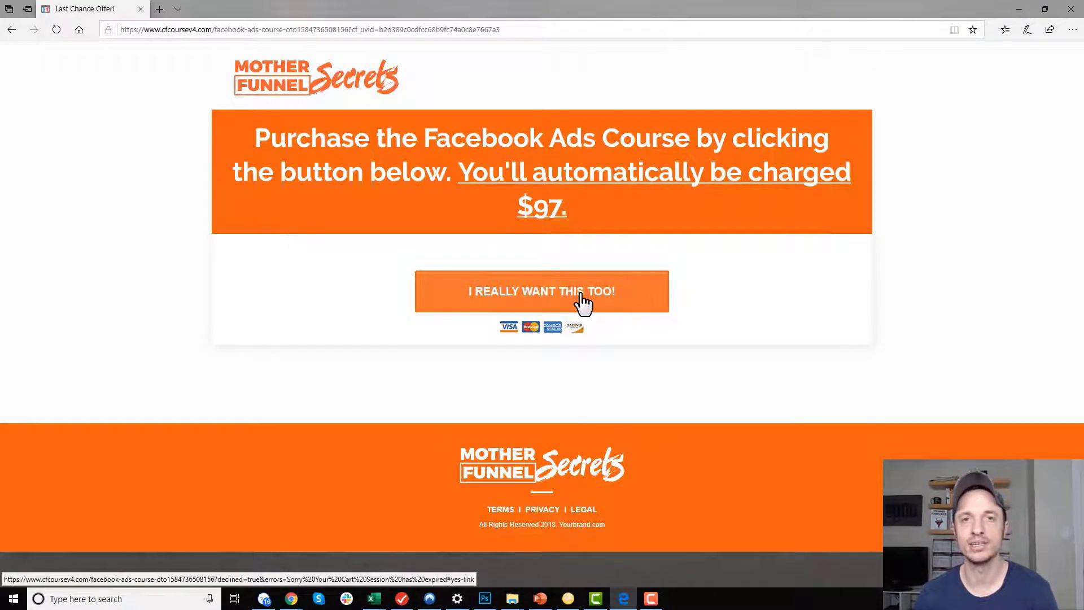
drag(569, 209, 490, 206)
click(491, 205)
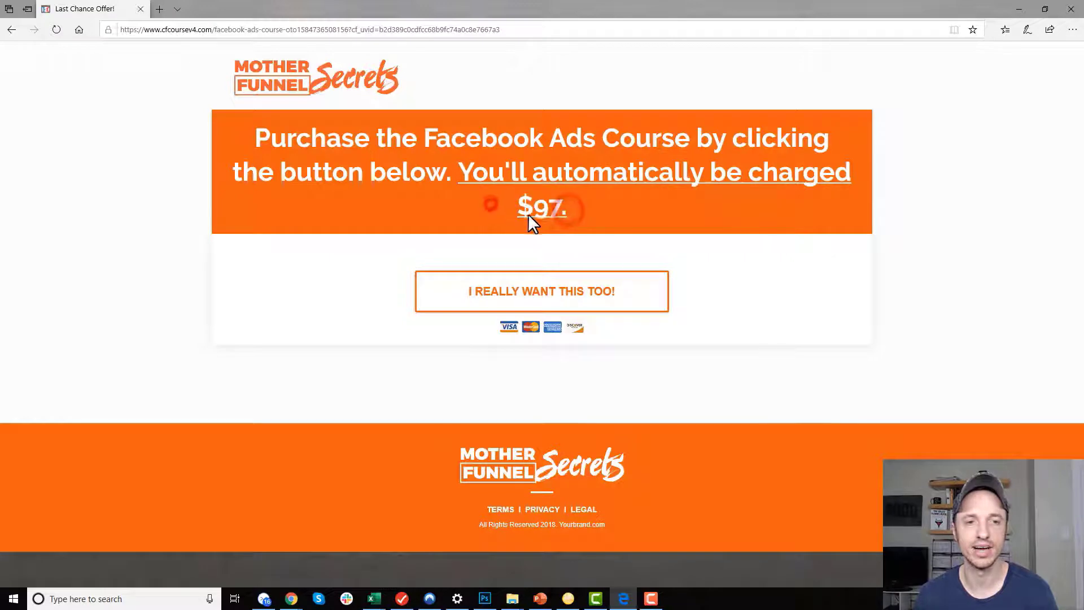
Try the test upsell purchase, dismiss the Missing Purchase alert, and minimize the browser.
click(615, 302)
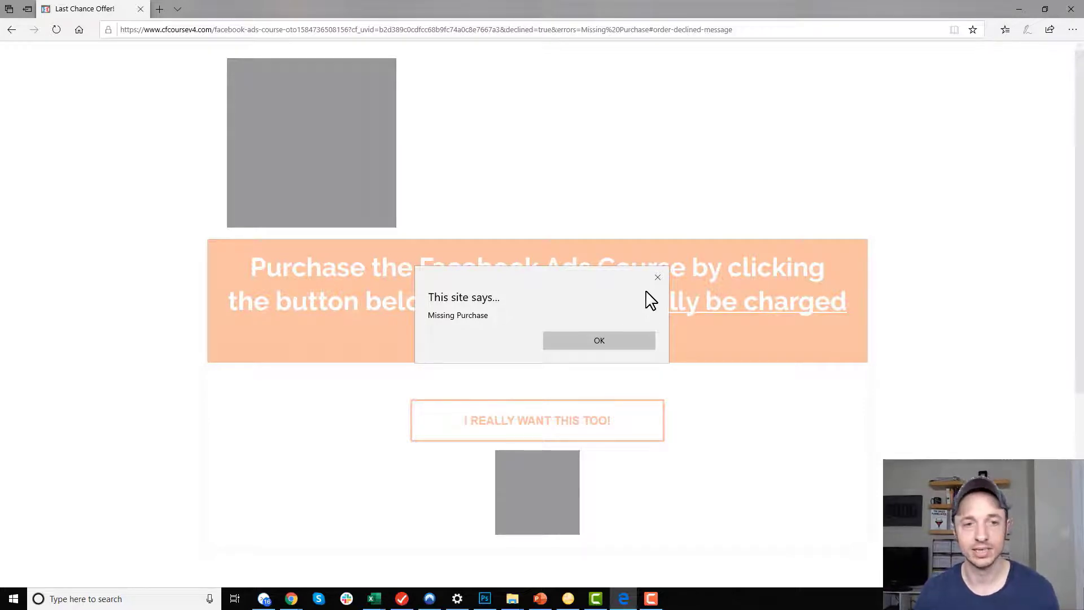
click(657, 277)
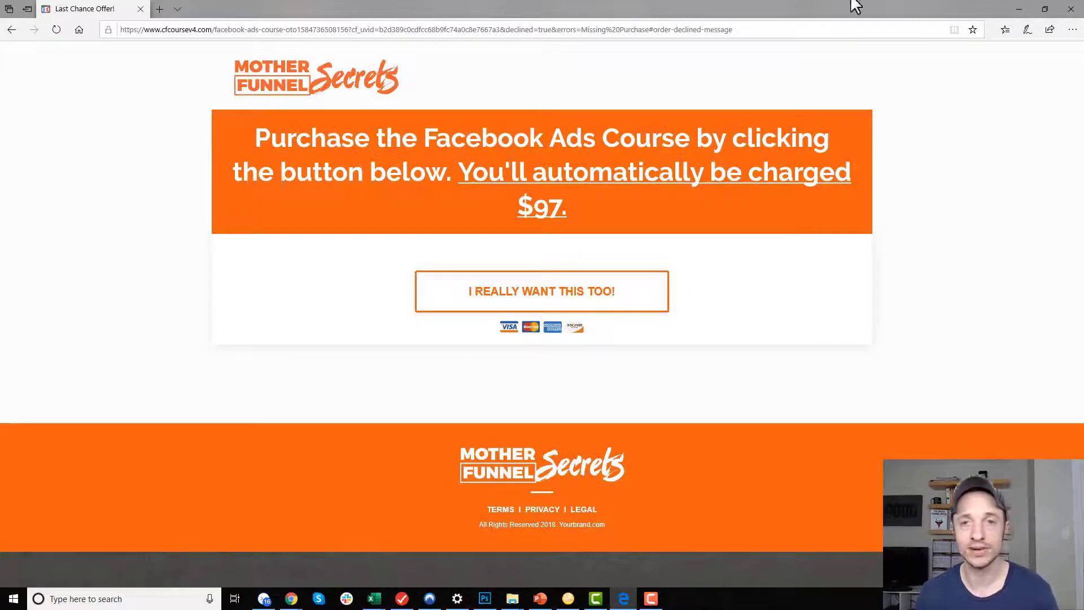
click(1016, 12)
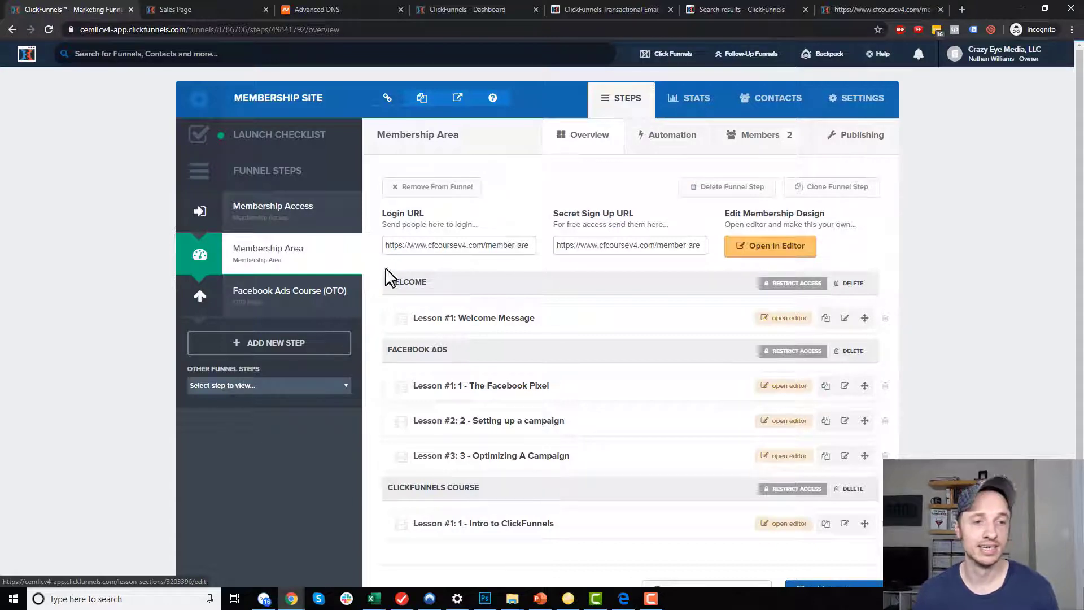
Add Facebook Ads Course to the Facebook Ads section's required products alongside Red Shoes.
click(787, 351)
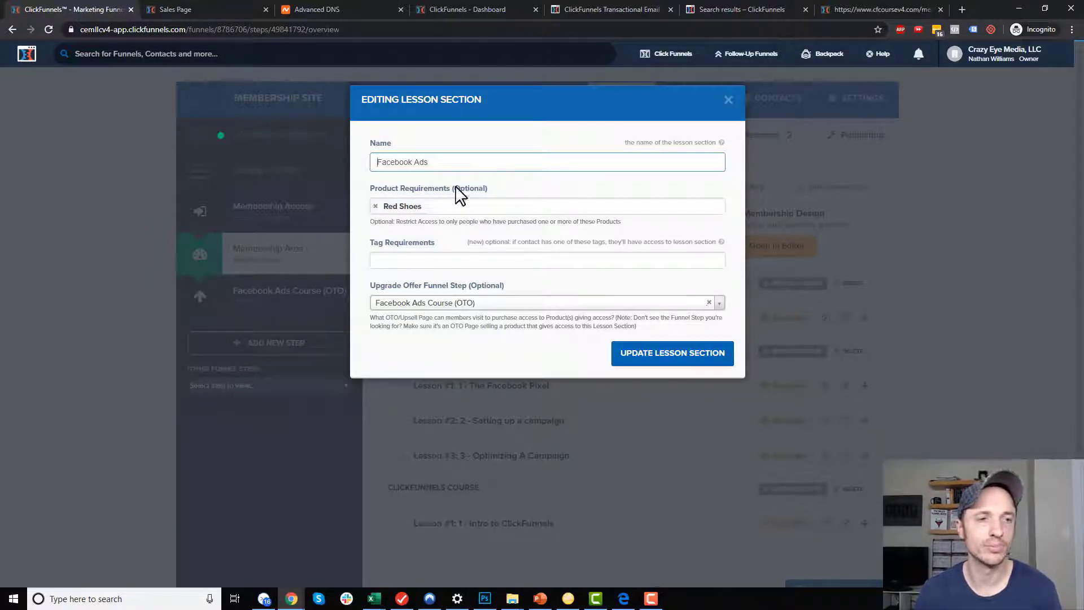
click(492, 210)
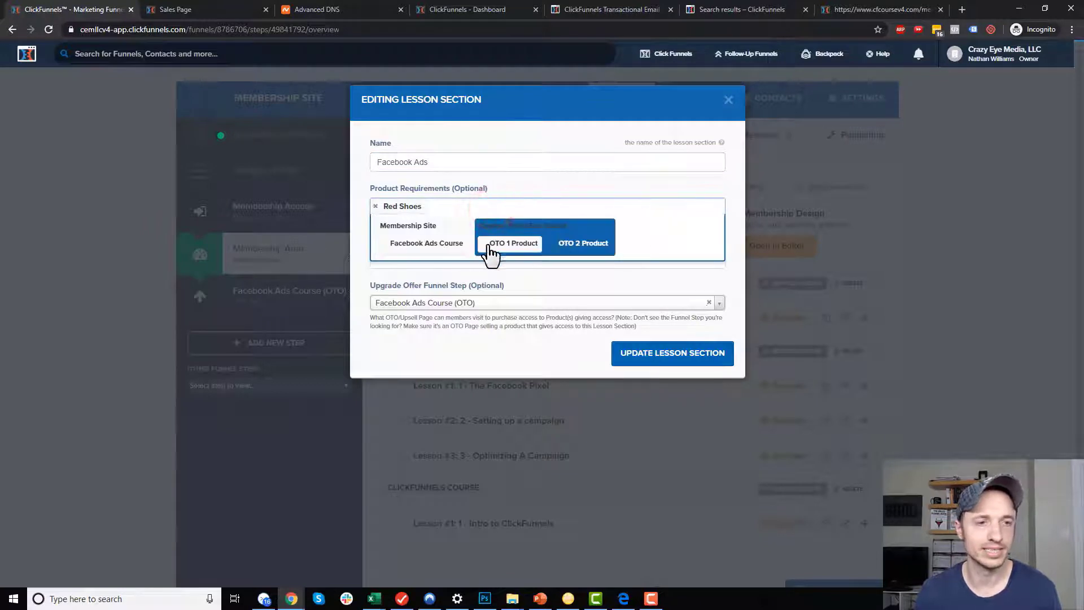
click(431, 245)
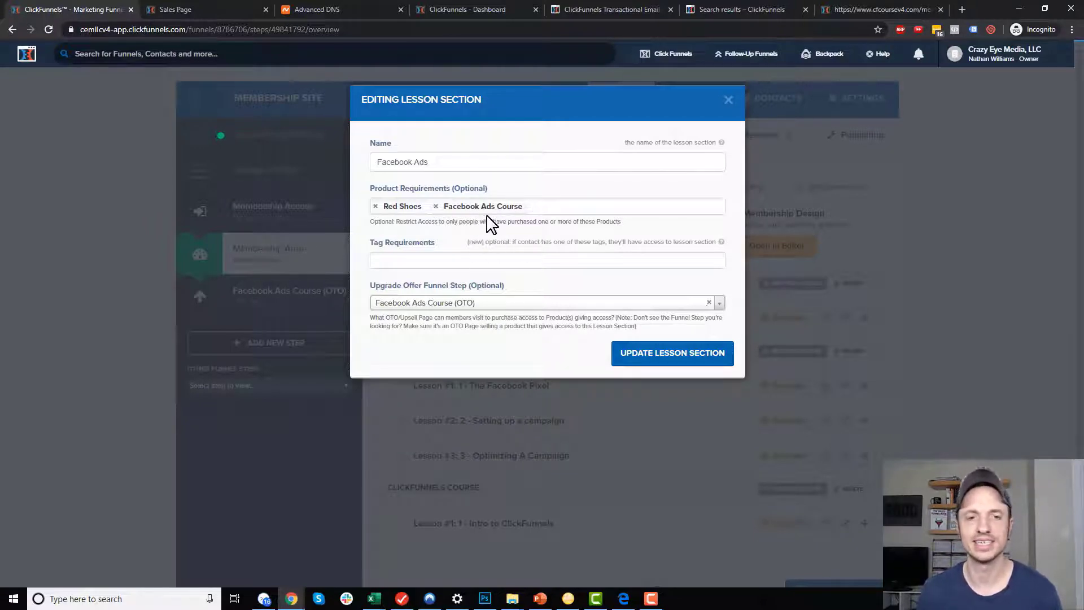
click(653, 366)
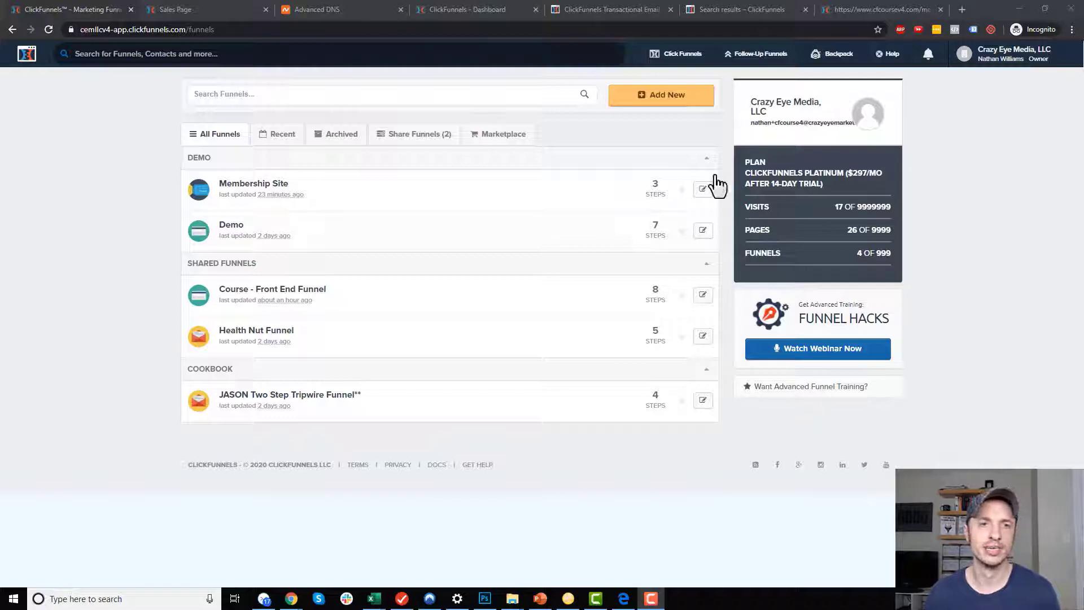
Create a new Sell Your Product > Membership funnel named 'Membership Method'.
mouse_move(676, 67)
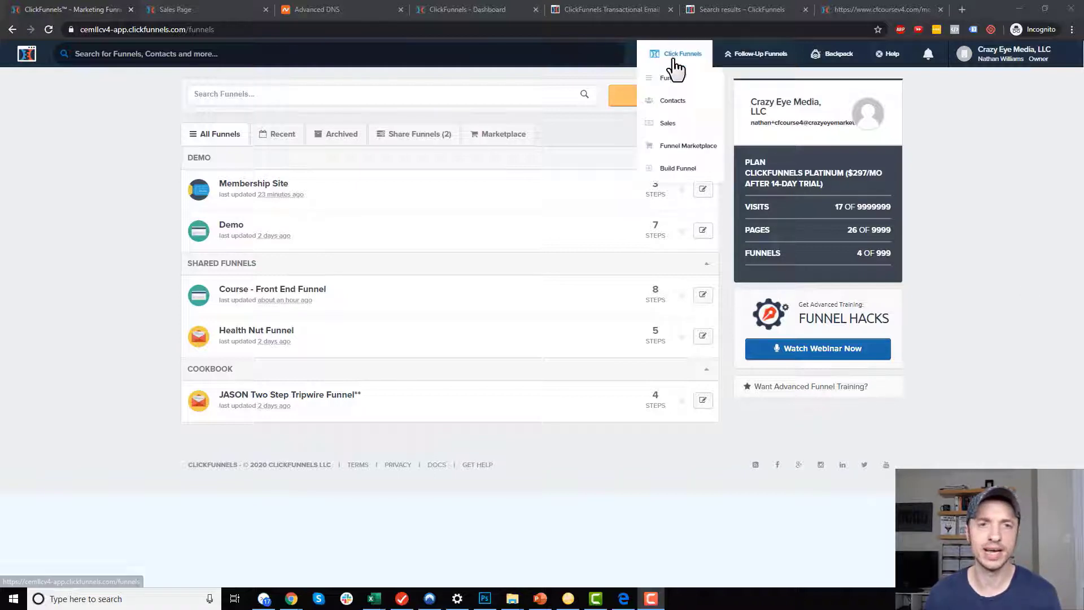
click(681, 170)
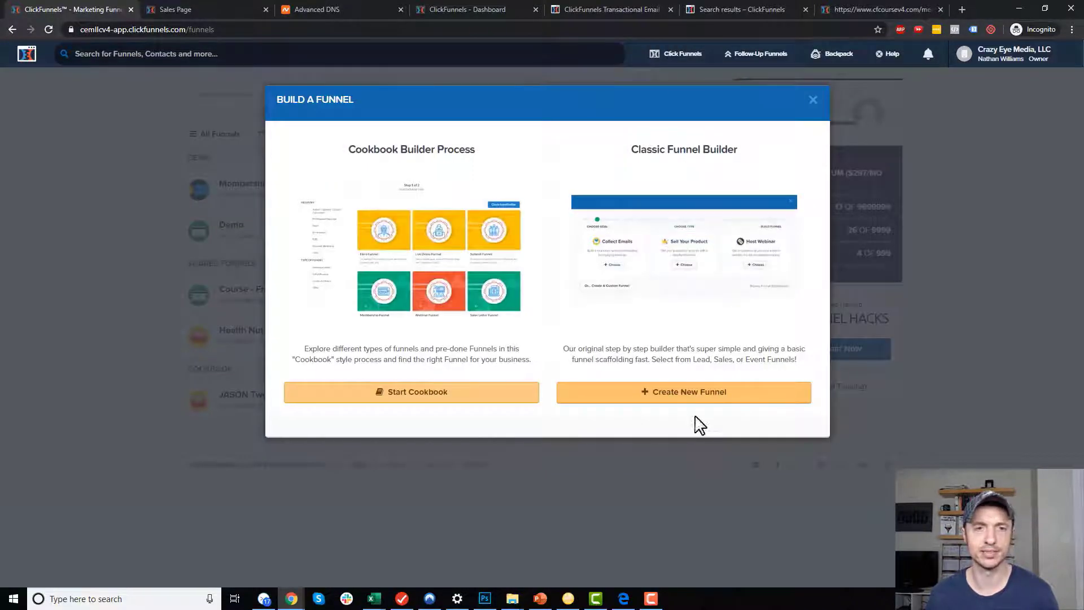
click(693, 396)
click(548, 261)
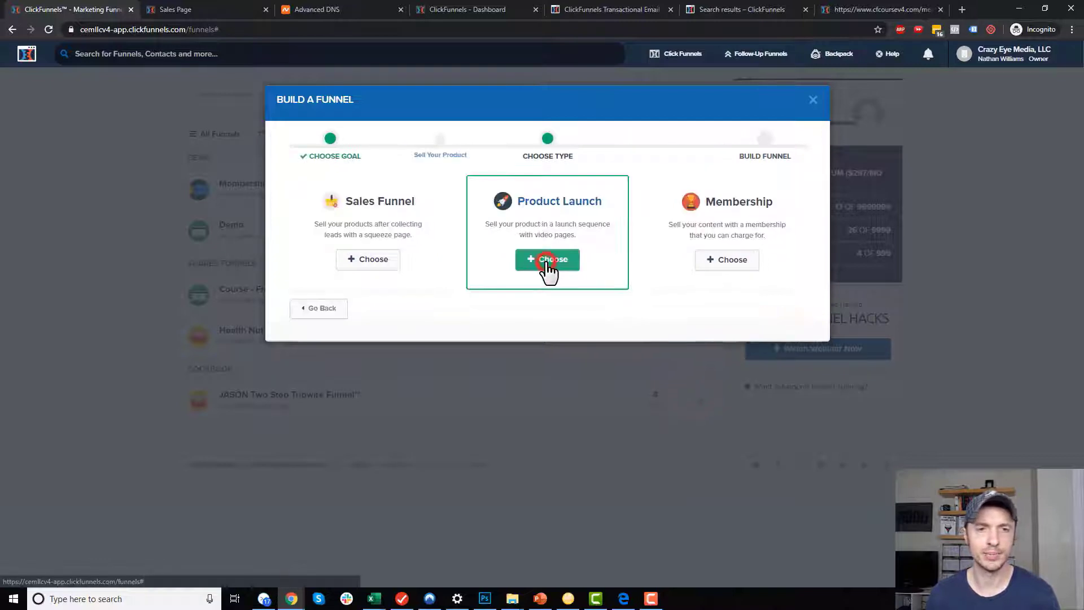
click(727, 261)
click(467, 199)
text(M)
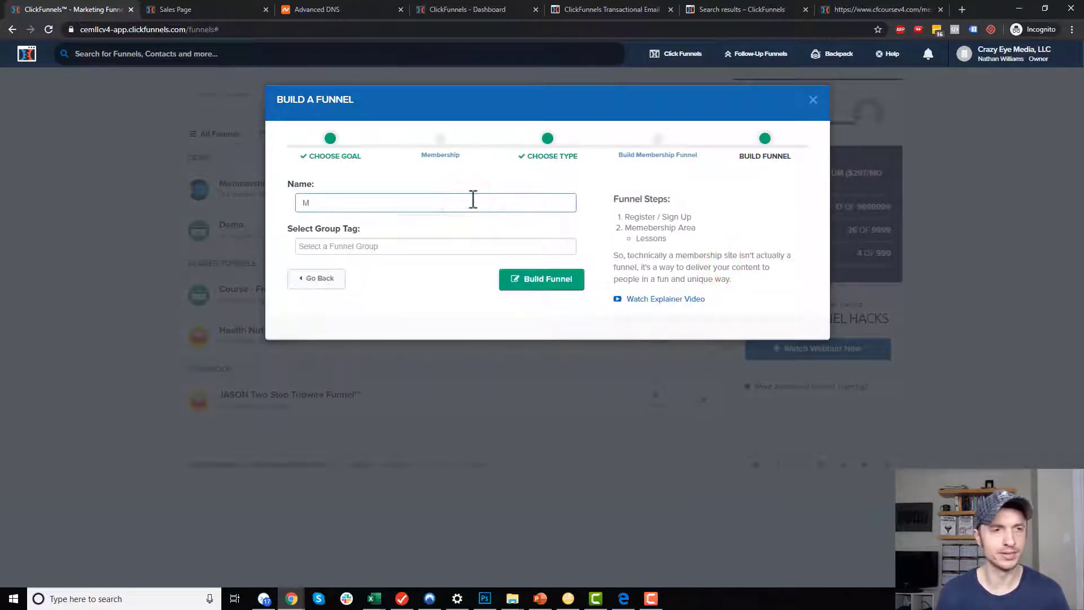
text(embership Method)
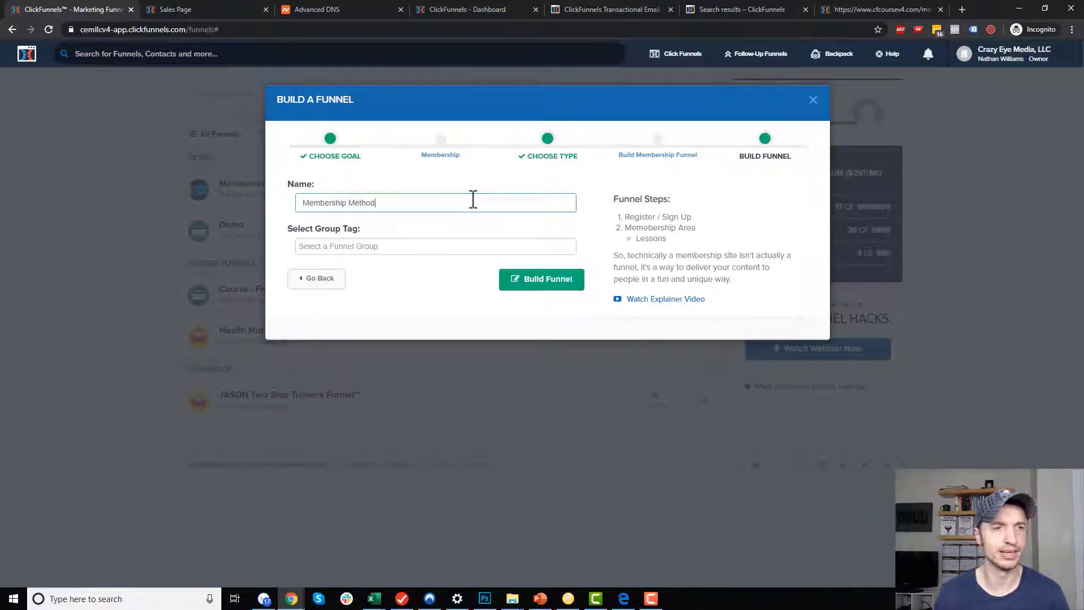
click(554, 288)
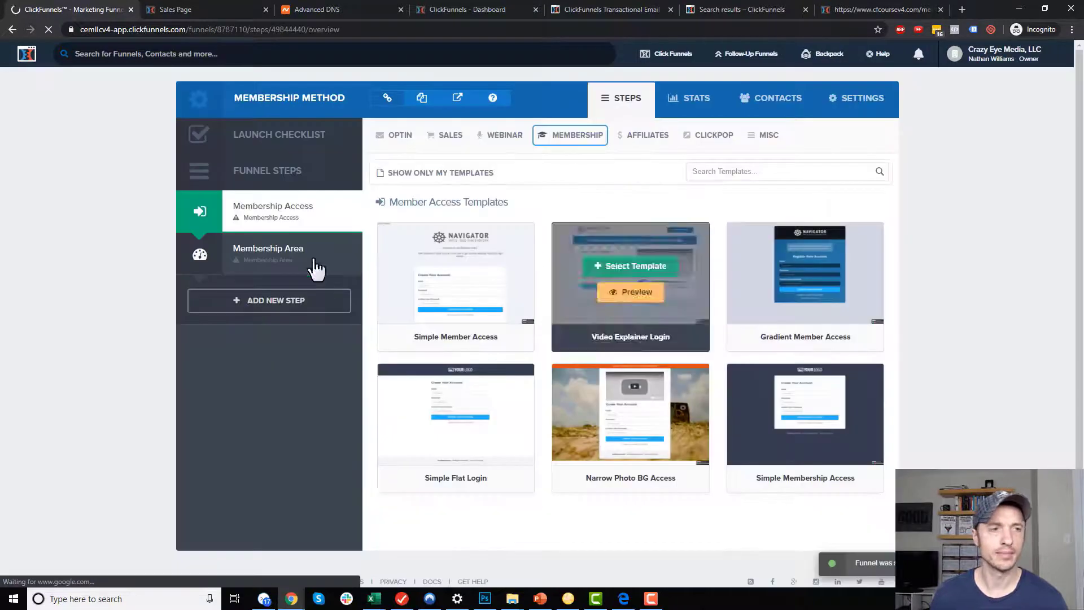
Apply templates to the Member Access step and the Clean Members Area template to Membership Area.
click(476, 276)
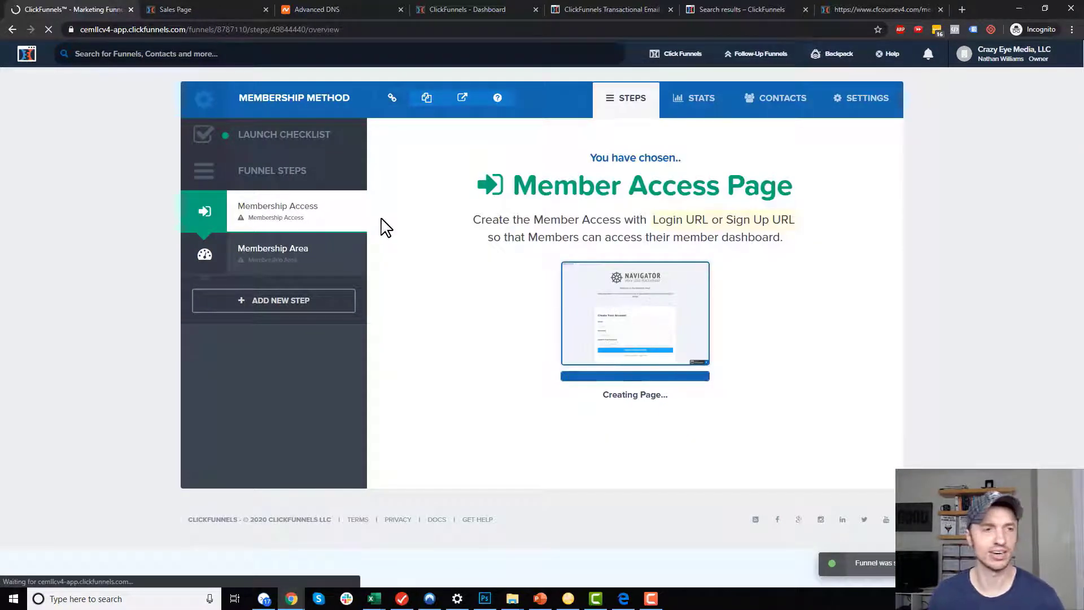
click(269, 261)
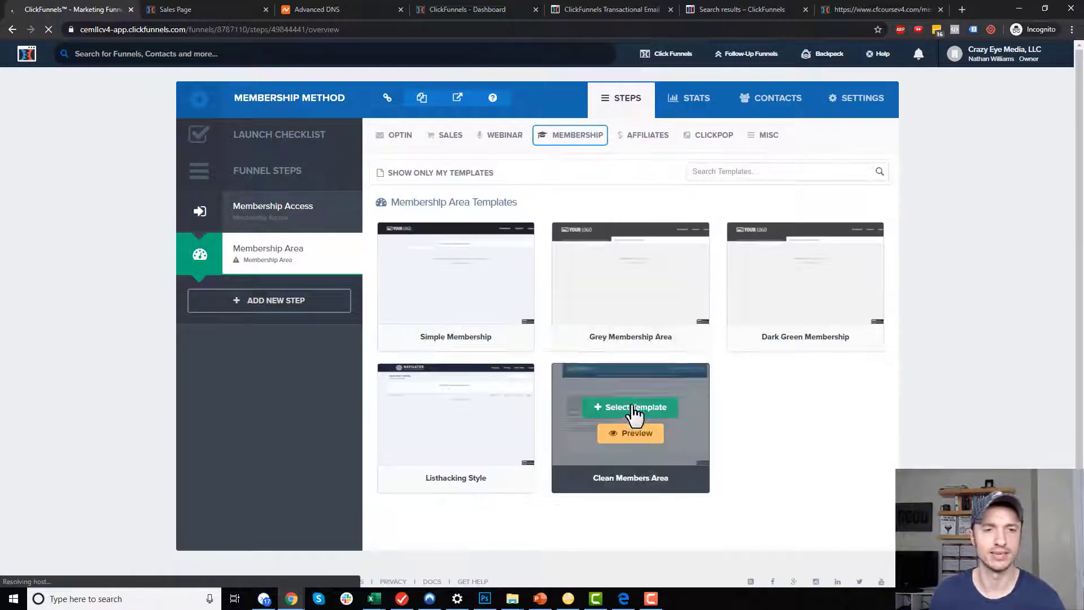
click(631, 407)
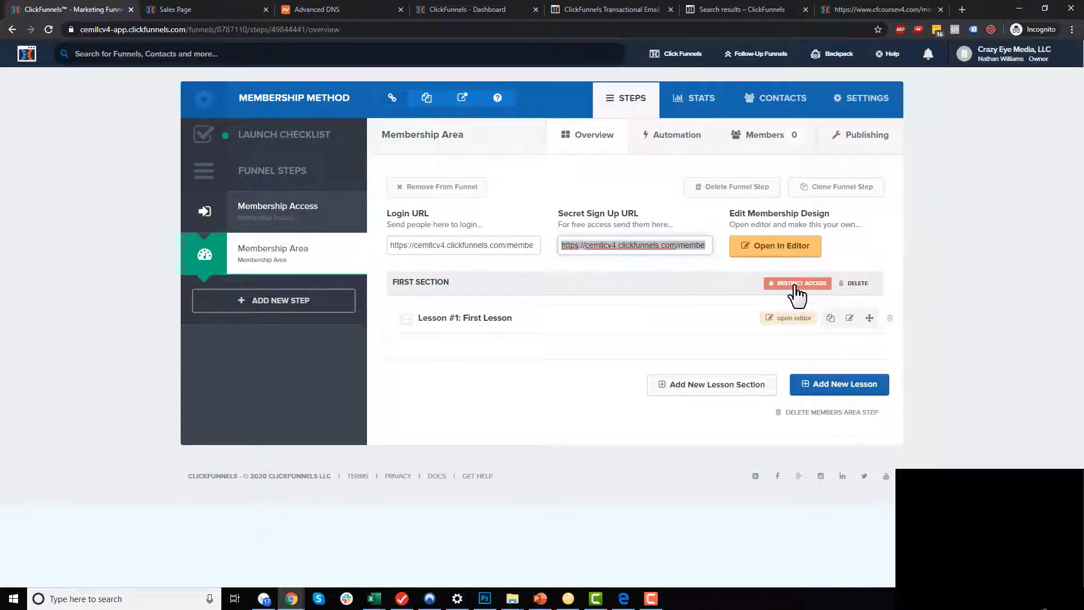
Open the first lesson and retitle its header 'Download You Purchase'.
click(794, 318)
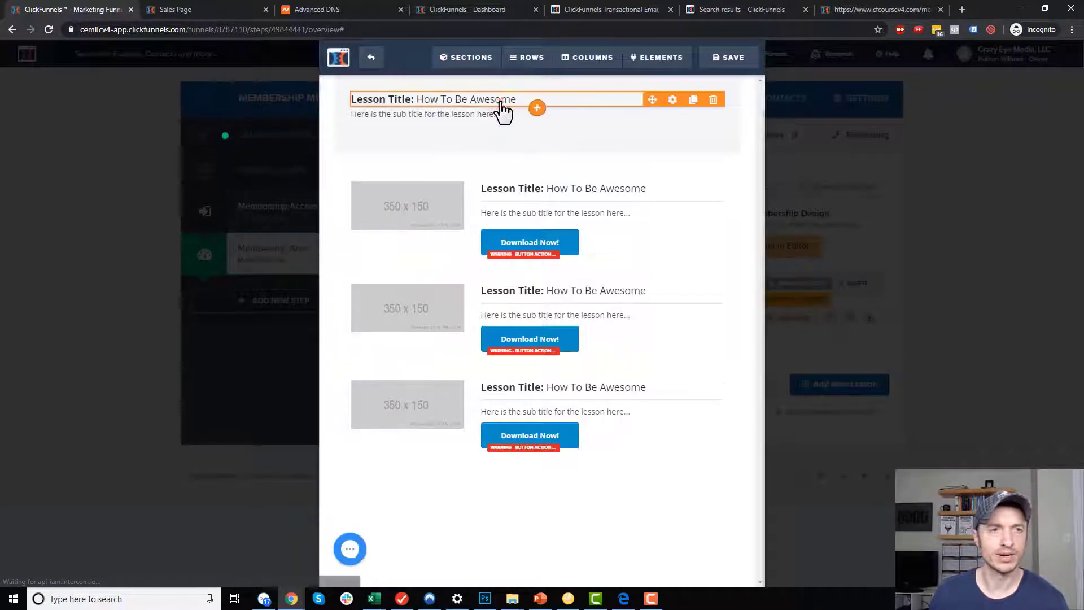
click(501, 103)
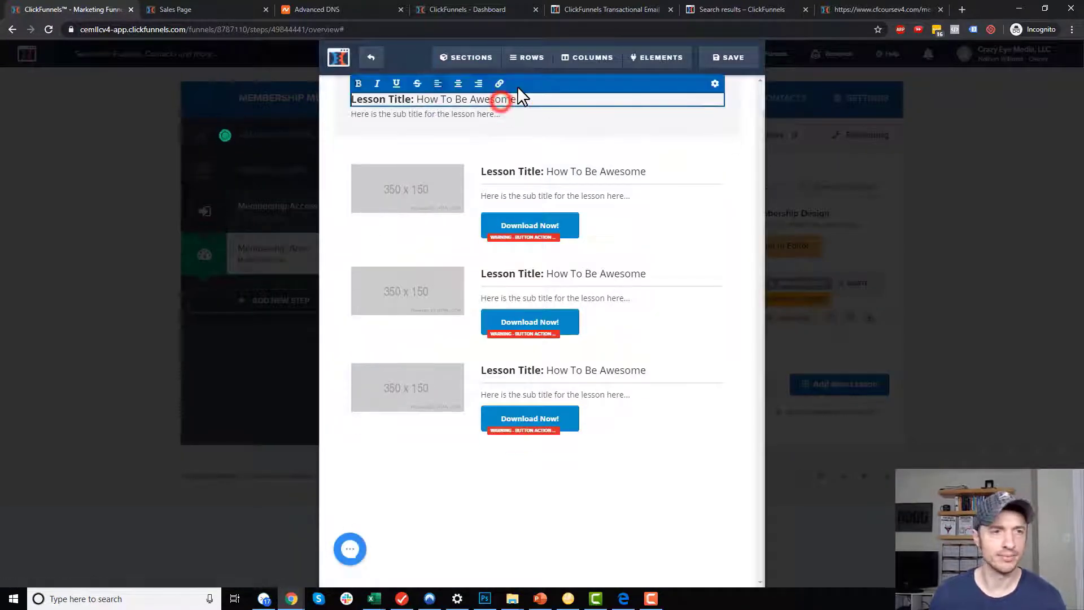
key(ctrl+a)
text(Download )
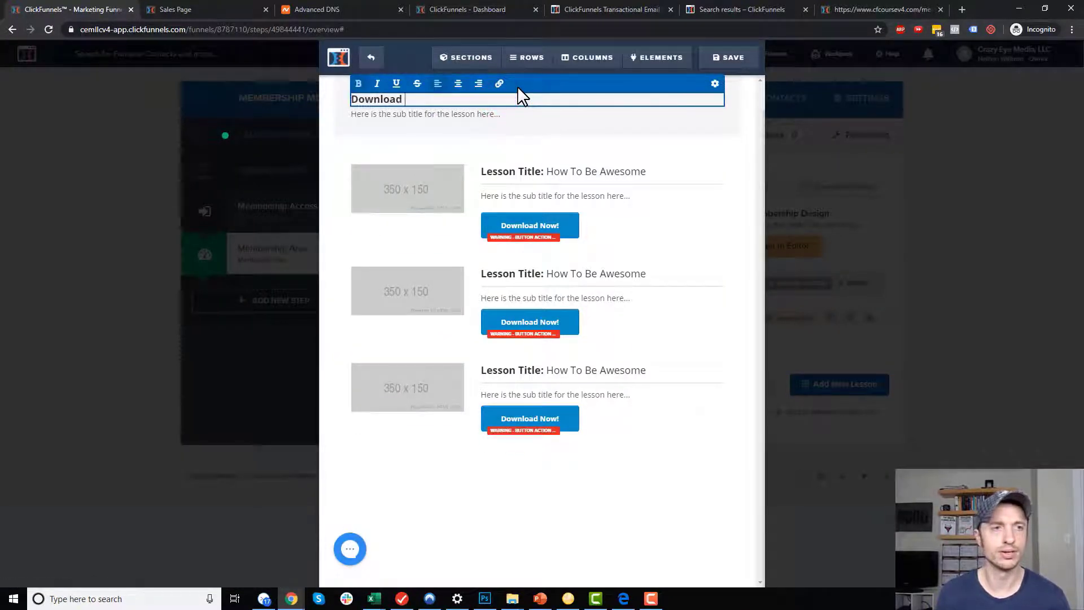
text(You Purchase)
click(607, 173)
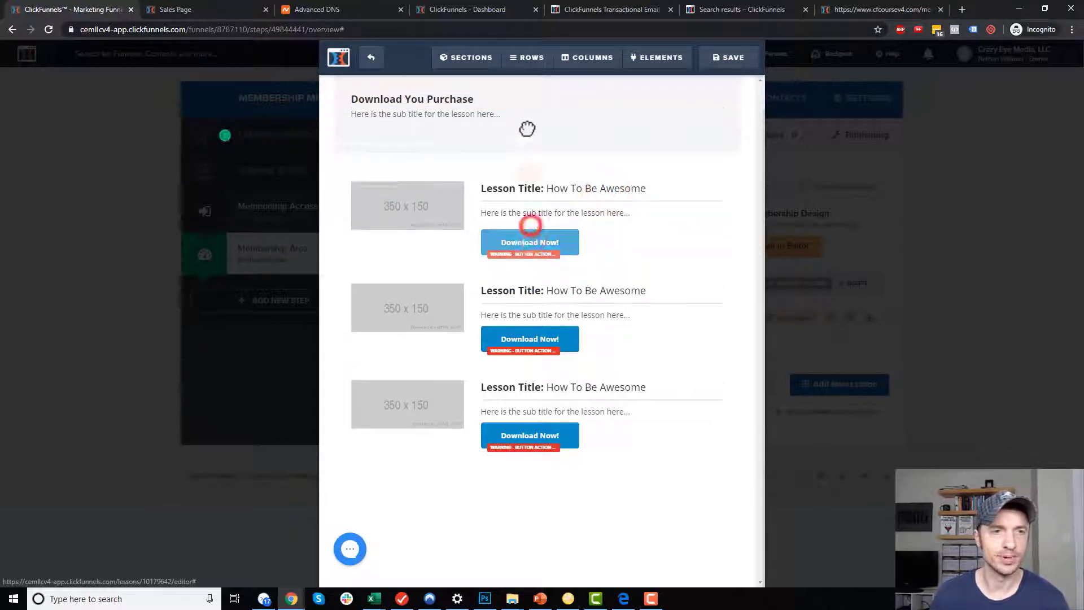
Move the Download Now! button under the header, delete the lessons section, and bring Dropbox over.
drag(451, 166, 442, 137)
click(423, 138)
click(428, 242)
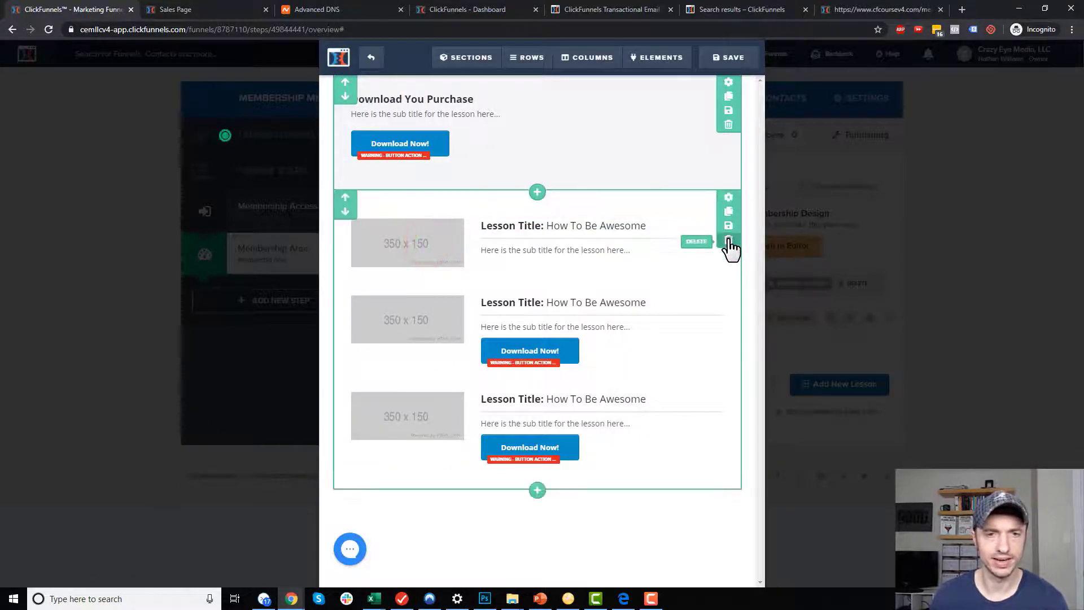
click(728, 239)
click(592, 93)
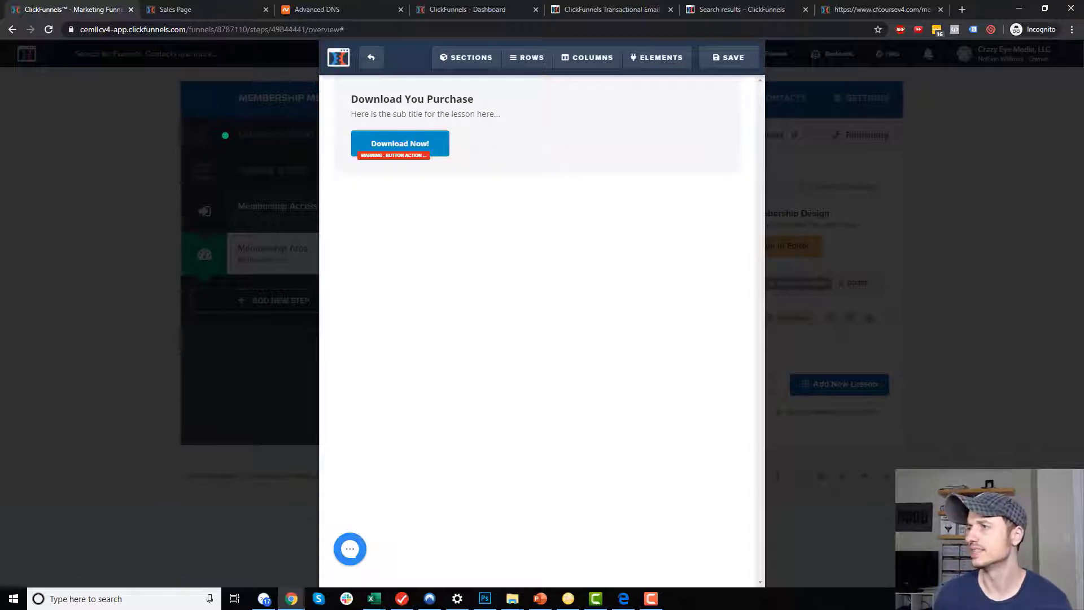
drag(1083, 190, 920, 145)
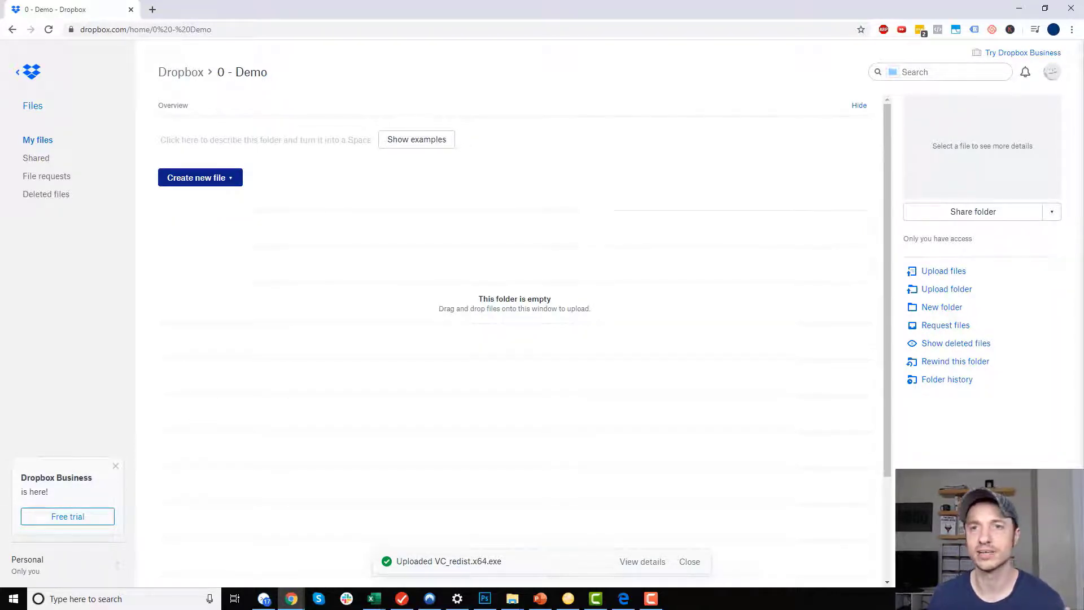
Drag VC_redist.x64.exe from the desktop into the Dropbox 0 - Demo folder, then maximize Dropbox.
click(1019, 8)
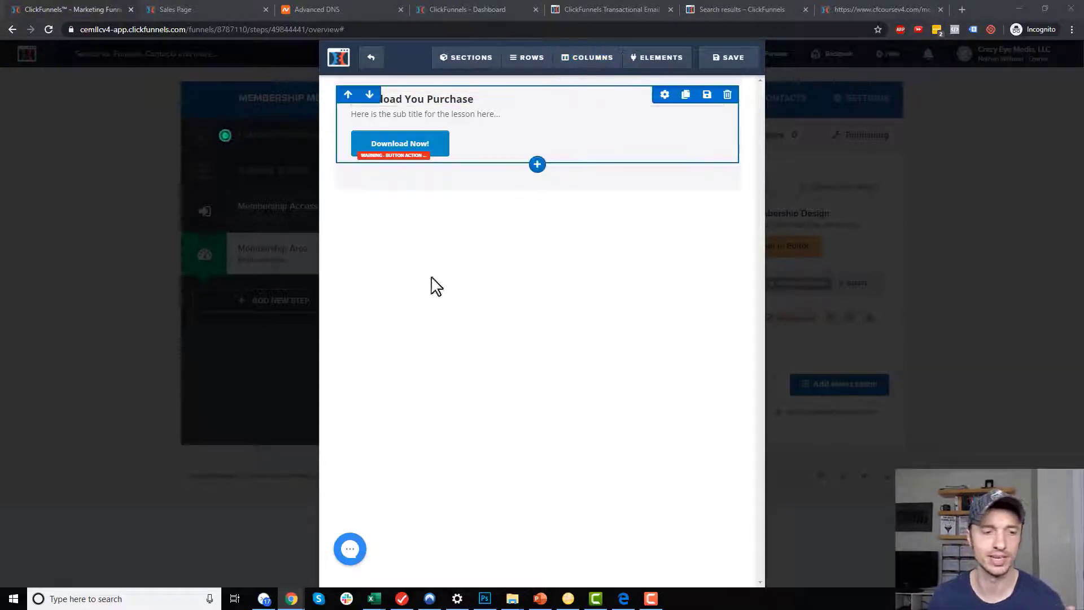
click(292, 599)
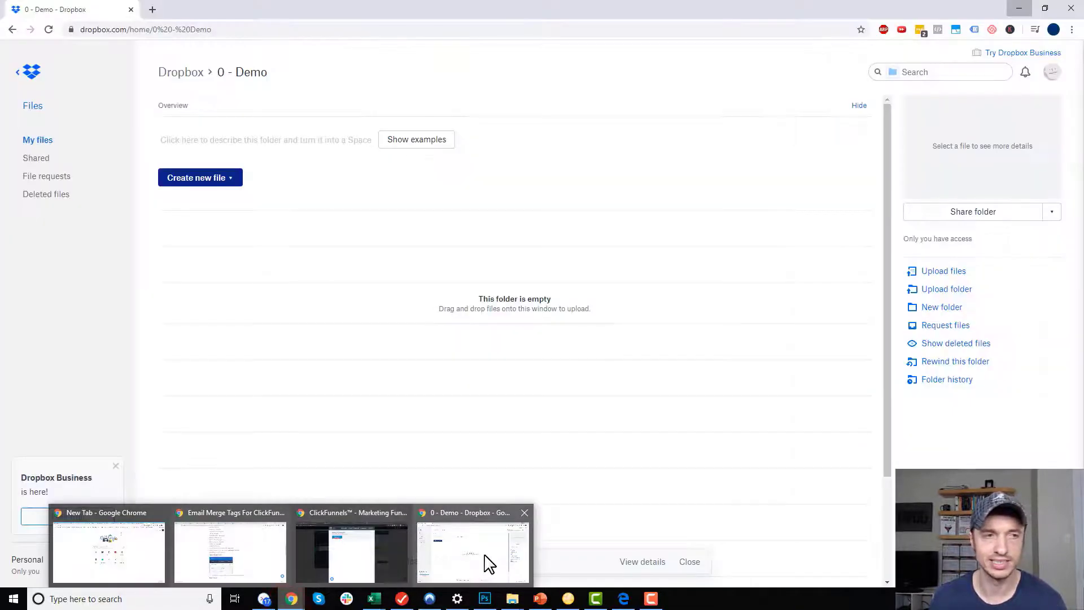
click(486, 559)
click(1046, 8)
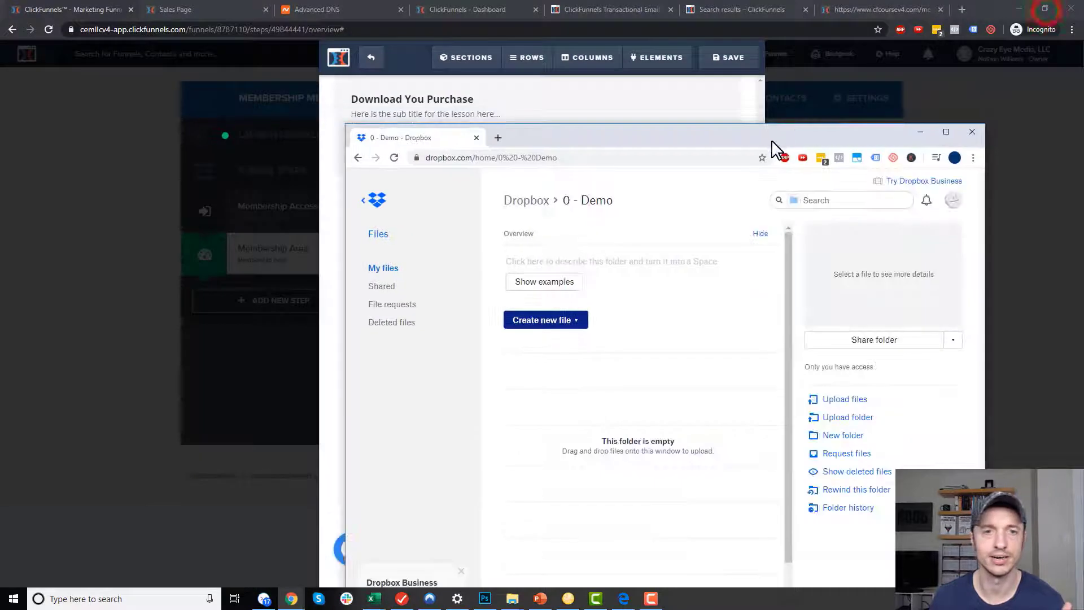
drag(772, 135, 811, 78)
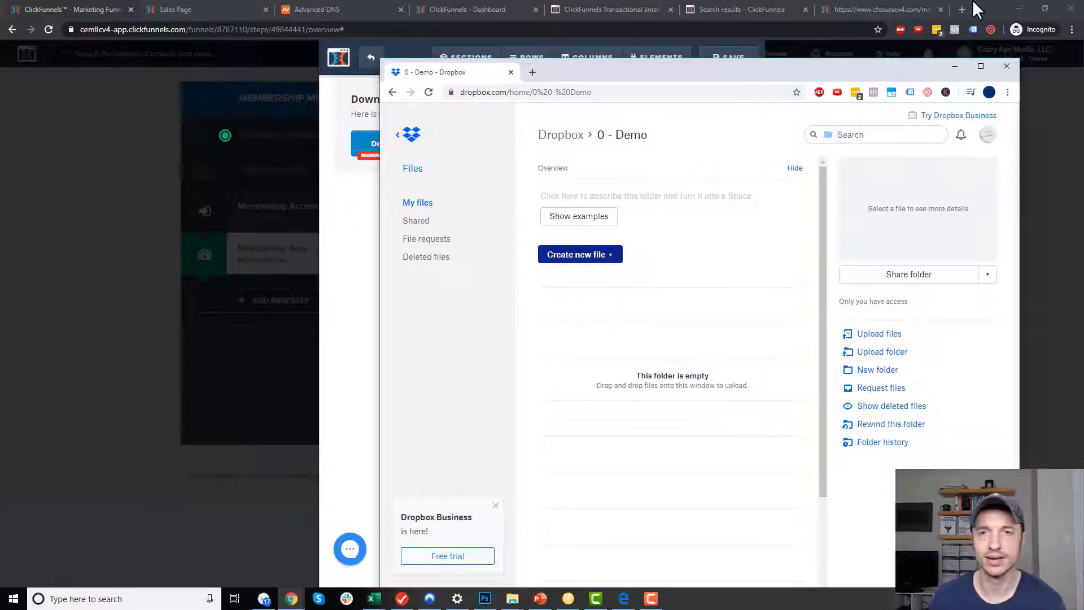
click(1019, 7)
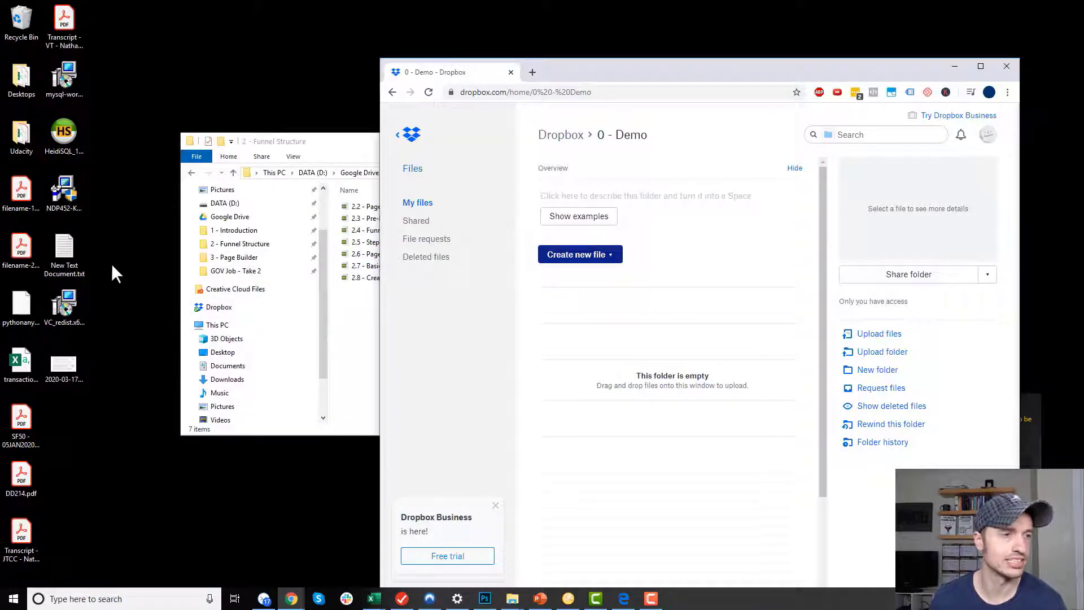
drag(59, 303, 678, 325)
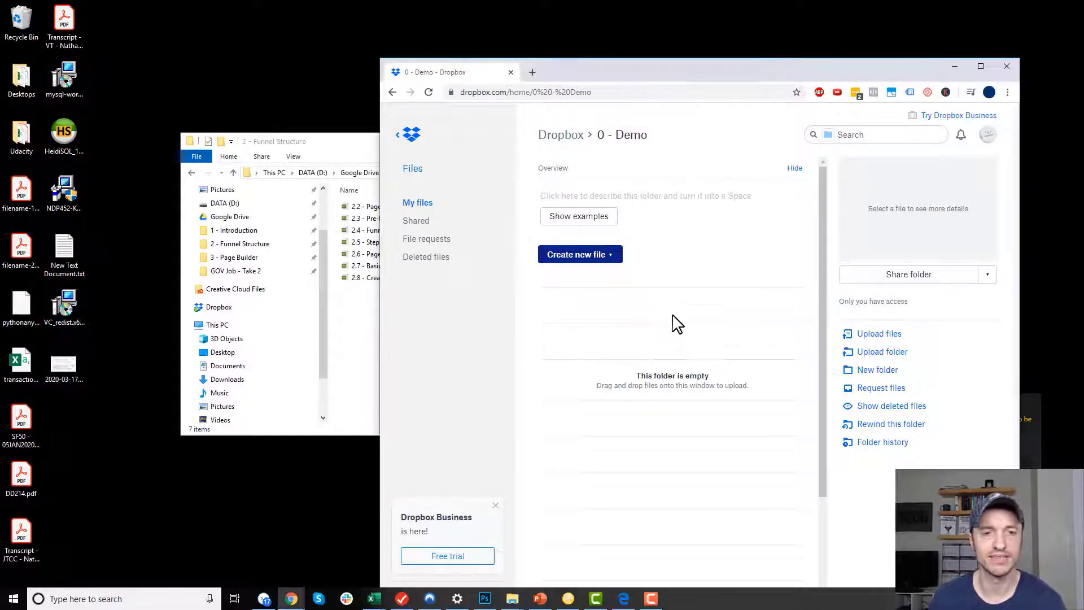
drag(771, 71, 753, 9)
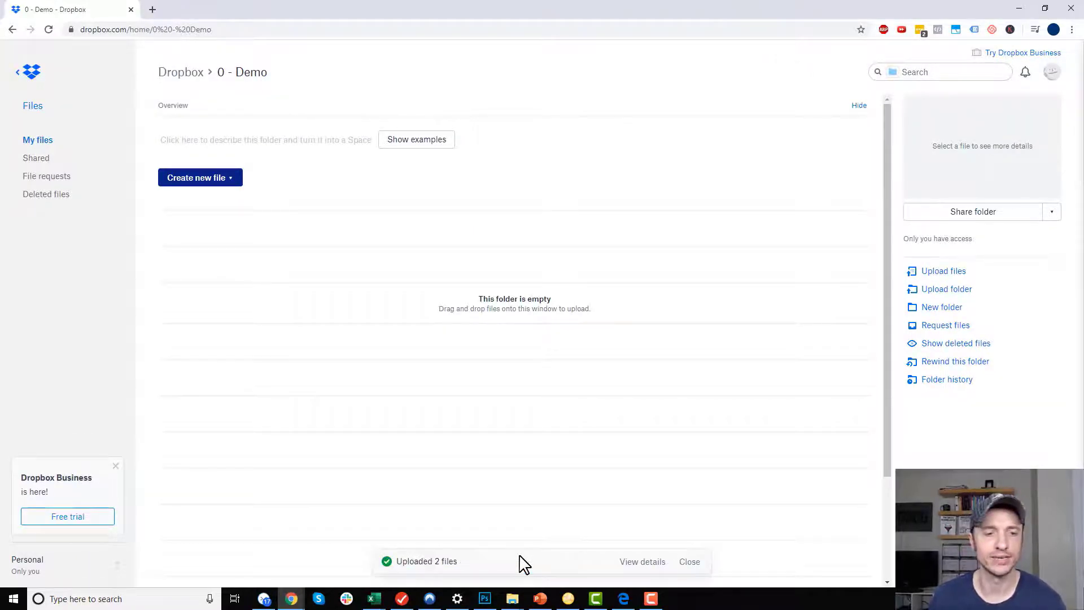
Create and copy a view link for VC_redist.x64.exe in Dropbox.
click(415, 310)
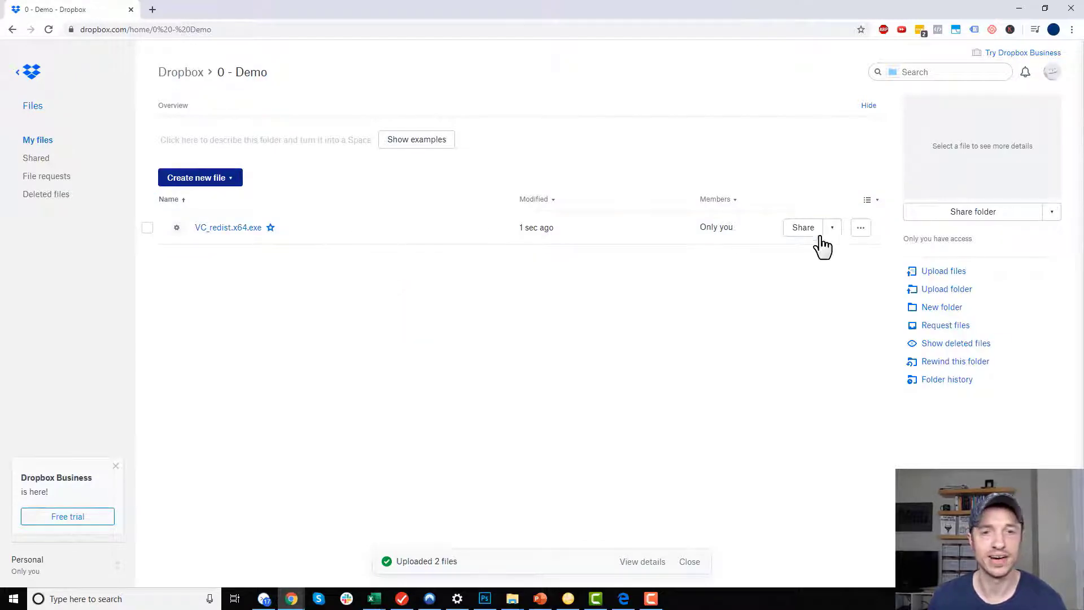
click(834, 228)
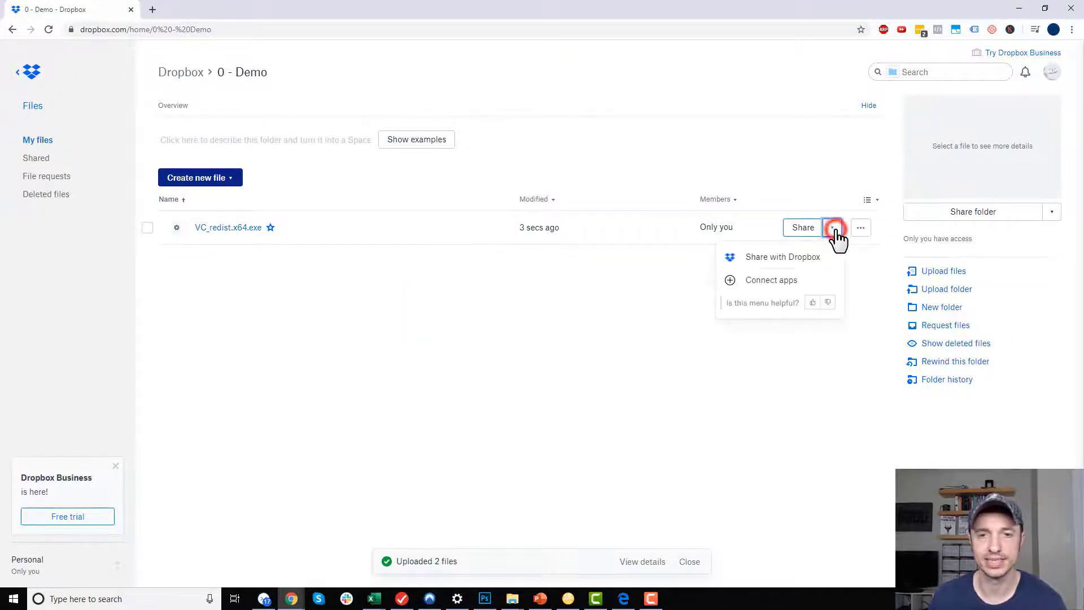
click(809, 228)
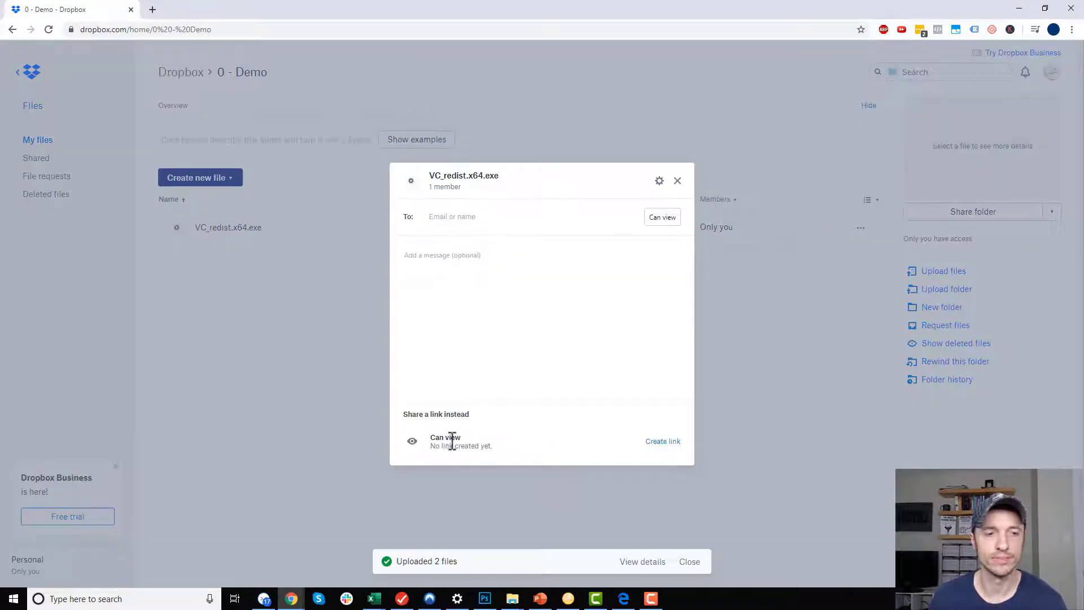
click(672, 443)
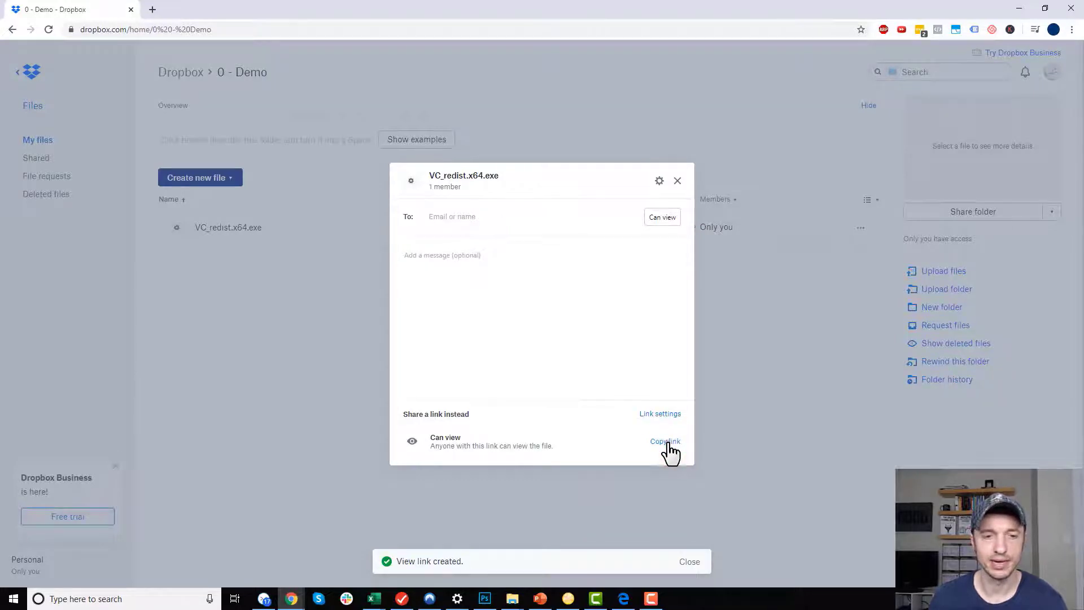
click(668, 444)
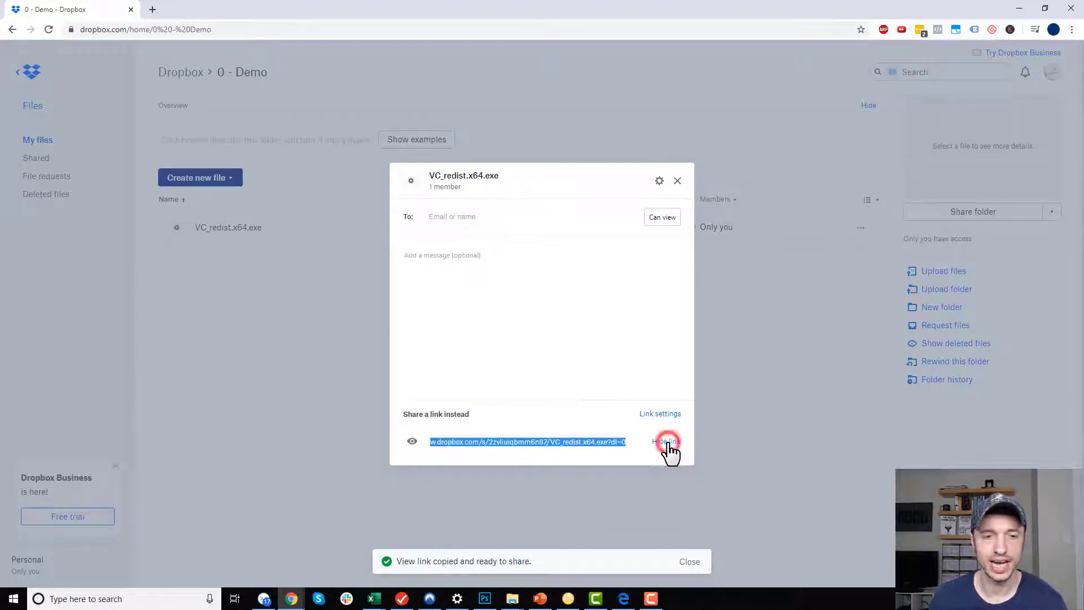
Bring the ClickFunnels page editor window back to the front.
click(1019, 9)
mouse_move(292, 601)
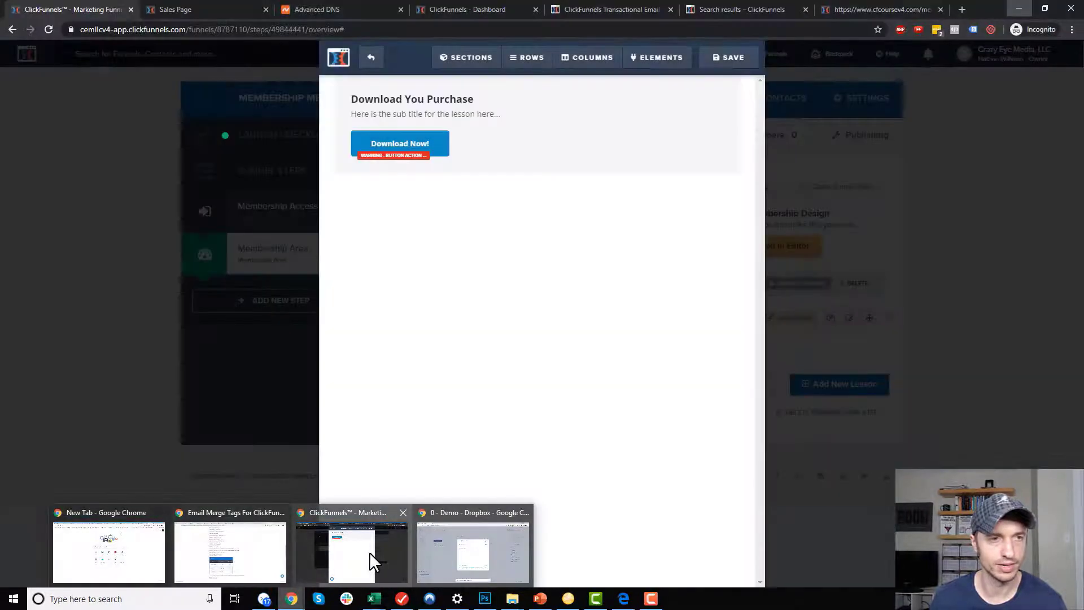
click(370, 551)
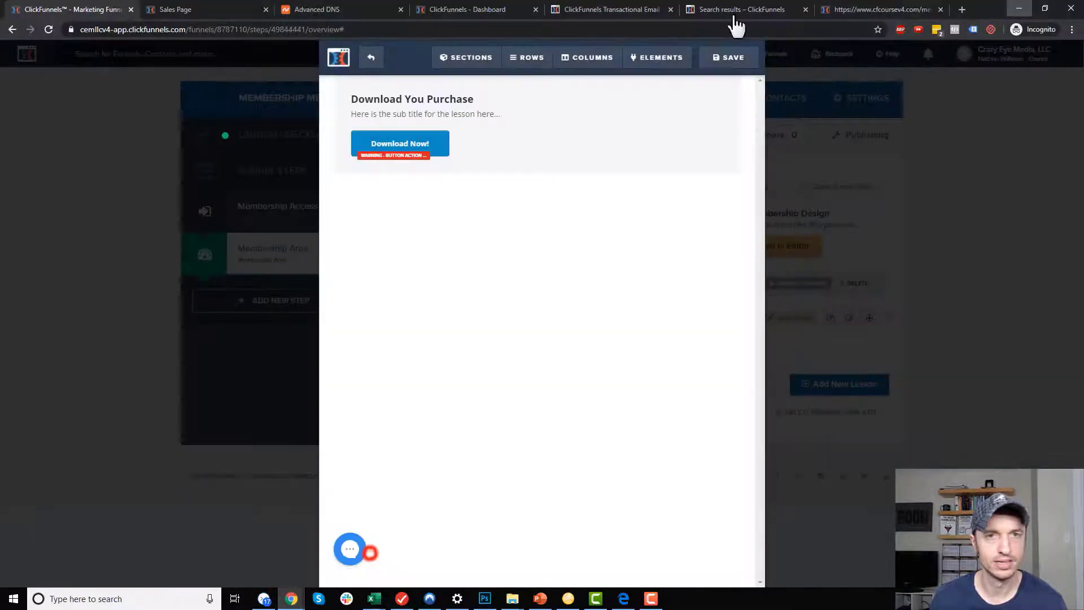
Paste the copied Dropbox link into a spare tab's address bar and open it.
click(884, 9)
click(787, 29)
key(ctrl+v)
key(Return)
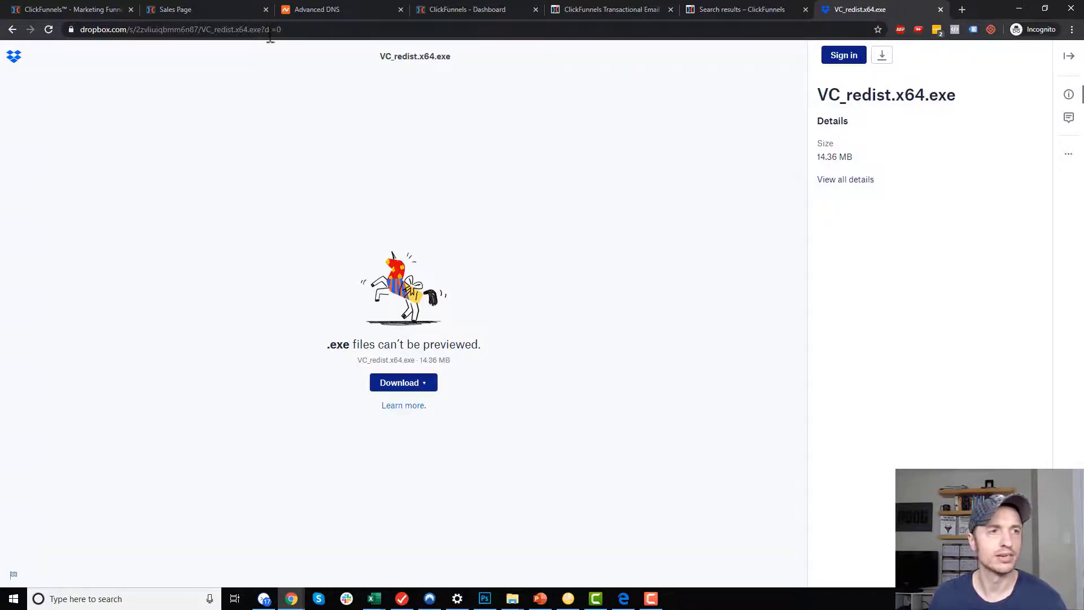
Change the link ending from dl=0 to dl=1, load it, and cancel the save dialog.
click(275, 29)
click(282, 28)
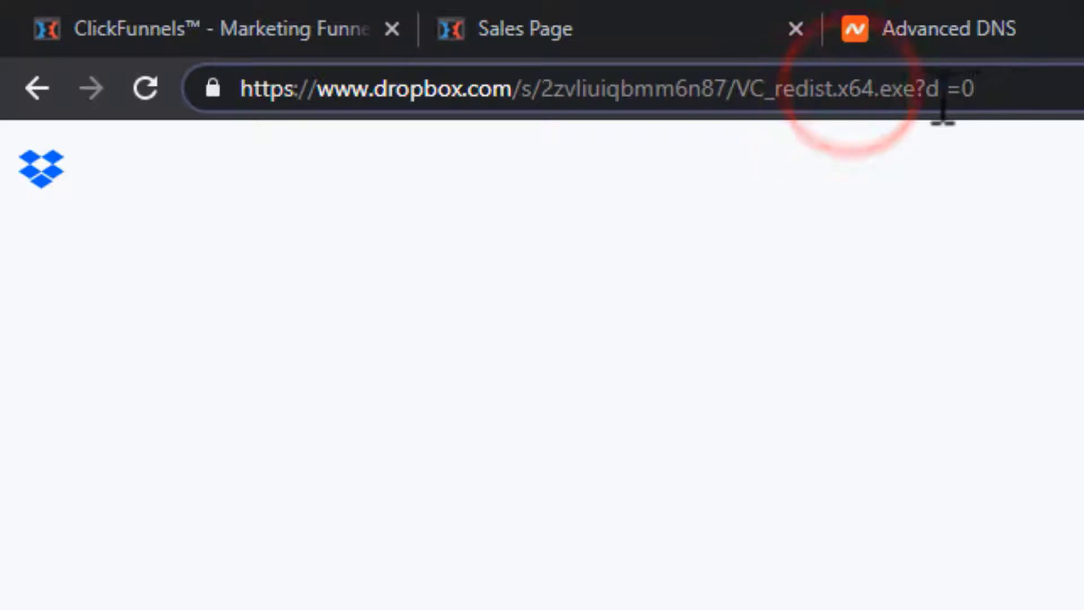
double_click(968, 89)
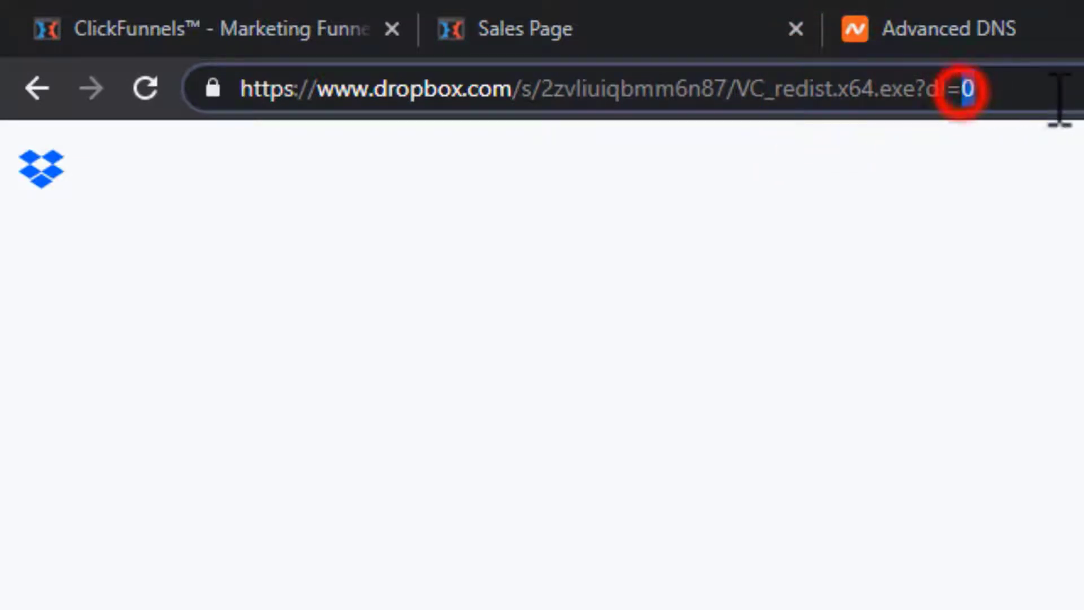
text(1)
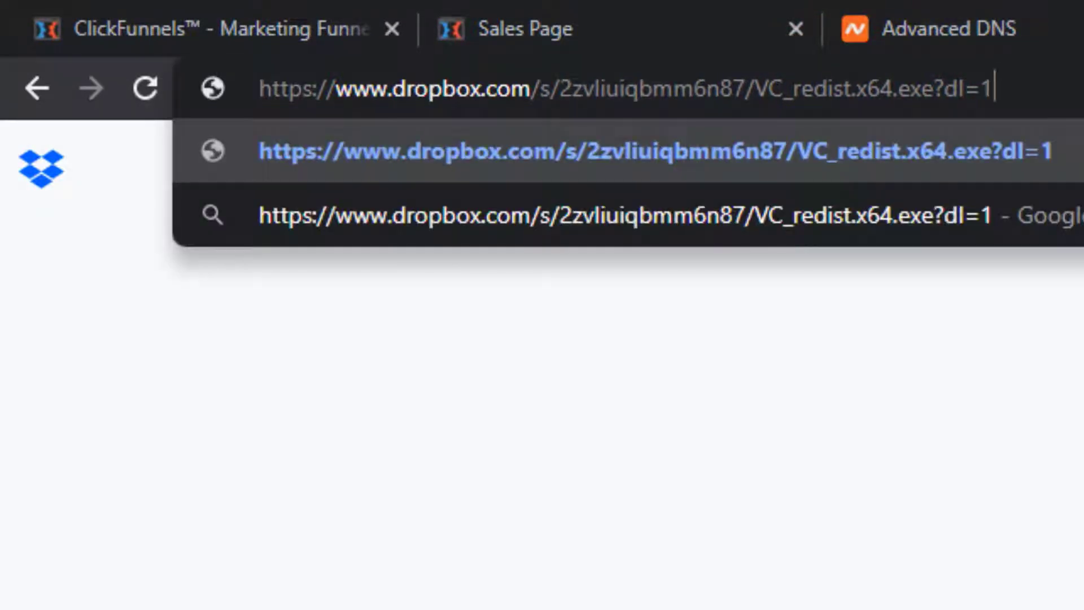
key(Return)
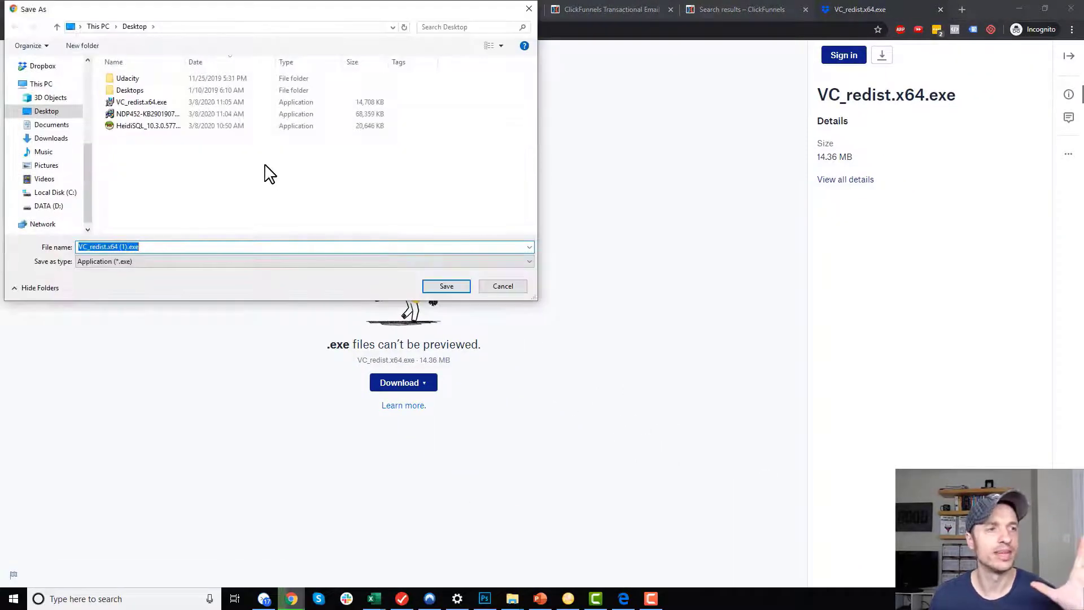
click(503, 285)
Re-edit the address so it ends in dl=1 and select the full link.
click(300, 29)
click(300, 32)
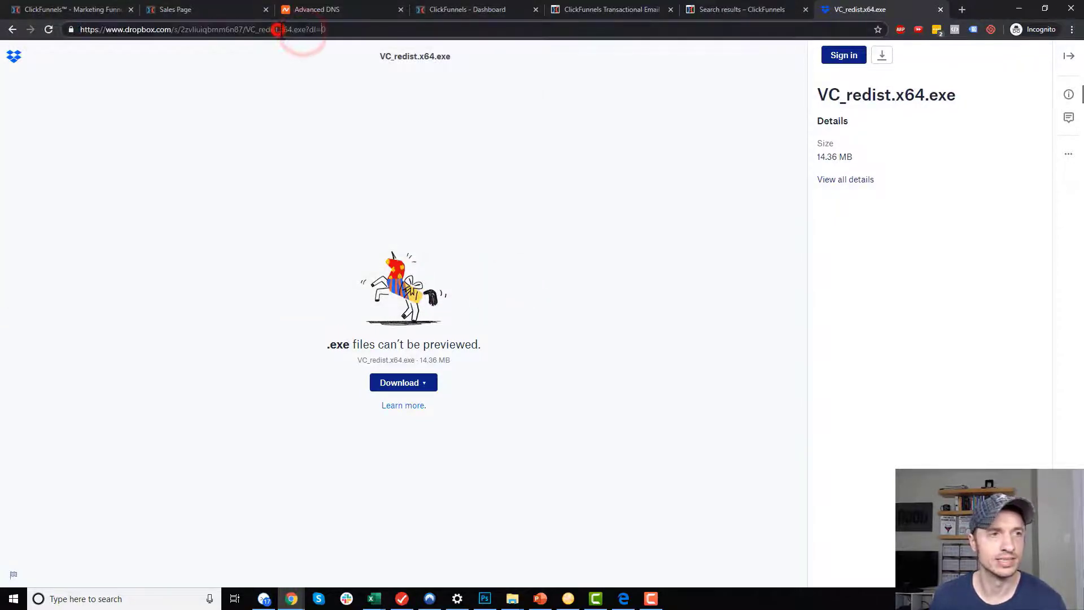
key(BackSpace)
text(1)
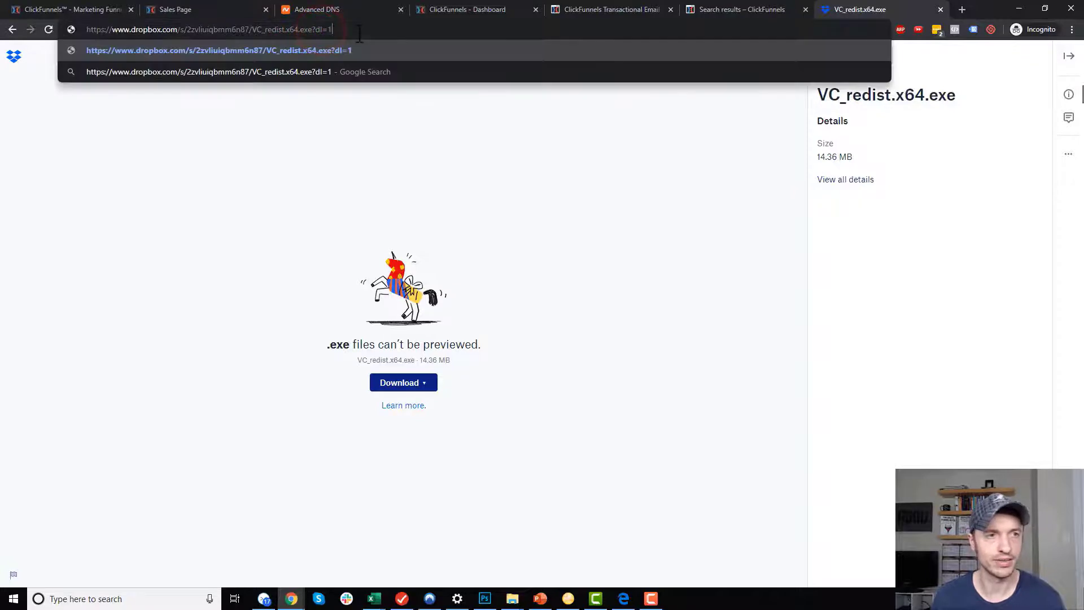
key(ctrl+a)
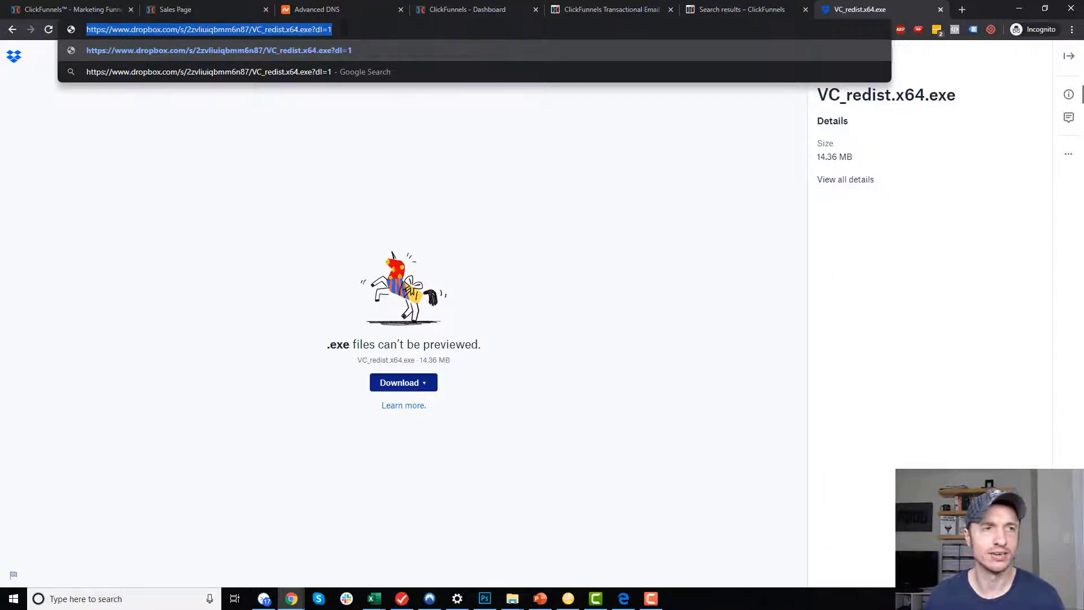
click(344, 29)
Set the Download Now button's action to Go To Website URL with the dl=1 Dropbox link.
click(209, 9)
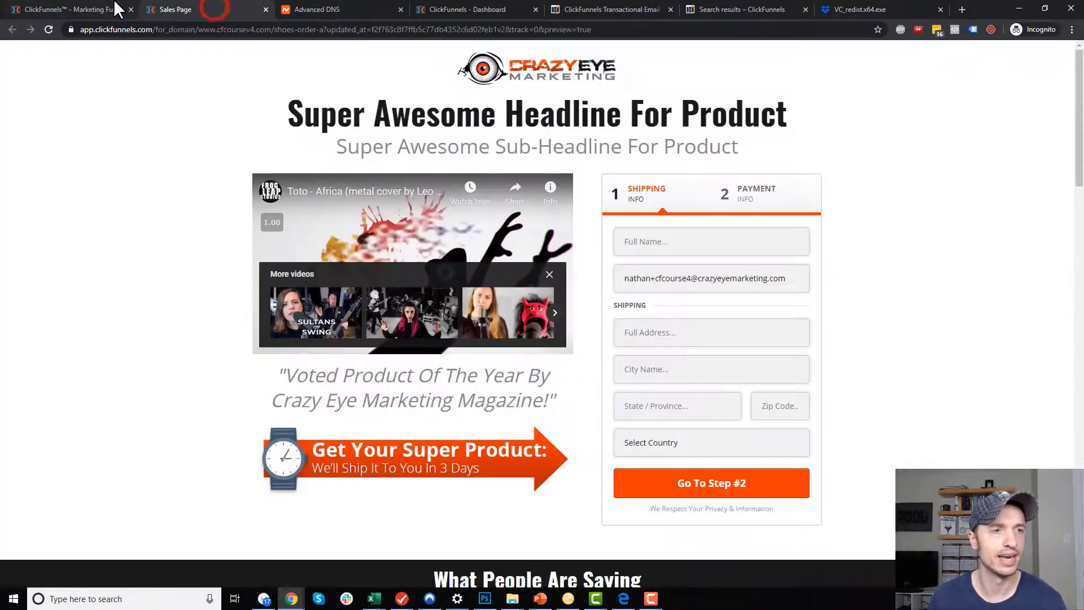
click(116, 9)
click(438, 144)
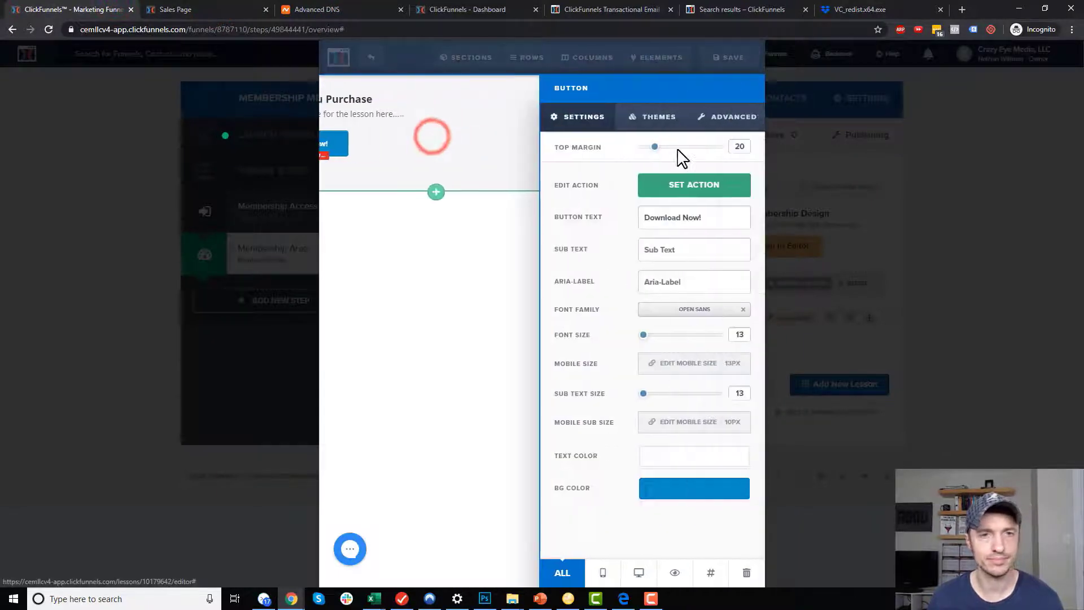
click(696, 186)
click(654, 230)
double_click(742, 233)
drag(742, 234, 494, 244)
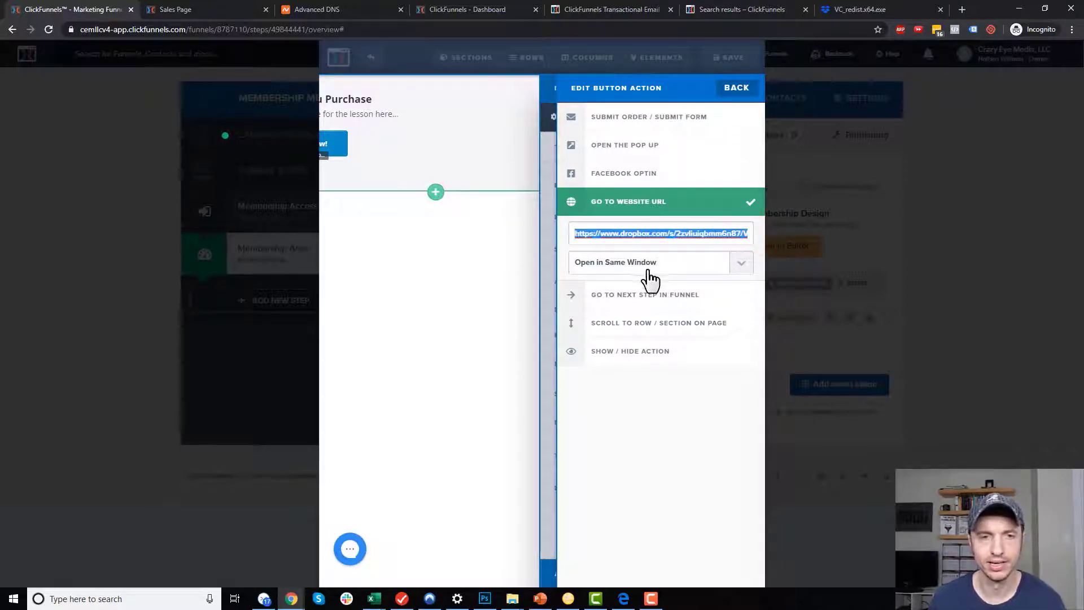
Close the button settings, save the lesson page, and exit the editor.
click(427, 253)
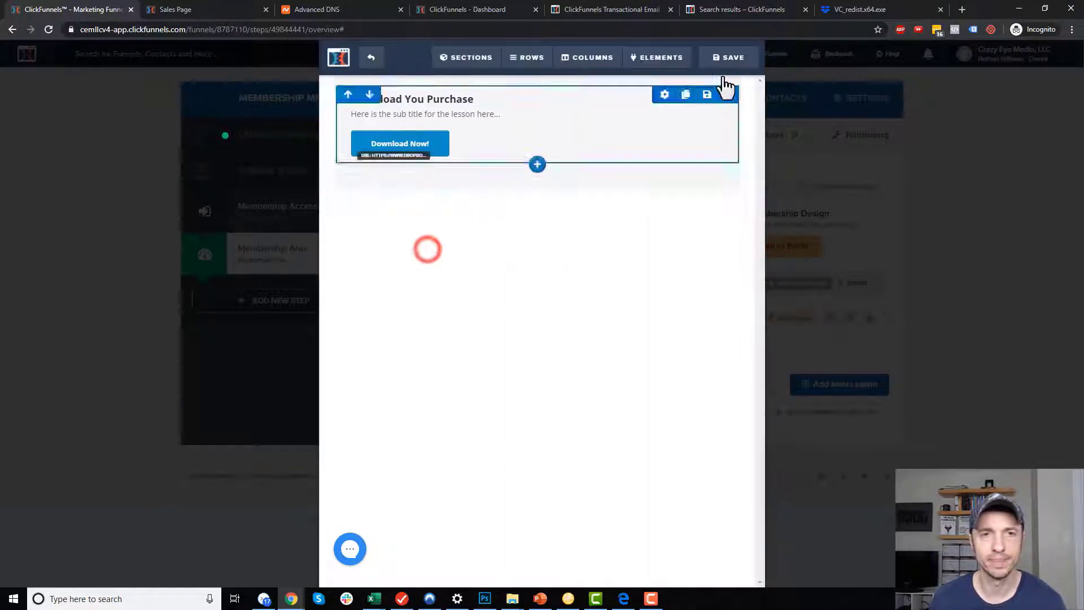
click(729, 63)
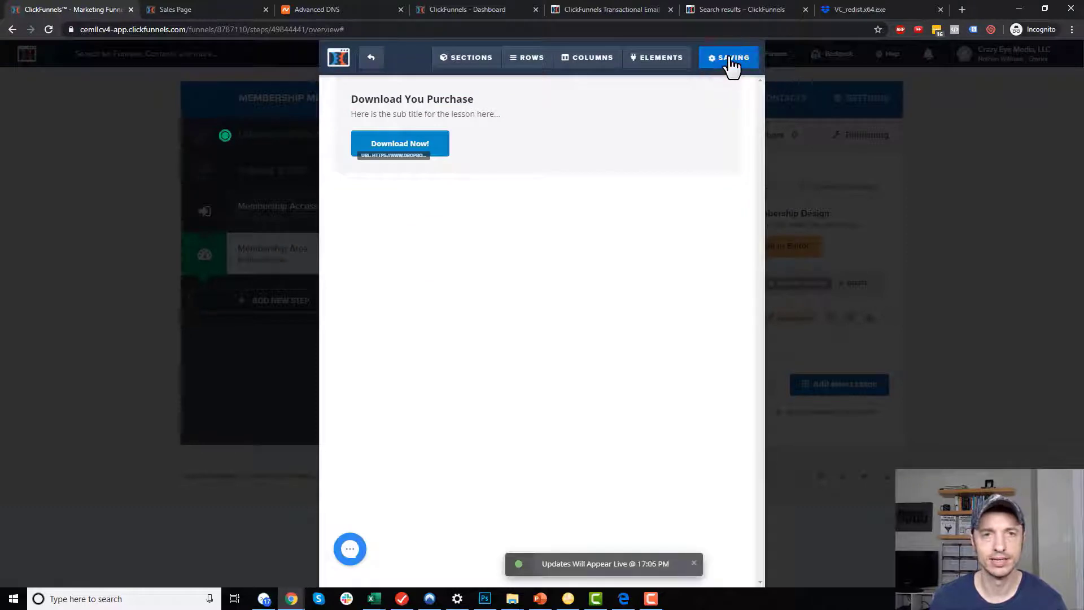
click(370, 57)
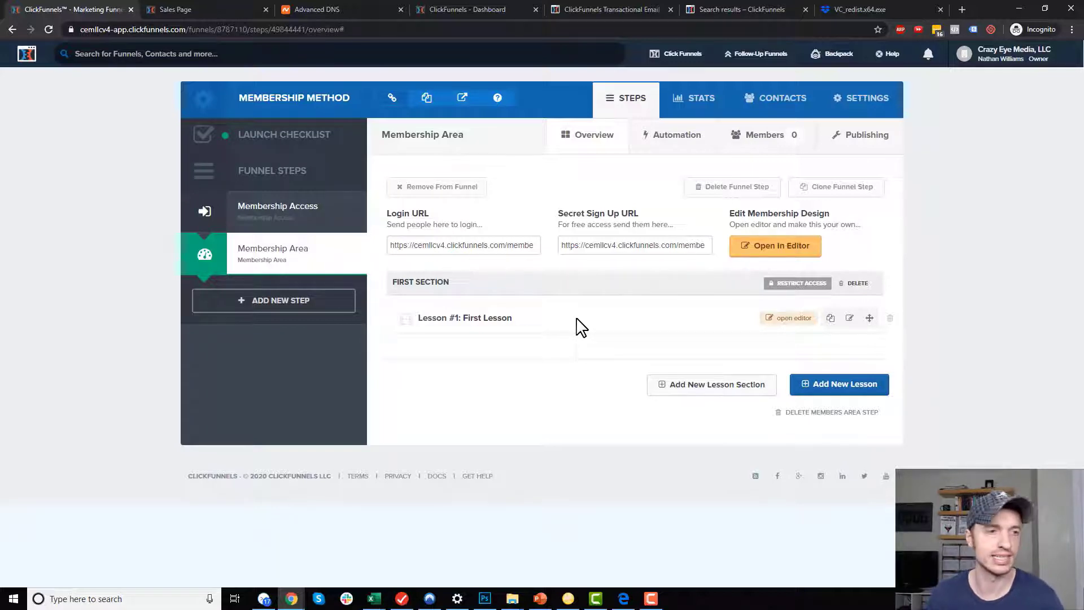
Add an Order Form step using the Sales > Order Form Wabash Two Step template.
click(318, 300)
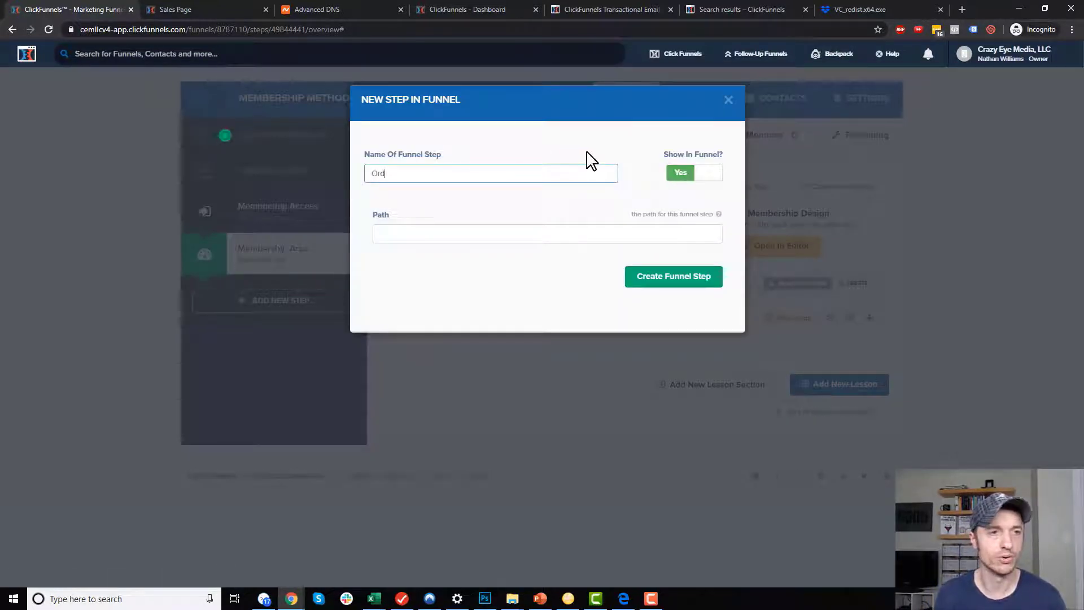
click(692, 280)
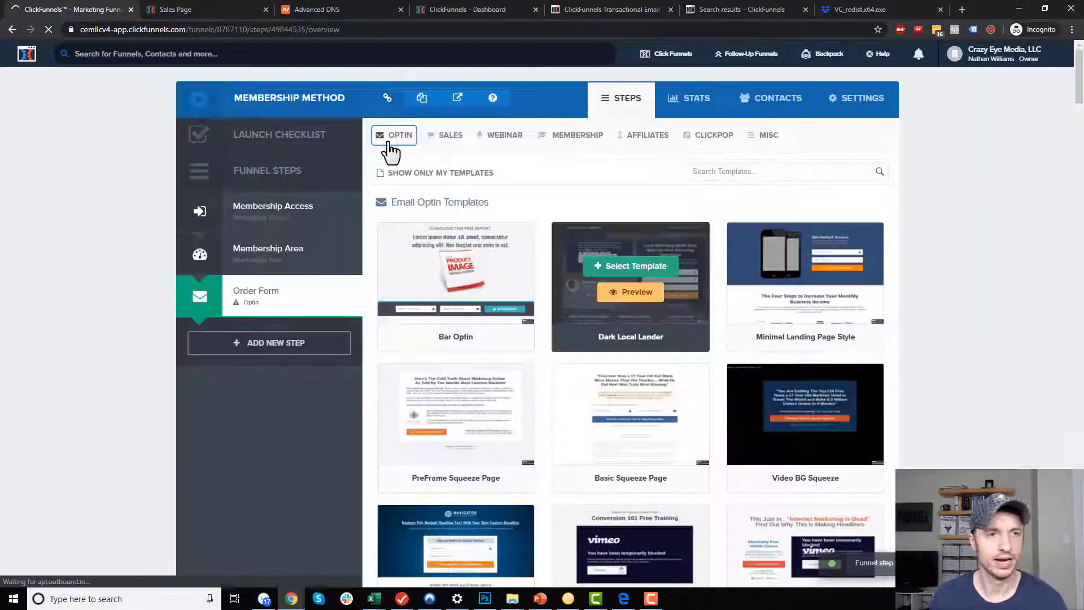
click(446, 136)
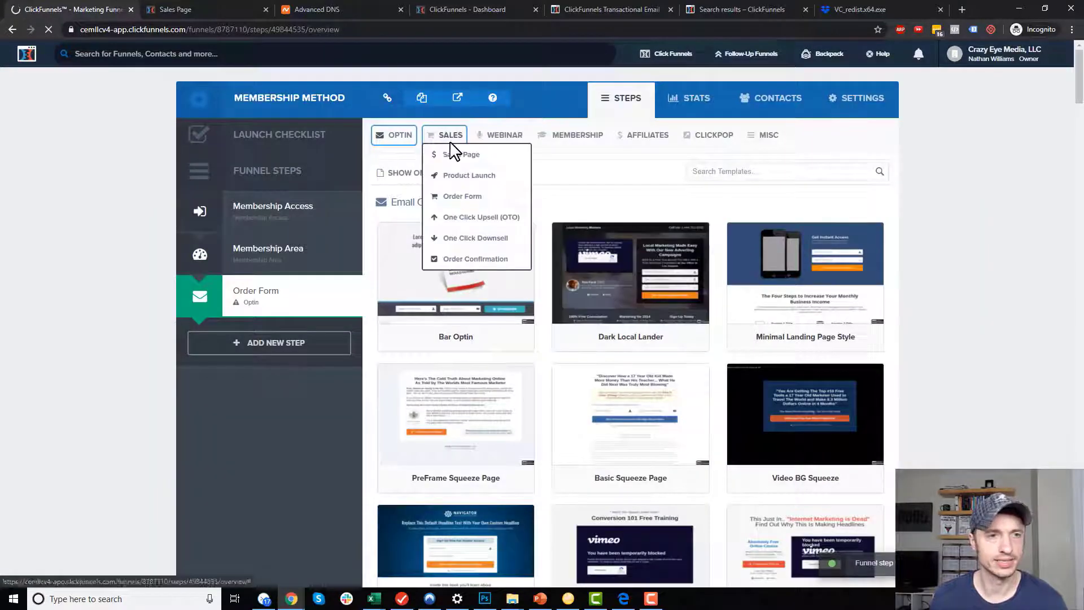
click(475, 202)
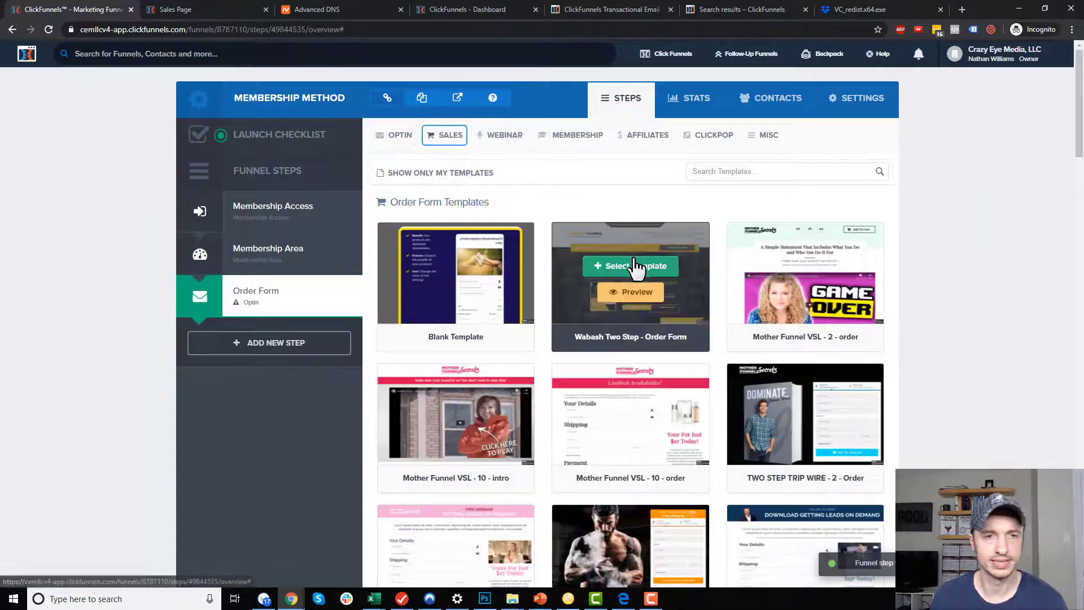
click(618, 266)
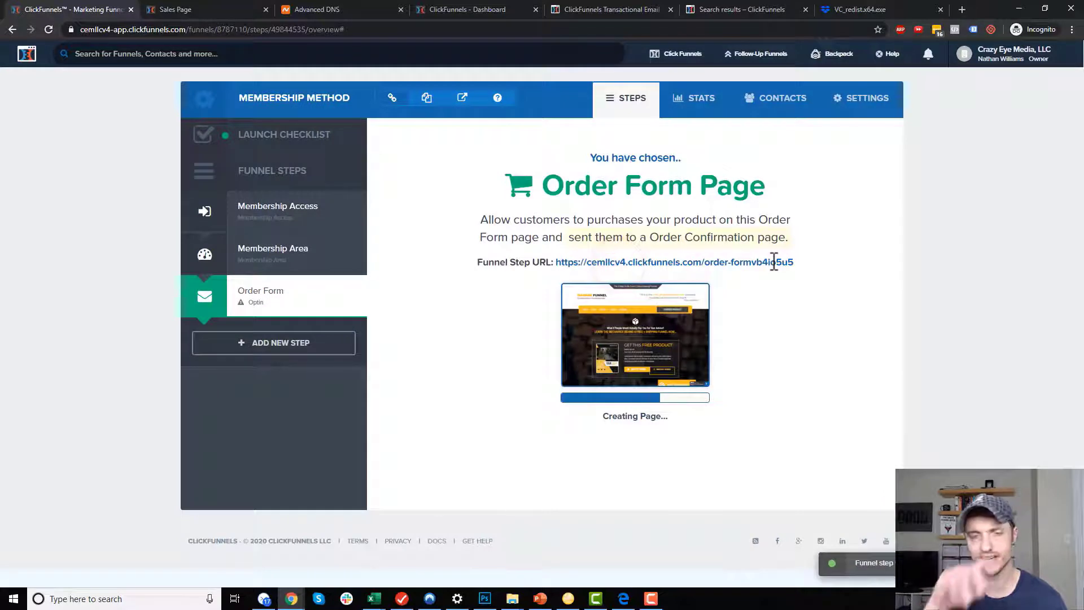
Add another funnel step named Order Confirmation.
click(295, 343)
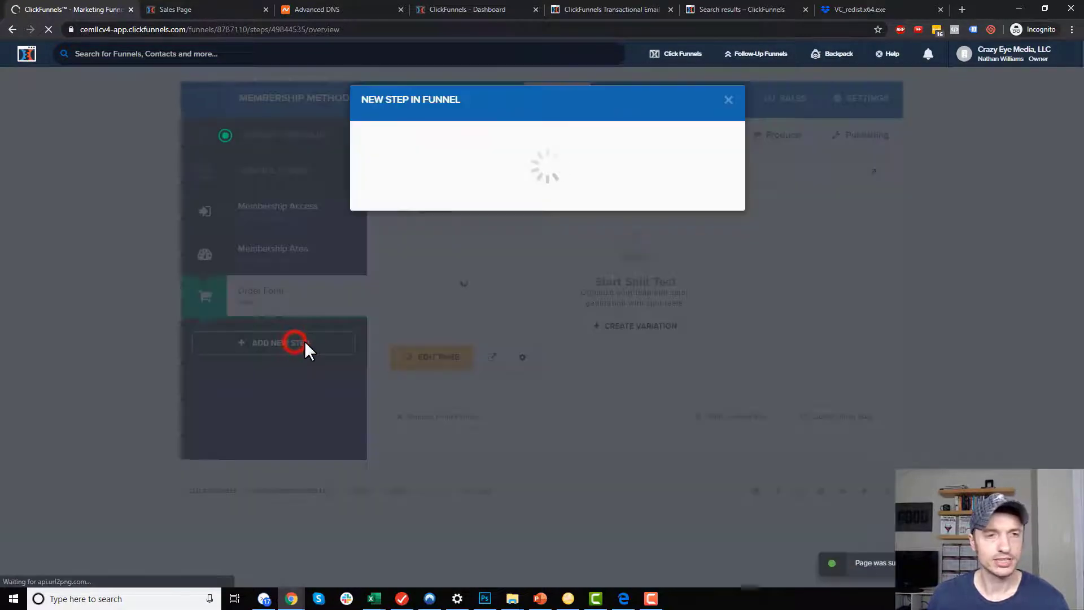
text(Order Confirmation)
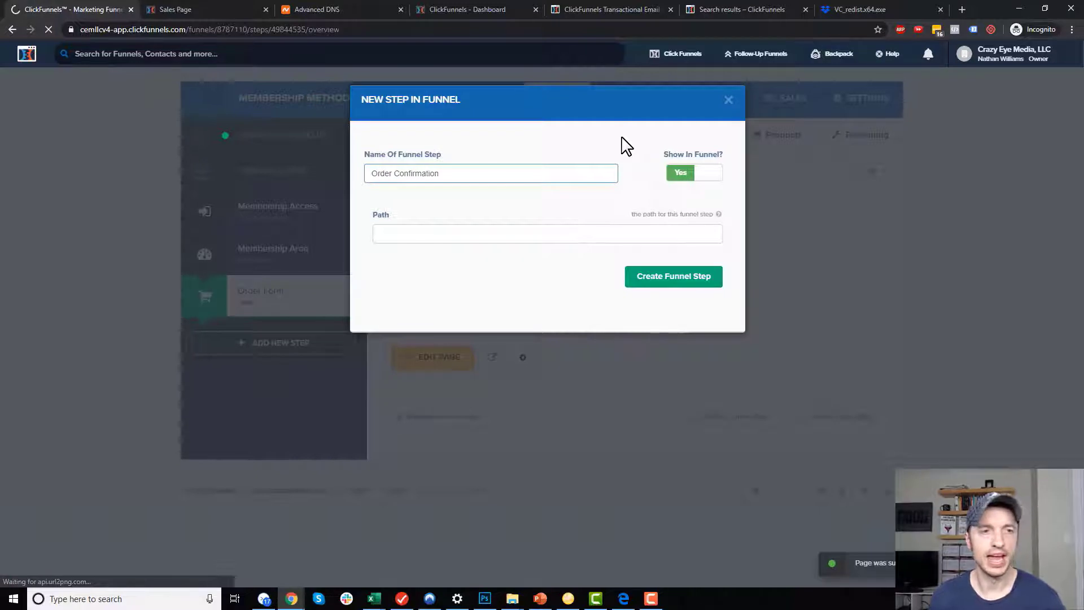
click(691, 273)
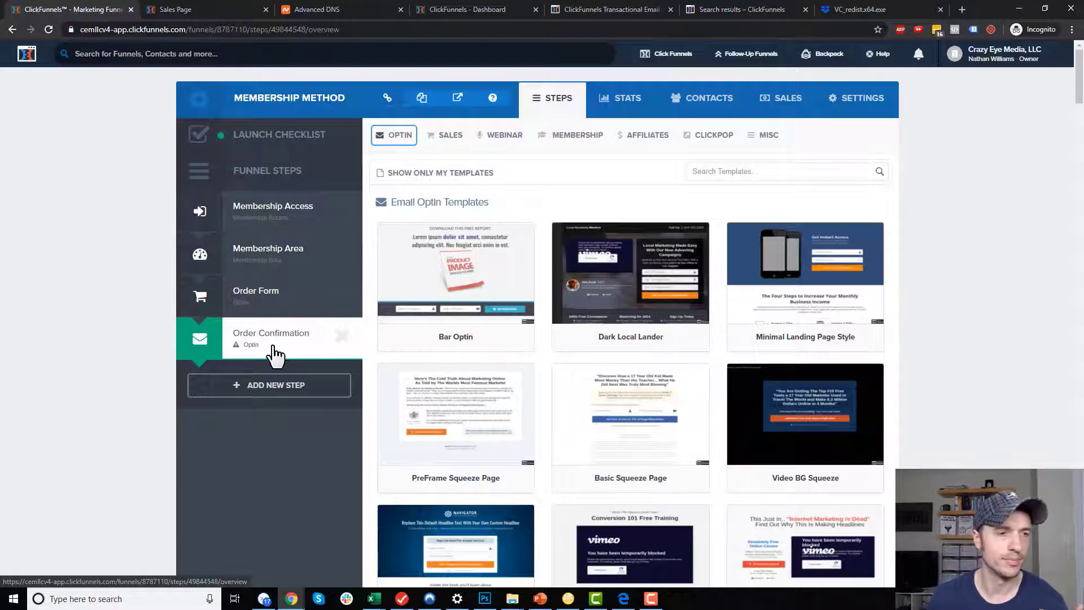
Apply the first order confirmation template to the Order Confirmation step.
click(442, 135)
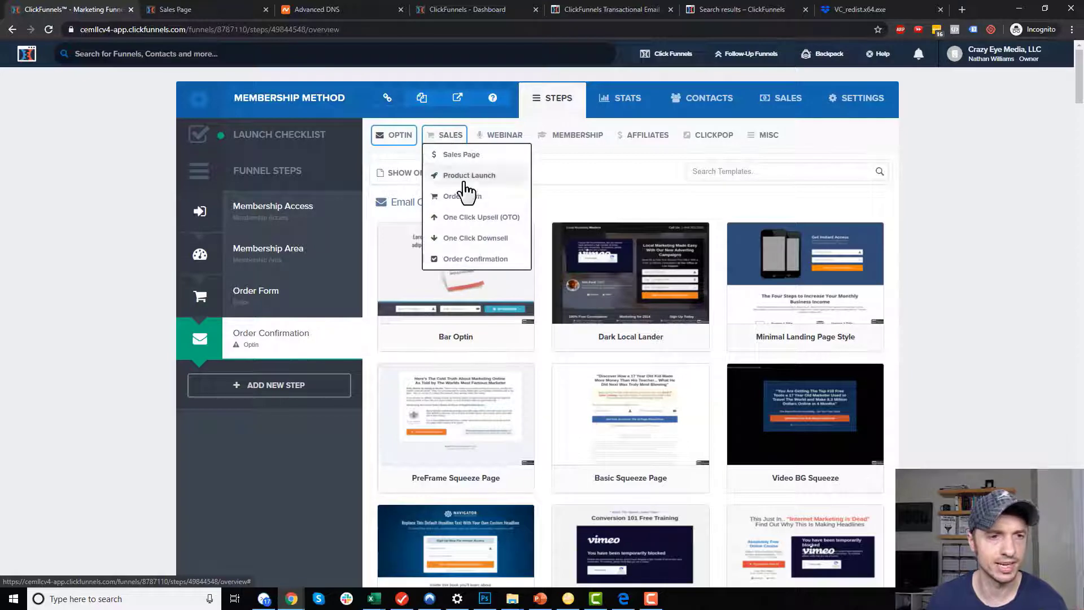
click(473, 260)
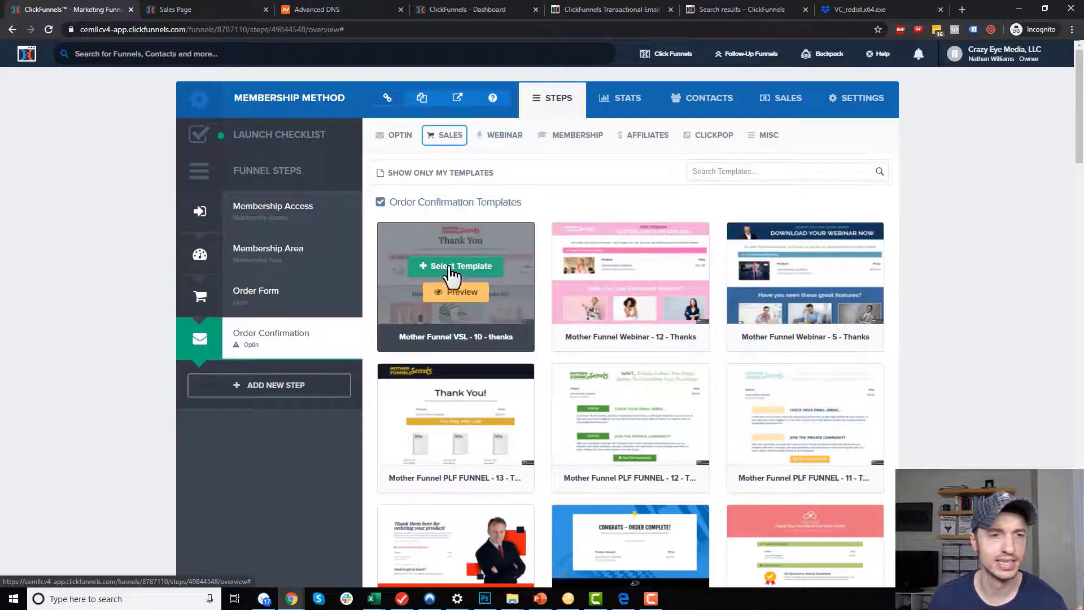
click(446, 265)
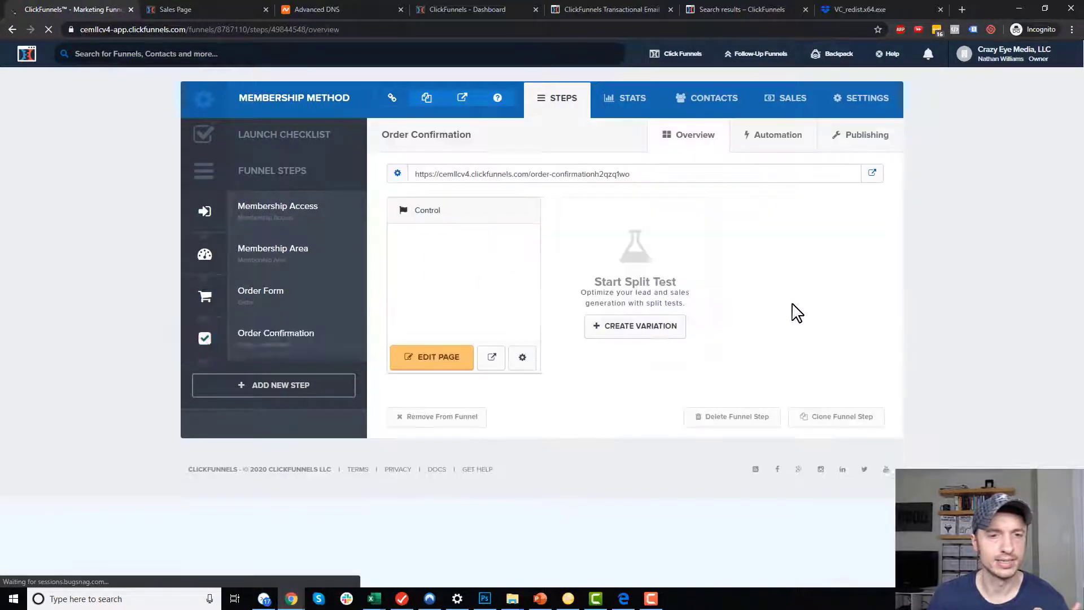
Add a product to the Order Form step that takes One-Time payments through Stripe.
click(269, 299)
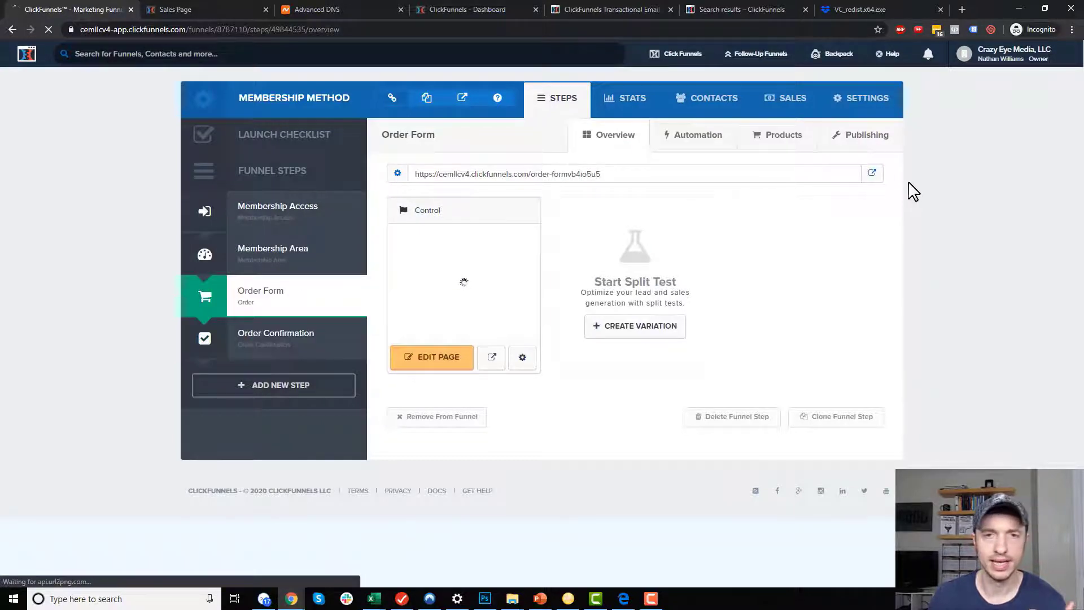
click(782, 145)
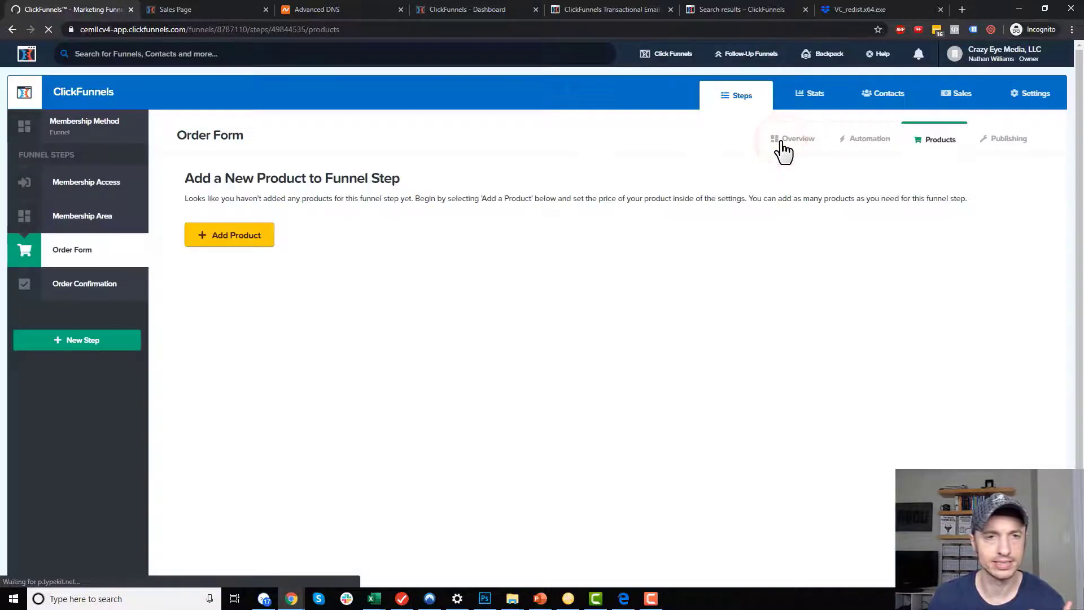
click(251, 233)
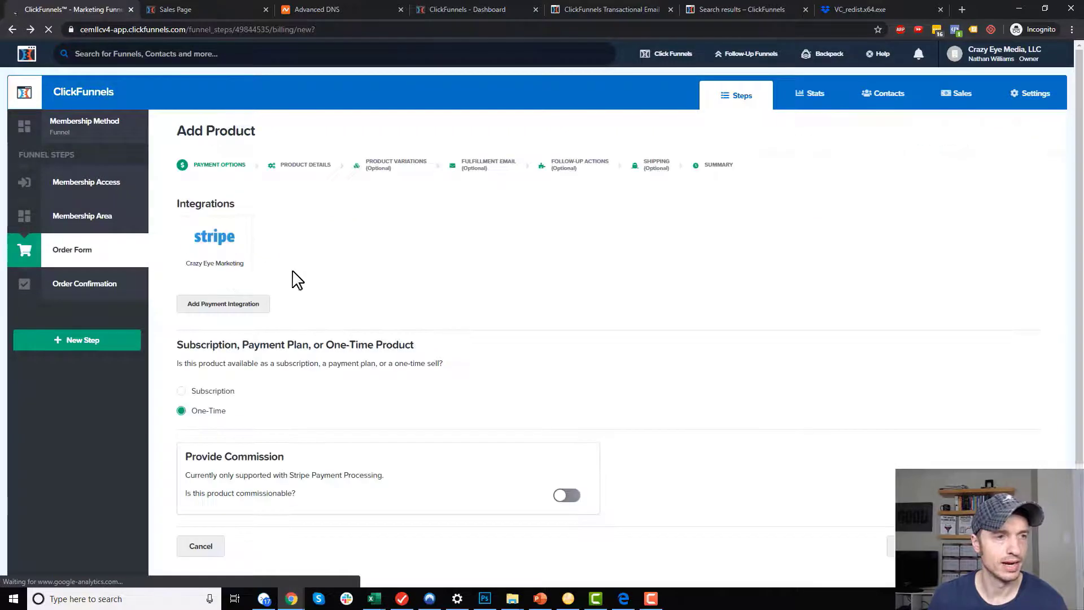
click(219, 246)
scroll(201, 418, down, 1)
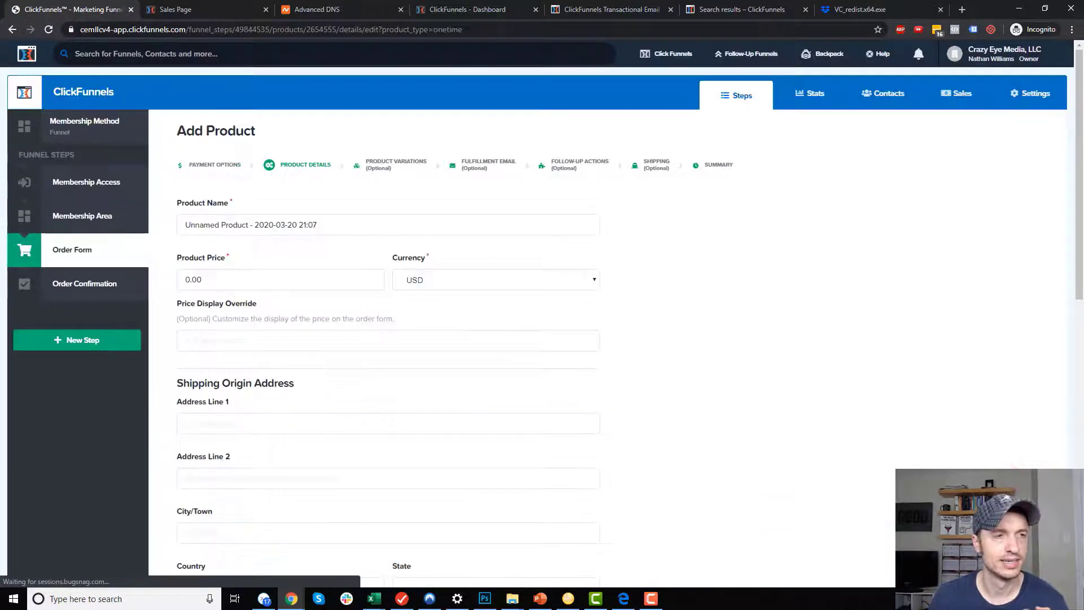
Name the product Windows File, price it at 15, and save the details.
triple_click(397, 224)
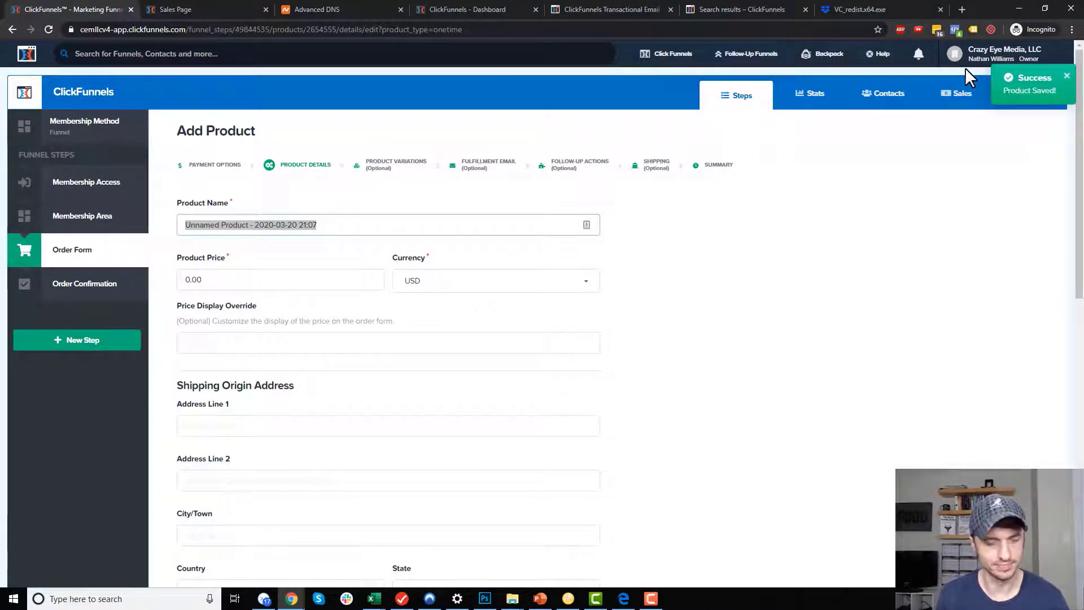
text(Windows File)
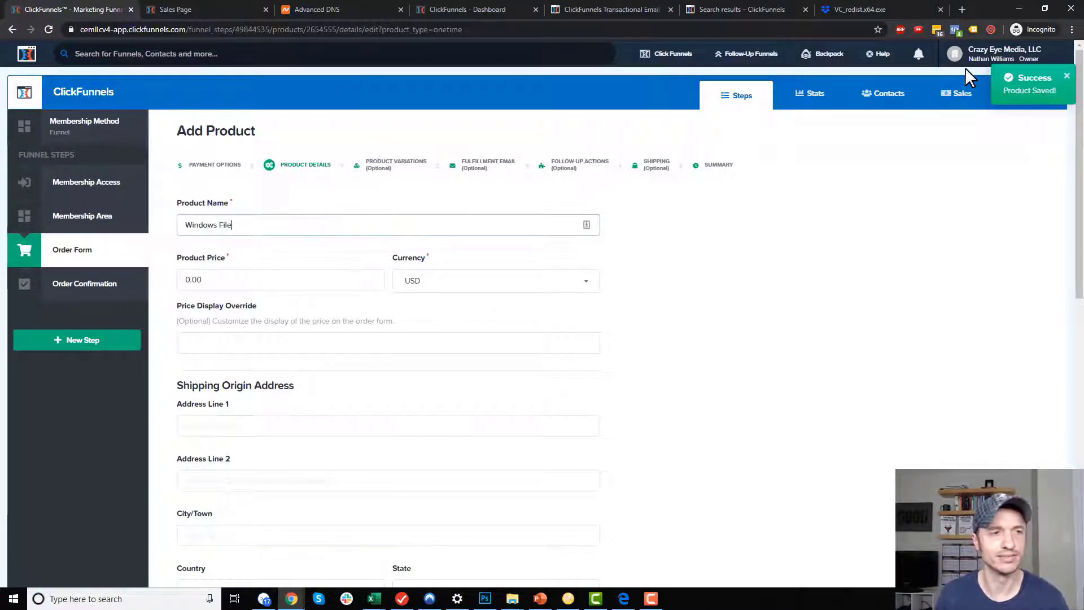
click(341, 277)
text(15)
click(849, 328)
scroll(80, 245, down, 7)
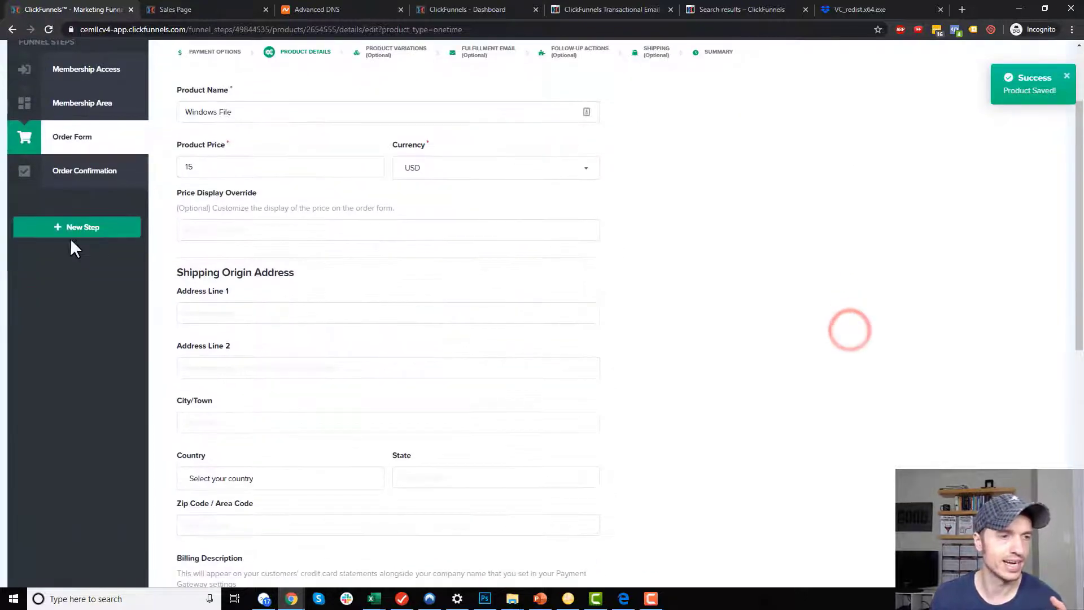
scroll(249, 270, down, 4)
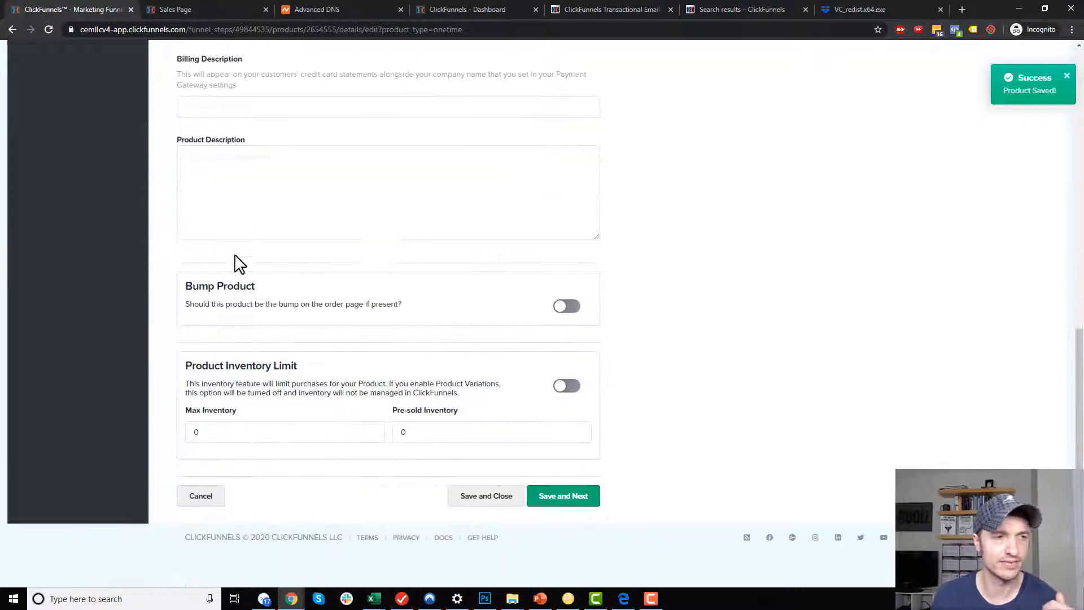
click(569, 496)
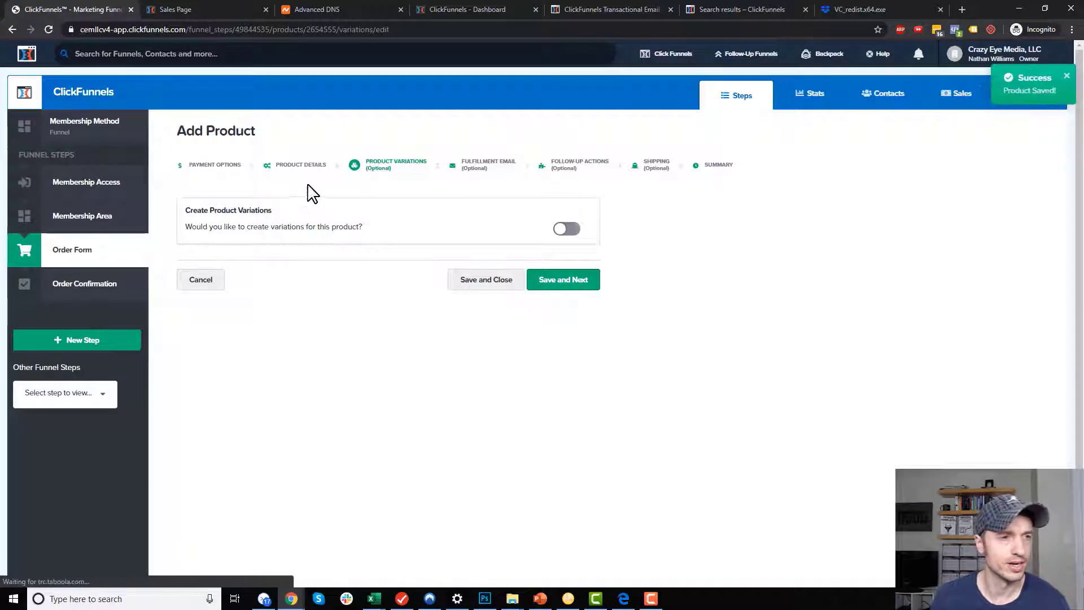
Enable the fulfillment email with subject 'Access the windows file!', repeated as the body's first line.
click(571, 286)
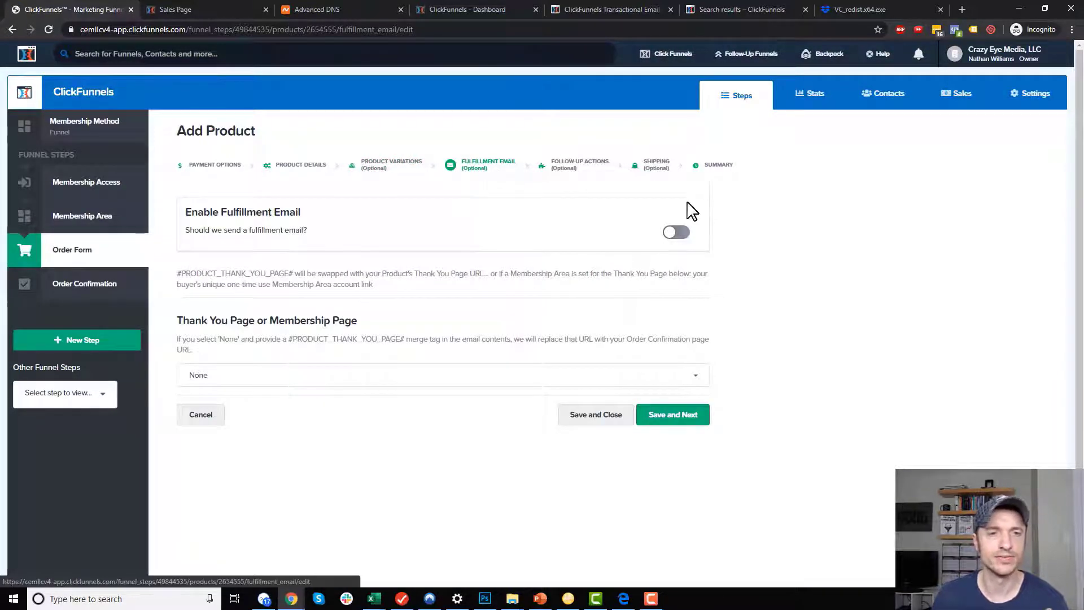
click(676, 235)
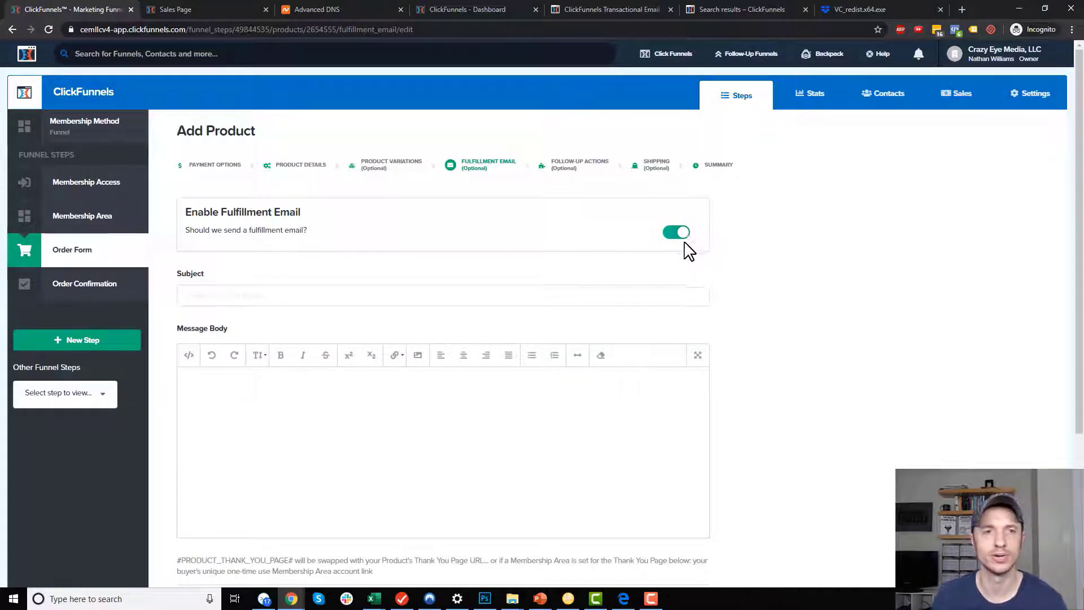
scroll(421, 286, down, 1)
click(423, 232)
text(Access the windows file)
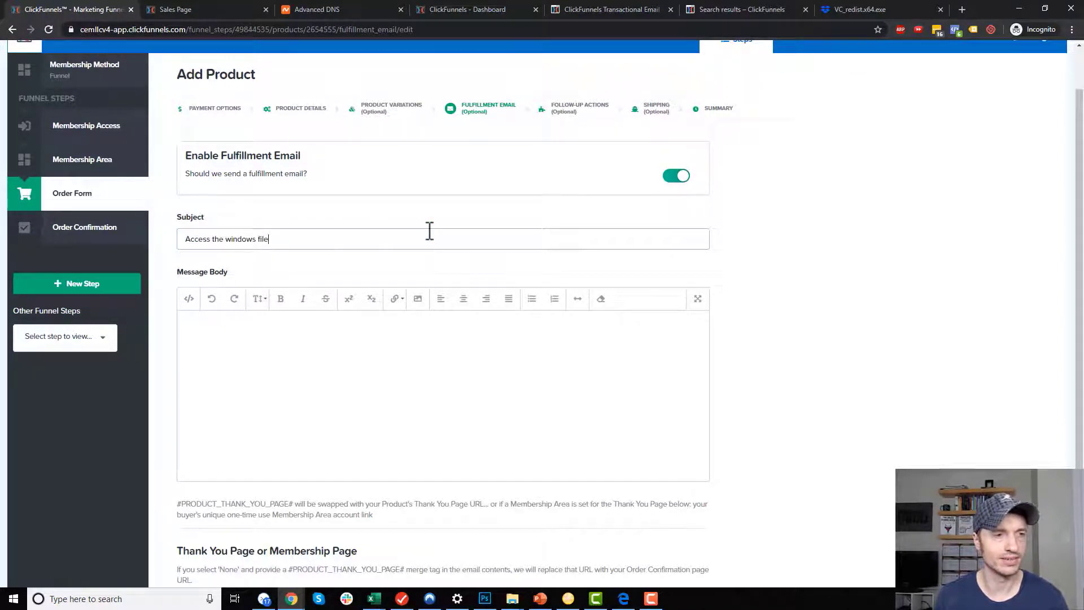
key(ctrl+a)
key(ctrl+c)
click(330, 330)
key(ctrl+v)
key(Return)
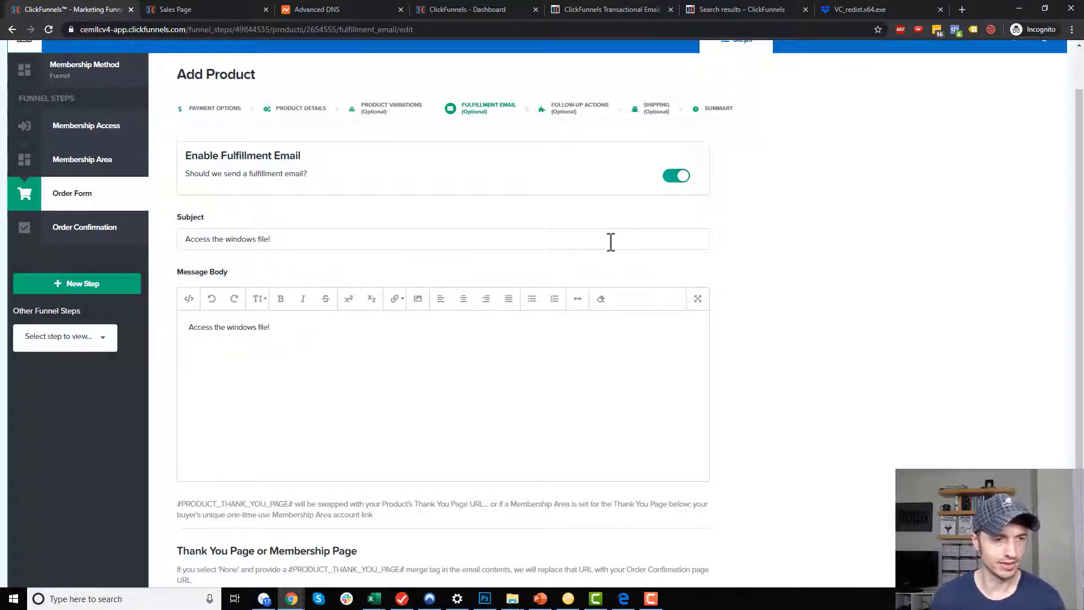
Add the #PRODUCT_THANK_YOU_PAGE# merge tag to the body, linked to itself.
scroll(387, 420, down, 1)
drag(179, 448, 294, 443)
key(ctrl+c)
click(303, 293)
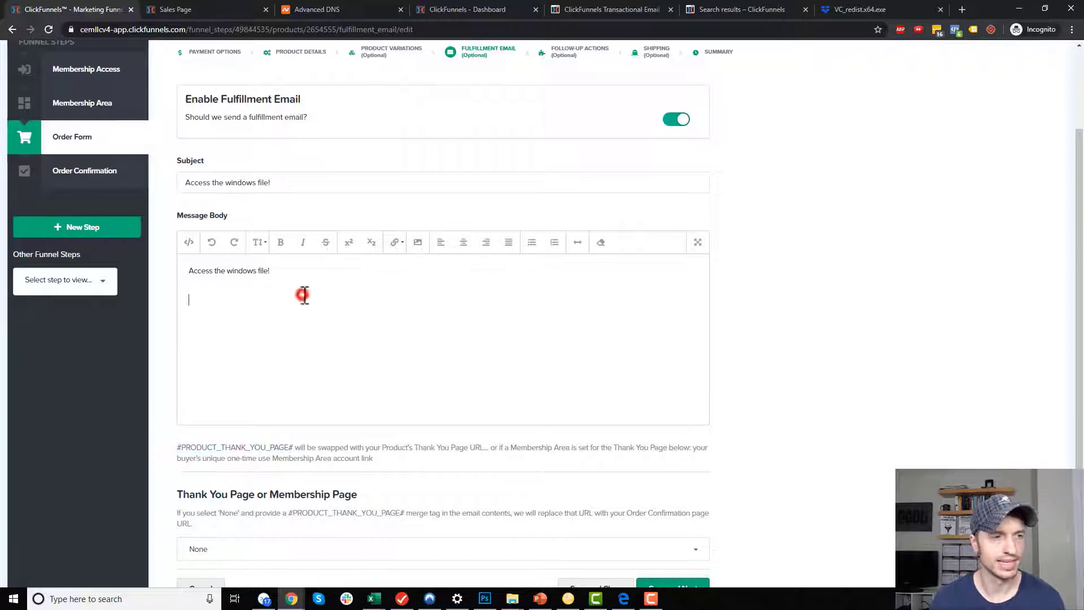
key(ctrl+v)
drag(325, 302, 177, 311)
key(ctrl+c)
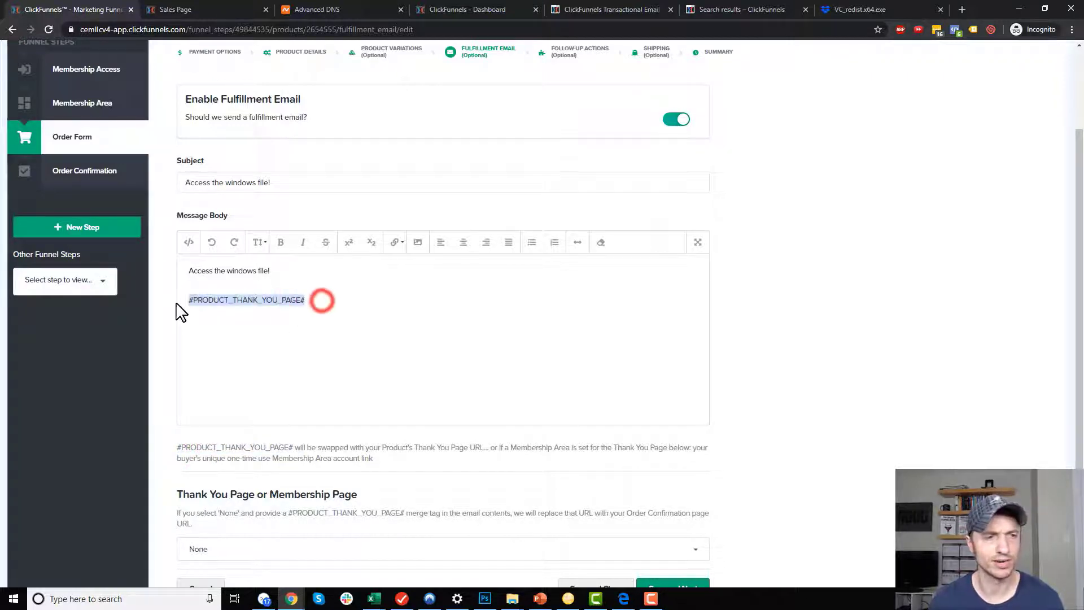
click(403, 243)
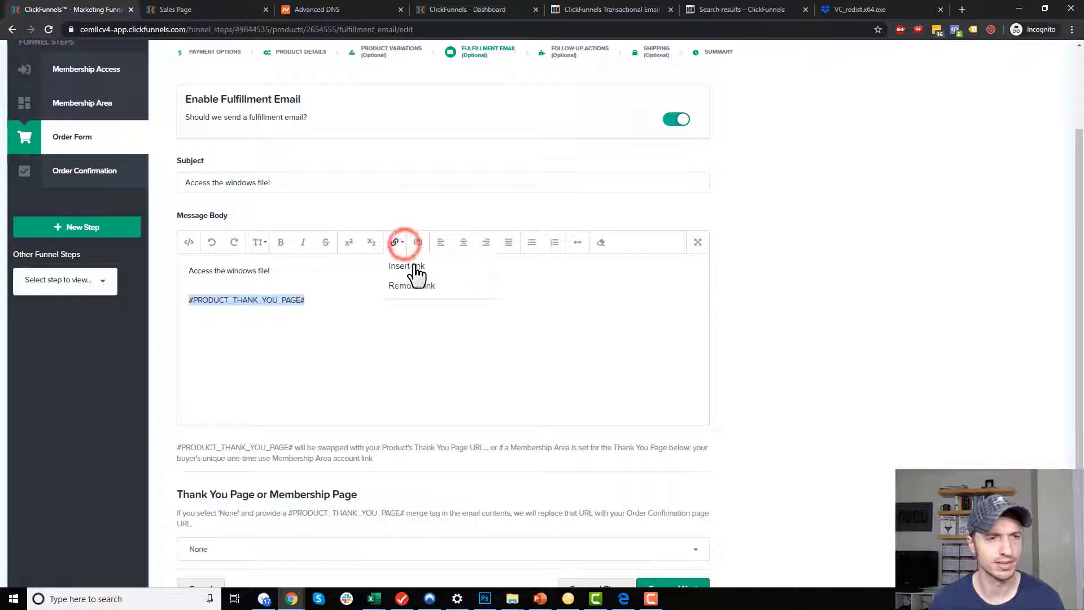
click(407, 266)
key(ctrl+v)
click(568, 300)
click(324, 298)
click(307, 269)
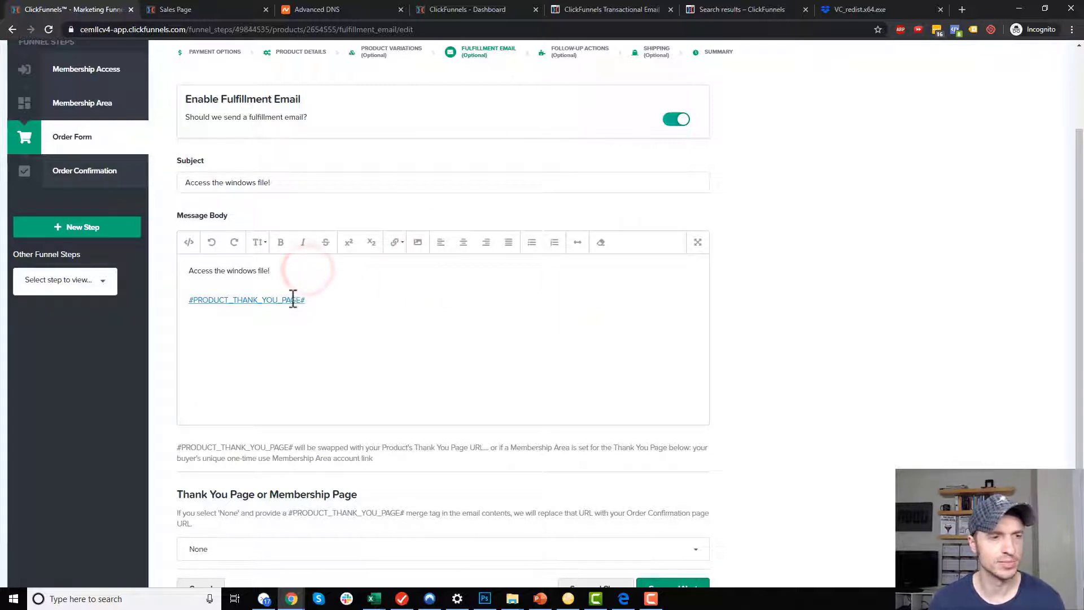
scroll(327, 354, down, 2)
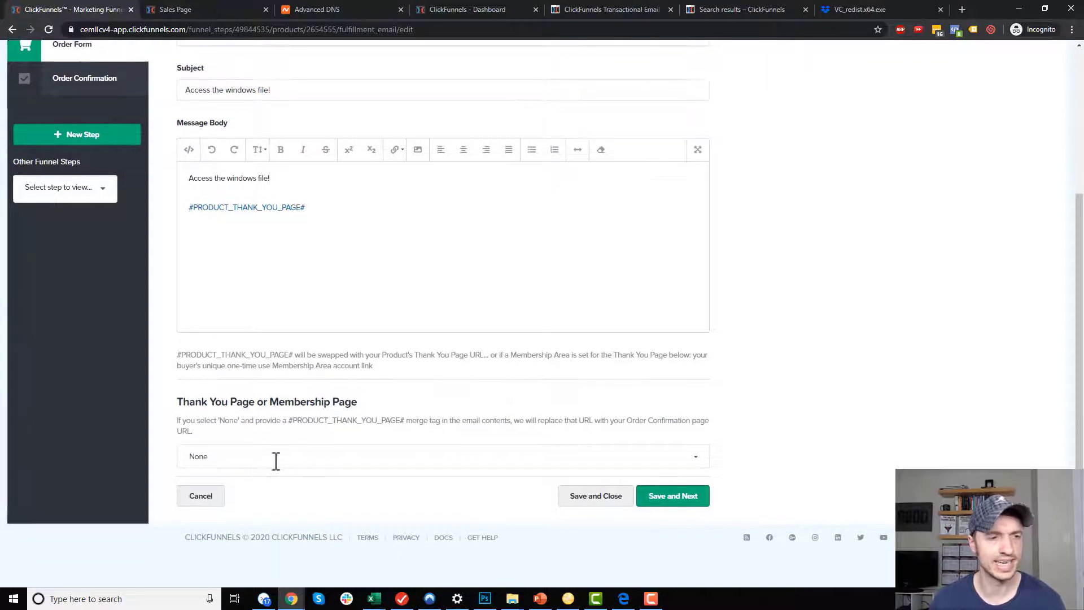
Point the Windows File email's thank-you destination to the Membership Method funnel's Membership Area.
click(283, 458)
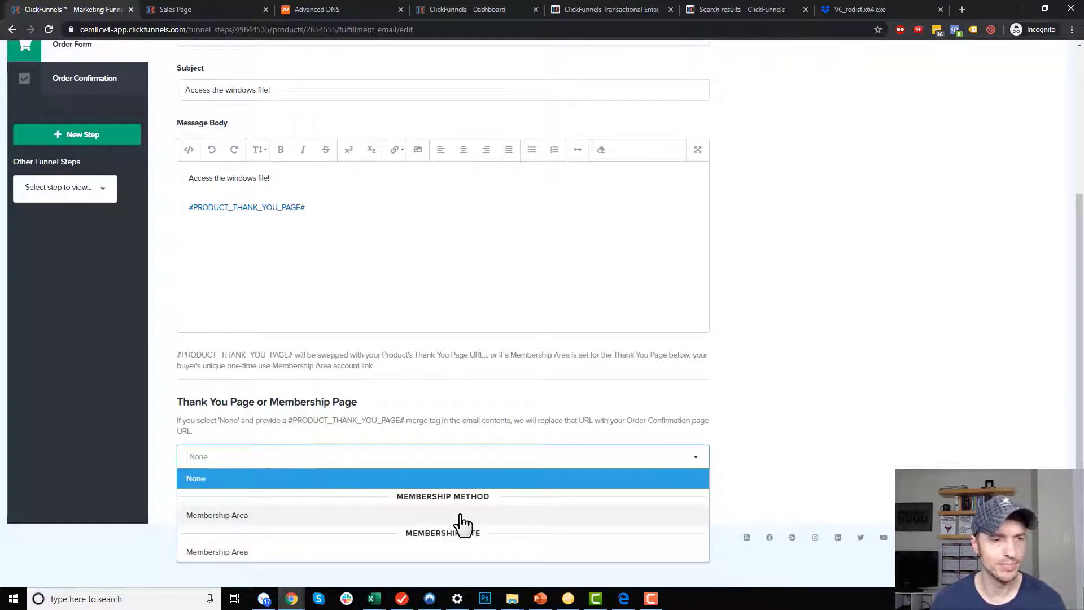
click(238, 515)
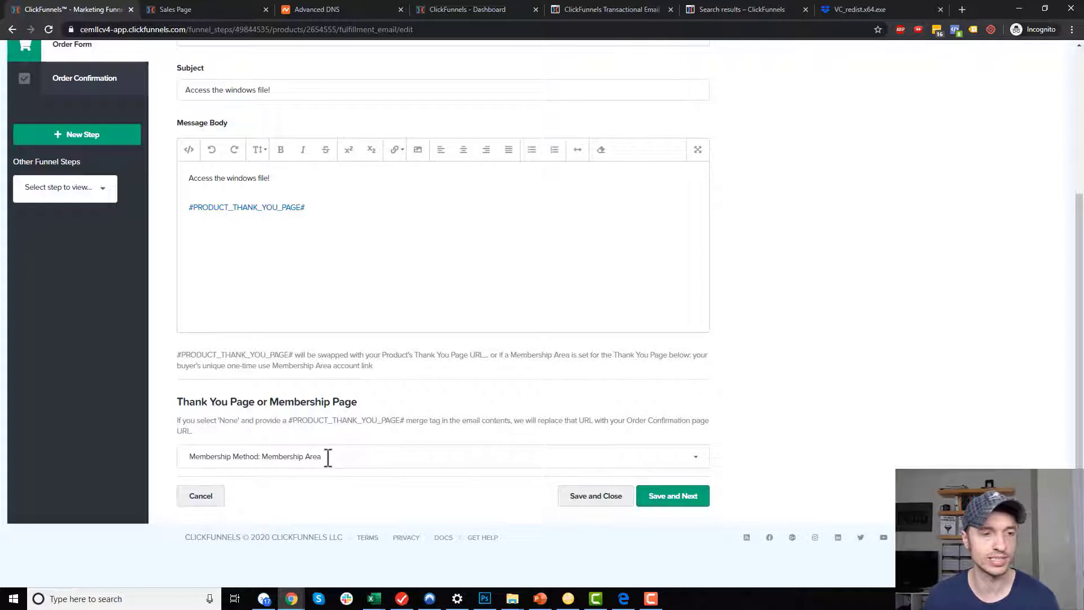
scroll(332, 460, up, 1)
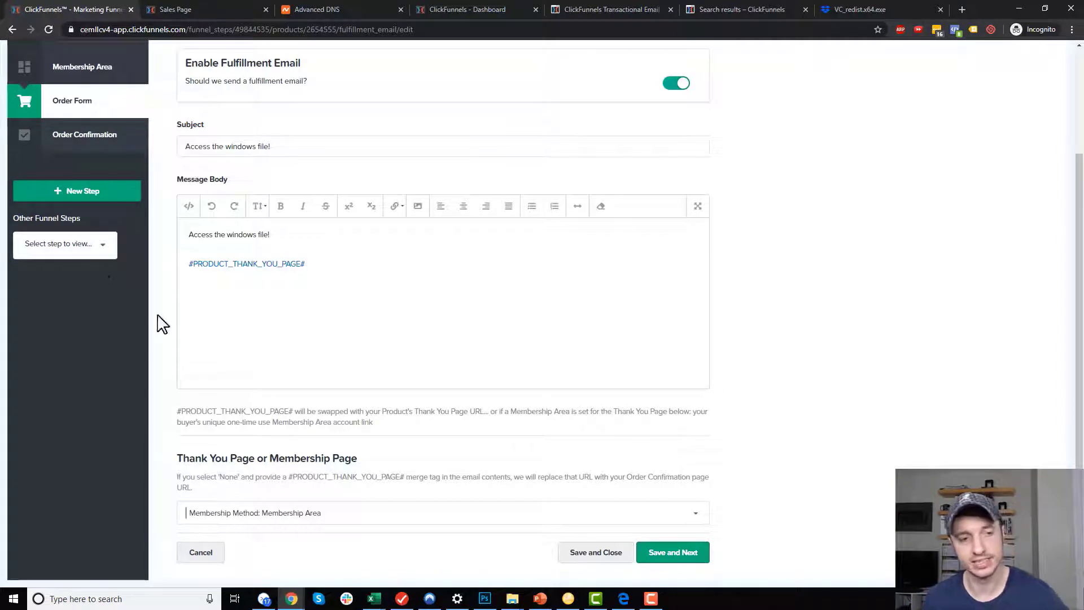
scroll(162, 394, up, 3)
scroll(422, 494, down, 4)
click(407, 450)
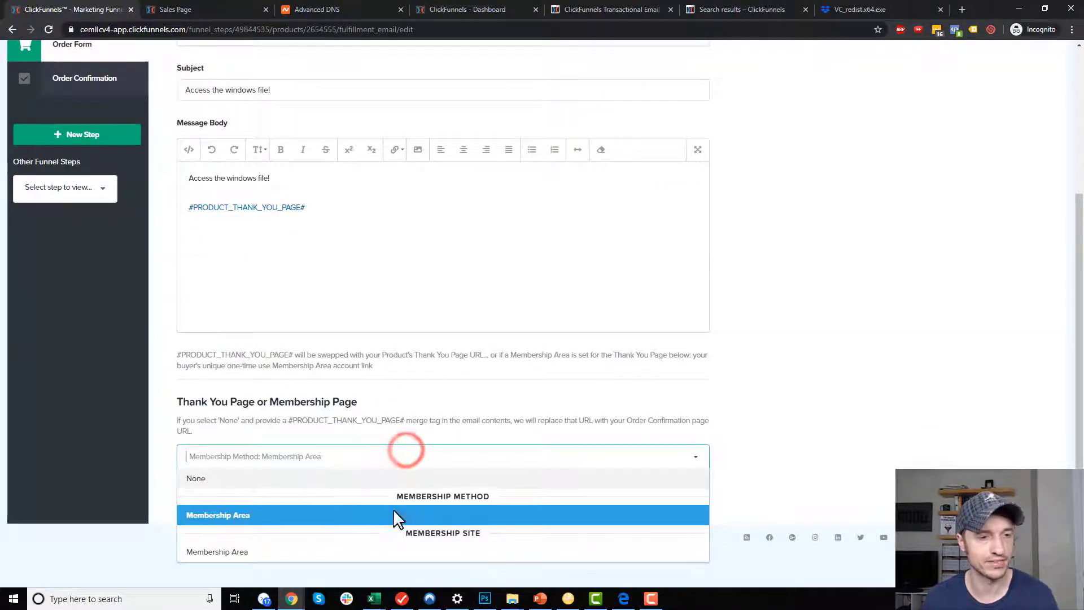
click(242, 551)
click(296, 456)
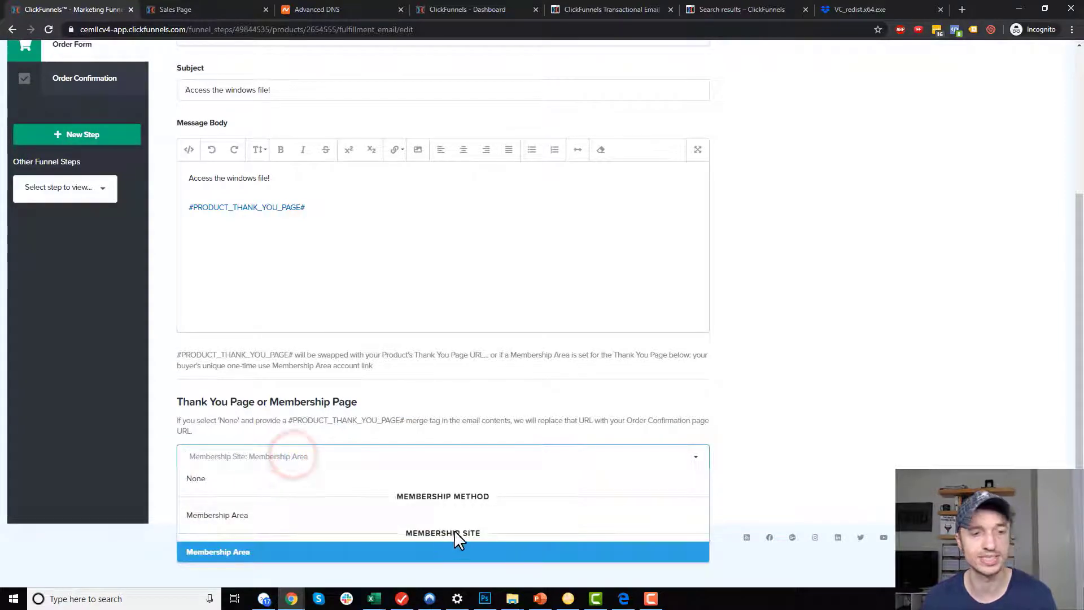
click(303, 516)
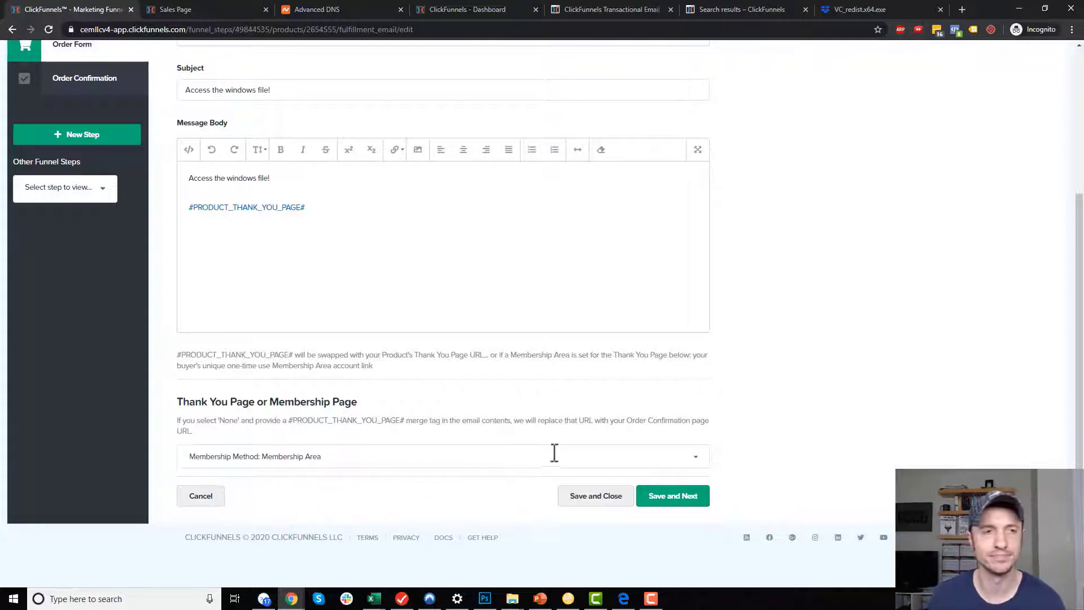
scroll(615, 469, up, 4)
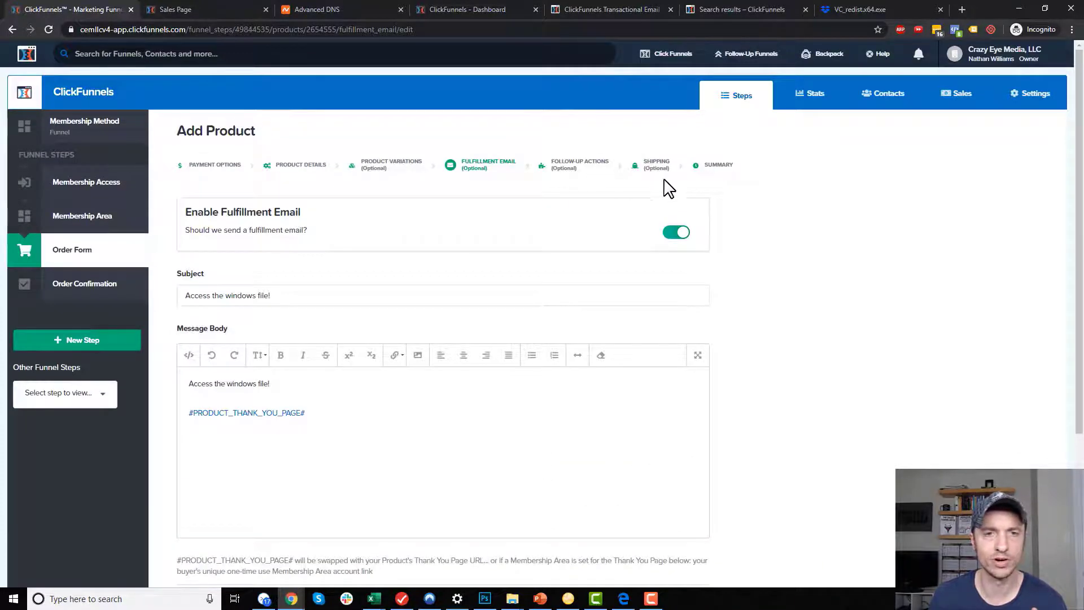
scroll(717, 421, down, 4)
Save and close the product, then make the First Section require the Windows File product.
click(676, 495)
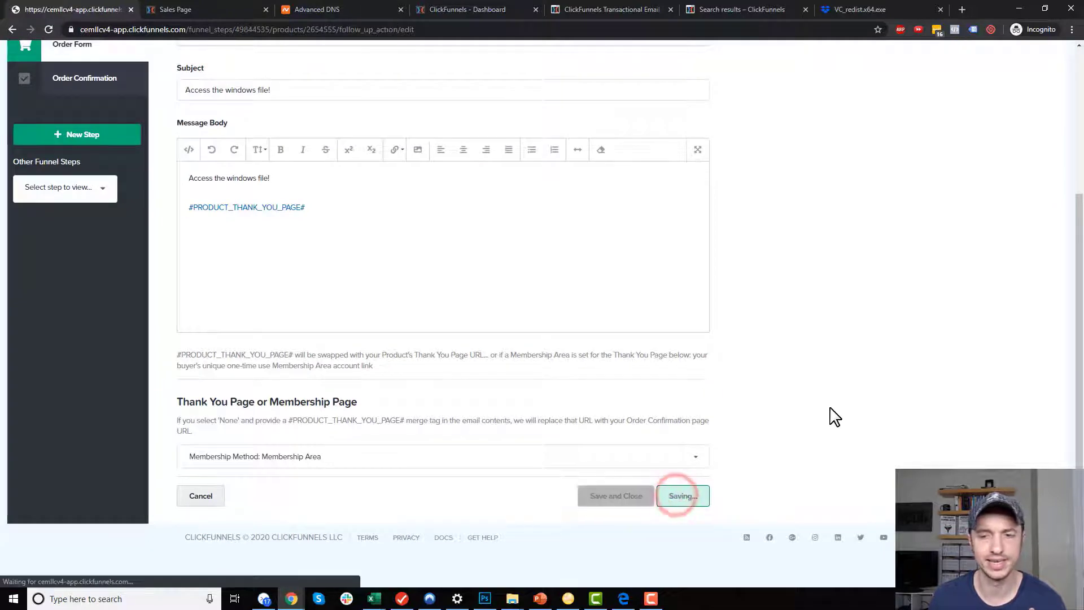
click(540, 285)
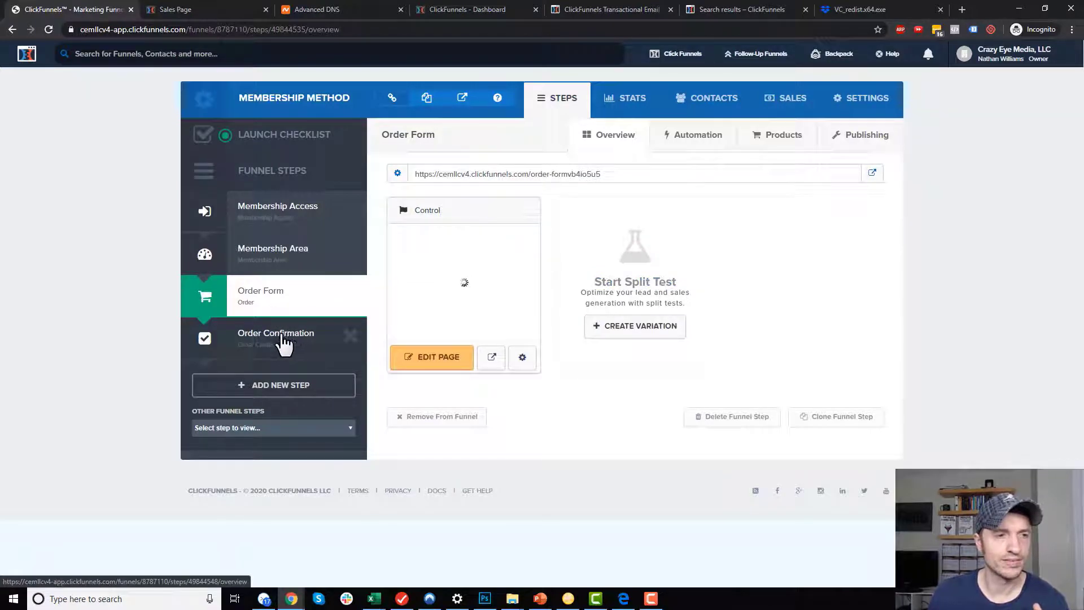
click(280, 260)
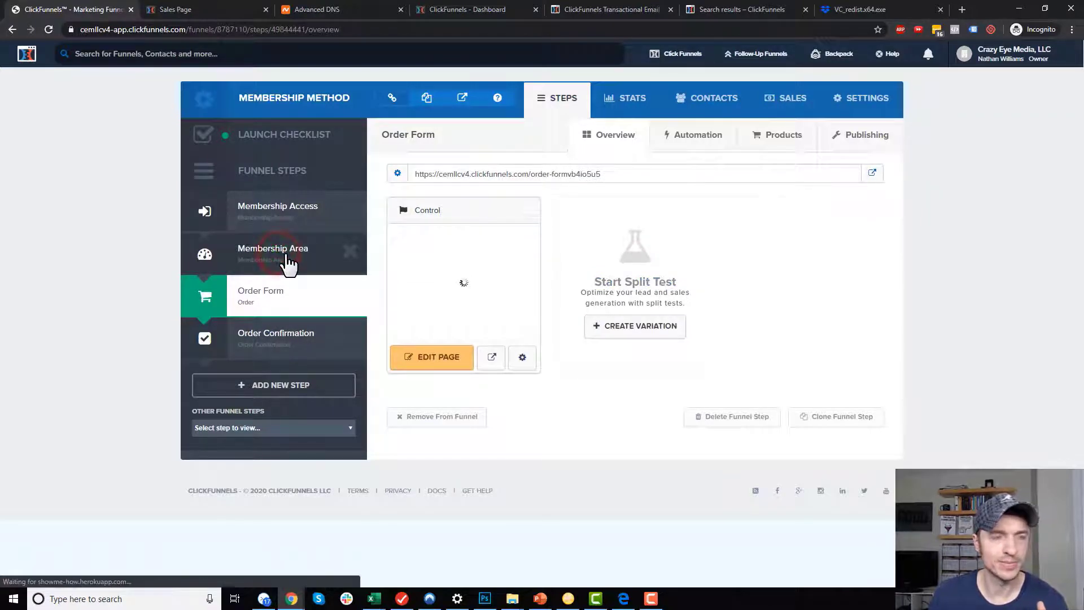
click(791, 285)
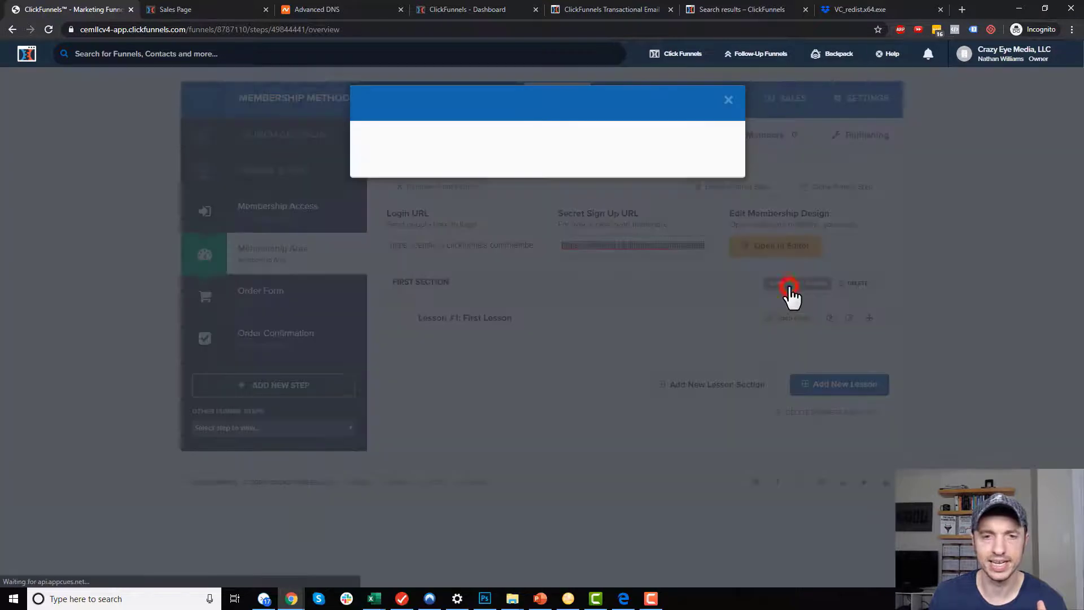
click(501, 208)
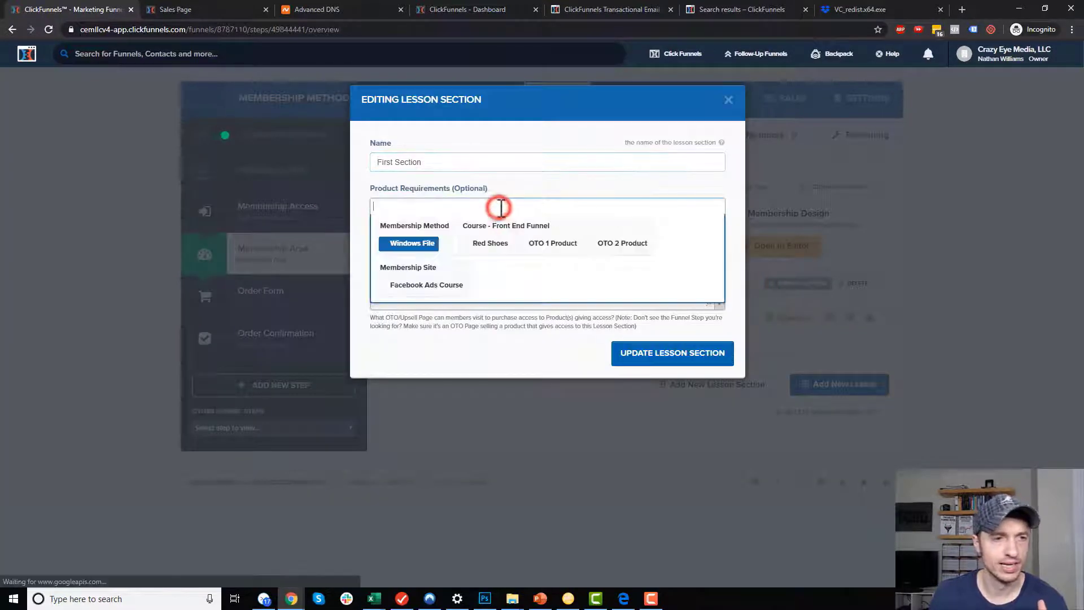
click(427, 249)
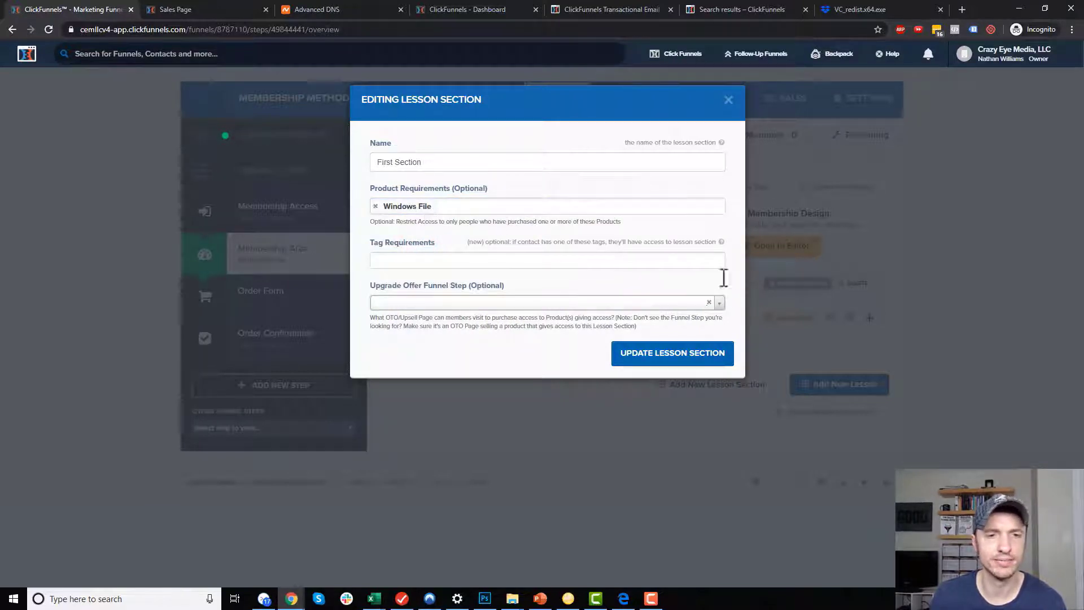
click(699, 355)
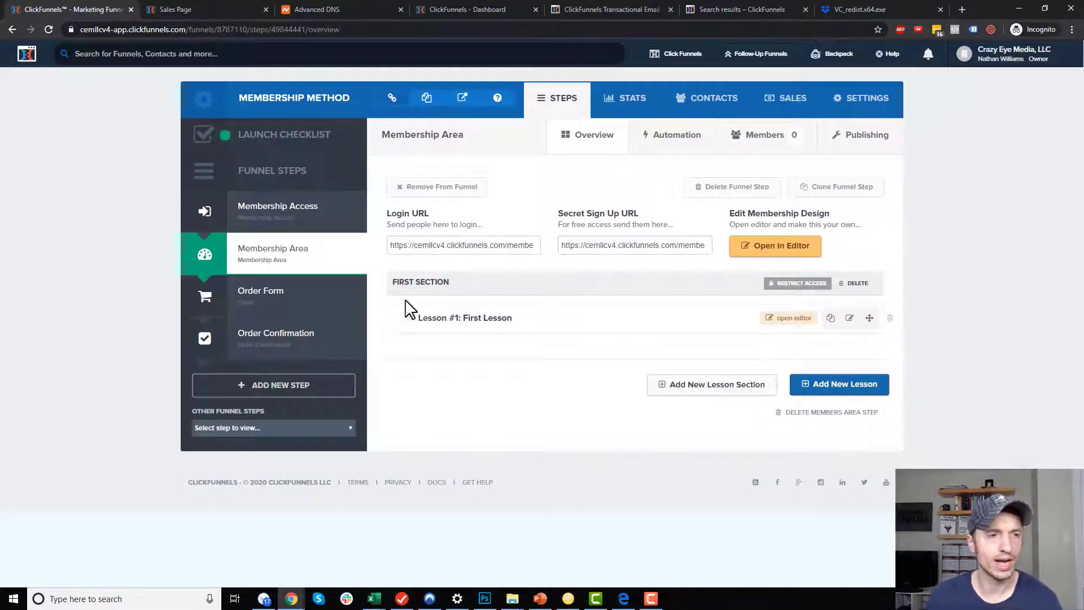
Turn on Stripe test mode with the chosen Stripe account and save the funnel settings.
click(868, 112)
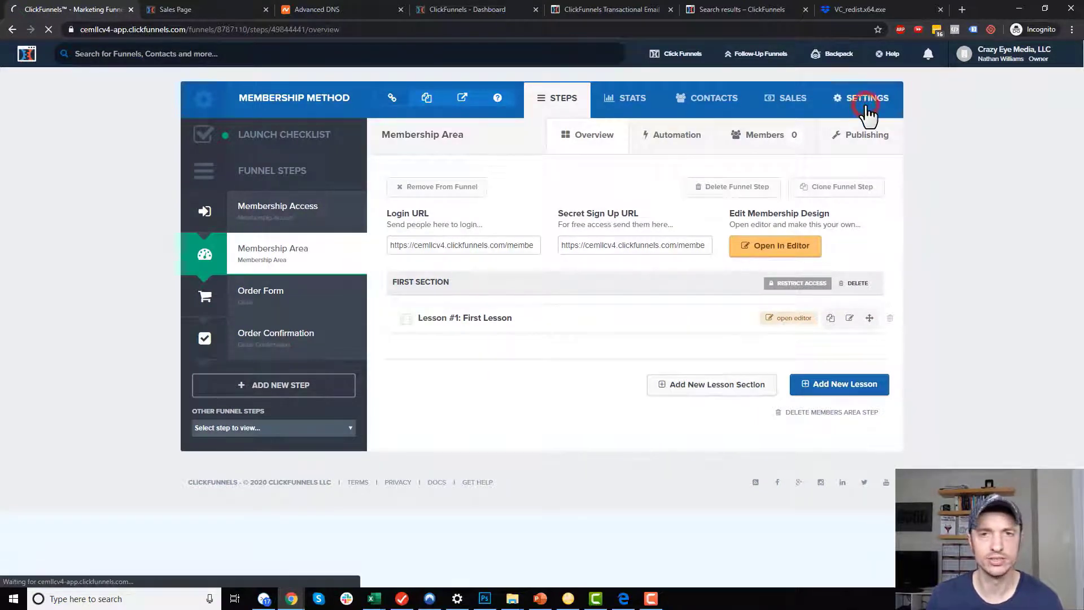
scroll(672, 324, down, 2)
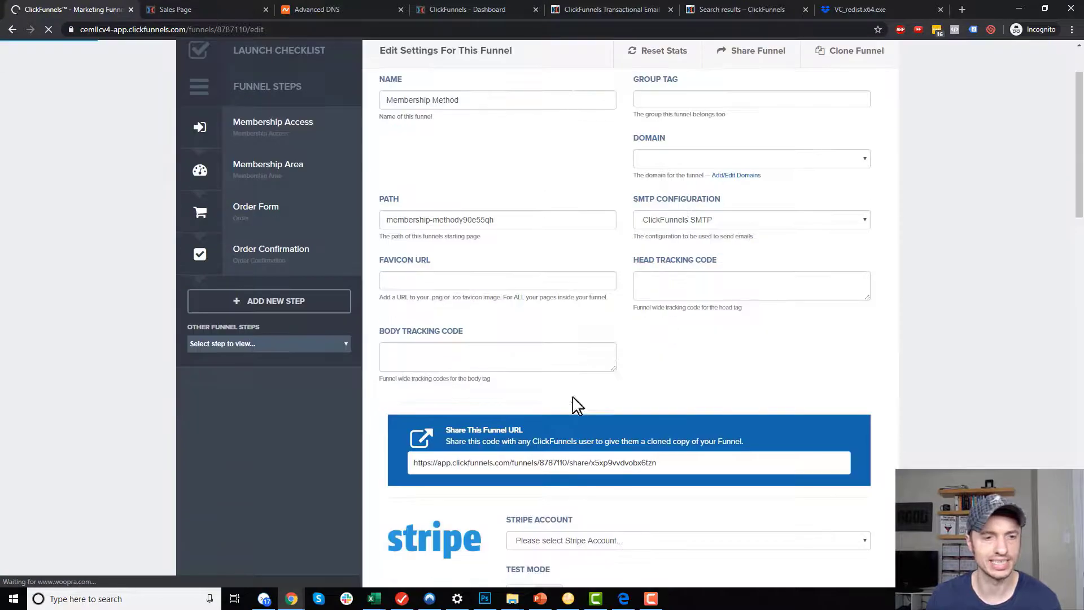
scroll(618, 373, down, 2)
click(522, 507)
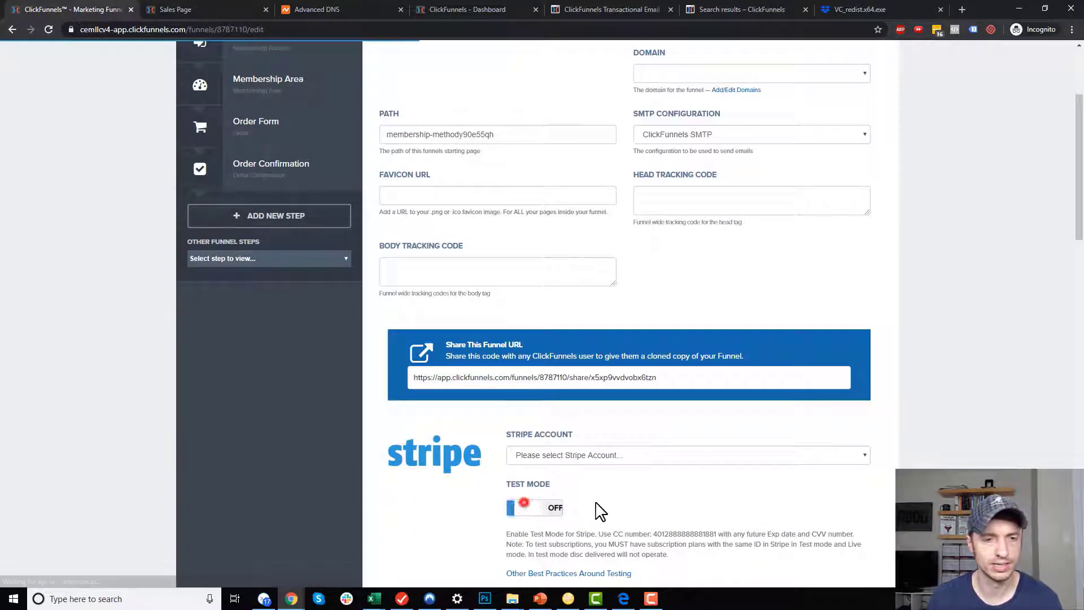
click(618, 454)
click(581, 490)
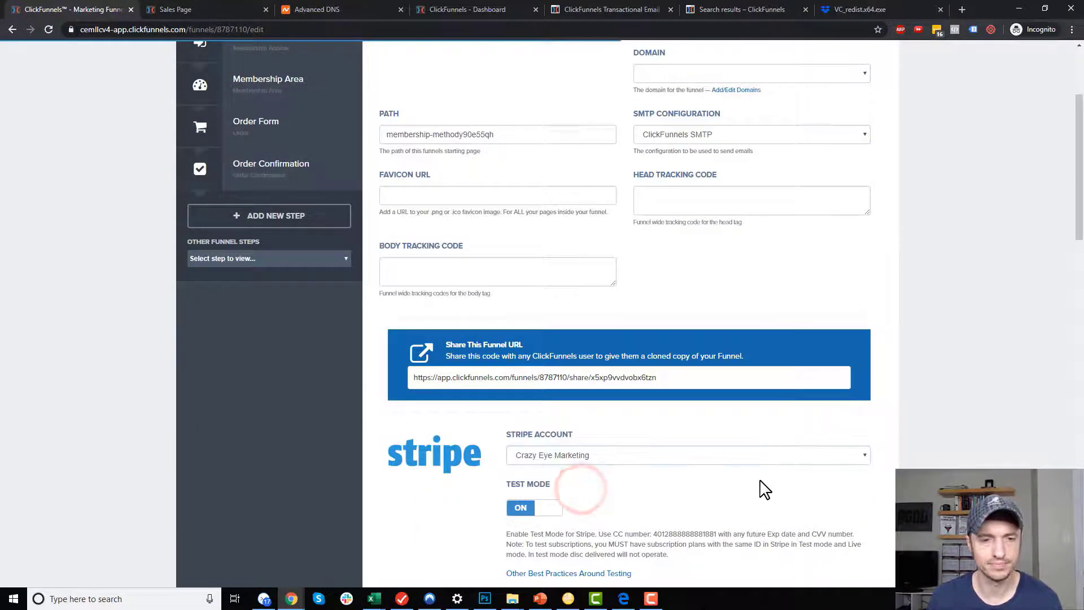
scroll(768, 486, down, 15)
click(834, 499)
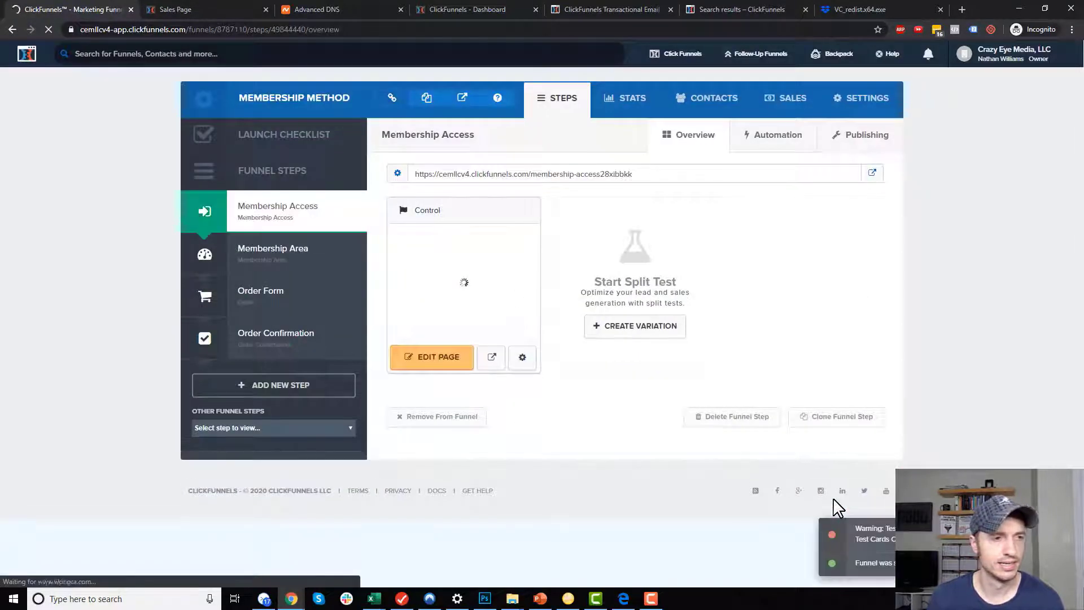
Move Order Form and Order Confirmation to the top, then load the funnel's live URL in Edge.
drag(253, 300, 274, 198)
drag(278, 329, 279, 271)
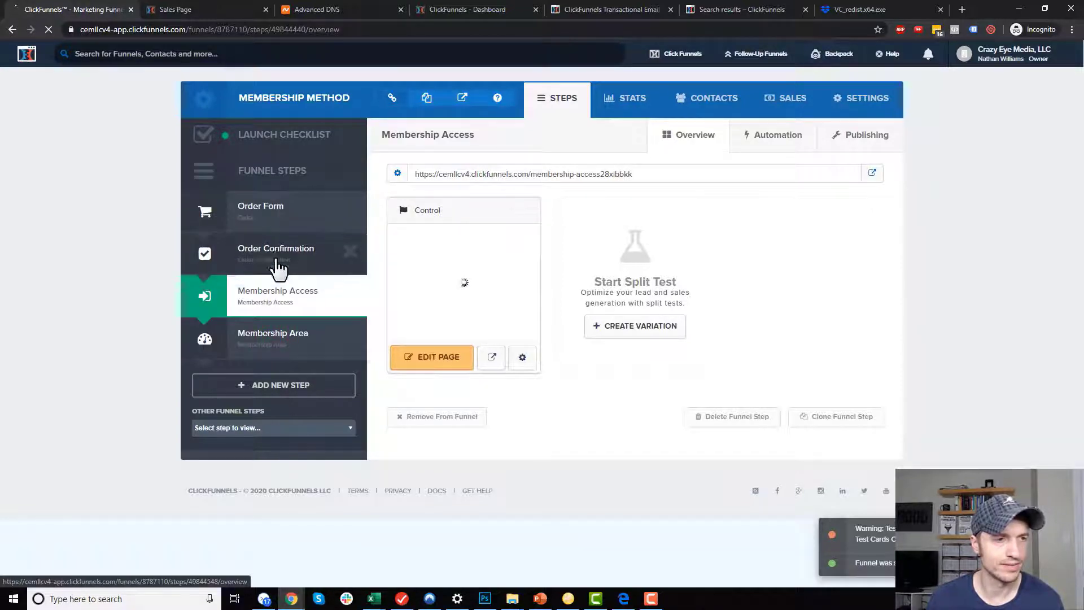
click(427, 99)
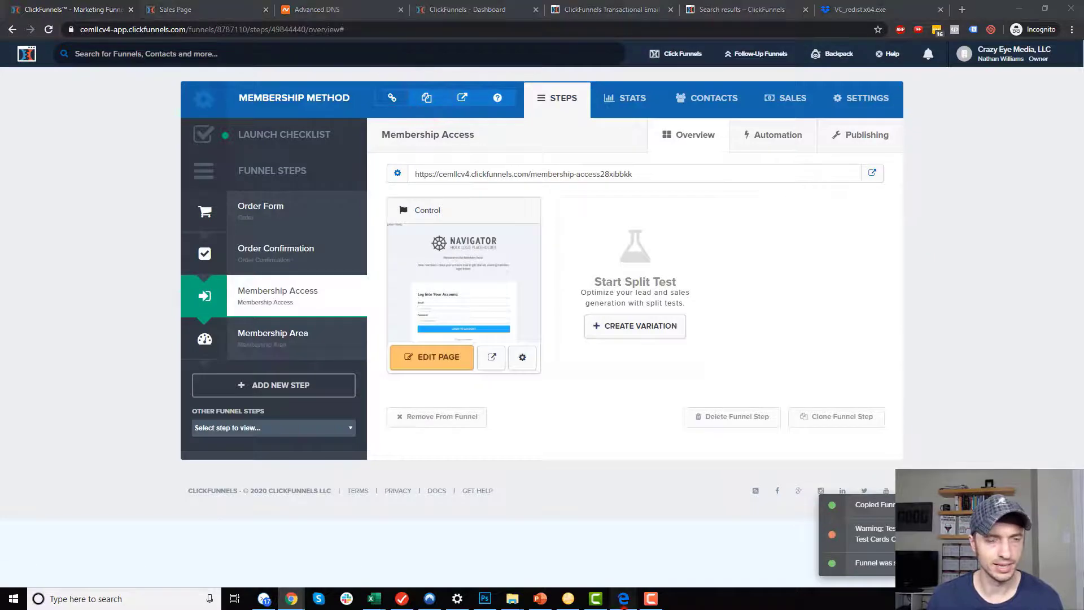
click(623, 599)
click(376, 28)
key(ctrl+v)
key(Return)
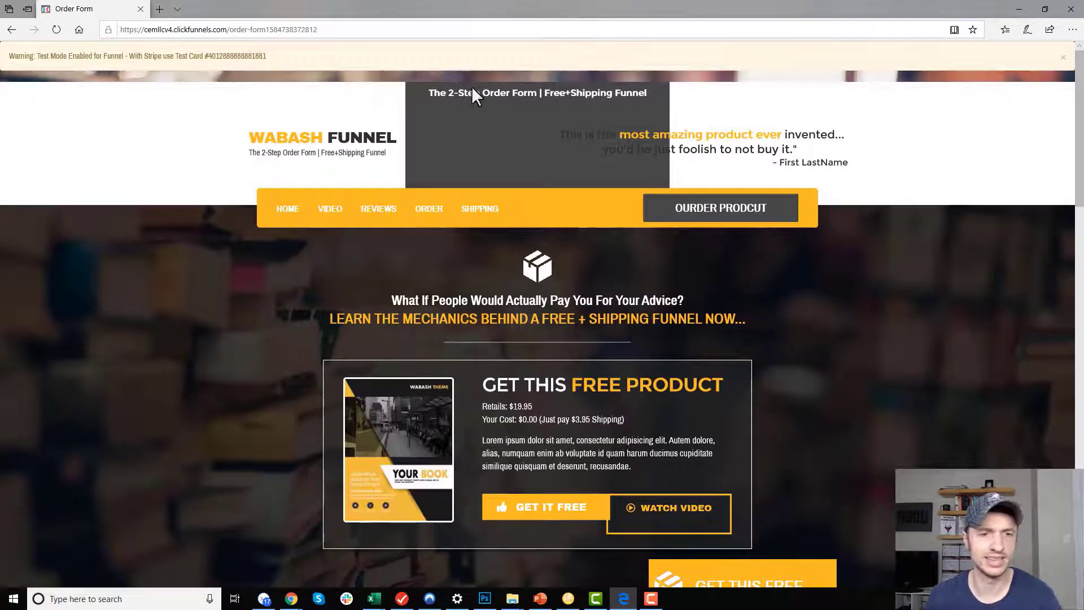
Copy the test card number and enter a test name and e-mail on the order form.
double_click(243, 55)
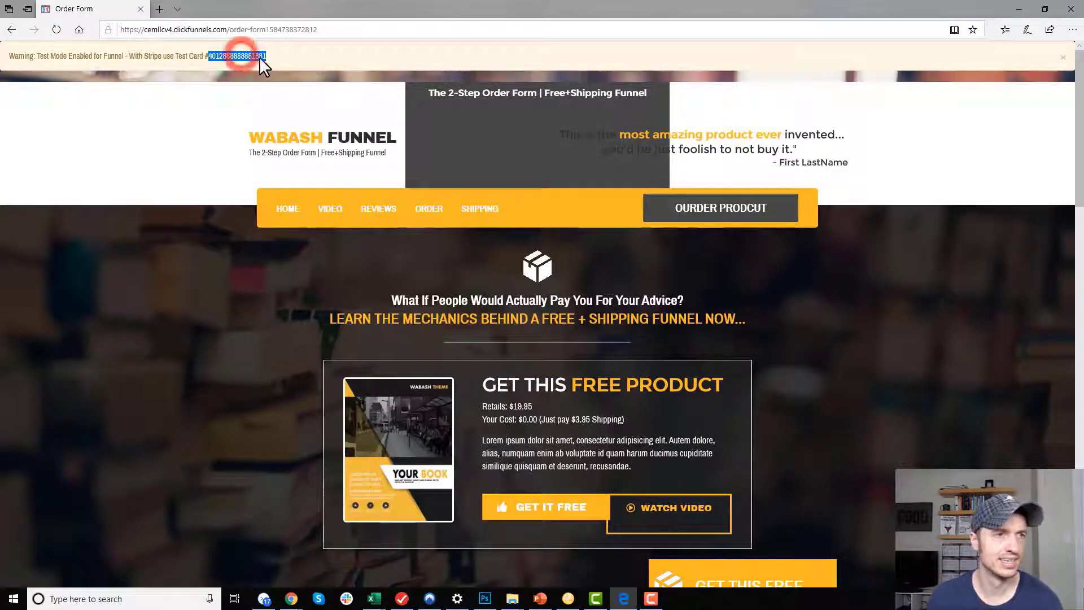
scroll(564, 176, down, 7)
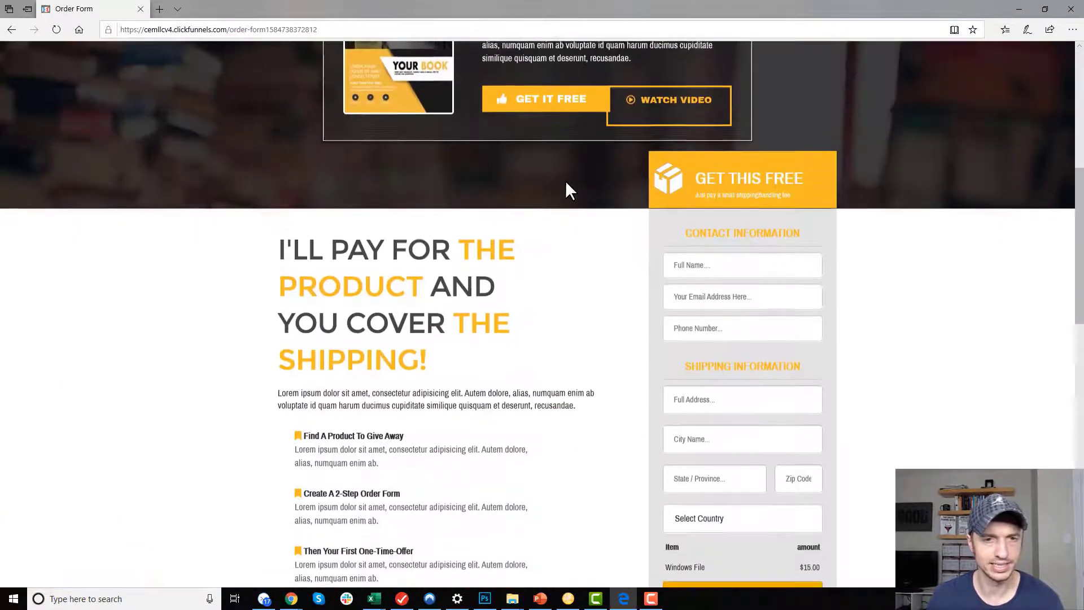
scroll(688, 219, down, 3)
click(740, 100)
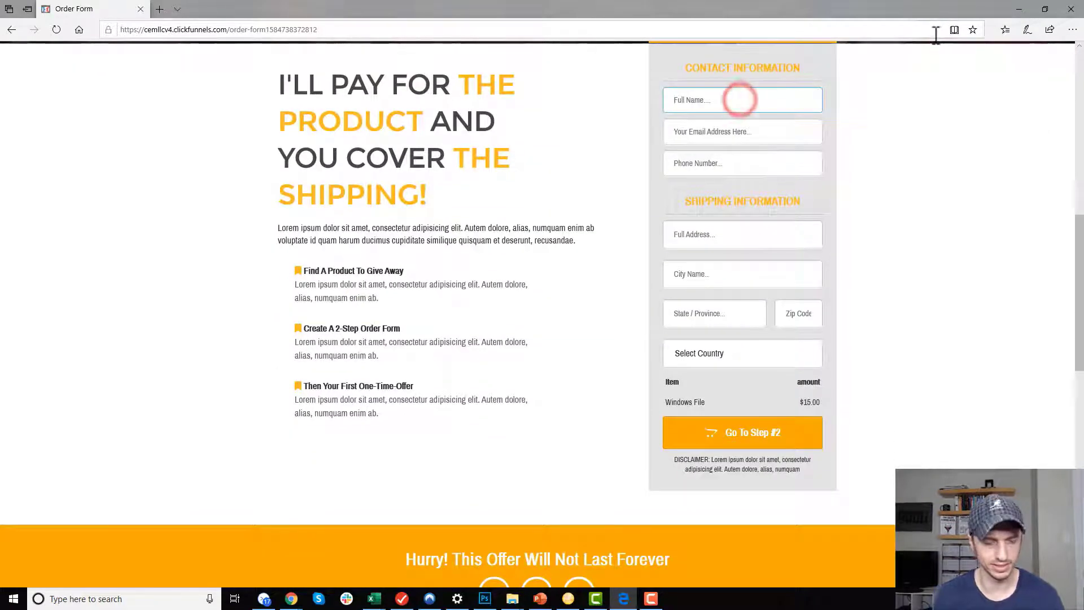
text(Full Name)
key(Tab)
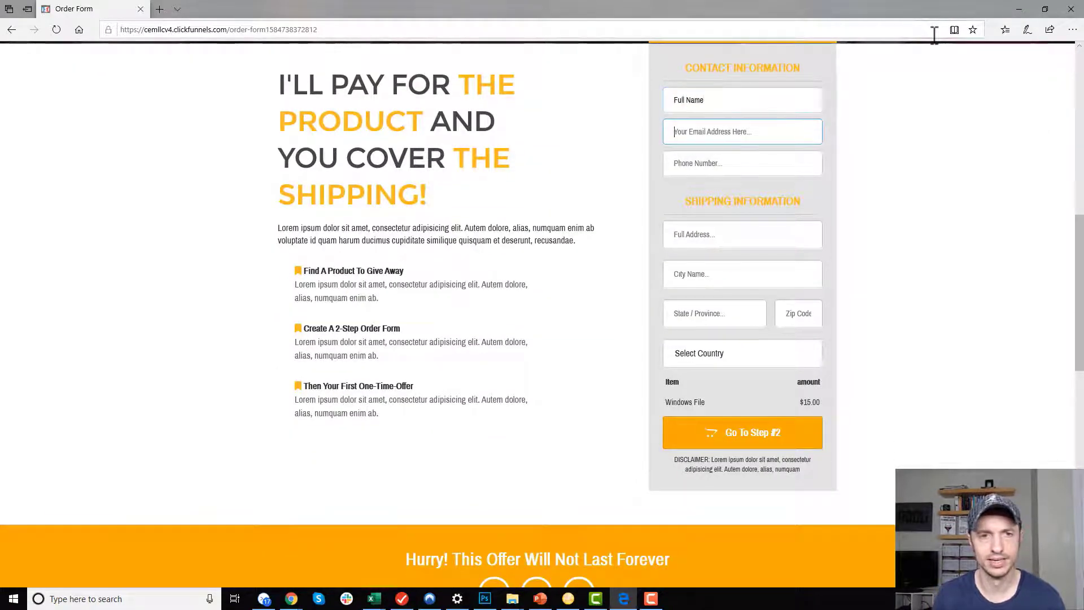
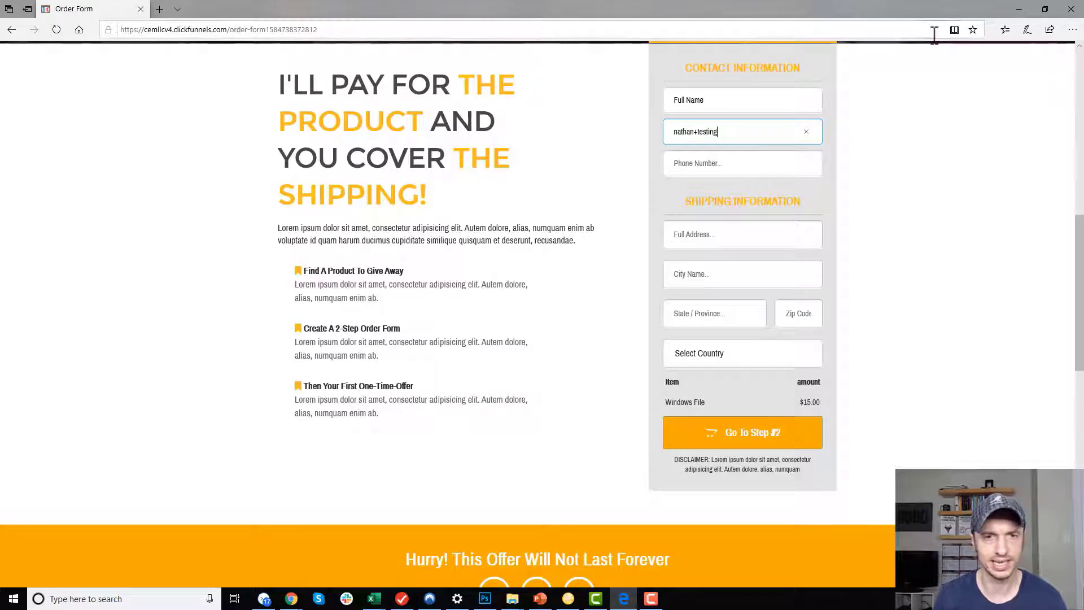
key(Tab)
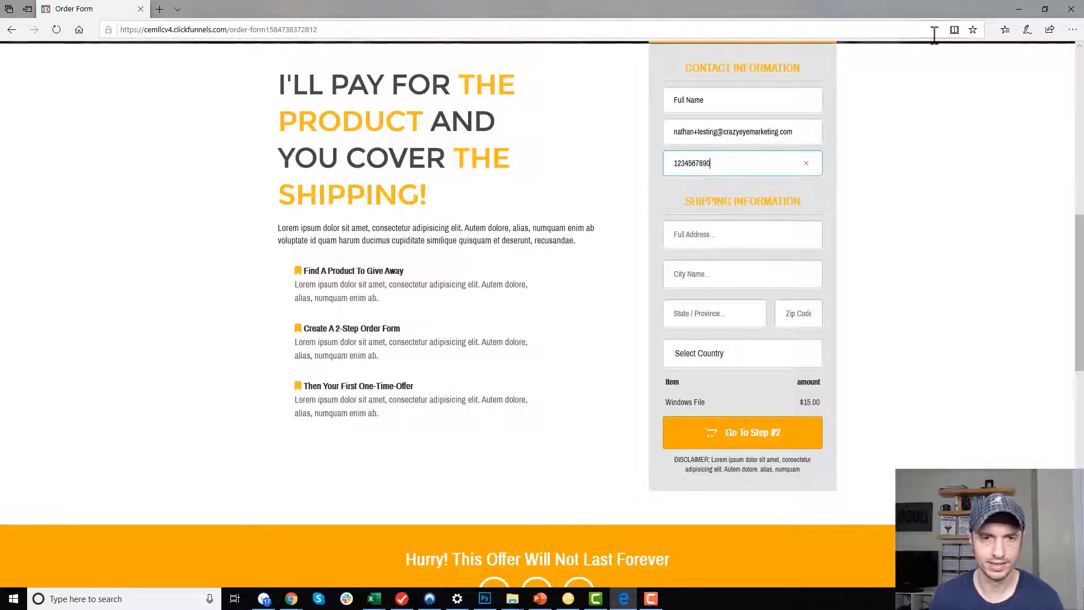
Fill the address, city, state and zip with placeholder text, pick a country and continue.
click(697, 242)
text(fdsa)
click(714, 278)
text(fdsa)
click(713, 309)
text(fdas)
click(797, 314)
text(fd)
click(727, 354)
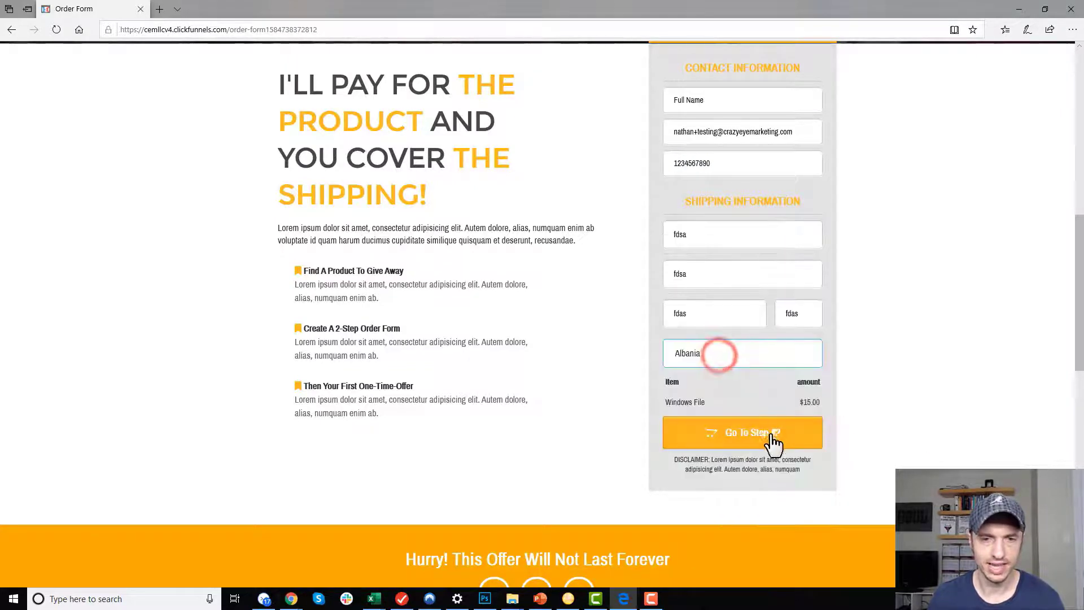
click(750, 433)
click(730, 173)
key(ctrl+v)
click(699, 216)
text(10 / 32)
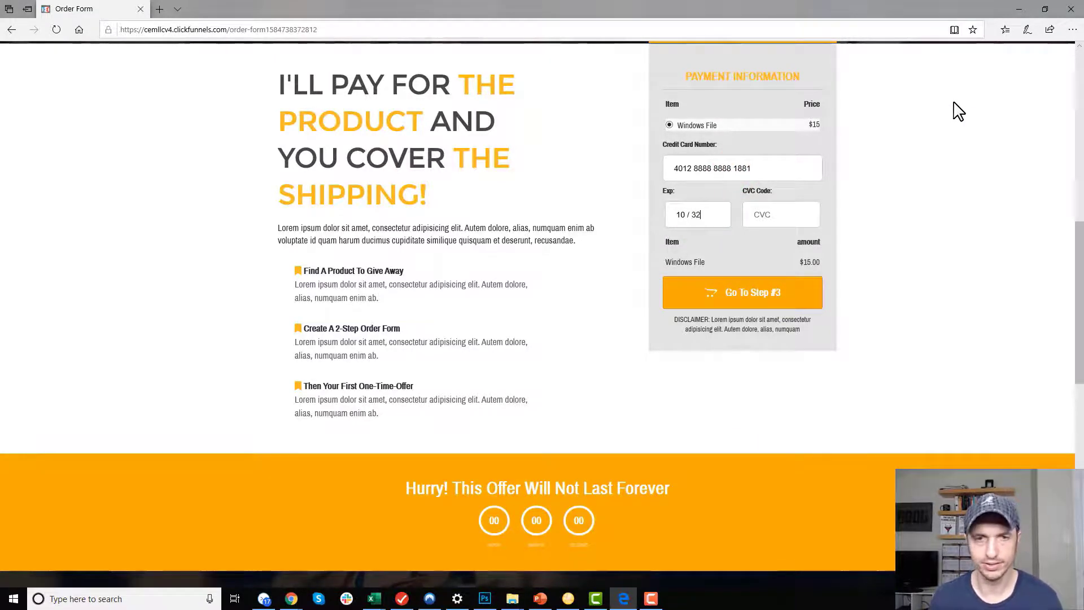
click(779, 224)
text(123)
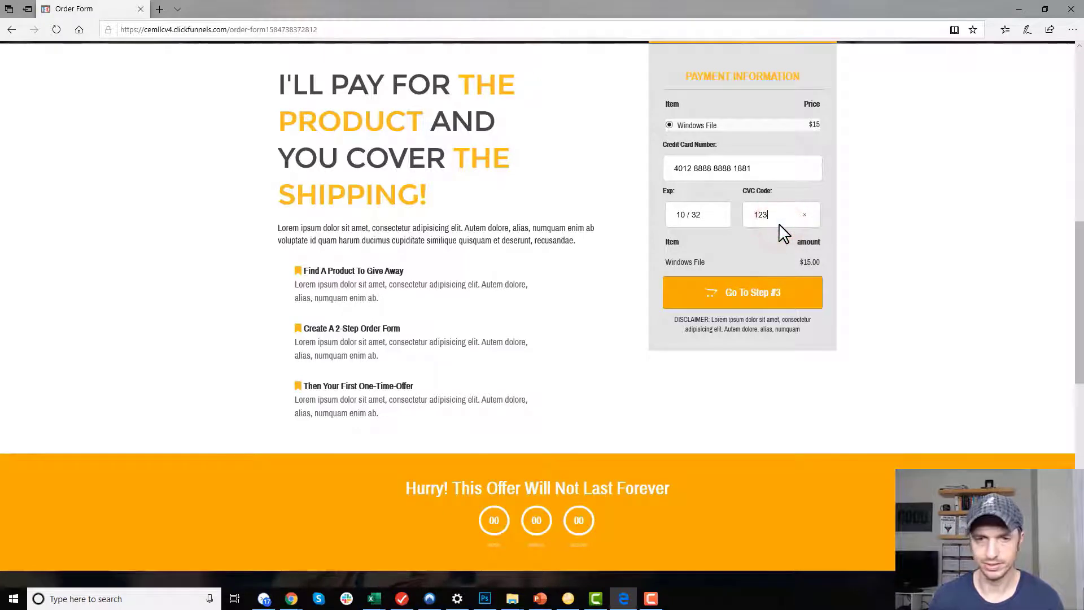
click(789, 304)
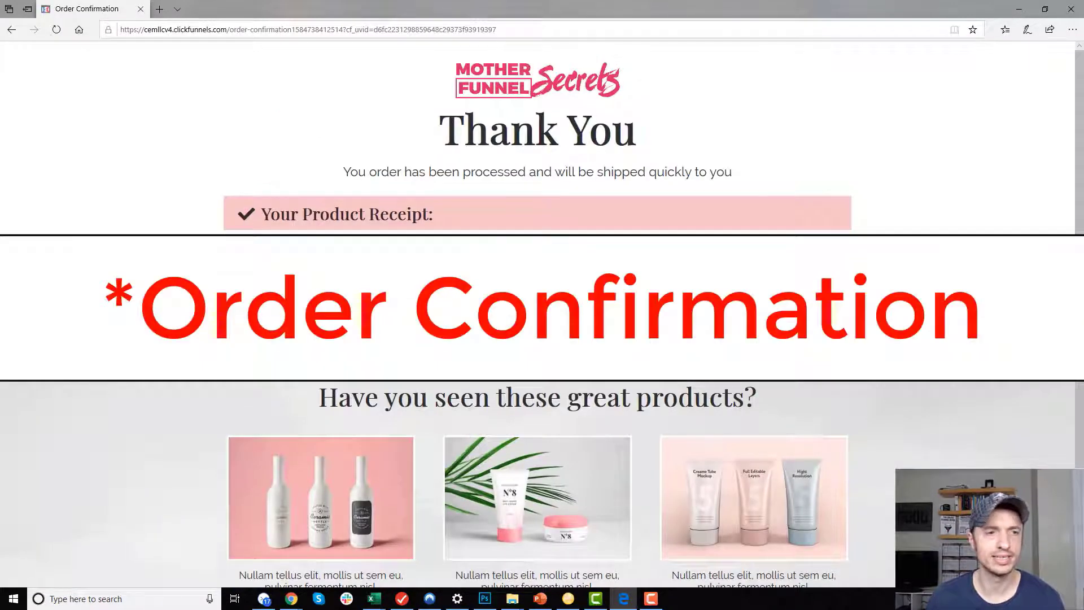
Check the receipt lists Windows File, then minimize the thank-you page window.
scroll(400, 310, down, 3)
scroll(376, 300, up, 3)
triple_click(351, 292)
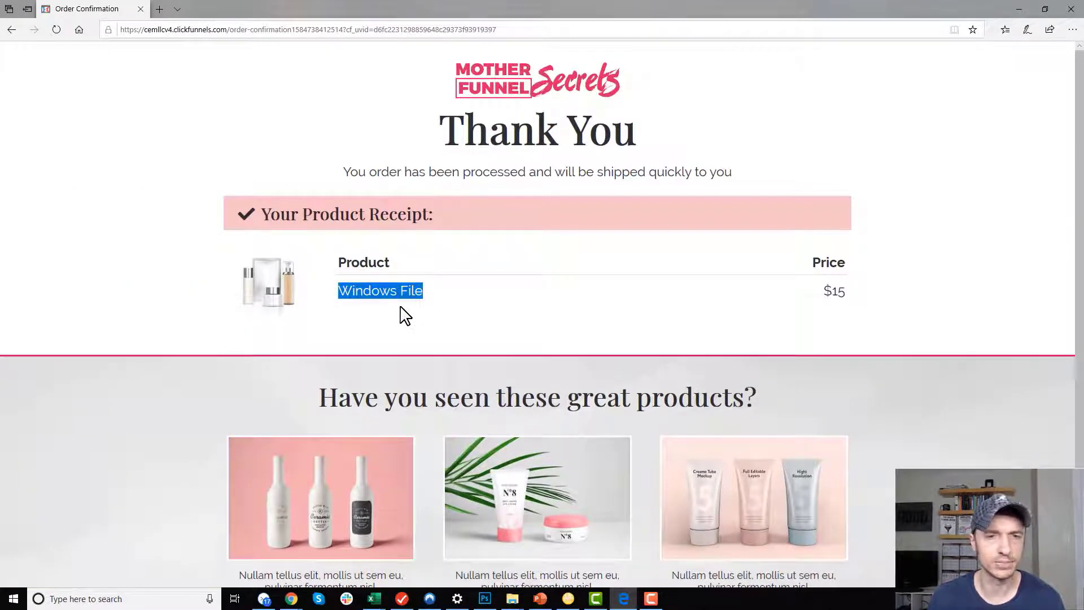
click(1019, 10)
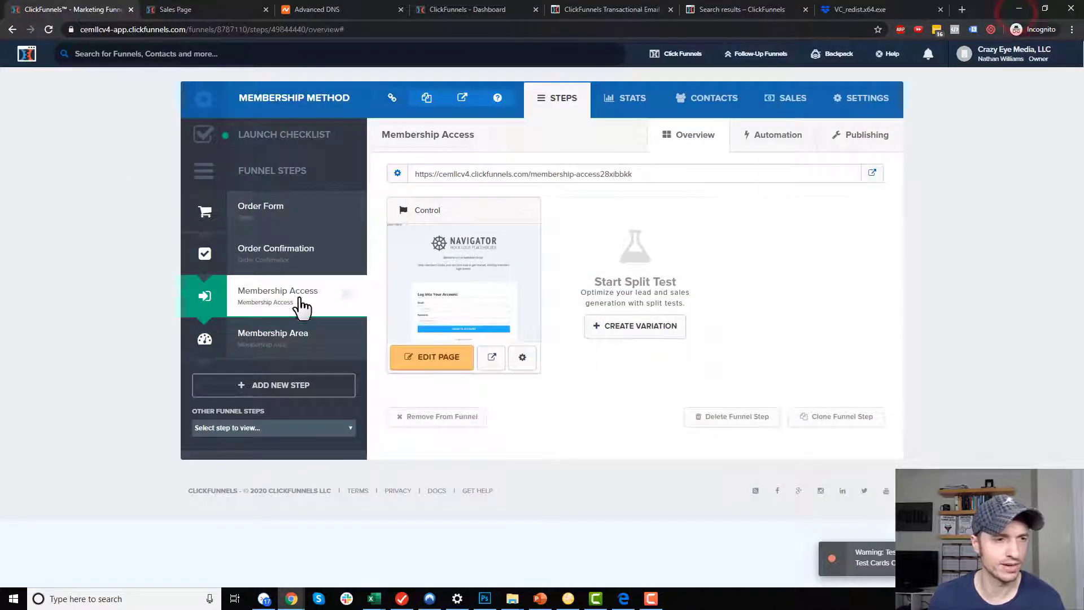
Change the Order Confirmation summary's download text to 'Access Purchase' and save the page.
click(276, 342)
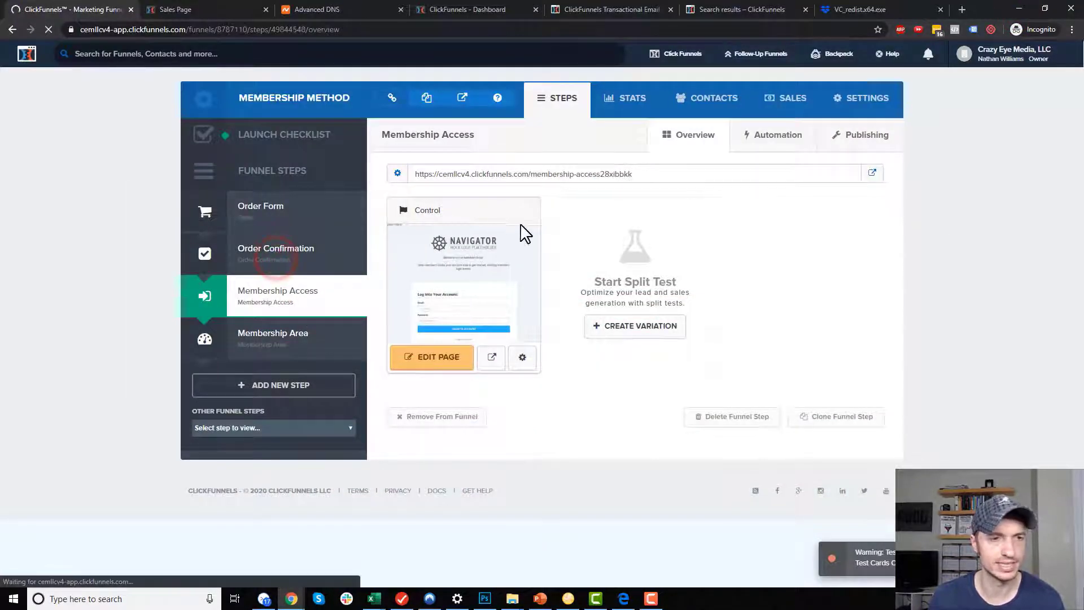
click(436, 359)
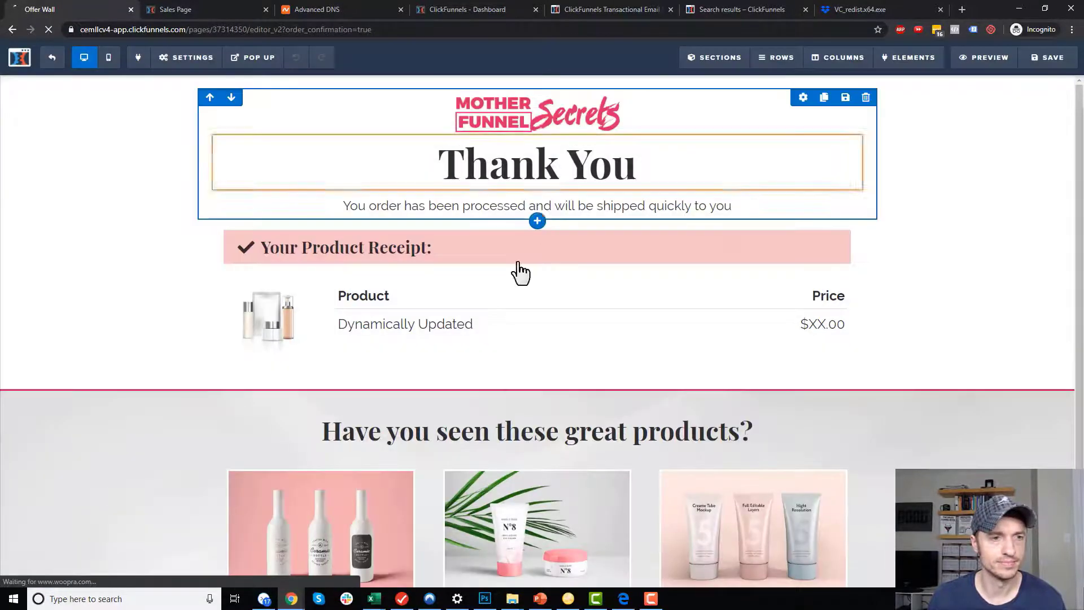
click(461, 317)
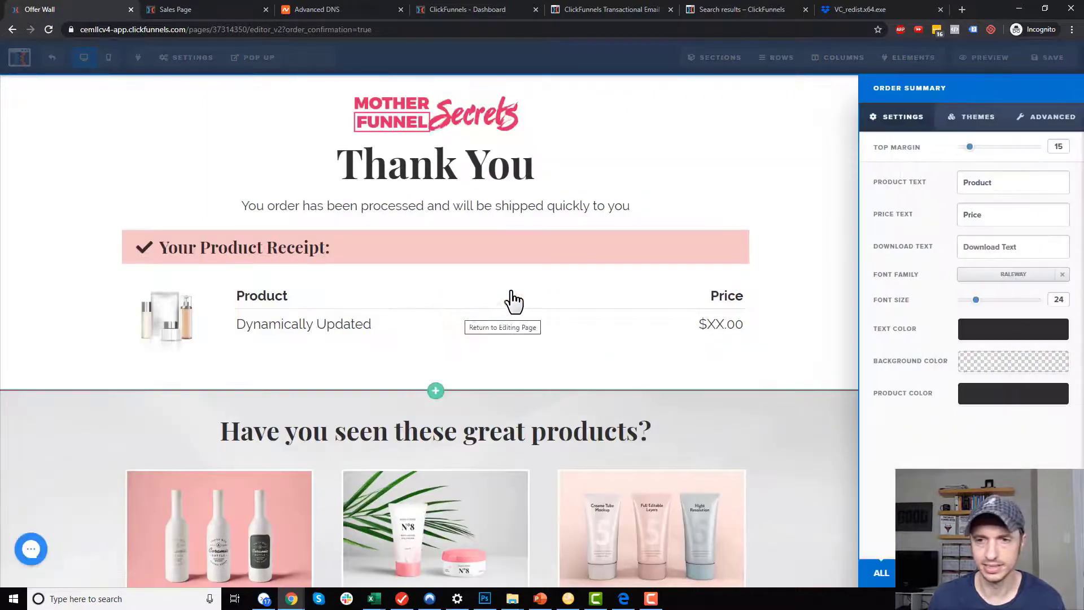
triple_click(993, 249)
text(Access File)
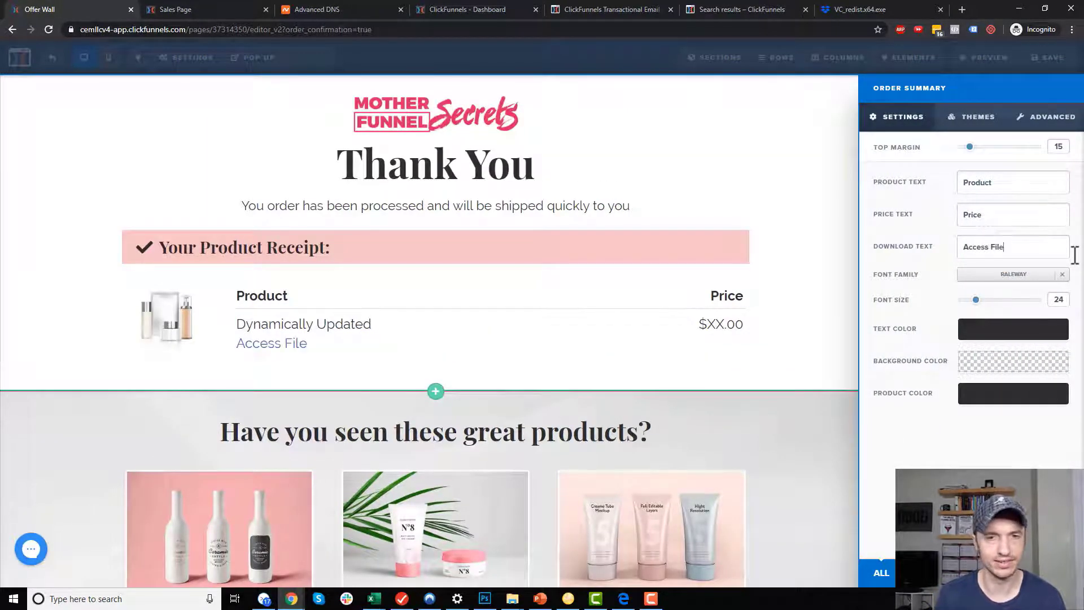
key(BackSpace)
key(BackSpace)
key(BackSpace)
key(BackSpace)
text(Purchase)
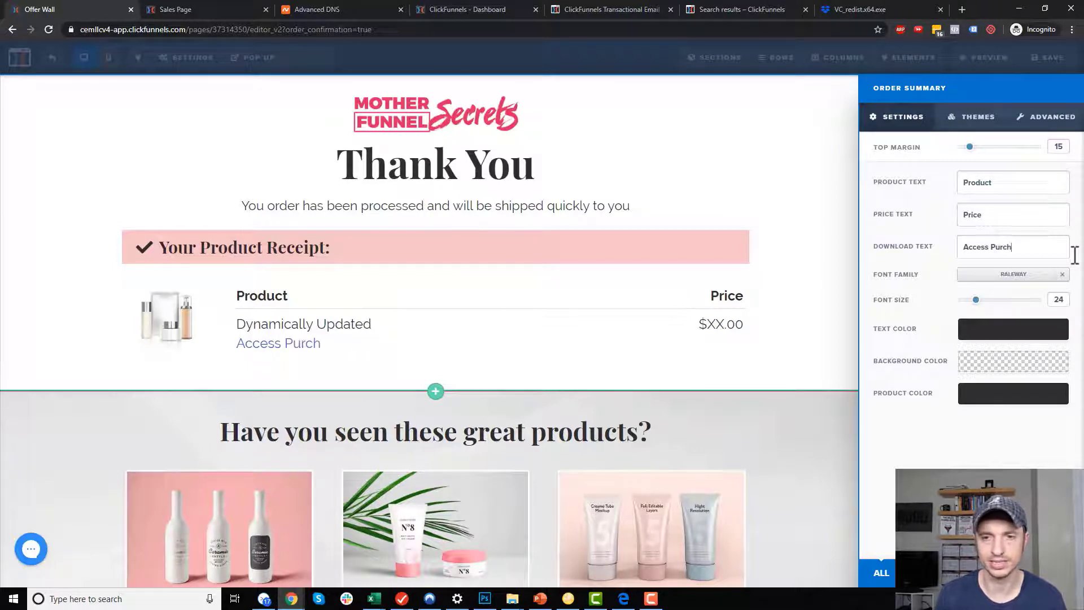
click(733, 296)
click(1051, 62)
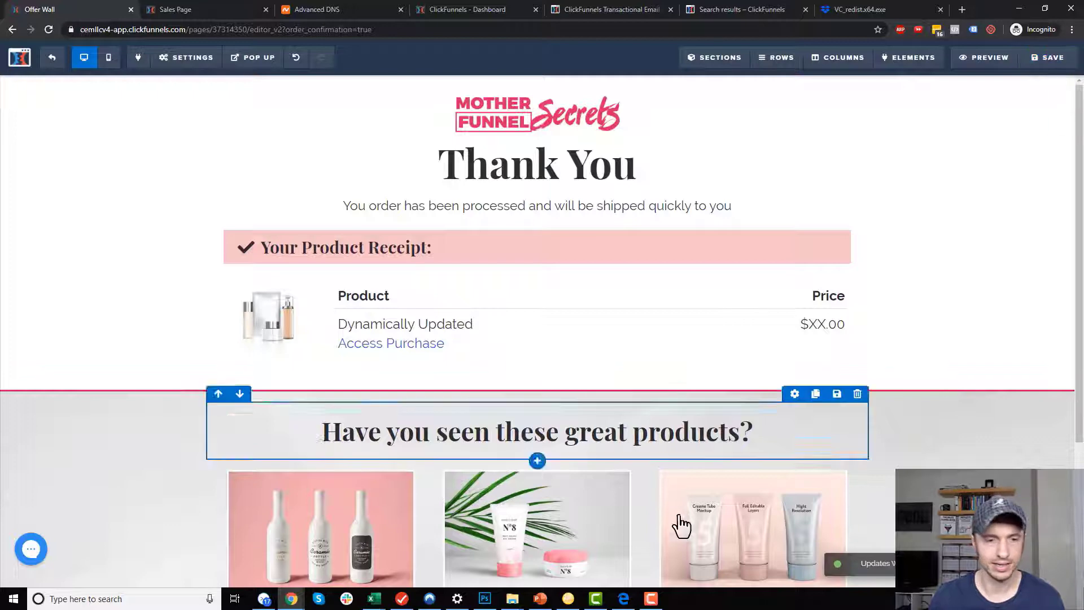
click(623, 599)
Reload the thank-you page and follow the new Access Purchase link under Windows File.
click(621, 333)
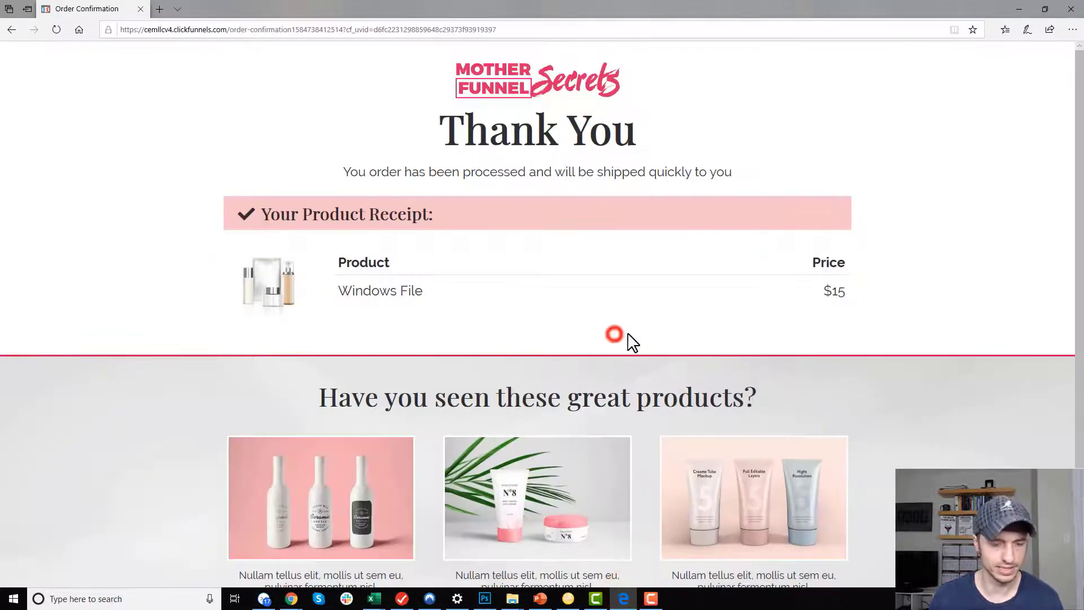
key(F5)
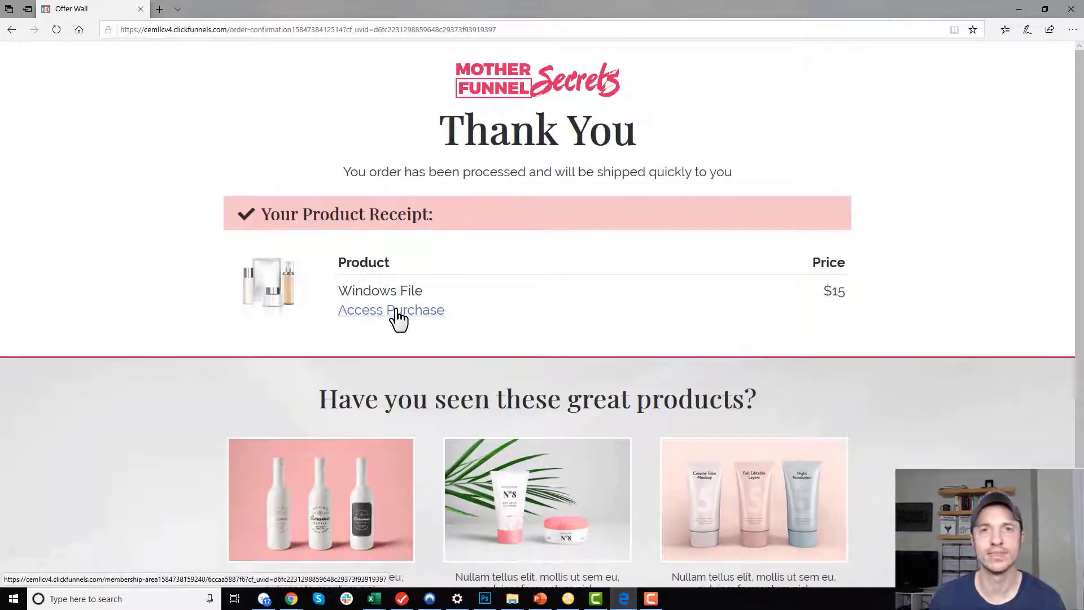
click(397, 310)
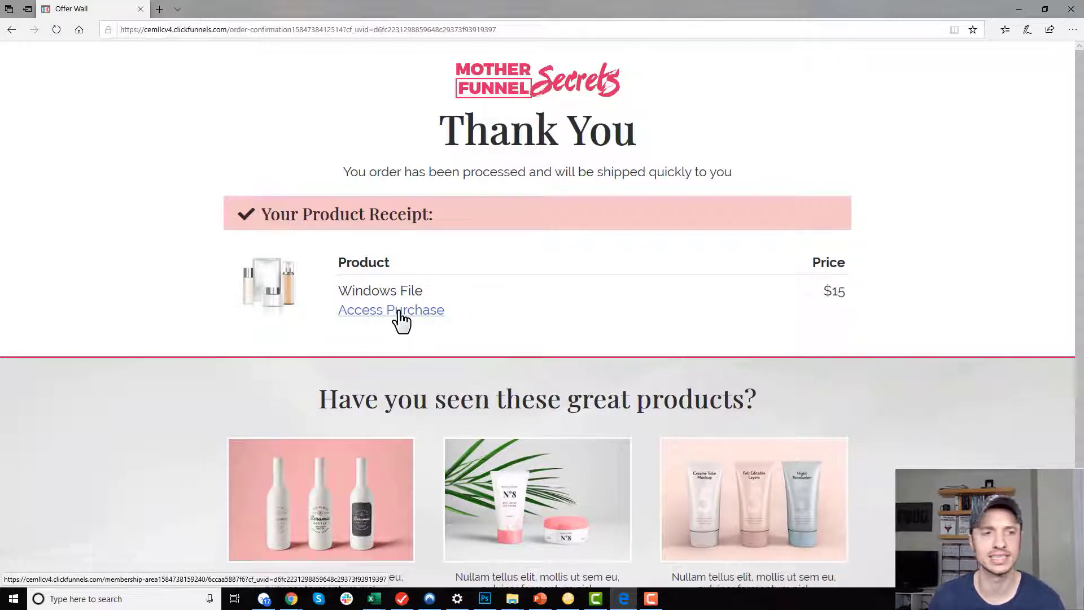
click(412, 314)
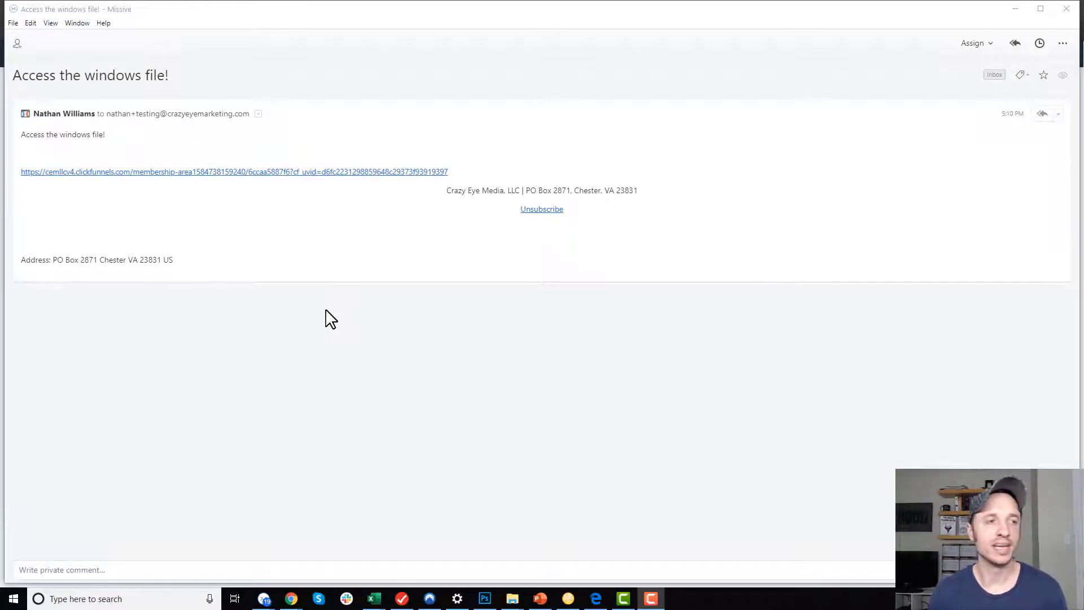
Follow the membership link in the 'Access the windows file!' email.
click(214, 172)
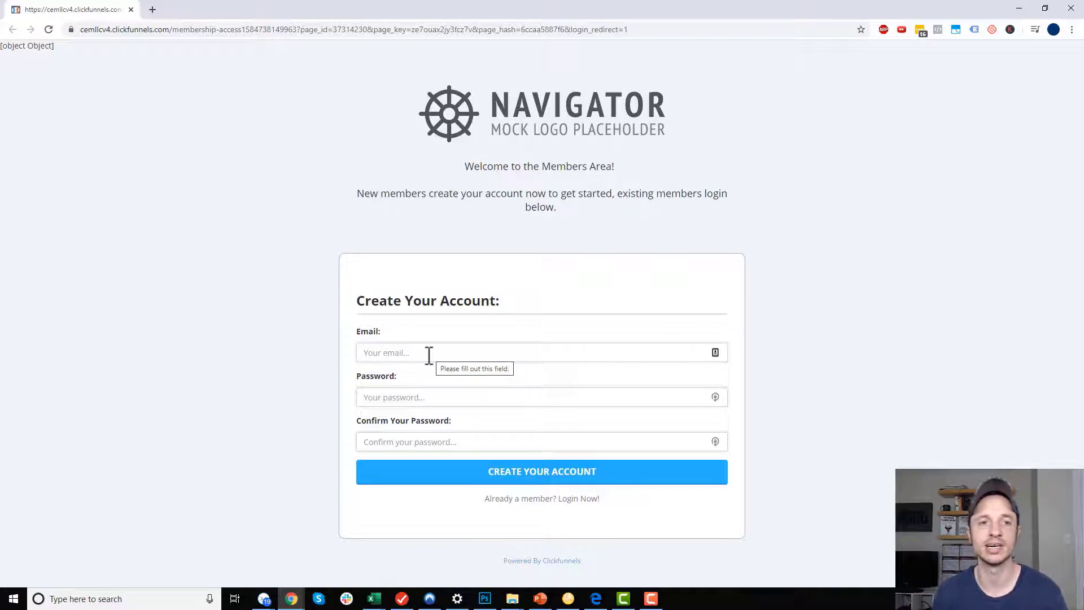
Create a test member account with a test e-mail and password on the Navigator form.
drag(576, 213, 425, 166)
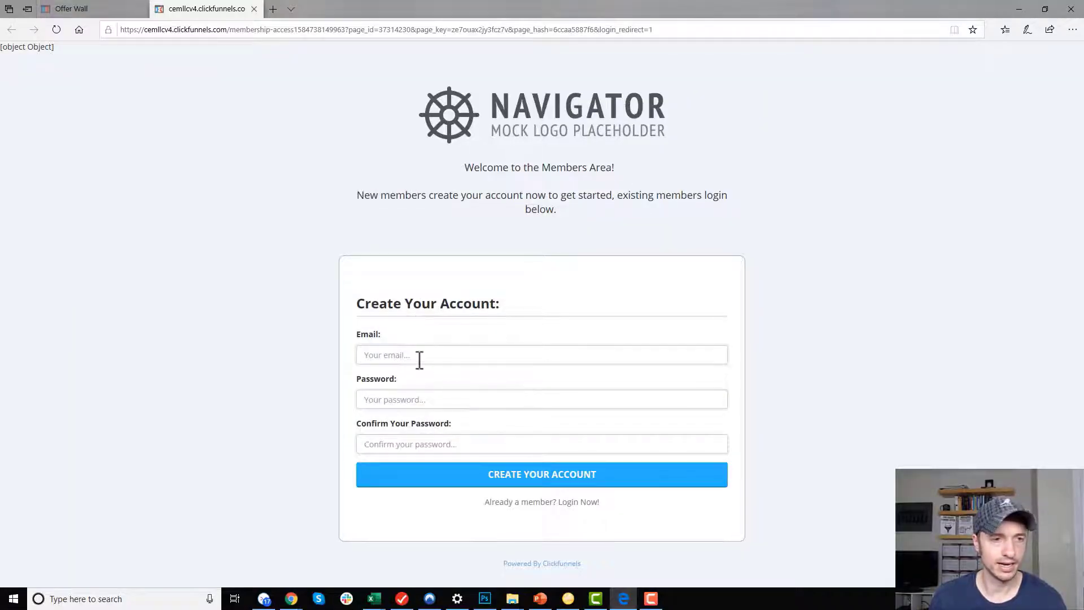
drag(358, 303, 540, 312)
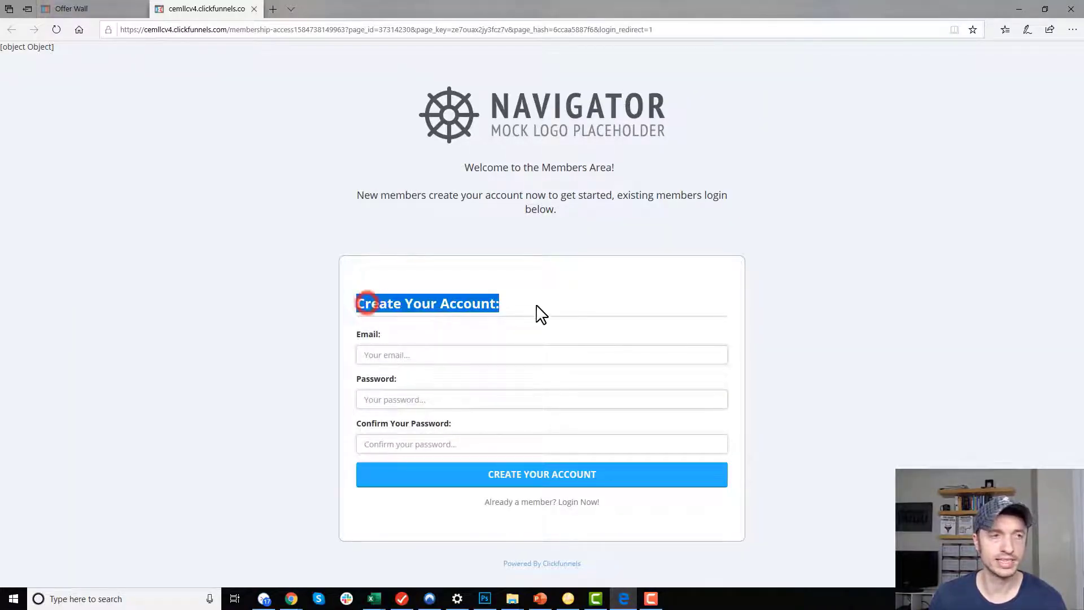
click(462, 354)
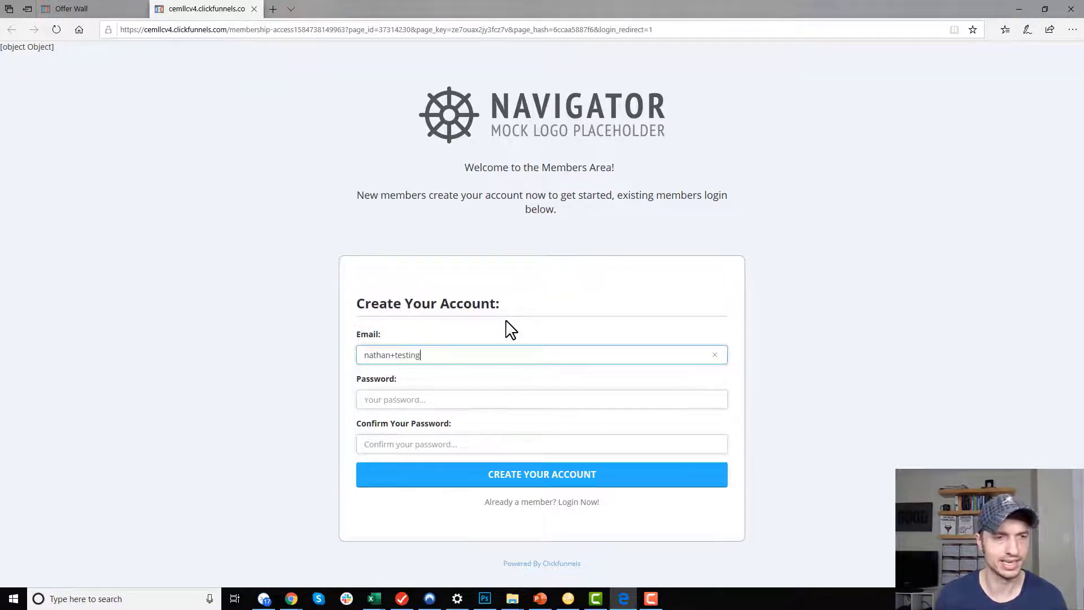
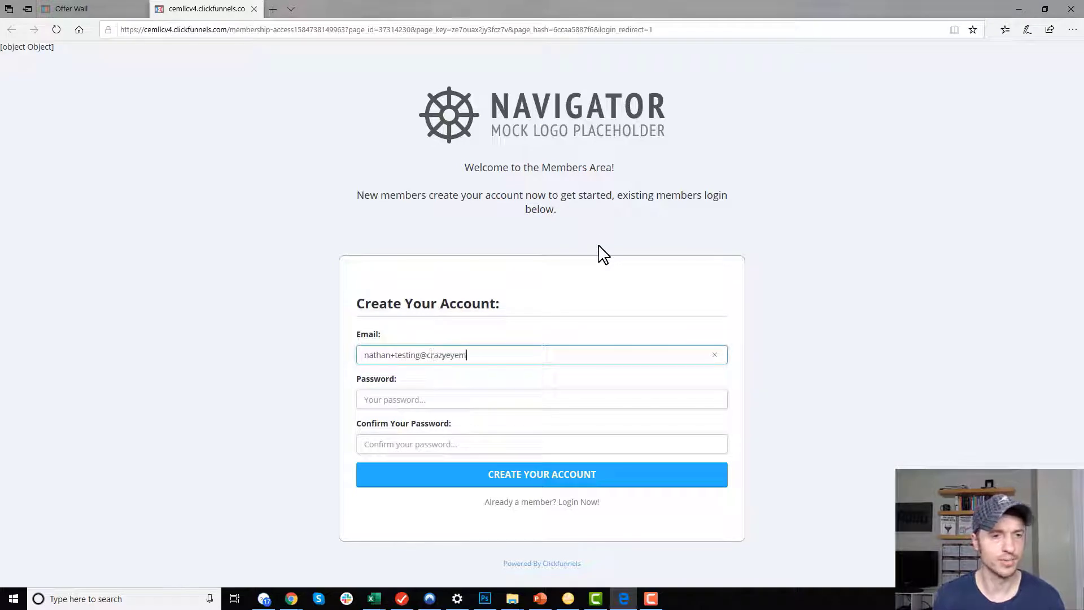
key(Tab)
text(abc)
click(537, 480)
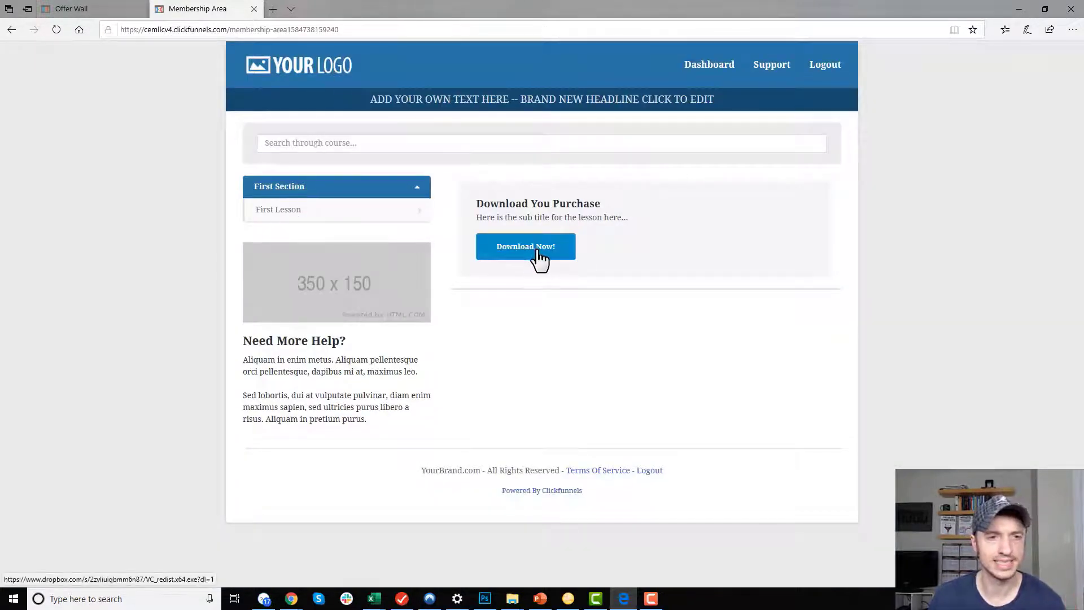
Download VC_redist.x64.exe from the First Lesson to the Desktop, replacing the existing copy.
click(328, 204)
click(523, 254)
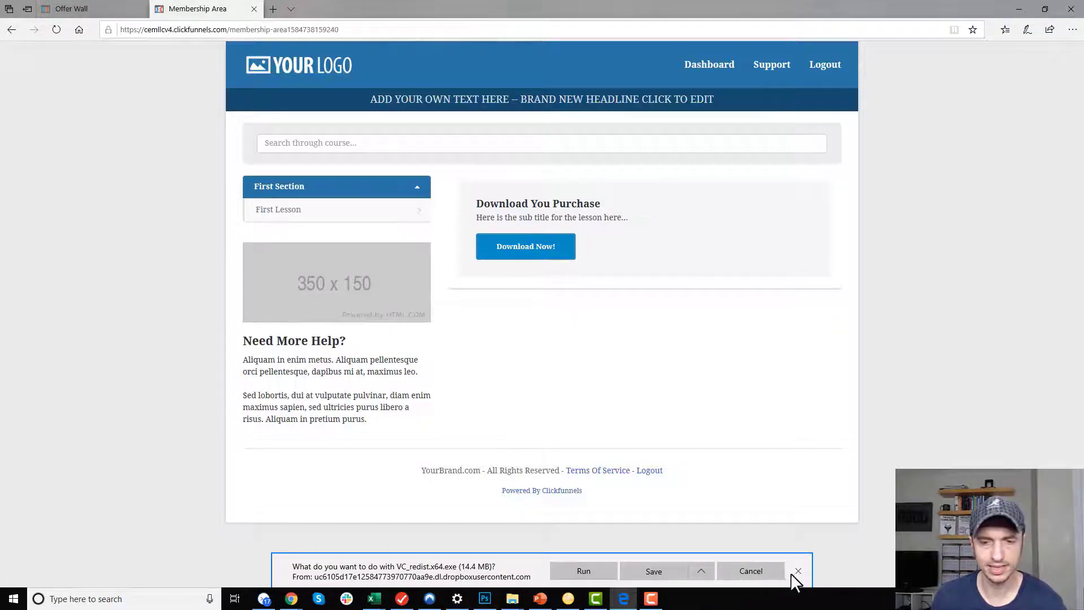
click(700, 571)
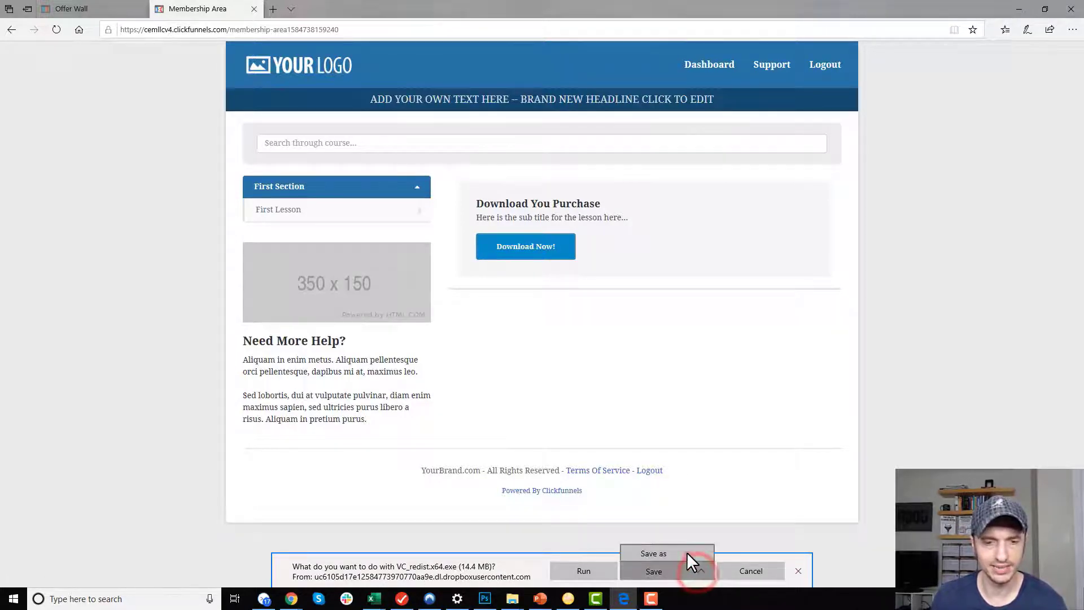
click(688, 552)
click(451, 287)
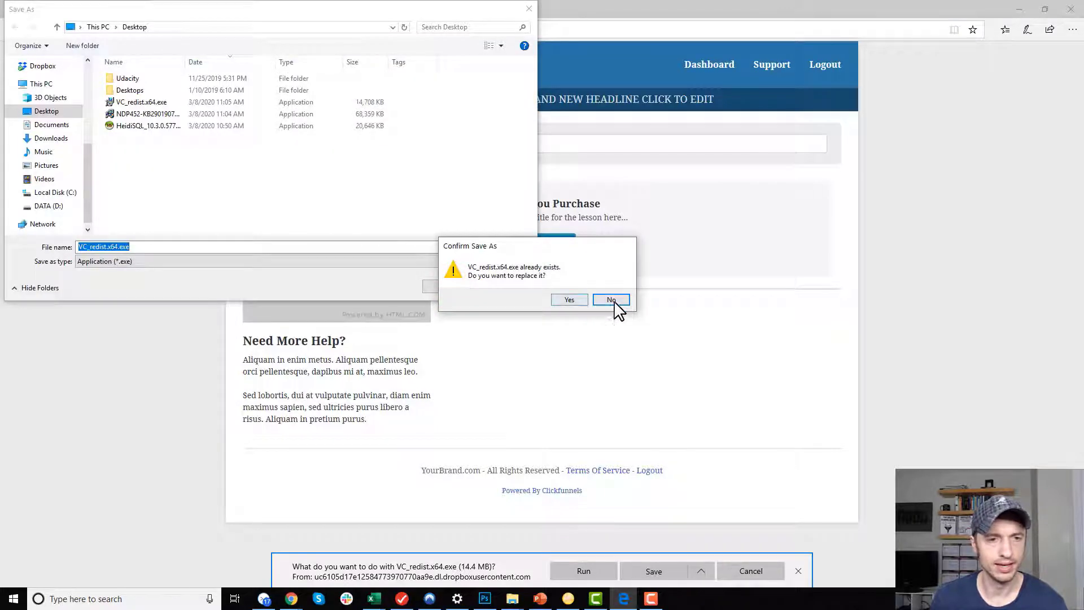
click(573, 300)
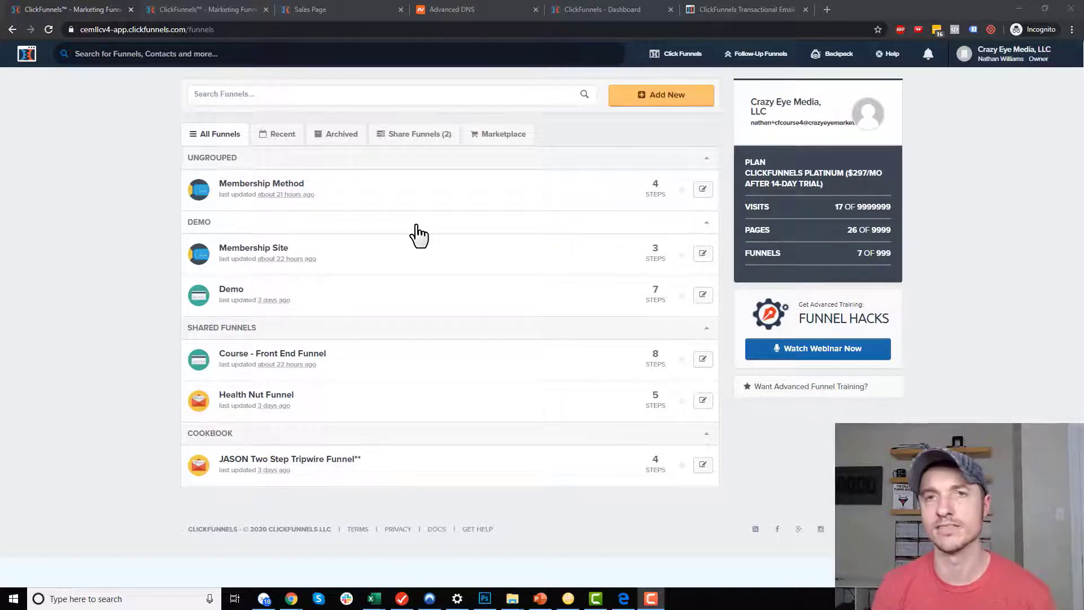
Build a classic Sell Your Product sales funnel named 'TY Page Method'.
mouse_move(677, 54)
click(638, 96)
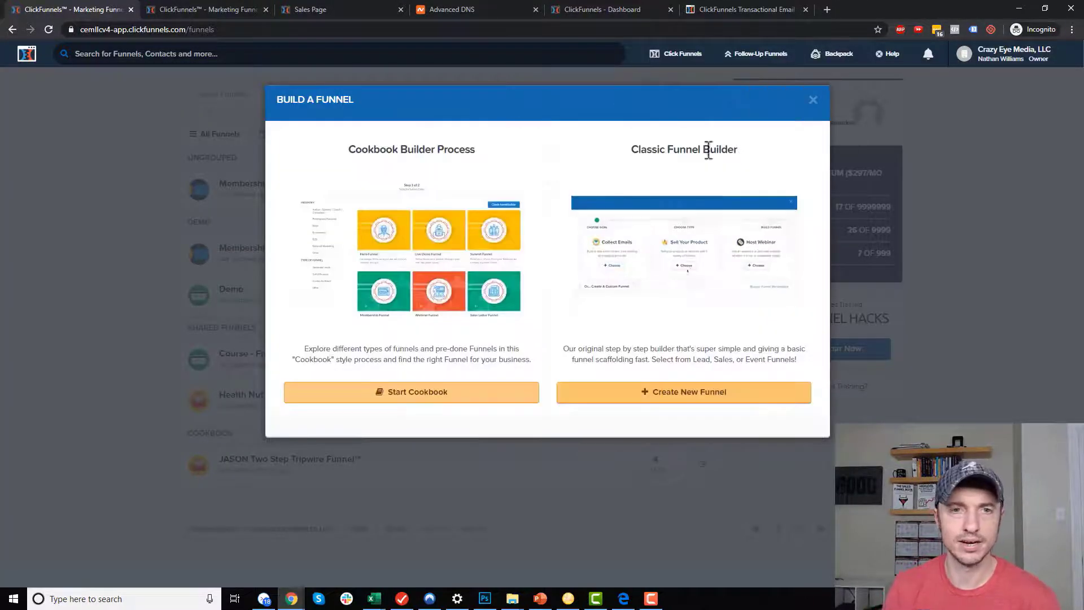
click(753, 388)
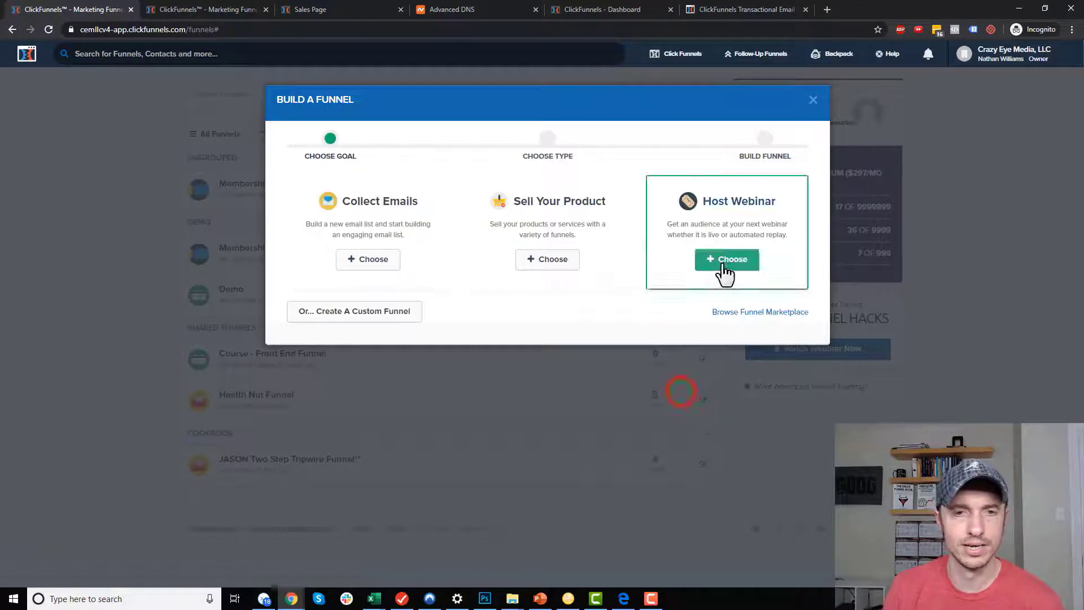
click(547, 264)
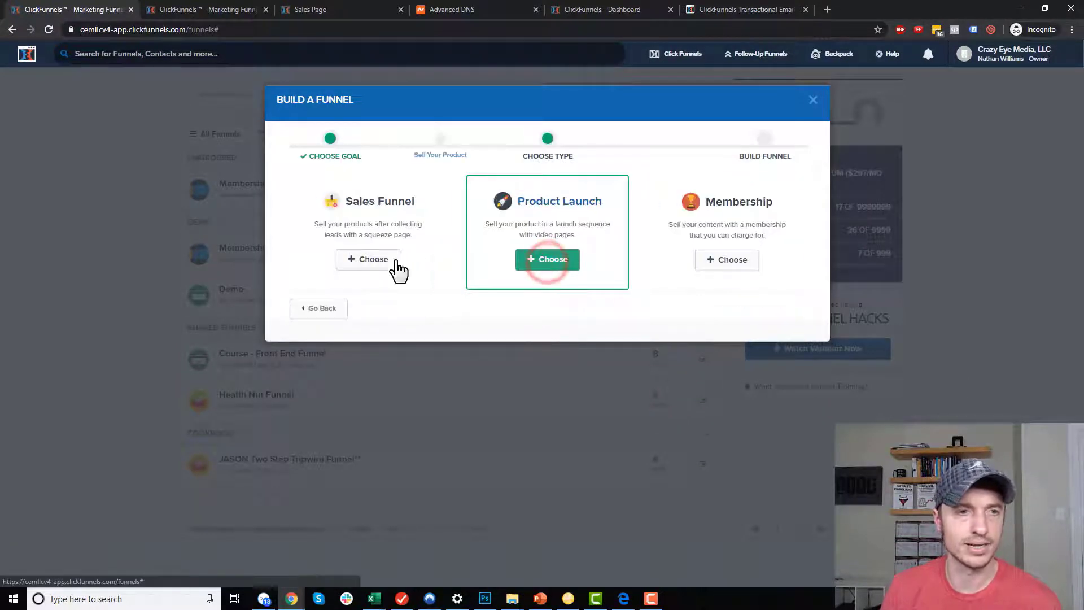
click(372, 263)
text(TY Page Method)
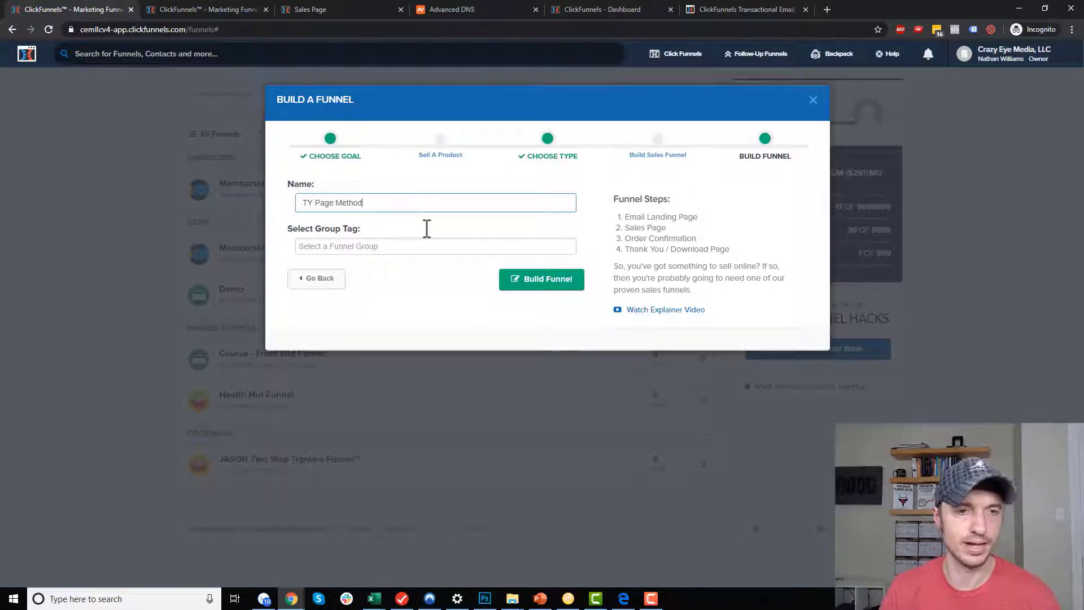
click(514, 280)
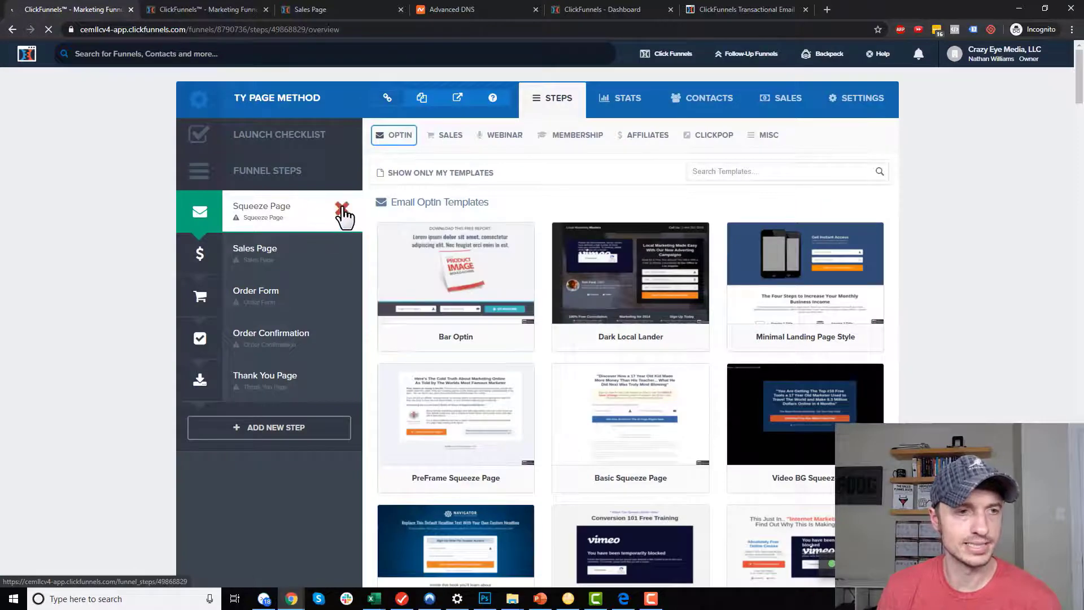
Delete the Squeeze Page and Sales Page steps from the funnel.
click(342, 209)
click(588, 107)
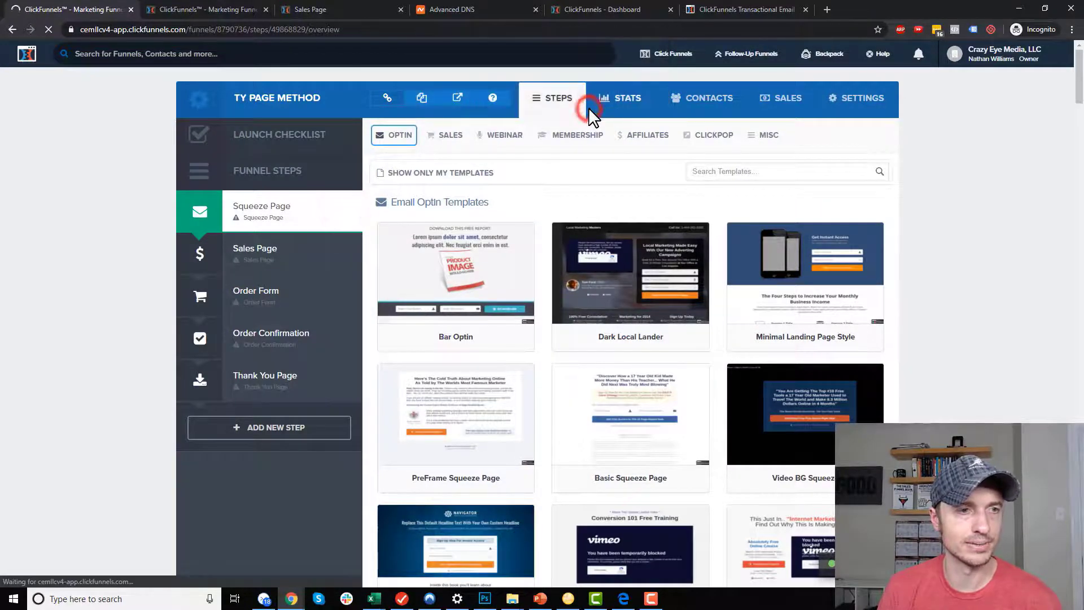
click(342, 209)
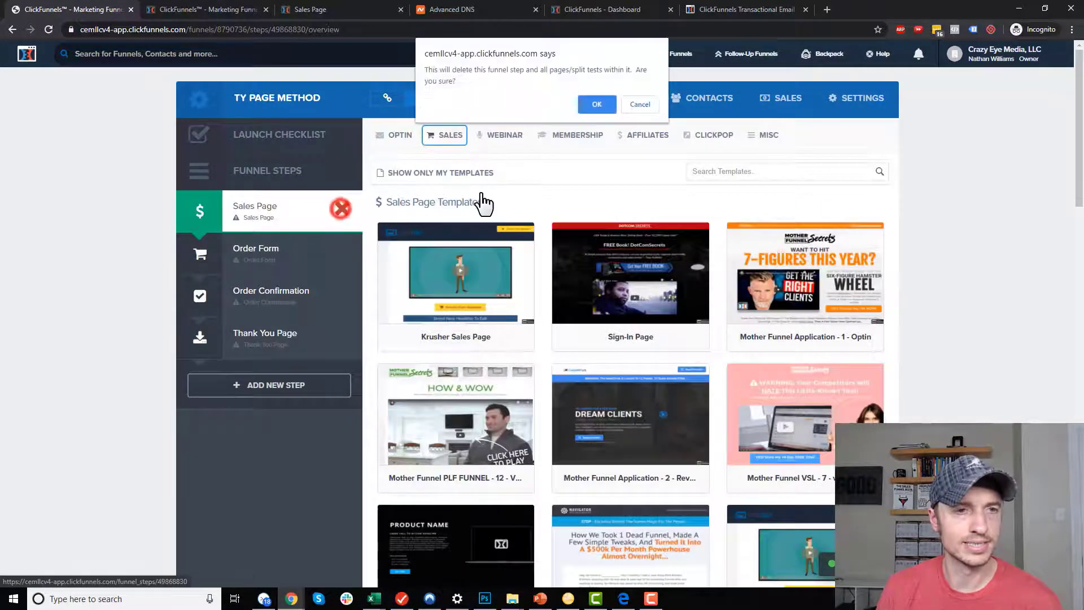
click(587, 105)
Apply the Wabash Two Step template to Order Form and the first template to Order Confirmation.
click(258, 216)
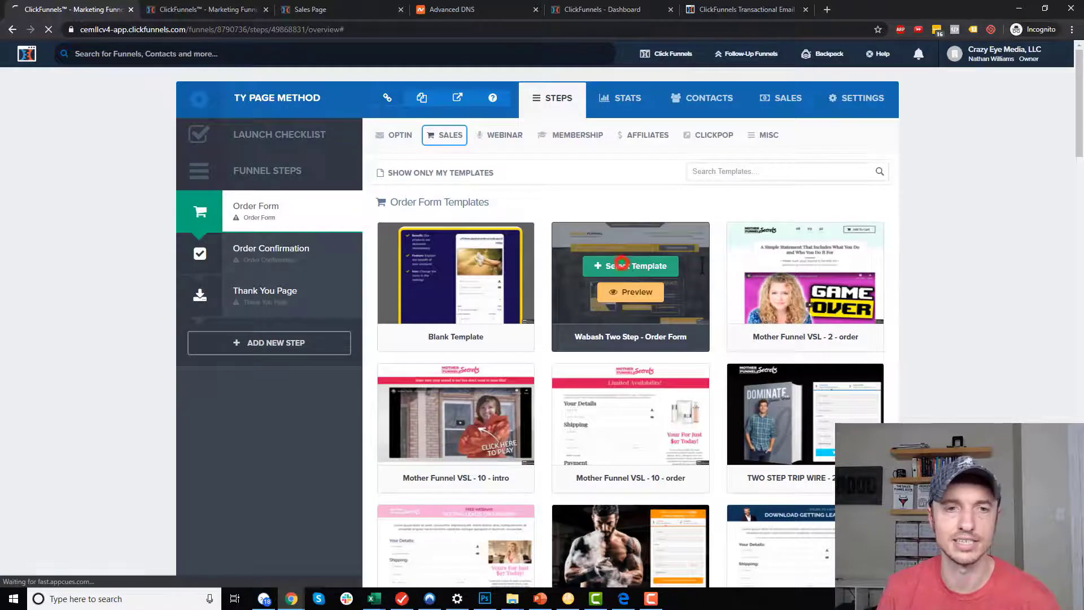
click(621, 263)
click(281, 249)
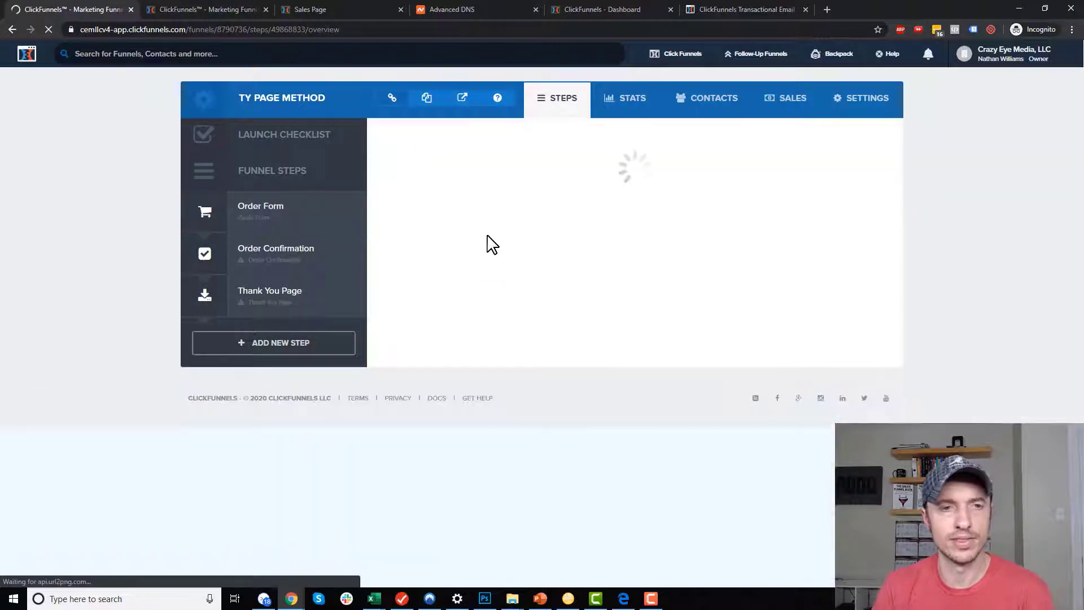
click(466, 268)
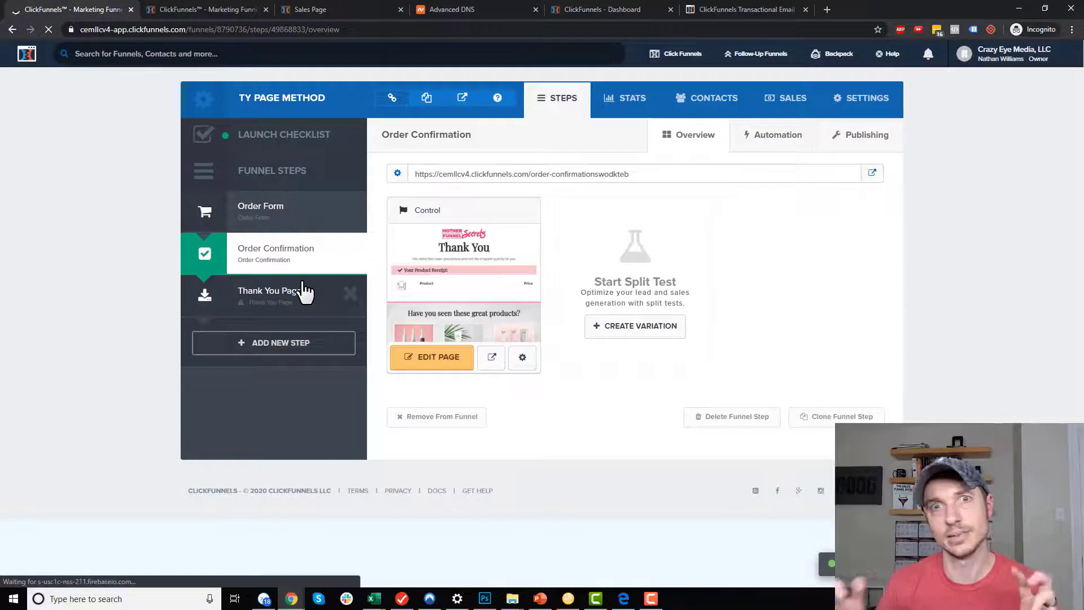
Delete the Thank You Page step and bring up the Order Form's products settings.
click(350, 293)
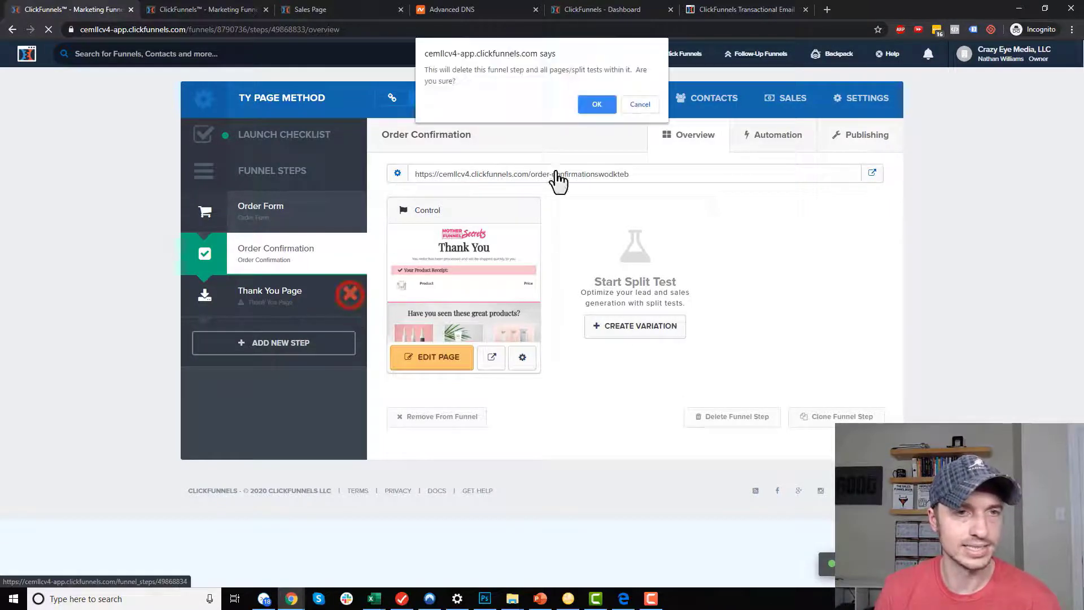
click(598, 108)
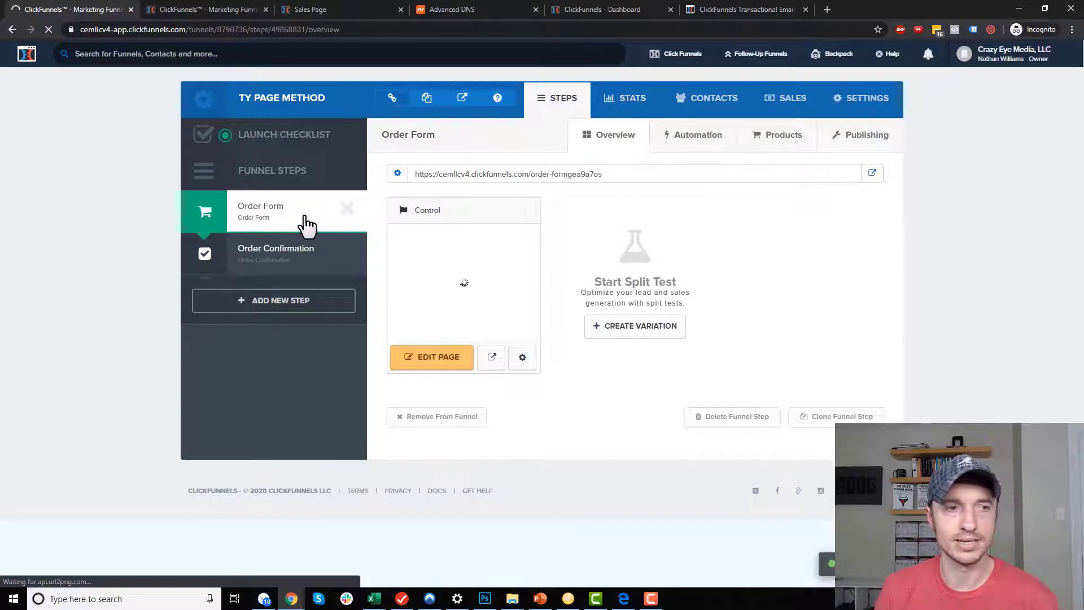
click(780, 137)
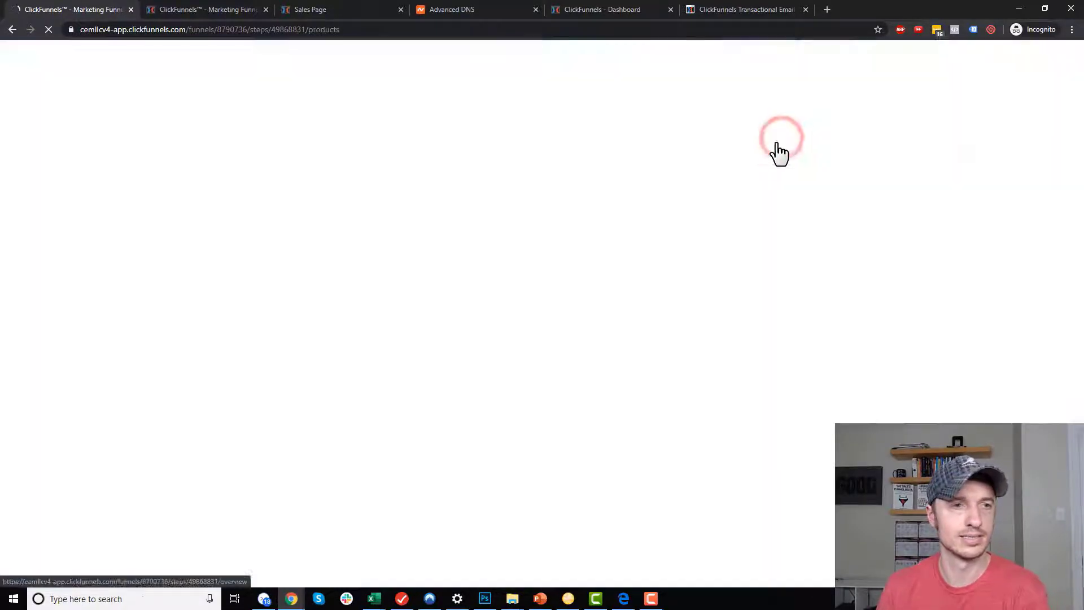
Add a one-time Stripe product named Windows File priced 15, skipping variations to reach fulfillment email.
click(251, 233)
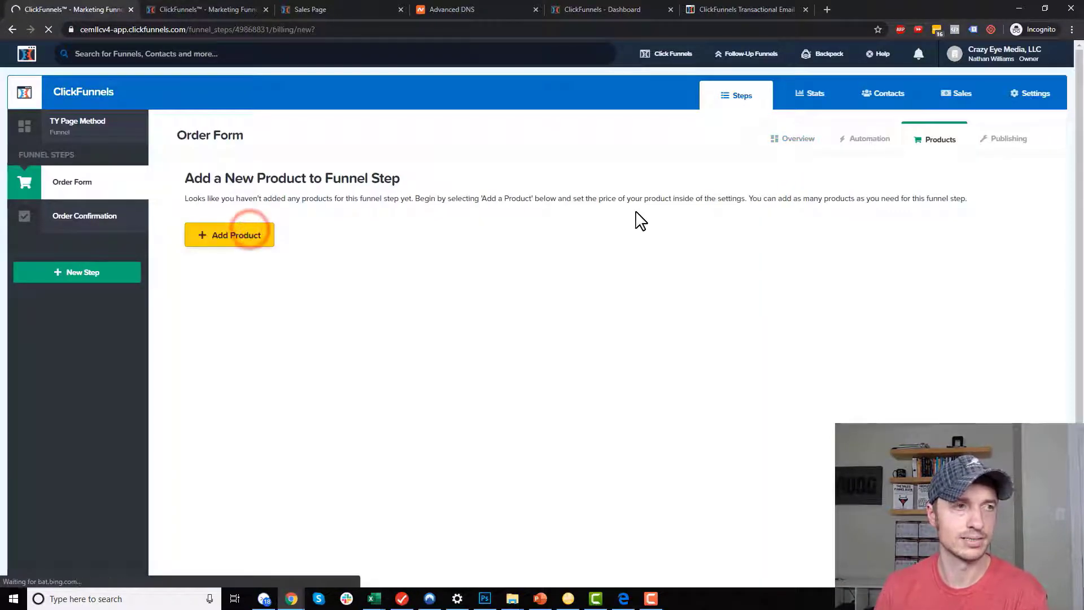
click(214, 237)
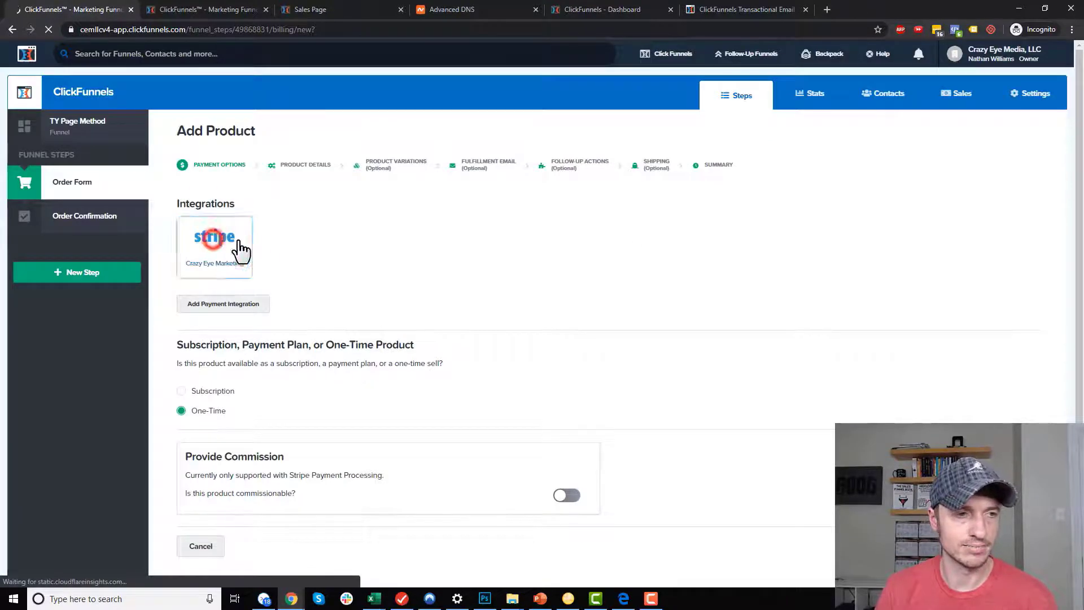
scroll(244, 360, down, 1)
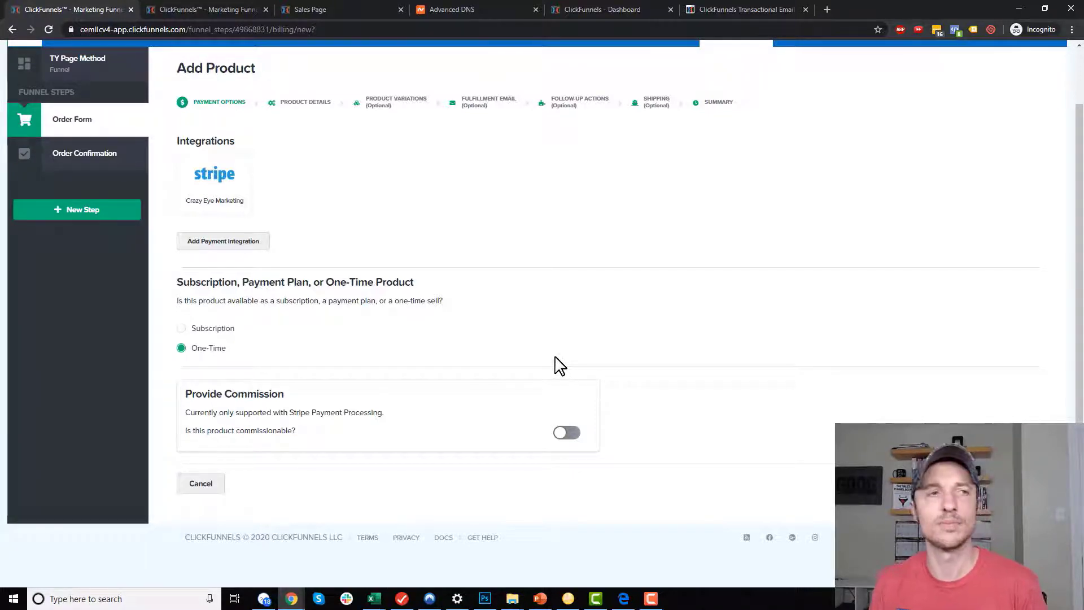
click(344, 222)
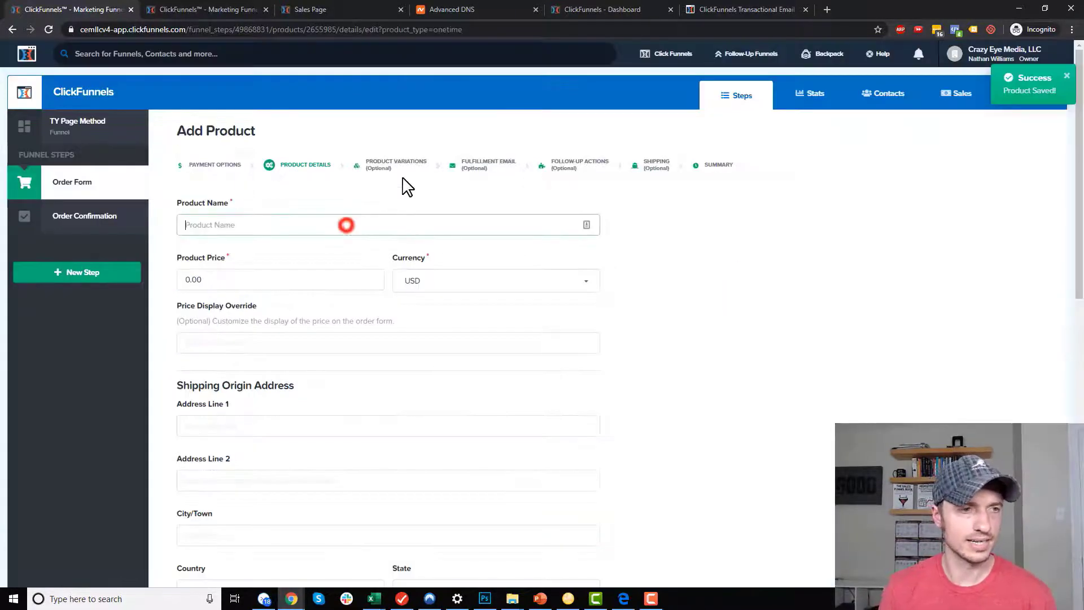
text(Windows File)
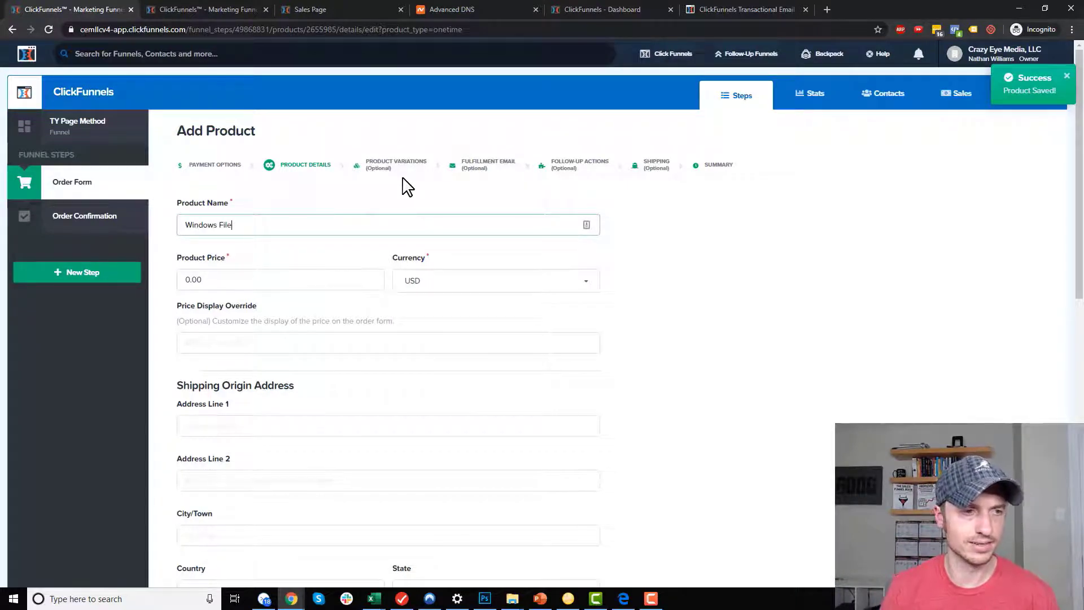
click(279, 276)
text(15)
scroll(507, 279, down, 10)
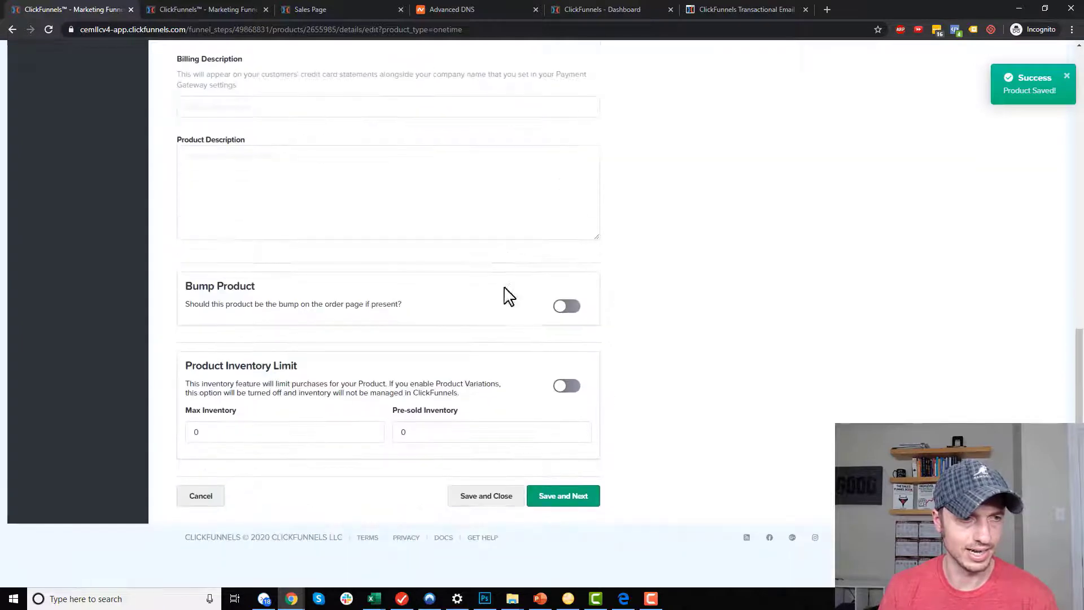
click(572, 500)
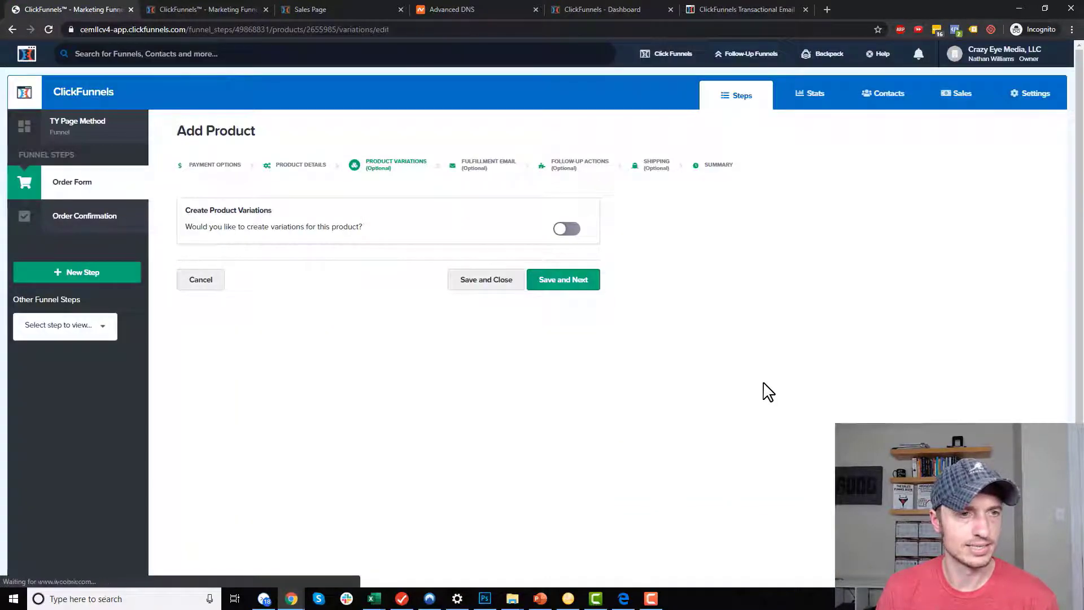
click(568, 280)
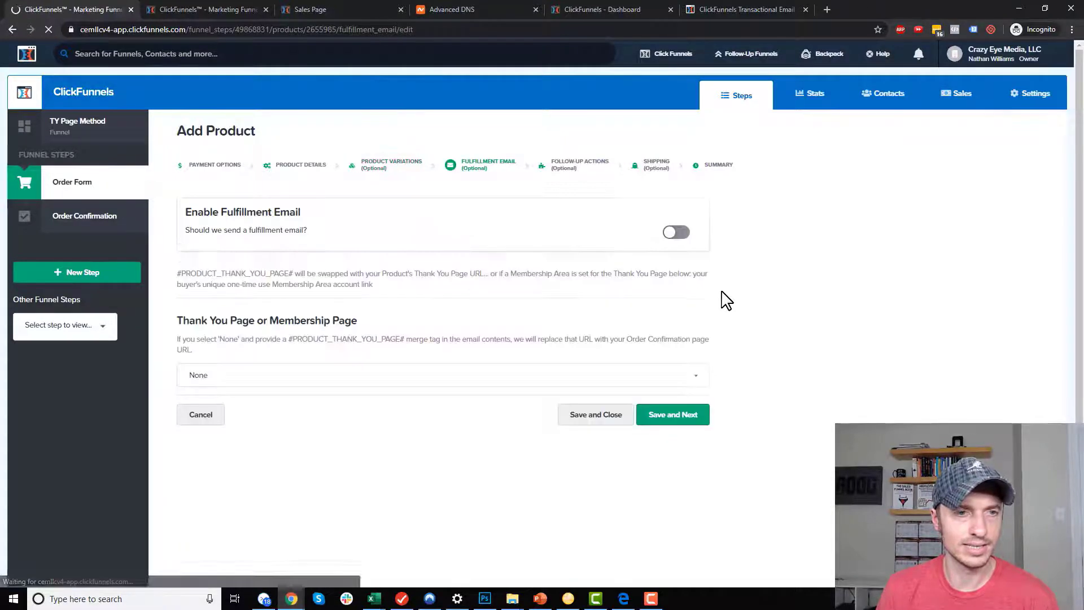
Enable the fulfillment email with subject 'Download your Windows File' and start its message body.
click(677, 233)
click(387, 294)
text(Download your Windows File)
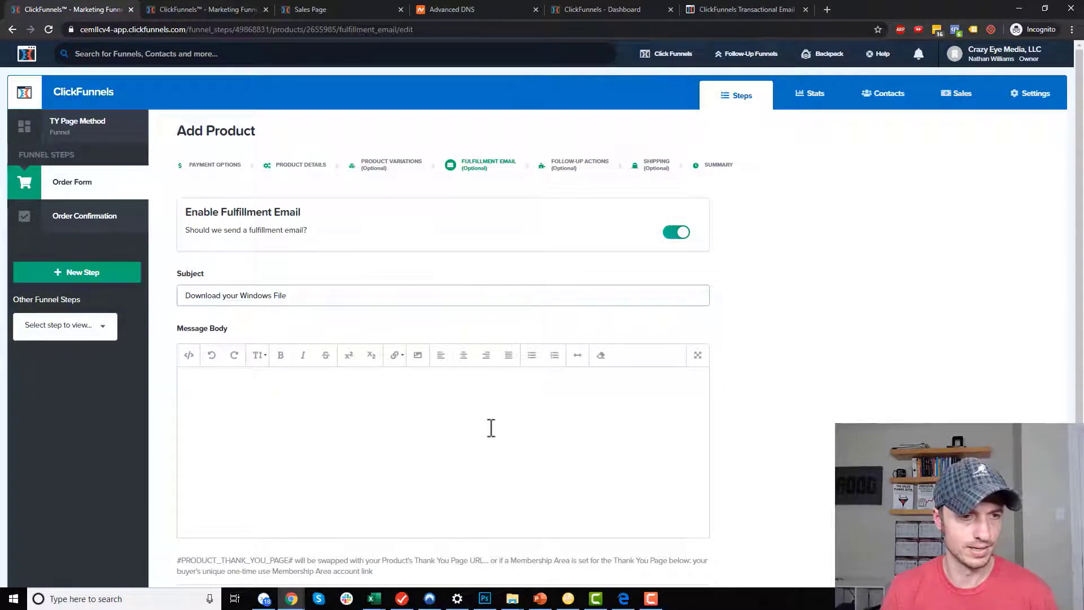
click(491, 427)
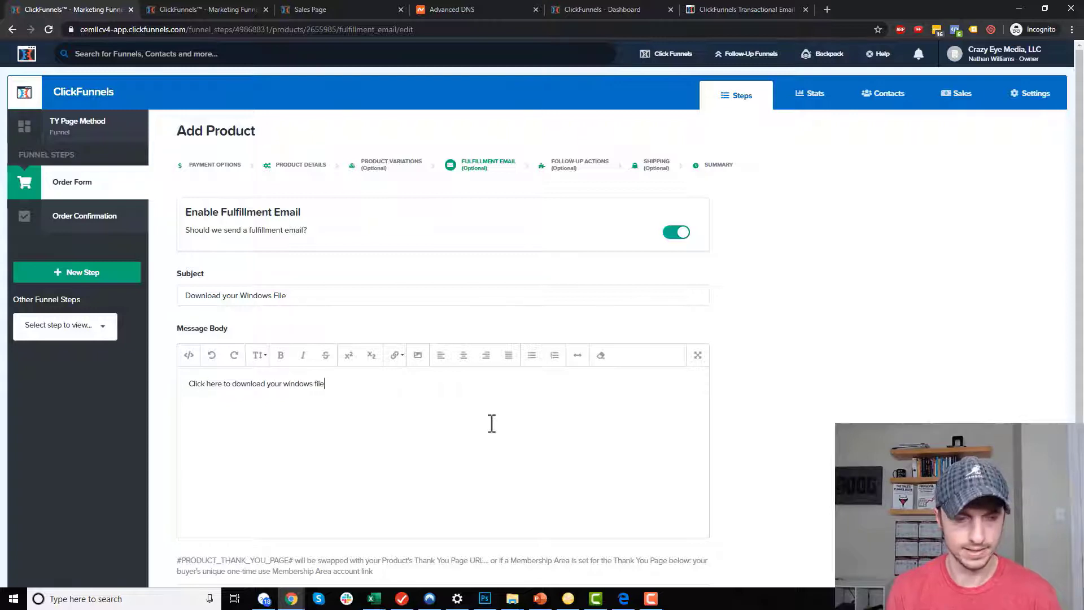
scroll(429, 415, down, 3)
scroll(368, 254, up, 2)
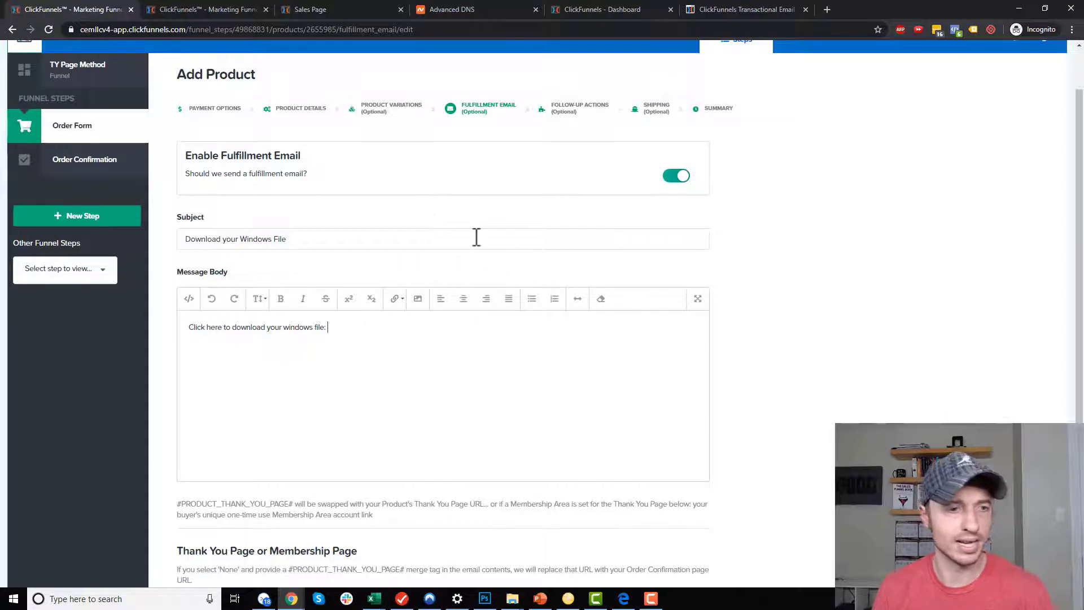
Paste the #PRODUCT_THANK_YOU_PAGE# merge tag into the message and turn it into a link.
drag(176, 504, 298, 504)
key(ctrl+c)
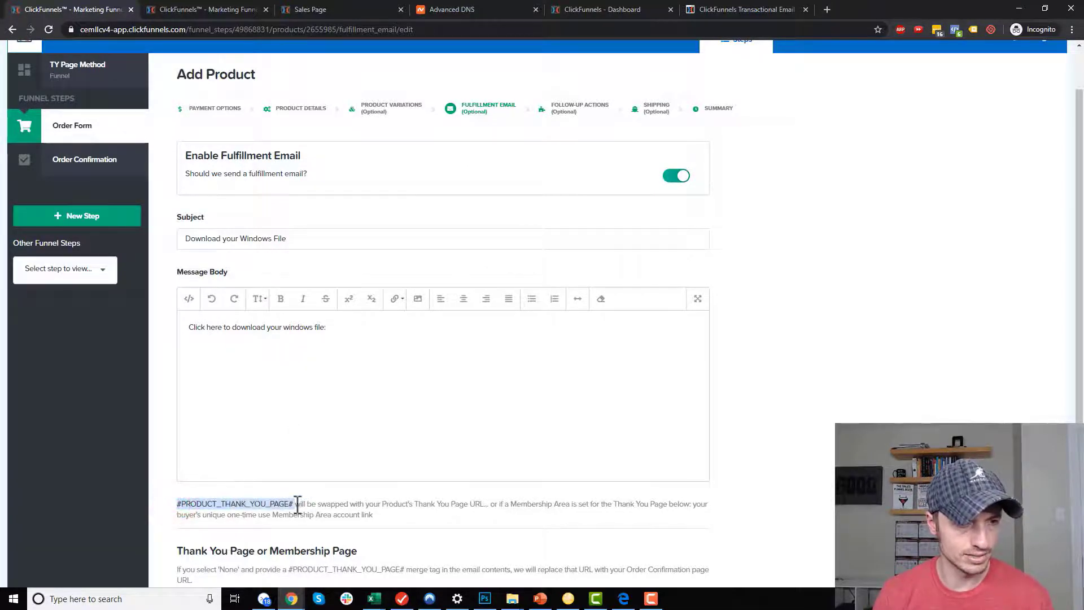
click(389, 328)
key(ctrl+v)
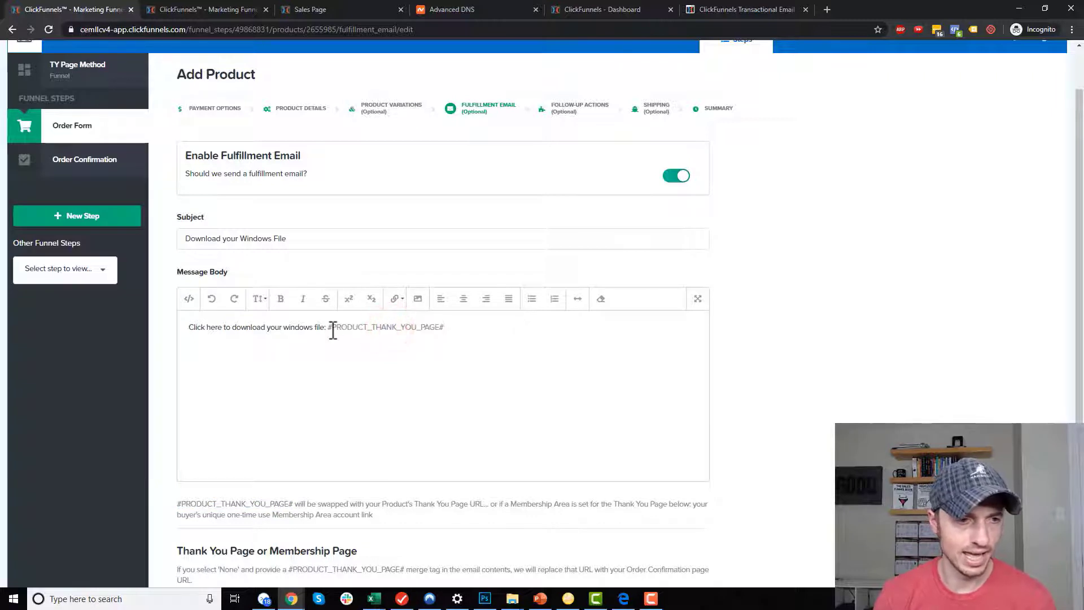
drag(330, 327, 446, 327)
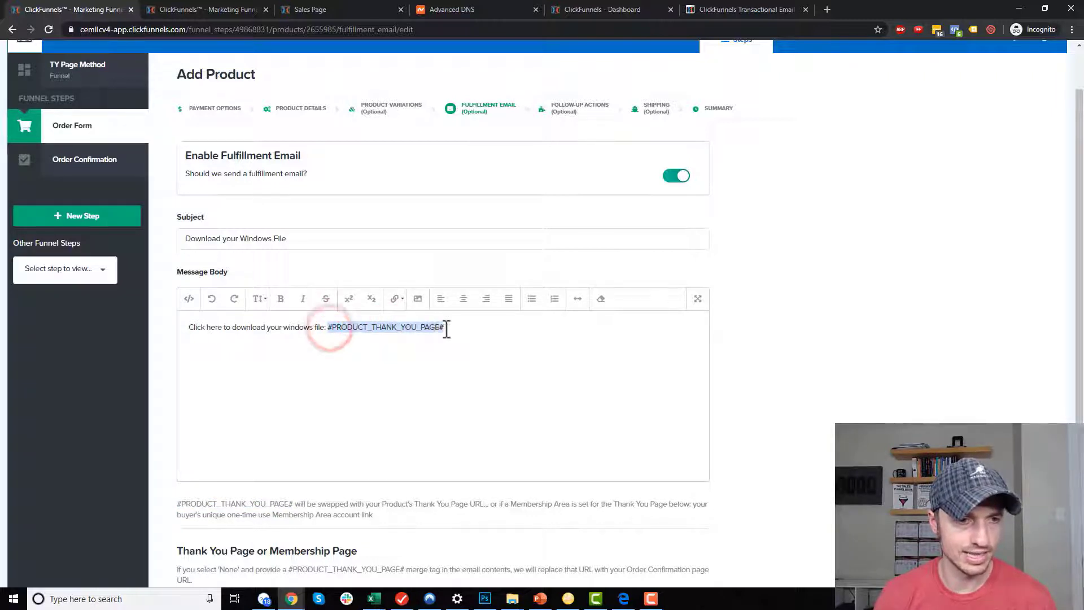
click(397, 300)
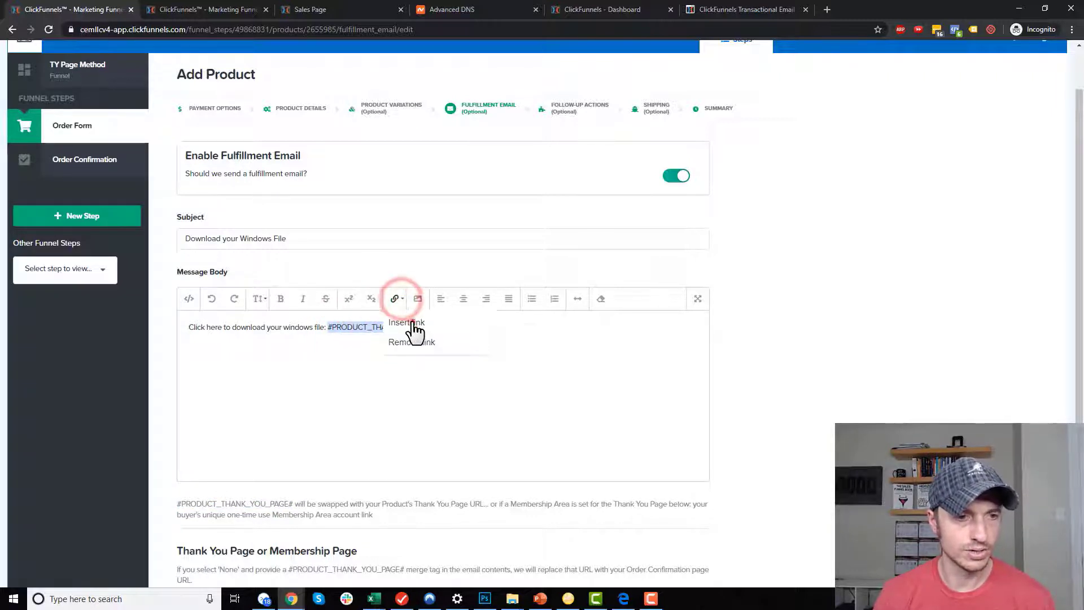
click(411, 327)
click(572, 403)
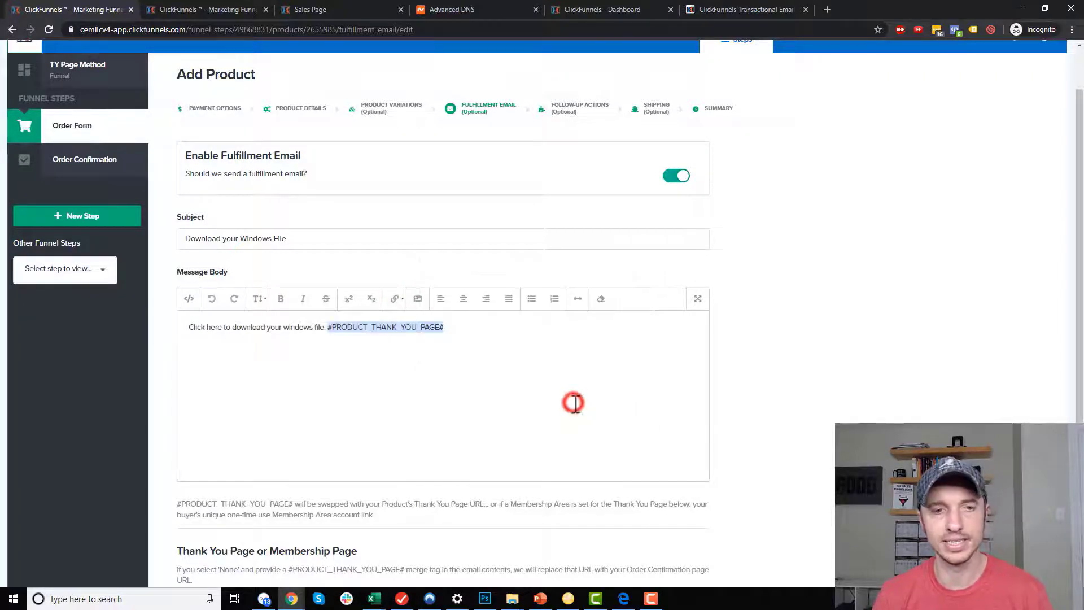
click(575, 340)
Leave the Thank You Page choice as None and save the product.
scroll(479, 333, down, 3)
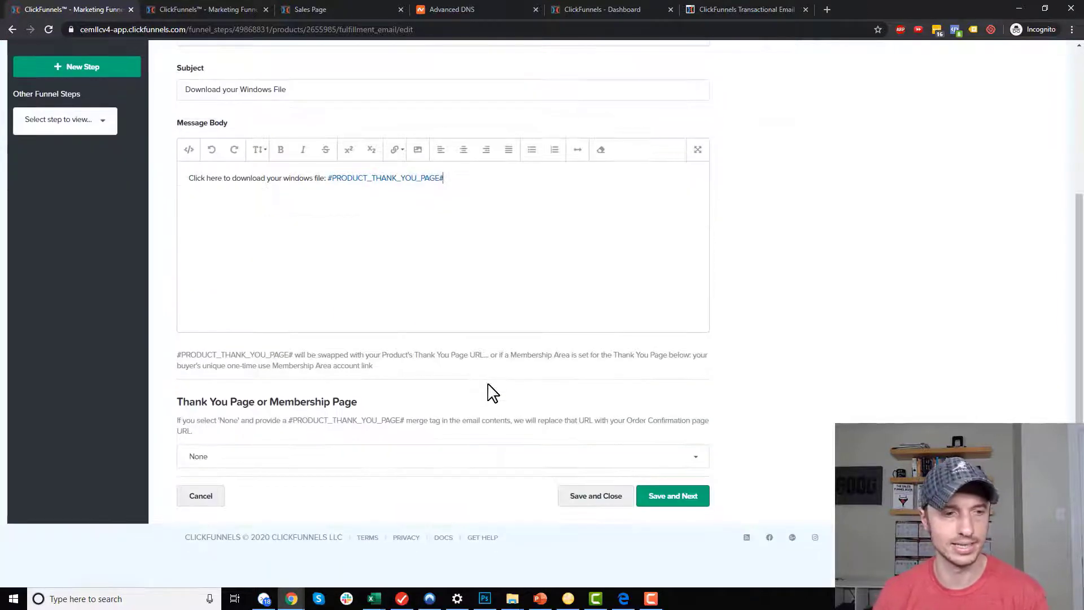
click(232, 456)
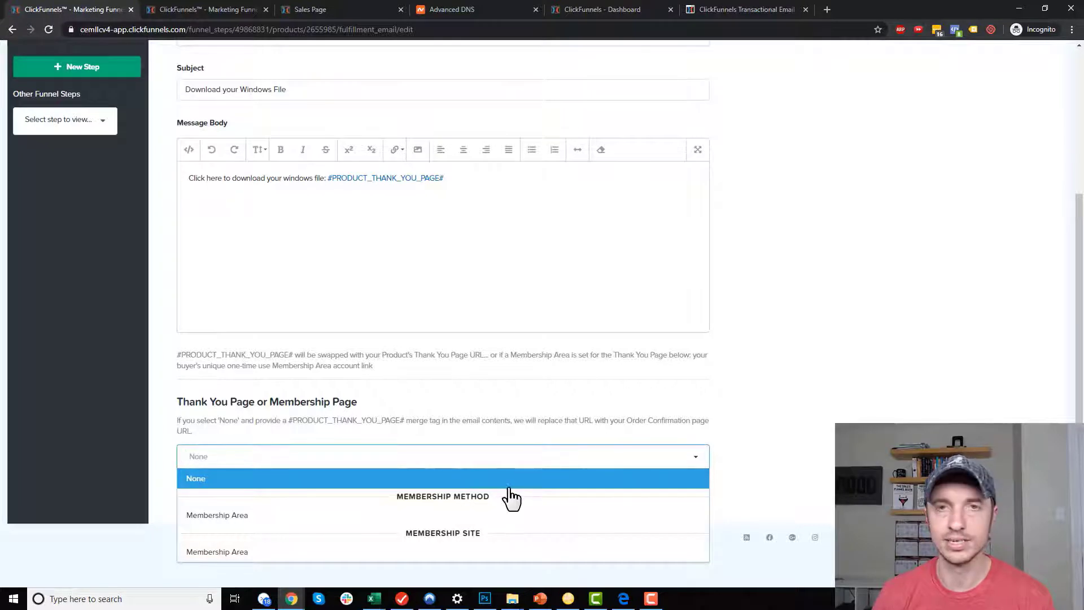
click(791, 455)
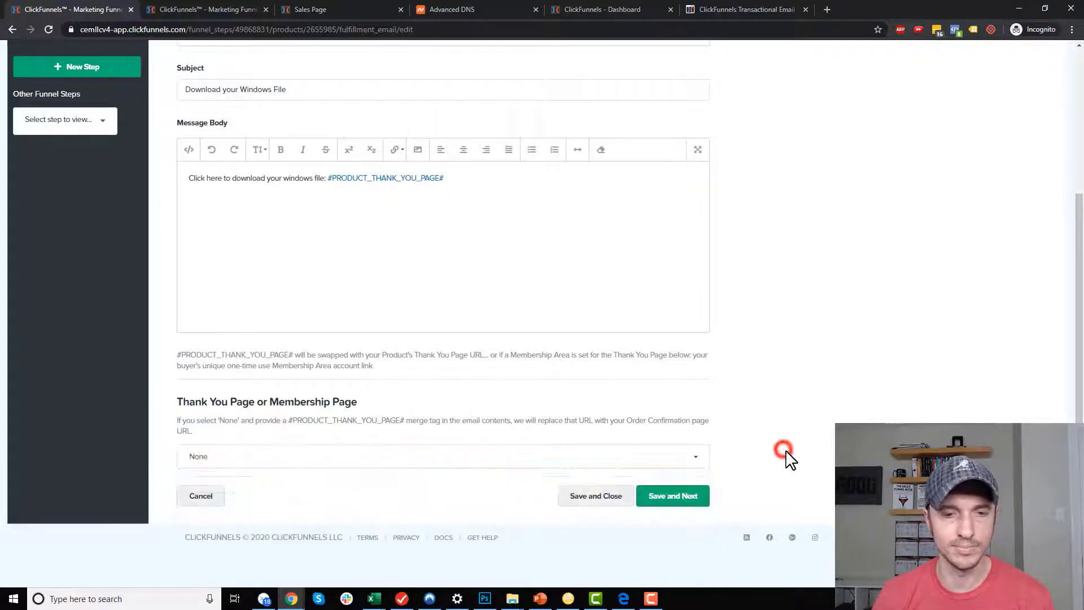
click(684, 507)
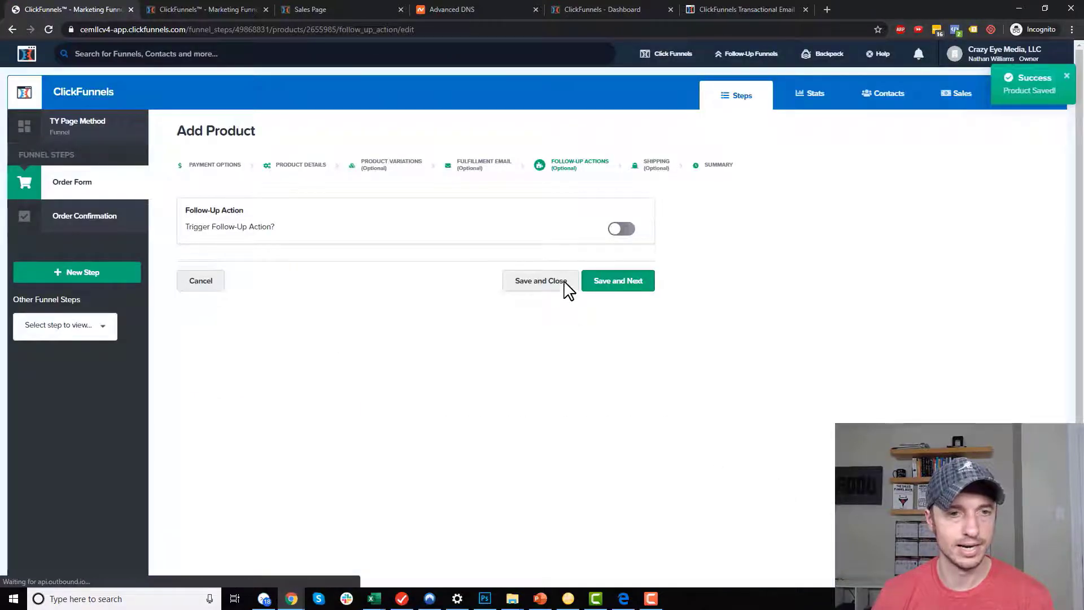
Build the Windows File Thank You Page from the Download Page template, add it to the funnel, and edit it.
click(551, 285)
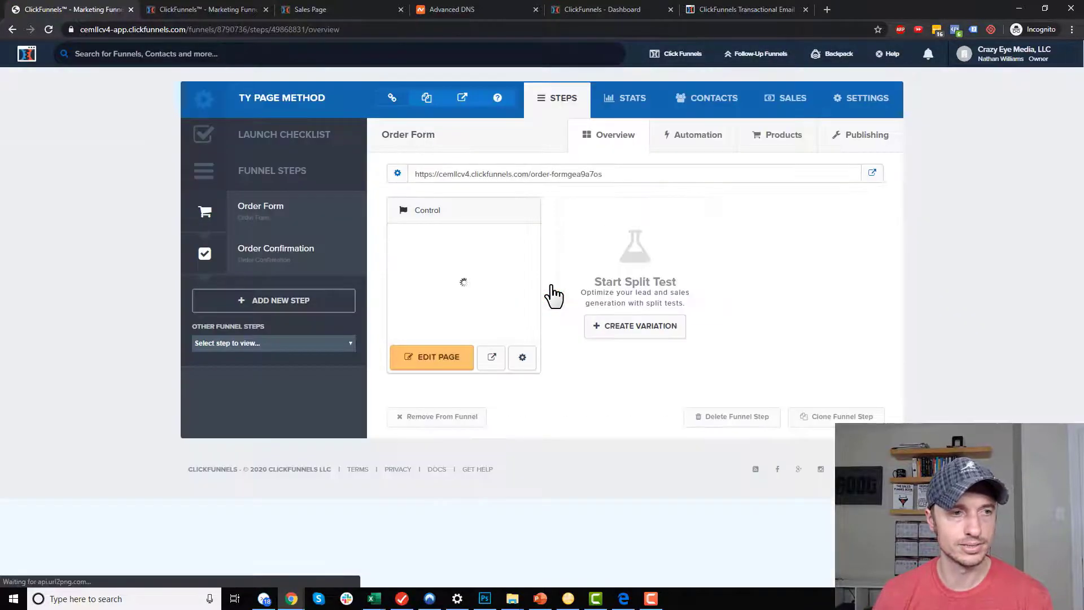
click(256, 344)
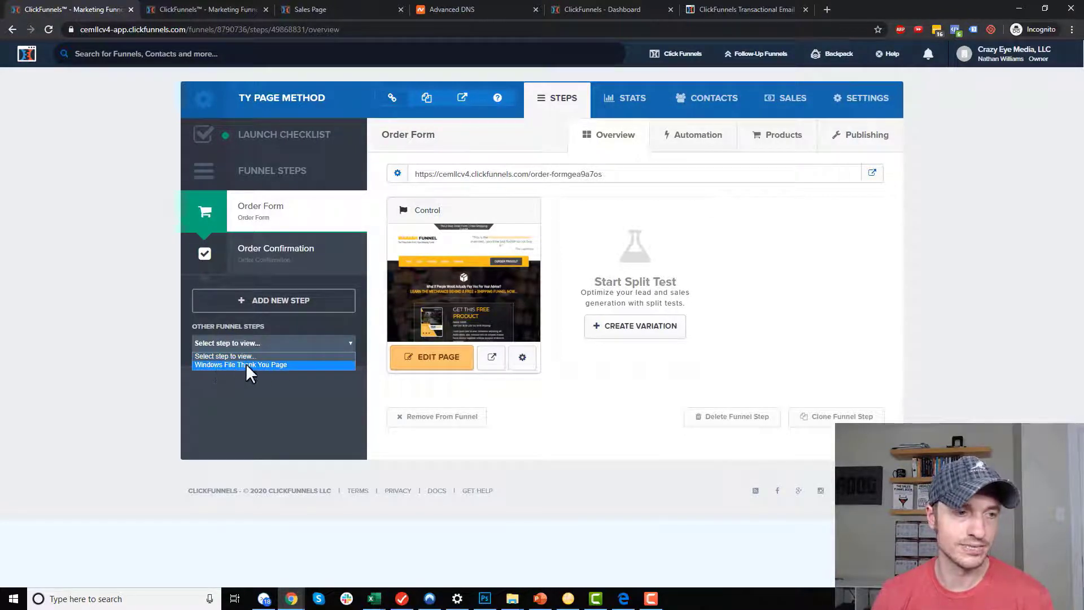
click(282, 364)
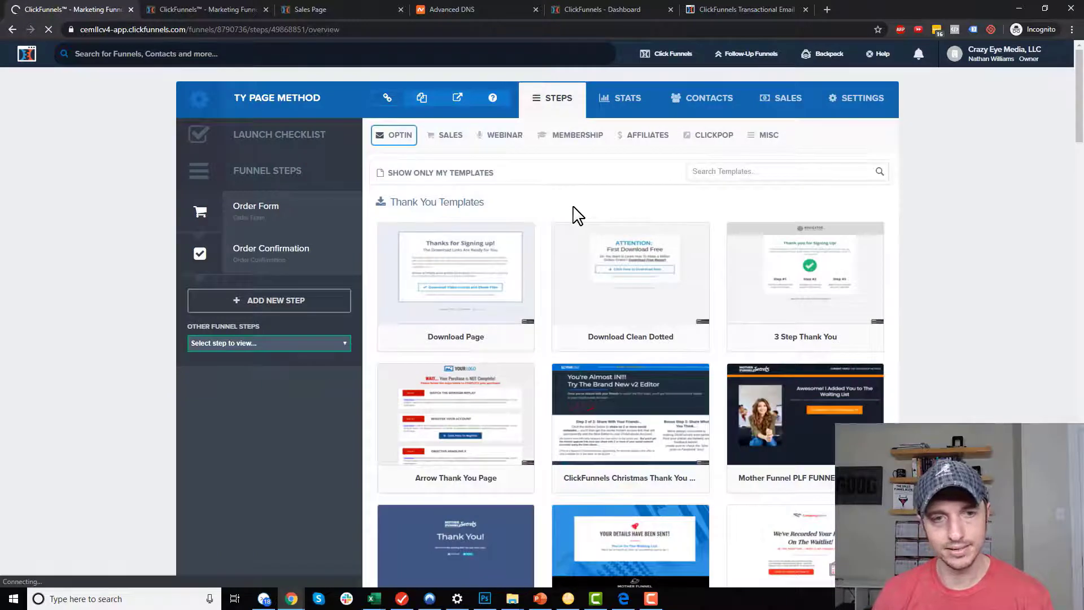
mouse_move(462, 274)
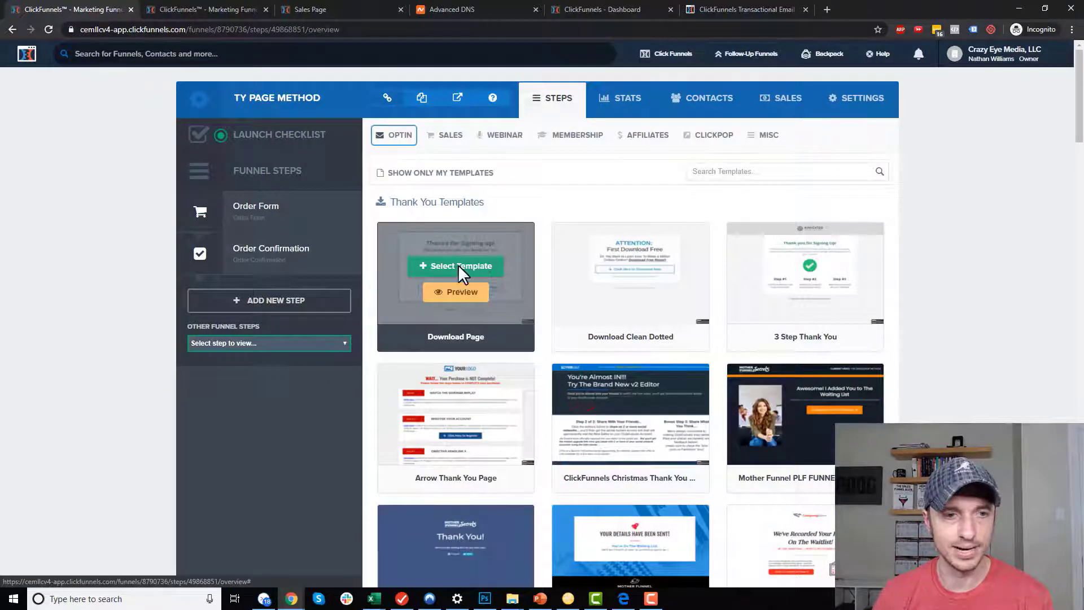
click(461, 267)
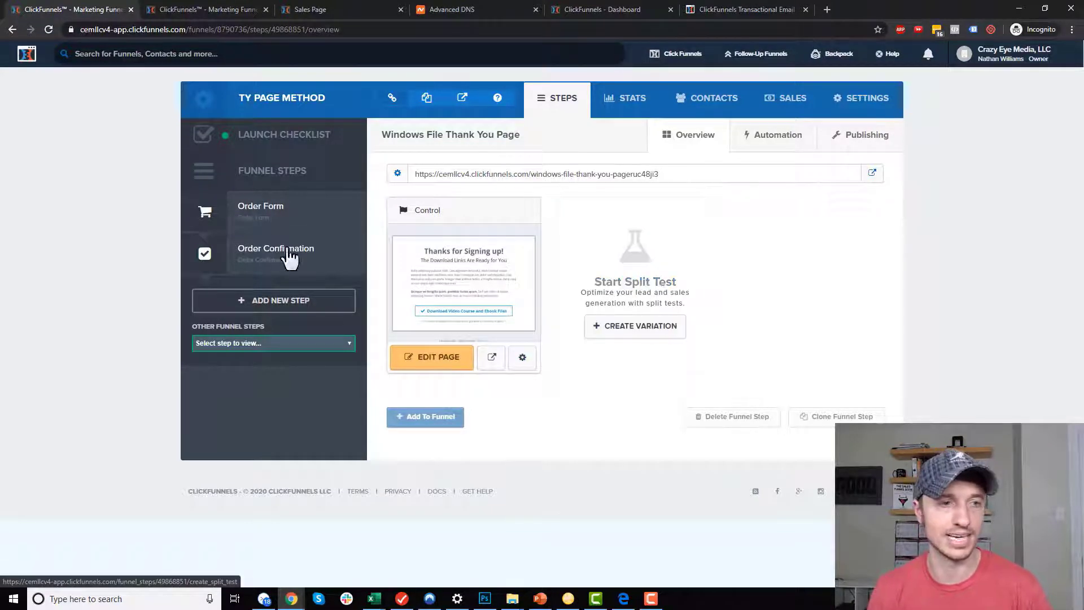
click(435, 421)
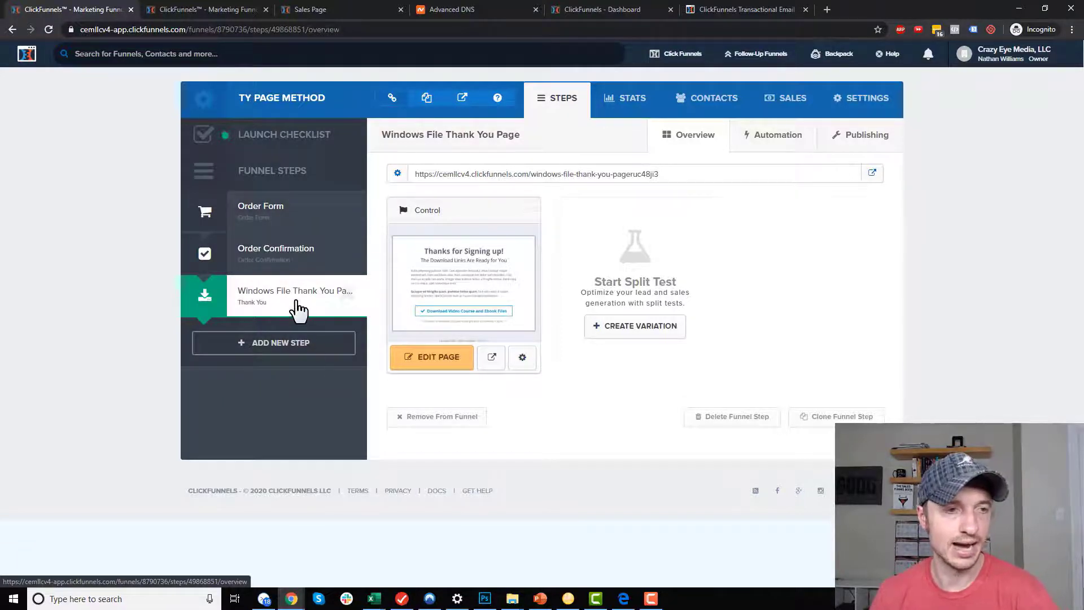
click(448, 361)
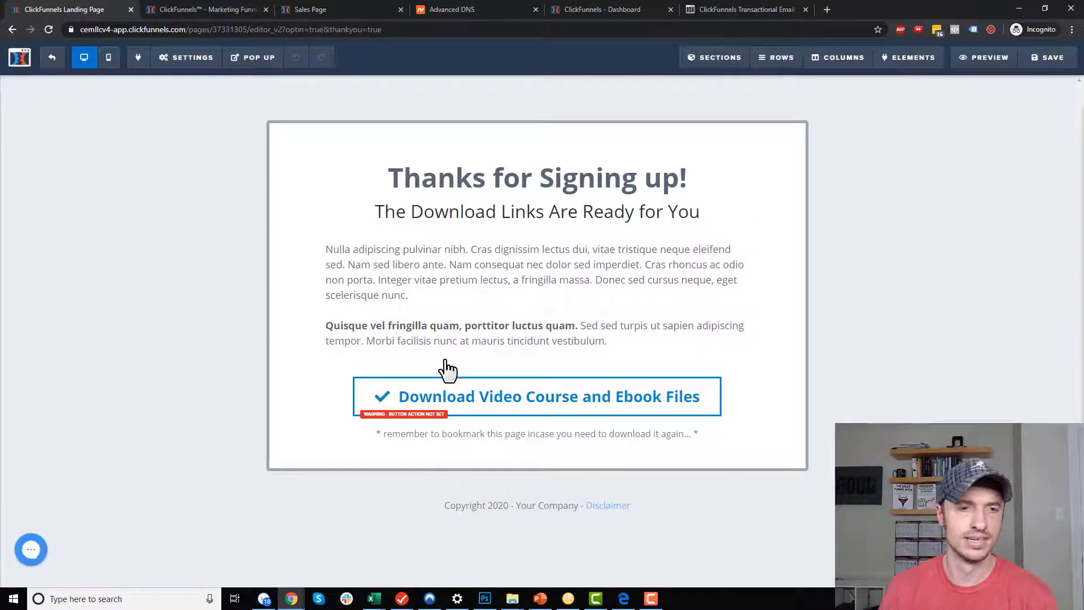
Select the download button in the editor, then switch to the Manage Digital Assets tab.
click(605, 406)
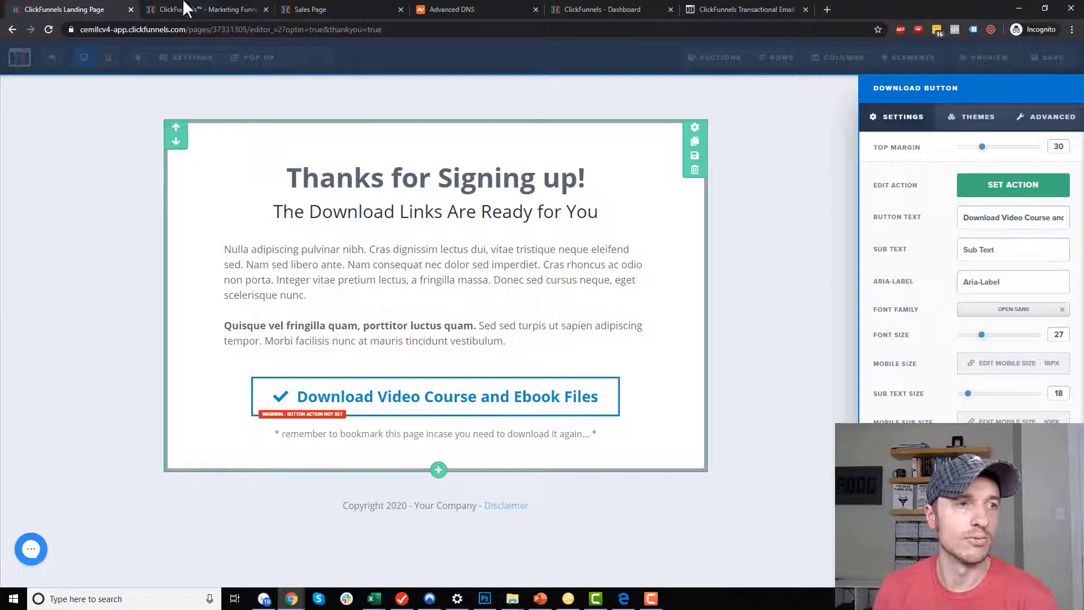
click(219, 8)
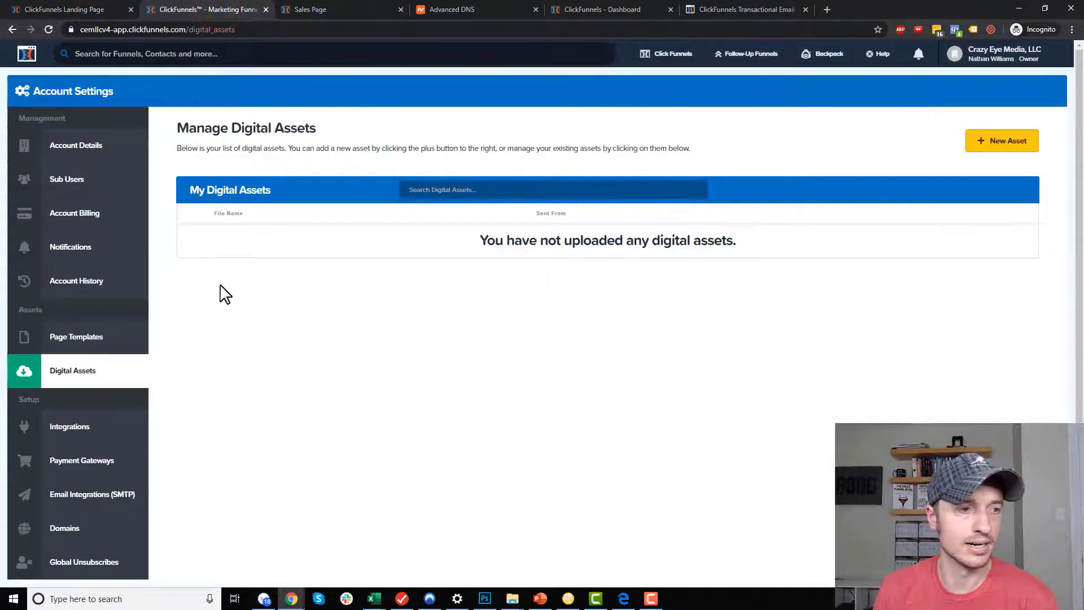
Bring the Dropbox window with the 0 - Demo folder to the front.
mouse_move(1004, 63)
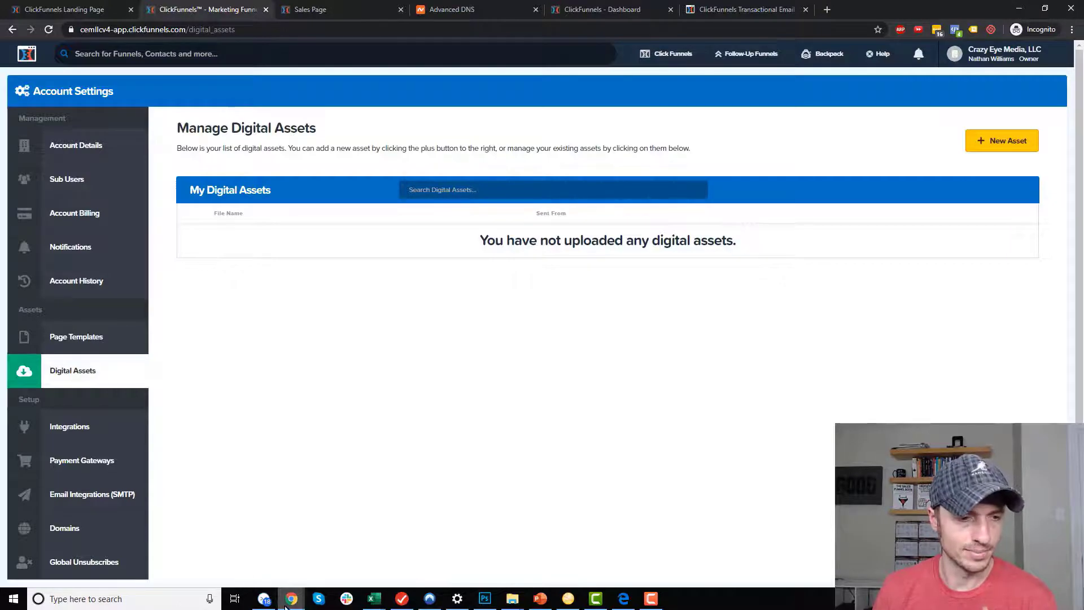
click(456, 564)
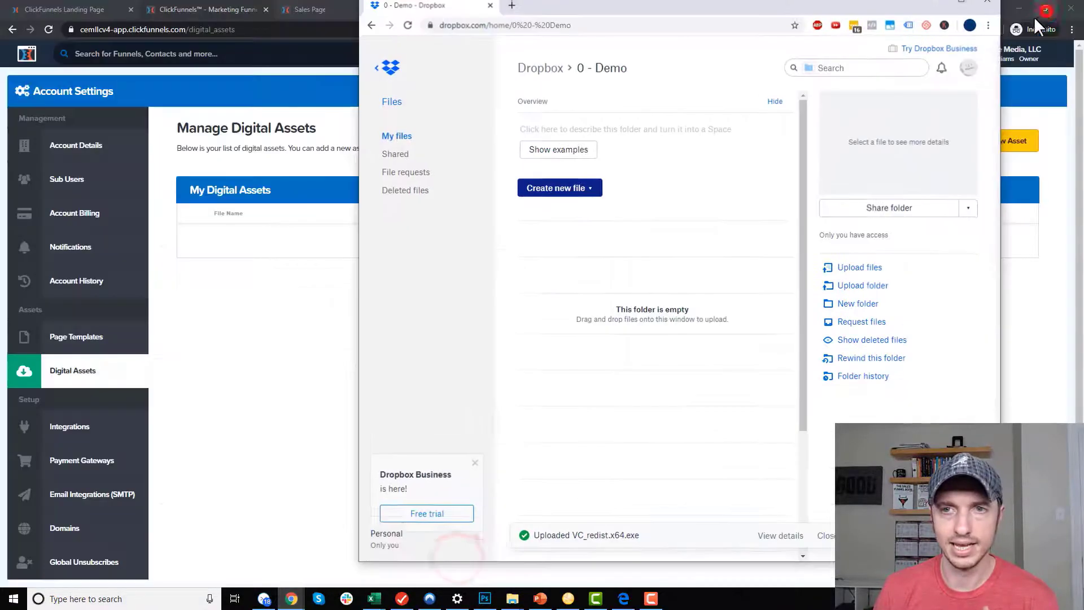
Upload VC_redist.x64.exe into Dropbox's 0 - Demo folder and copy its view-only share link.
click(1019, 8)
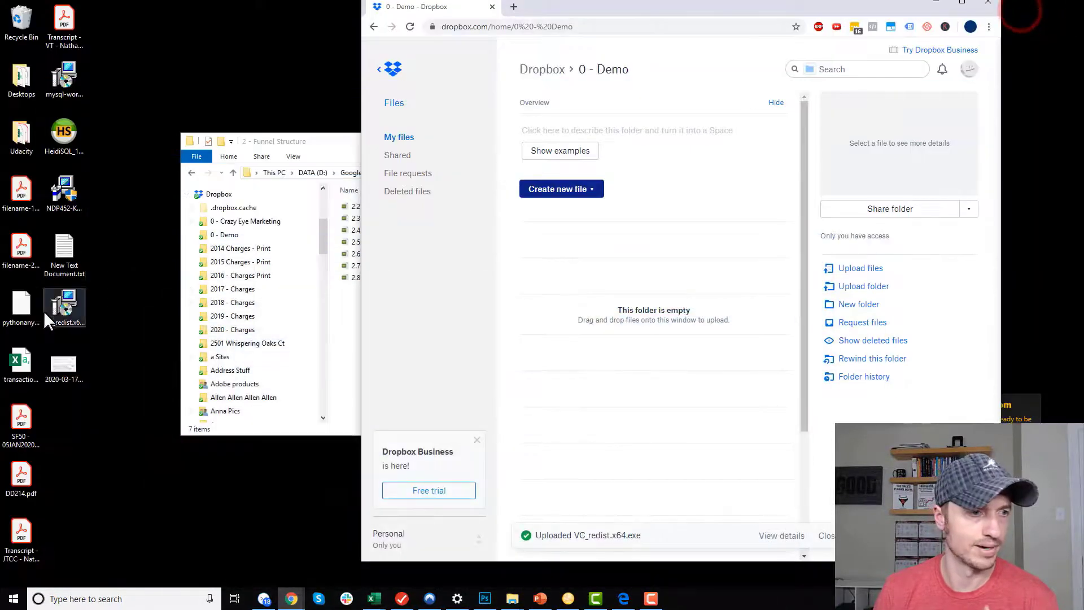
drag(63, 312, 620, 335)
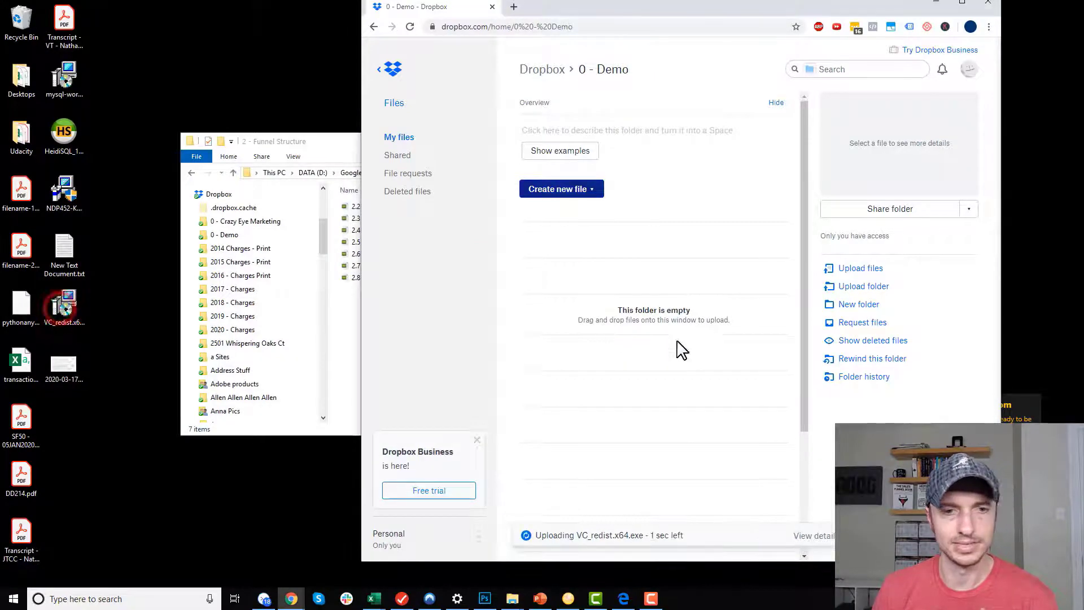
click(961, 5)
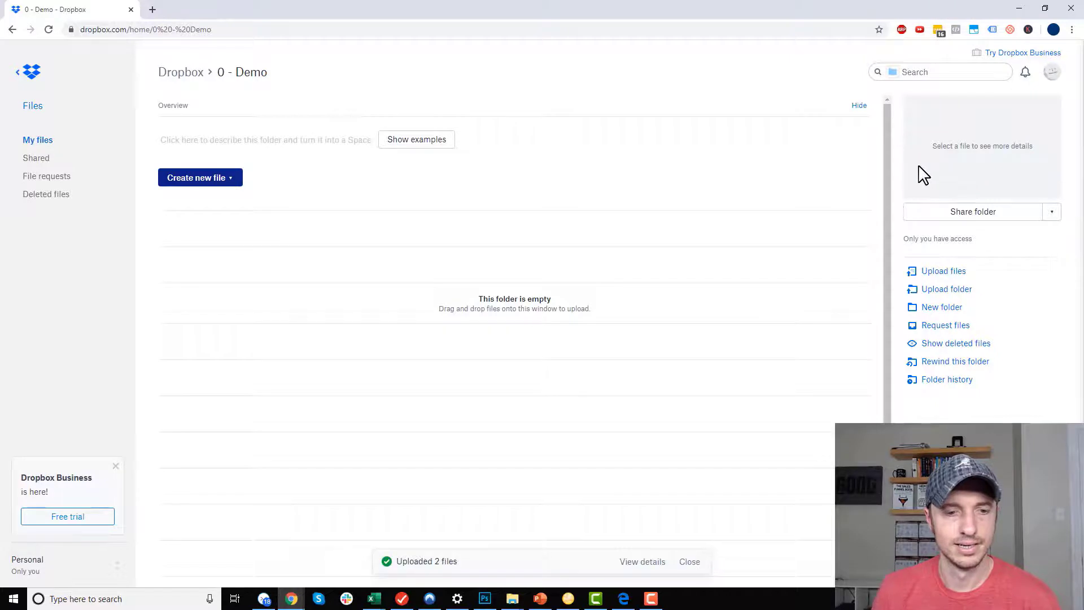
click(807, 228)
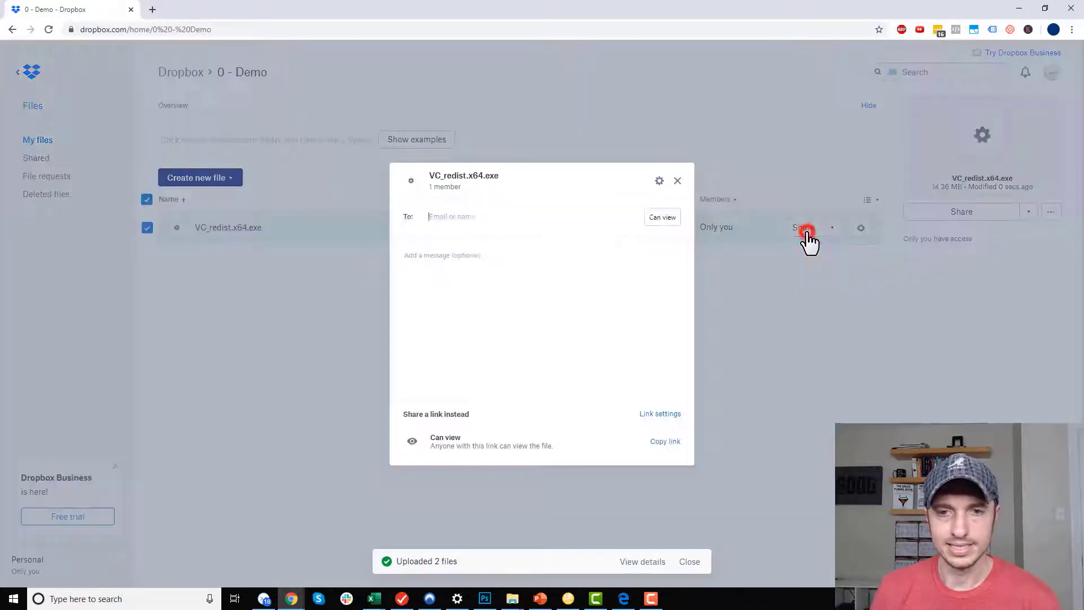
click(662, 444)
click(659, 443)
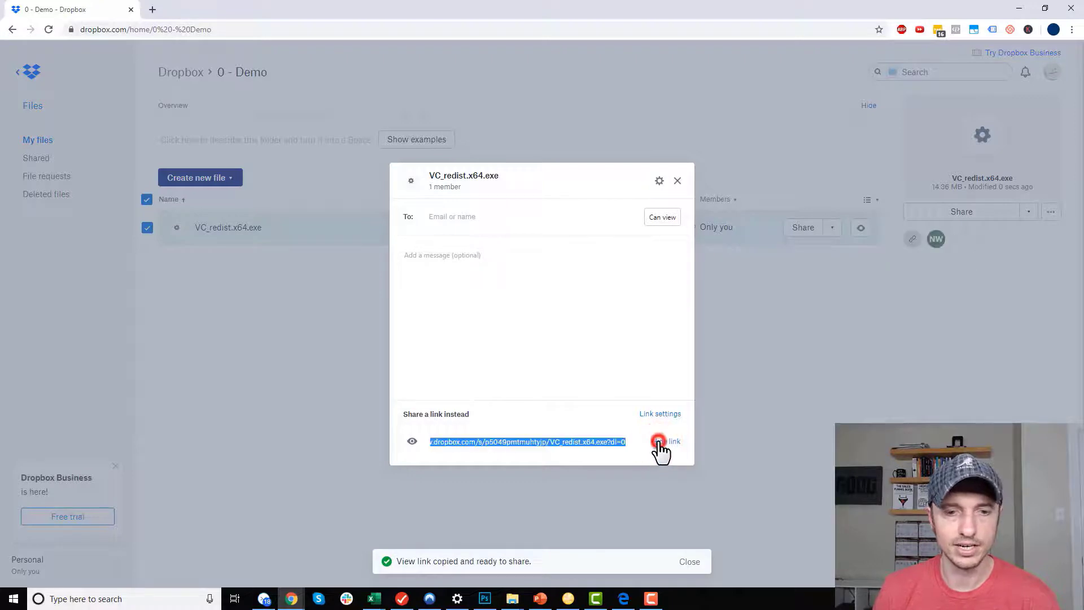
click(1018, 10)
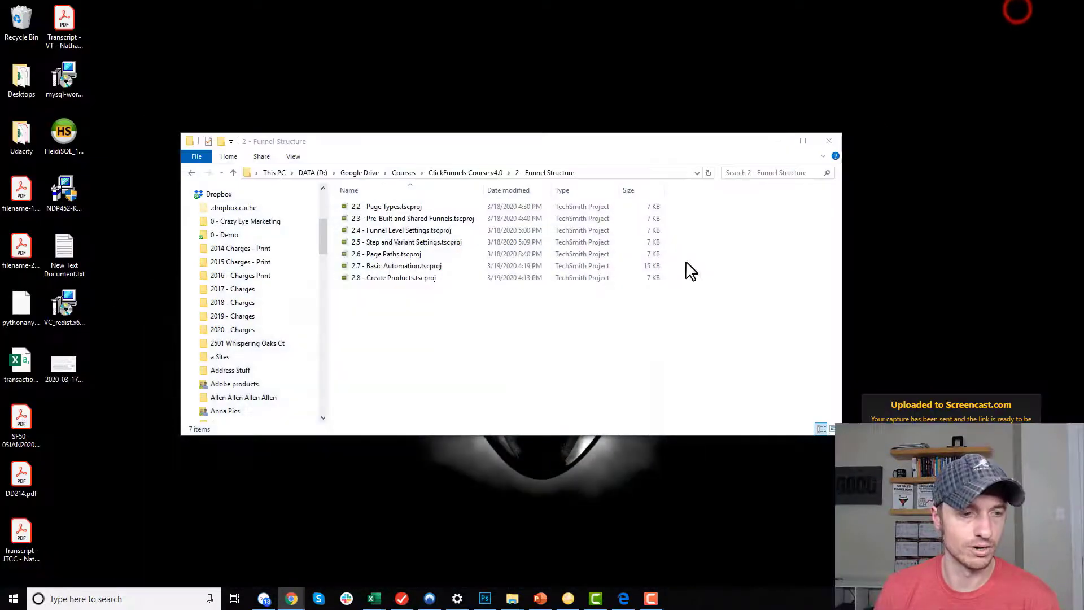
mouse_move(292, 598)
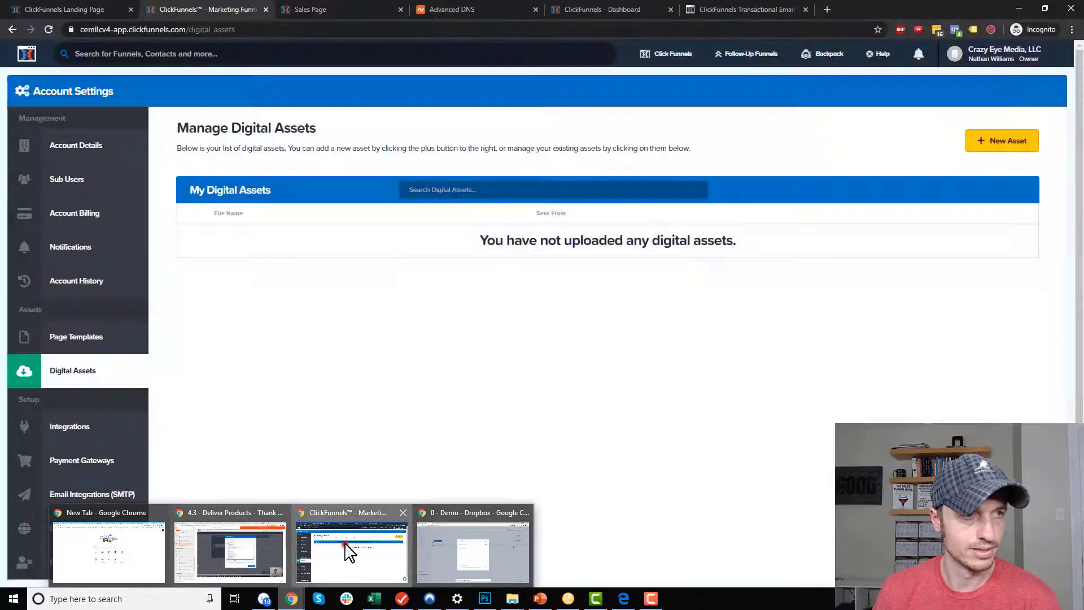
Set the download button's action to Go To Website URL and paste the Dropbox link as its URL.
click(346, 552)
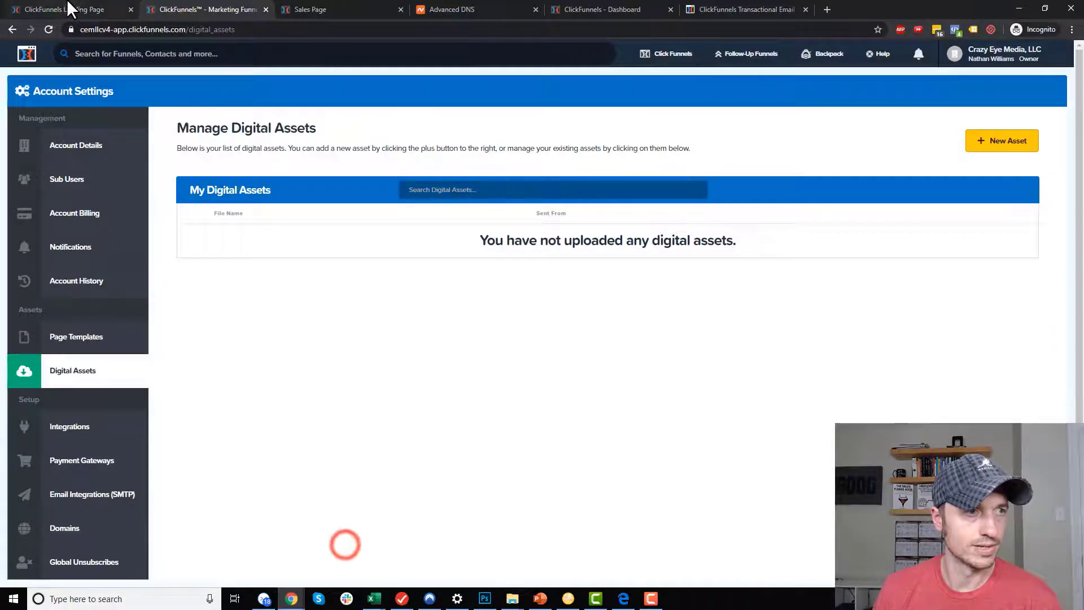
key(ctrl+1)
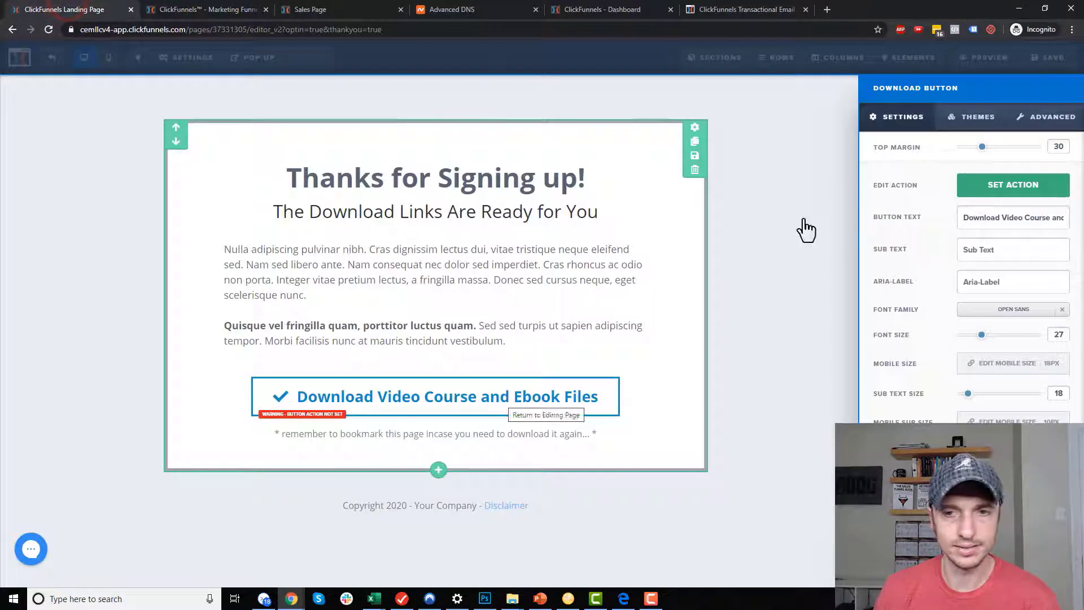
click(1002, 180)
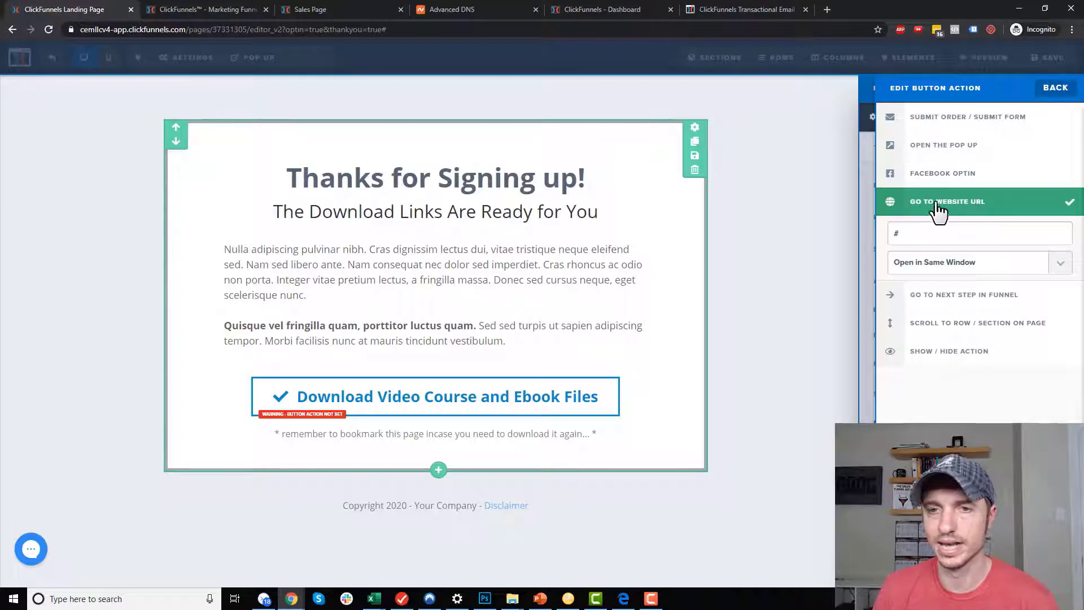
key(ctrl+a)
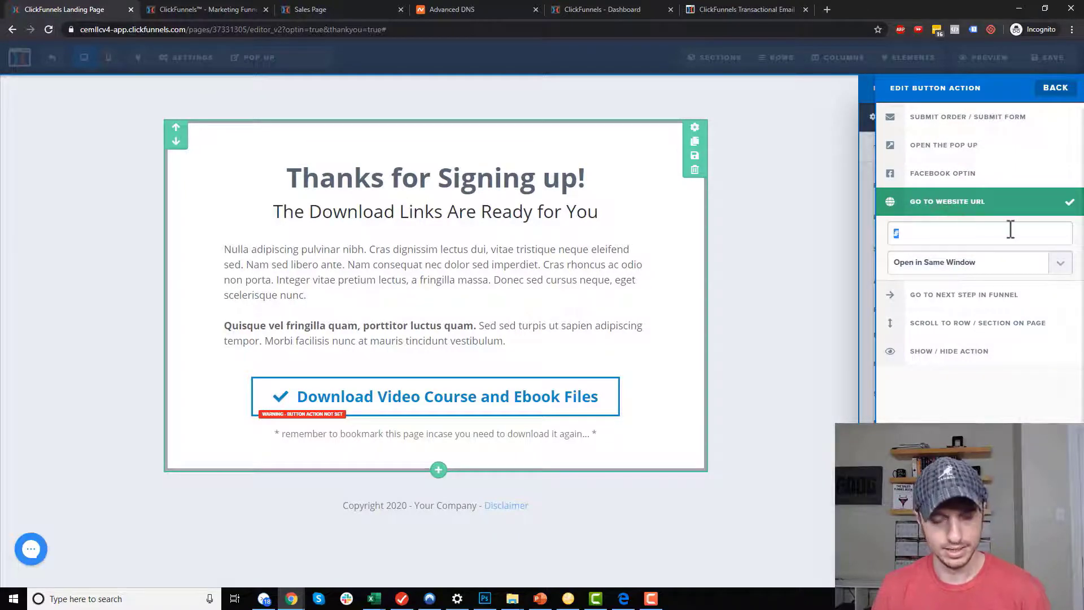
key(ctrl+v)
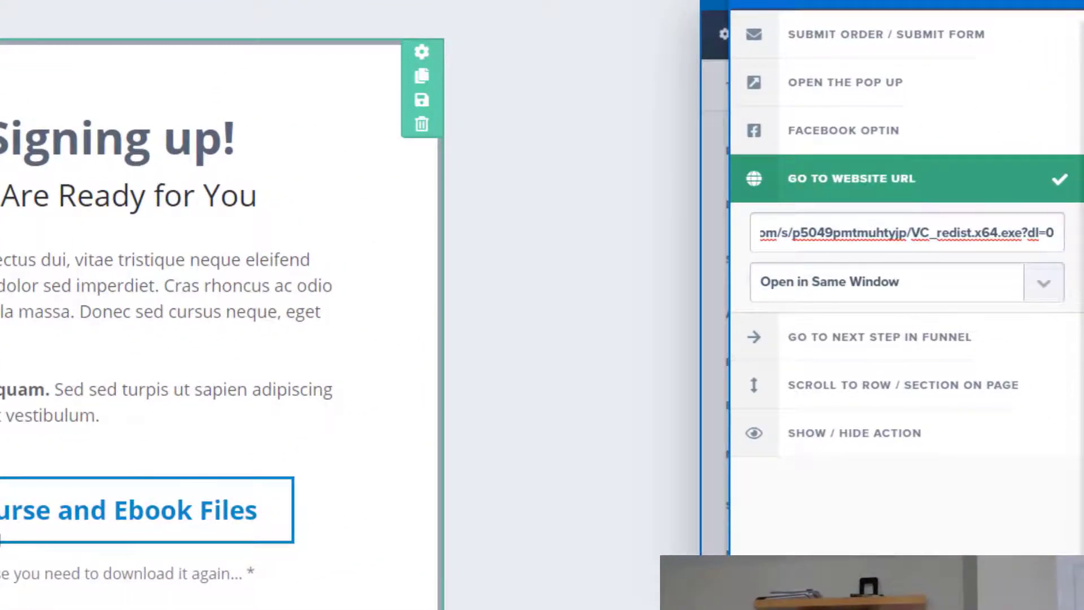
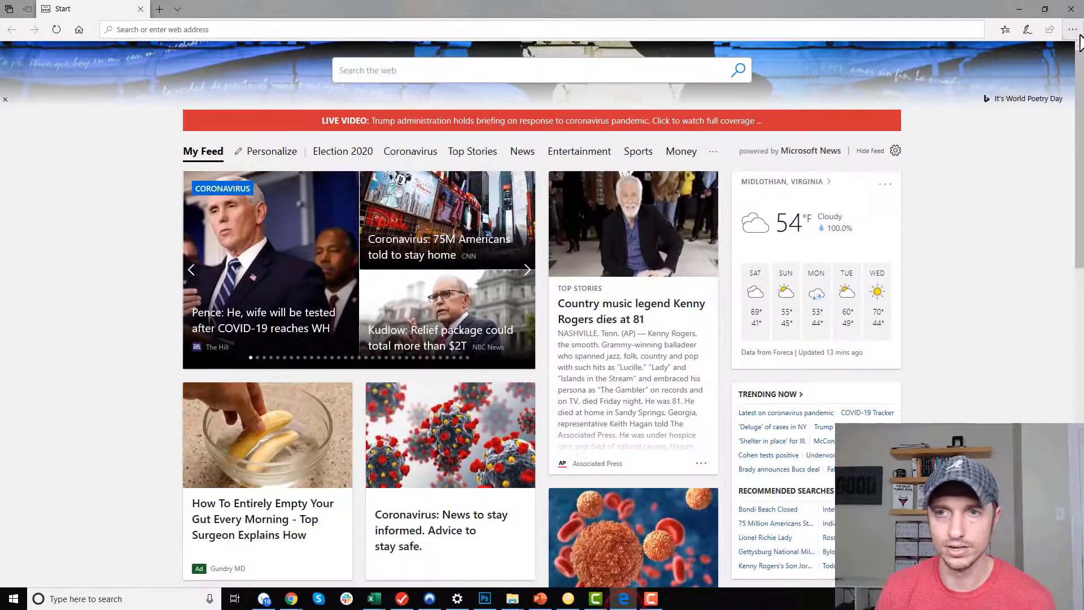
Open an Edge InPrivate window and load the Dropbox share link for VC_redist.x64.exe.
click(1073, 30)
click(988, 68)
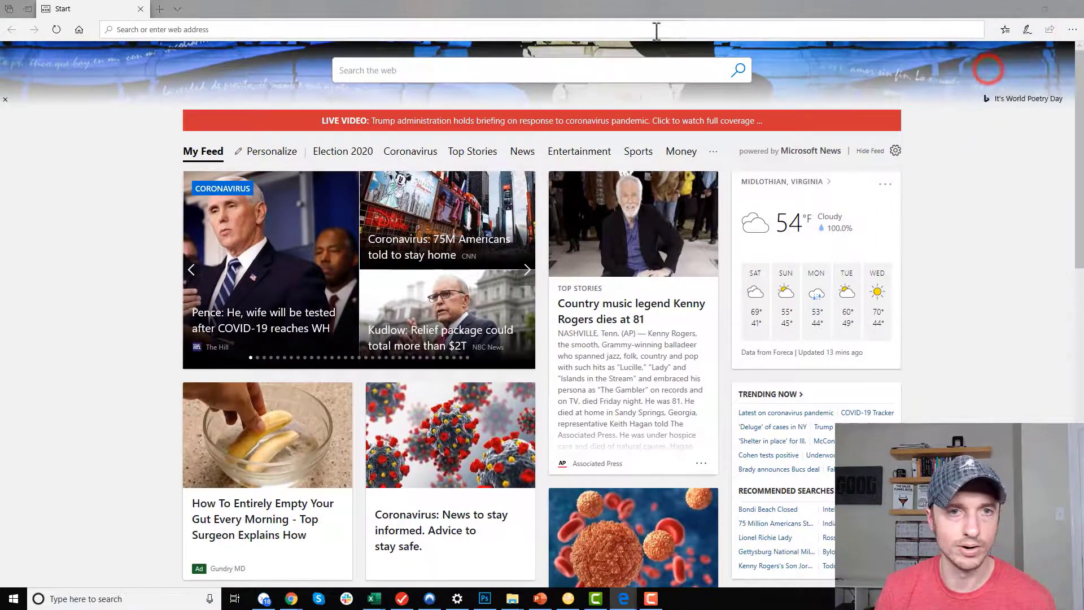
click(550, 29)
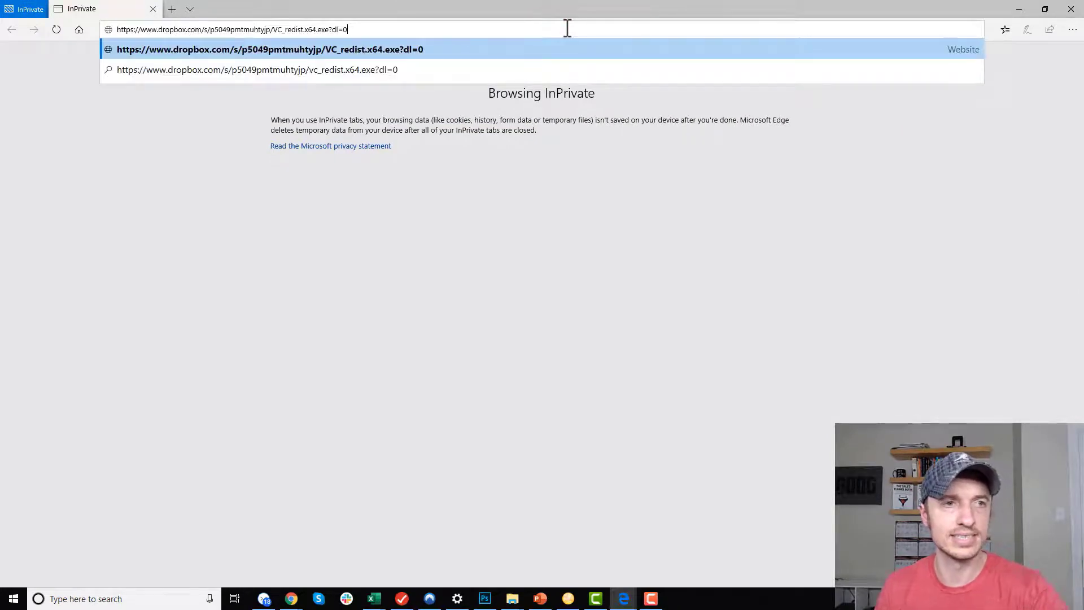
key(Return)
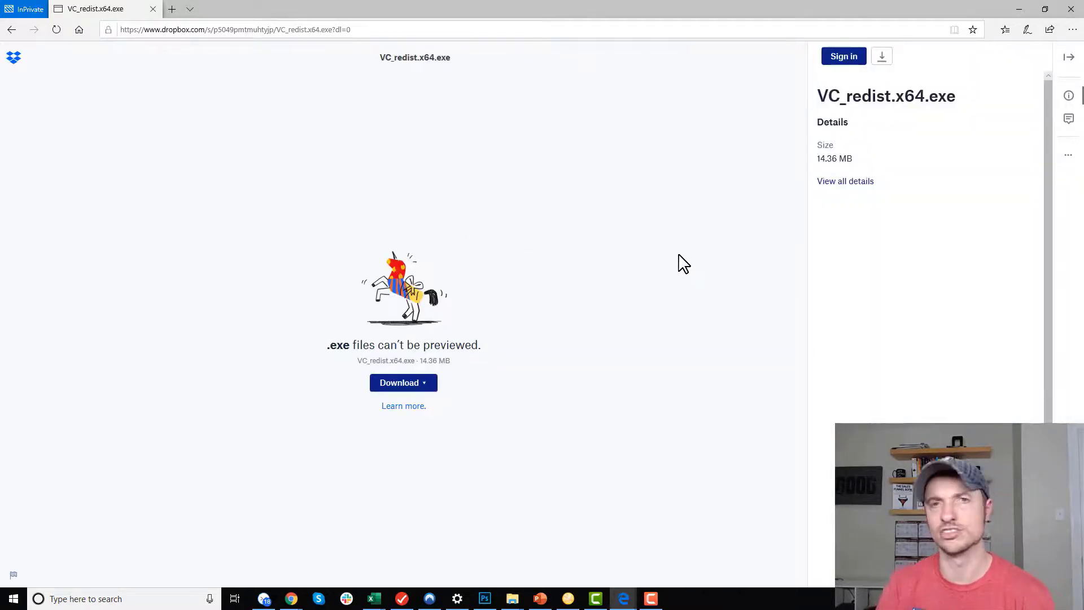
click(427, 384)
click(610, 380)
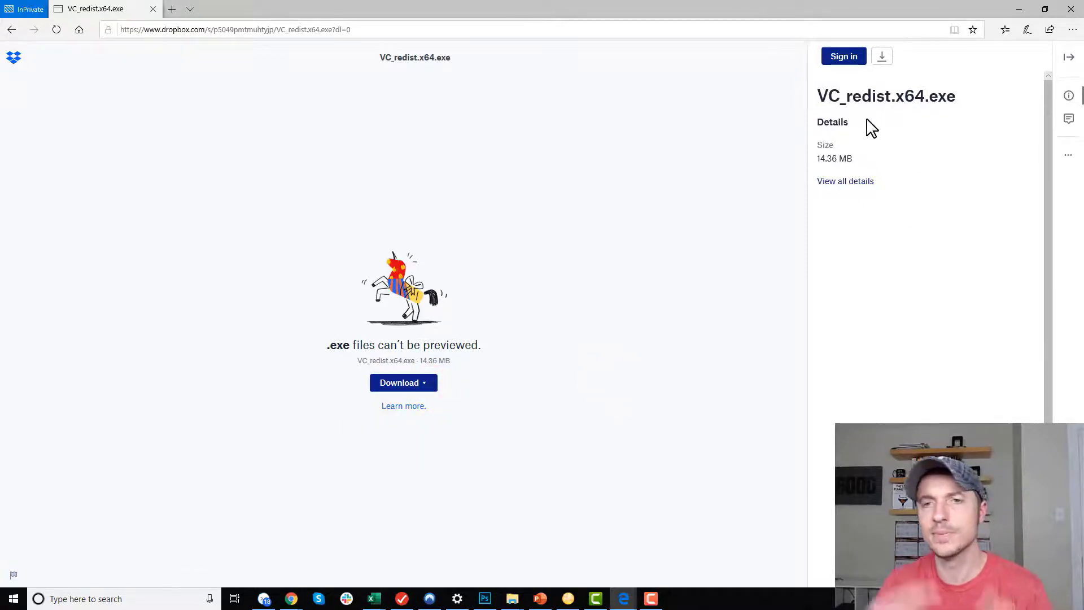
Change the link's ending from dl=0 to dl=1, confirm it downloads directly, then minimize the window.
click(405, 28)
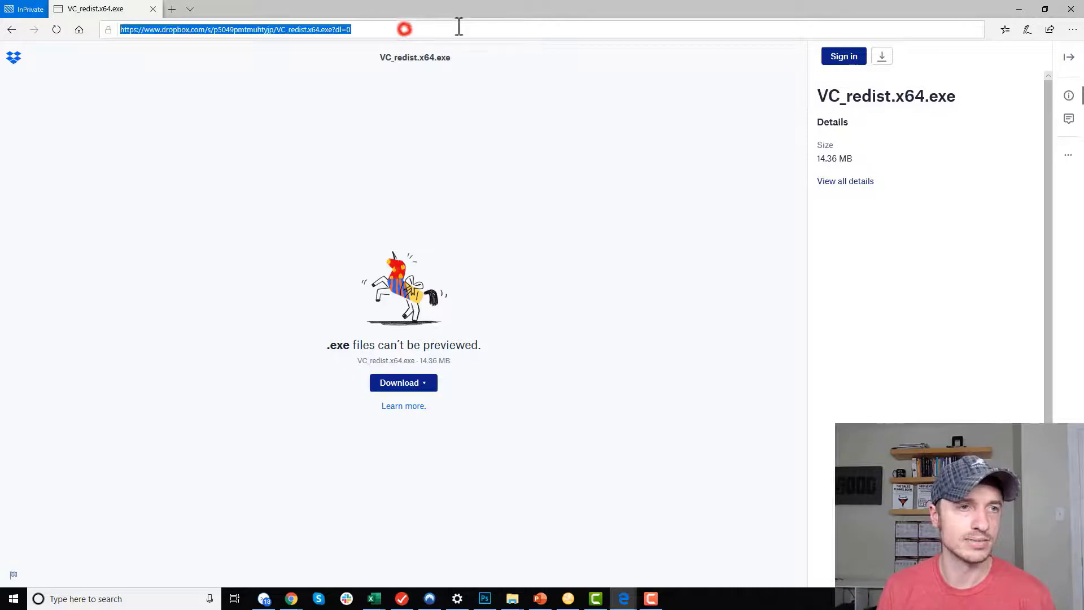
click(459, 28)
key(BackSpace)
text(1)
key(Return)
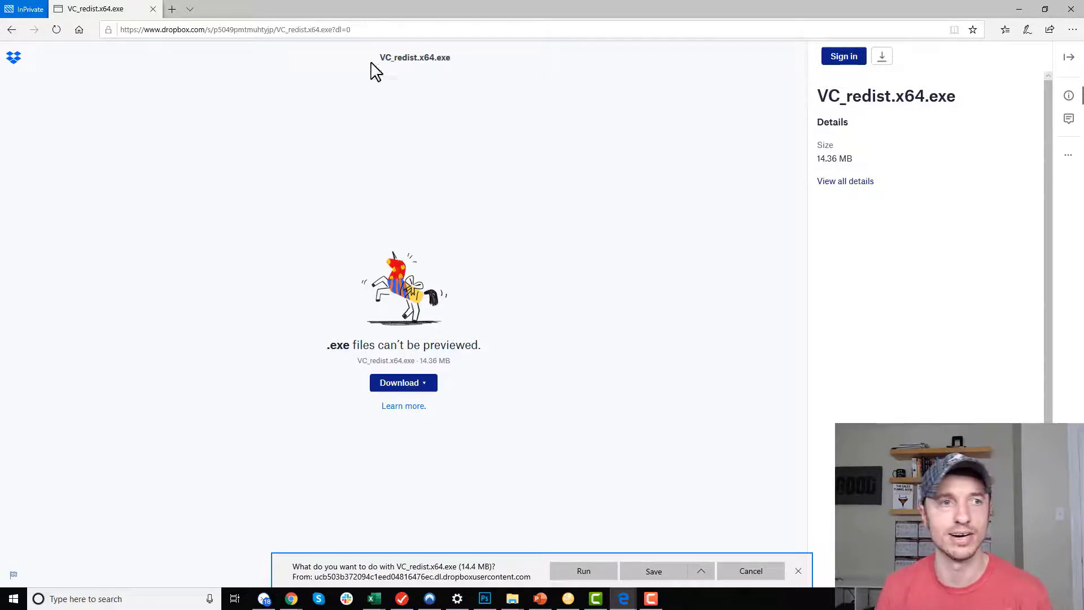
click(1025, 10)
Change the download button's Dropbox URL ending from dl=0 to dl=1 and save the page.
mouse_move(295, 602)
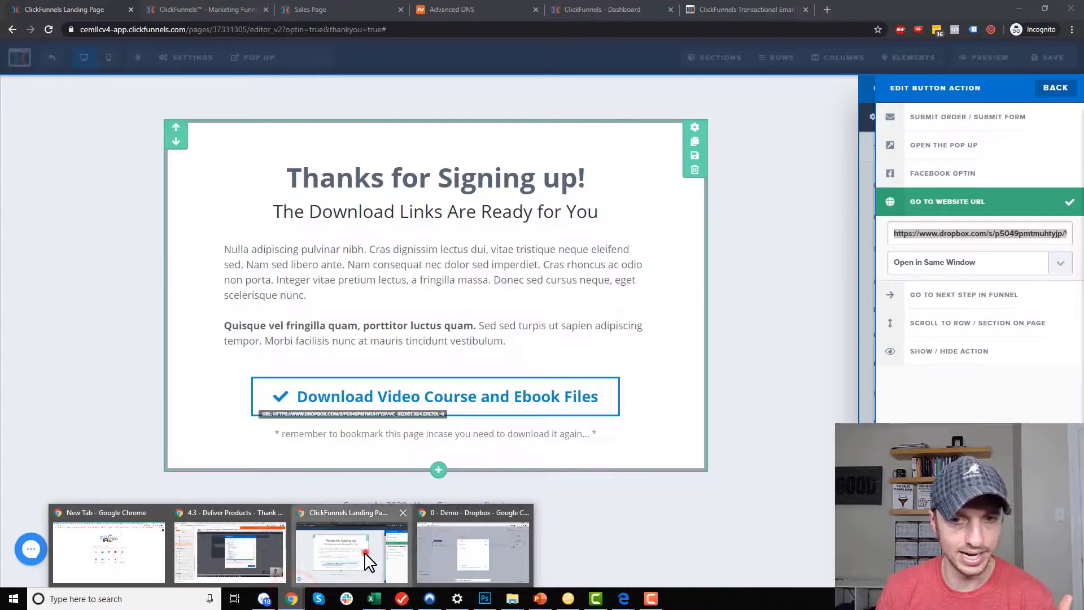
click(363, 556)
click(1037, 241)
drag(1037, 242, 1077, 249)
key(Right)
key(BackSpace)
text(1)
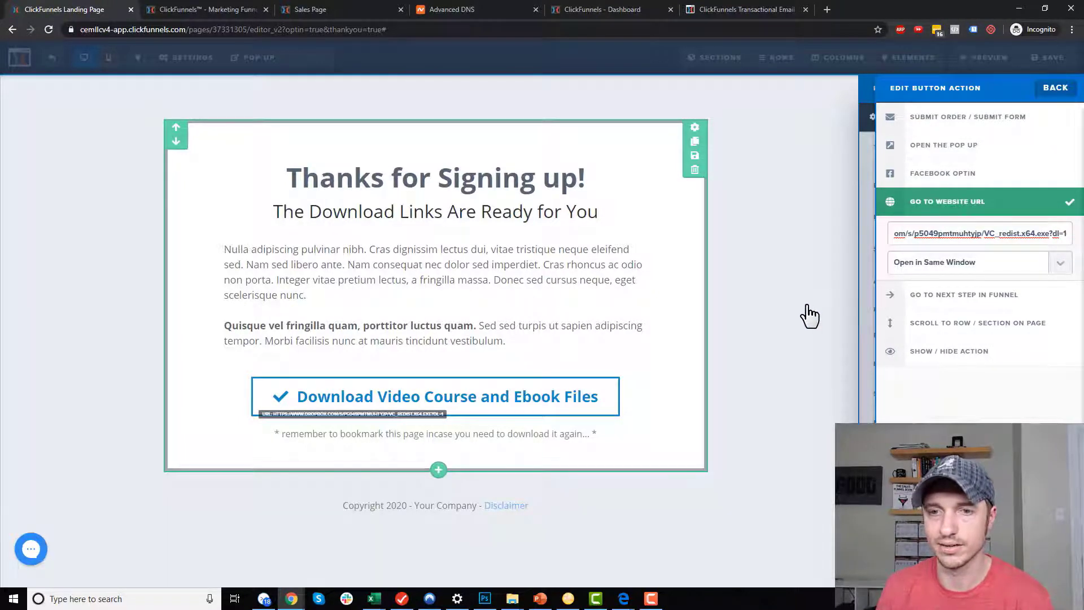
click(824, 280)
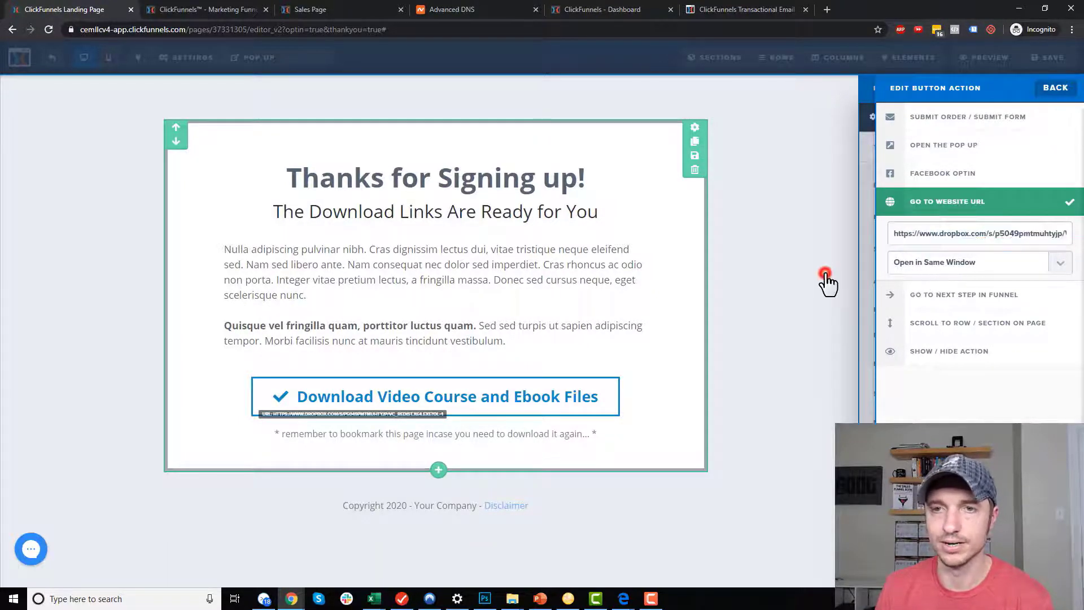
click(1044, 68)
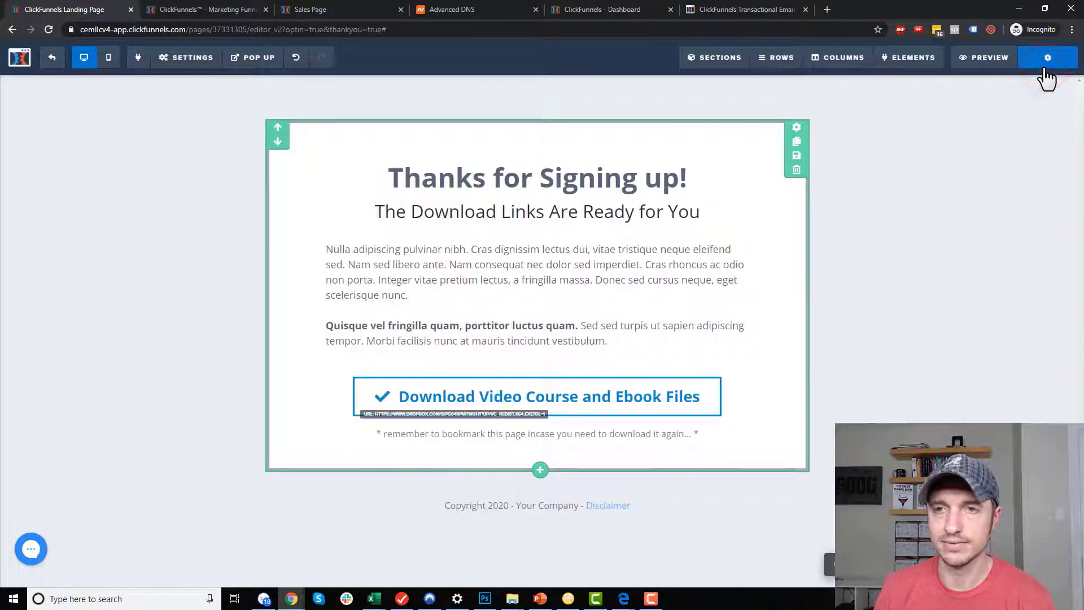
Preview the page, test the Download Video Course and Ebook Files link, then return to the funnel.
click(984, 63)
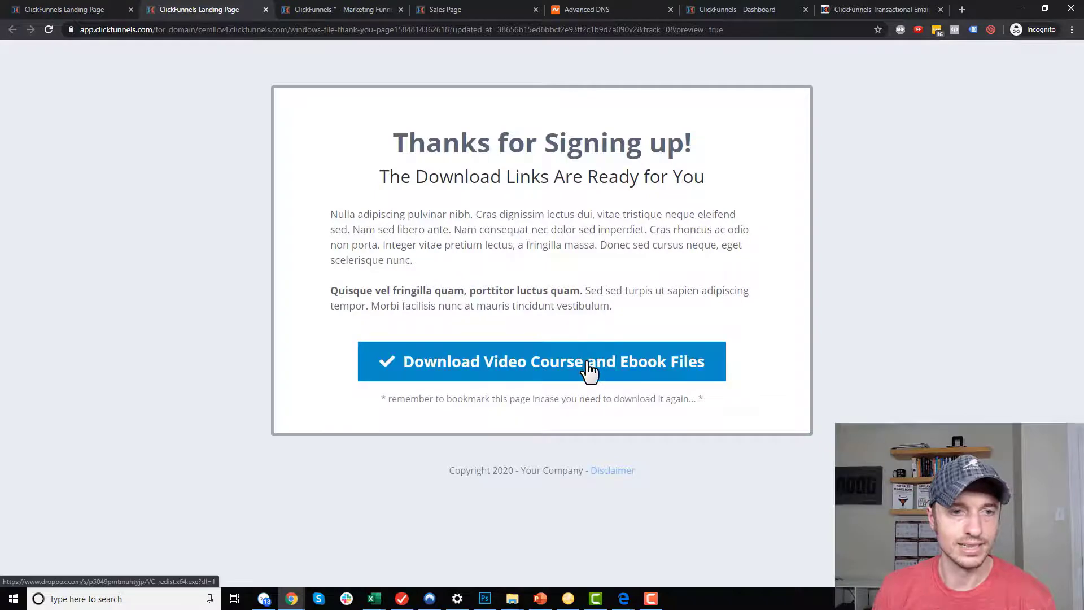
click(587, 363)
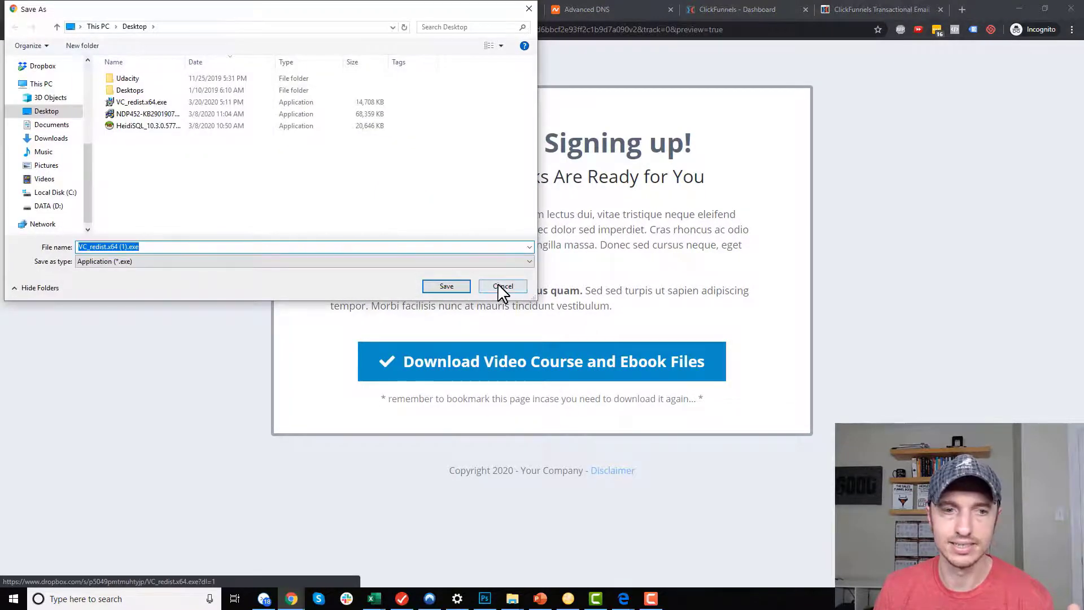
click(500, 286)
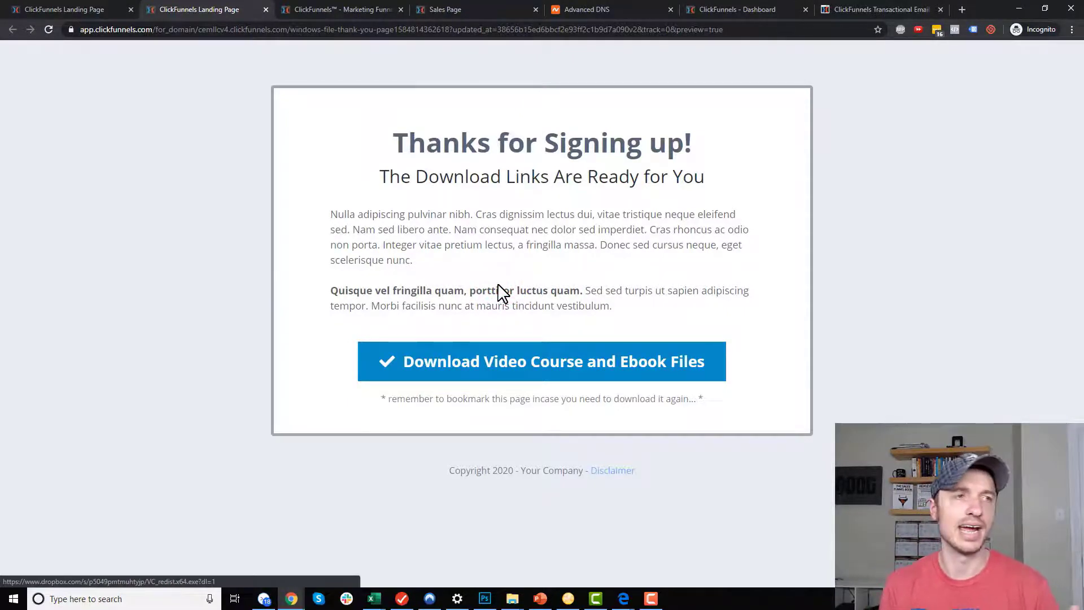
click(79, 8)
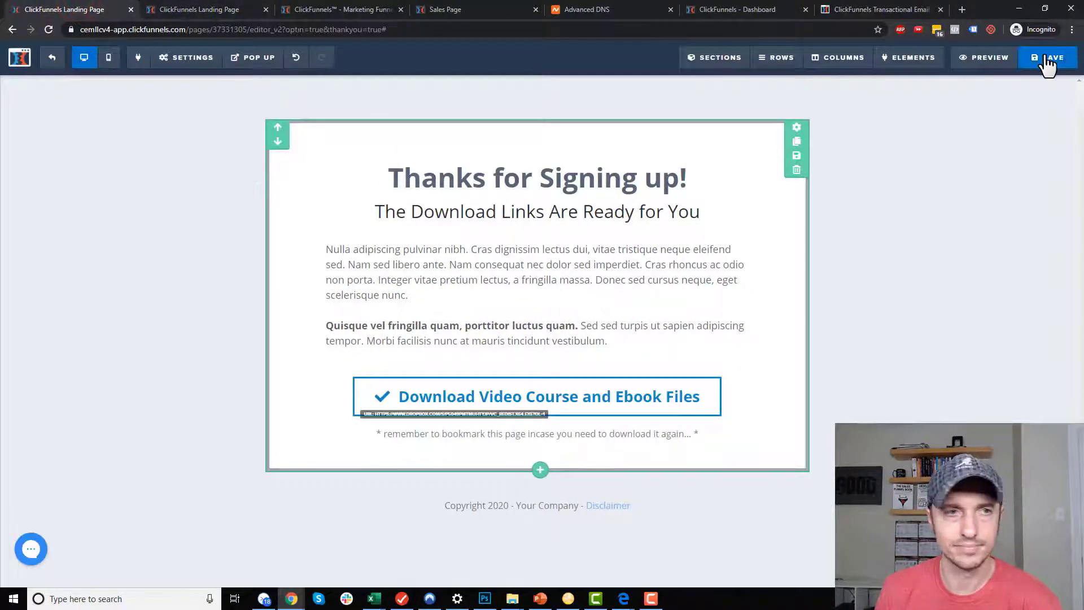
click(52, 57)
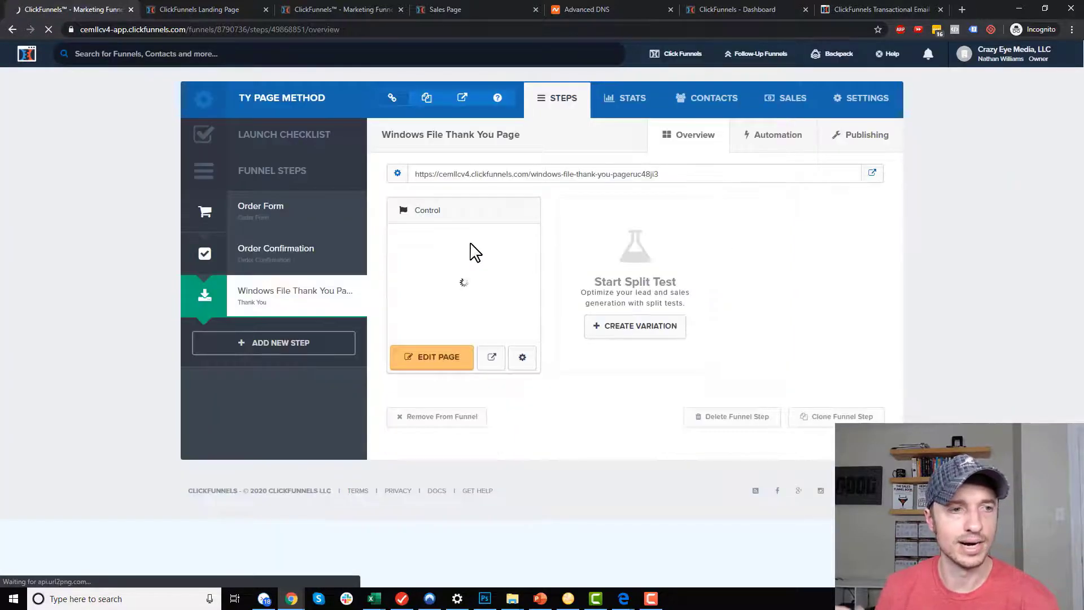
Point the Order Form's Windows File product fulfillment email to Windows File Thank You Page.
click(282, 213)
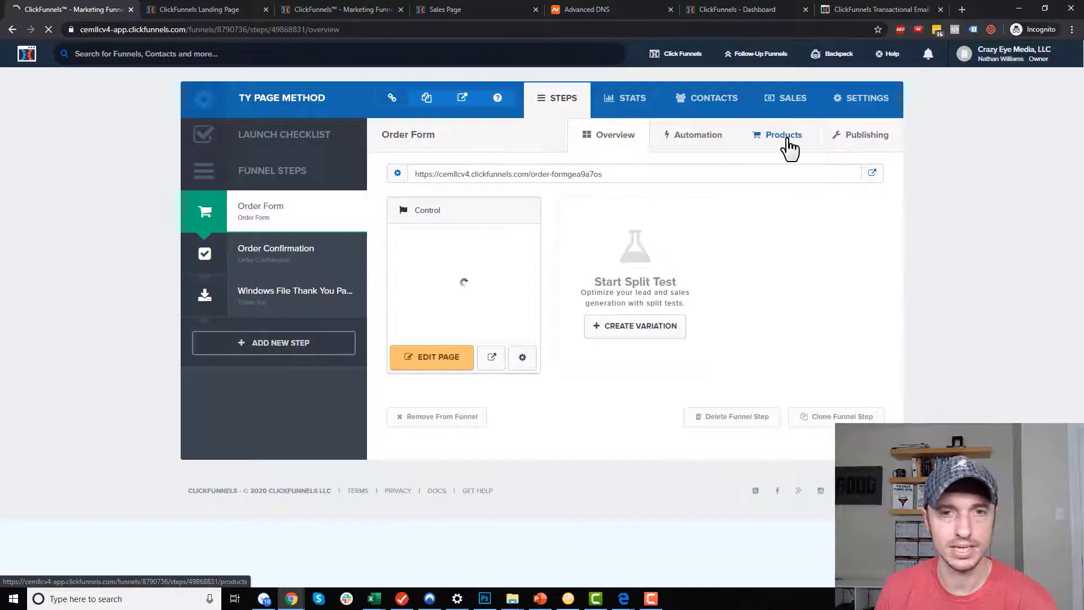
click(787, 139)
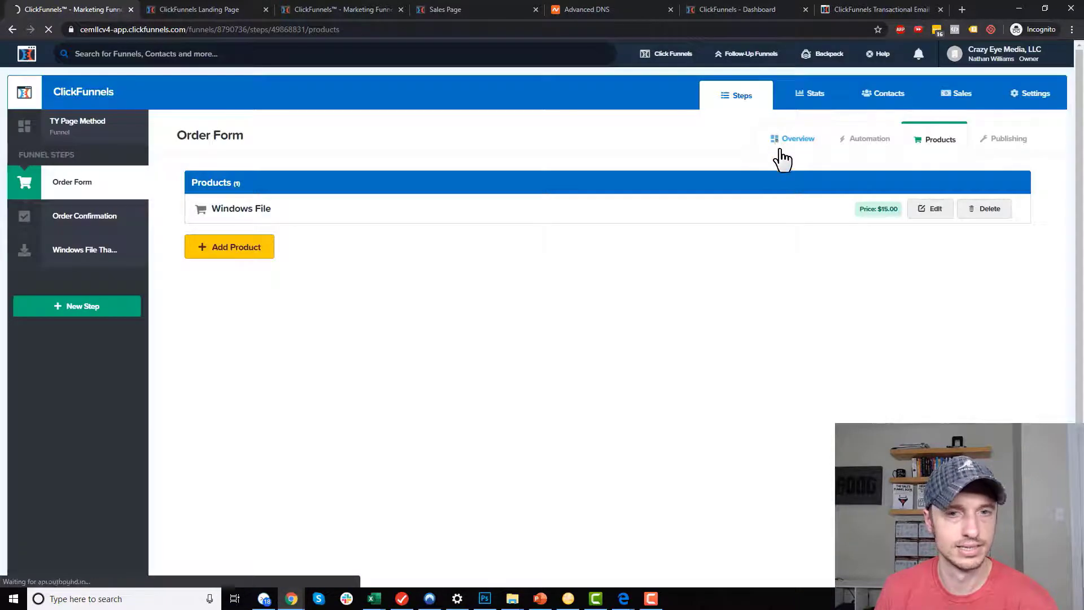
click(934, 210)
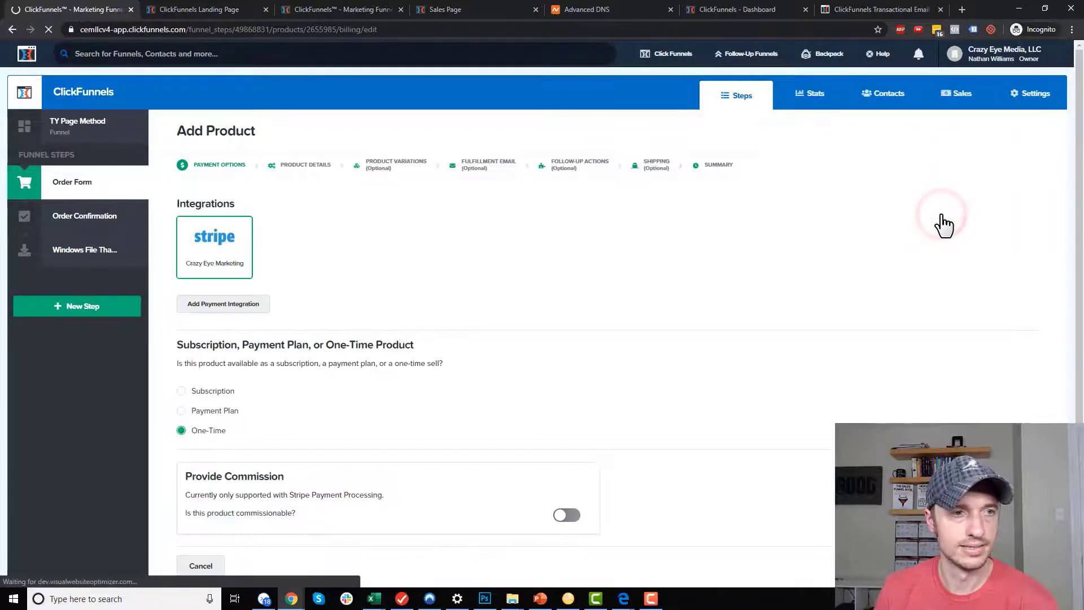
click(487, 168)
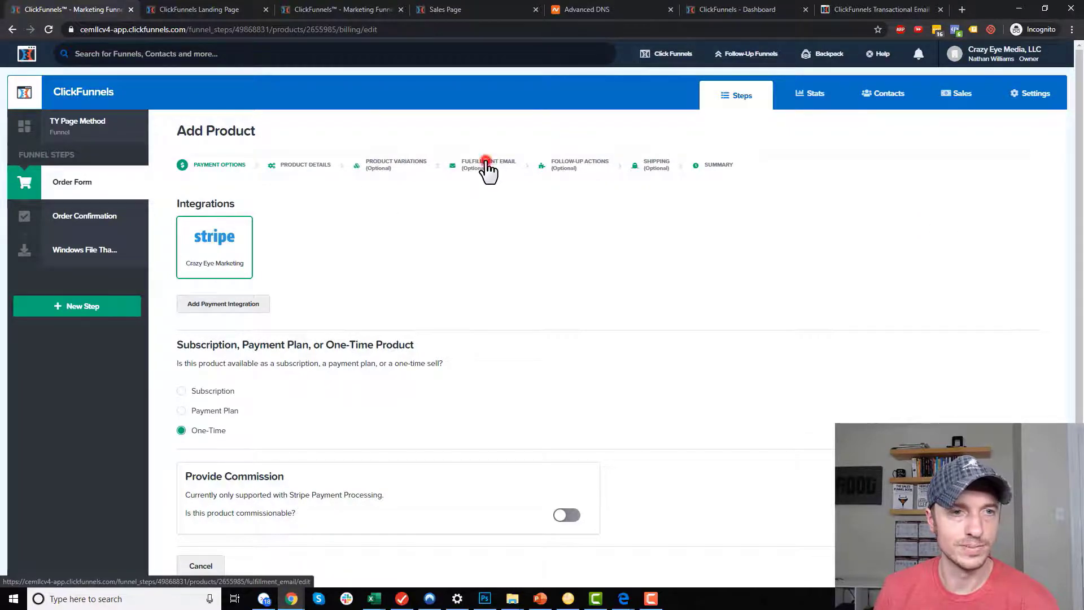
scroll(503, 271, down, 4)
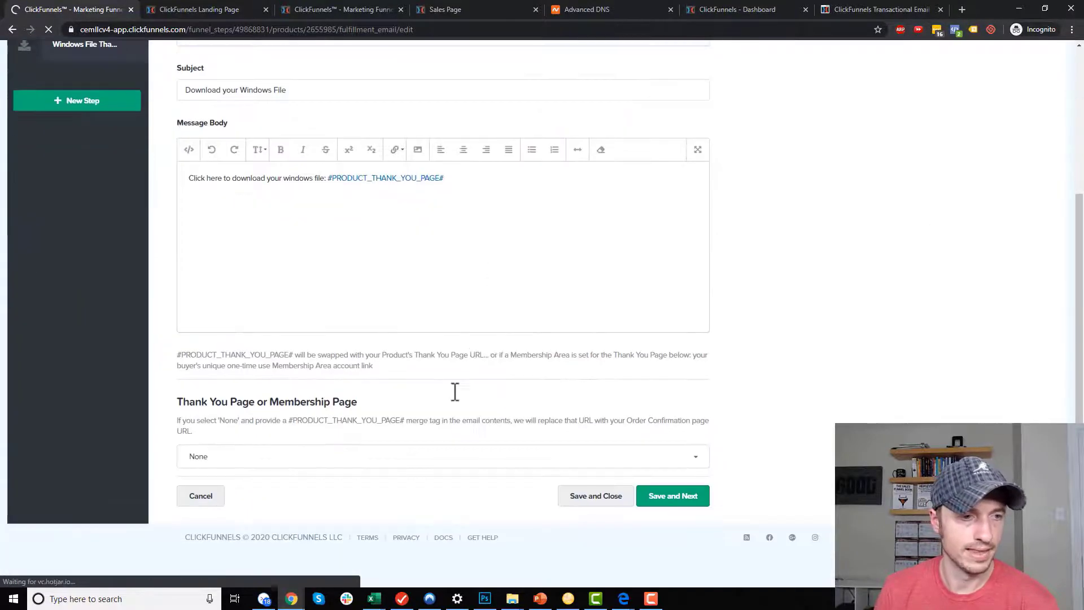
click(311, 453)
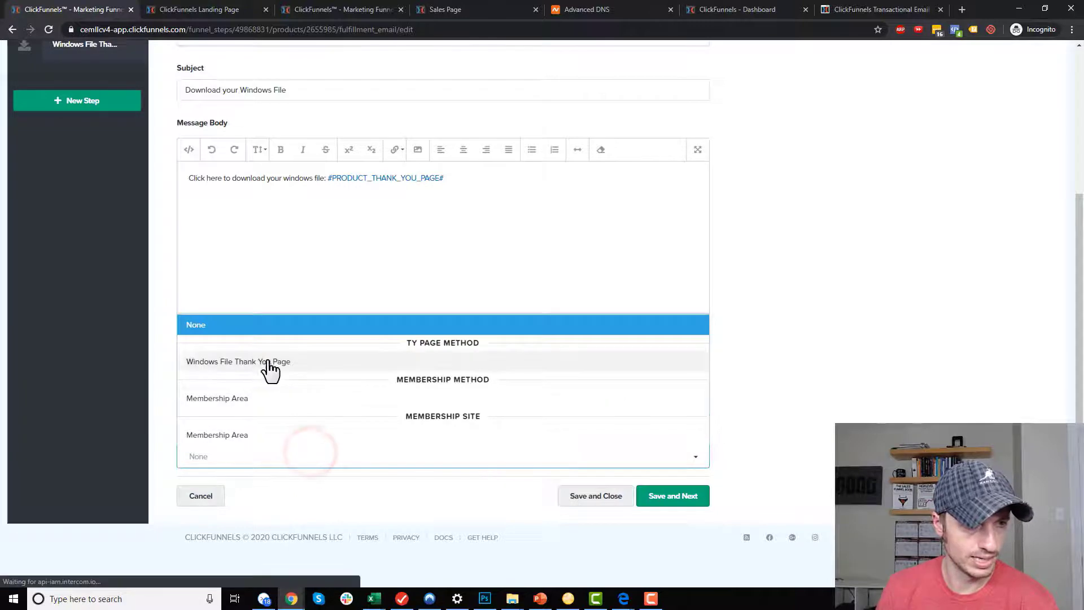
click(253, 363)
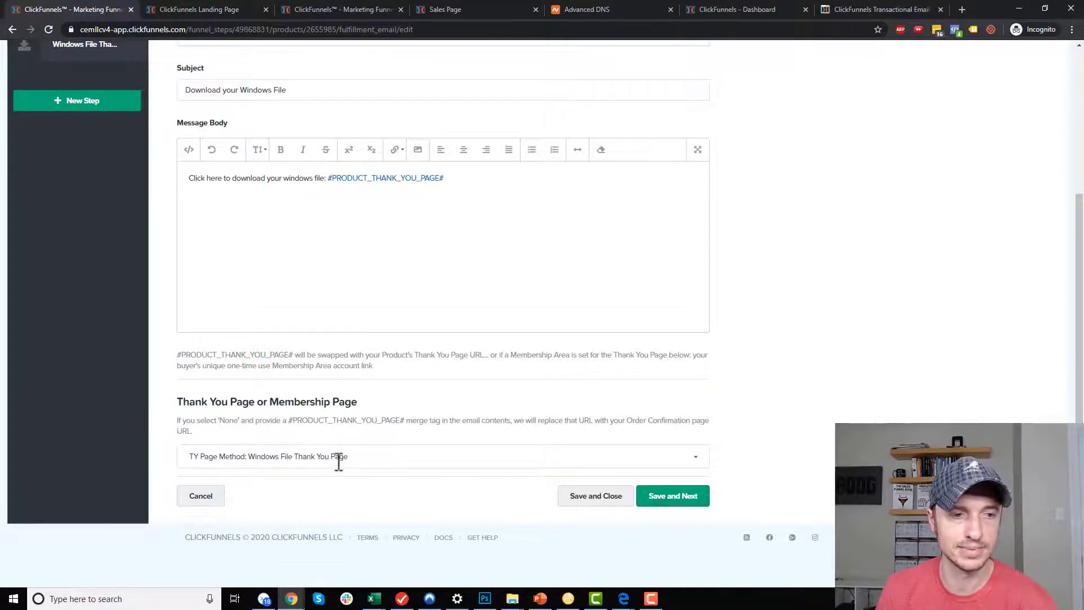
Review the #PRODUCT_THANK_YOU_PAGE# merge tag note, then save the fulfillment email and product.
drag(295, 354, 178, 356)
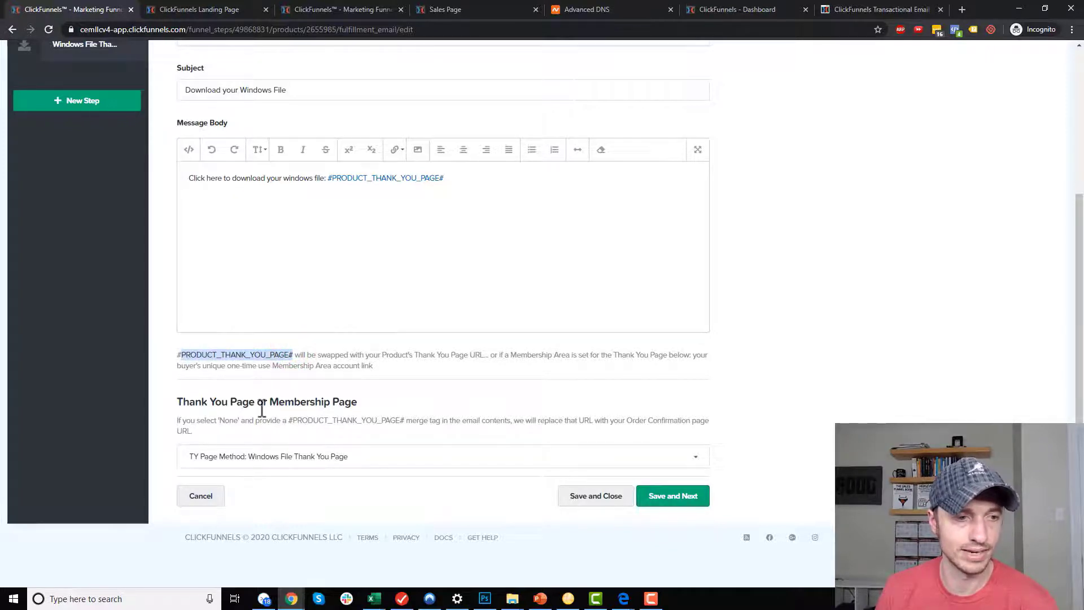
click(247, 356)
drag(292, 356, 171, 359)
click(186, 355)
scroll(243, 356, up, 2)
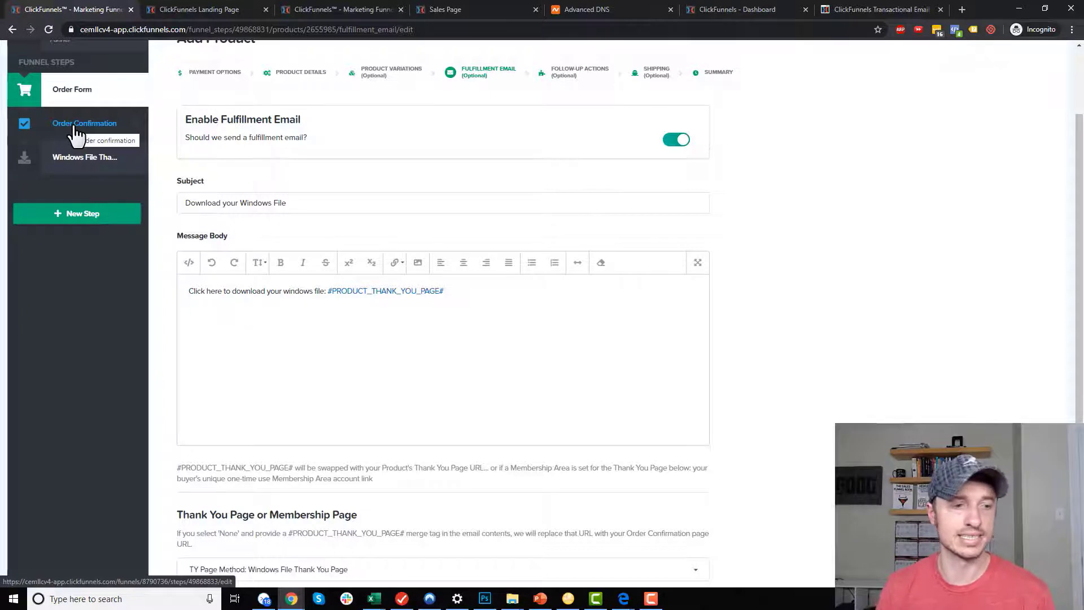
scroll(368, 477, down, 2)
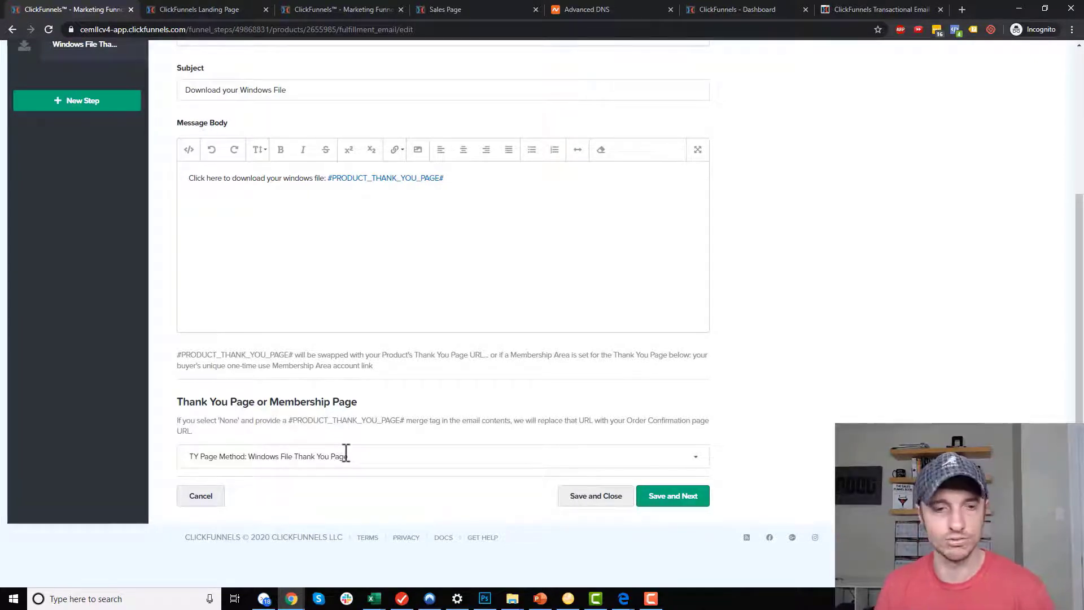
click(676, 502)
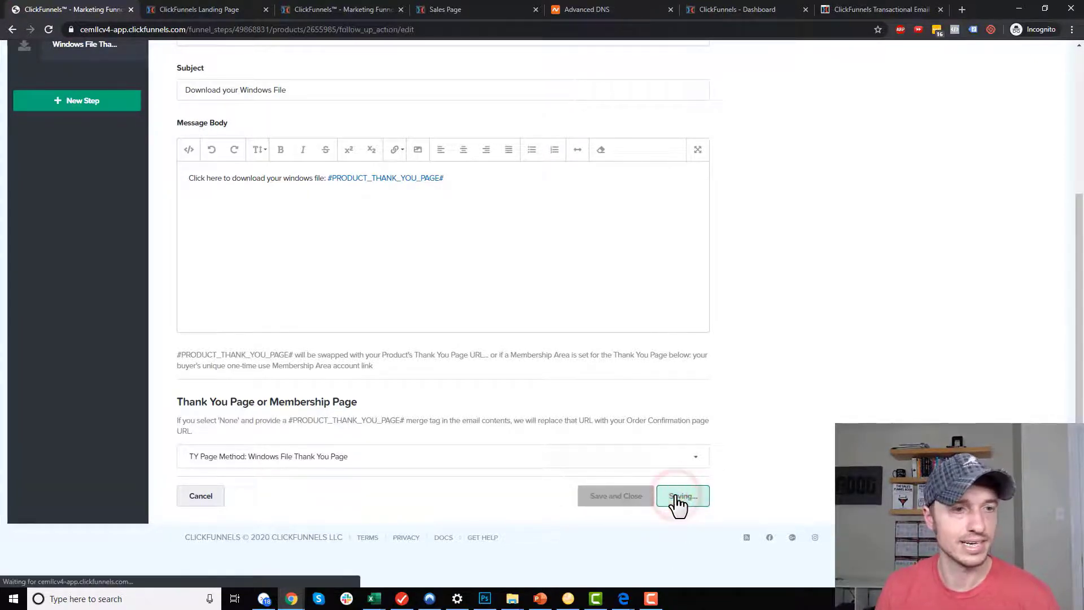
click(551, 288)
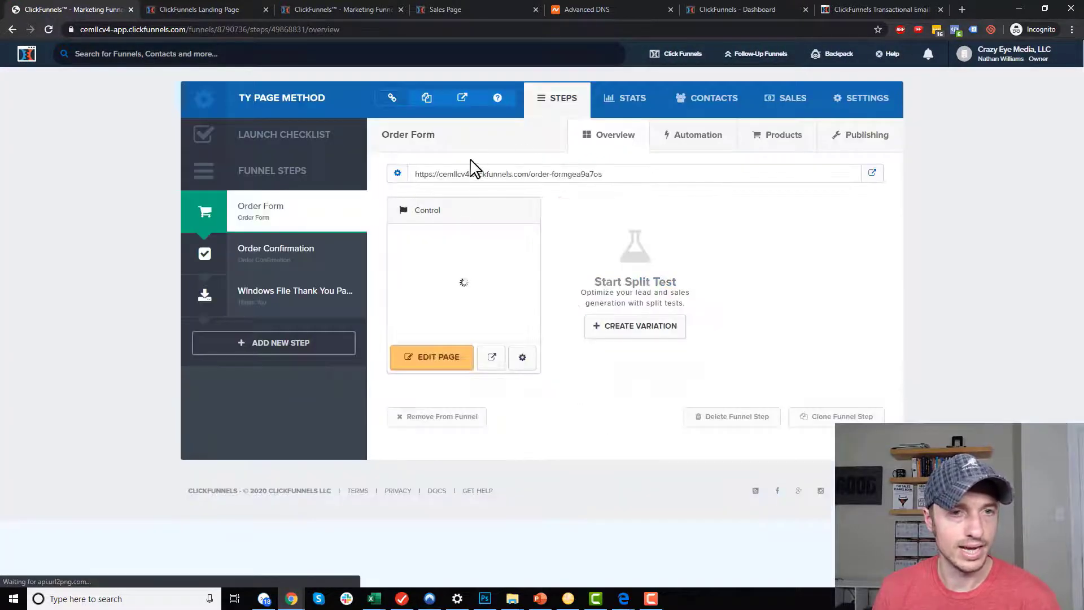
Turn on Stripe test mode with the Crazy Eye Marketing account and save the funnel settings.
click(854, 99)
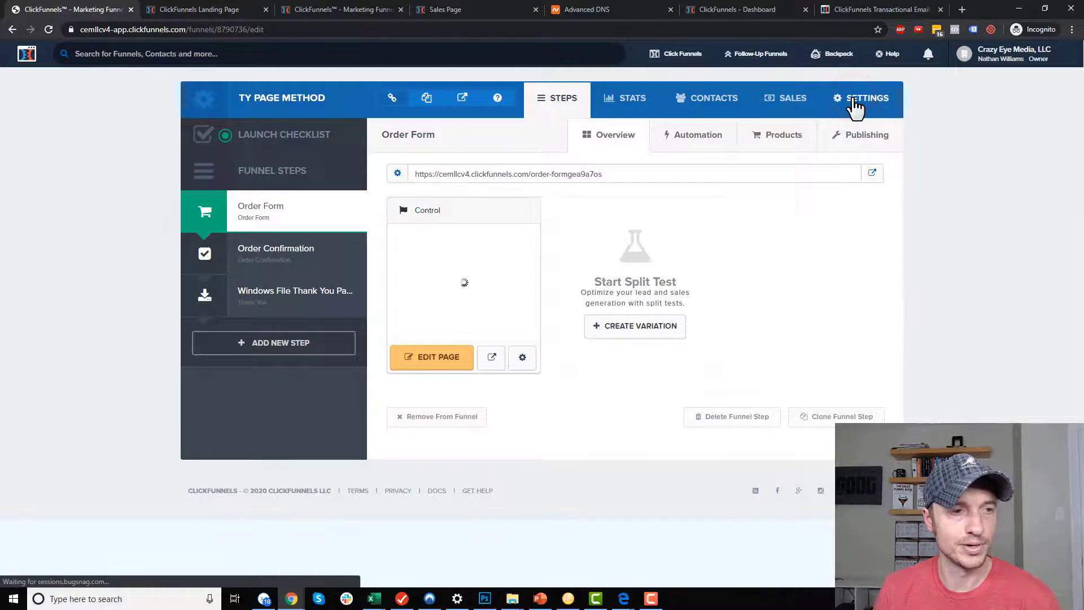
scroll(635, 270, down, 6)
click(521, 340)
click(579, 285)
click(565, 321)
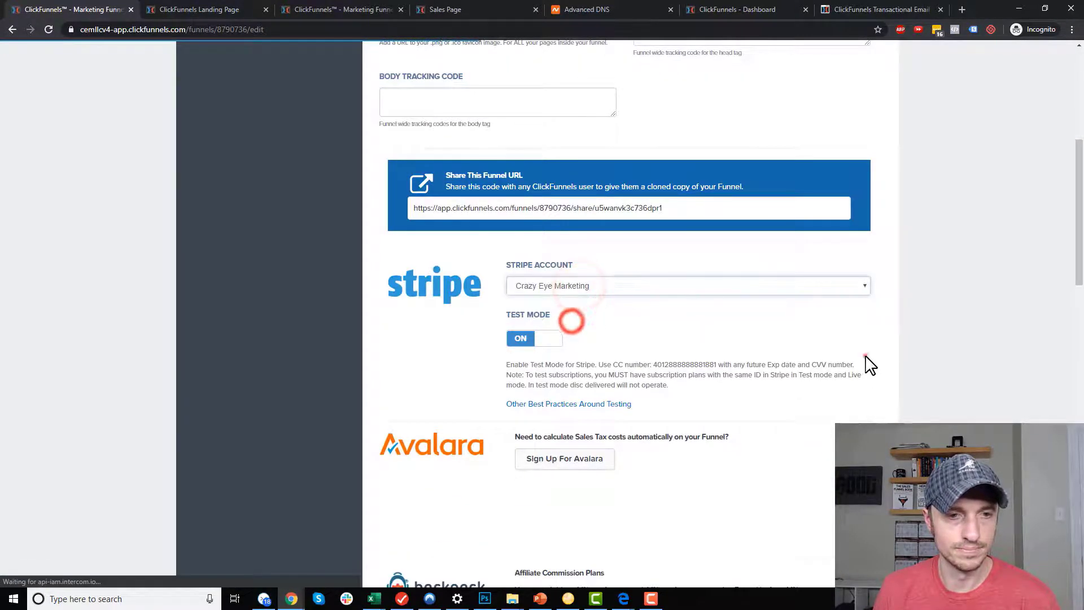
click(866, 360)
scroll(576, 367, down, 10)
scroll(576, 376, down, 4)
click(781, 497)
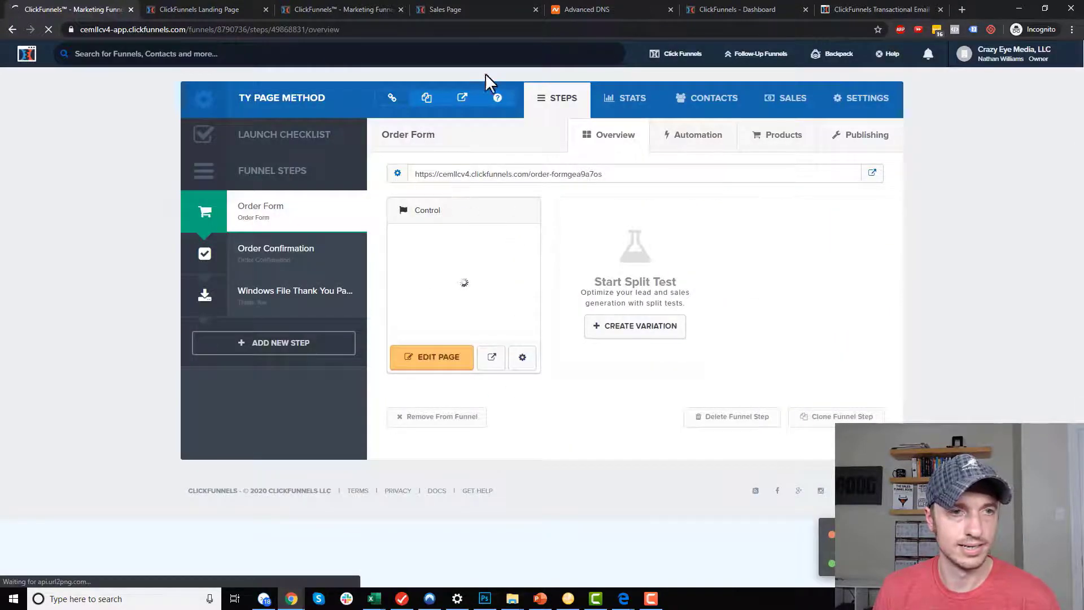
Copy the order form page's live URL and bring the Dropbox window forward.
click(426, 98)
mouse_move(624, 599)
click(687, 572)
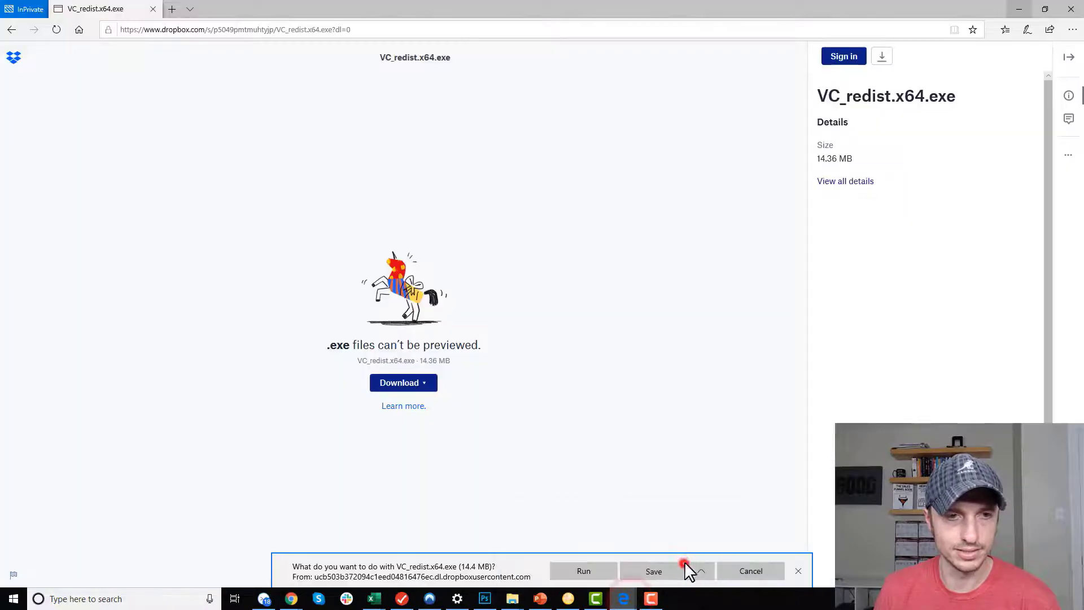
Close the Dropbox window and load the copied order form URL in a new InPrivate window.
click(1071, 9)
click(624, 599)
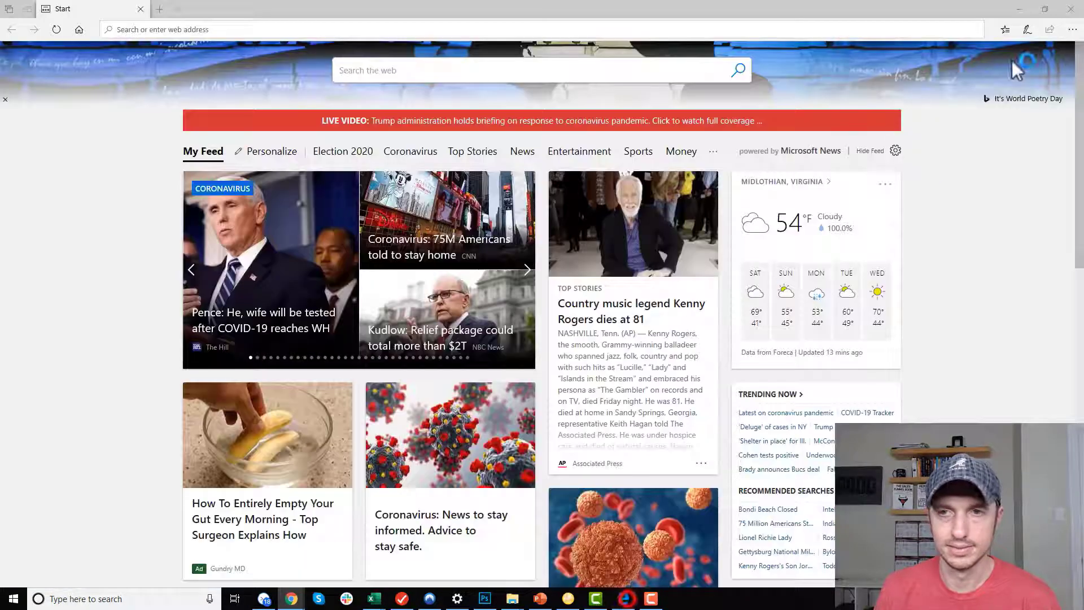
click(1071, 30)
key(ctrl+shift+p)
click(546, 28)
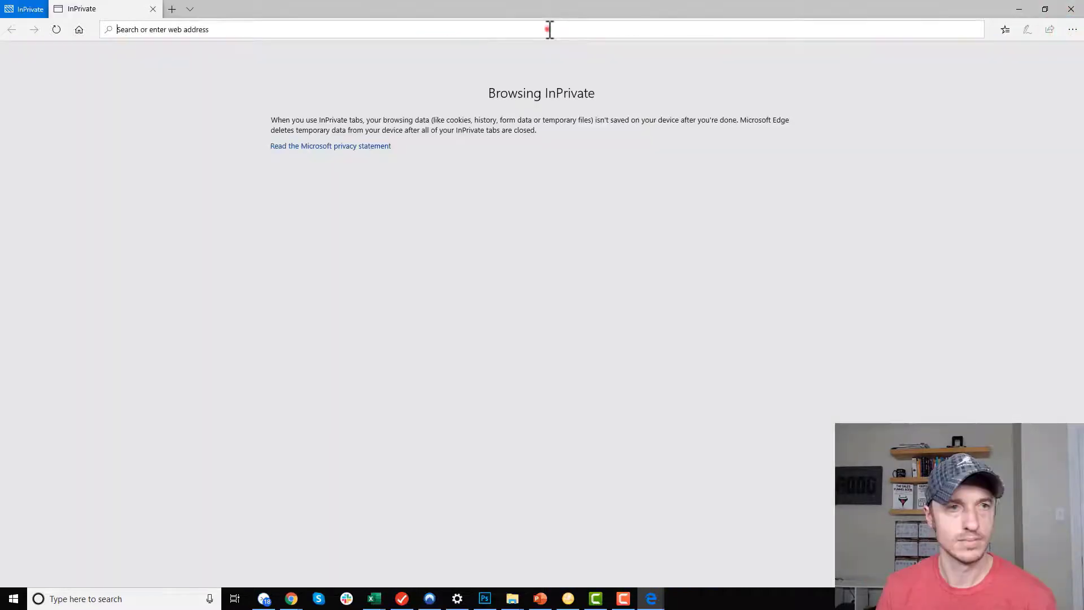
key(ctrl+v)
key(Return)
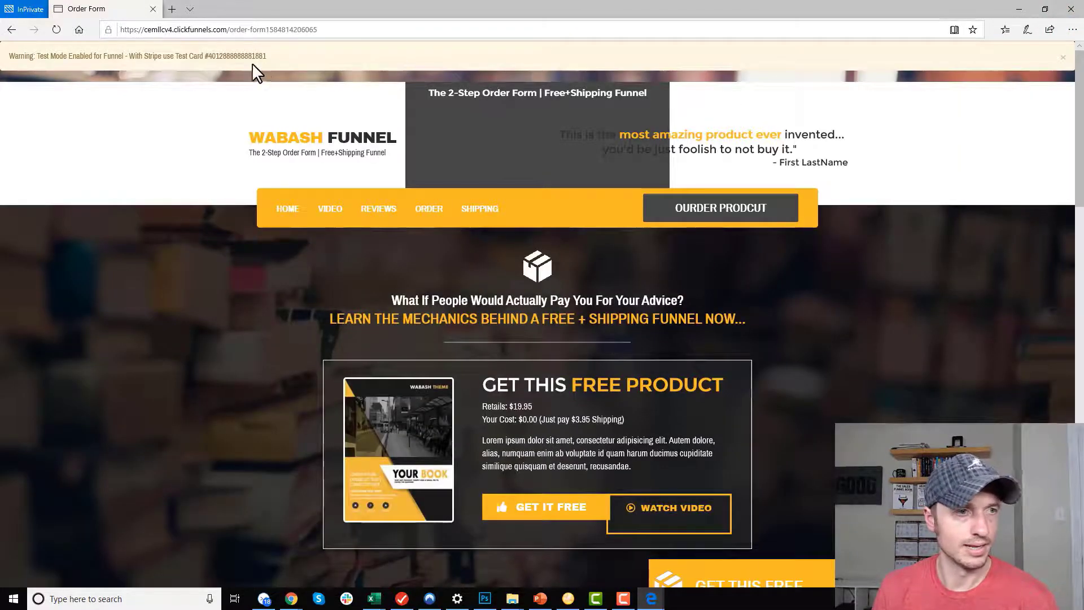
Complete a test checkout with a dummy buyer name, test the thank-you page download, then minimize.
scroll(878, 251, down, 10)
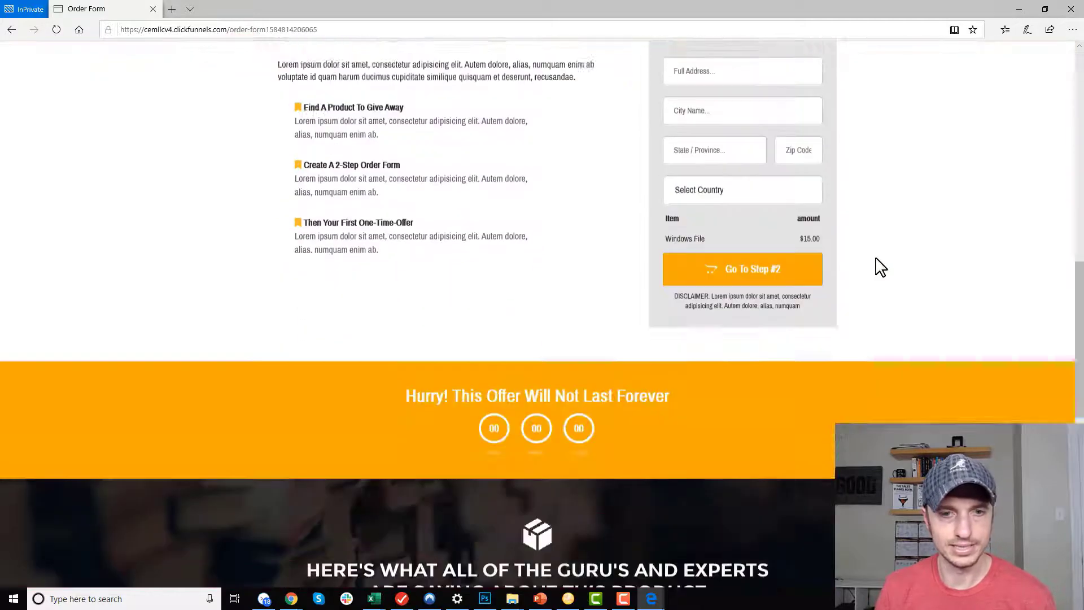
scroll(820, 248, up, 2)
click(750, 95)
text(fdsjfdsa)
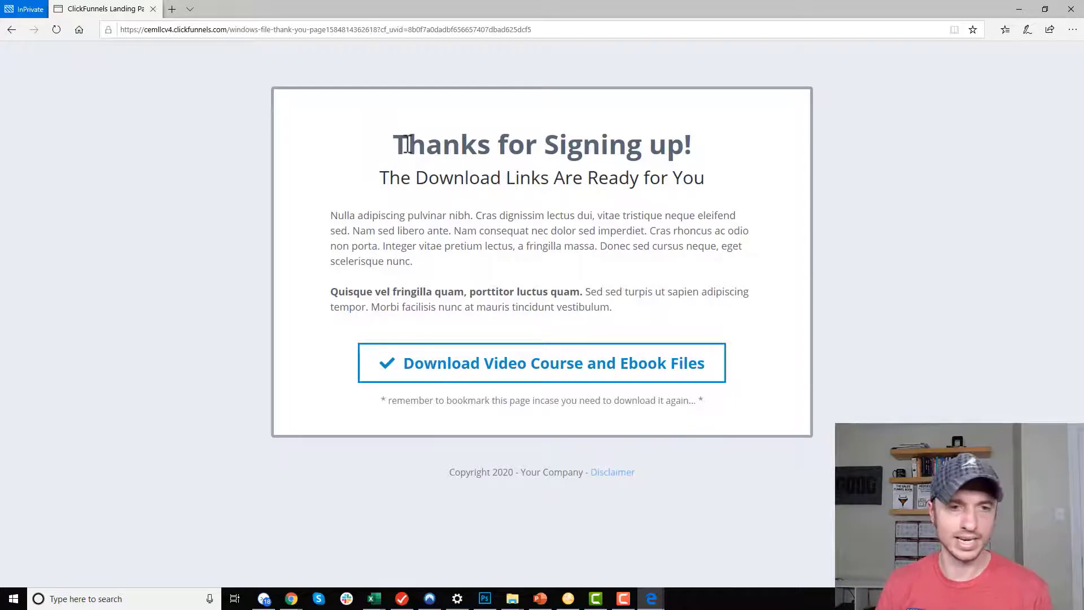
click(572, 375)
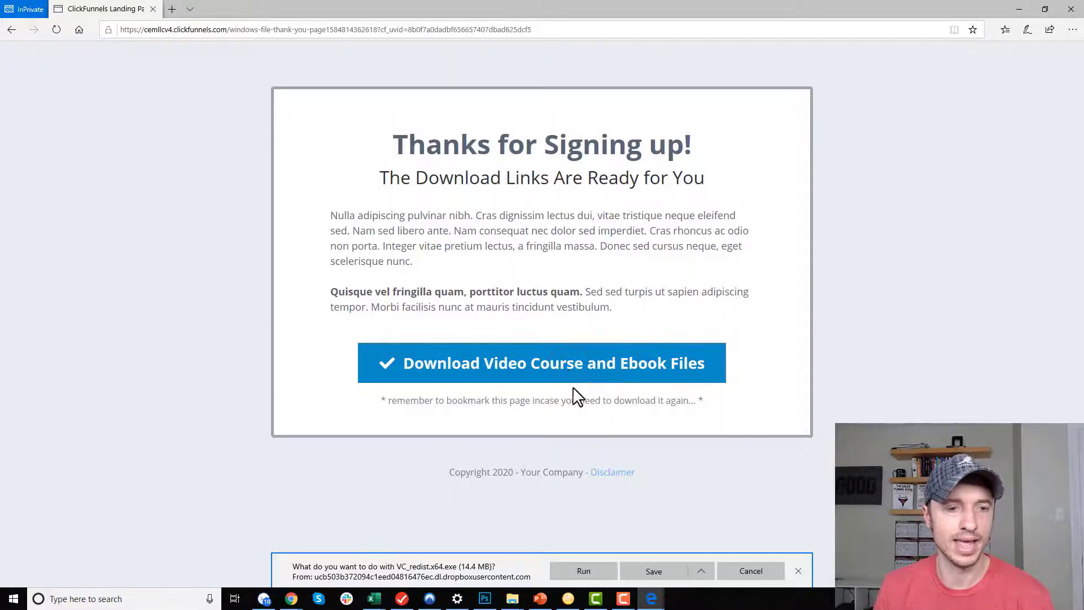
click(798, 571)
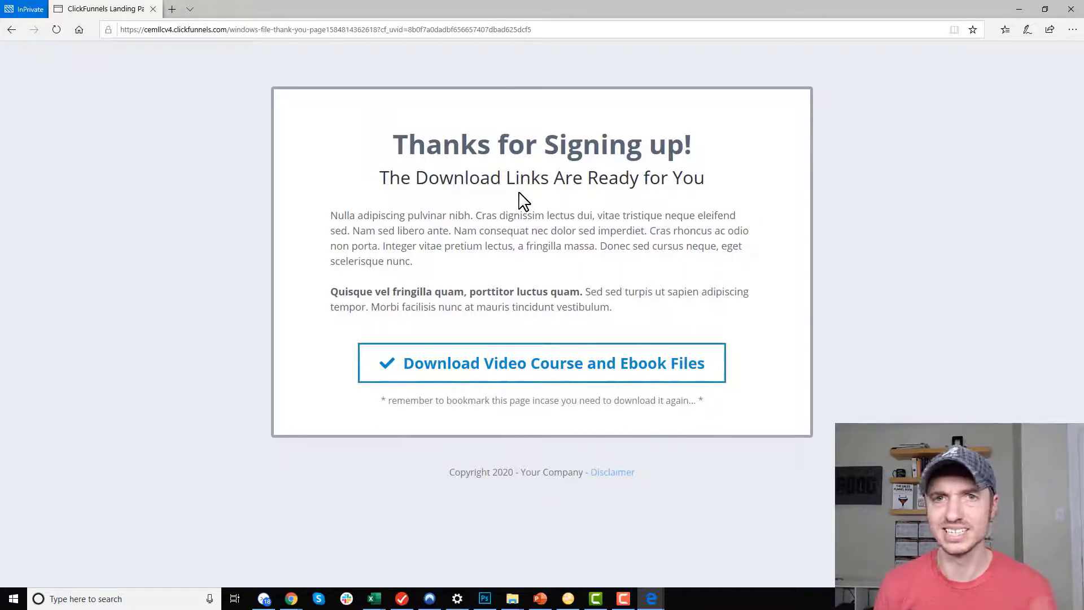
click(1018, 9)
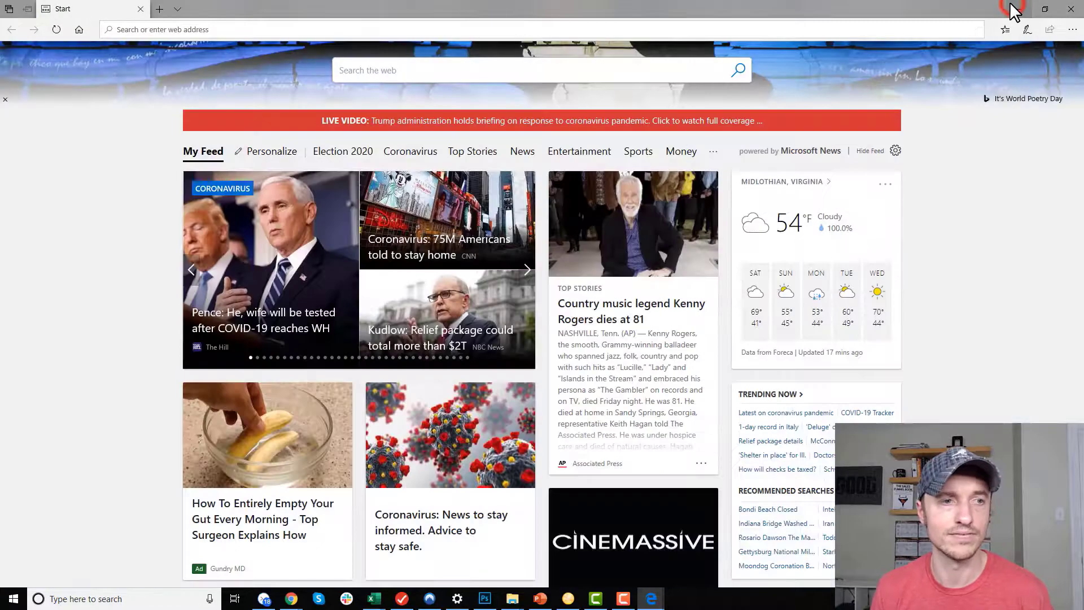
Return to ClickFunnels and add an OTO step using the first One Click Upsell template.
click(291, 599)
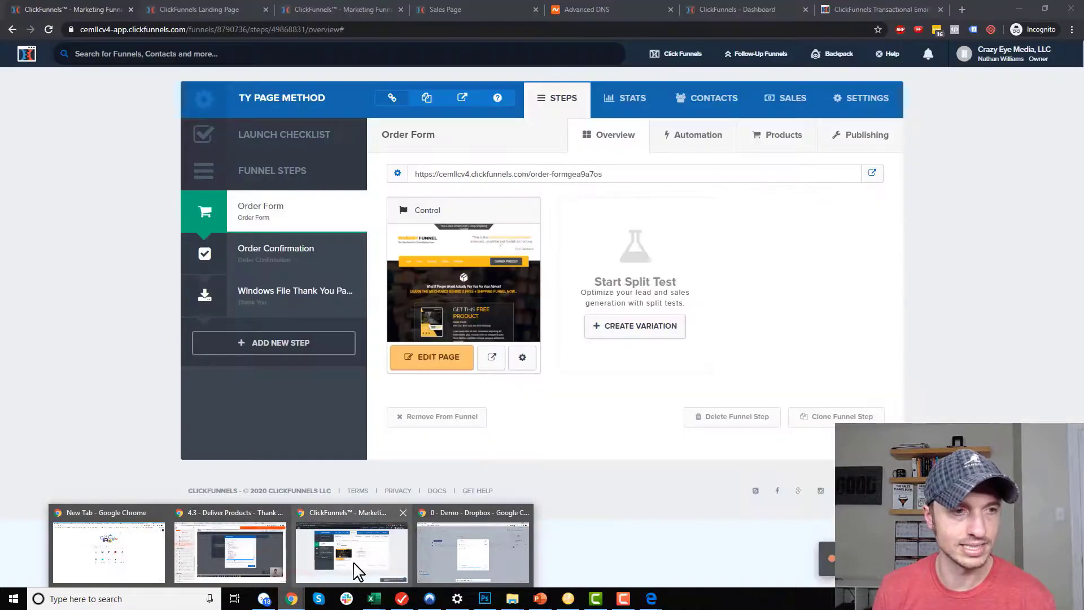
click(355, 569)
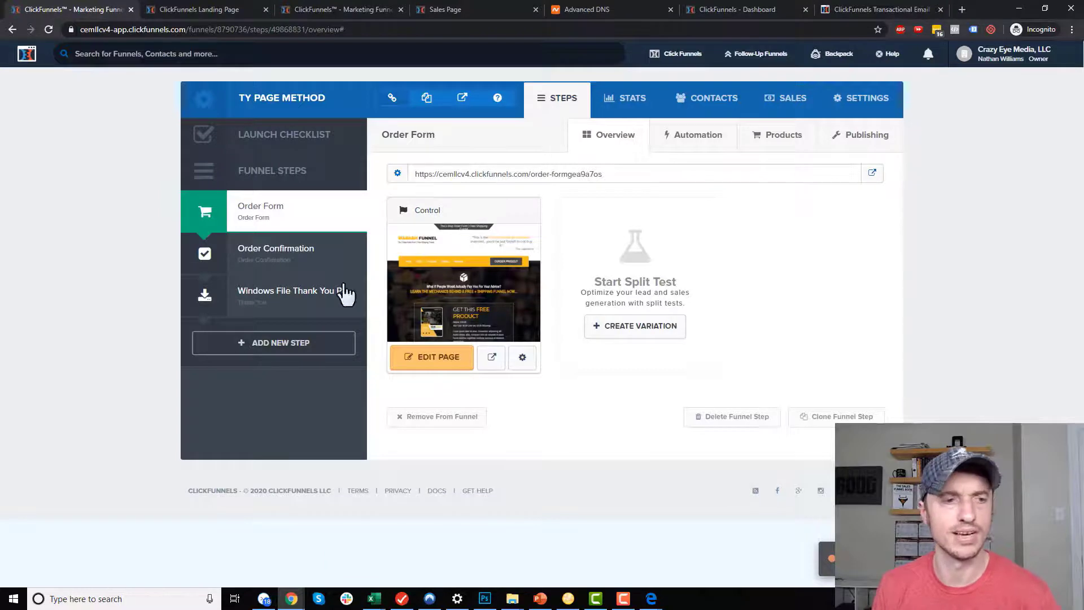
click(284, 346)
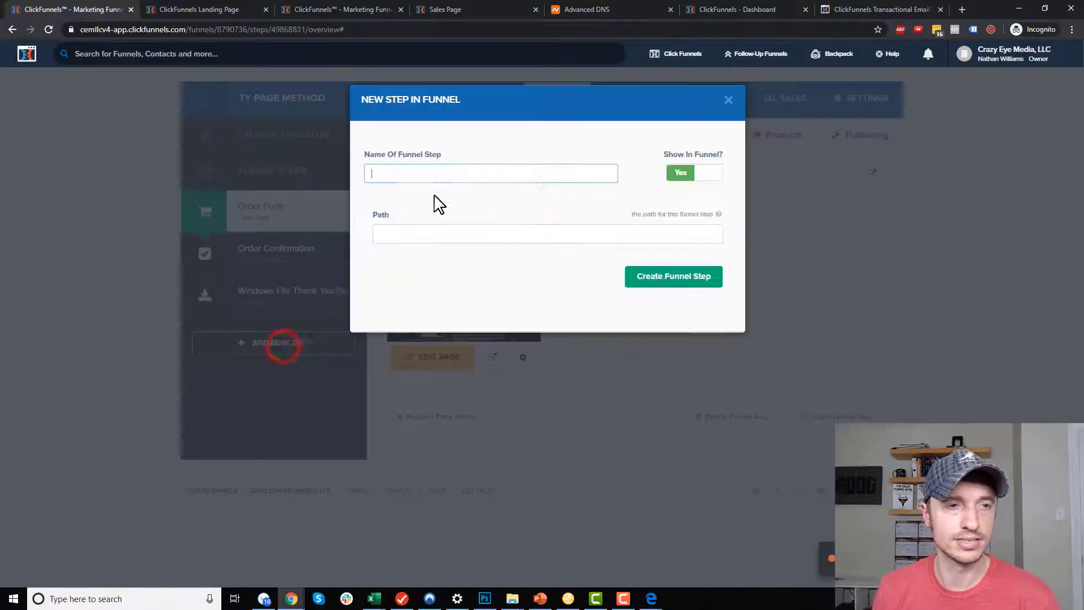
click(458, 177)
text(OTO)
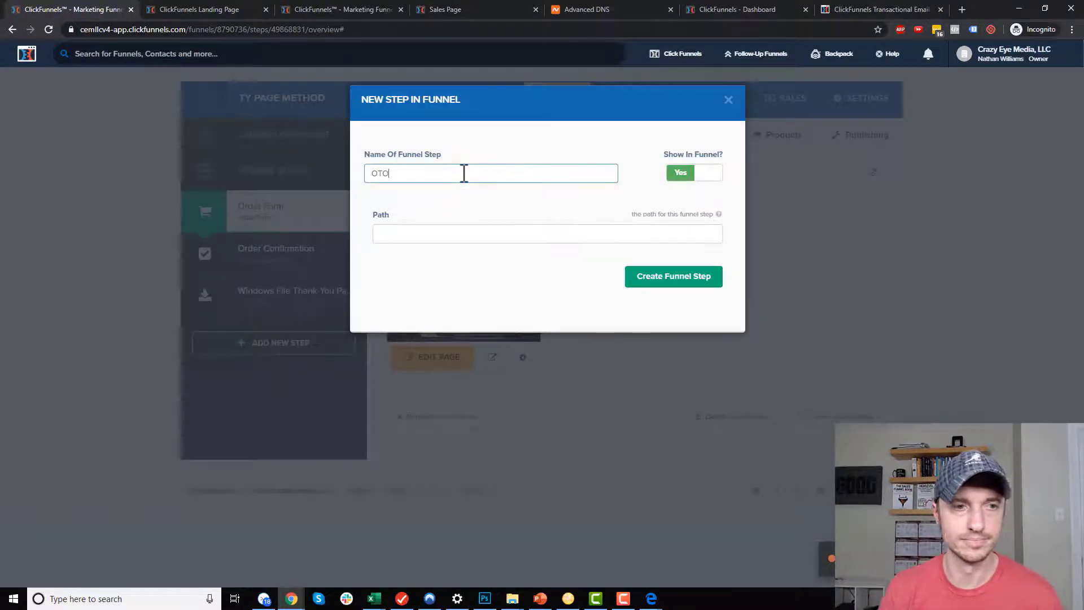
click(698, 274)
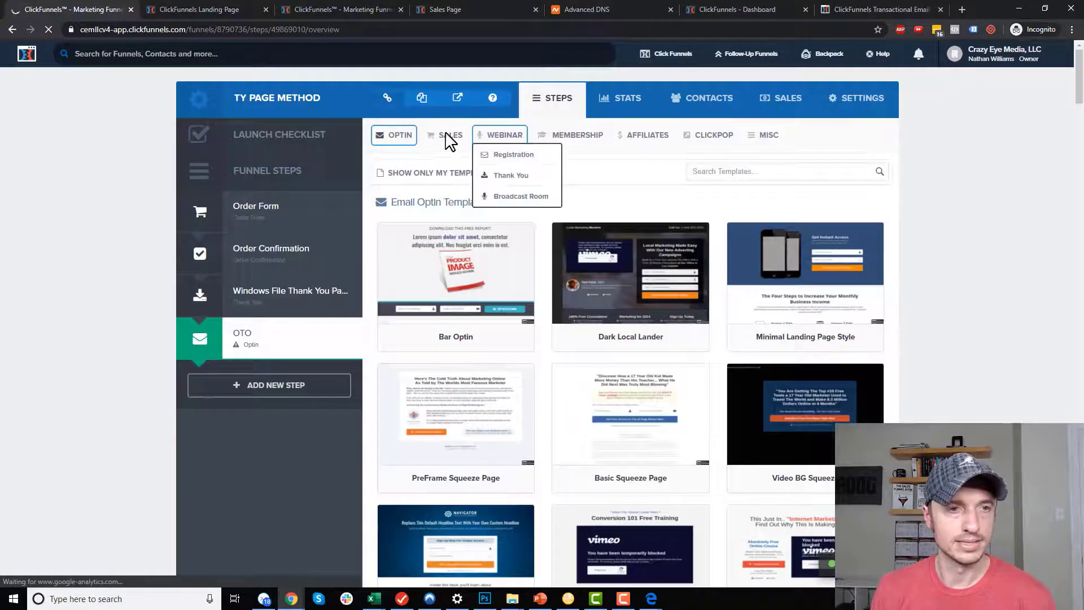
mouse_move(450, 138)
click(476, 218)
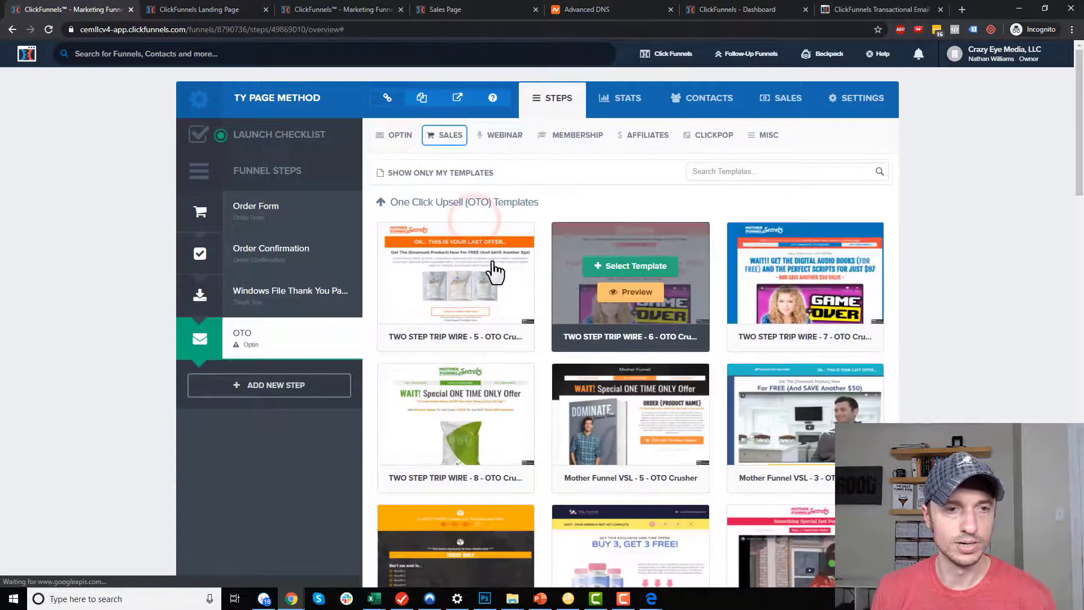
click(458, 264)
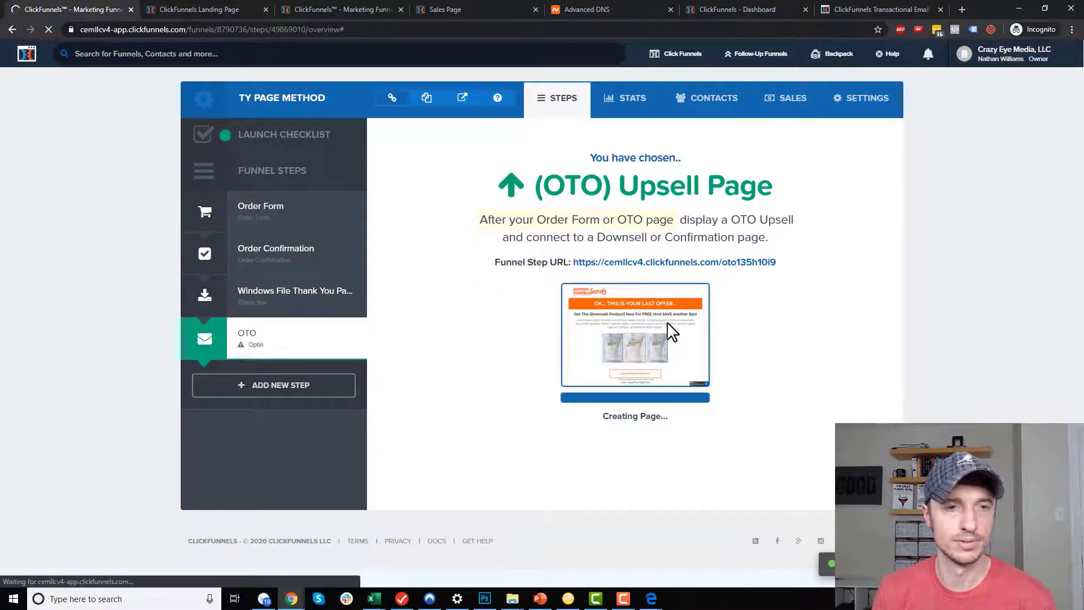
Add a one-time Stripe product named OTO Product at 20 USD to the OTO step and save it.
click(783, 139)
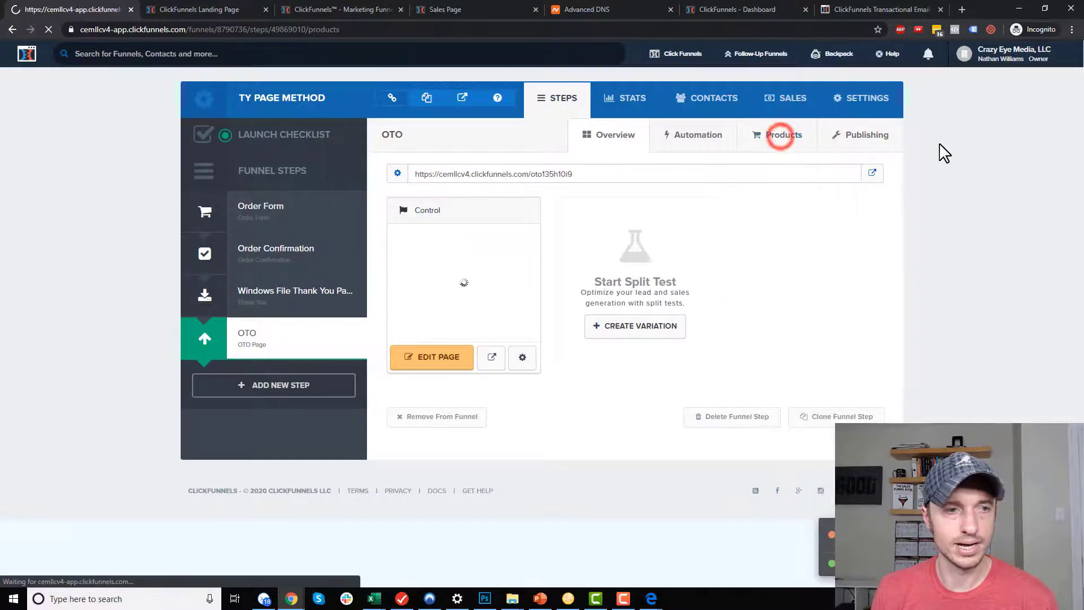
click(215, 237)
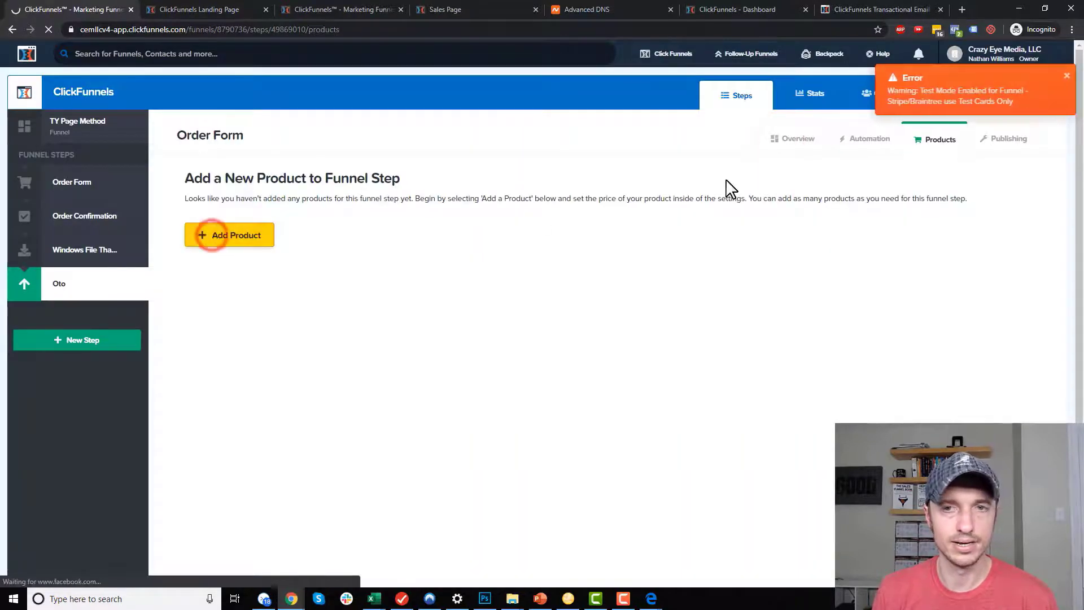
click(215, 237)
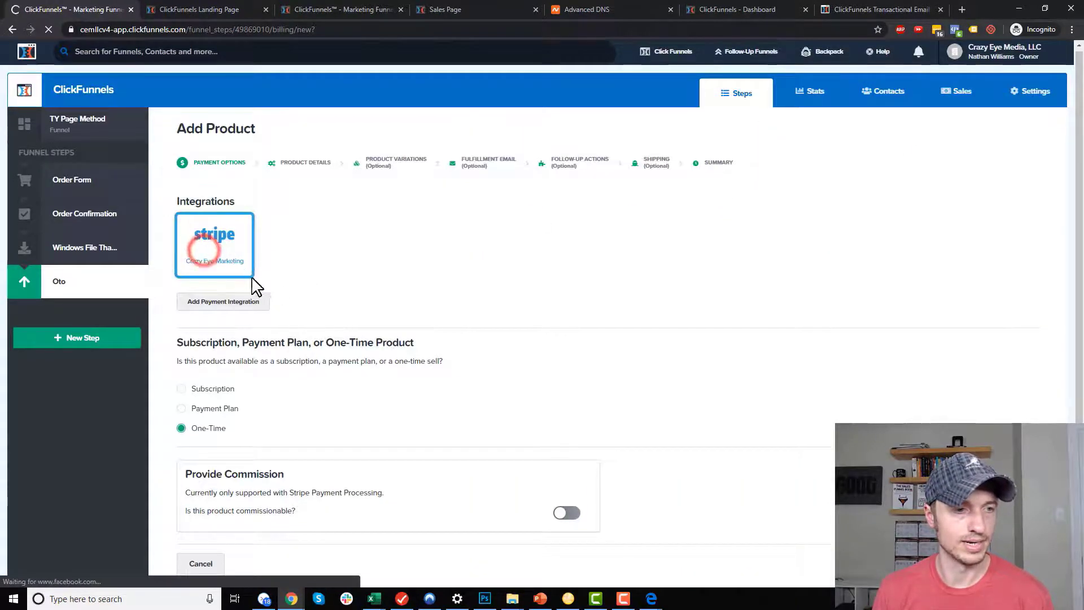
scroll(252, 281, down, 1)
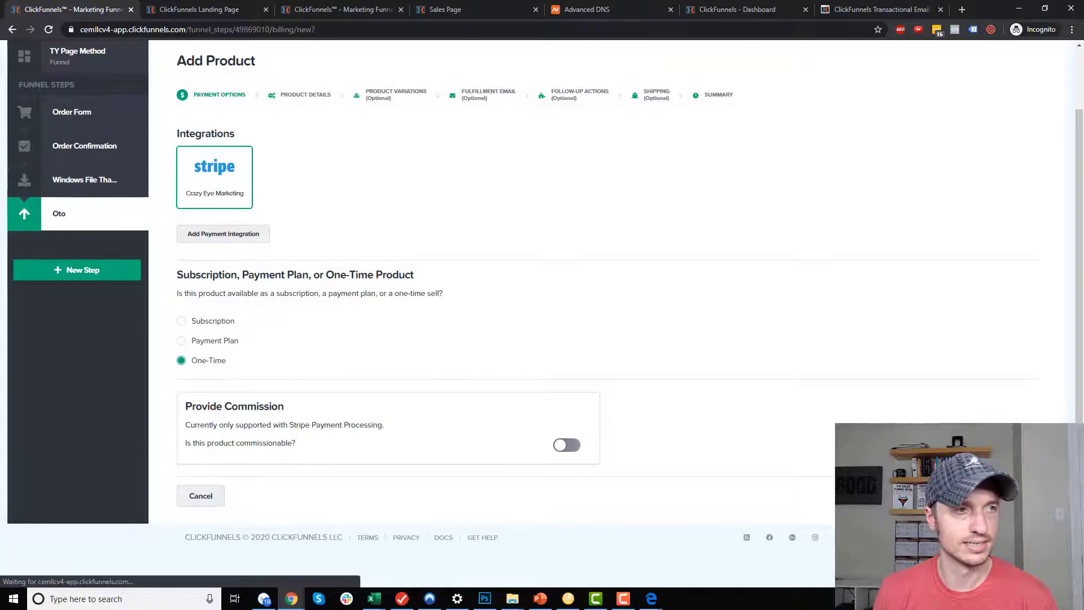
drag(354, 230, 4, 222)
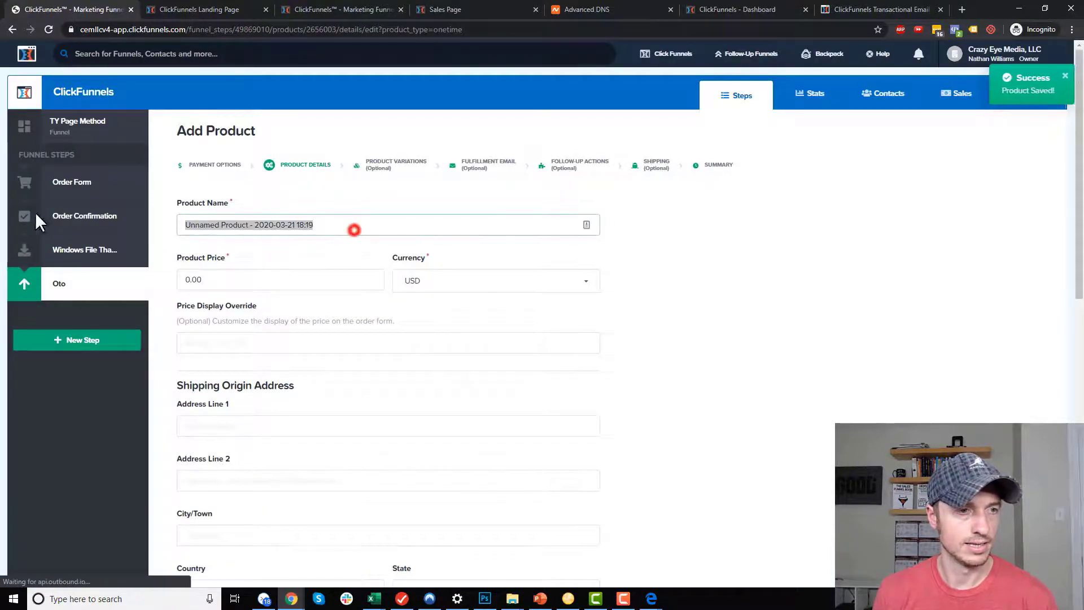
text(OTO Product)
key(Tab)
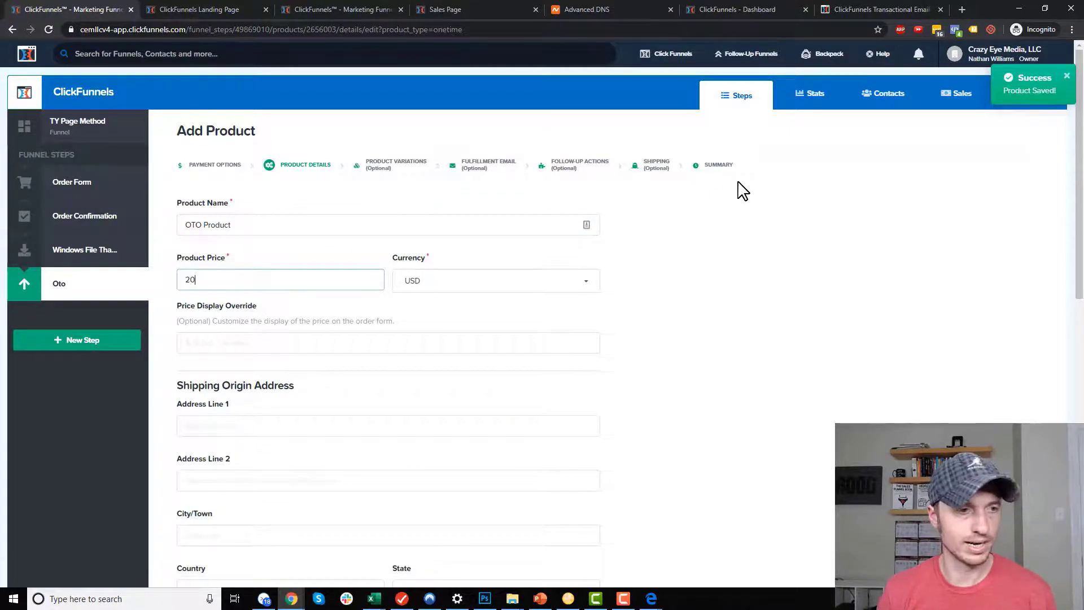
scroll(326, 263, down, 10)
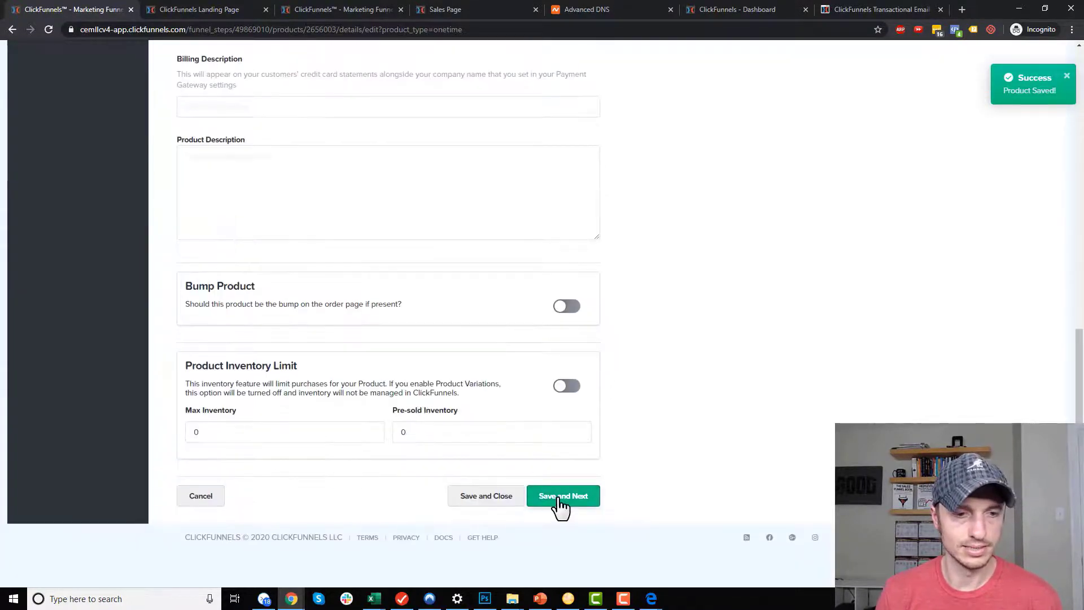
click(512, 506)
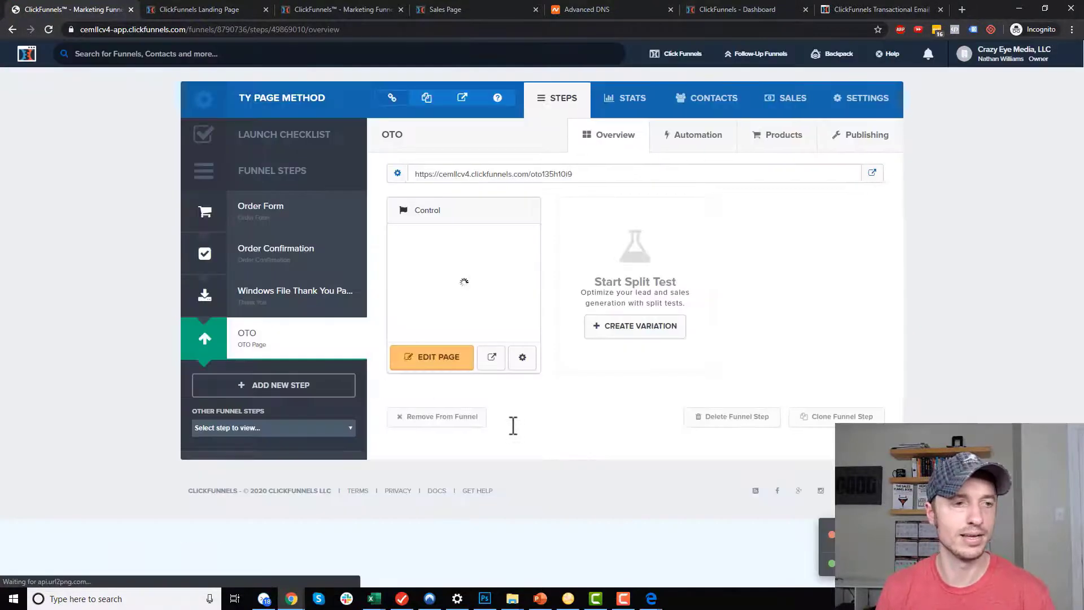
Move the OTO step directly after Order Form and open the OTO Product Thank You Page step.
drag(254, 347, 273, 257)
drag(249, 307, 273, 242)
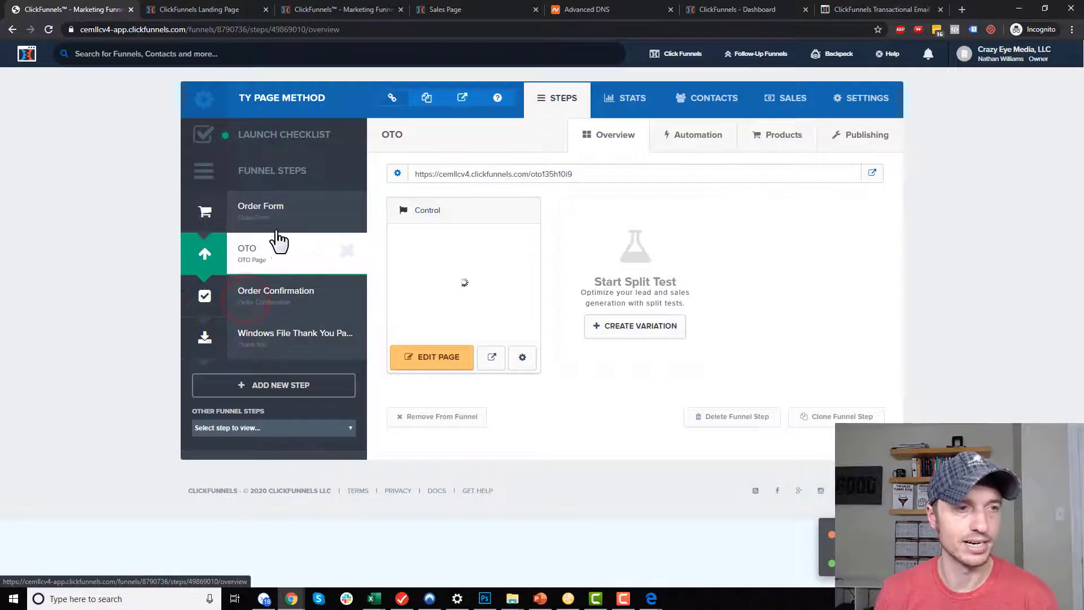
click(281, 427)
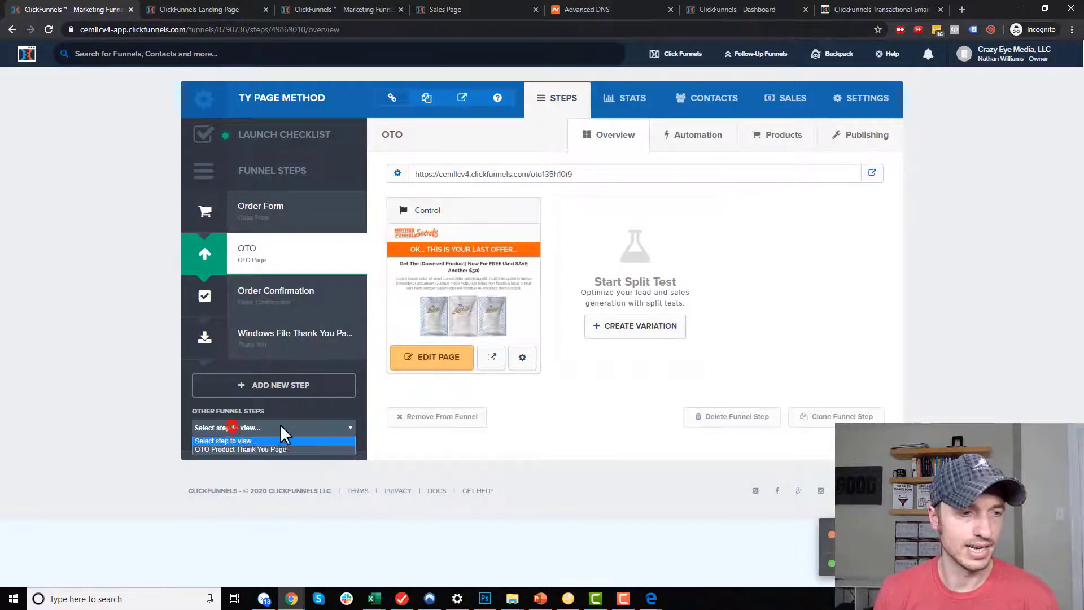
click(249, 449)
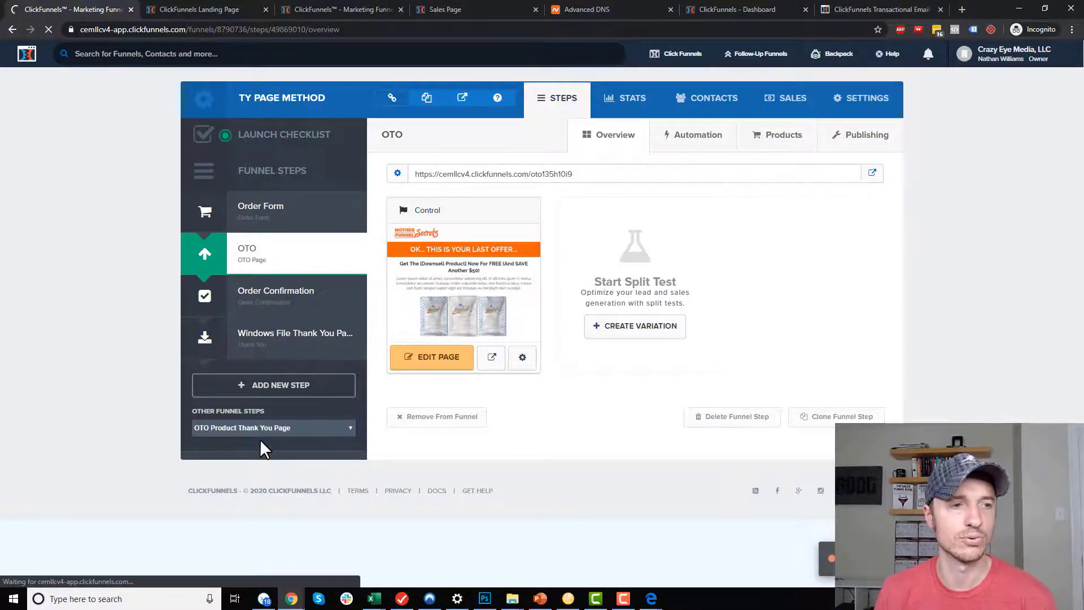
Build the OTO Product Thank You Page from the "You're Almost IN!" template and add it to the funnel.
mouse_move(477, 271)
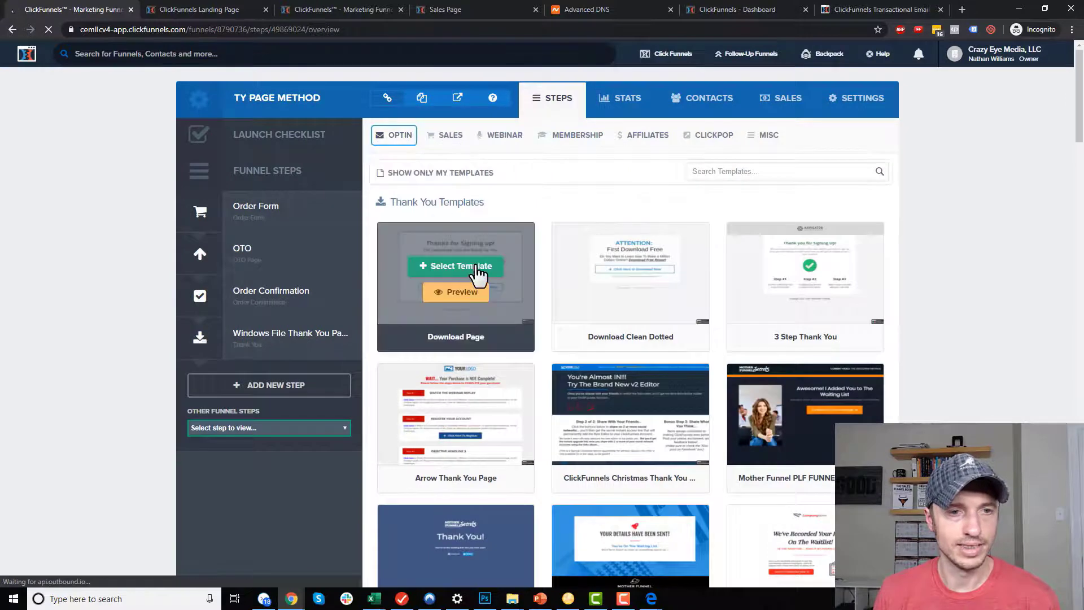
scroll(728, 339, down, 3)
mouse_move(619, 247)
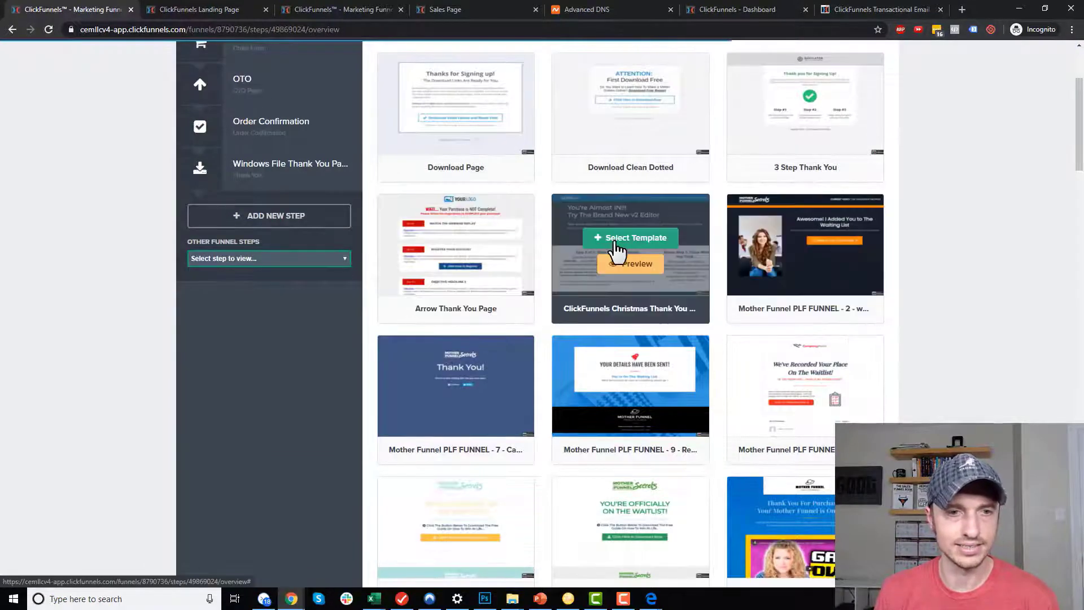
click(643, 247)
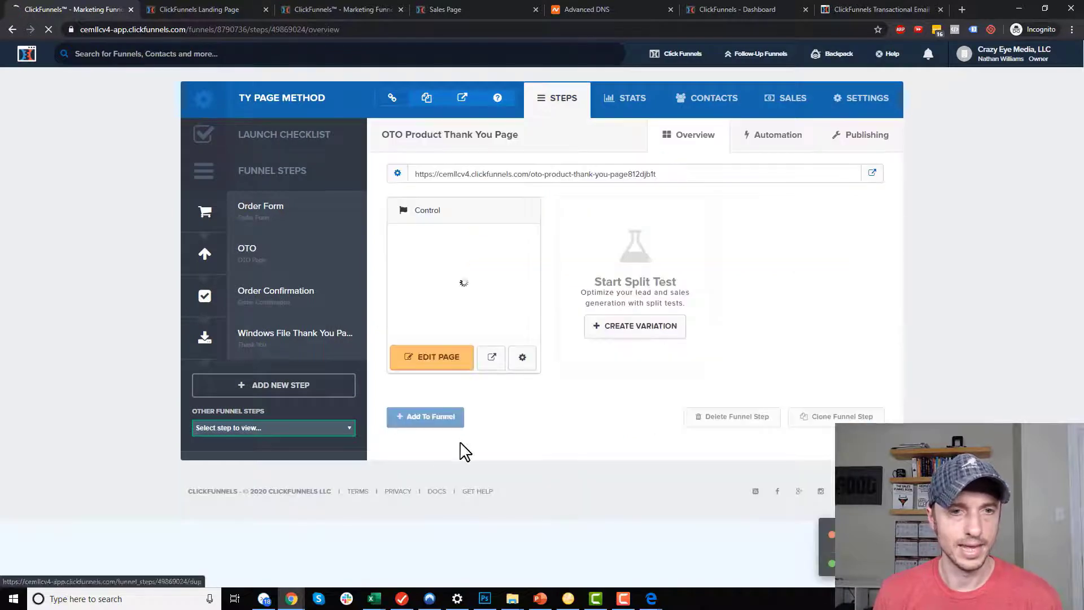
click(423, 418)
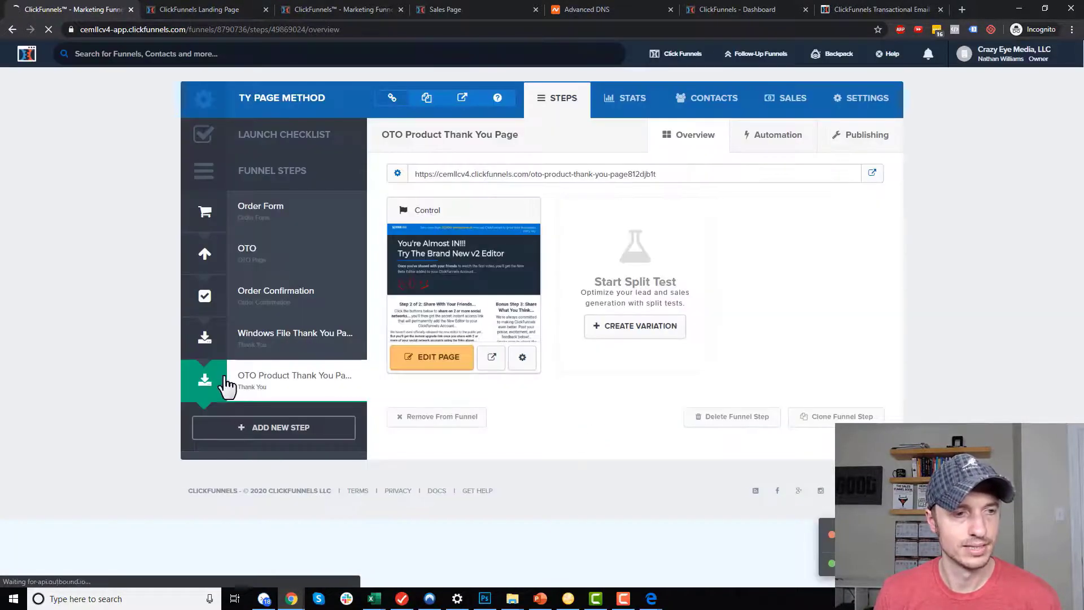
click(267, 244)
click(782, 135)
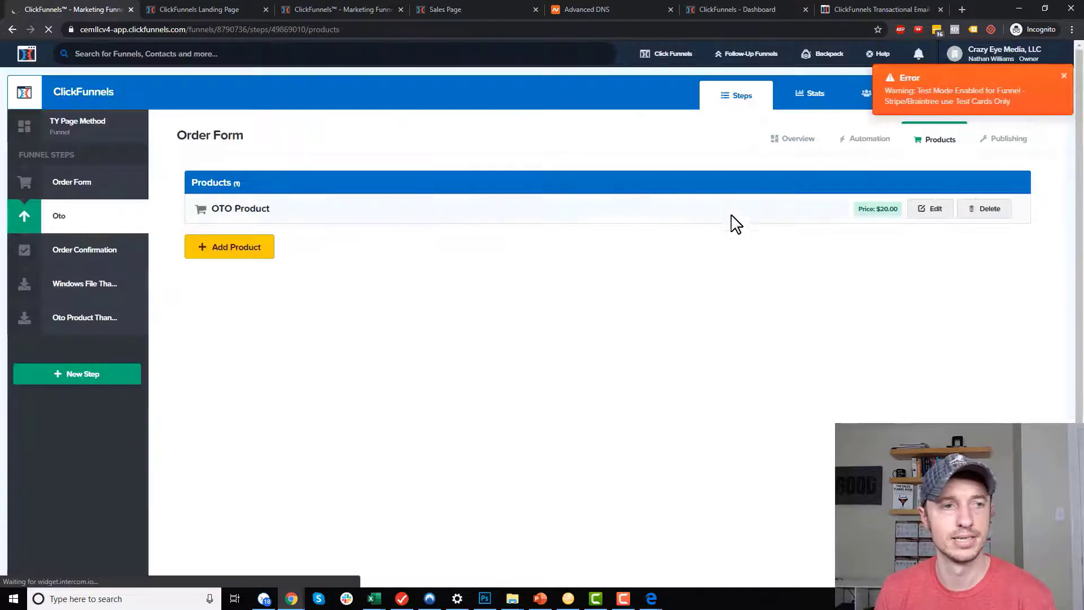
Enable the OTO Product's fulfillment email with the subject 'Access your OTO Product'.
click(925, 213)
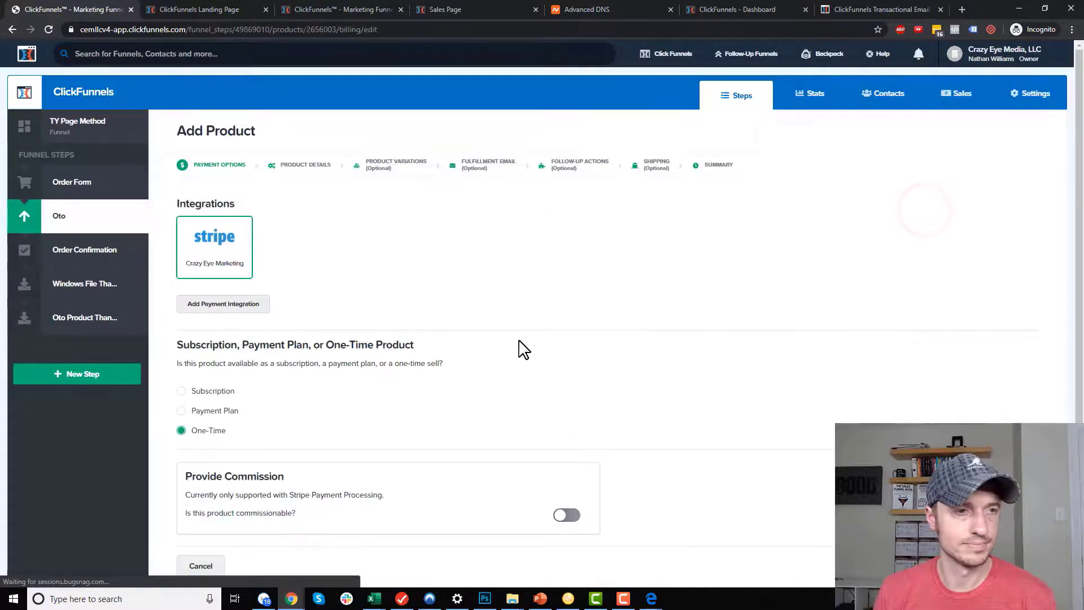
click(488, 165)
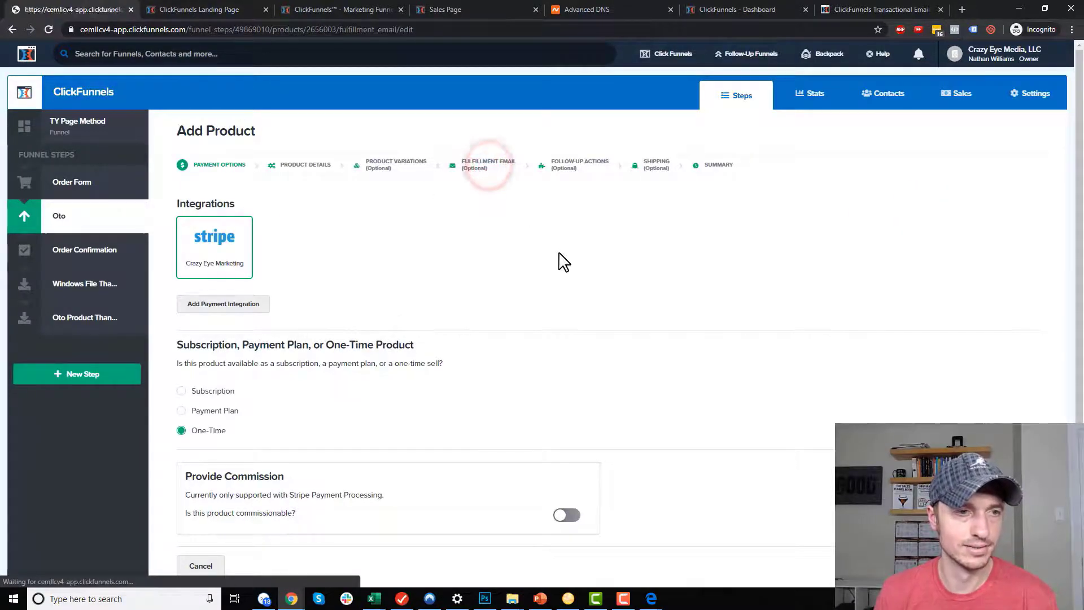
click(681, 232)
scroll(438, 242, down, 1)
click(439, 239)
text(Access your OTO)
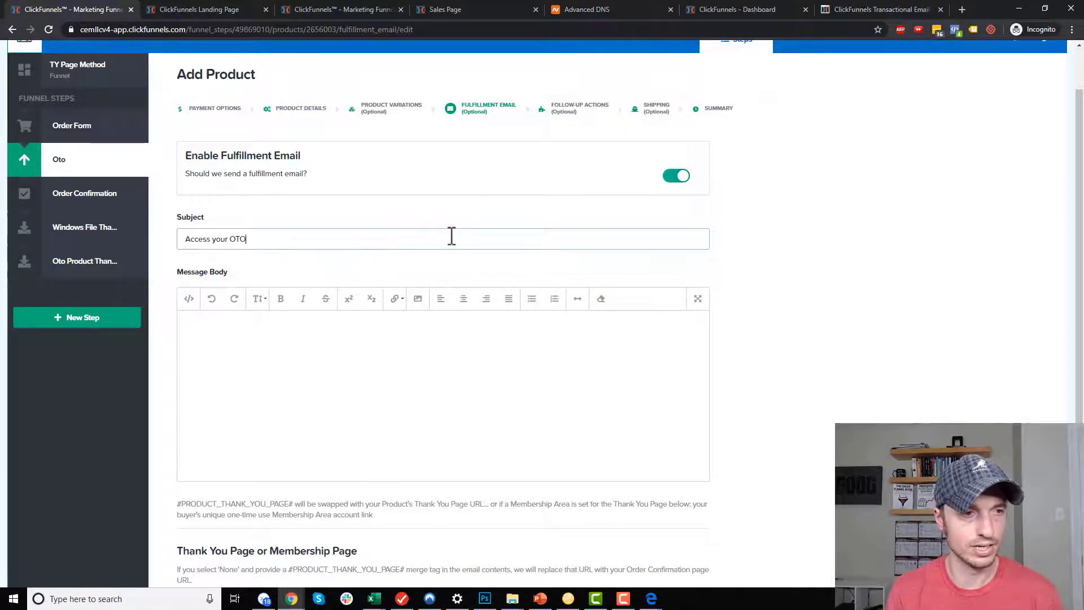
text( Product)
key(Tab)
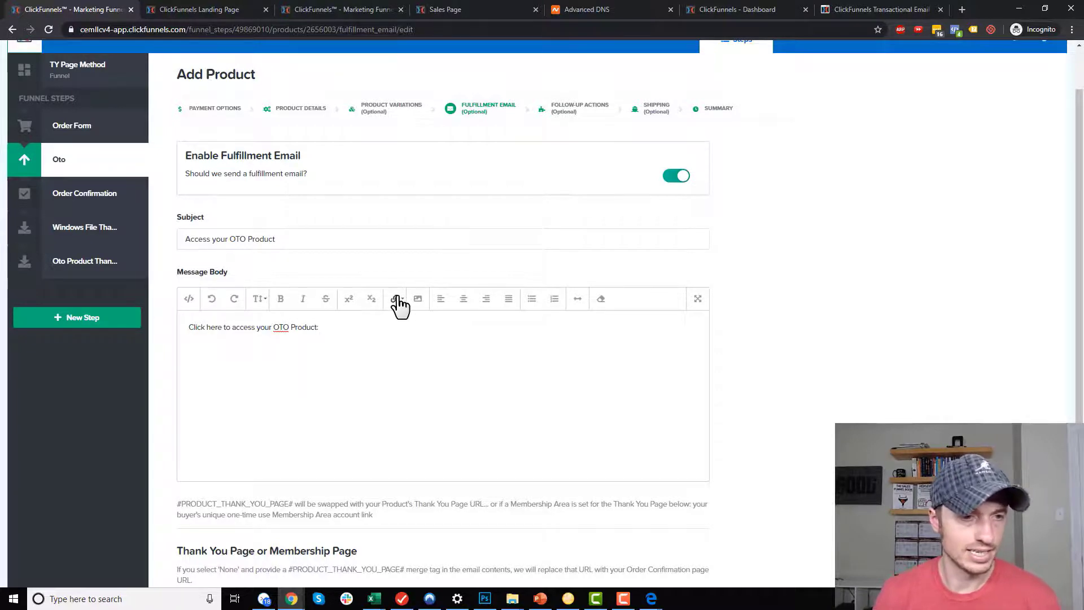
Paste the #PRODUCT_THANK_YOU_PAGE# merge tag into the message body and turn it into a link.
scroll(325, 416, down, 1)
drag(179, 452, 299, 449)
key(ctrl+c)
click(397, 266)
key(ctrl+v)
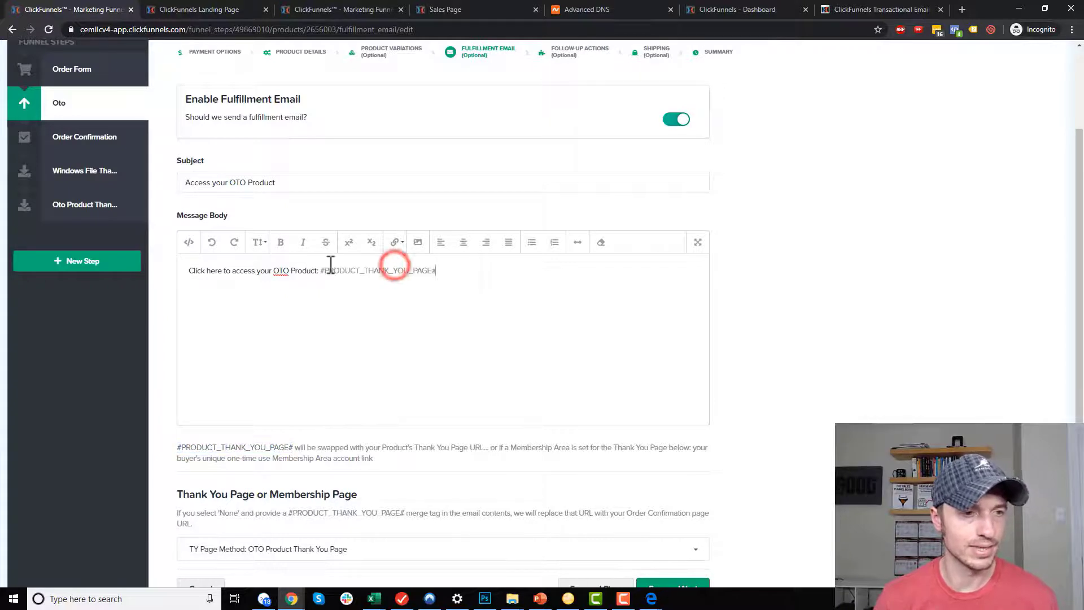
drag(320, 270, 437, 271)
click(393, 242)
click(402, 263)
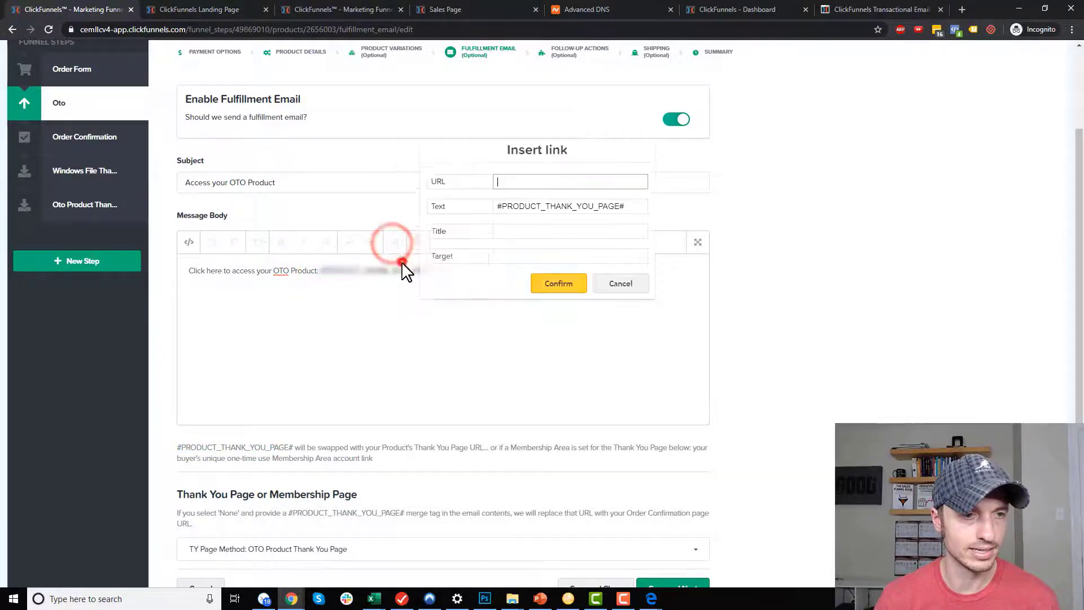
click(553, 288)
scroll(496, 290, down, 2)
click(494, 290)
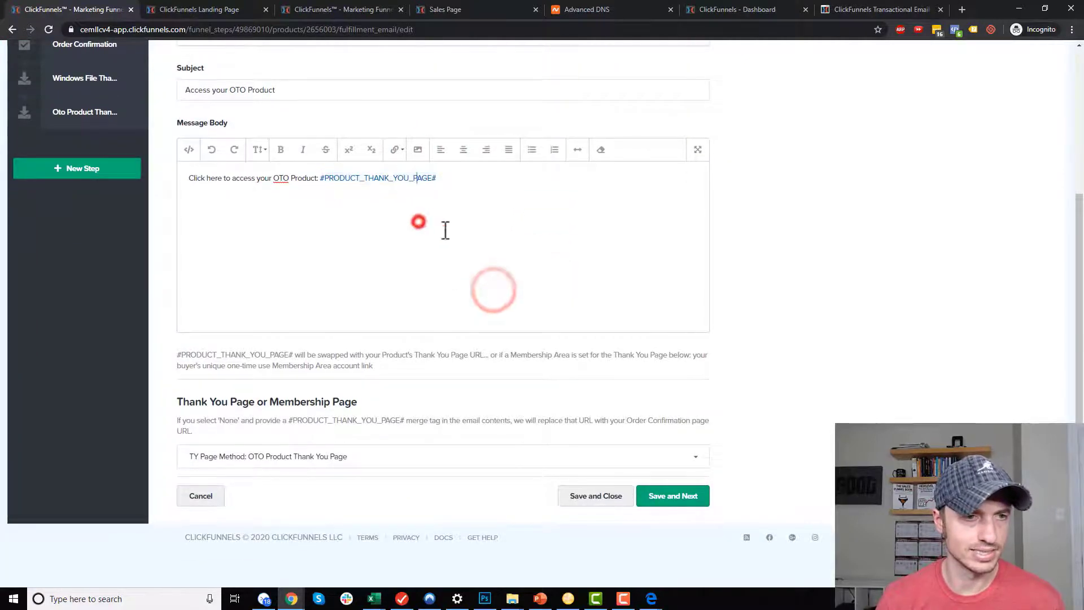
Set the email's thank-you page to OTO Product Thank You Page and save the settings.
click(347, 464)
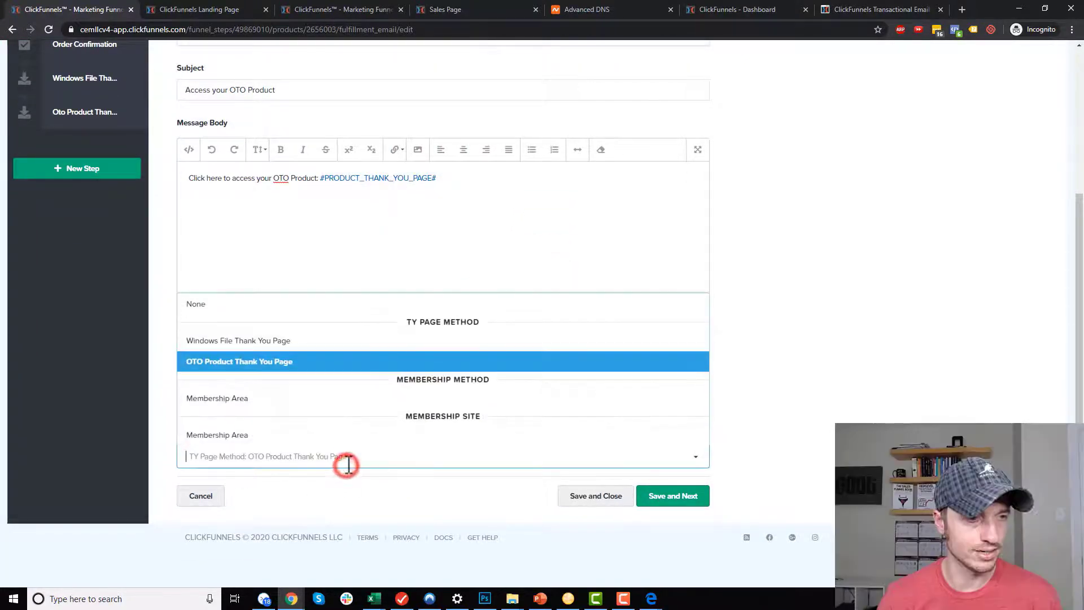
click(268, 365)
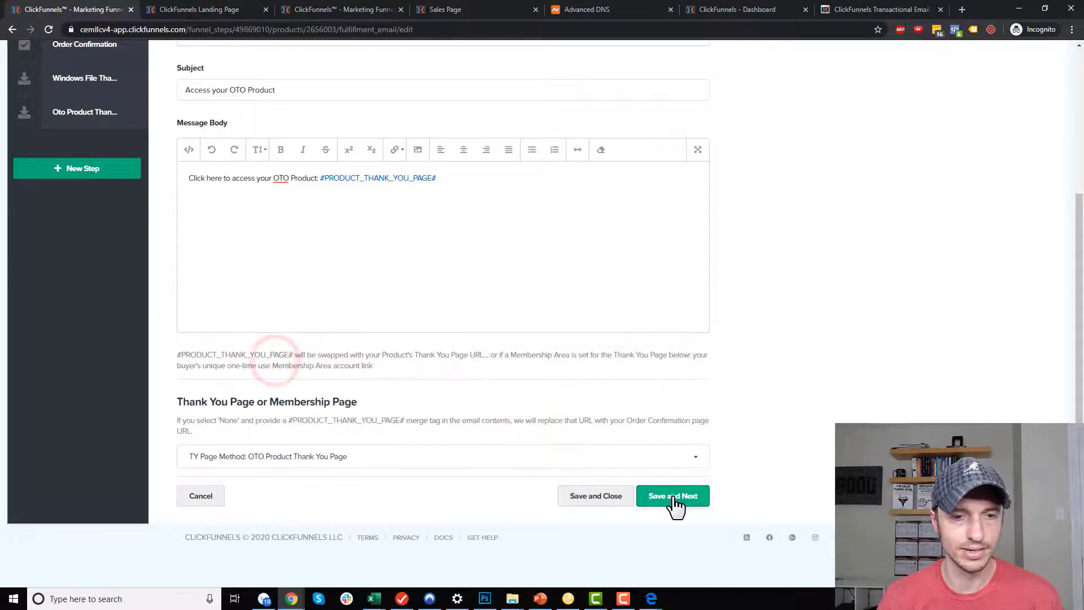
click(596, 496)
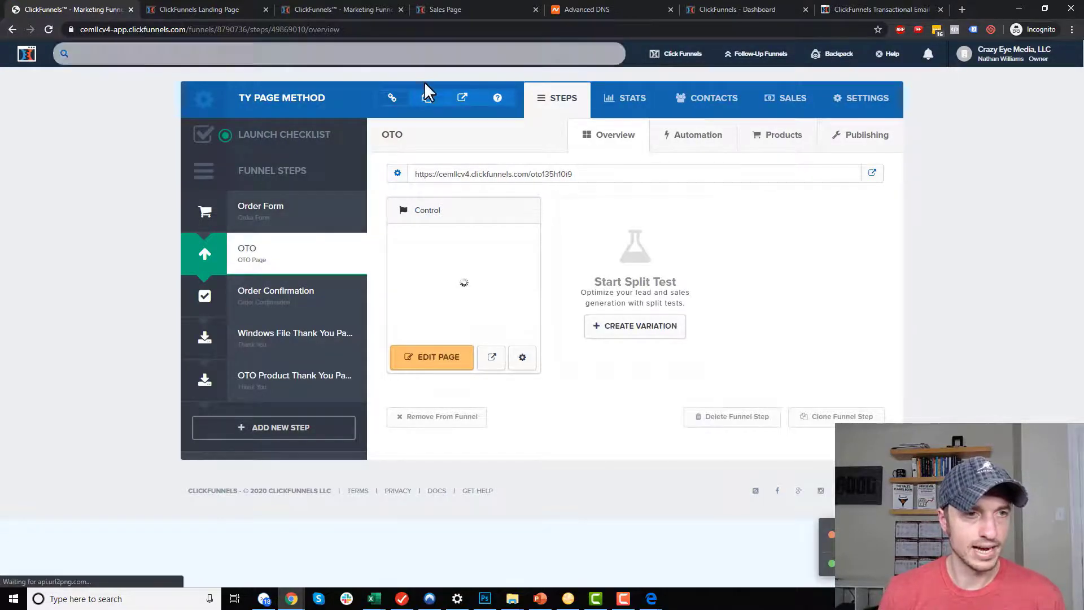
click(426, 98)
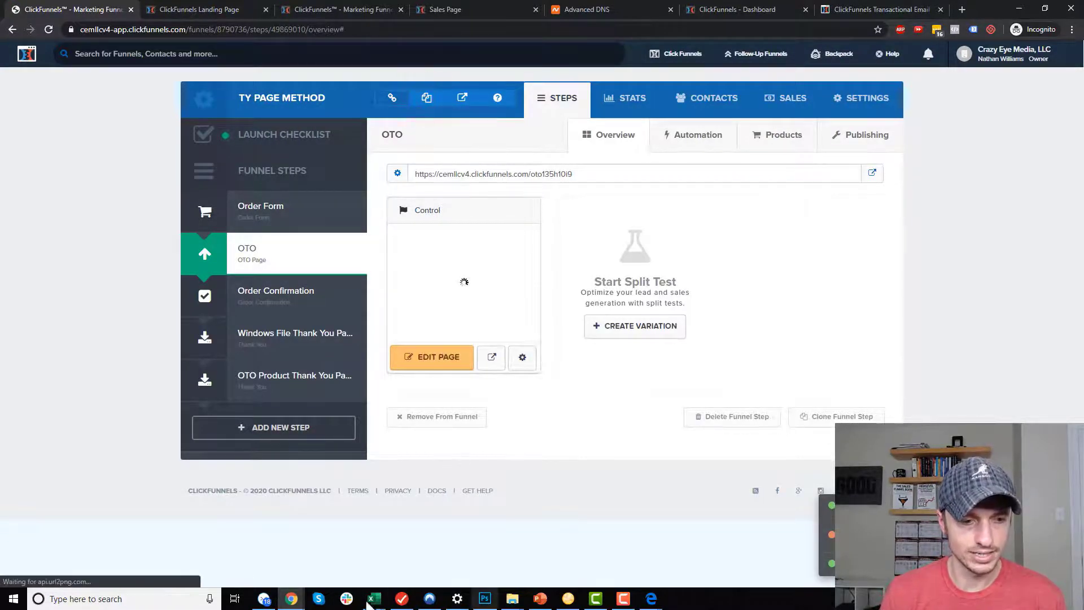
Close the old landing page window and load the funnel's order form in a new private window.
mouse_move(291, 599)
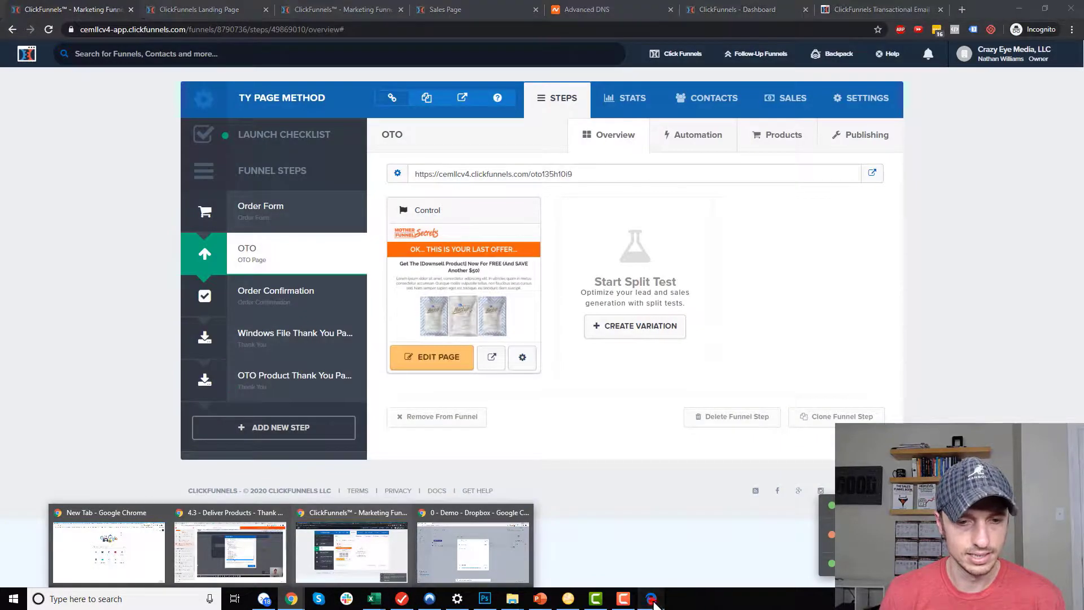
mouse_move(652, 599)
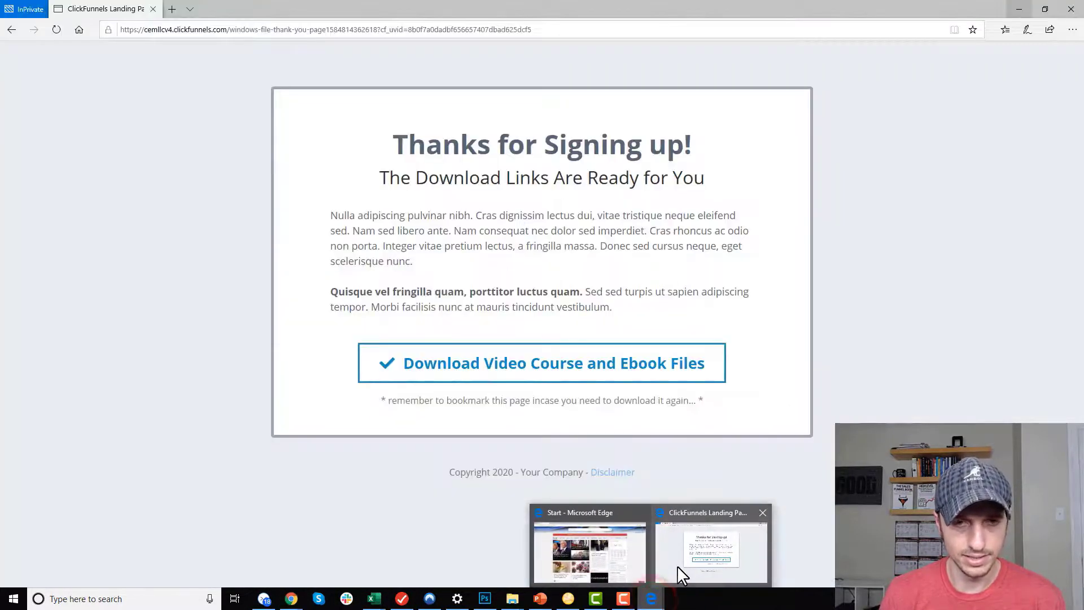
click(677, 566)
click(1070, 9)
click(1071, 9)
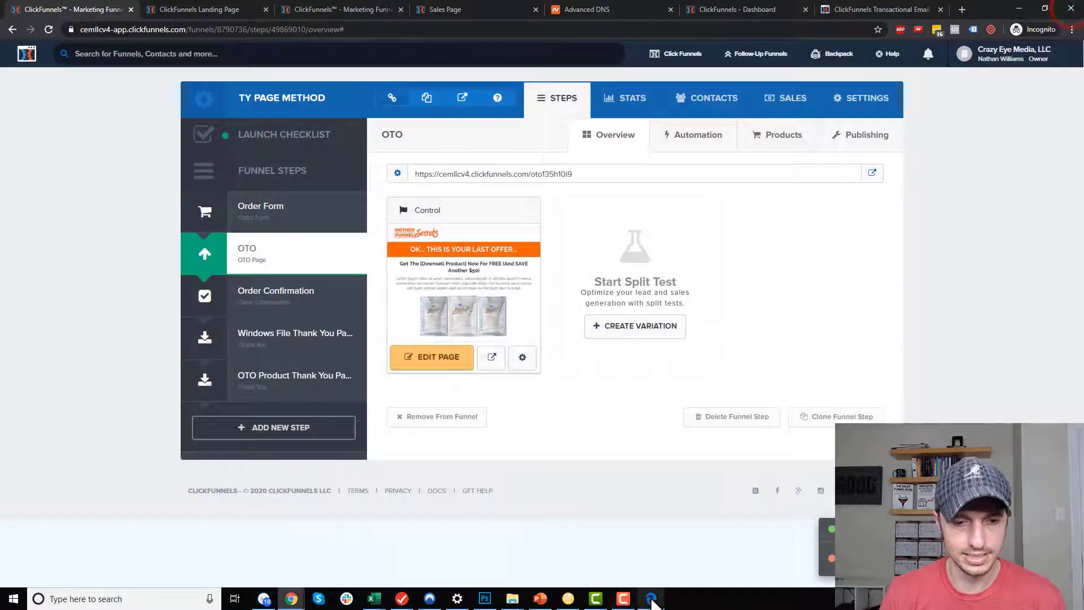
click(1074, 31)
click(974, 71)
key(ctrl+v)
key(Return)
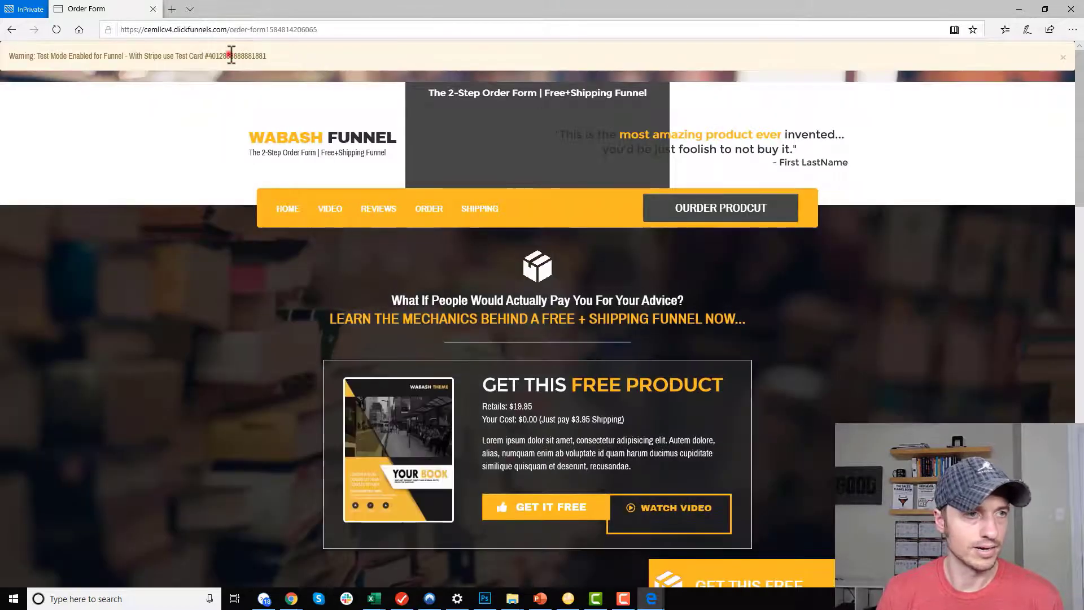
Place a test order with a buyer name and the test card, then accept the one-time offer.
double_click(231, 55)
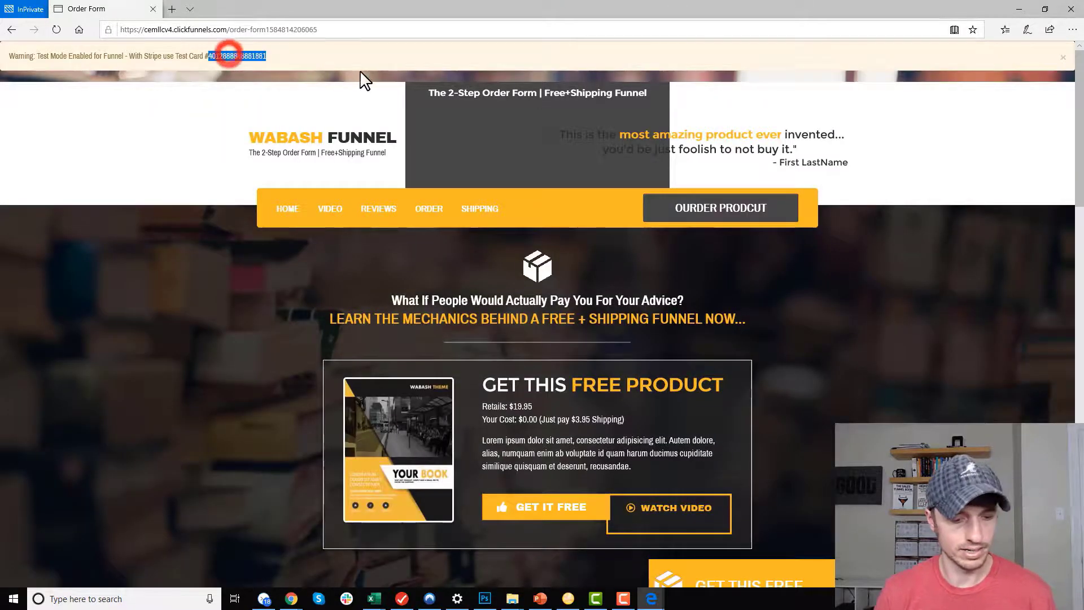
scroll(785, 271, down, 12)
scroll(770, 218, up, 3)
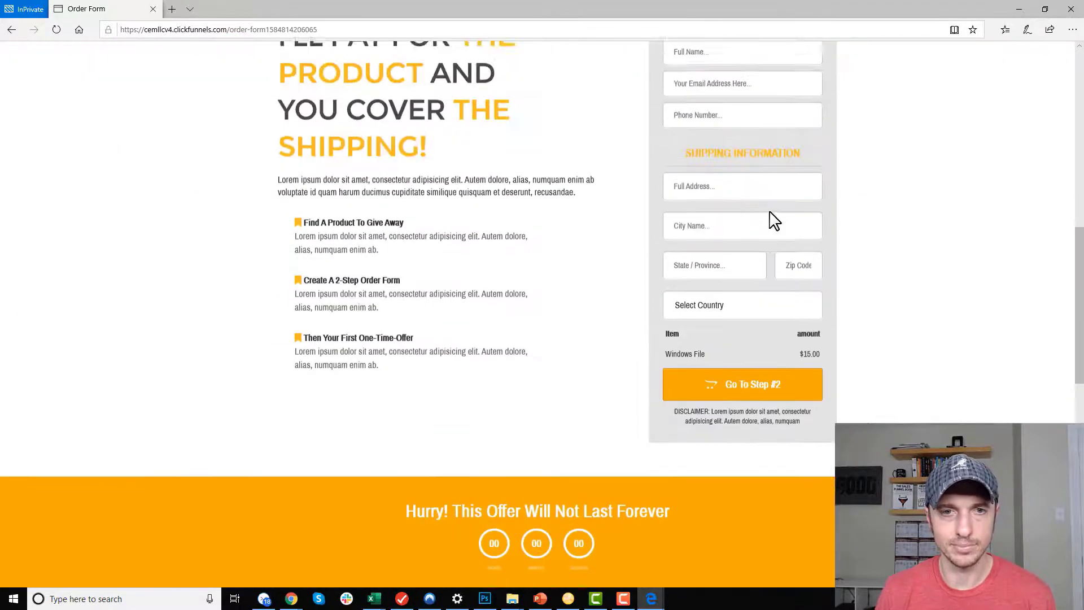
click(721, 104)
text(fdsjk f)
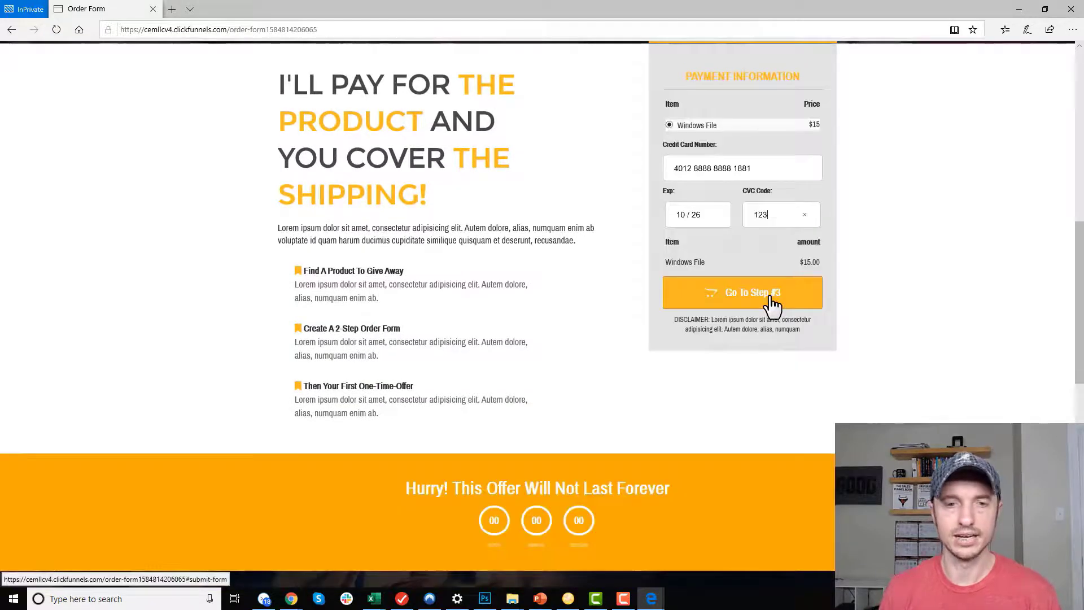
click(773, 305)
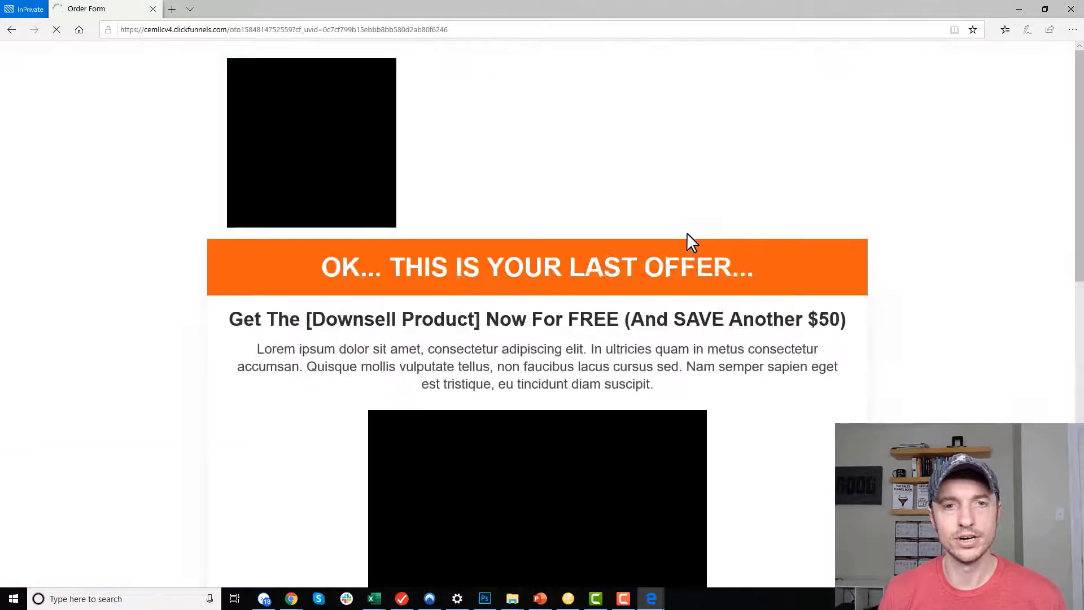
scroll(543, 165, down, 5)
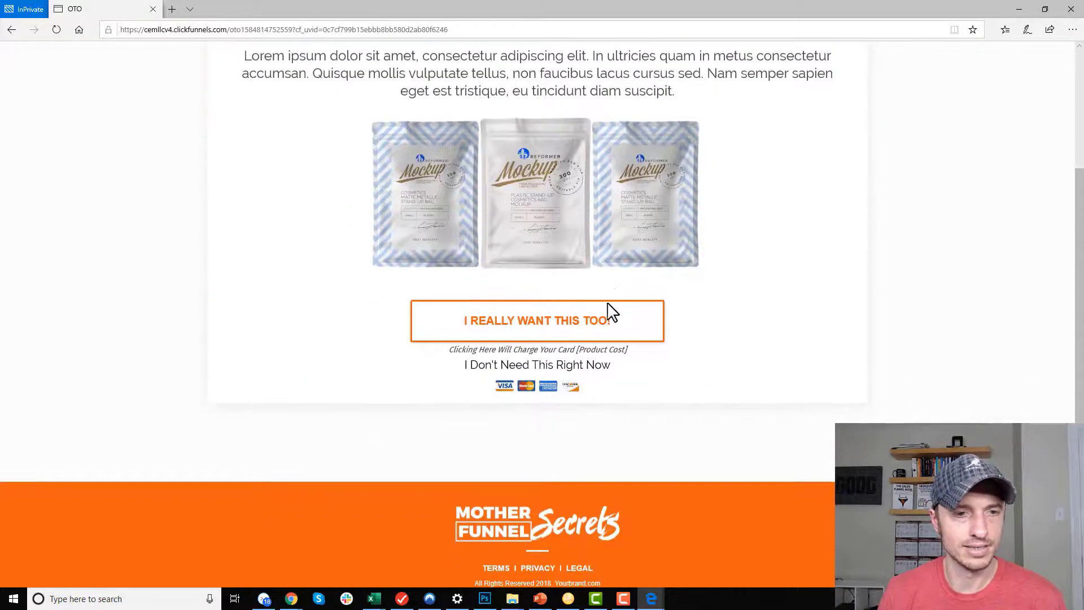
click(550, 322)
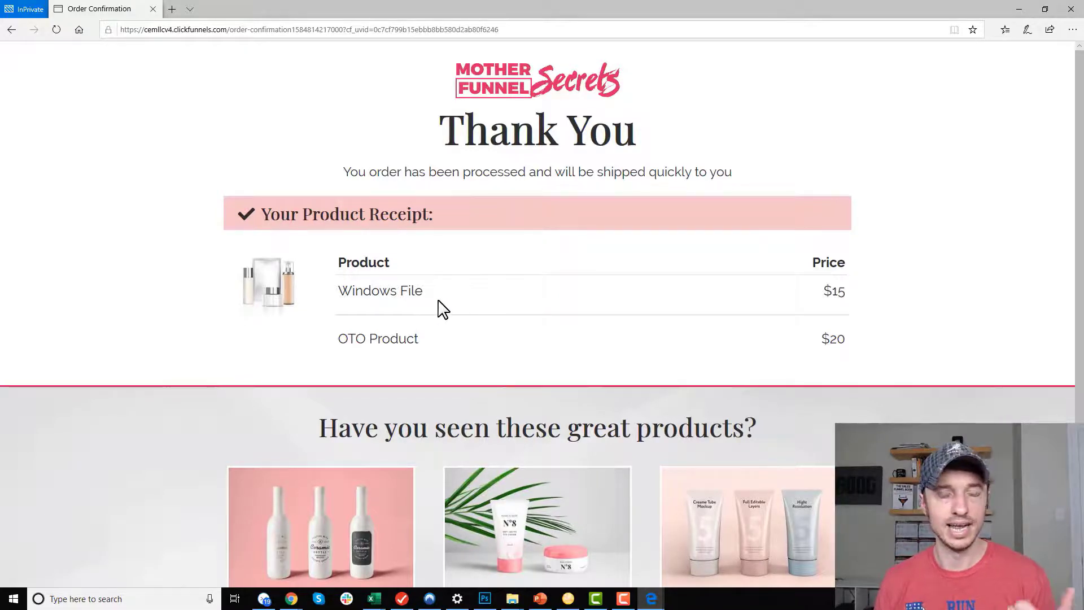
Confirm the receipt lists Windows File ($15) and OTO Product ($20) with no access links.
drag(448, 305, 339, 294)
click(361, 290)
click(379, 289)
click(862, 269)
click(842, 289)
click(365, 350)
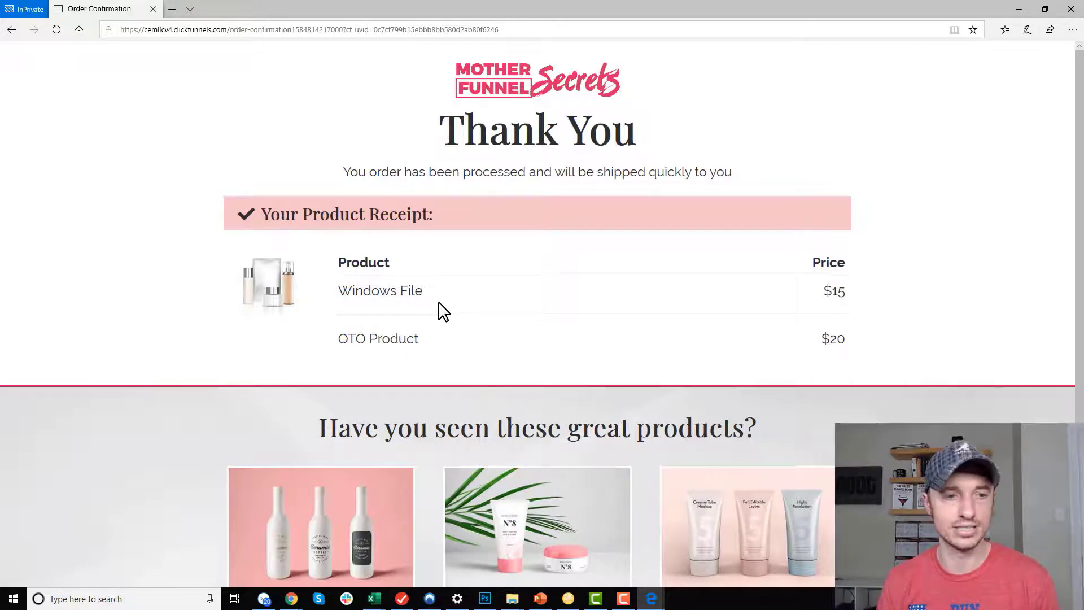
click(399, 293)
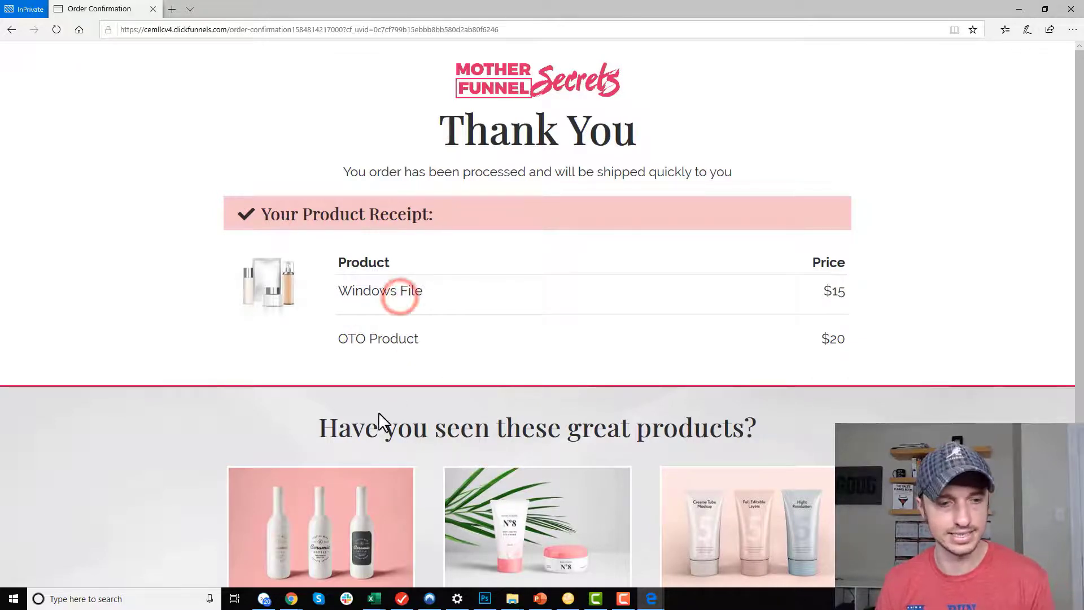
mouse_move(291, 596)
mouse_move(232, 561)
click(328, 539)
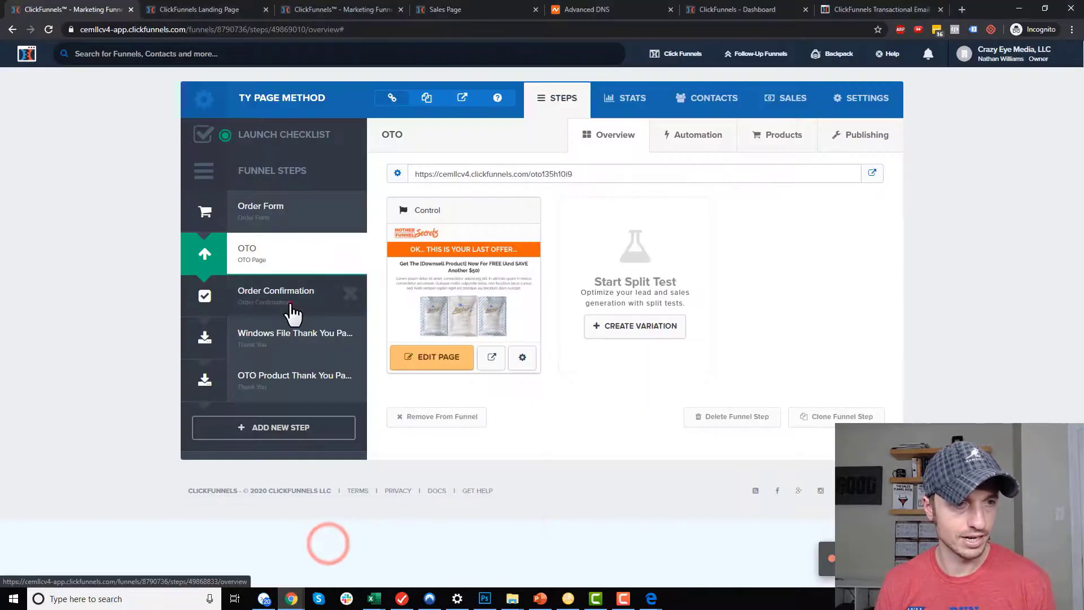
On the Order Confirmation page, change the order summary's Download Text to 'Access Purchase'.
click(289, 304)
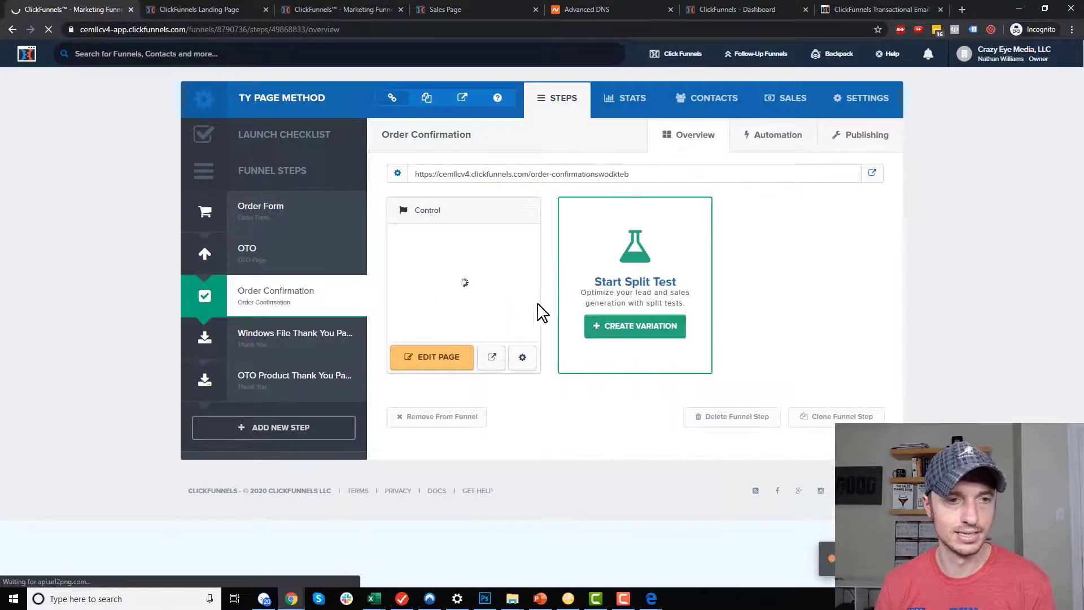
click(438, 361)
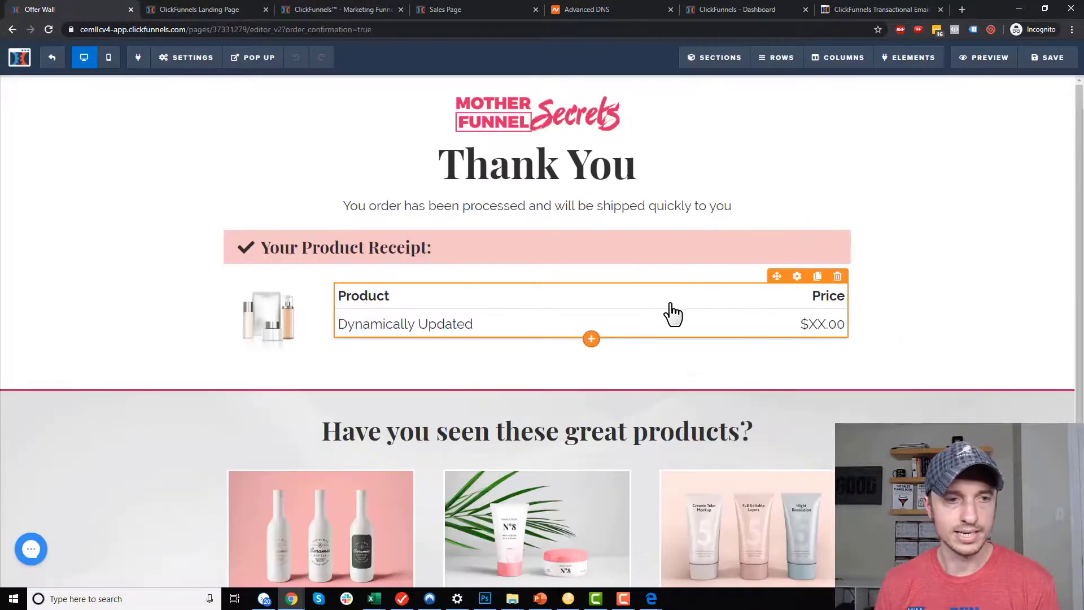
click(695, 304)
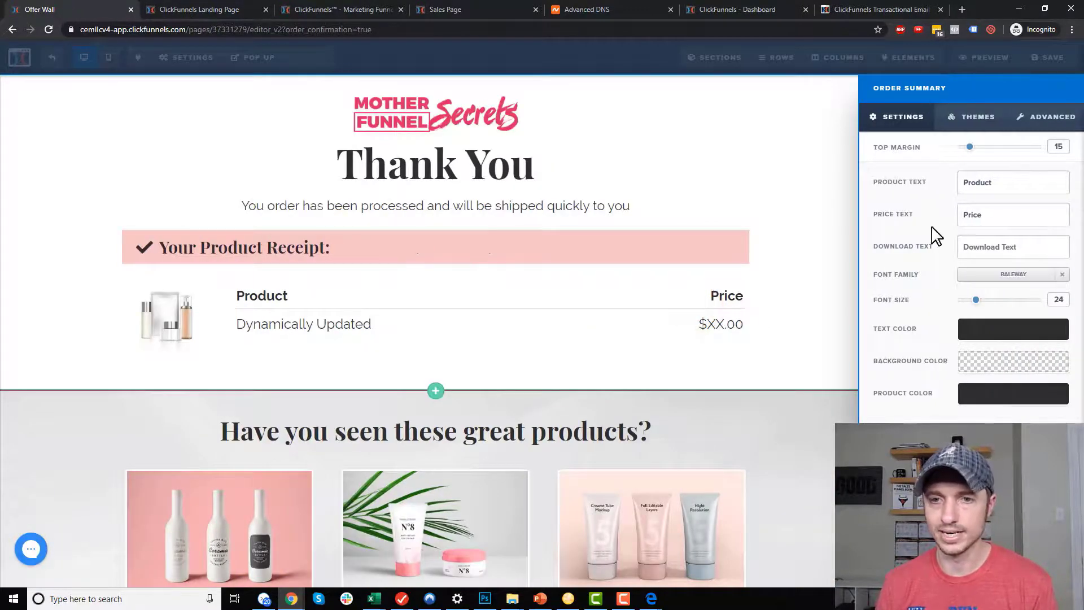
click(876, 244)
click(1008, 252)
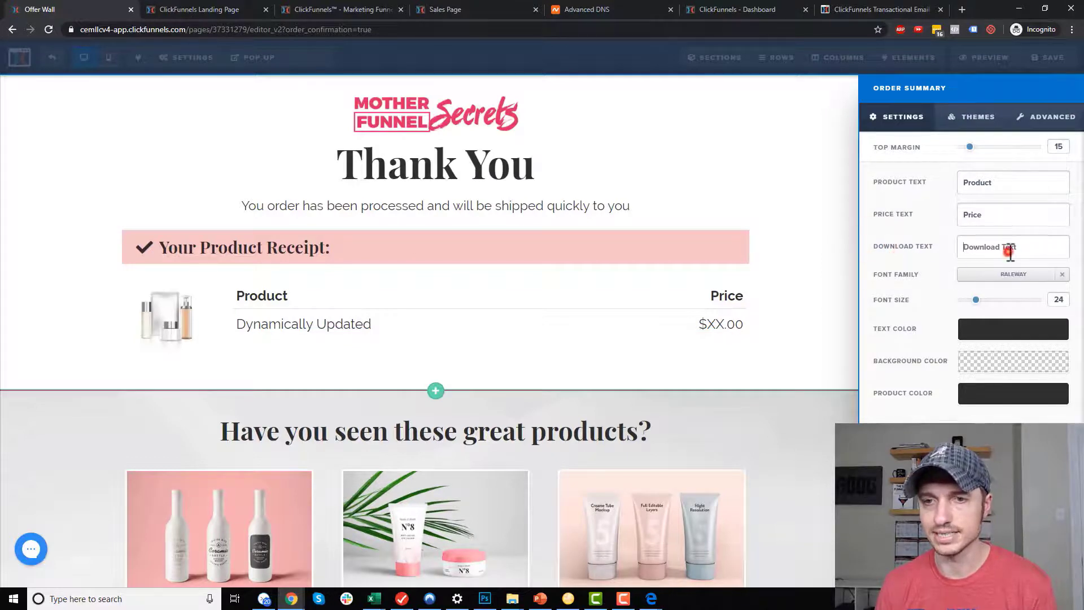
drag(1034, 247, 982, 261)
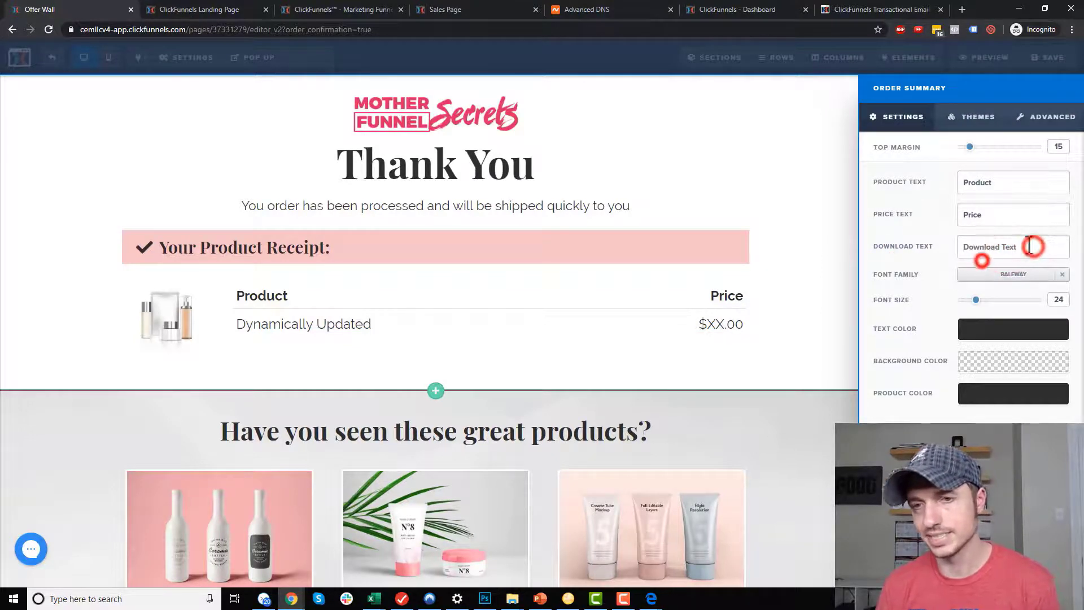
click(1019, 251)
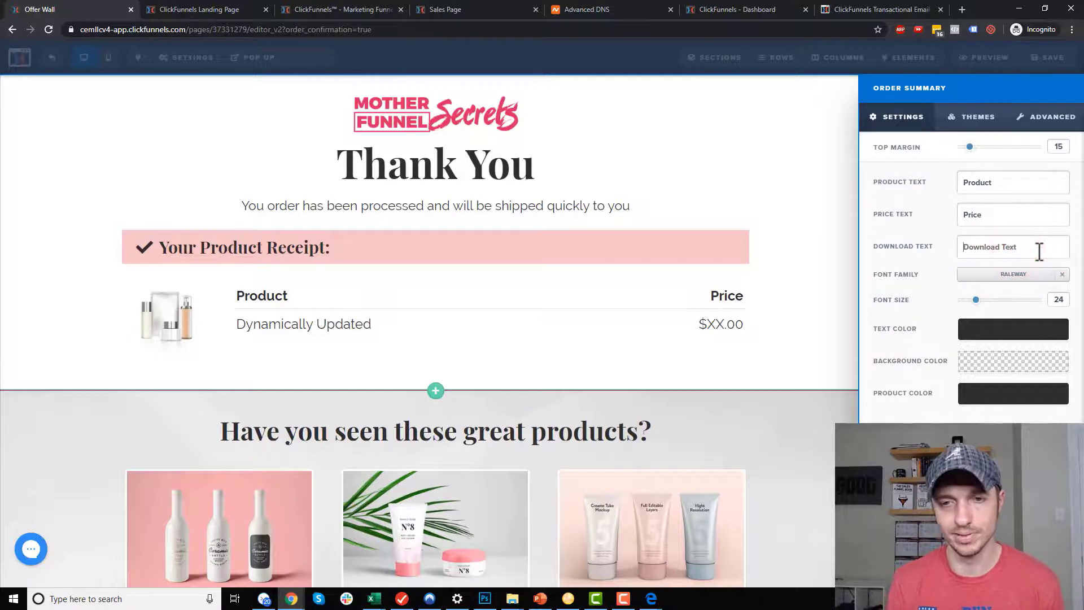
text(Access Purchase)
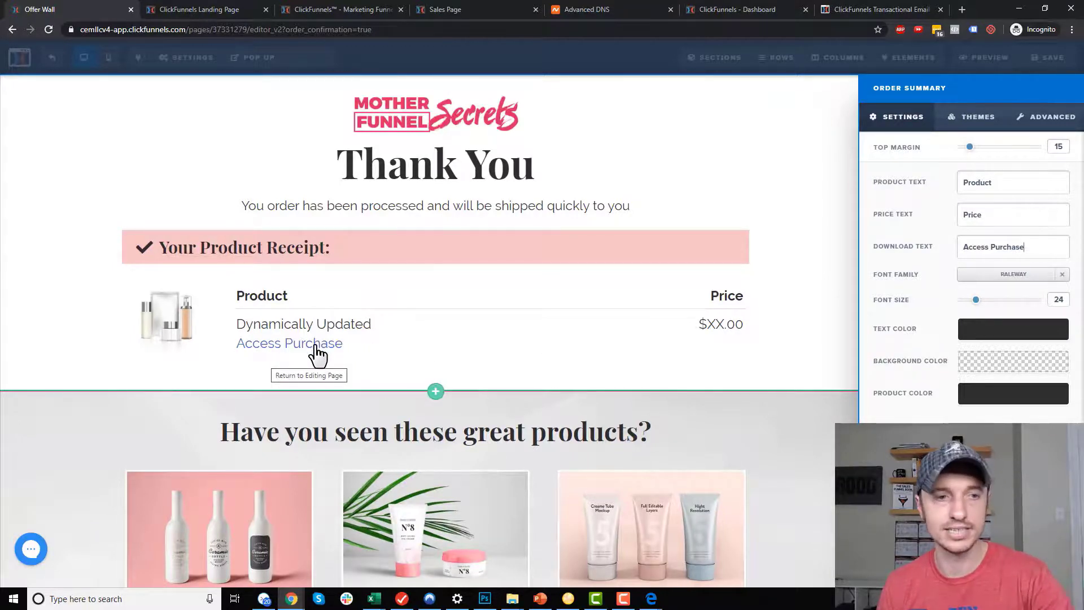
click(886, 249)
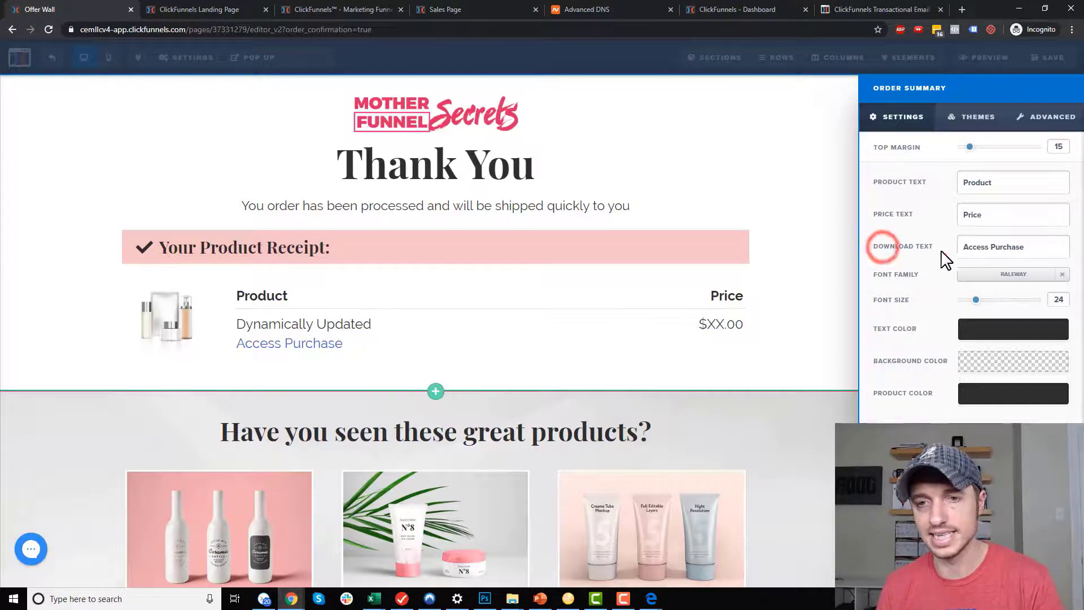
drag(1011, 248, 1025, 248)
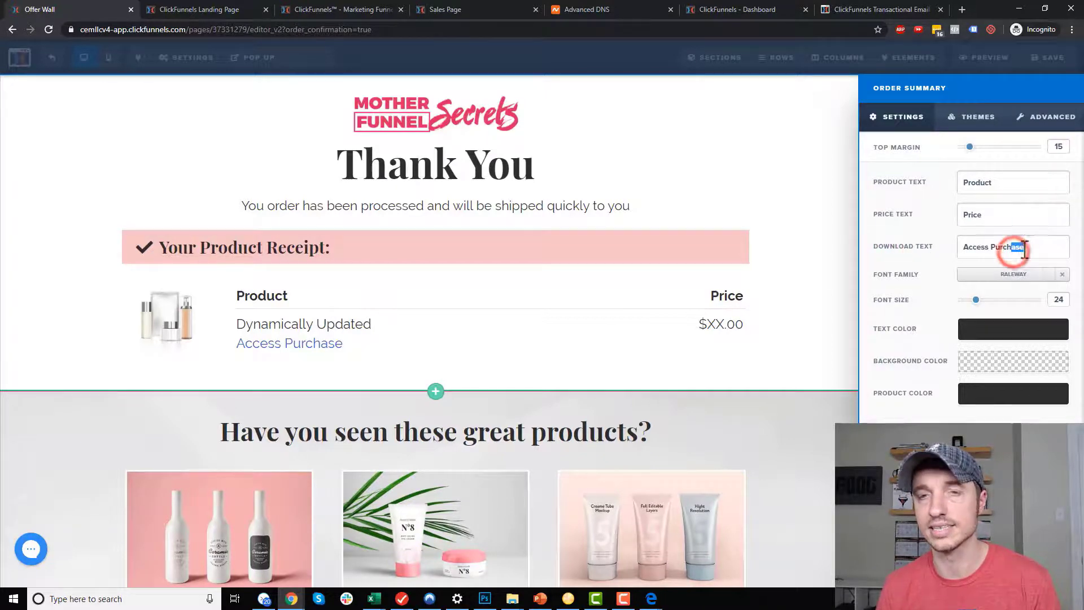
Close the order summary settings, save the page, and return to the live confirmation in Edge.
click(775, 249)
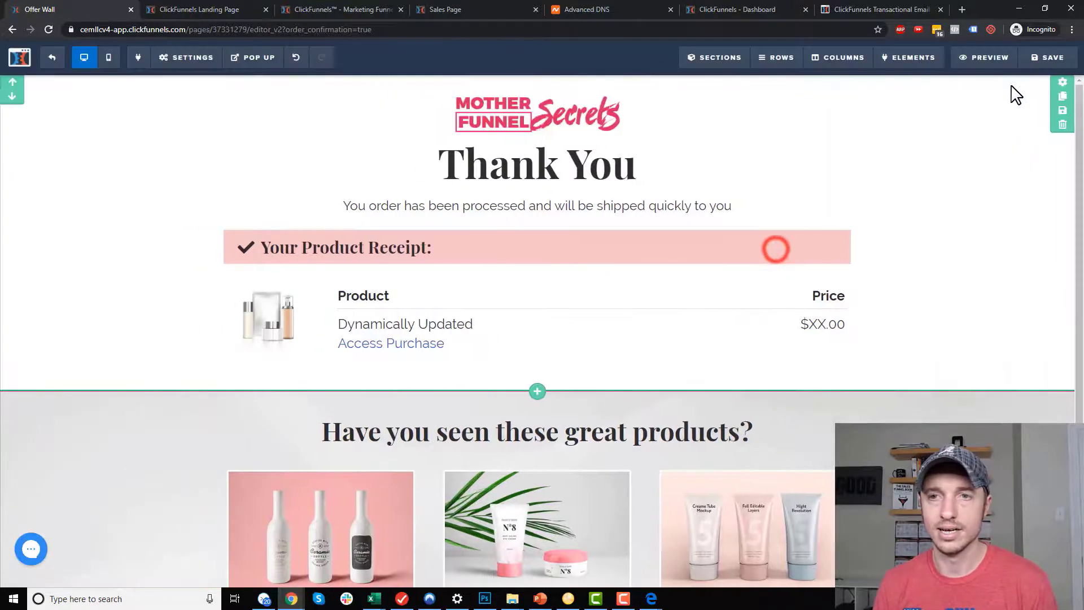
click(1064, 56)
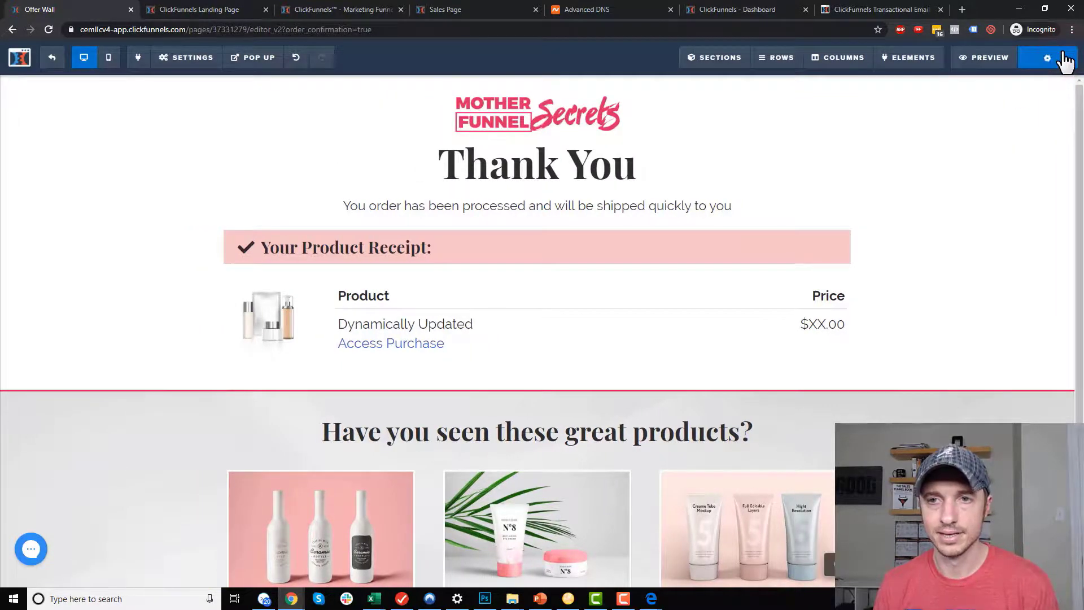
click(651, 598)
click(695, 562)
Follow both Access Purchase links to check the Windows File and OTO Product thank-you pages.
click(130, 291)
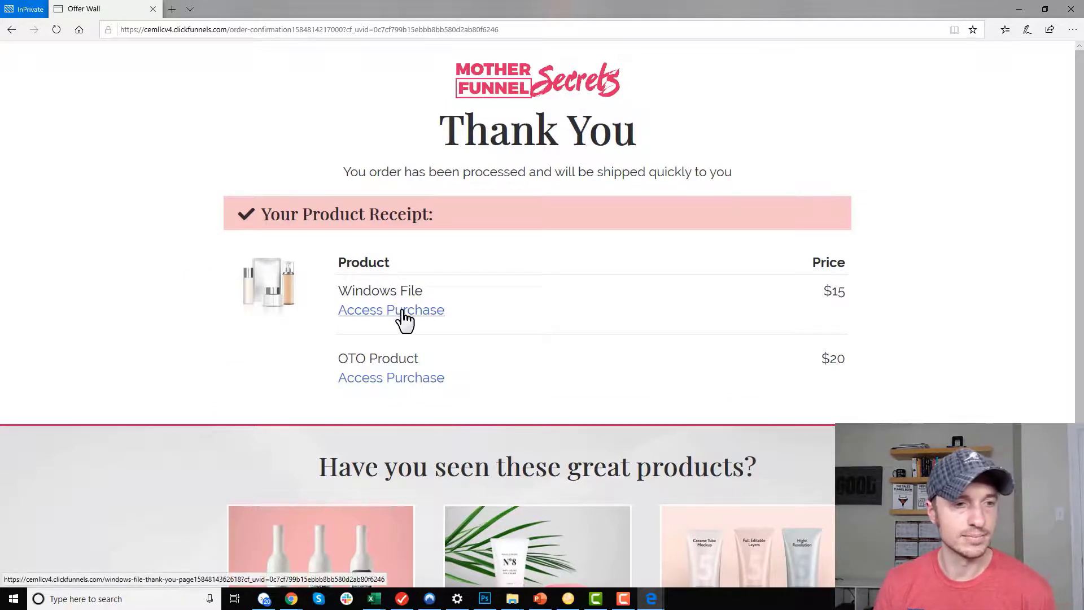
click(403, 311)
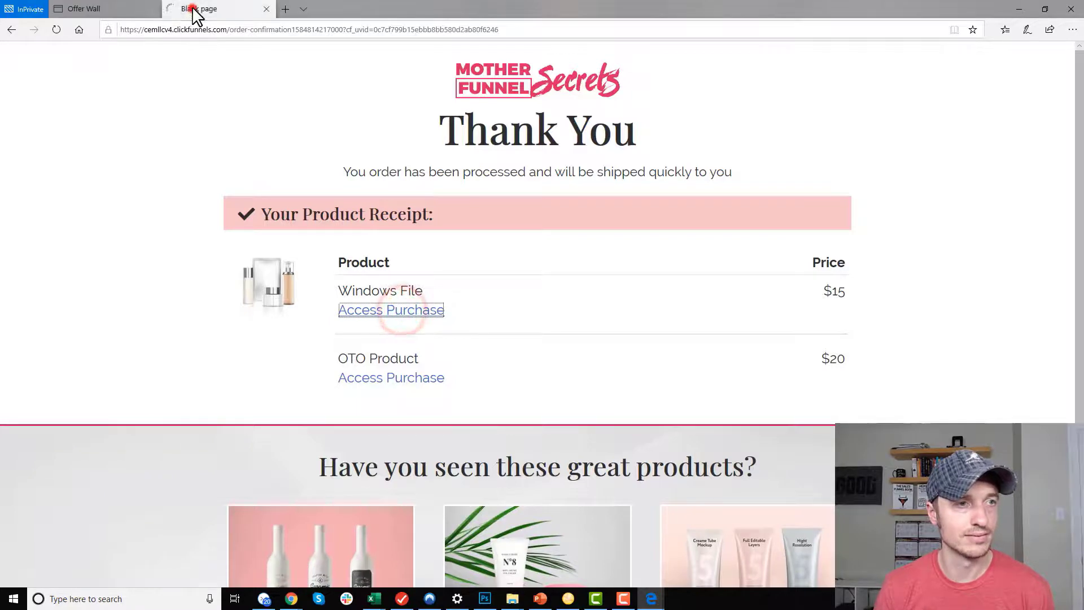
click(192, 9)
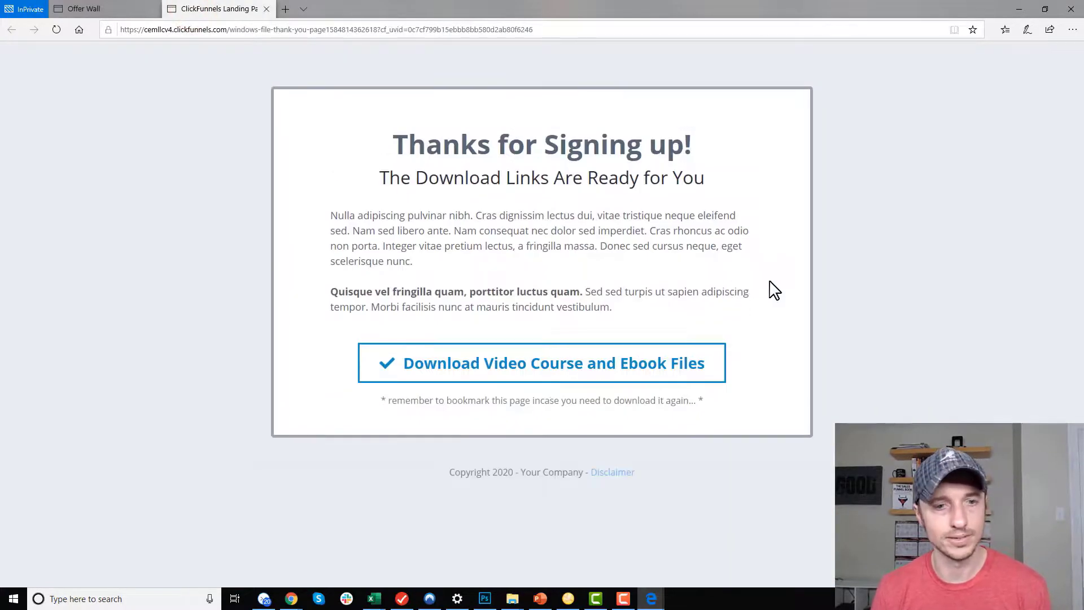
click(116, 8)
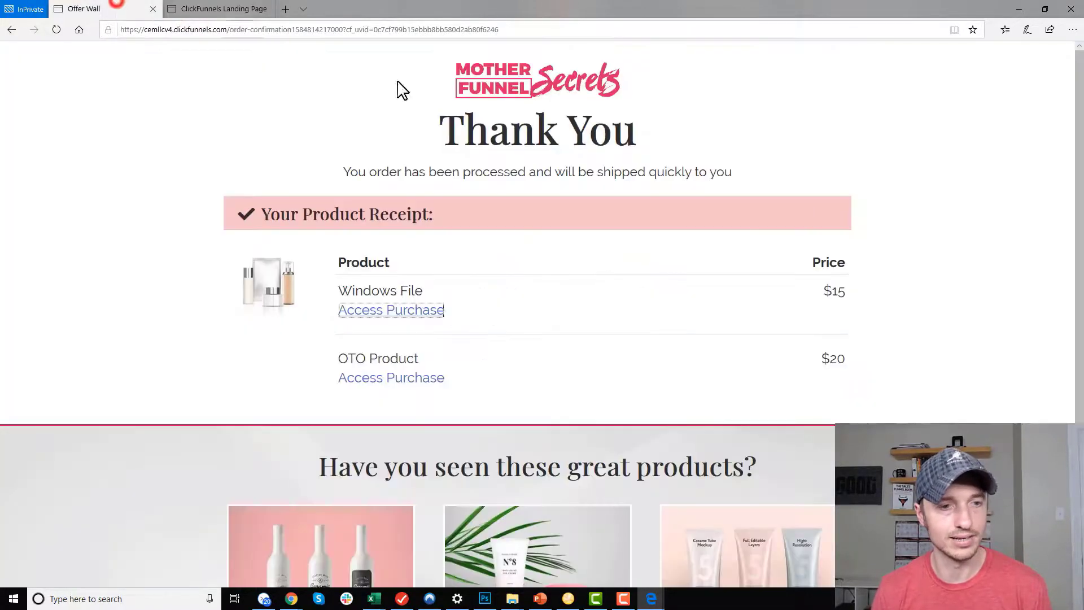
click(404, 377)
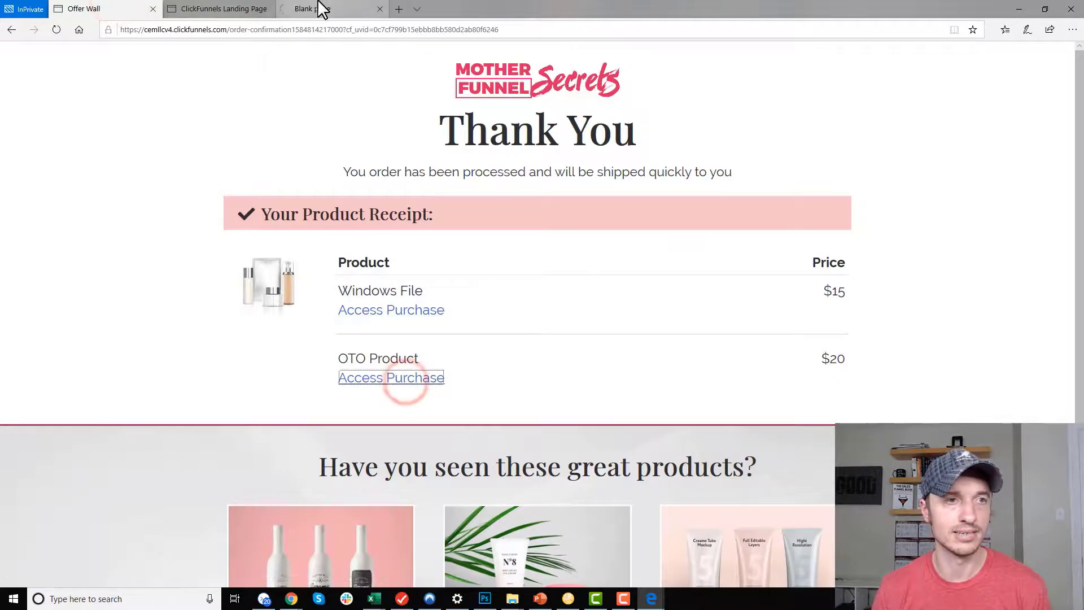
click(343, 9)
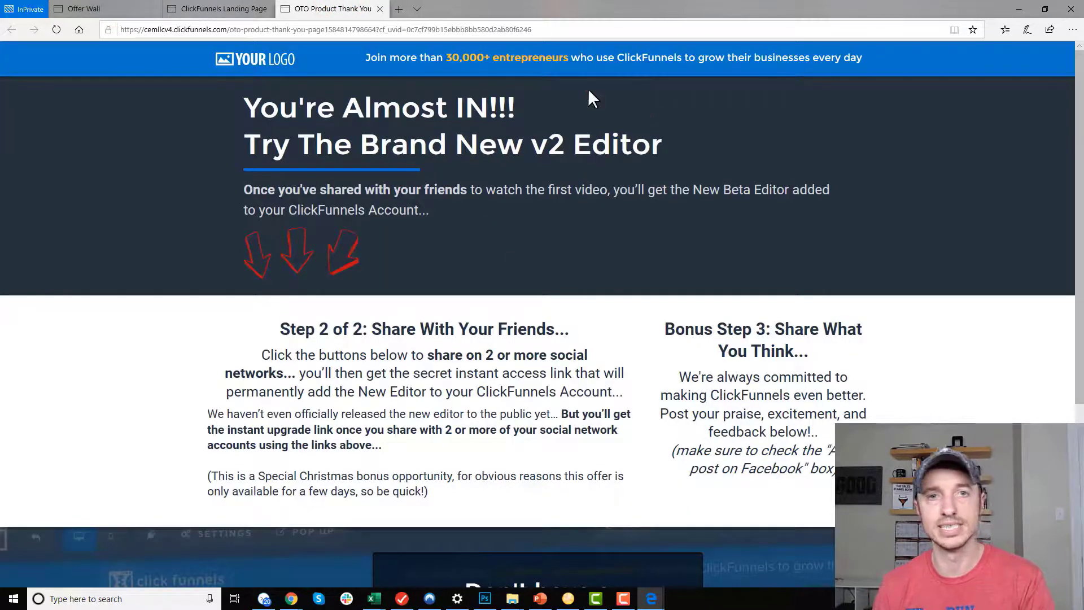
scroll(534, 308, down, 4)
scroll(452, 309, up, 4)
drag(475, 220, 311, 191)
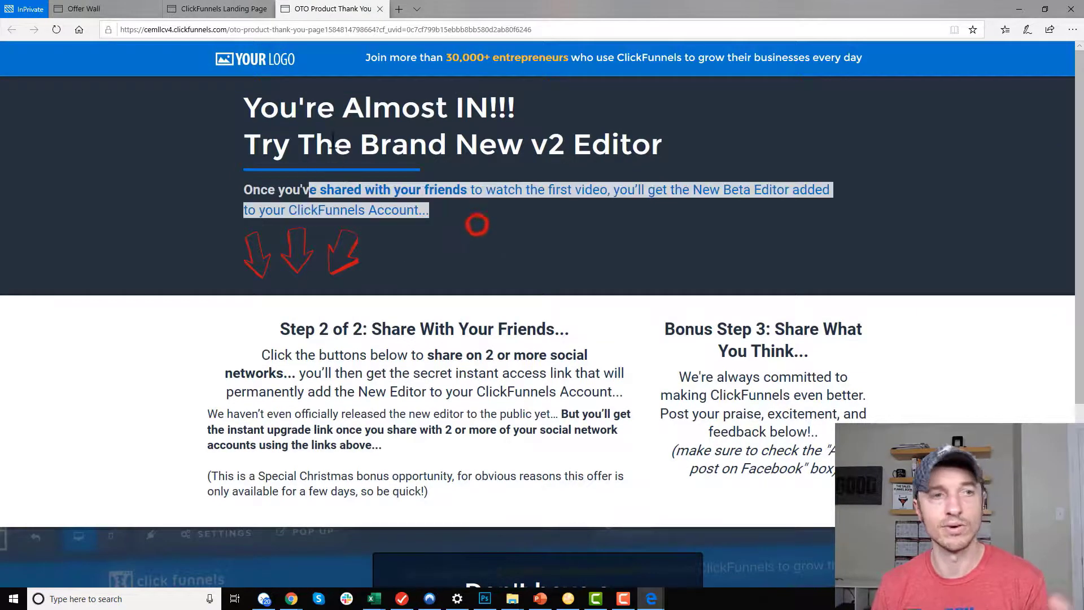
click(127, 9)
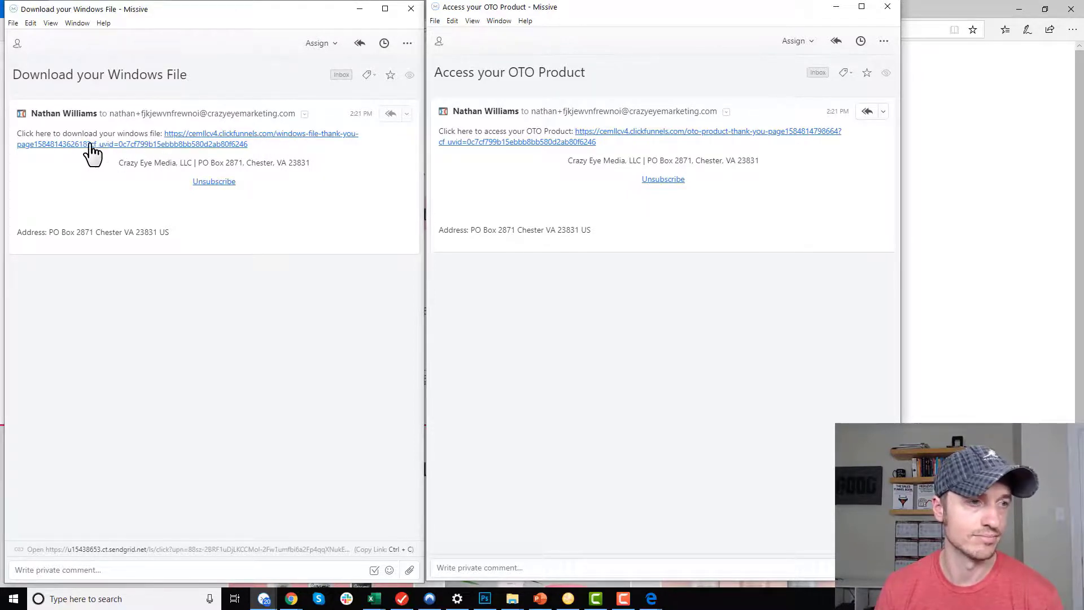
Check that the Windows File email link opens its thank-you page, then inspect the OTO Product email's link.
click(157, 148)
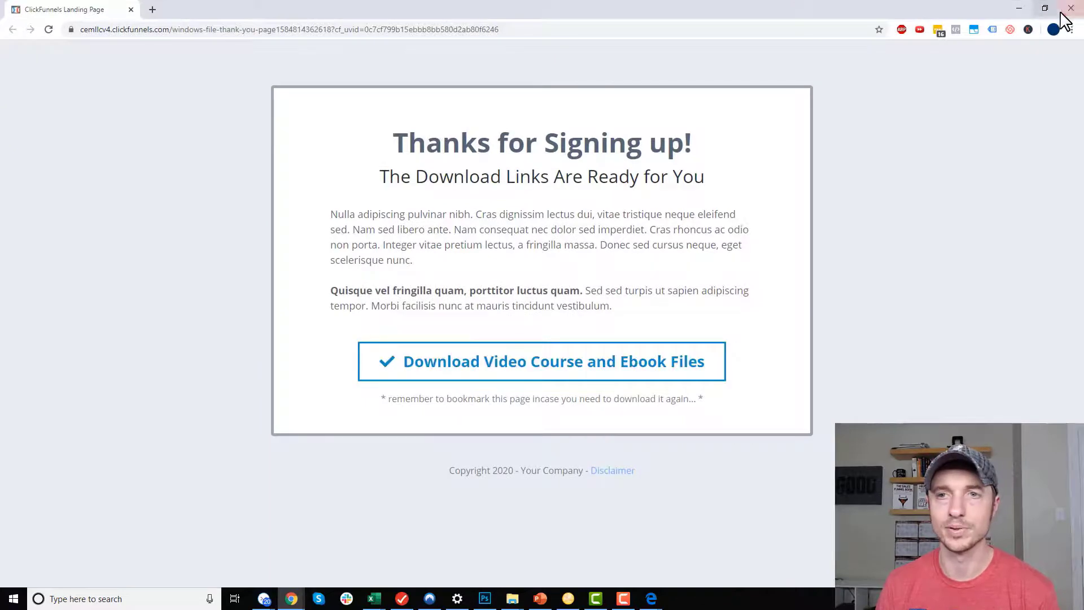
click(1071, 9)
click(577, 12)
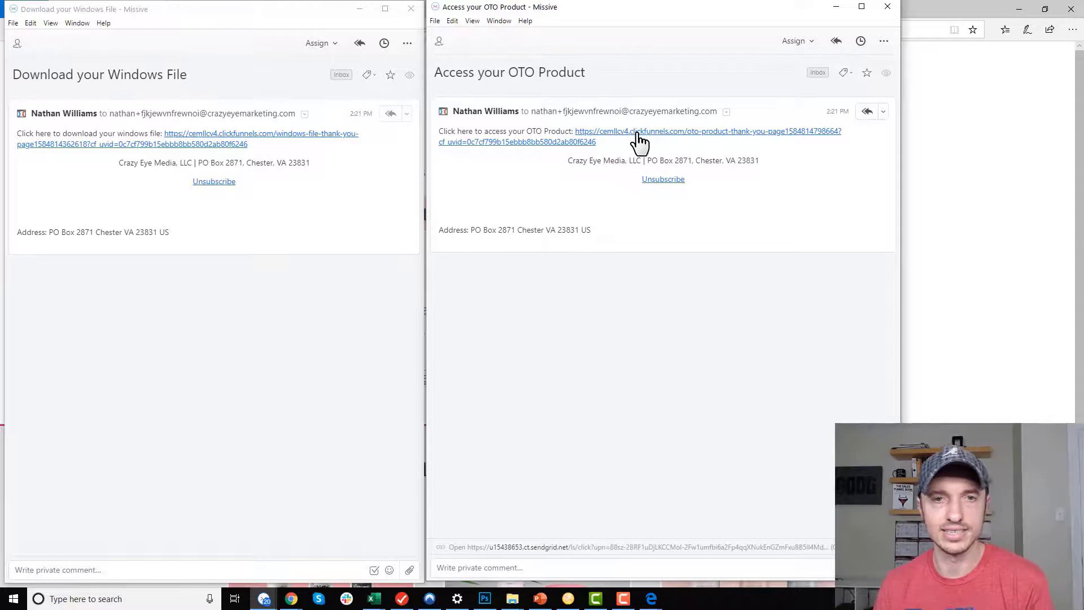
drag(684, 143, 701, 134)
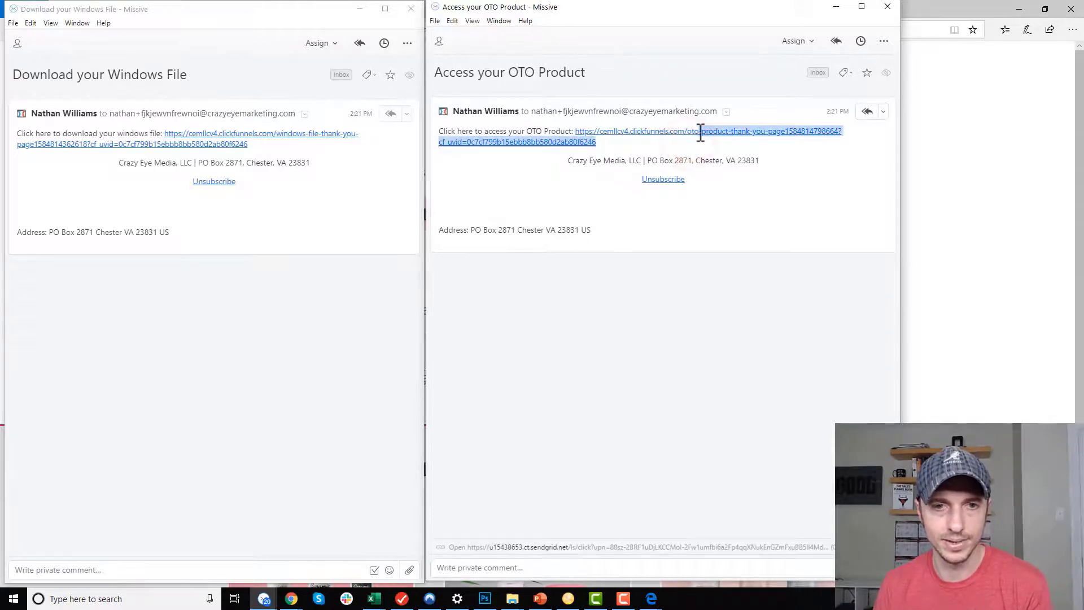
click(710, 144)
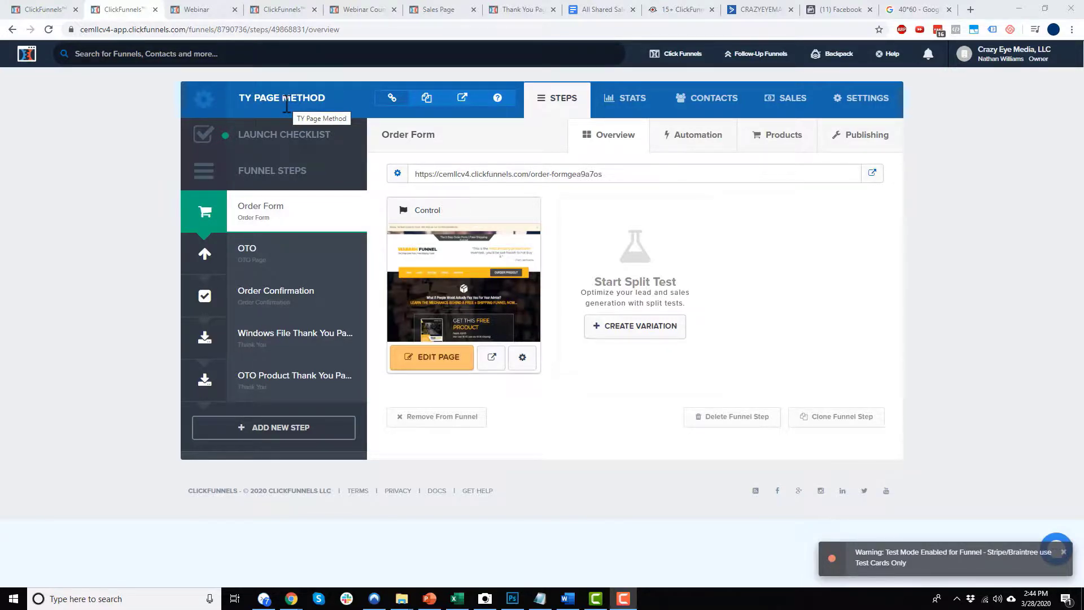
In the Windows File product's fulfillment email, delete the #PRODUCT_THANK_YOU_PAGE# merge tag.
click(789, 136)
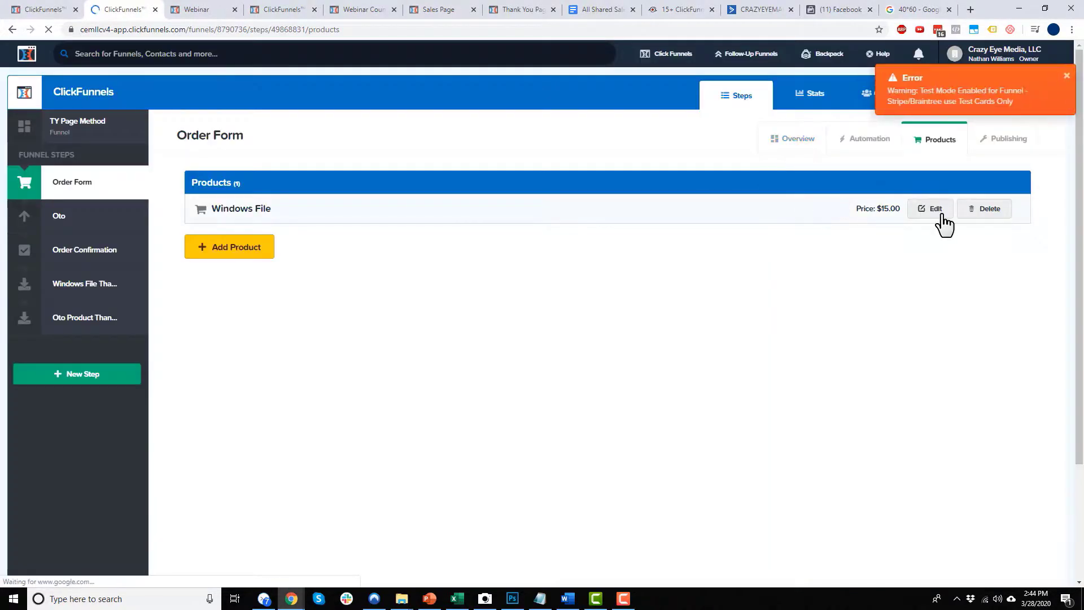
click(937, 208)
click(492, 168)
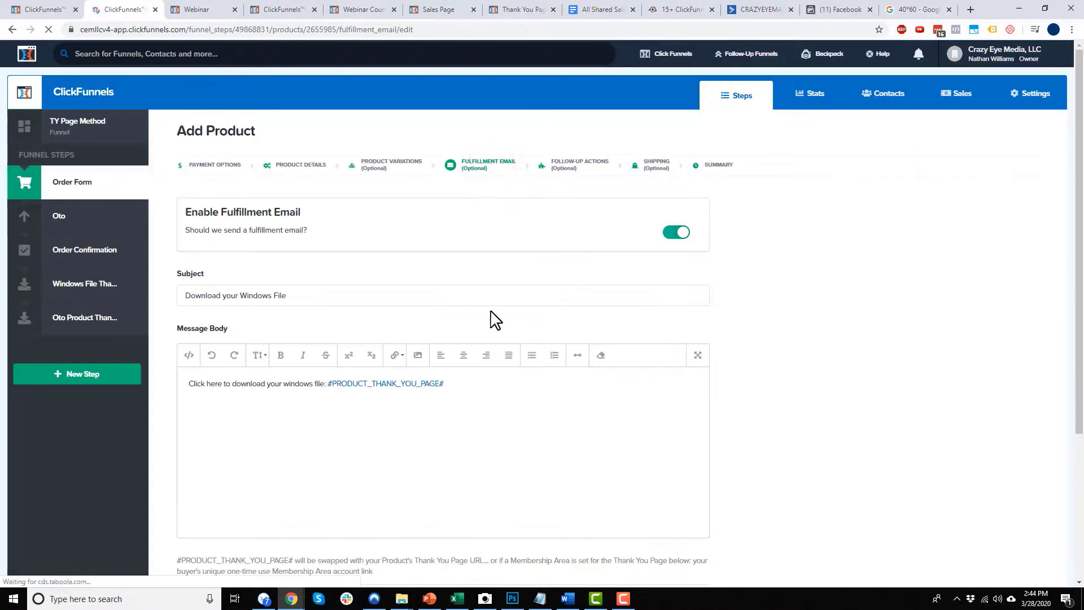
scroll(493, 318, down, 1)
scroll(396, 339, down, 1)
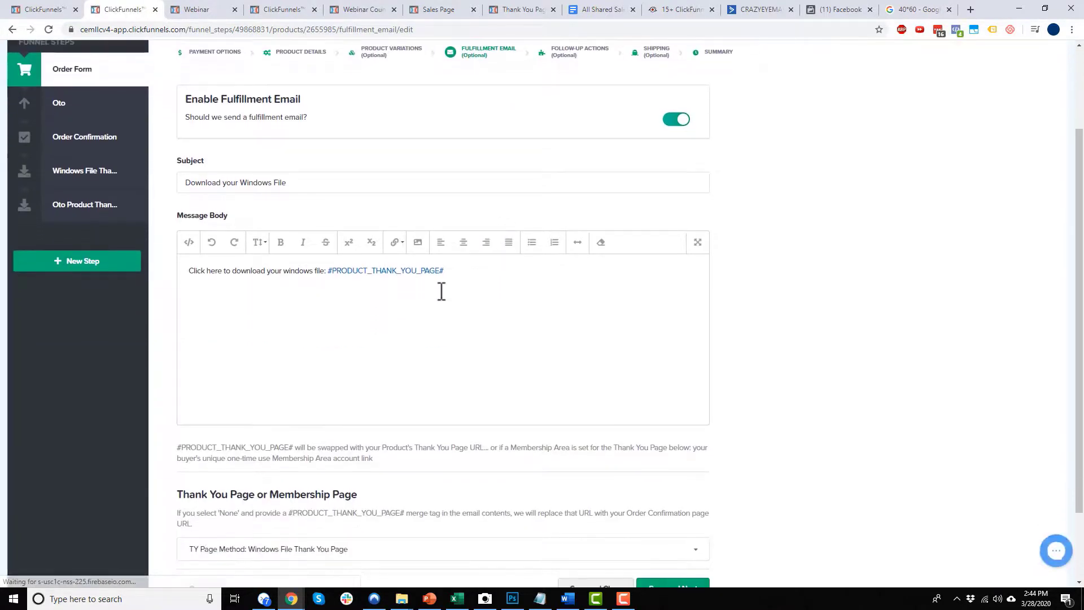
drag(470, 323, 360, 332)
drag(359, 273, 326, 273)
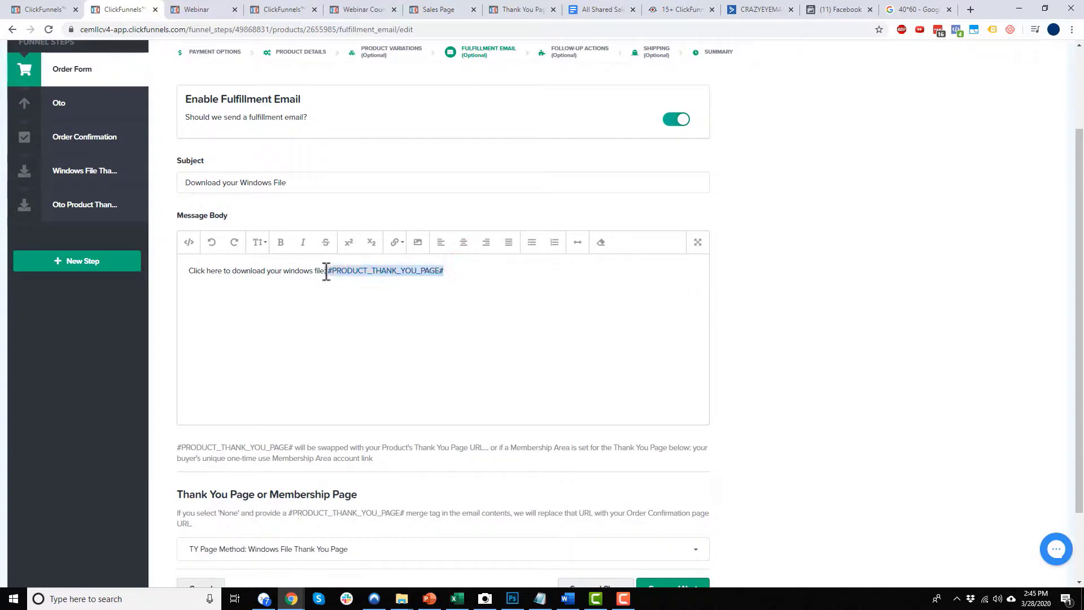
key(BackSpace)
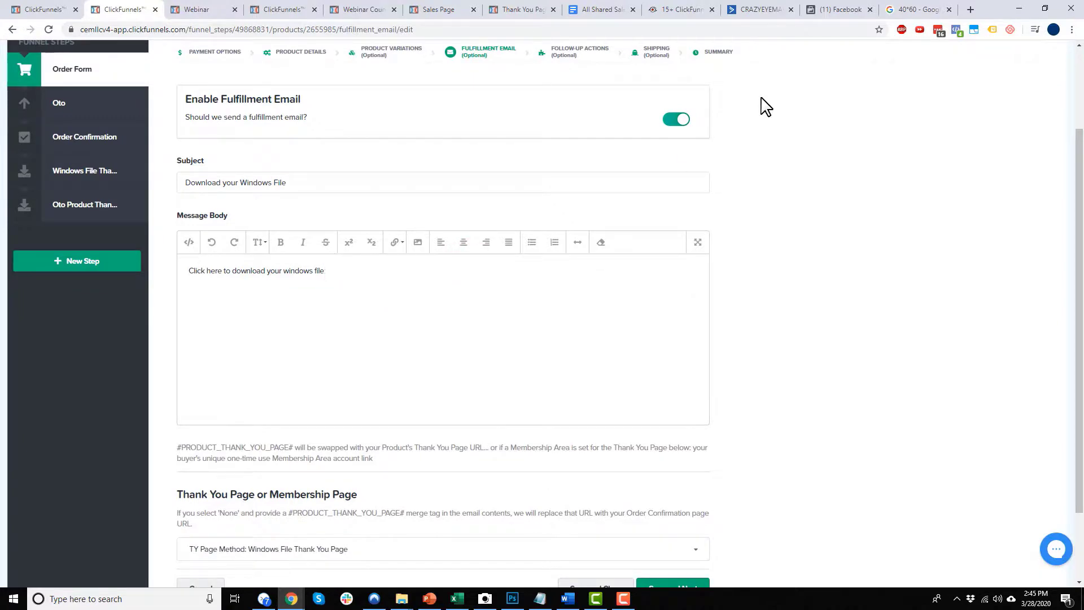
Link the download sentence to the direct Dropbox URL ending in dl=1.
drag(365, 277, 169, 281)
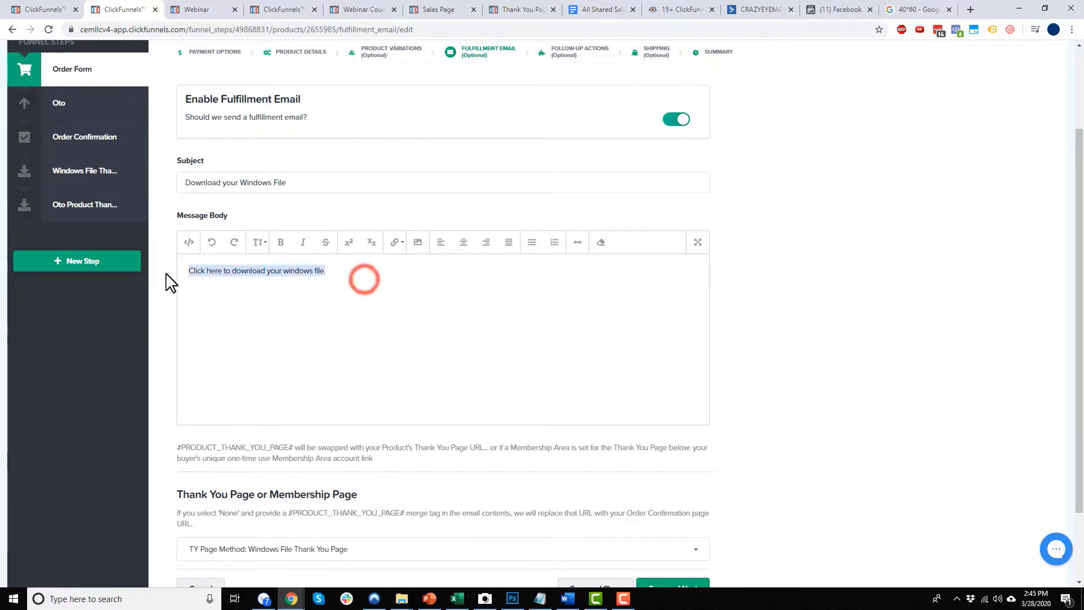
click(393, 243)
click(413, 267)
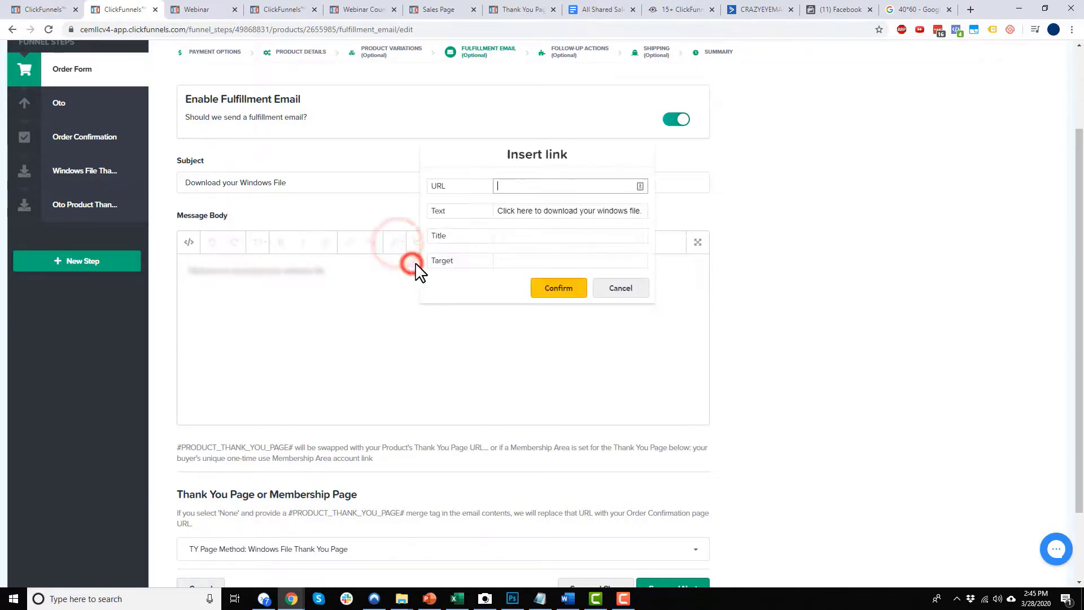
key(ctrl+v)
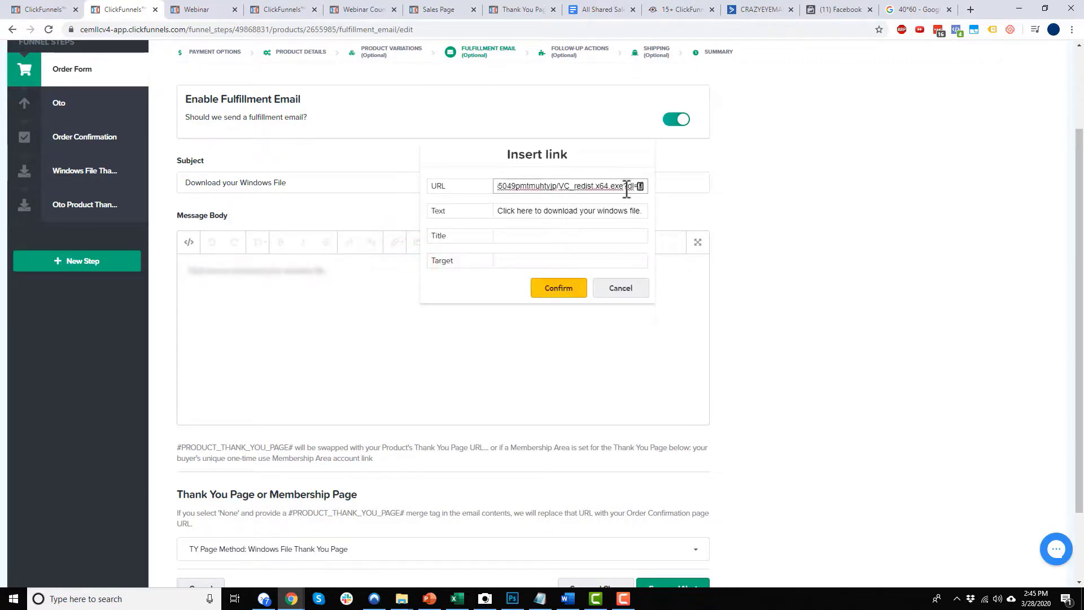
drag(614, 186, 640, 188)
click(599, 187)
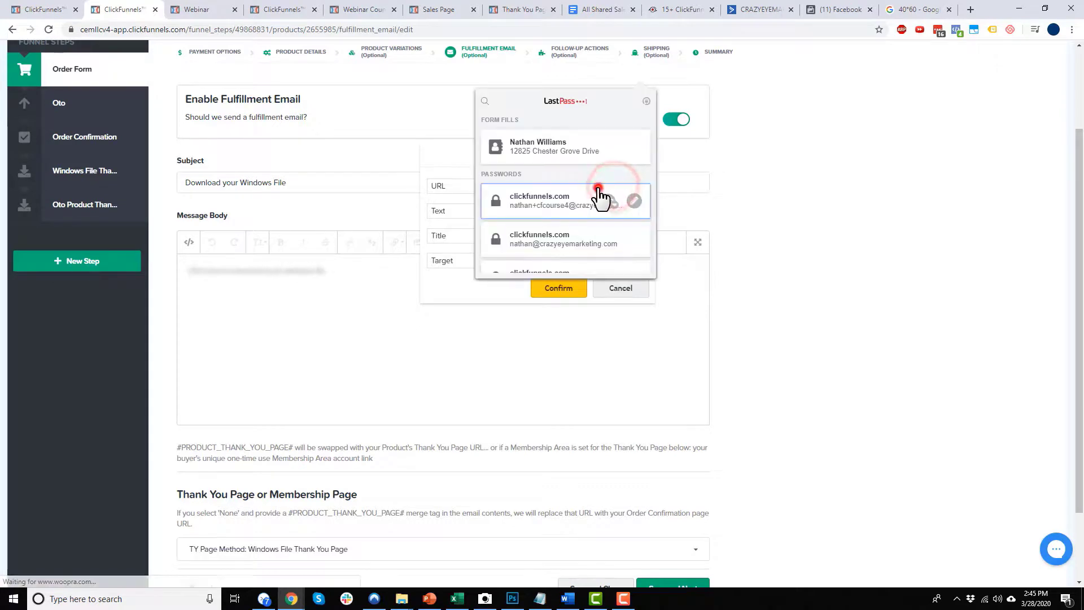
drag(507, 185, 647, 189)
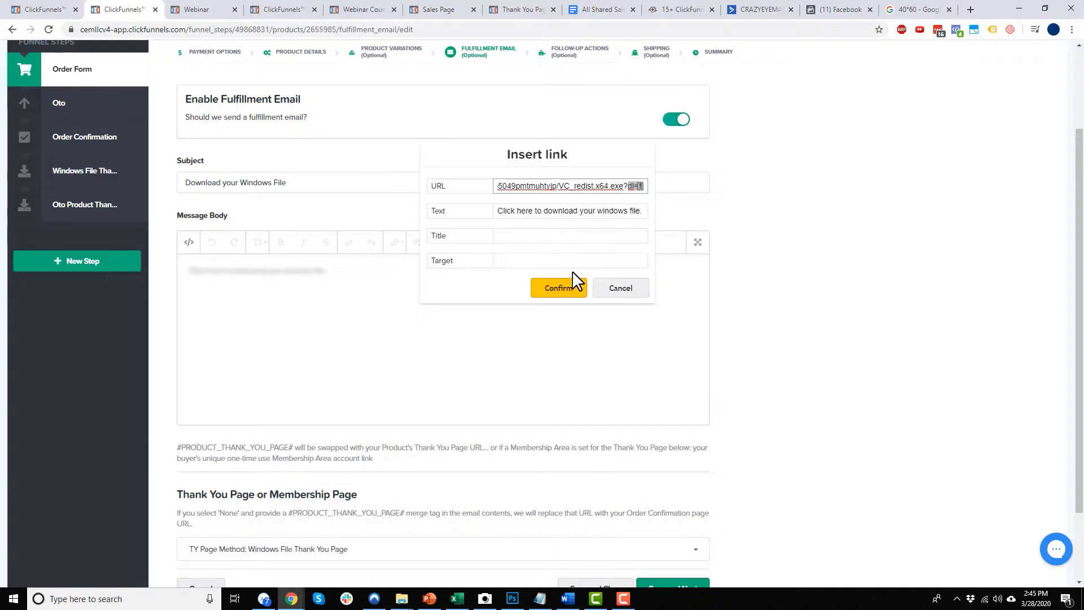
click(573, 294)
click(537, 305)
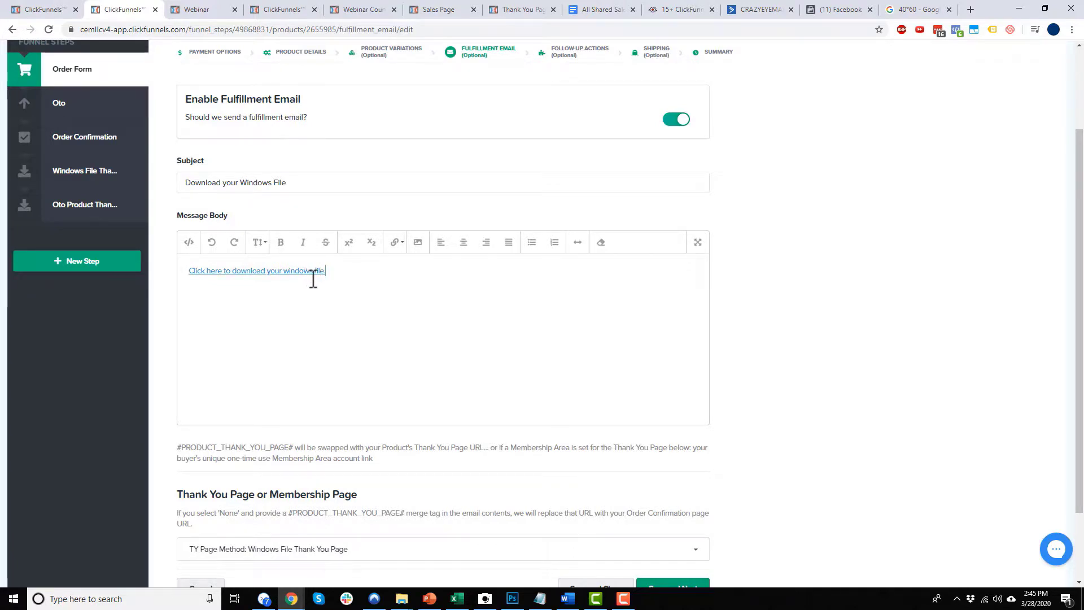
Set the Windows File Thank You Page to None and save the fulfillment settings.
scroll(339, 293, down, 2)
click(370, 458)
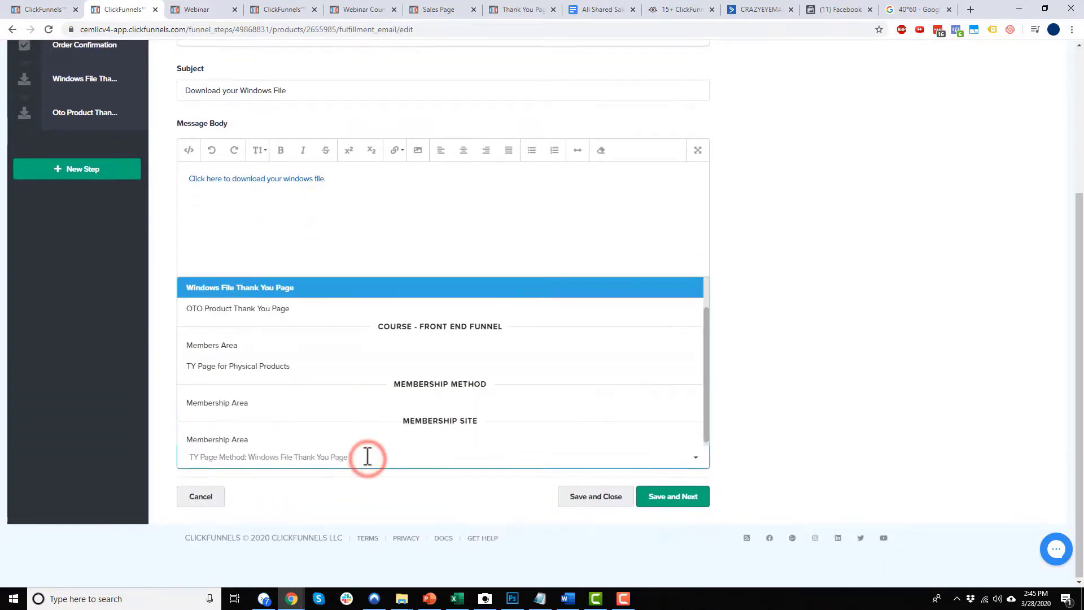
scroll(908, 367, up, 4)
scroll(883, 423, down, 4)
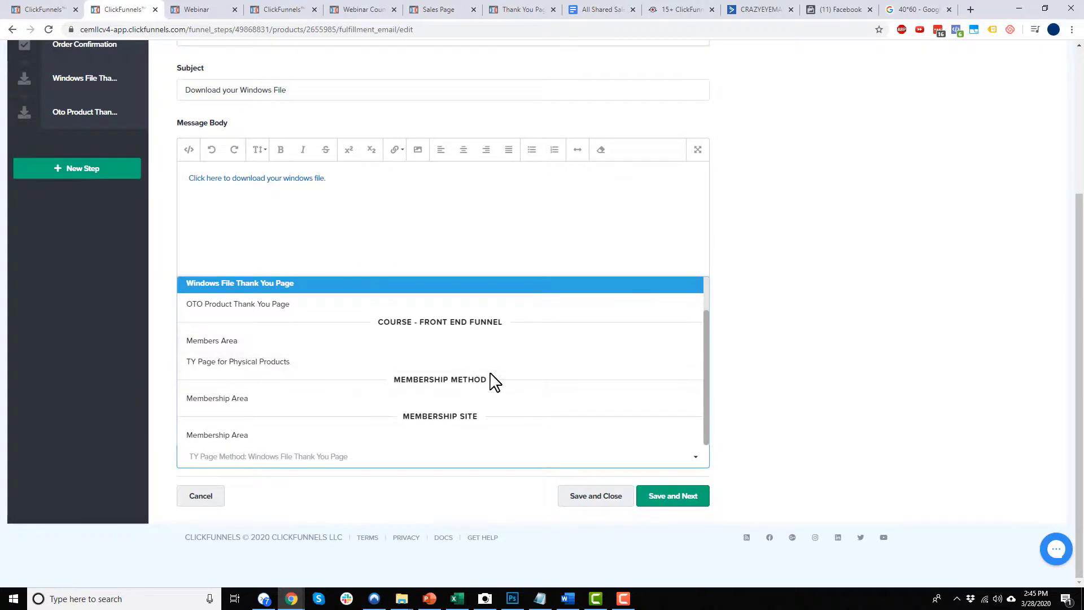
text(None)
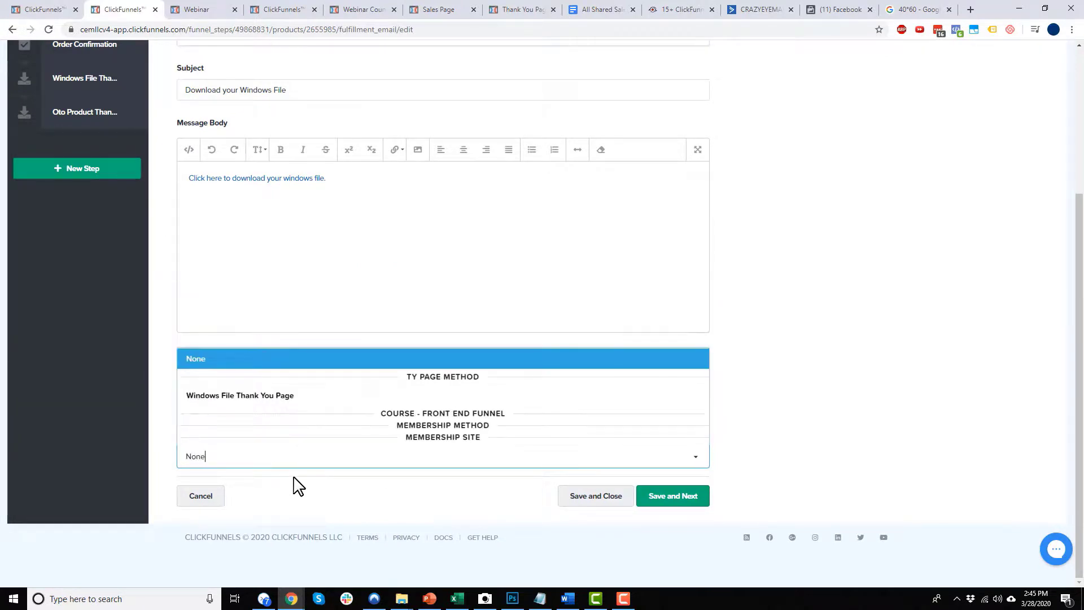
click(279, 360)
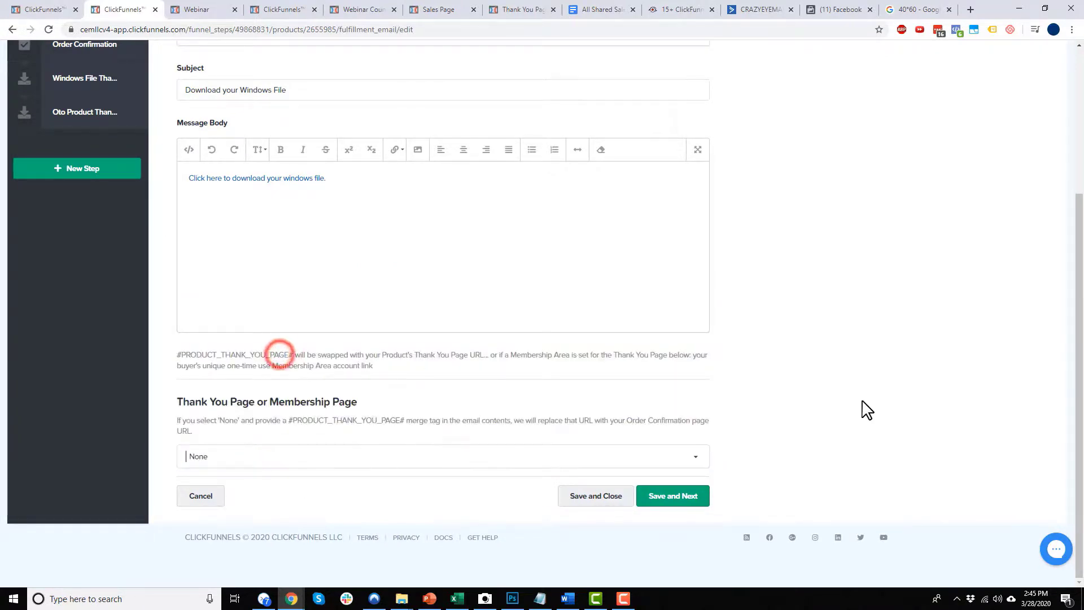
click(615, 498)
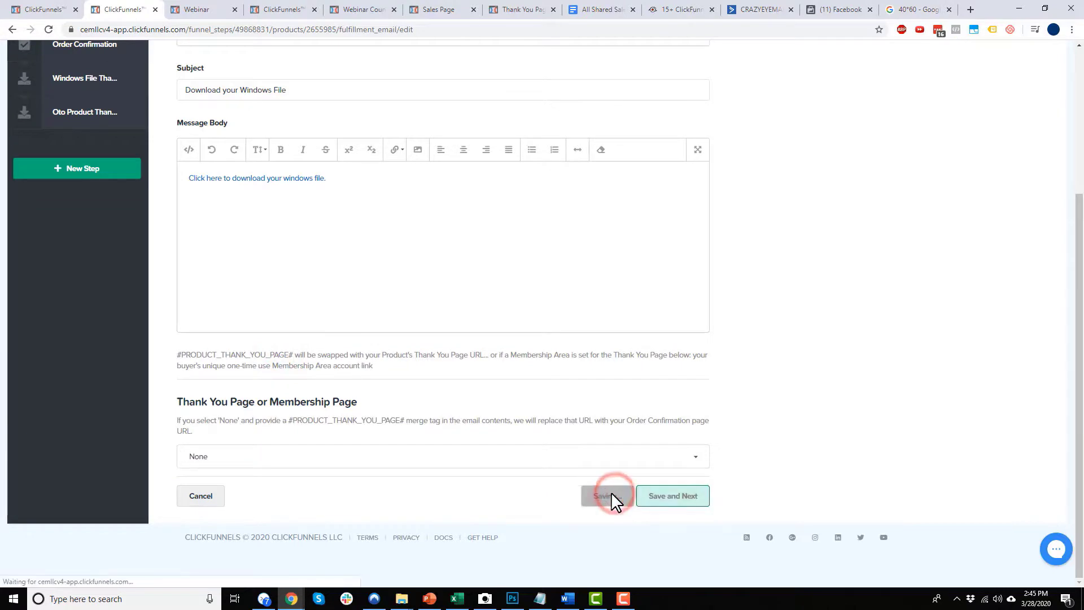
In the OTO Product's fulfillment email, delete the thank-you page merge tag.
click(284, 261)
click(785, 138)
click(933, 209)
click(496, 165)
drag(446, 383, 326, 387)
key(BackSpace)
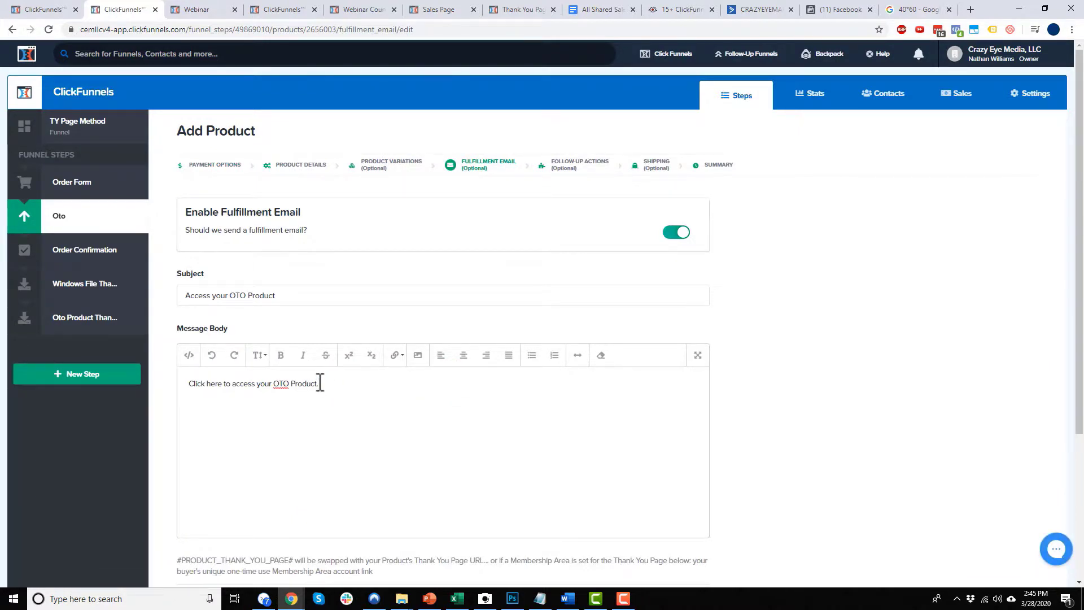
Link the access sentence to the OTO product's direct URL.
triple_click(299, 384)
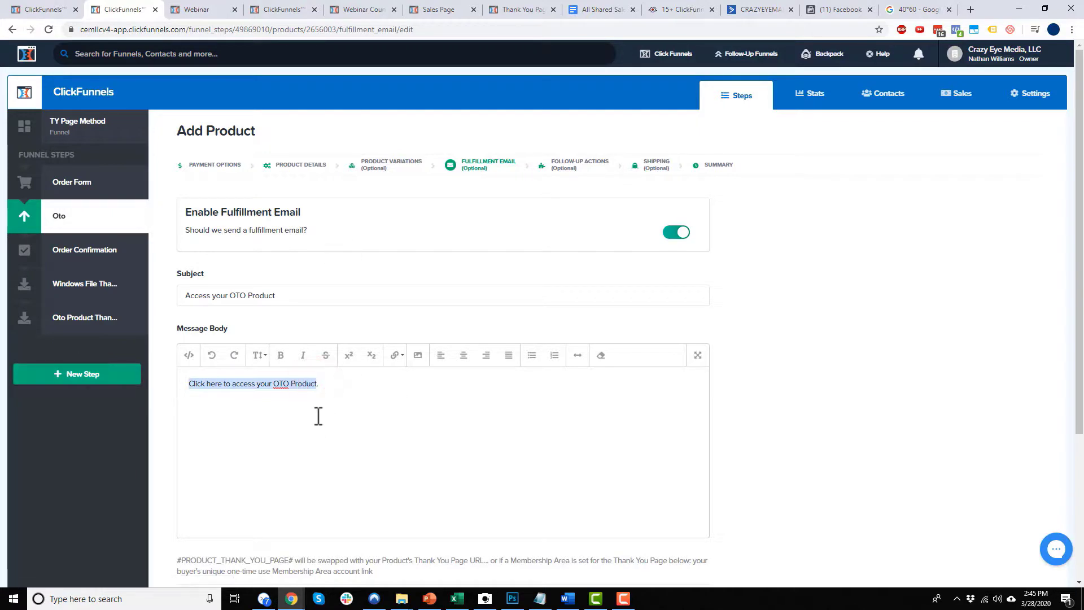
click(394, 356)
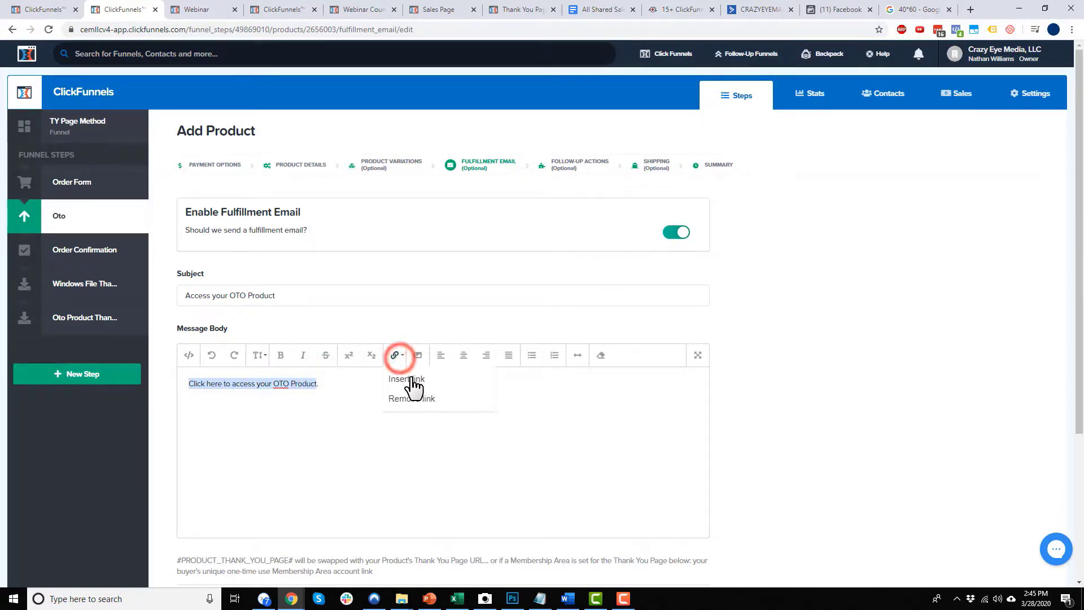
click(411, 377)
key(ctrl+v)
click(559, 514)
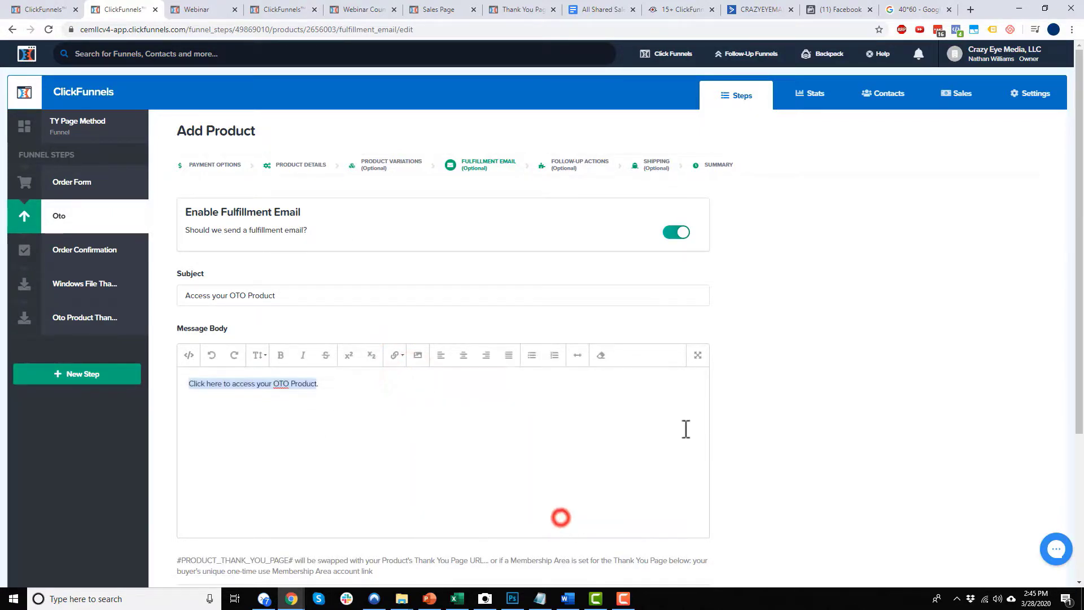
Set the OTO Product's Thank You Page to None and save the fulfillment settings.
scroll(287, 414, down, 4)
click(322, 454)
click(297, 456)
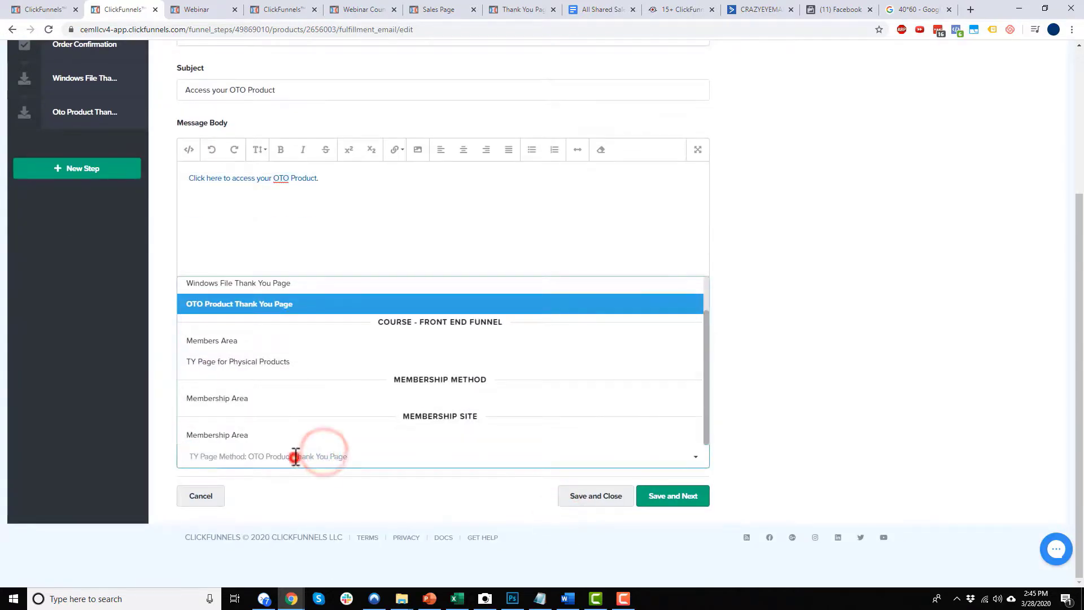
text(None)
click(202, 356)
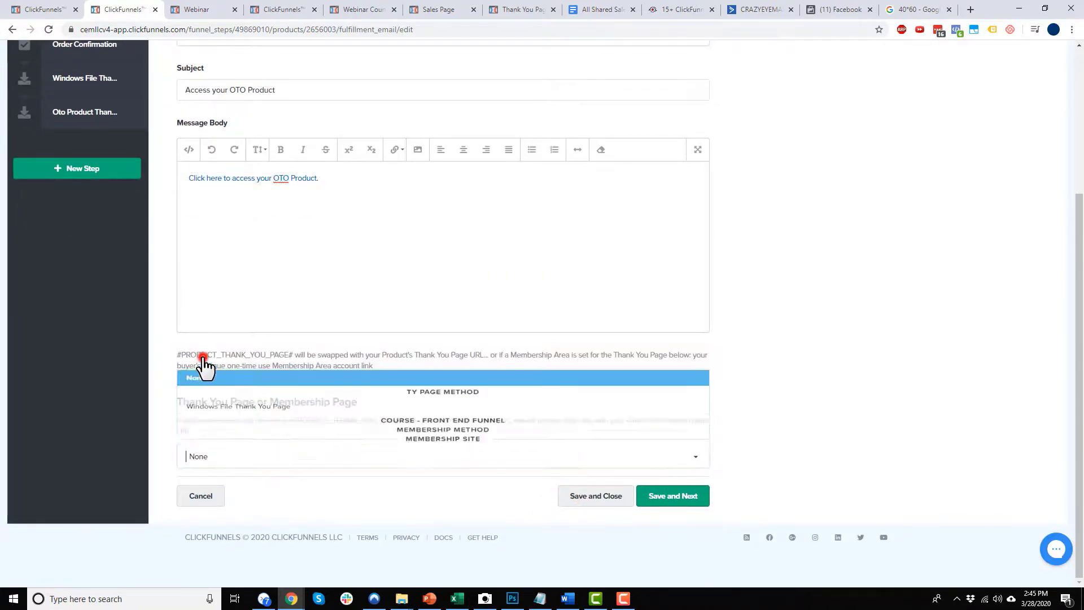
click(600, 497)
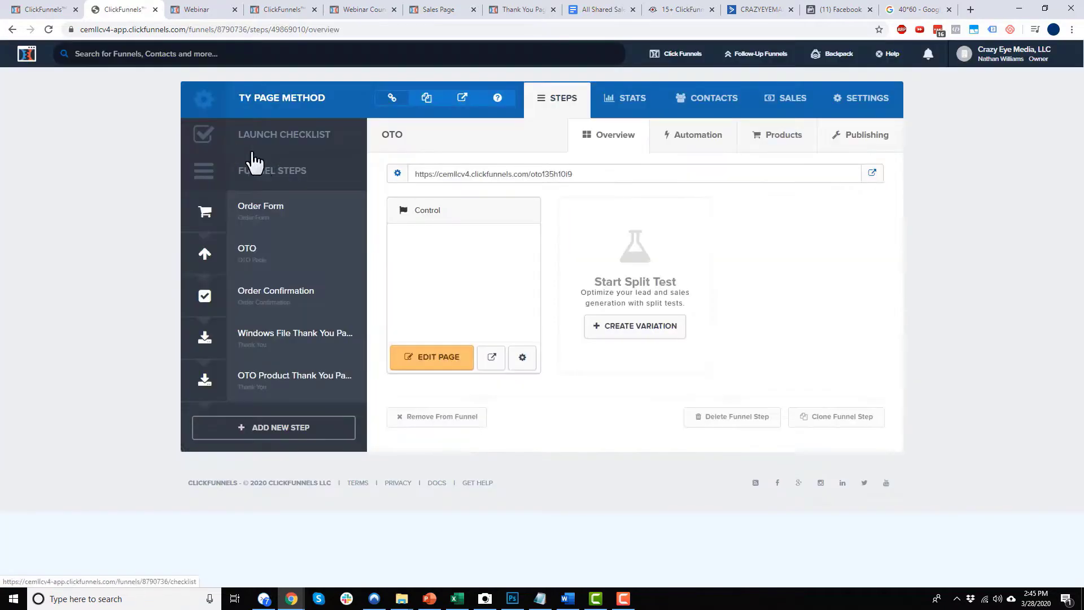
Clear the 'Access Purchase' Download Text from the Order Confirmation order summary, save, and exit the editor.
click(271, 308)
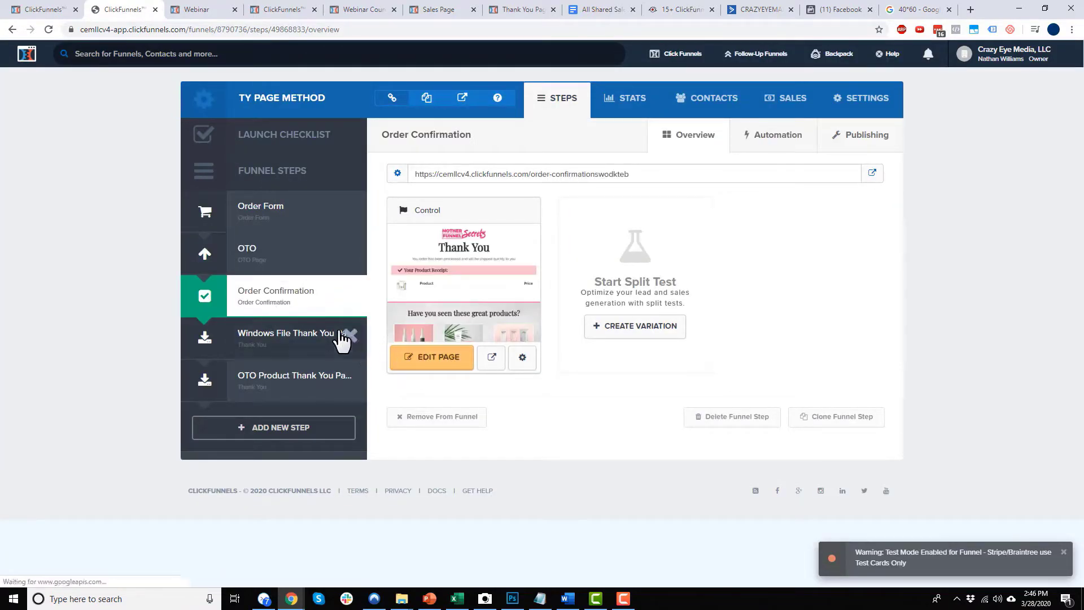
click(445, 361)
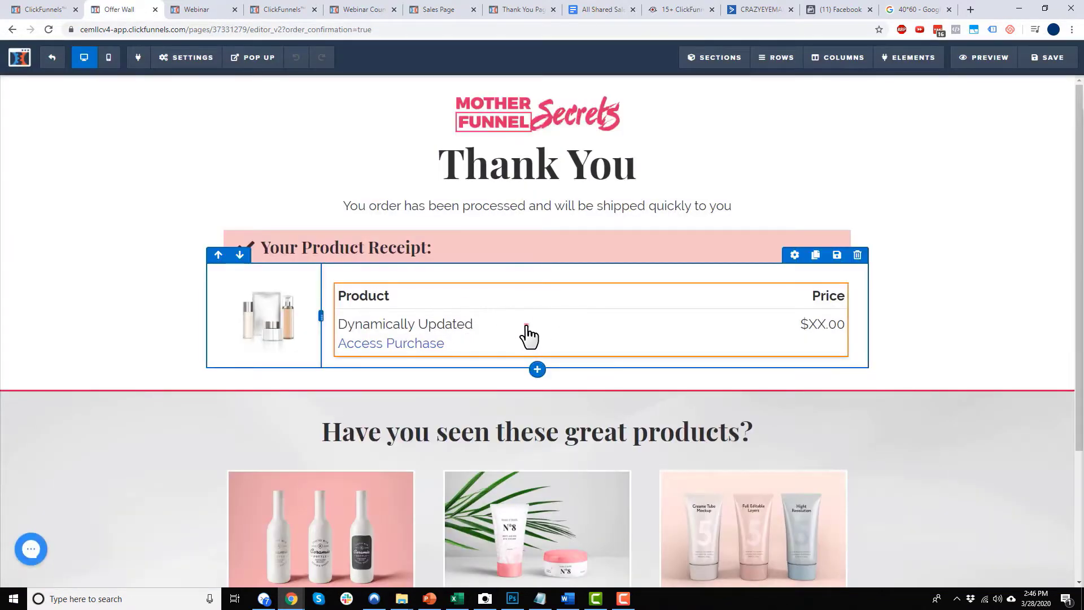
click(528, 333)
triple_click(1039, 247)
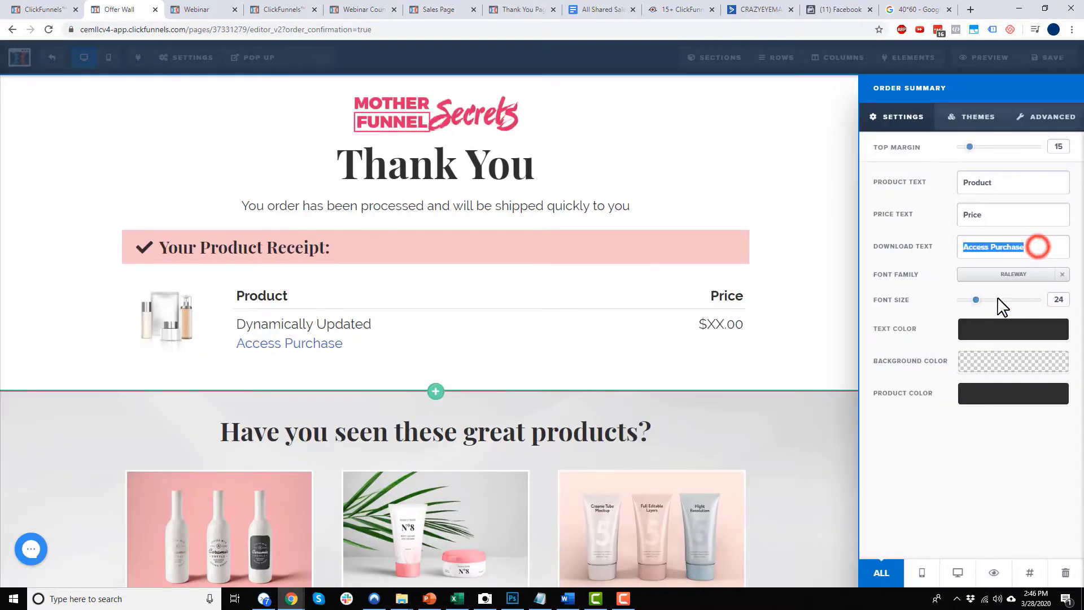
key(BackSpace)
click(806, 324)
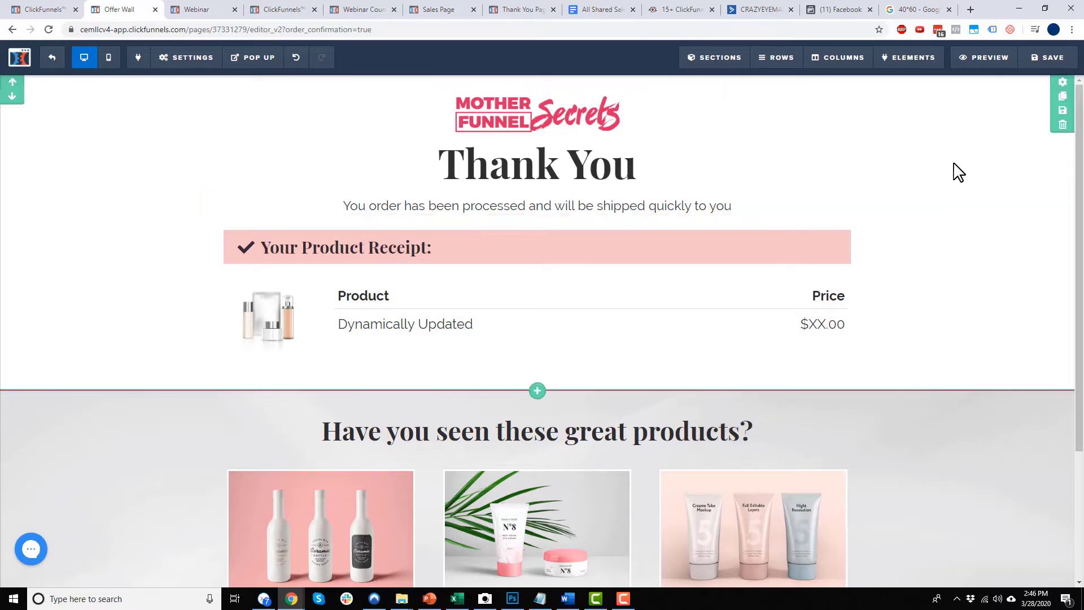
click(1051, 57)
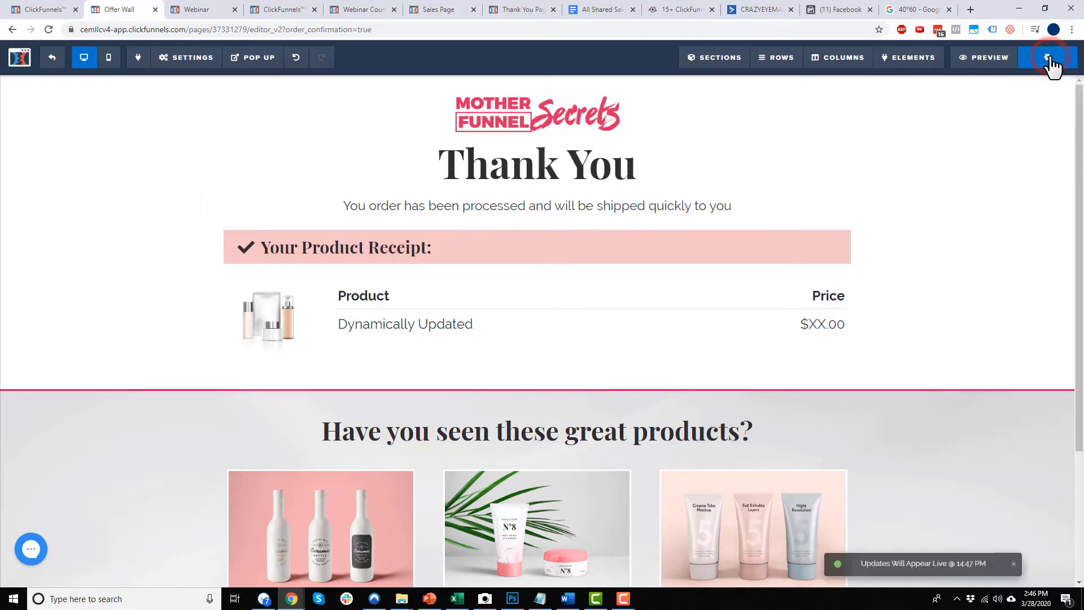
click(56, 63)
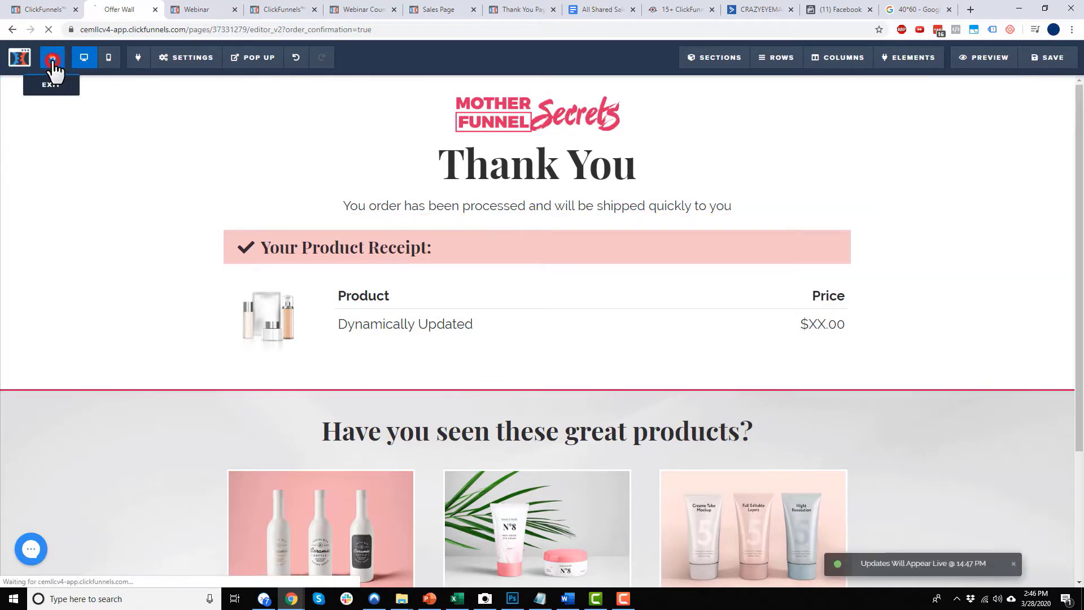